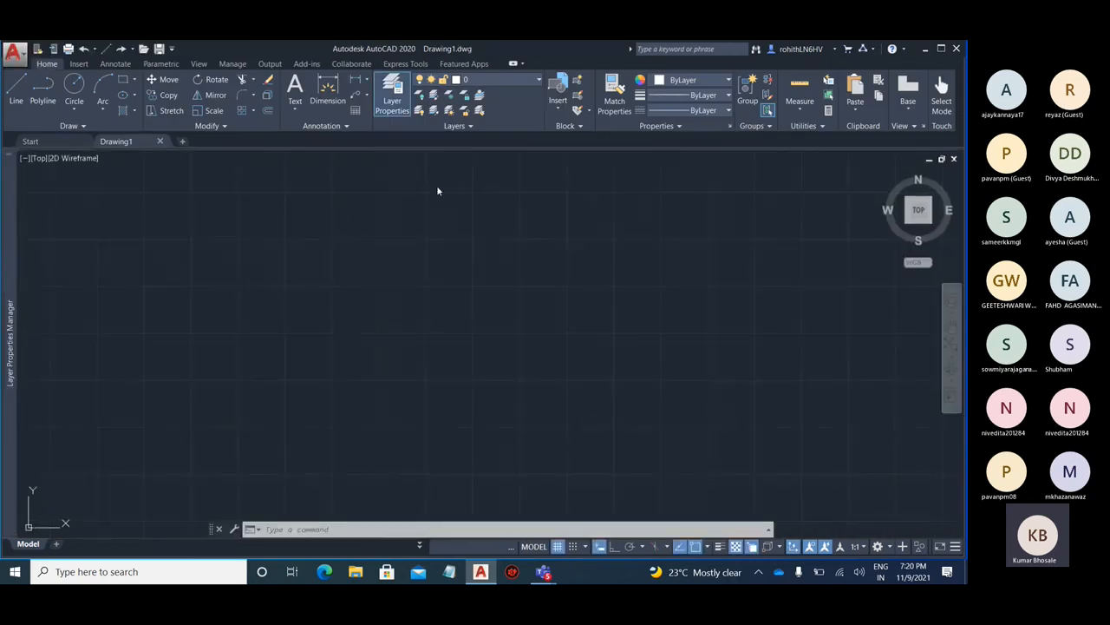
left_click(255, 111)
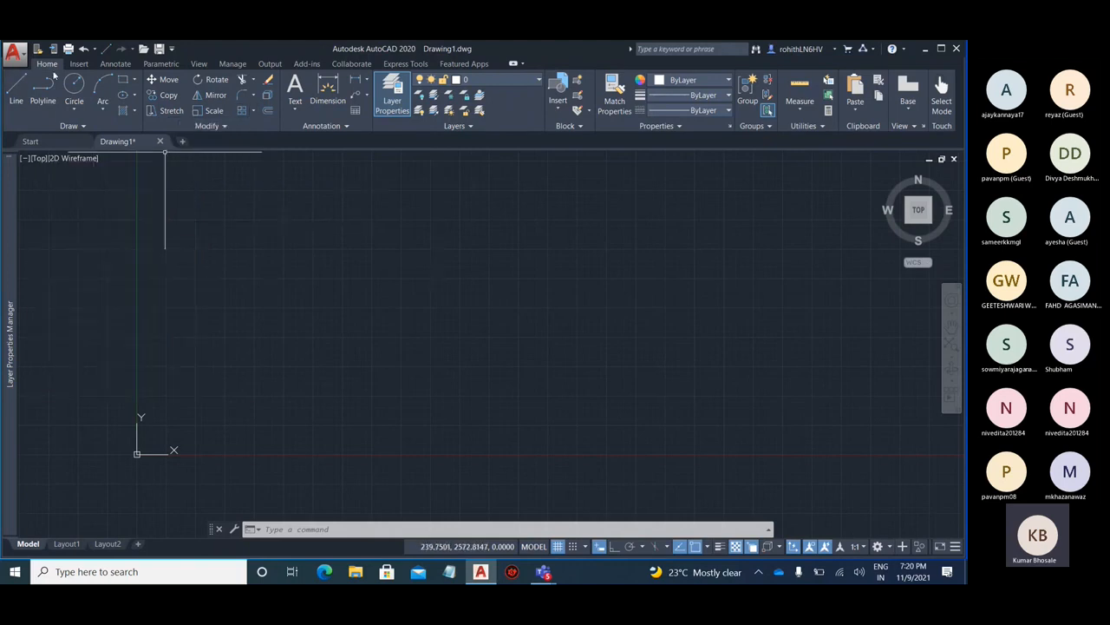
left_click(40, 127)
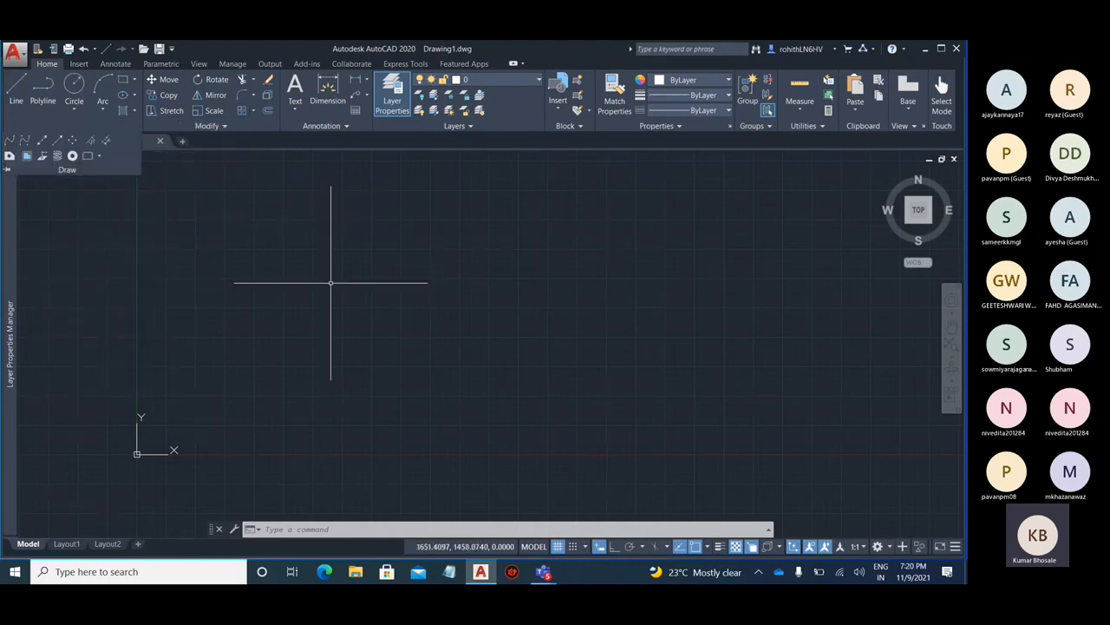
key("Escape")
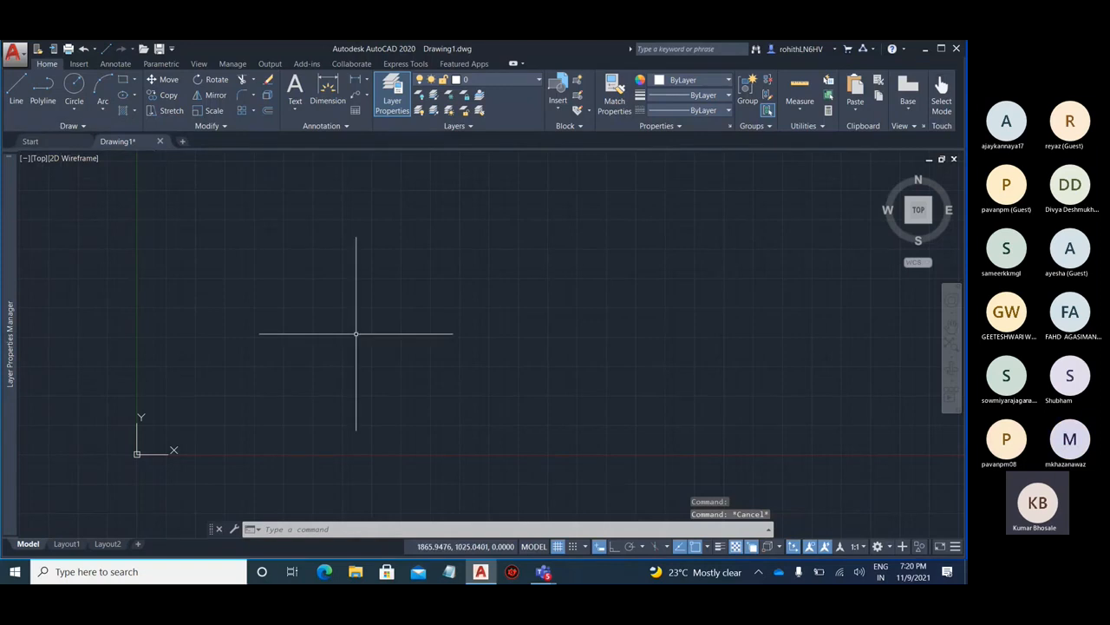
Draw an open zigzag polyline with five segments, starting near the origin and running along the positive X direction
type("pl")
key("Return")
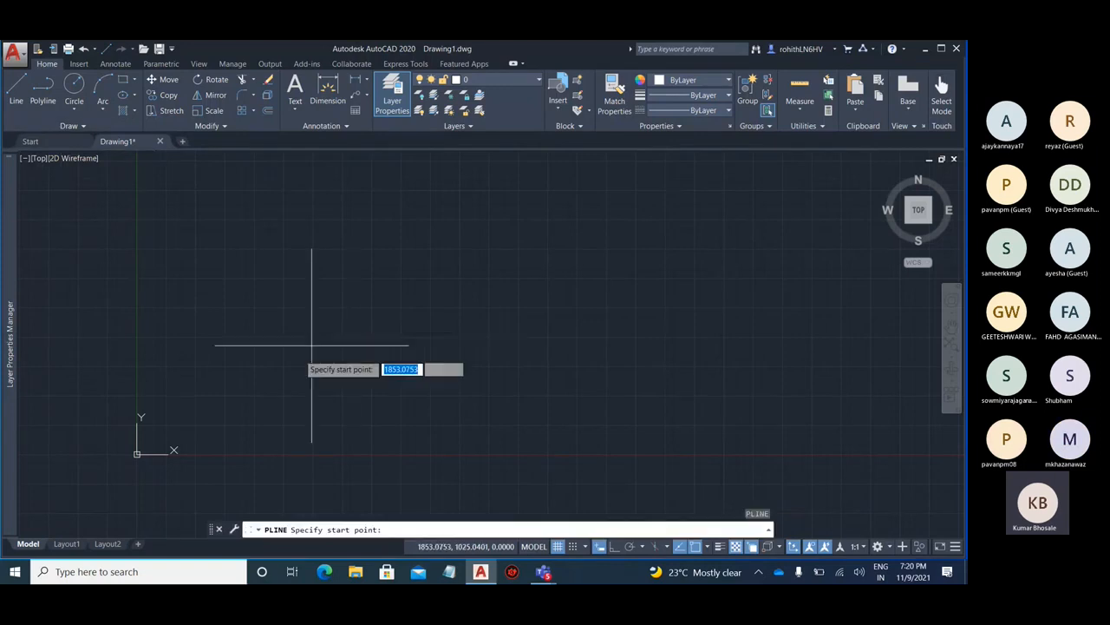
left_click(264, 396)
left_click(468, 317)
left_click(644, 378)
scroll(533, 332, "down", 5)
left_click(640, 323)
left_click(748, 356)
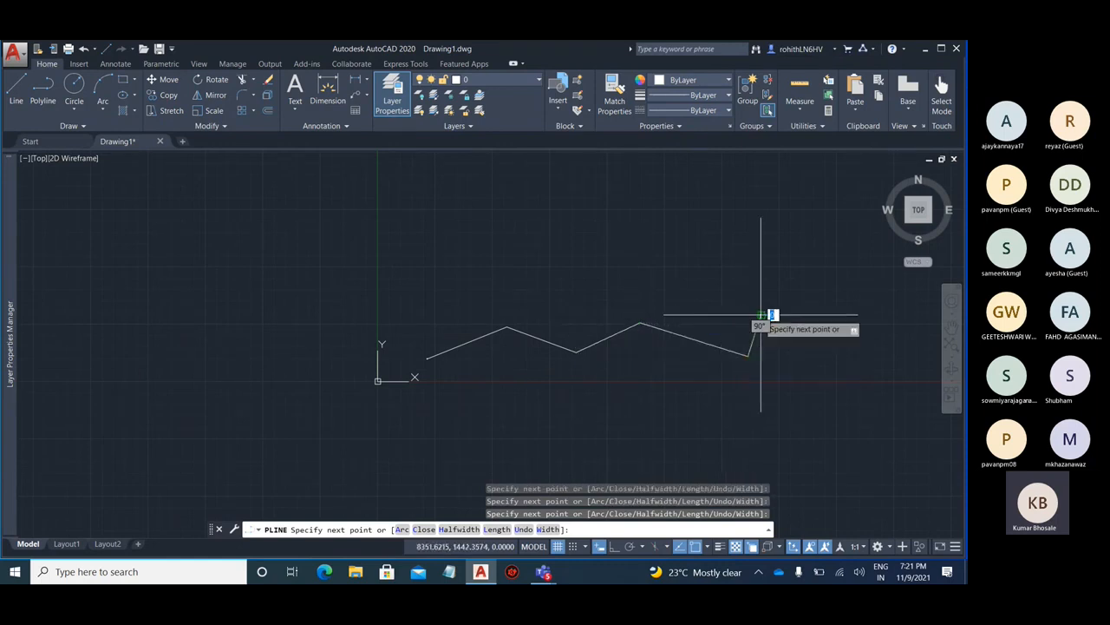
key("Escape")
scroll(486, 342, "up", 4)
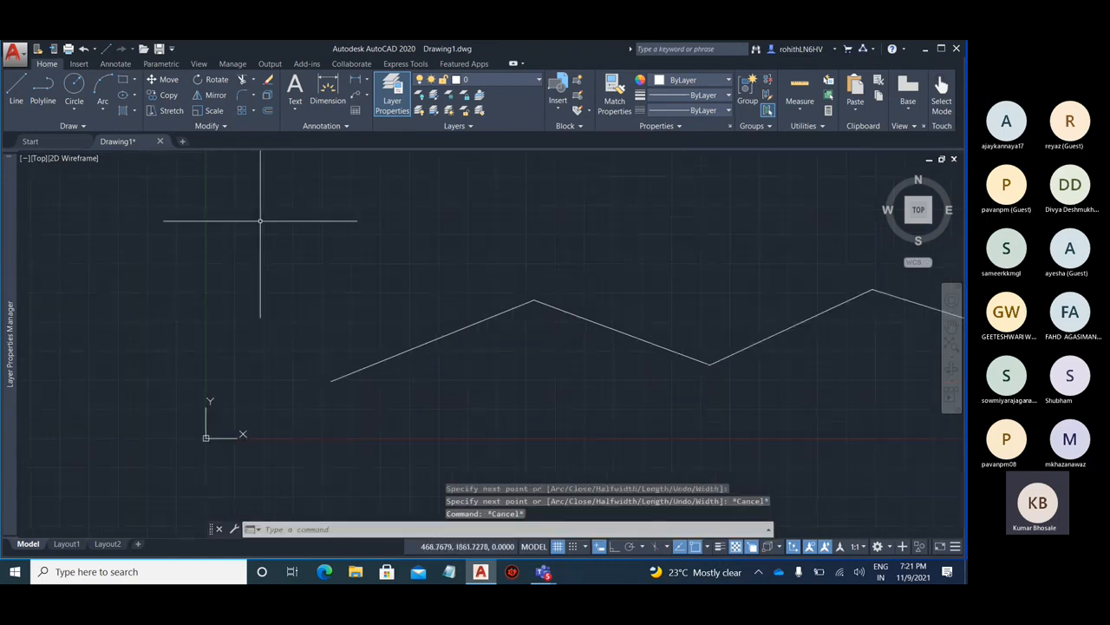
Draw a small circle above and before the start of the zigzag polyline
left_click(73, 87)
left_click(253, 237)
left_click(265, 254)
scroll(265, 234, "up", 6)
scroll(231, 243, "down", 4)
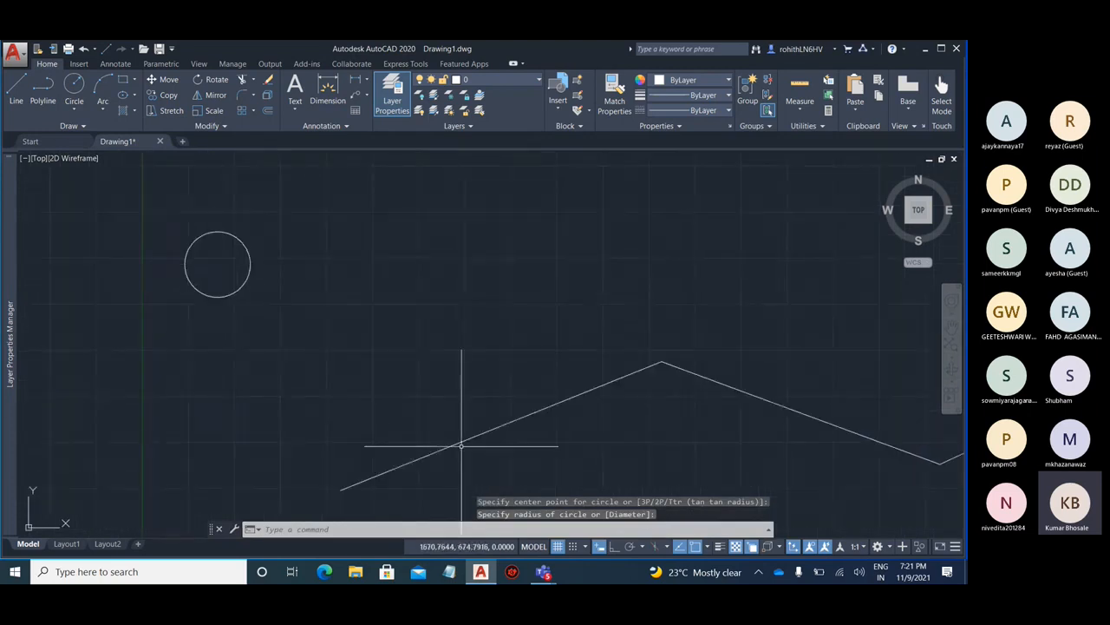
Create a path array of the small circle using the zigzag polyline as the path curve
scroll(390, 331, "down", 2)
mouse_move(446, 327)
middle_mouse_down()
mouse_move(379, 307)
mouse_move(359, 323)
middle_mouse_up()
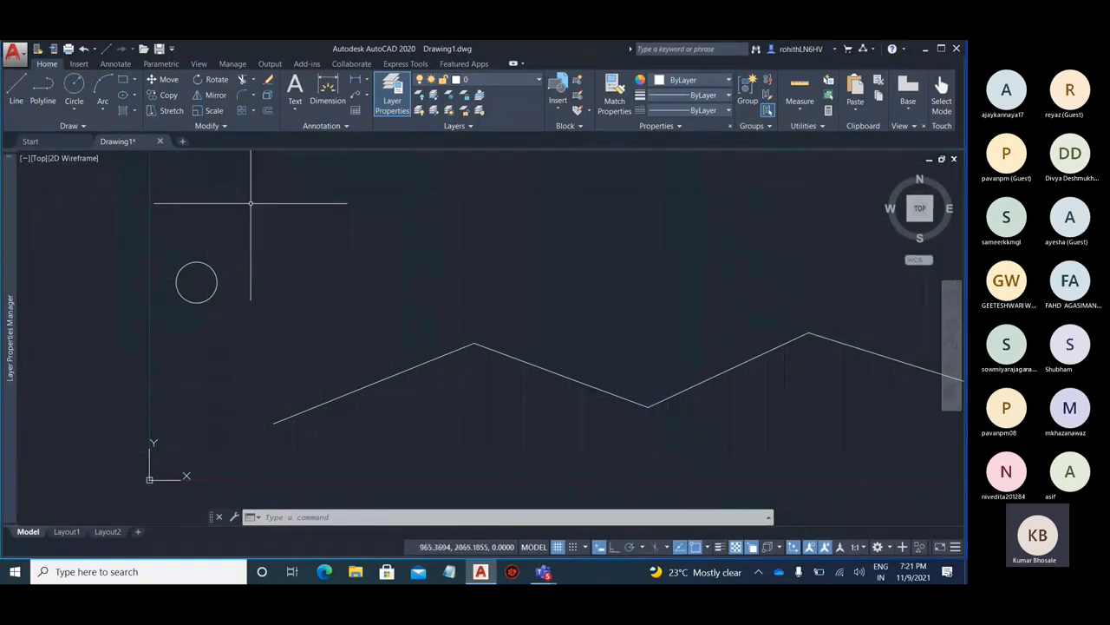
left_click(254, 112)
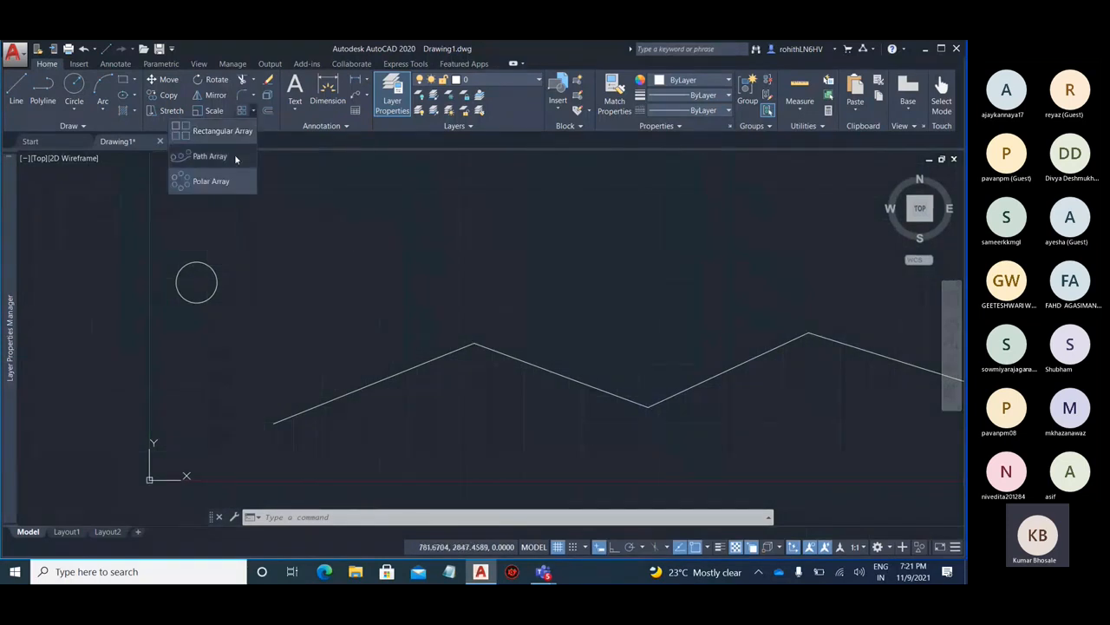
left_click(236, 156)
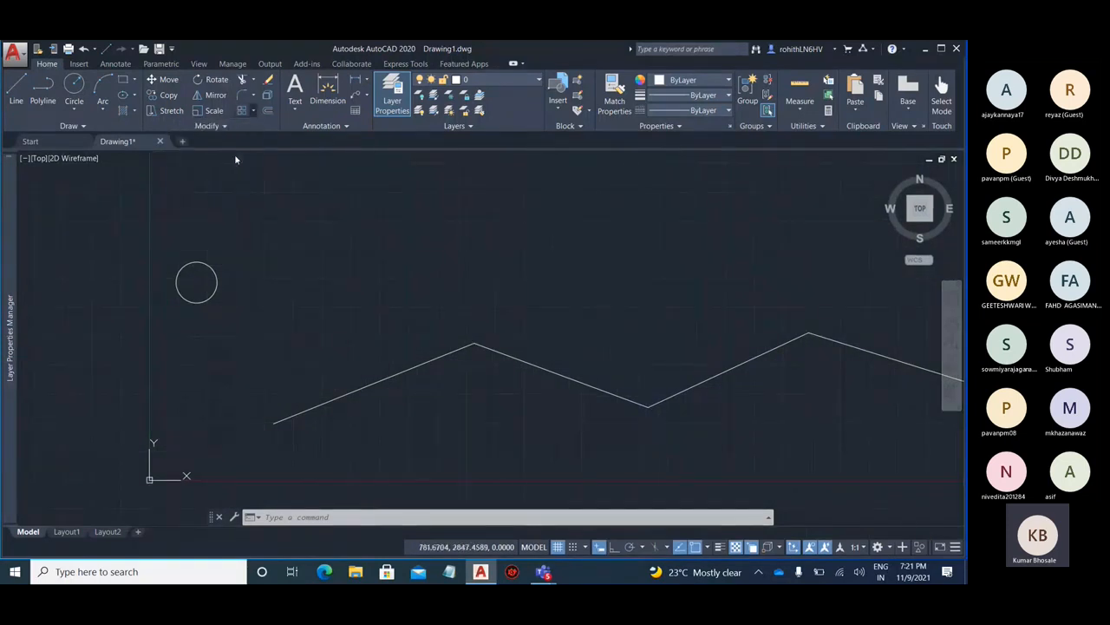
left_click(204, 263)
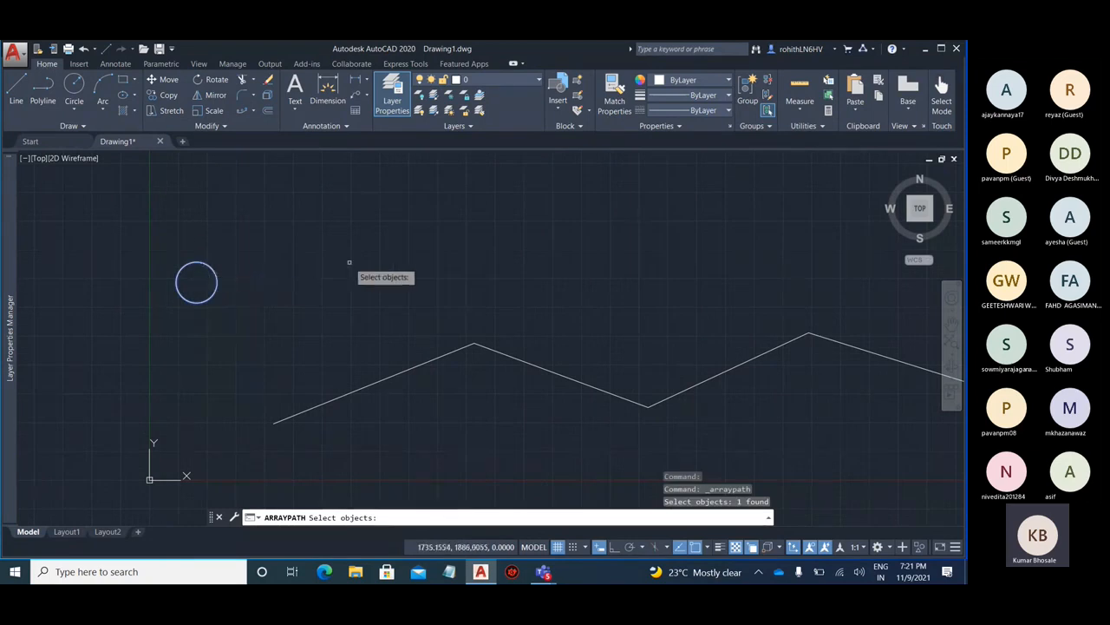
key("Return")
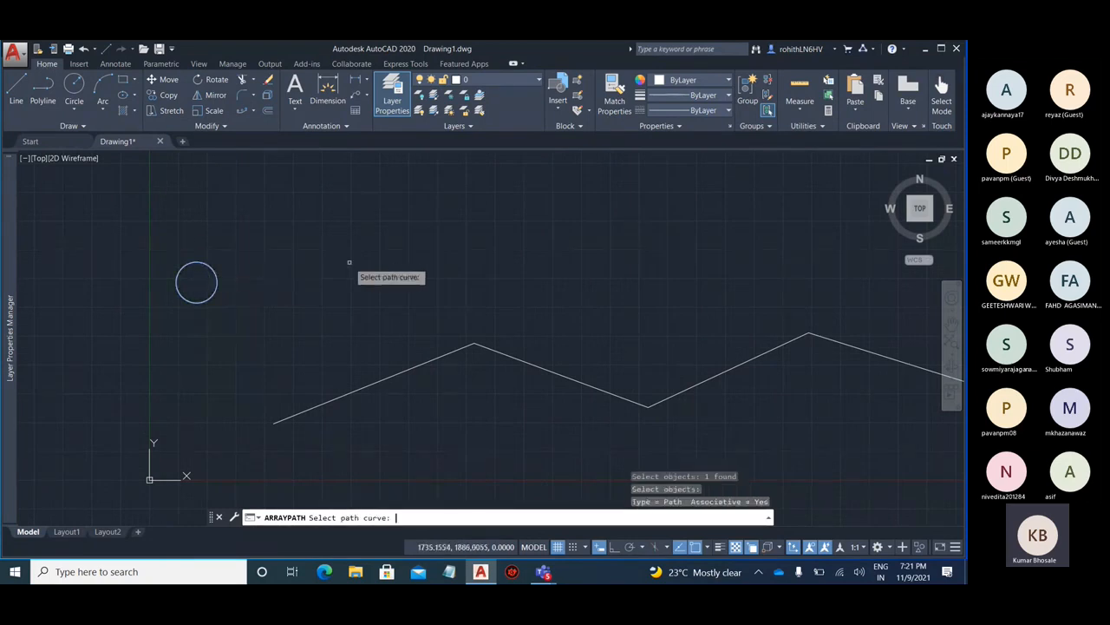
left_click(335, 400)
scroll(336, 396, "down", 5)
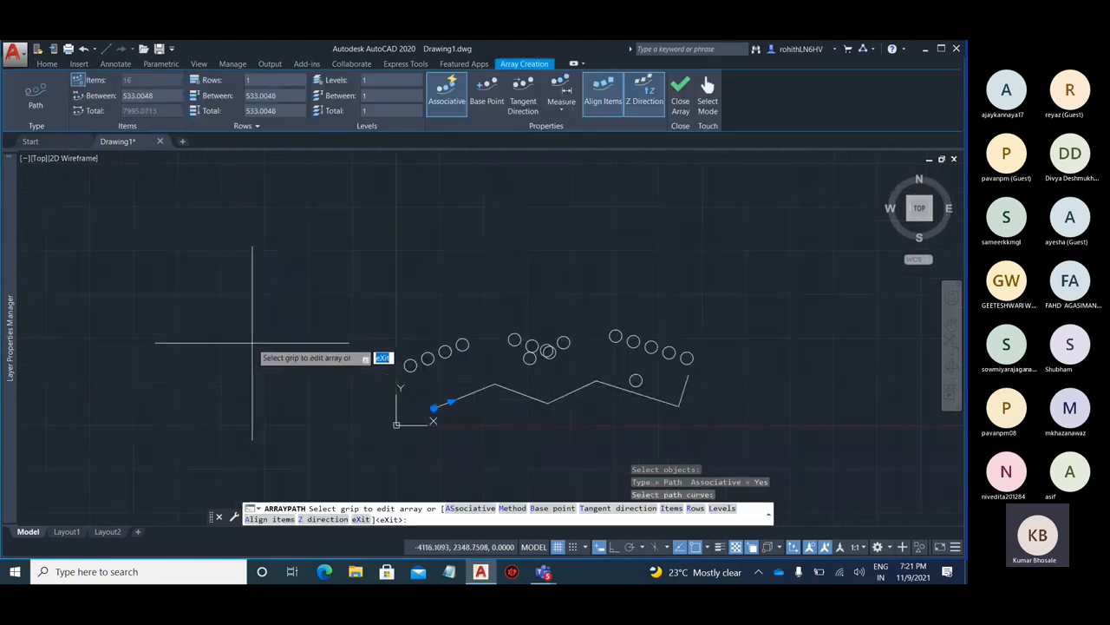
scroll(595, 376, "up", 2)
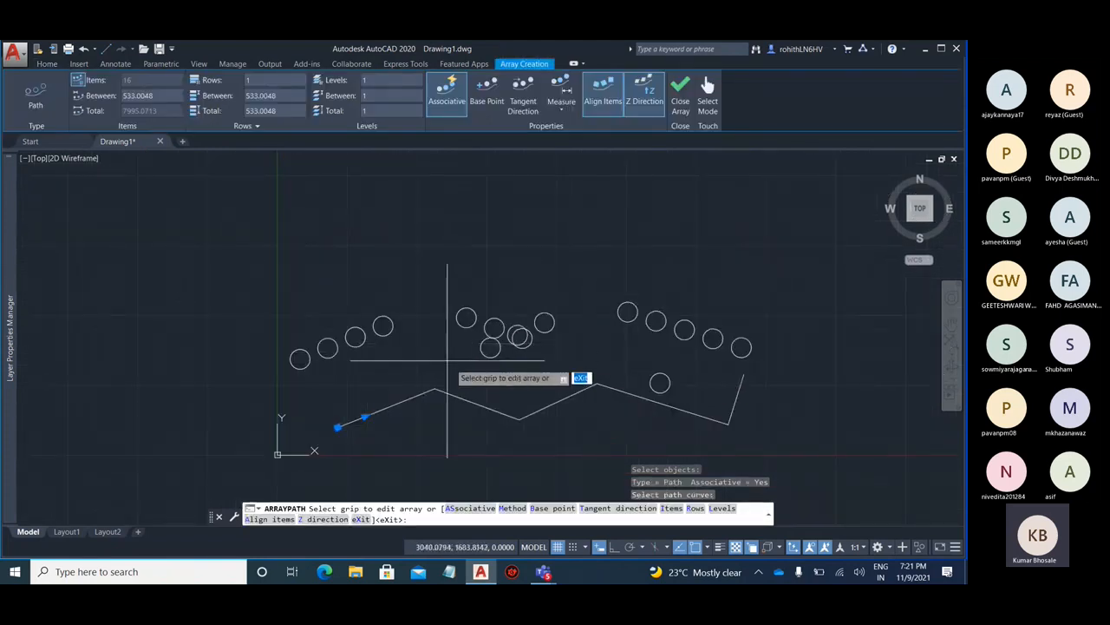
Set the array's base point to the bottom quadrant of the first circle, and inspect the arrangement along the polyline
left_click(491, 102)
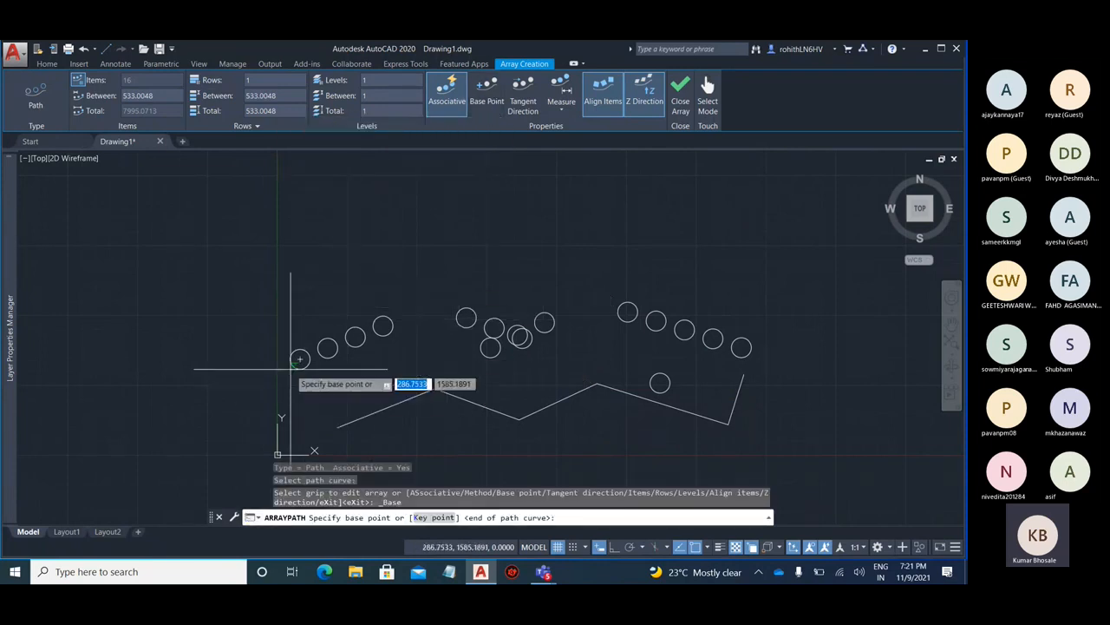
scroll(292, 369, "up", 6)
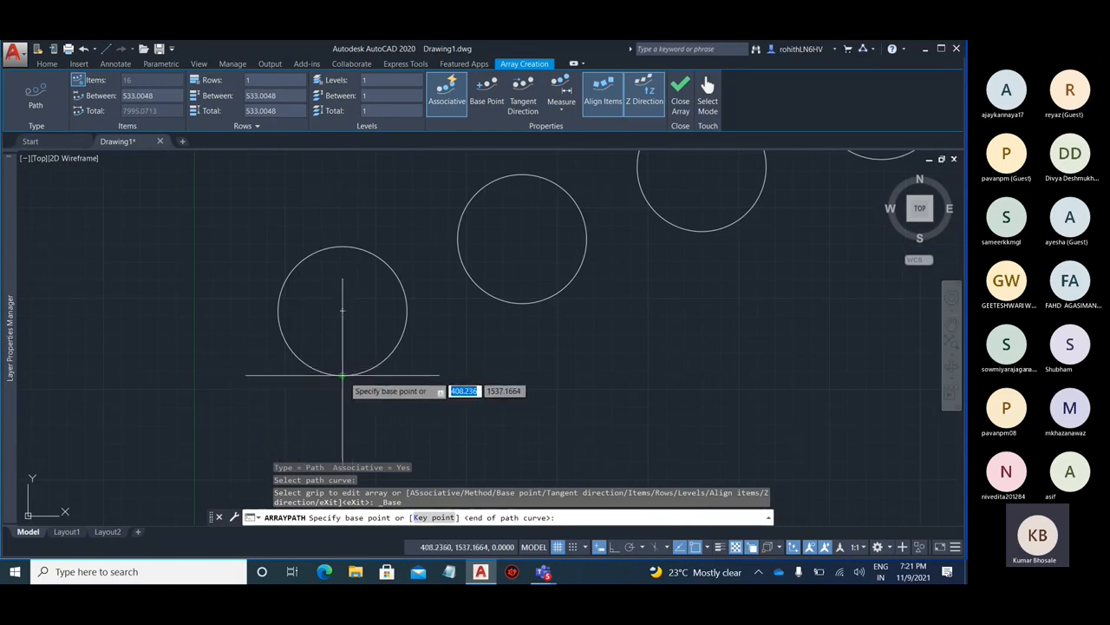
left_click(343, 374)
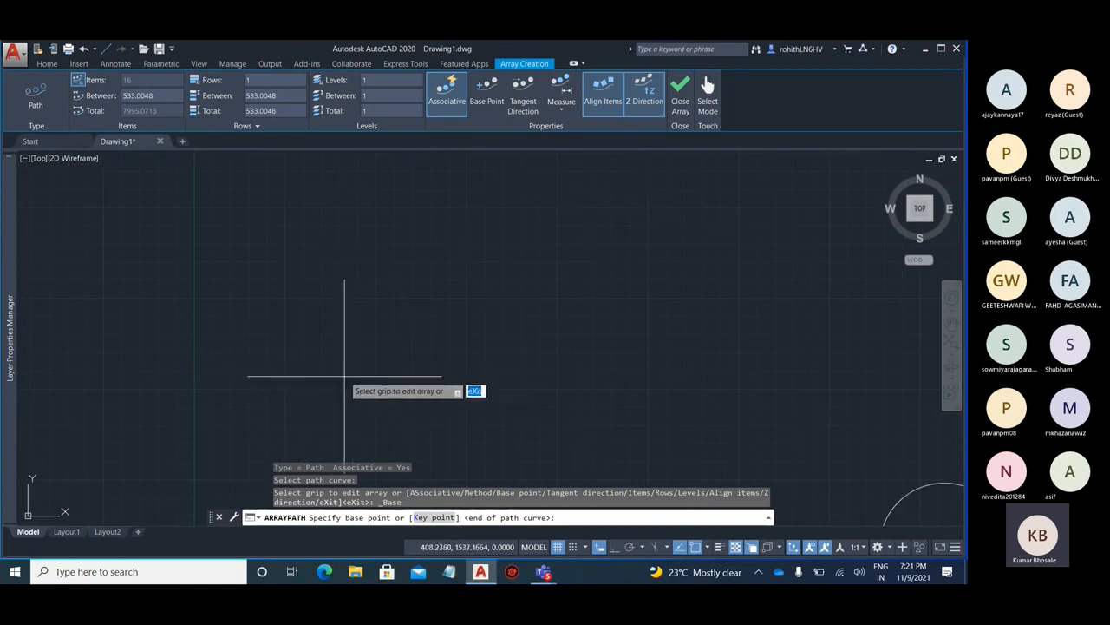
scroll(345, 376, "down", 5)
scroll(332, 310, "up", 3)
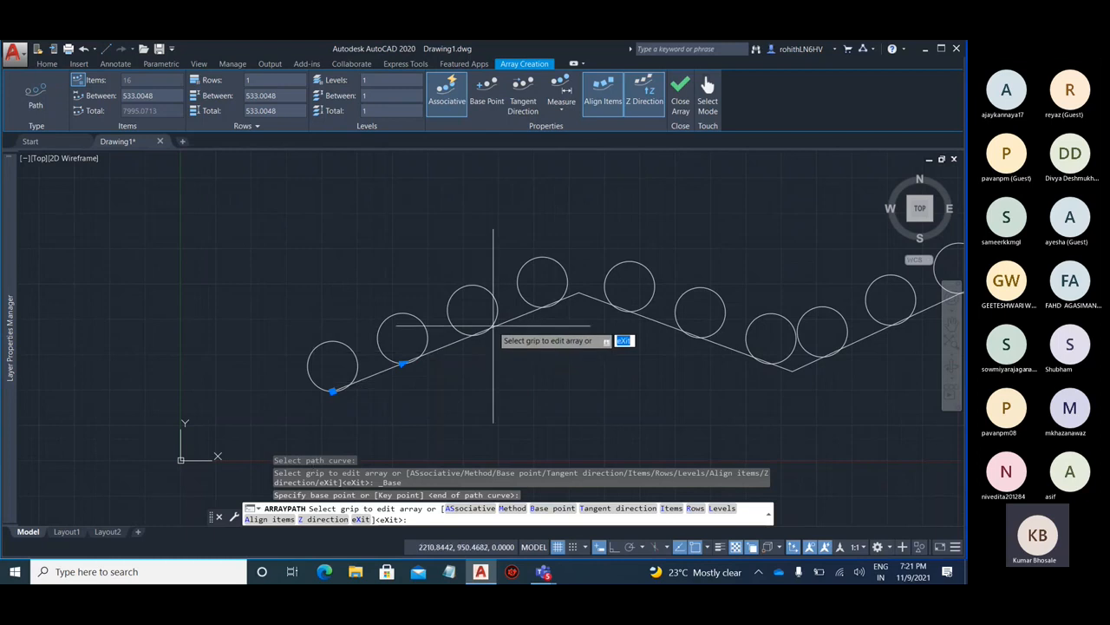
middle_click_drag(801, 364, 223, 366)
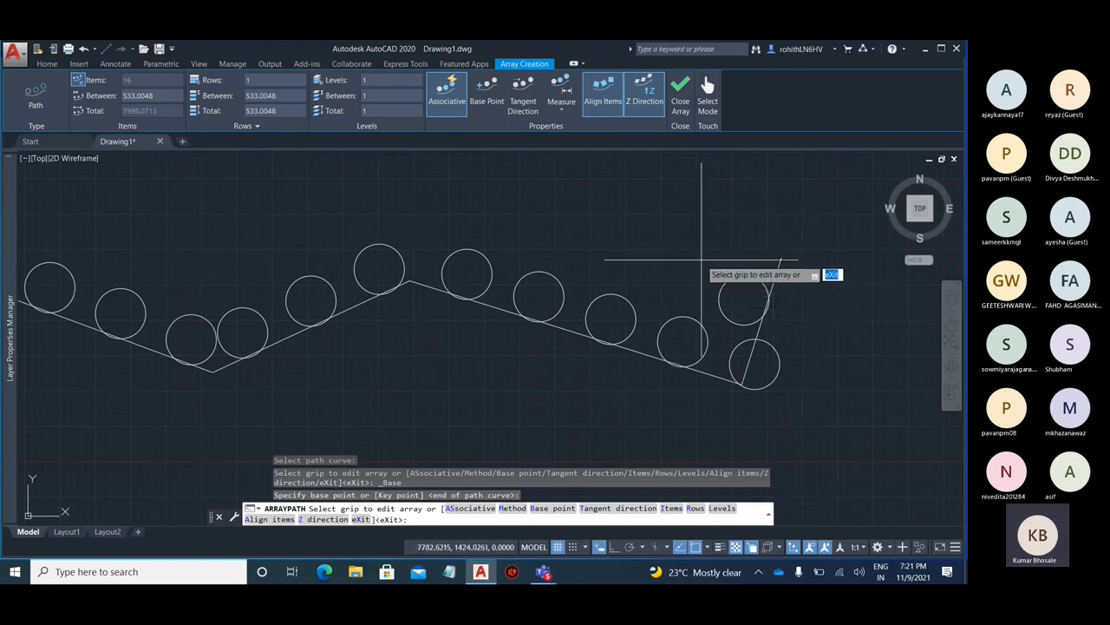
scroll(707, 260, "down", 3)
scroll(315, 303, "up", 3)
scroll(238, 309, "down", 2)
middle_click_drag(673, 316, 559, 320)
End the array command and undo the path array, the circle and the zigzag polyline
key("ctrl+z")
key("ctrl+z")
key("ctrl+z")
key("ctrl+z")
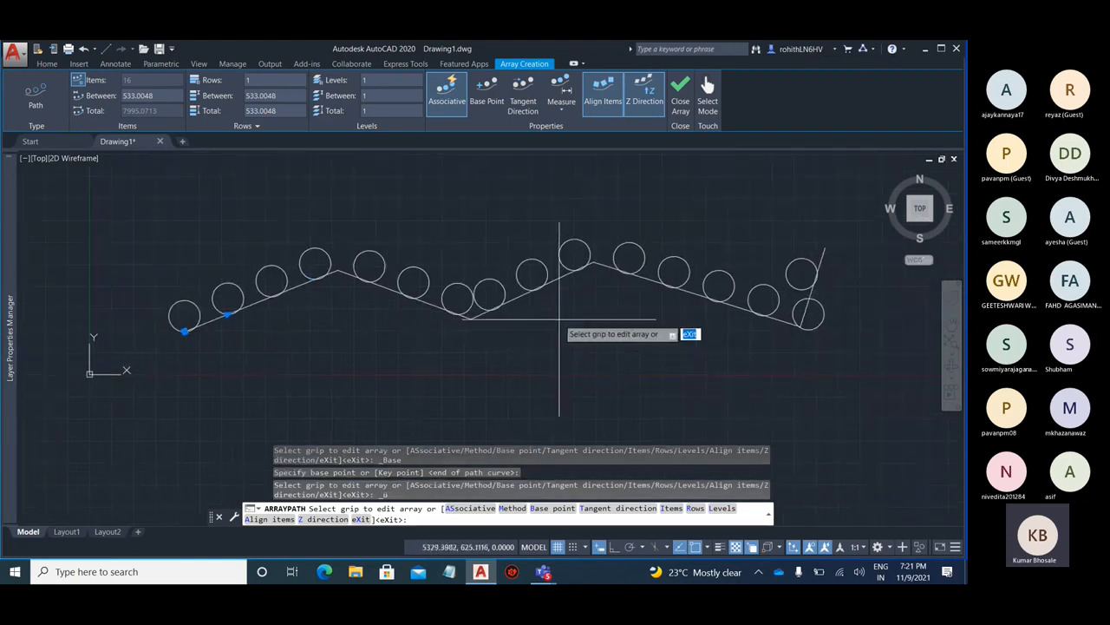
key("Escape")
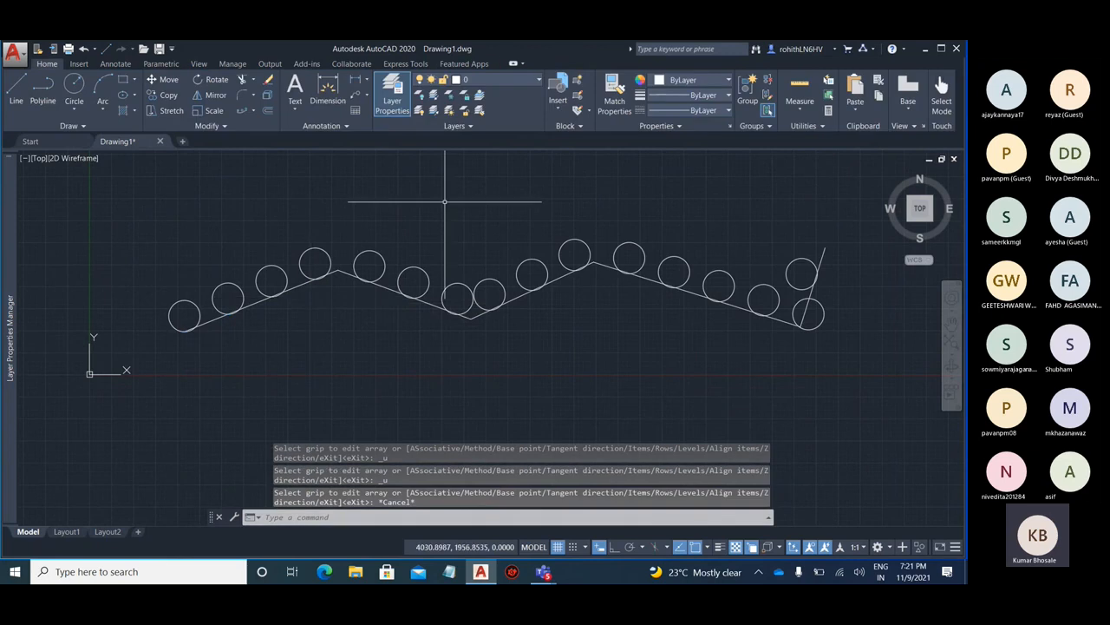
key("ctrl+z")
key("ctrl+z")
key("ctrl+z")
key("ctrl+z")
key("ctrl+z")
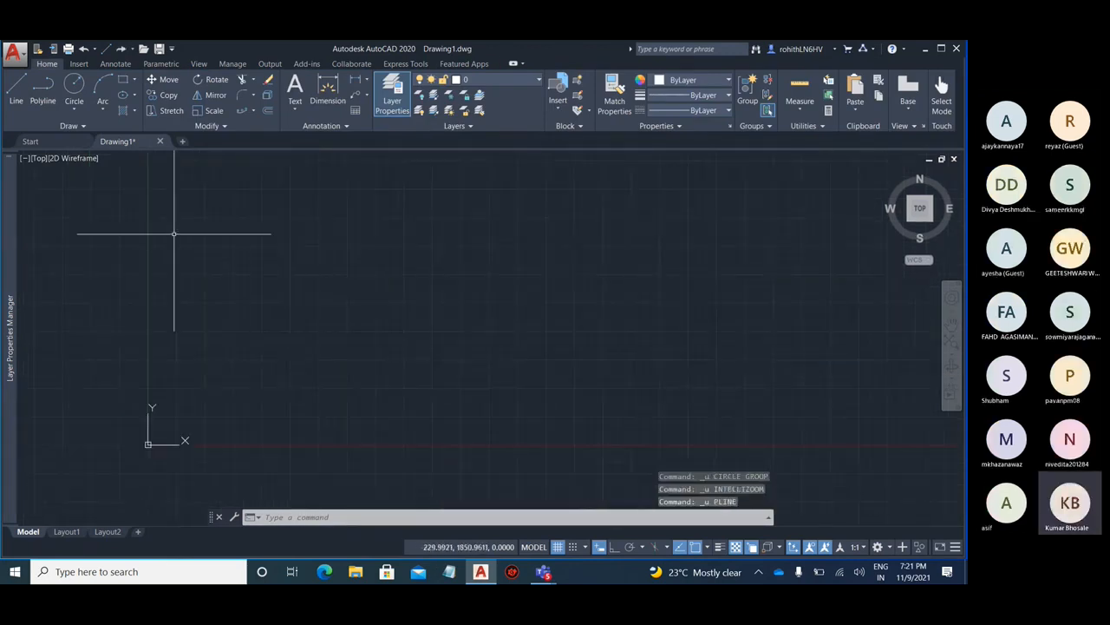
Draw an open wavy spline through six fit points, starting near the origin and running along the positive X direction
left_click(53, 124)
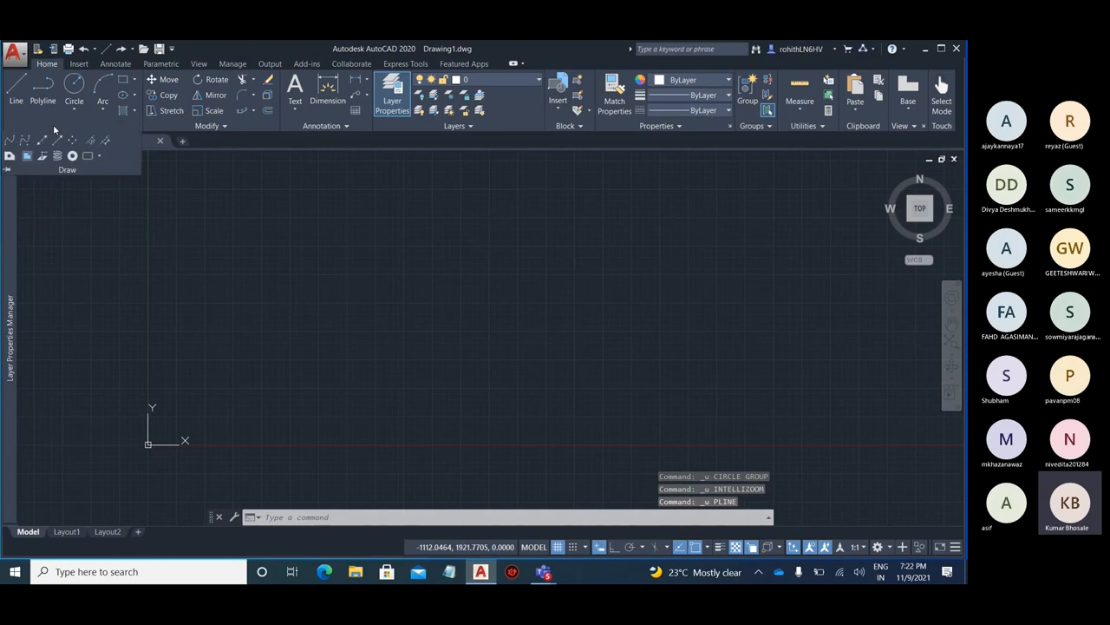
left_click(9, 140)
left_click(269, 394)
left_click(468, 331)
left_click(647, 374)
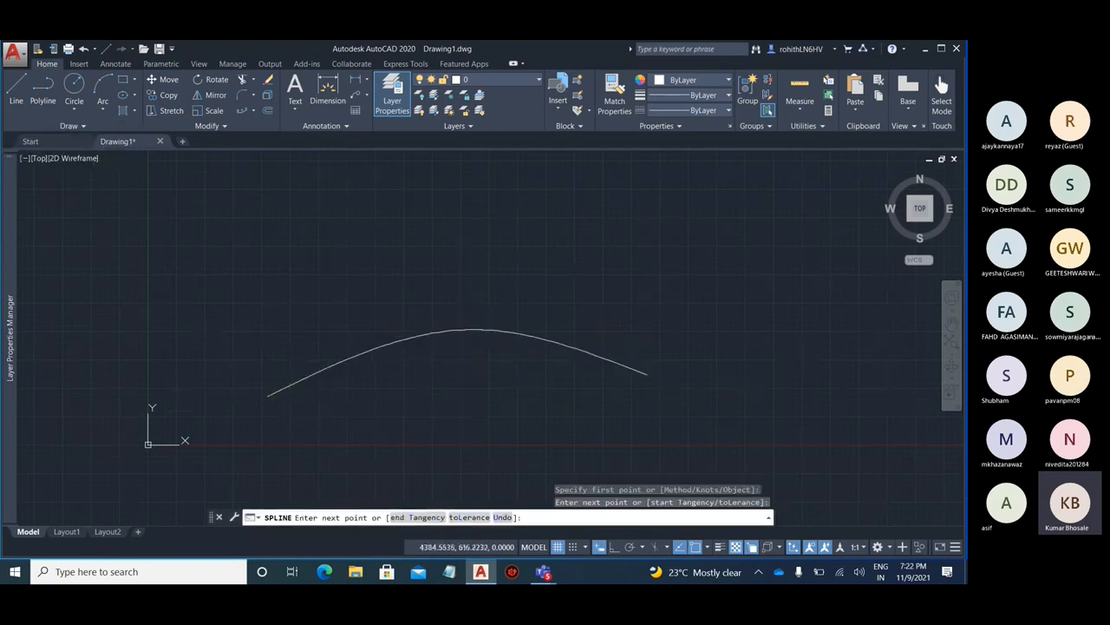
scroll(513, 380, "down", 4)
left_click(720, 364)
left_click(815, 381)
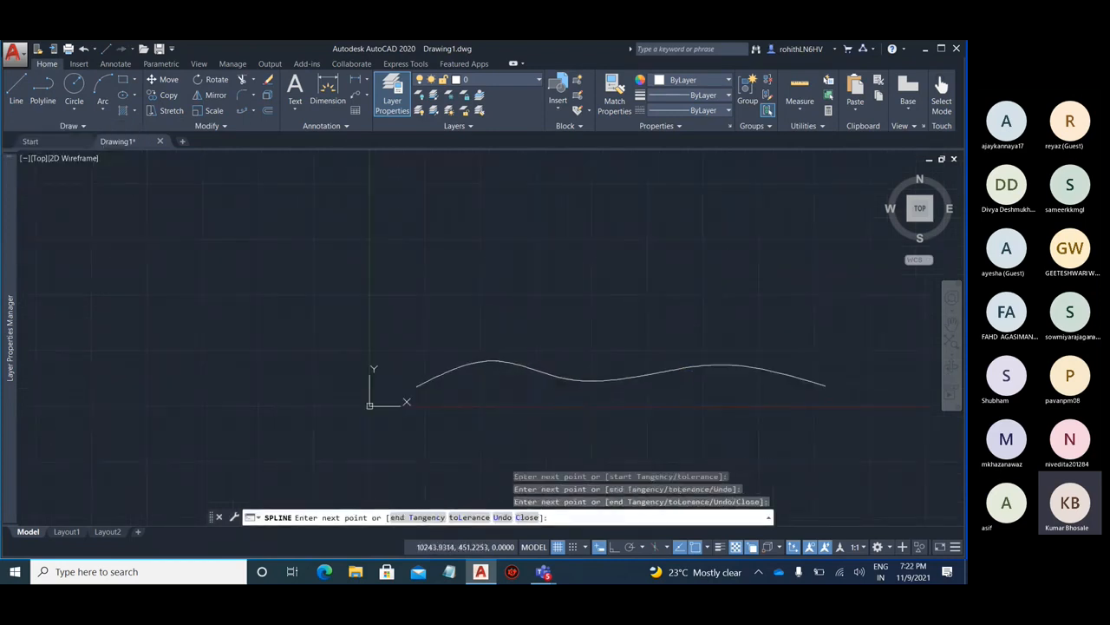
left_click(899, 363)
key("Return")
scroll(413, 365, "up", 4)
middle_click_drag(517, 329, 330, 333)
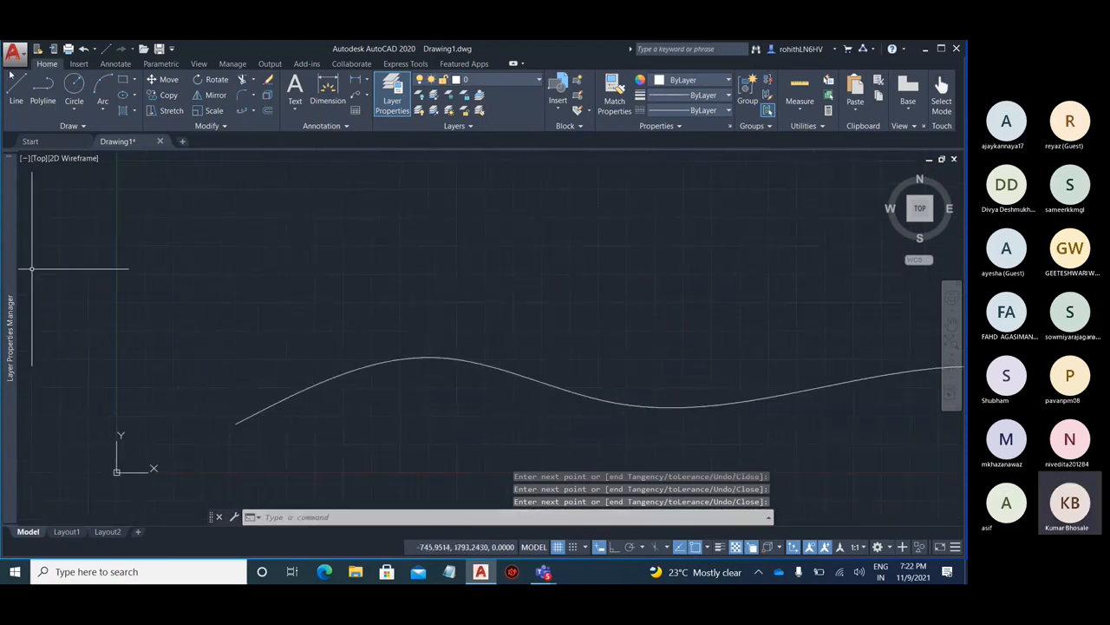
Draw a small circle just above and before the start of the spline, leaving it deselected
left_click(74, 82)
left_click(196, 379)
left_click(207, 388)
scroll(207, 387, "up", 5)
left_click(225, 338)
scroll(229, 286, "down", 2)
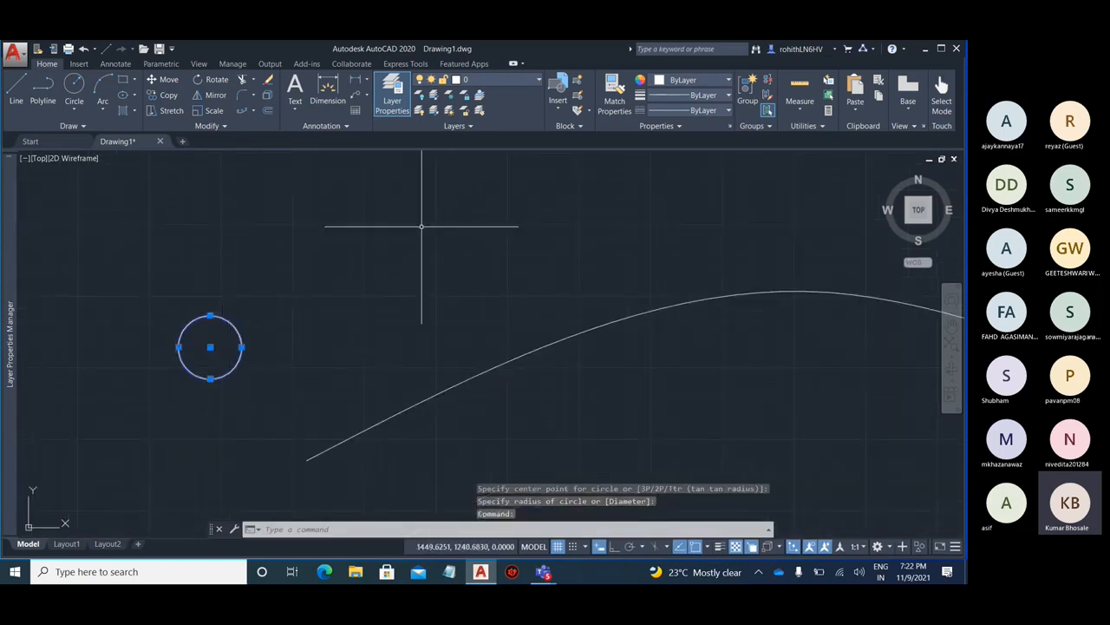
key("Escape")
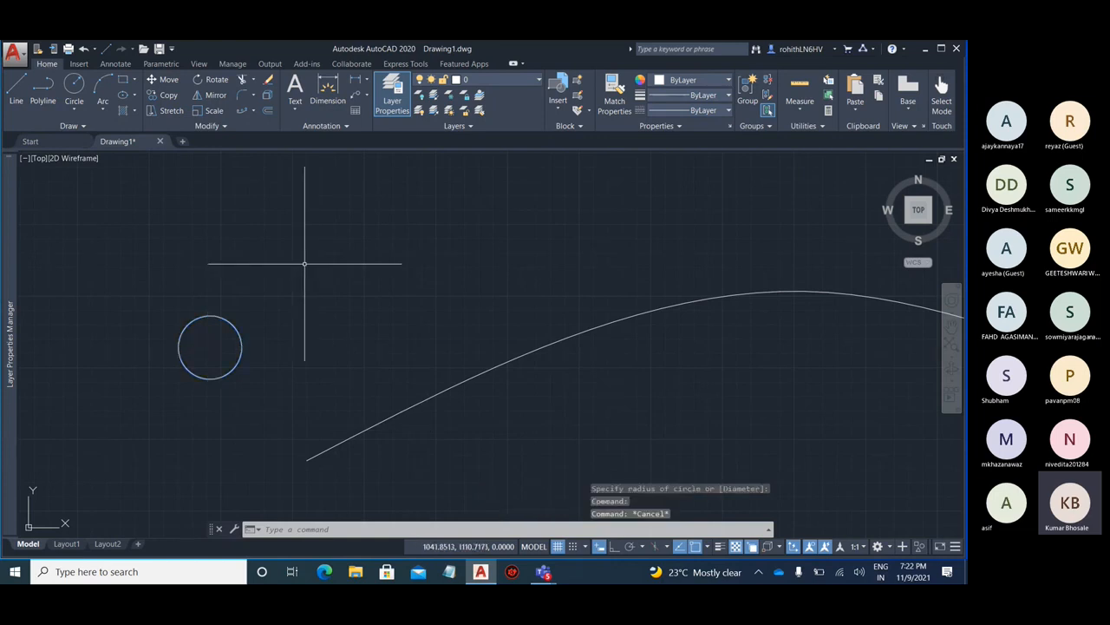
Create a path array of the small circle using the wavy spline as the path curve
left_click(252, 111)
left_click(230, 159)
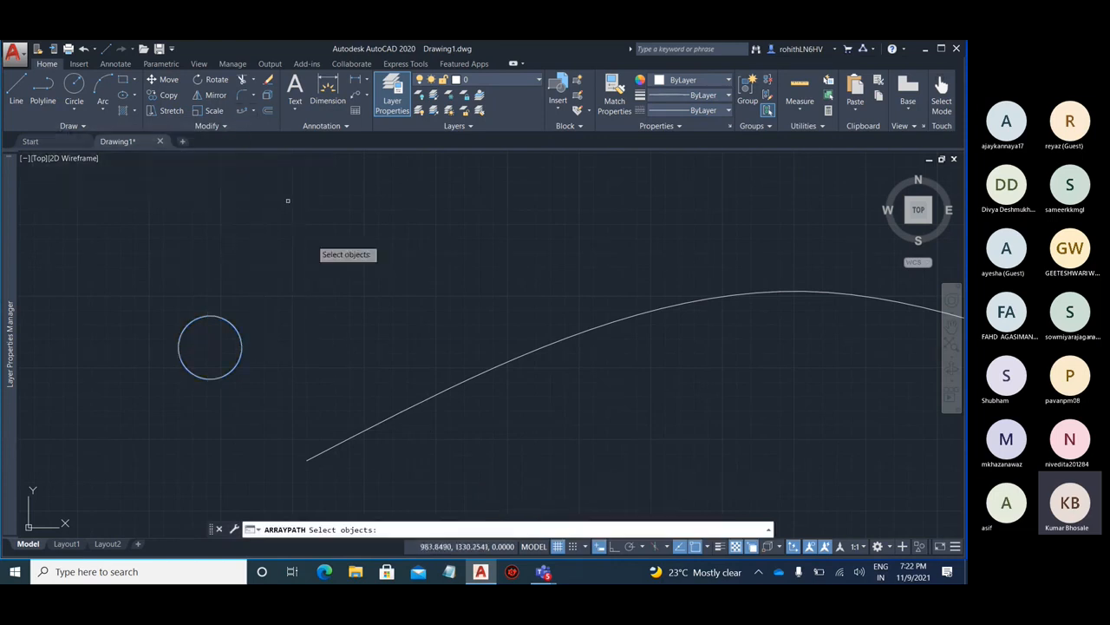
left_click(240, 336)
key("Return")
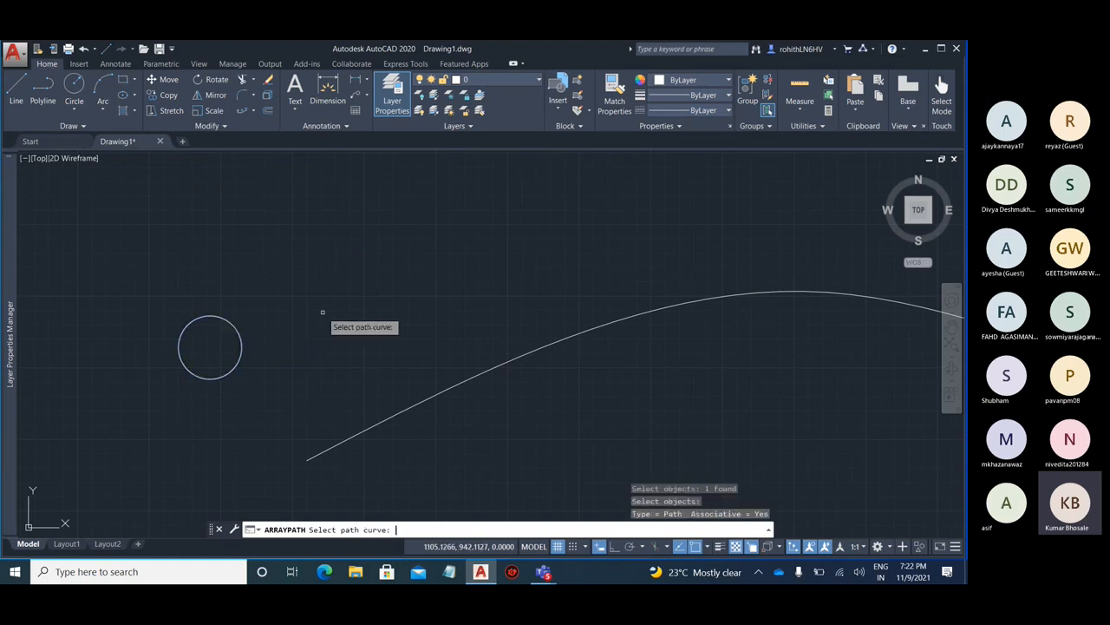
left_click(354, 440)
scroll(256, 368, "down", 5)
scroll(625, 417, "up", 5)
scroll(287, 377, "down", 3)
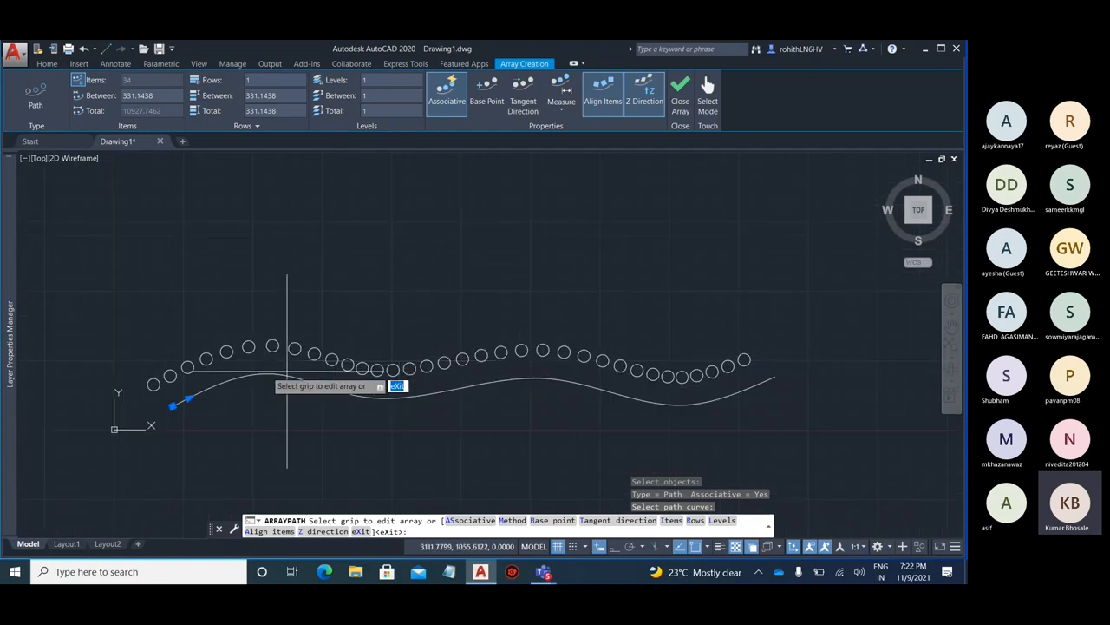
scroll(166, 406, "up", 2)
scroll(166, 406, "up", 5)
scroll(334, 397, "down", 2)
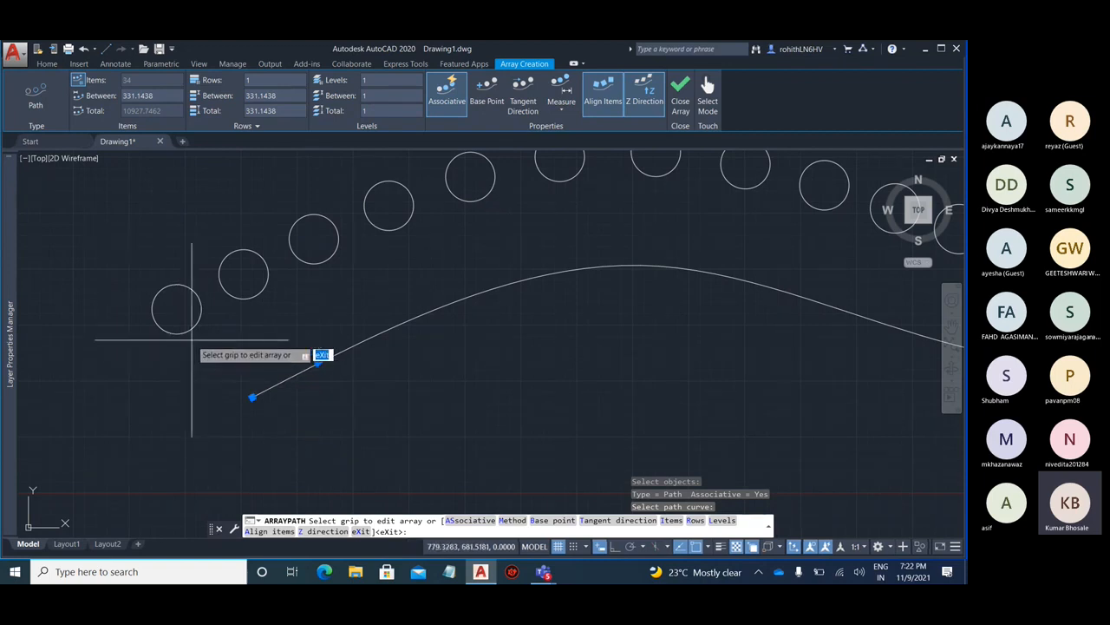
Set the array's base point to the centre of the first circle
left_click(494, 108)
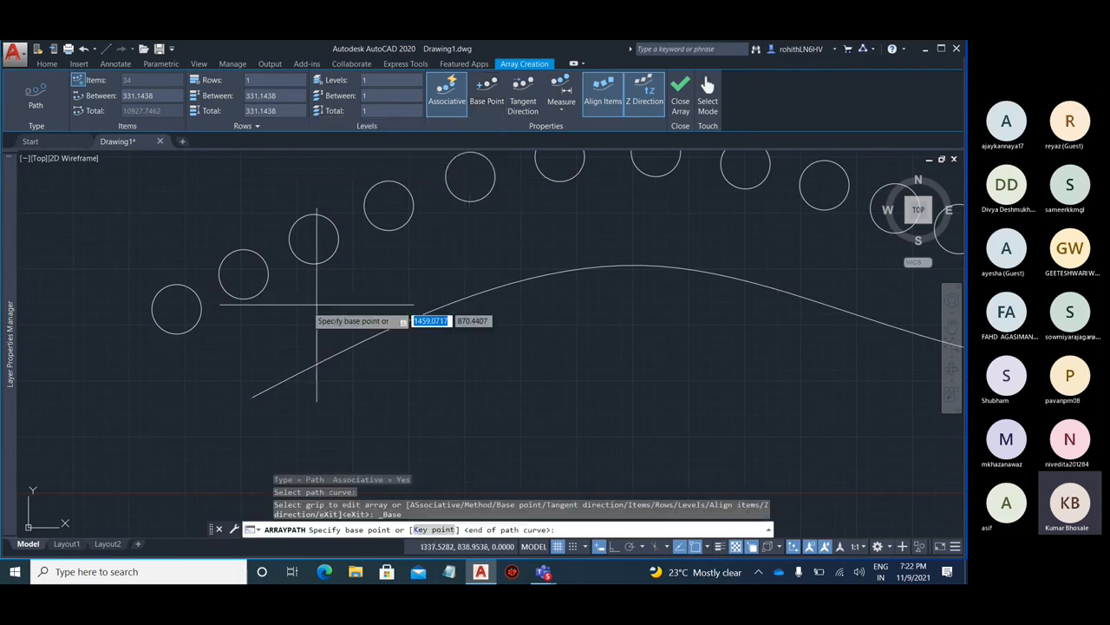
scroll(244, 282, "up", 5)
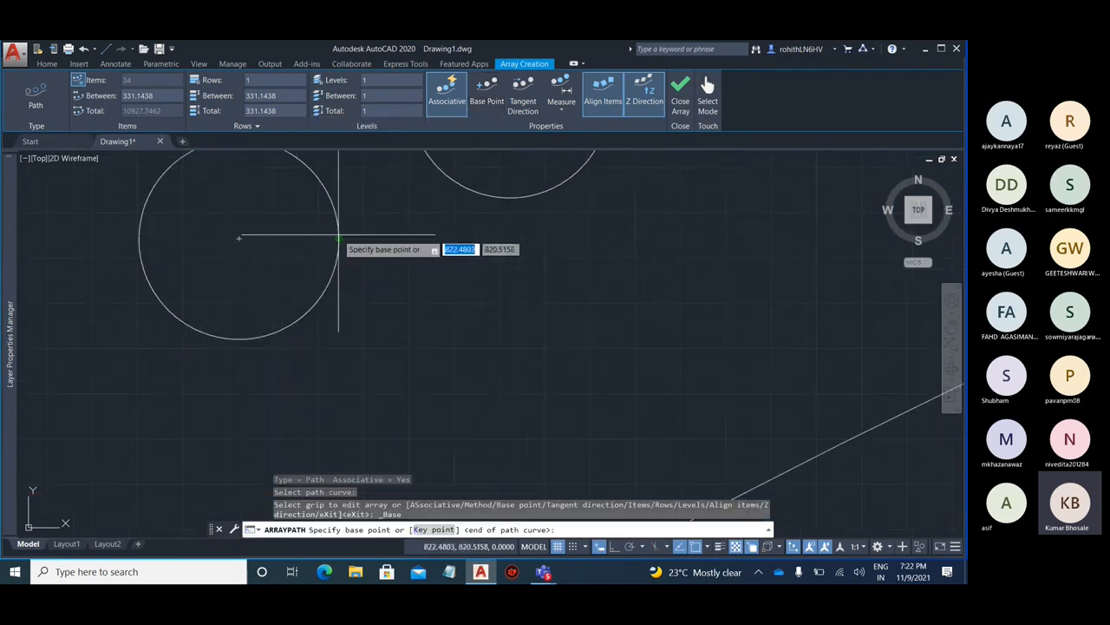
left_click(239, 238)
scroll(240, 240, "down", 5)
scroll(322, 397, "up", 3)
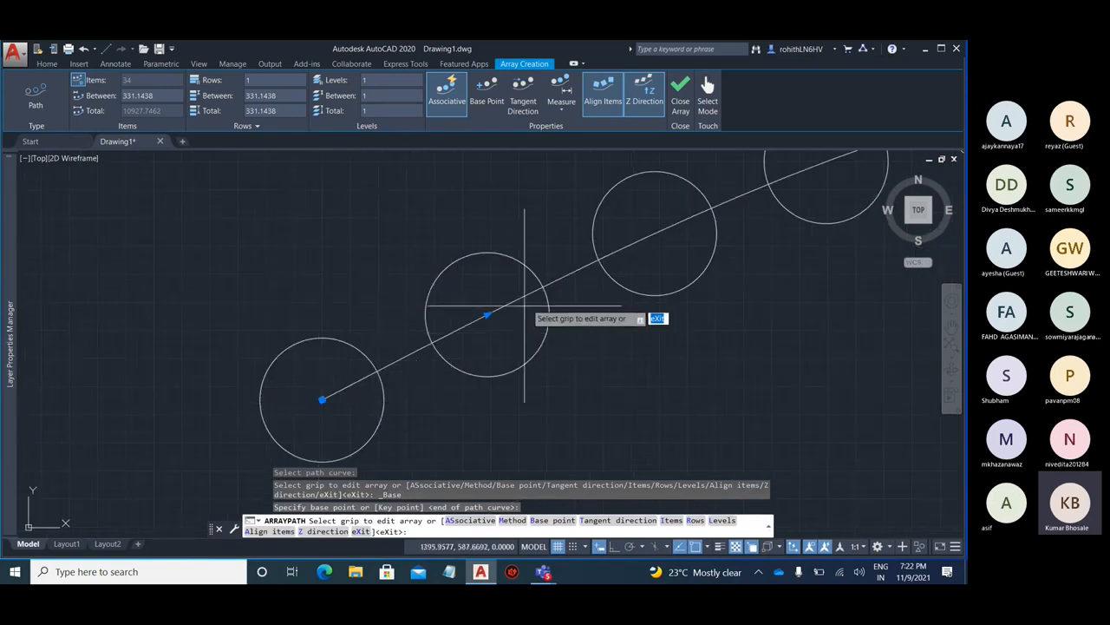
Set the spacing between the circles along the spline path to 500
scroll(310, 336, "down", 3)
scroll(478, 287, "up", 1)
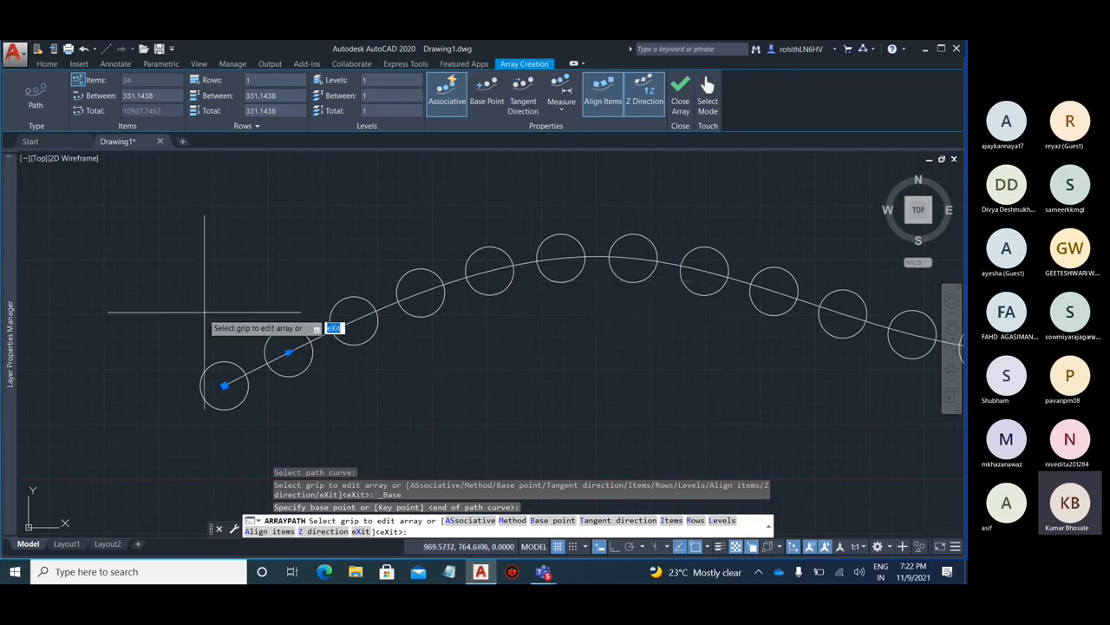
scroll(205, 312, "down", 5)
scroll(364, 352, "down", 1)
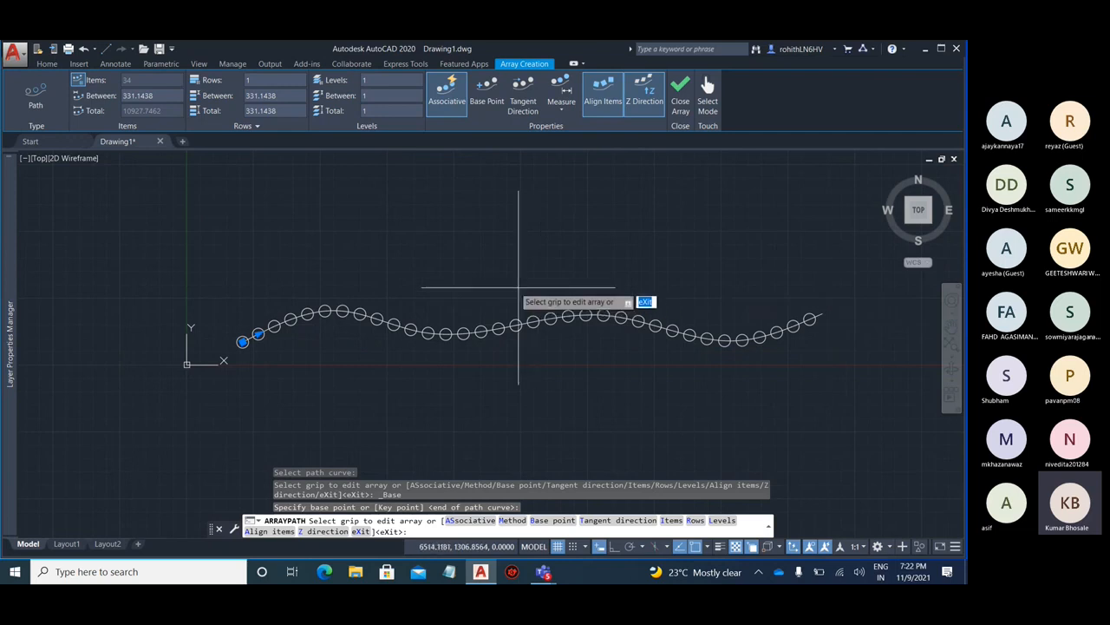
left_click(173, 98)
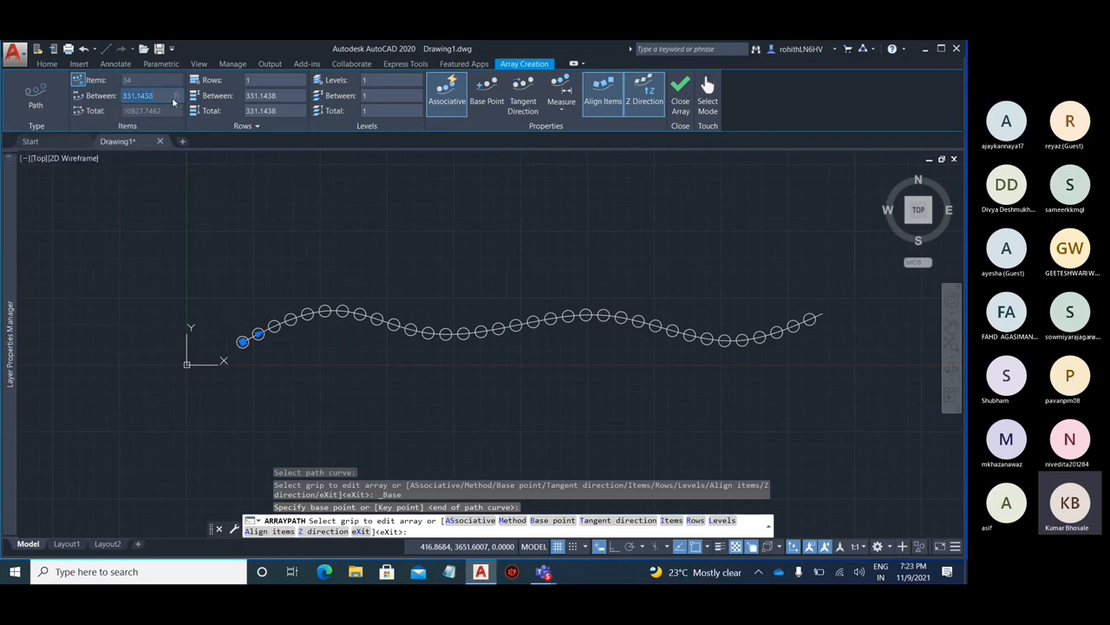
type("500")
key("Return")
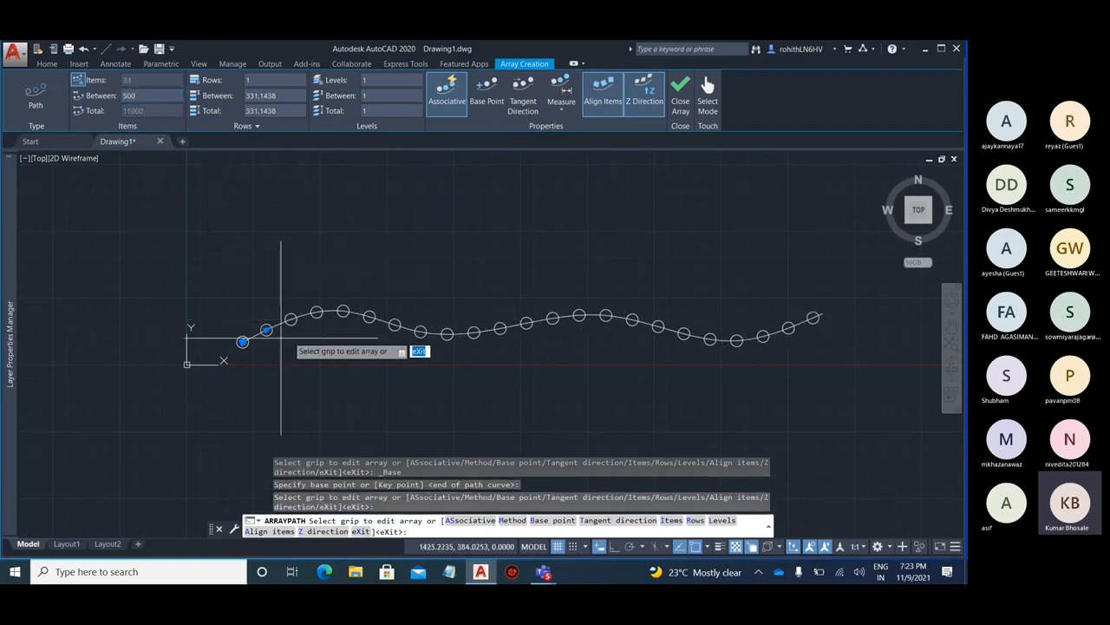
Set the circle path array's row count to 5
scroll(336, 325, "up", 2)
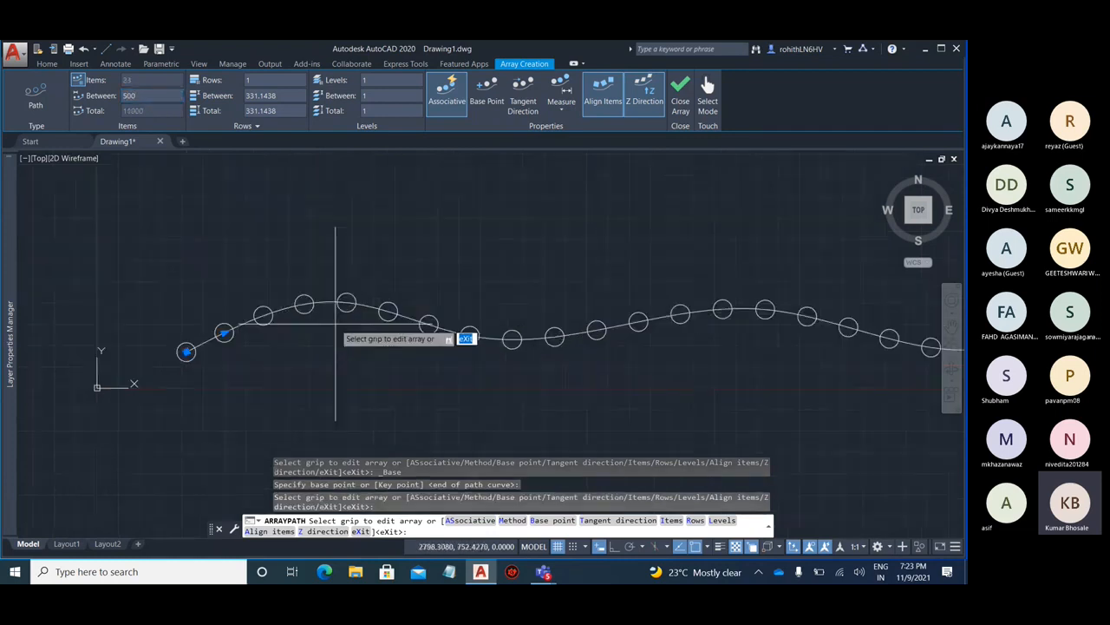
middle_click_drag(290, 258, 260, 288)
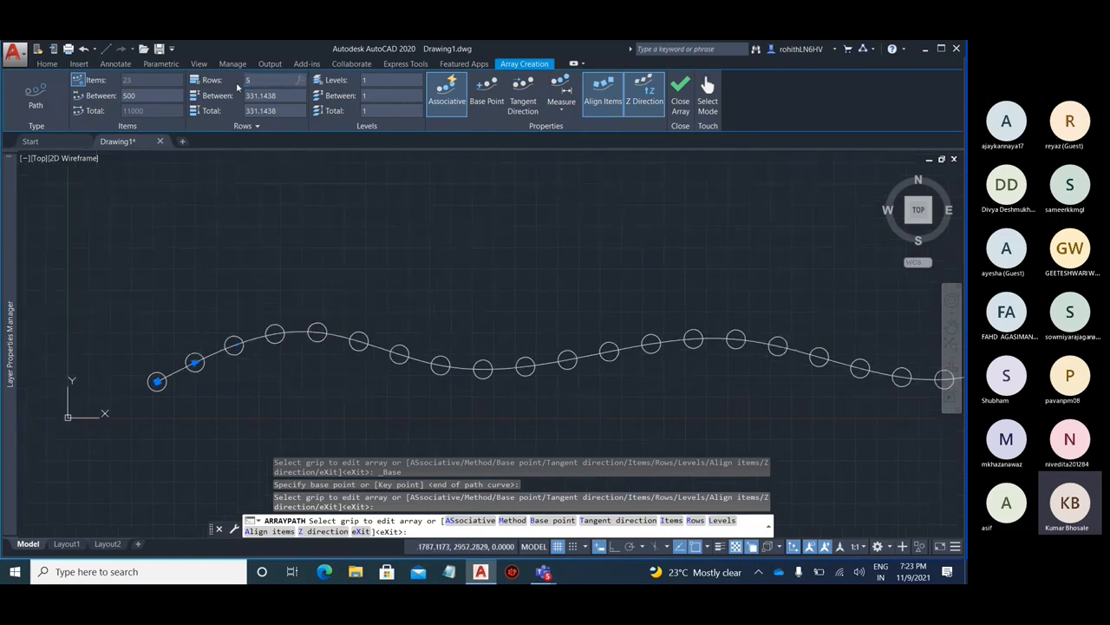
key("Return")
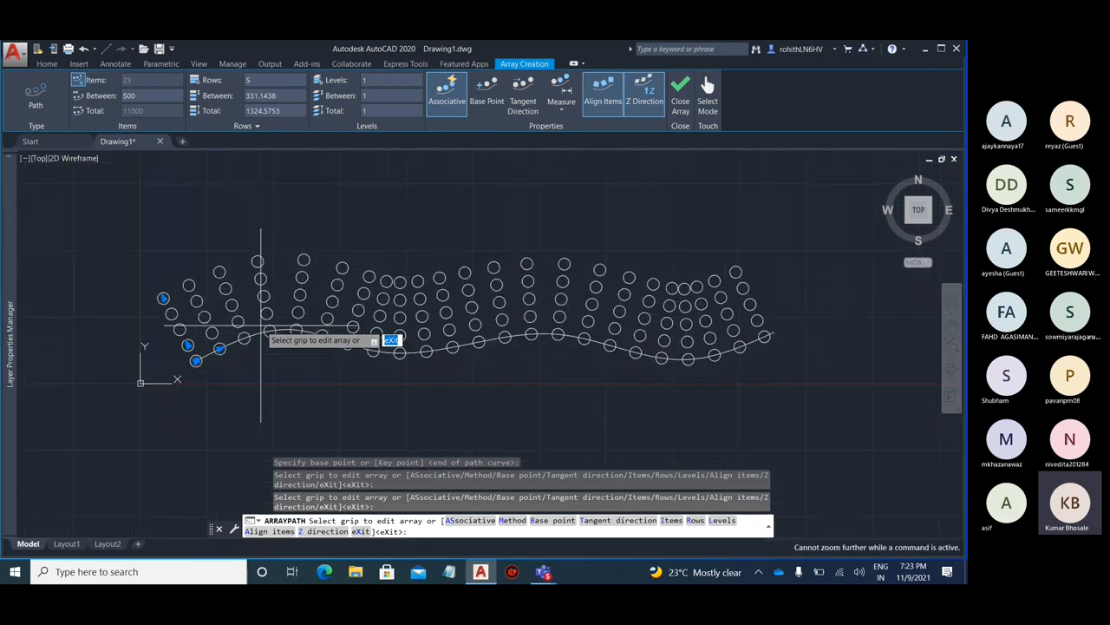
Examine how the rows of circles spread and bunch along the crests and dips of the spline
scroll(192, 345, "up", 2)
scroll(342, 315, "down", 3)
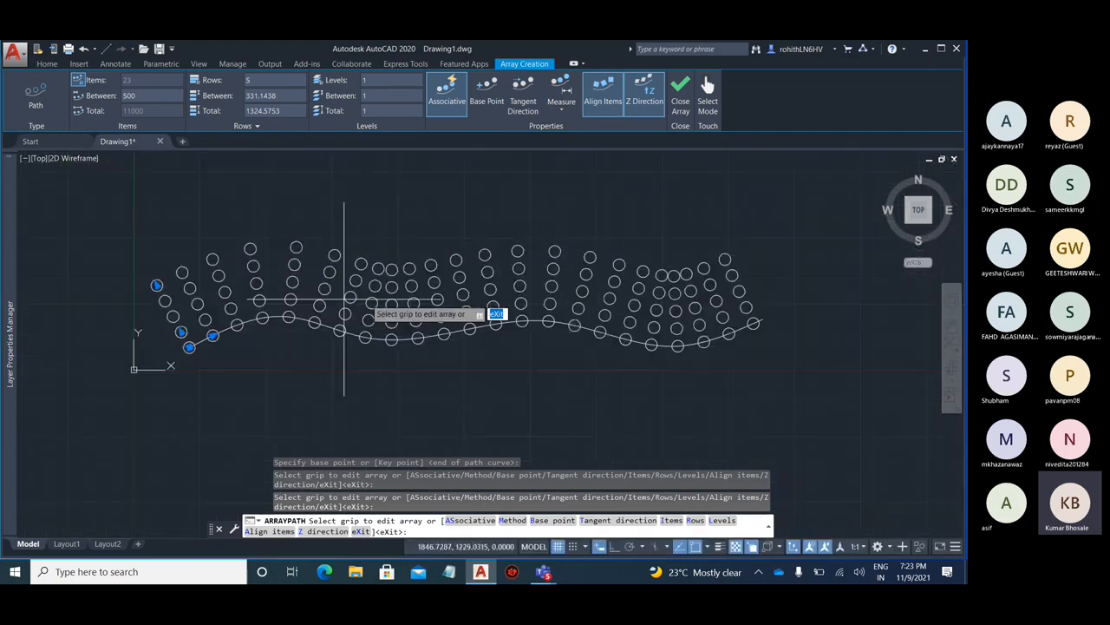
scroll(260, 364, "up", 1)
scroll(340, 218, "up", 3)
scroll(334, 213, "down", 3)
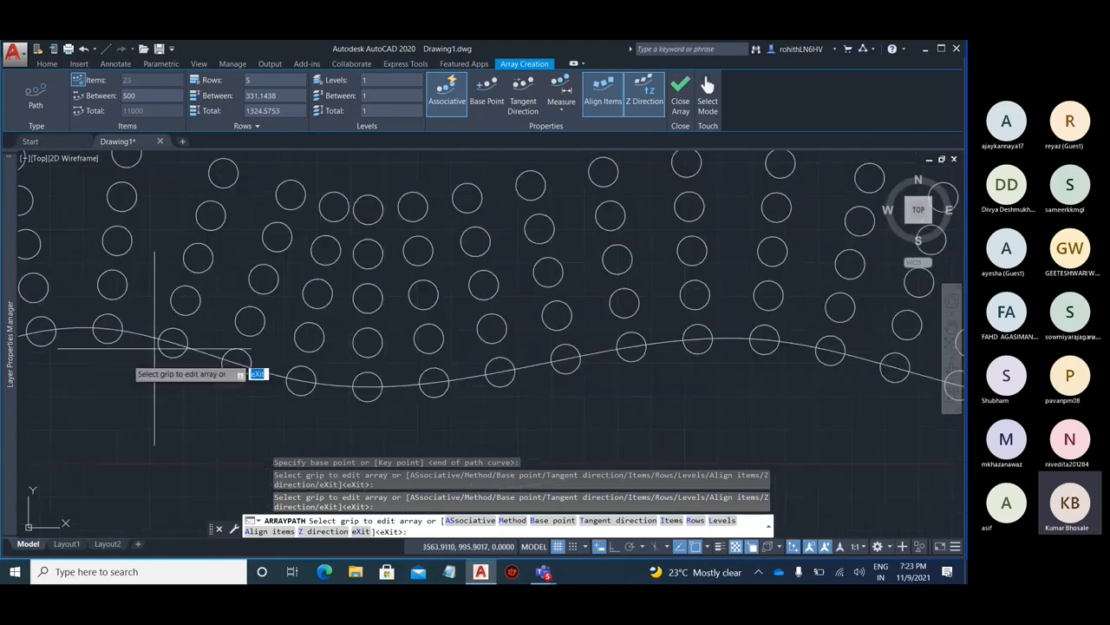
scroll(720, 260, "up", 8)
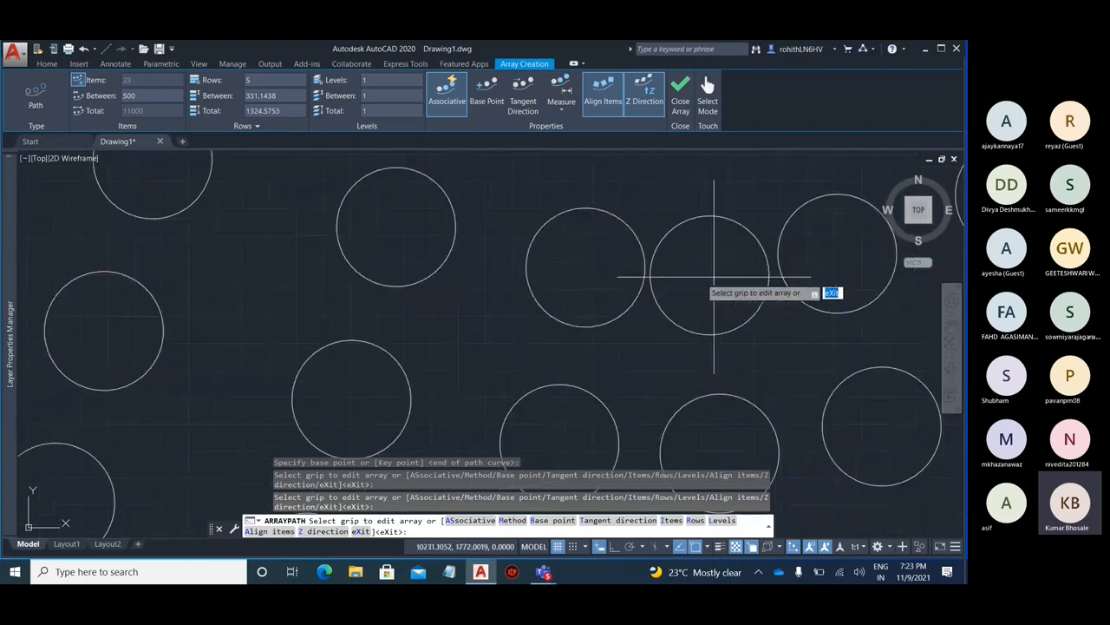
scroll(684, 248, "down", 8)
scroll(651, 328, "down", 1)
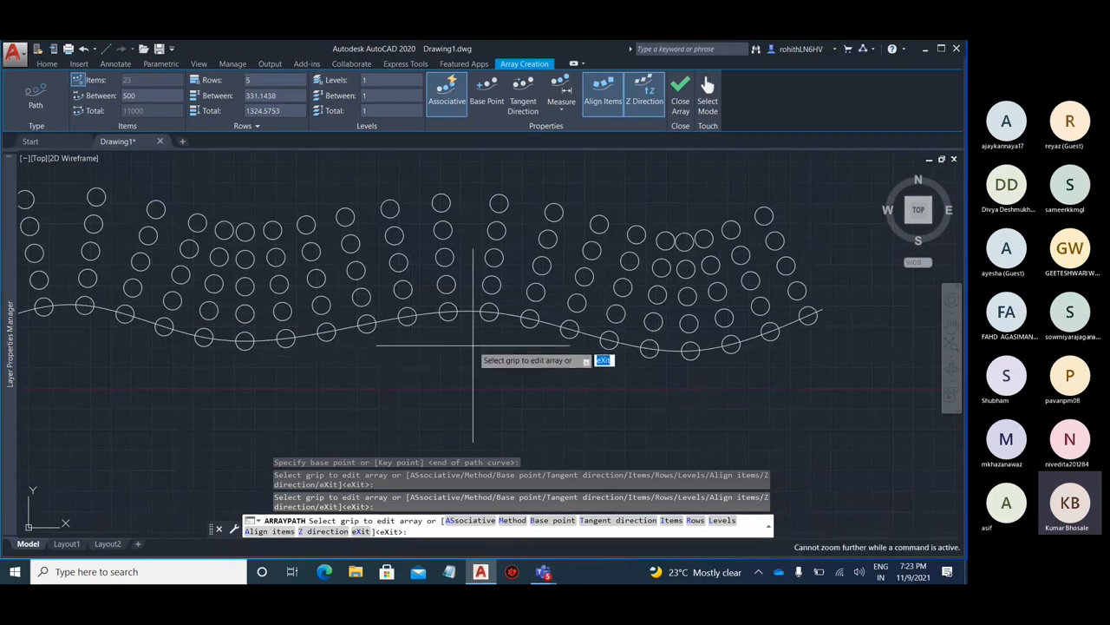
Set the circle path array's row count to 2 and finish the array
mouse_move(262, 359)
middle_mouse_down()
mouse_move(477, 381)
mouse_move(590, 412)
middle_mouse_up()
type("2")
key("Return")
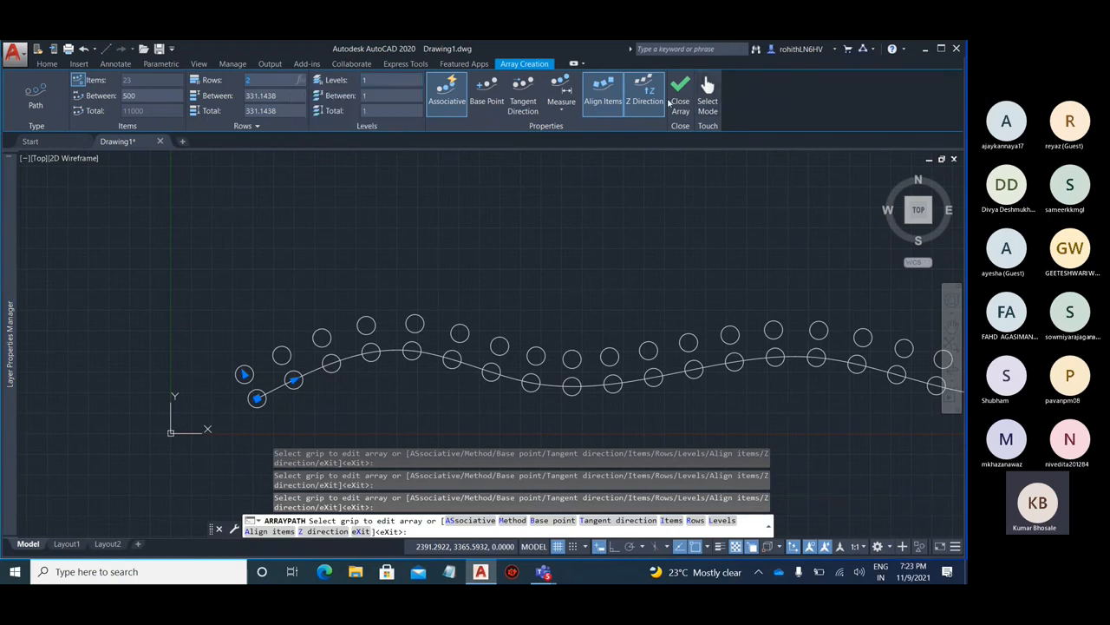
left_click(688, 95)
Draw a small circle just above and beyond the origin, before the start of the wavy array
scroll(344, 353, "down", 2)
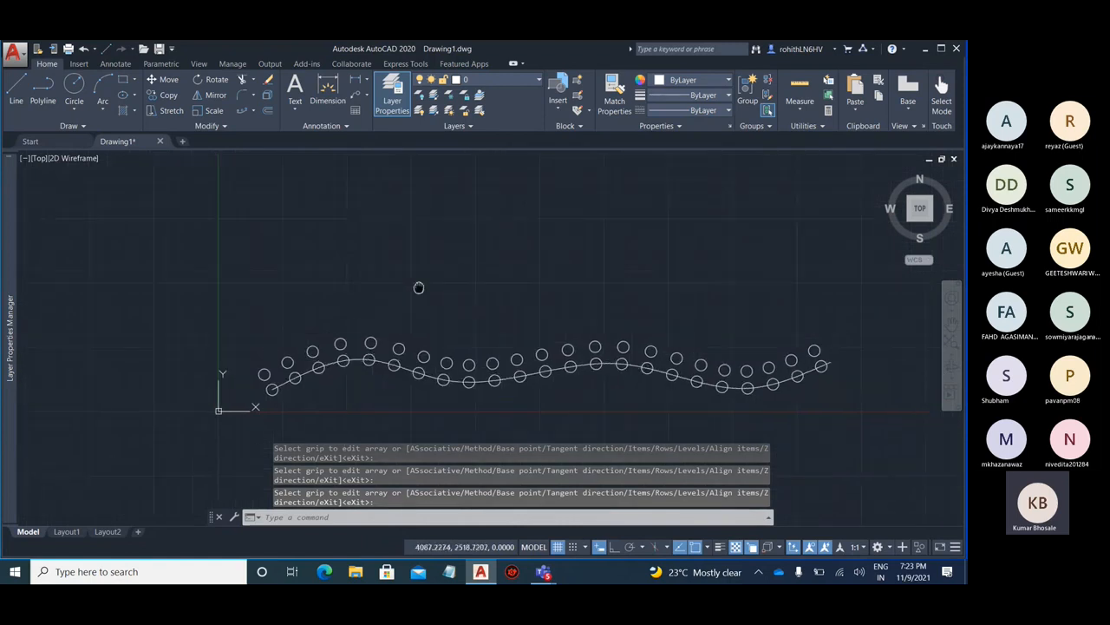
scroll(229, 391, "up", 6)
scroll(220, 416, "up", 2)
middle_click_drag(281, 357, 516, 358)
middle_click_drag(307, 434, 495, 133)
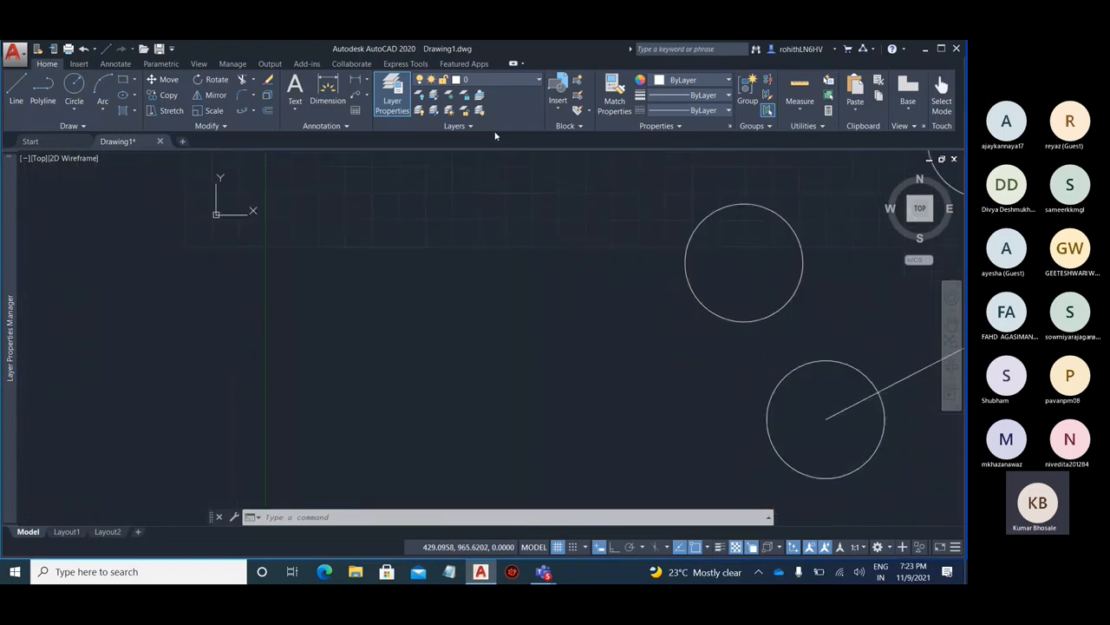
scroll(361, 451, "up", 2)
middle_click_drag(380, 451, 387, 451)
scroll(326, 397, "up", 4)
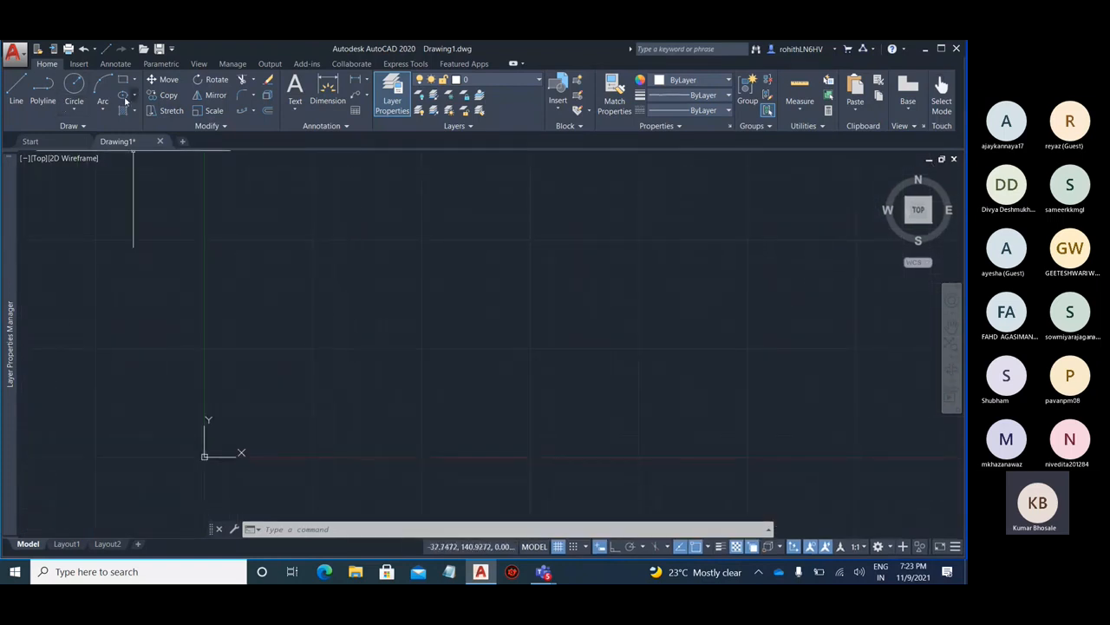
left_click(74, 86)
left_click(428, 288)
scroll(503, 260, "up", 2)
scroll(427, 322, "down", 2)
middle_click_drag(427, 269, 416, 290)
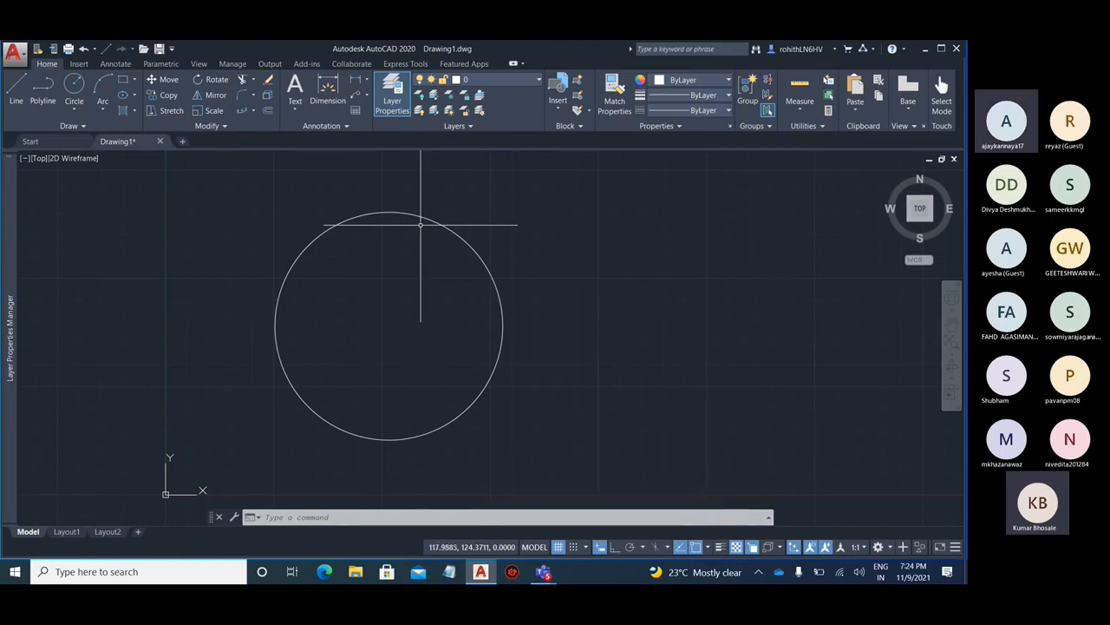
Draw a nearly horizontal line about 9500 units long above the wavy circle array
scroll(290, 347, "down", 2)
scroll(359, 396, "down", 8)
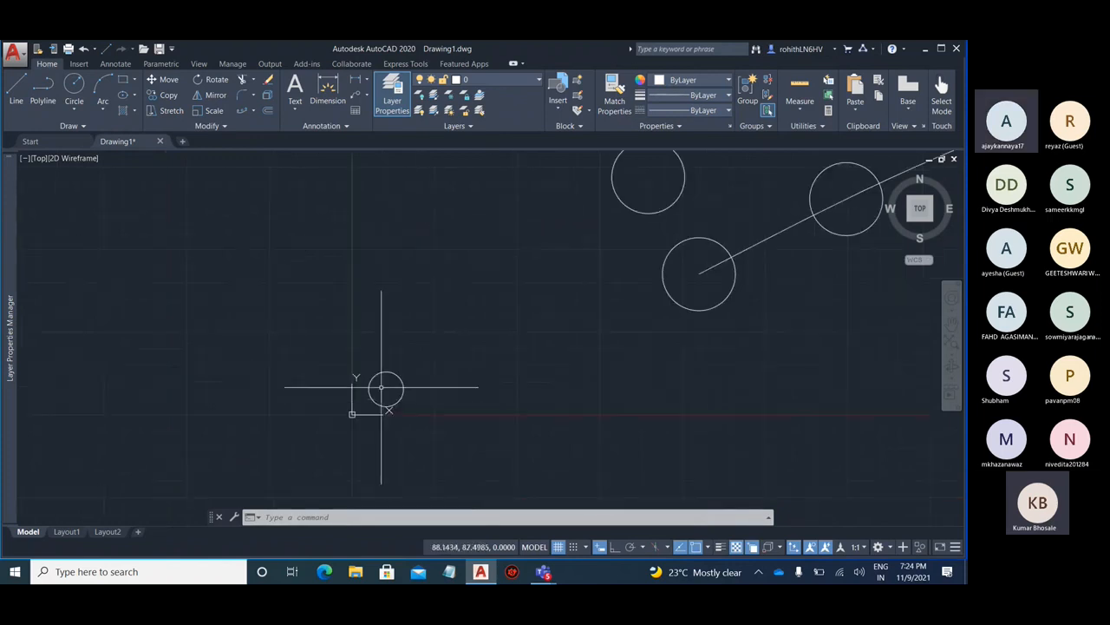
middle_click_drag(386, 375, 294, 442)
scroll(384, 402, "up", 2)
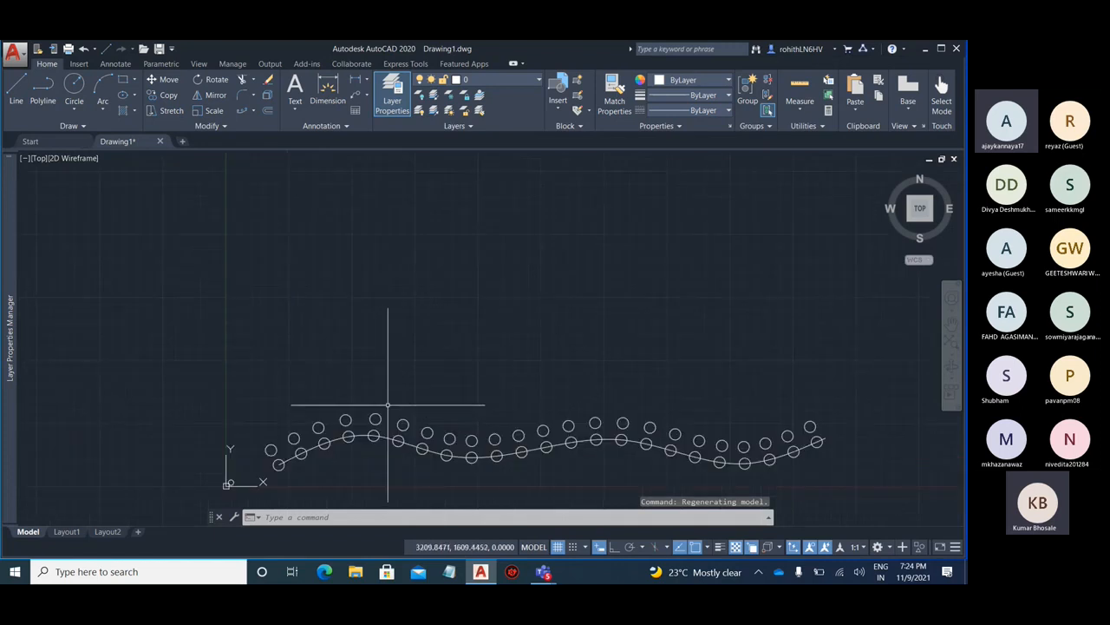
left_click(16, 92)
left_click(300, 296)
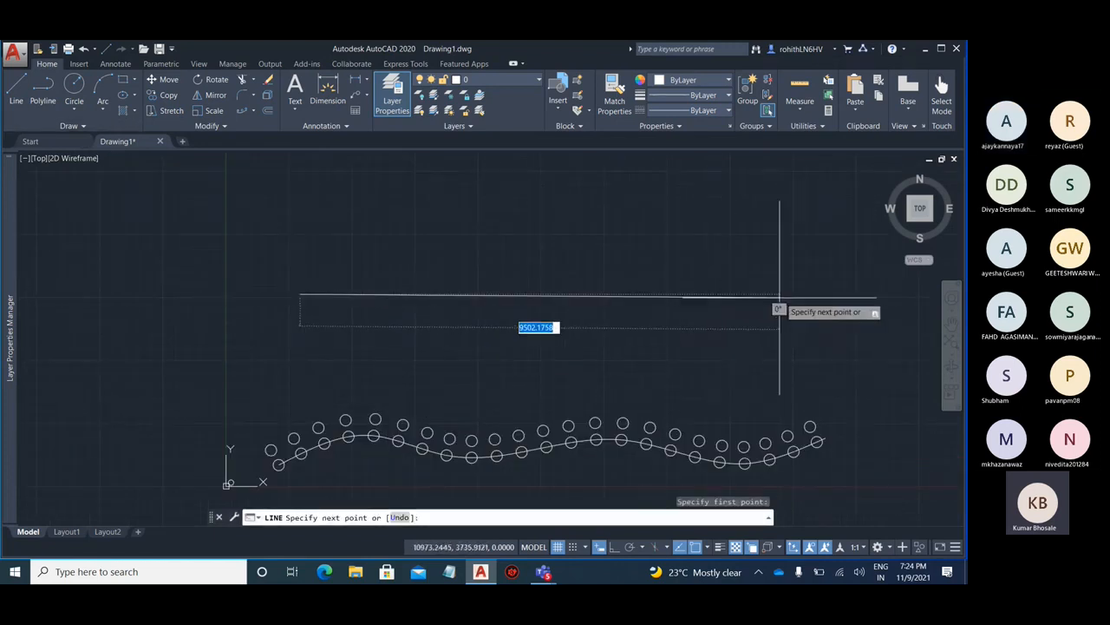
left_click(781, 295)
key("Escape")
Draw a small upright five-sided polygon, inscribed in a circle, above the straight line with Ortho mode on
scroll(503, 249, "up", 2)
middle_click_drag(582, 236, 483, 287)
scroll(293, 243, "down", 2)
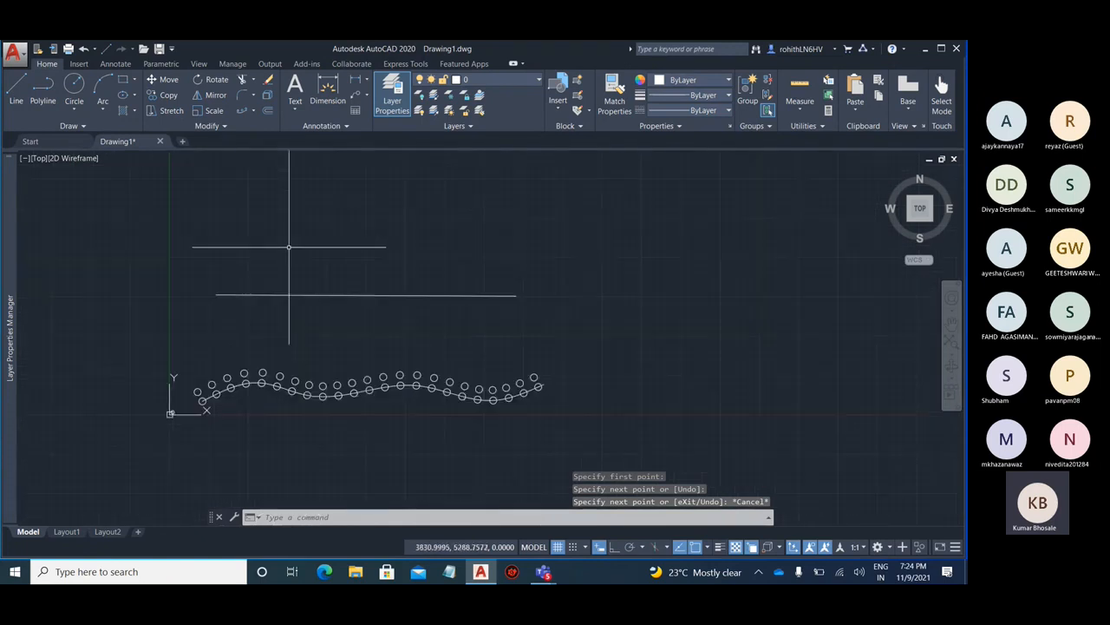
type("pol")
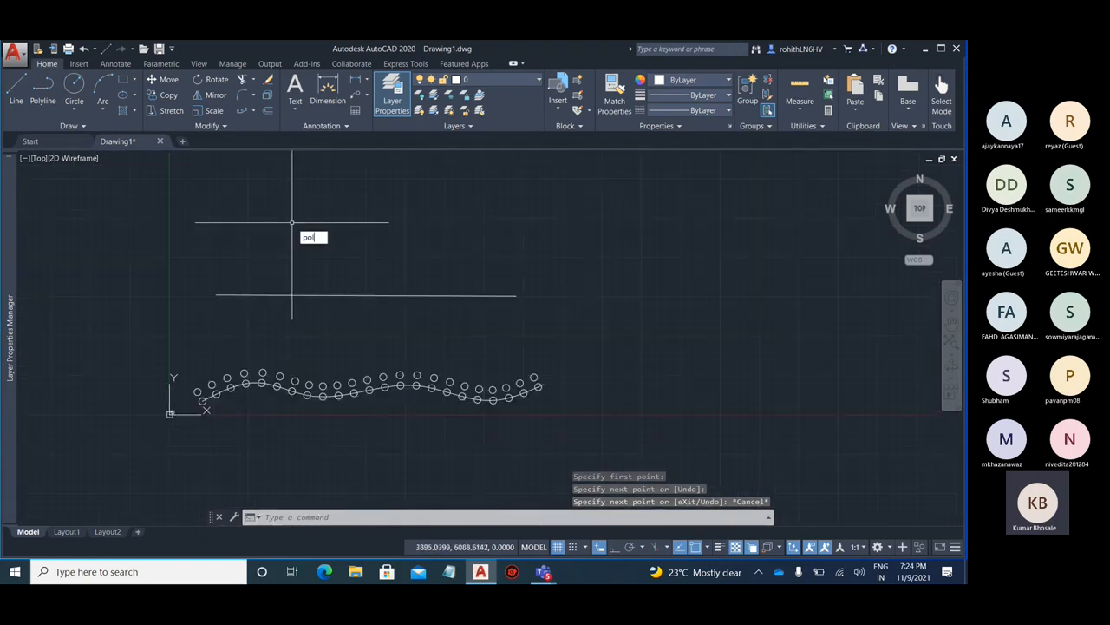
key("Return")
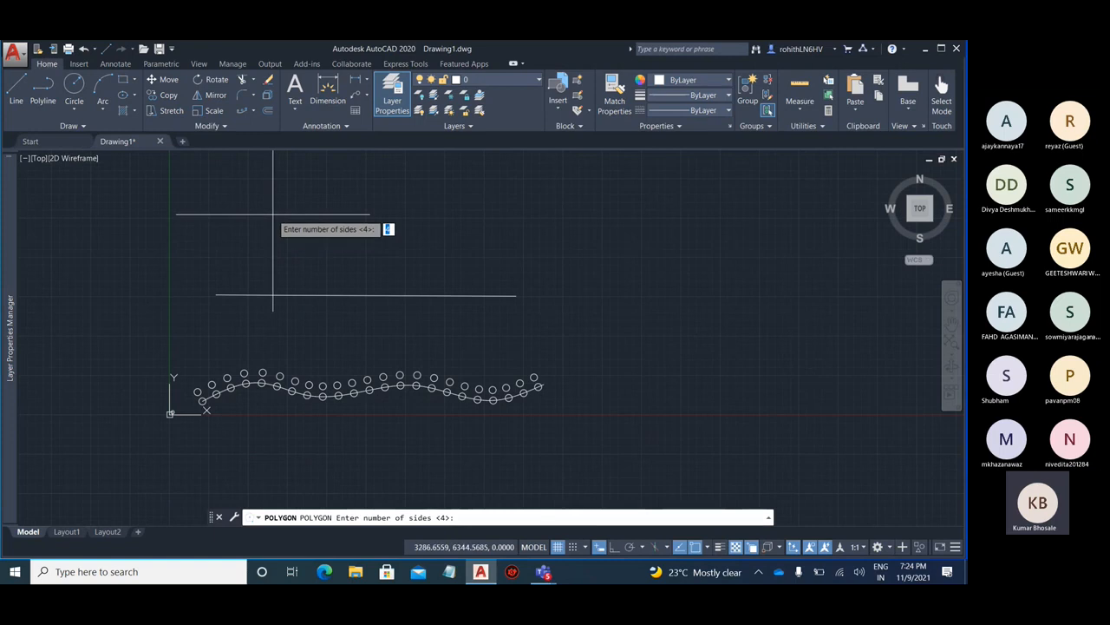
type("5")
key("Return")
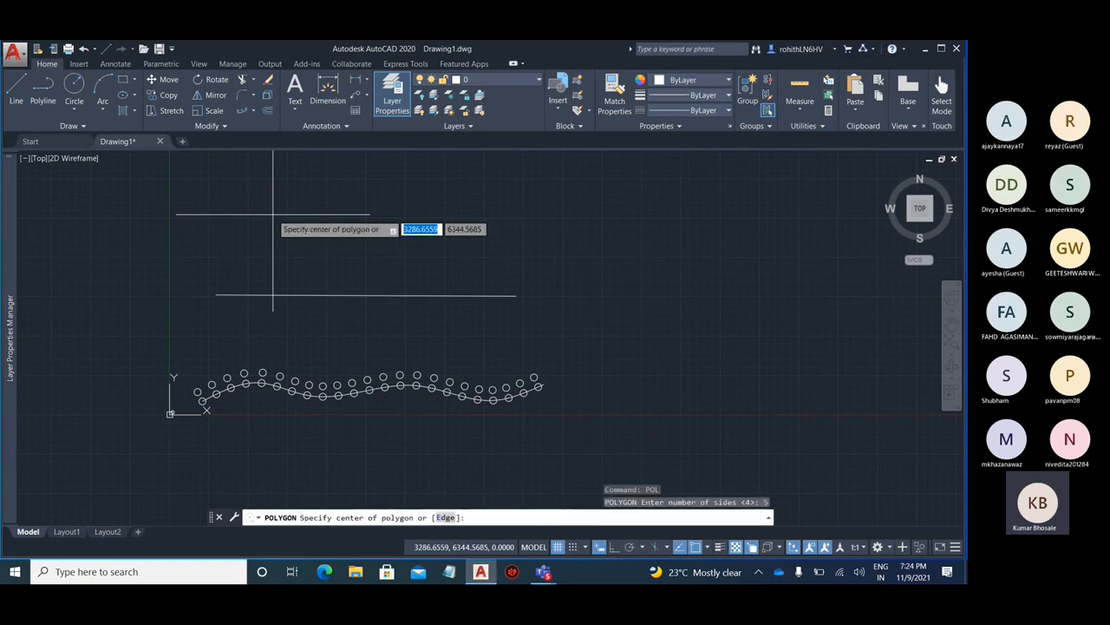
left_click(279, 231)
key("Return")
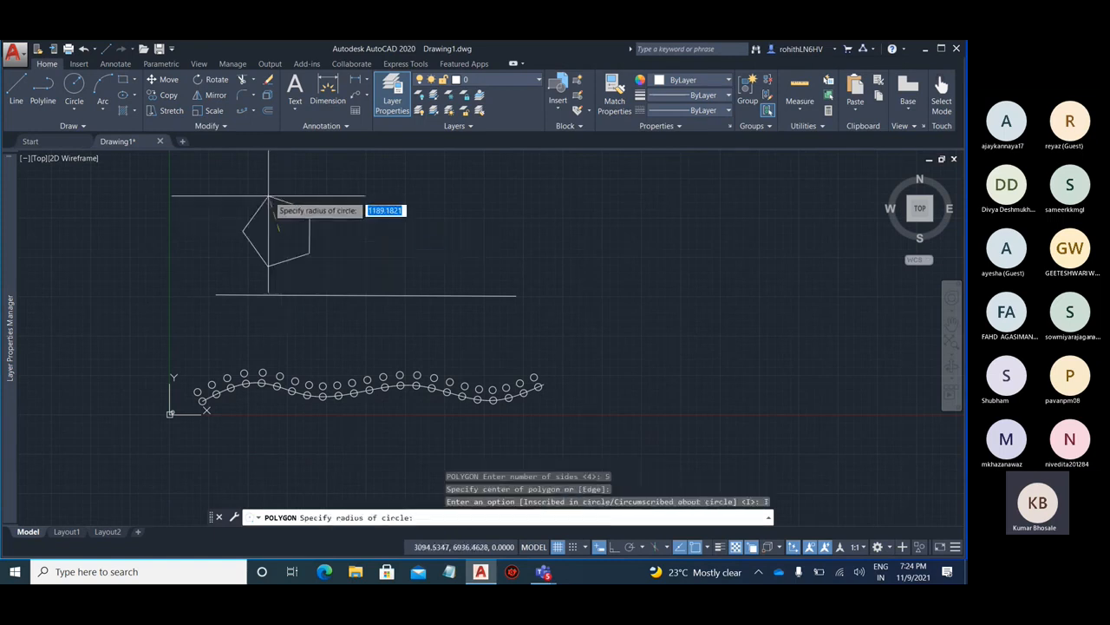
key("F8")
left_click(280, 225)
scroll(229, 235, "up", 4)
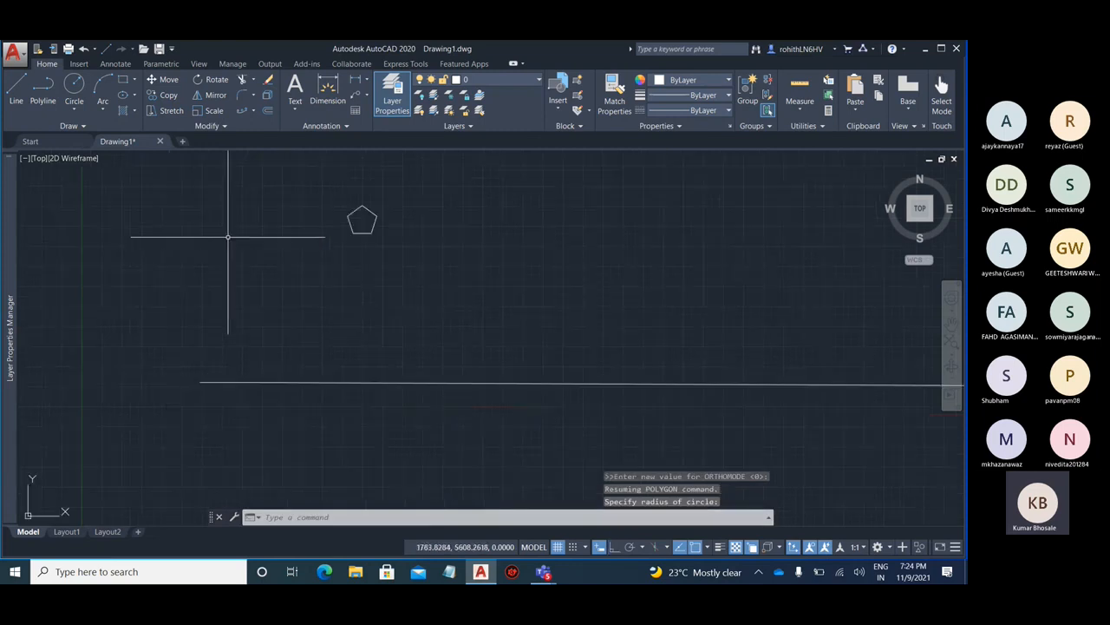
key("Escape")
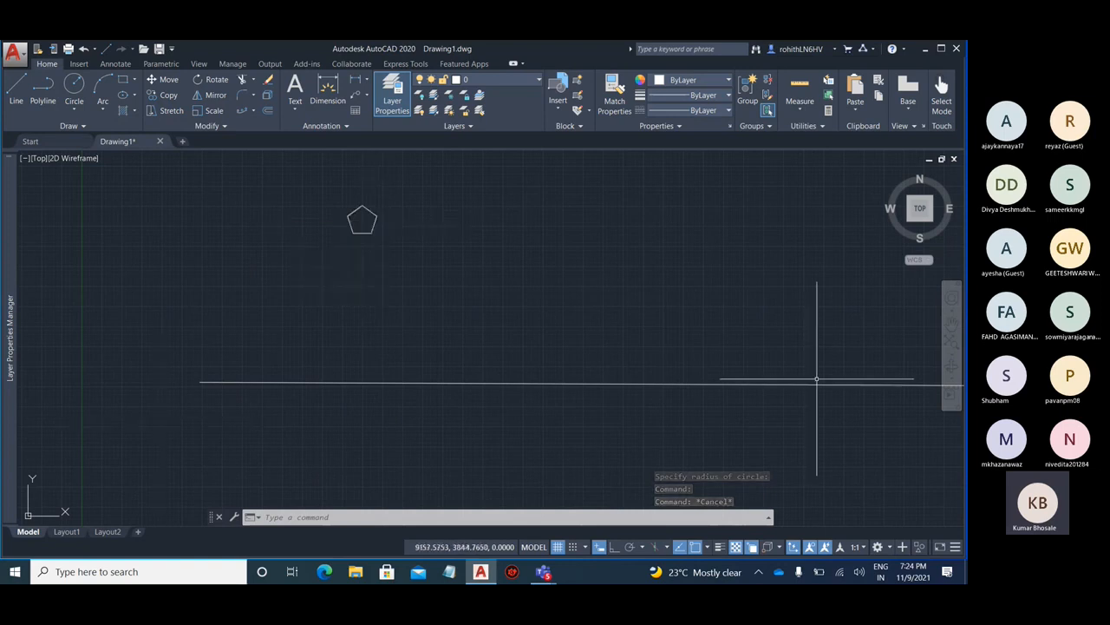
Create a path array of the pentagon using the straight line as the path curve
left_click(241, 111)
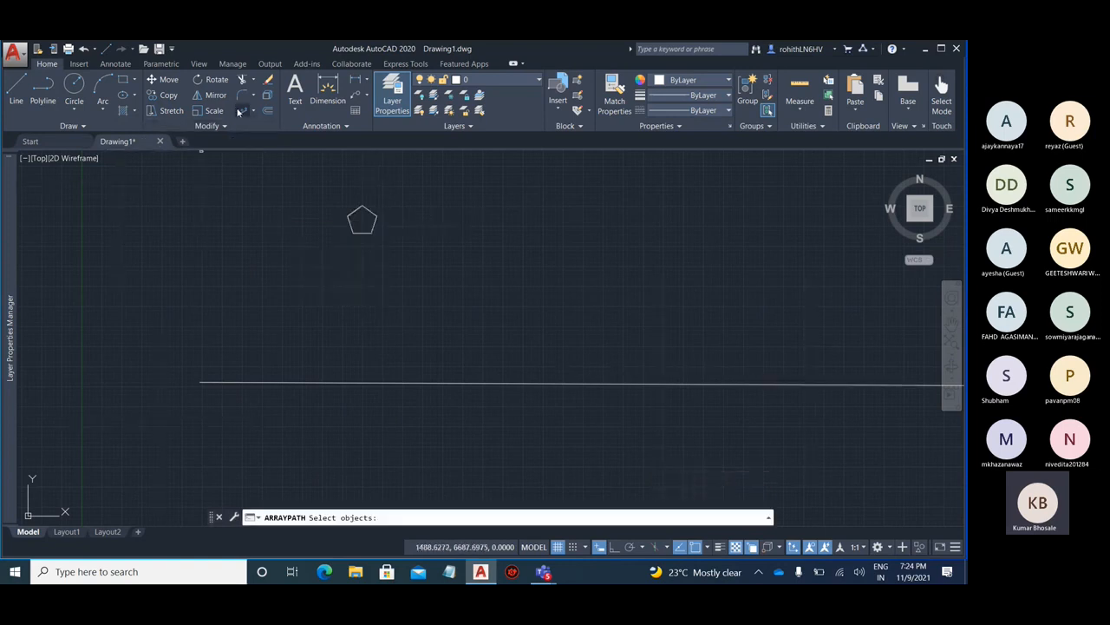
left_click(374, 221)
key("Return")
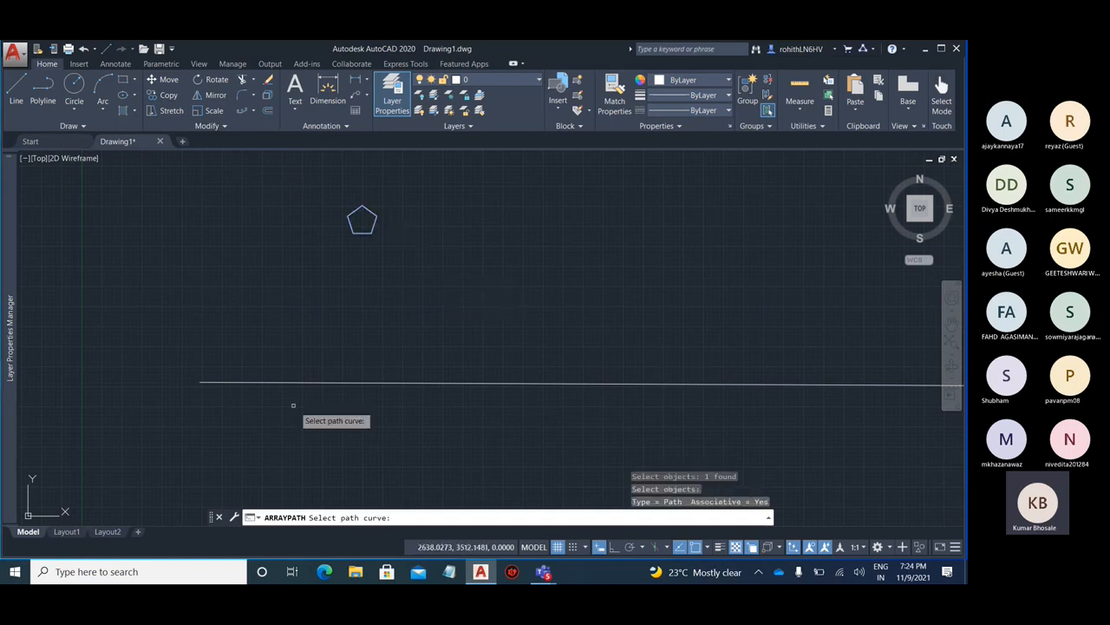
left_click(332, 383)
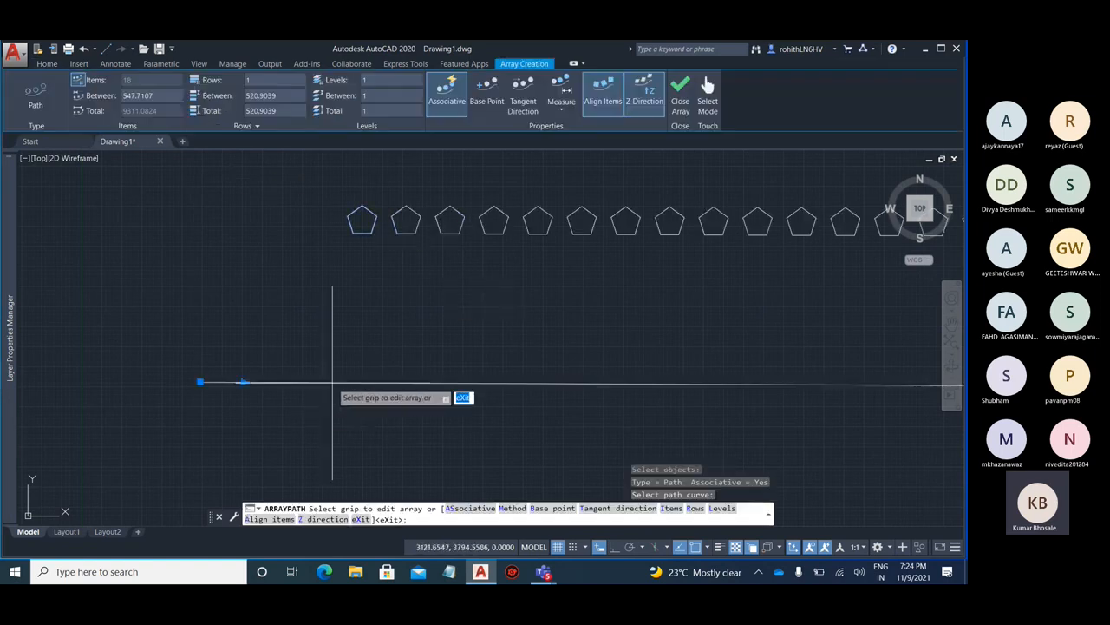
Set the pentagon array's base point to the first pentagon's top vertex and end the array command
scroll(234, 312, "down", 1)
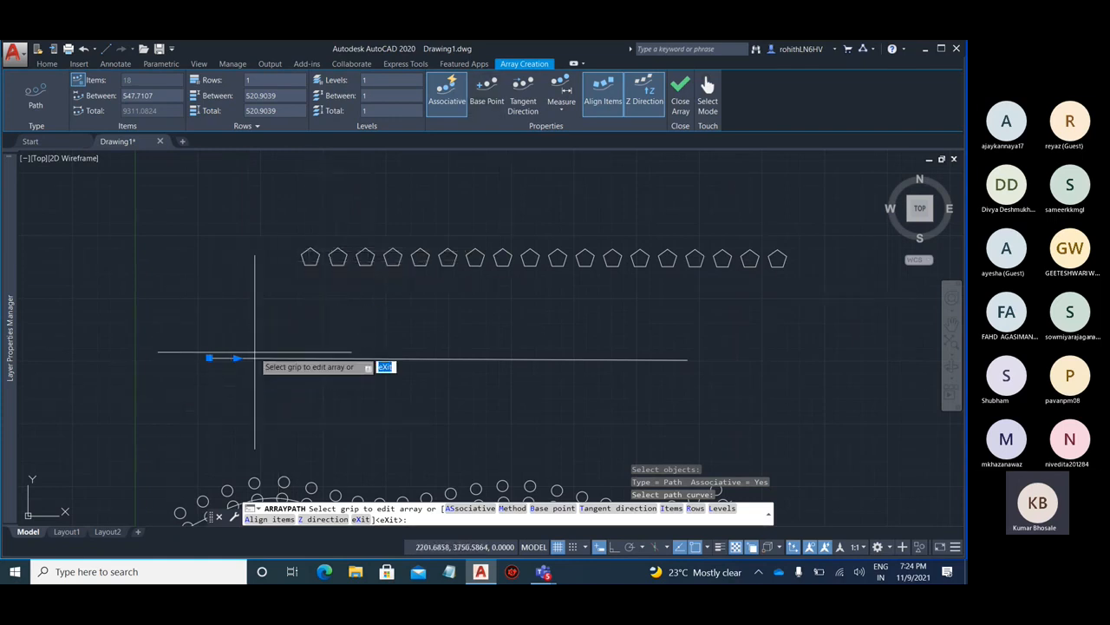
scroll(254, 357, "up", 2)
left_click(486, 91)
scroll(358, 186, "up", 5)
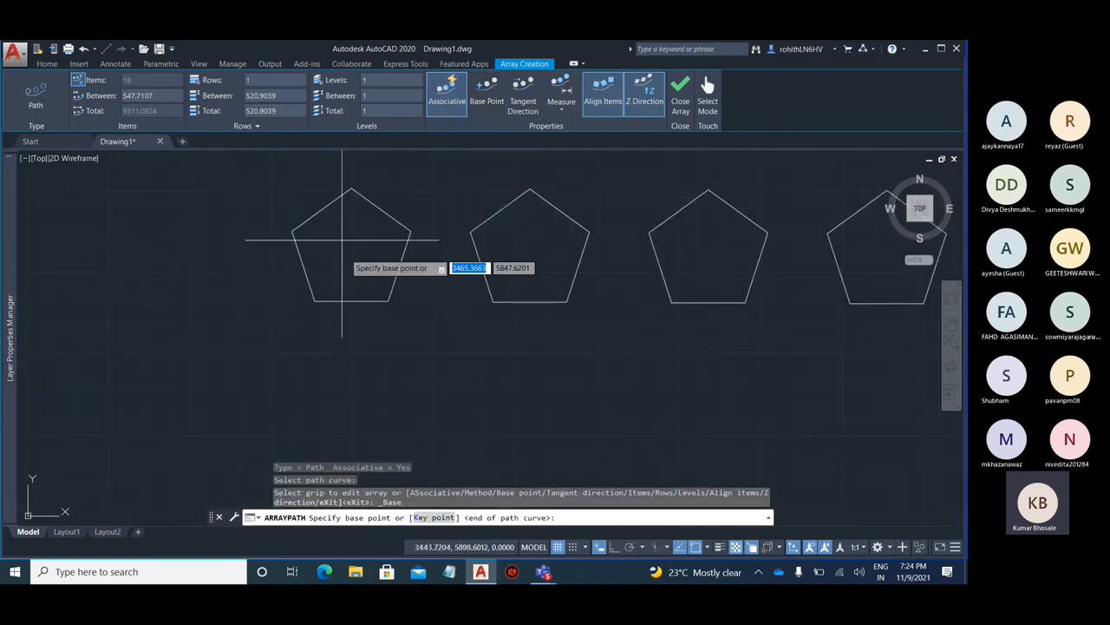
left_click(352, 187)
scroll(357, 188, "down", 7)
scroll(286, 294, "up", 5)
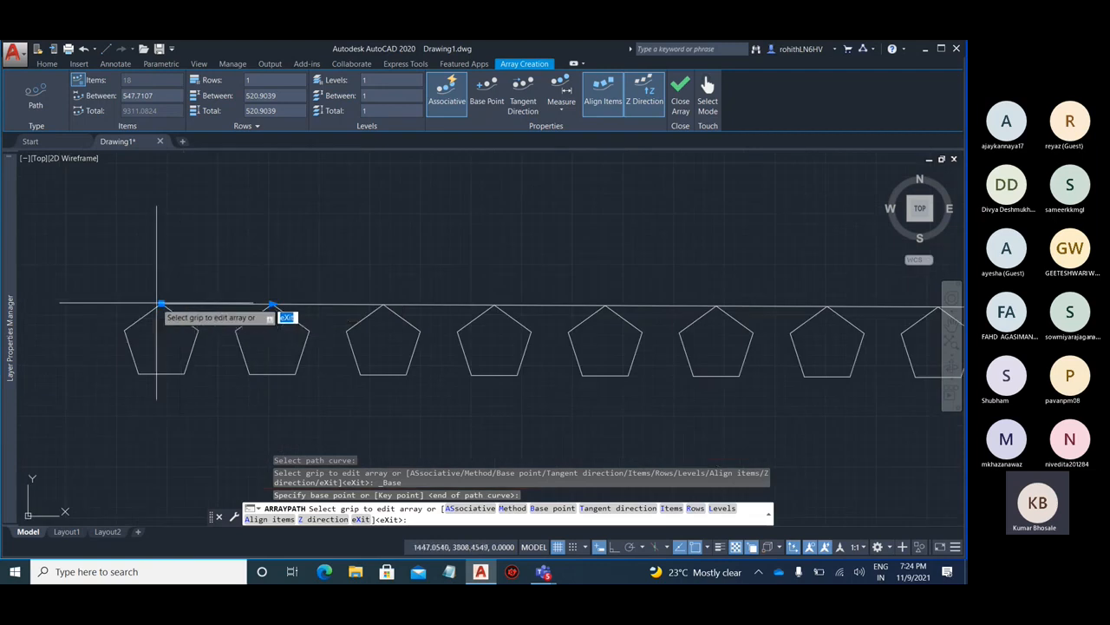
scroll(121, 330, "down", 4)
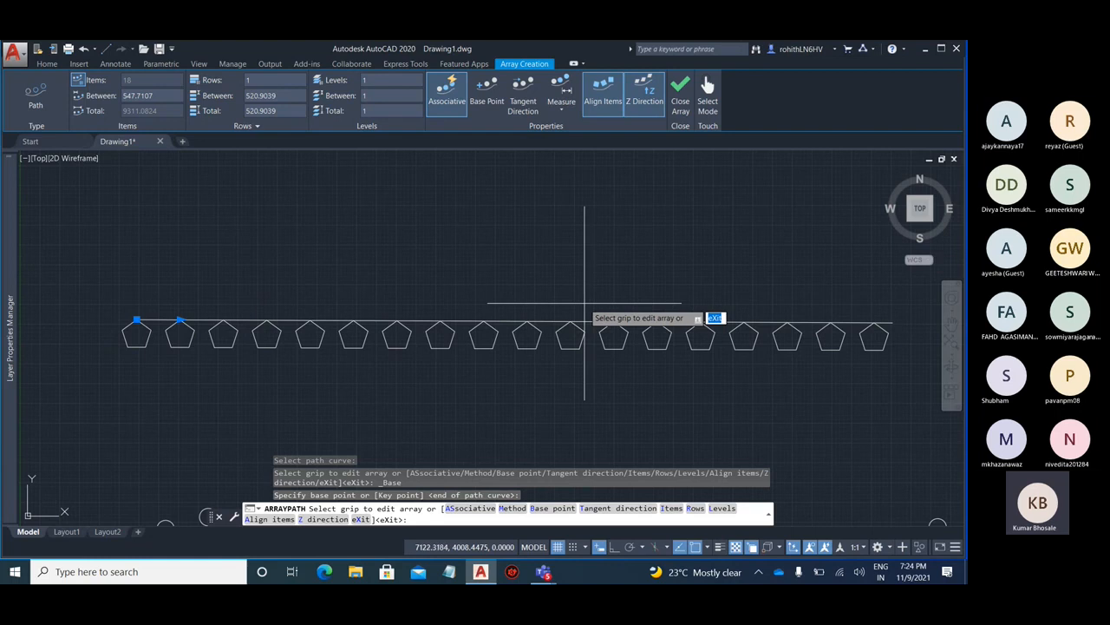
key("Escape")
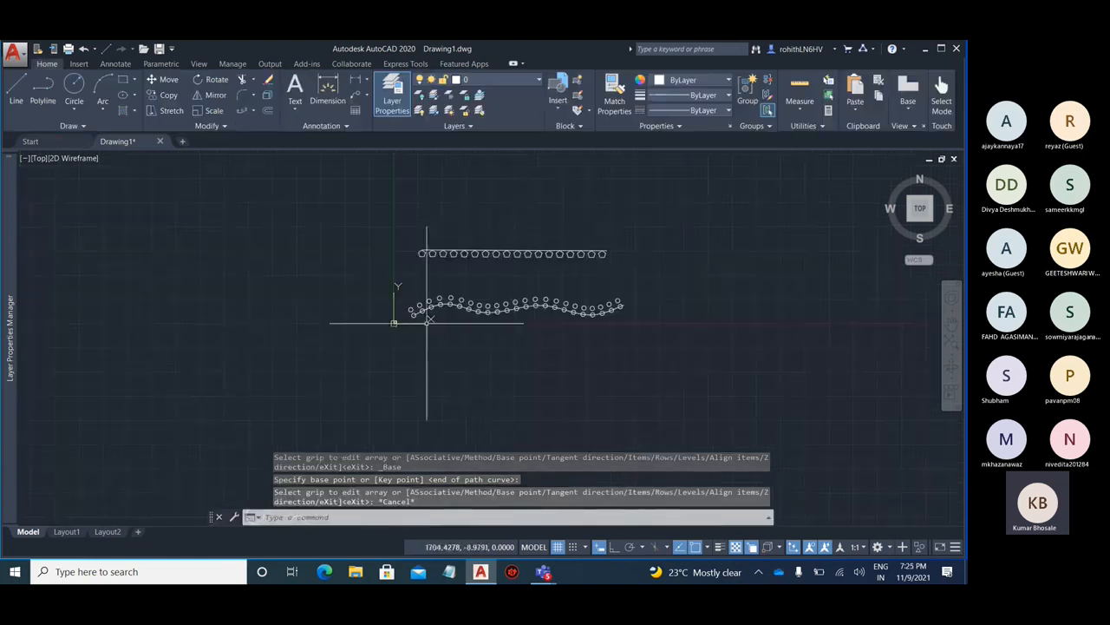
scroll(343, 280, "up", 3)
scroll(342, 280, "up", 15)
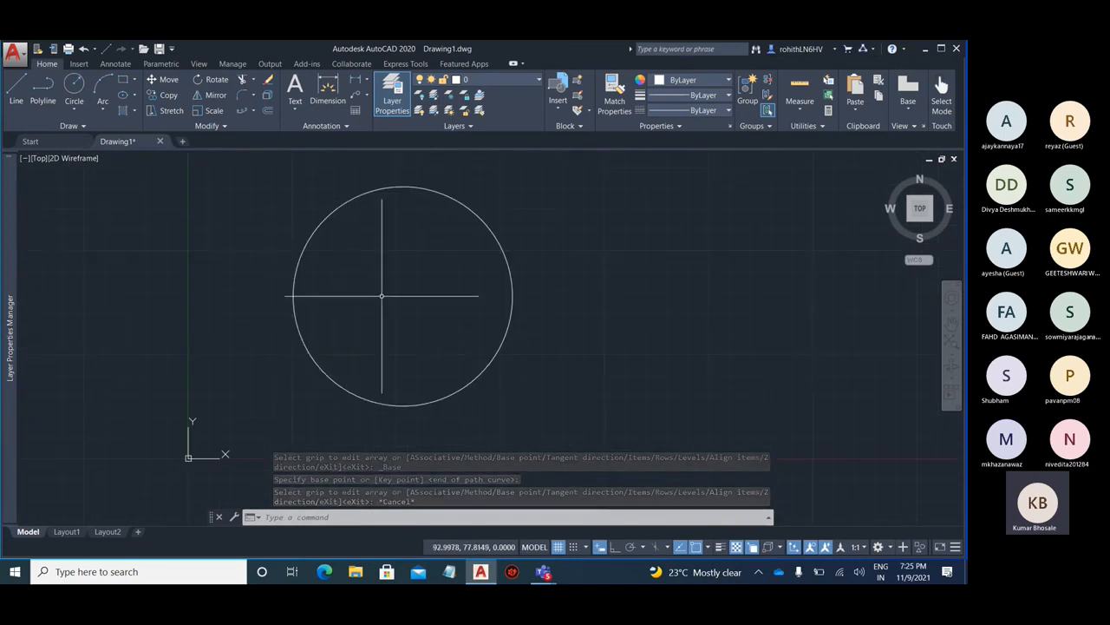
middle_click_drag(382, 296, 343, 335)
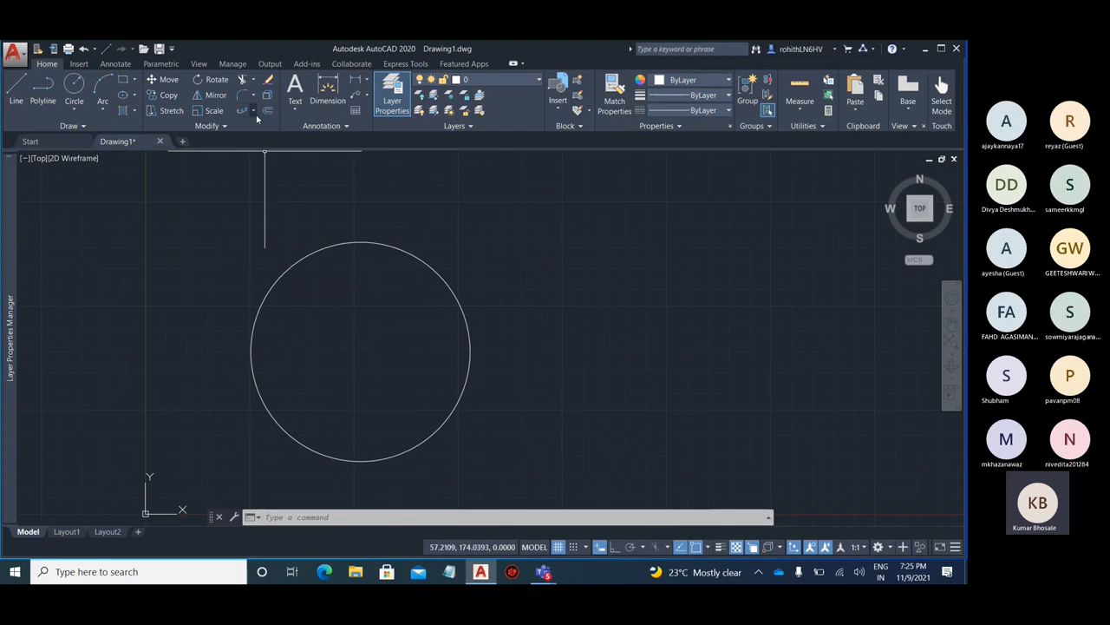
left_click(253, 112)
left_click(211, 188)
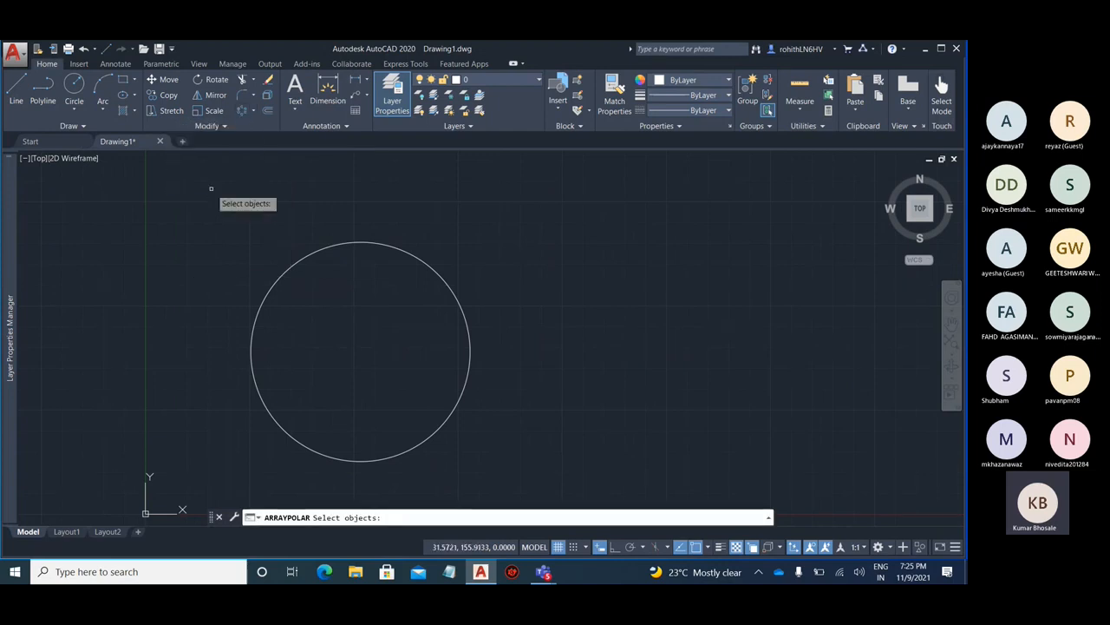
key("Escape")
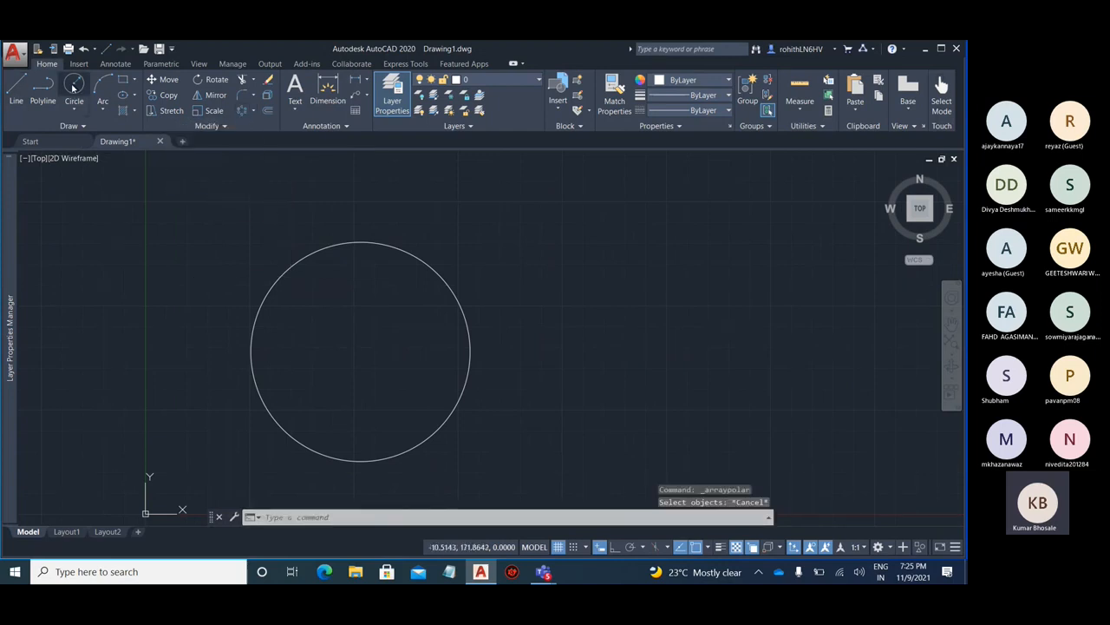
Draw a small circle outside the large circle, up and to its right
left_click(73, 84)
left_click(512, 233)
scroll(478, 239, "up", 4)
scroll(577, 230, "down", 2)
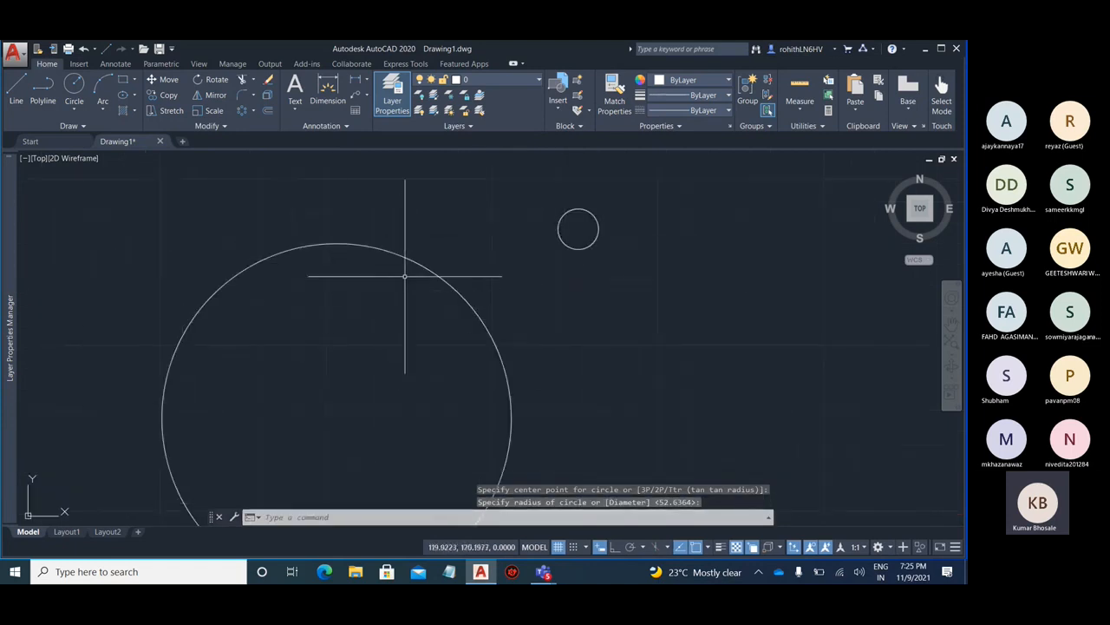
scroll(407, 275, "down", 2)
Create a polar array of the small circle around the large circle's center
left_click(243, 111)
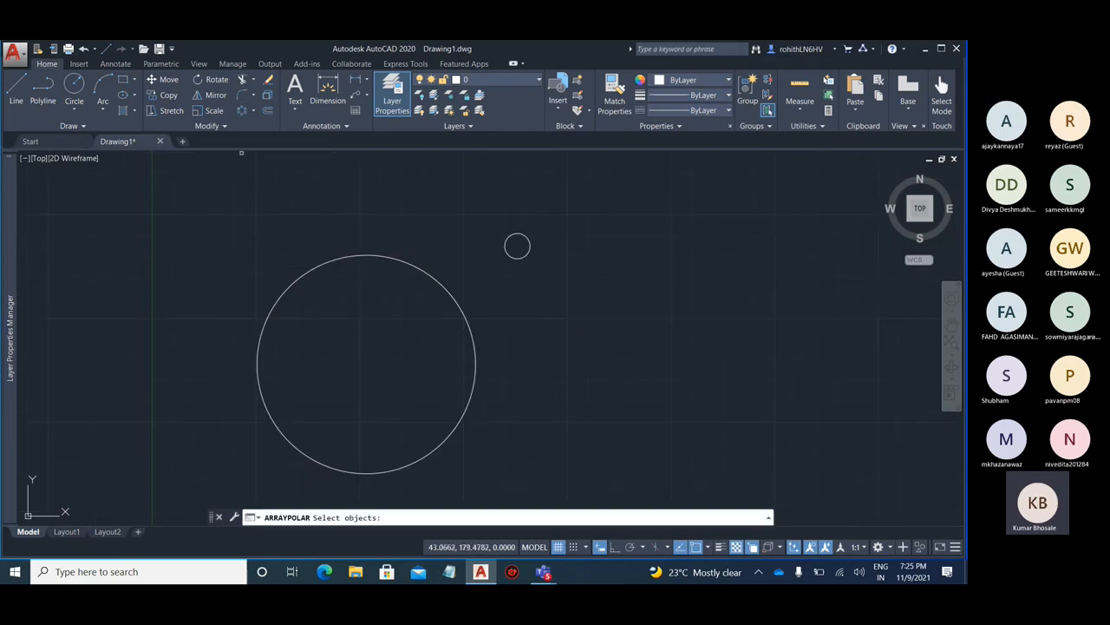
left_click(528, 240)
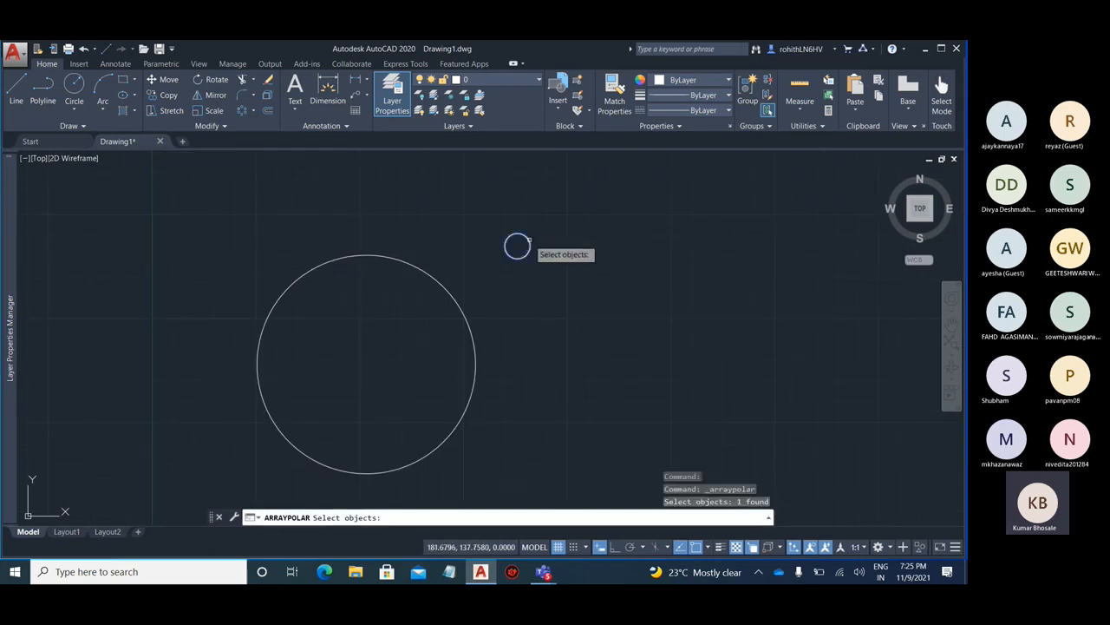
key("Return")
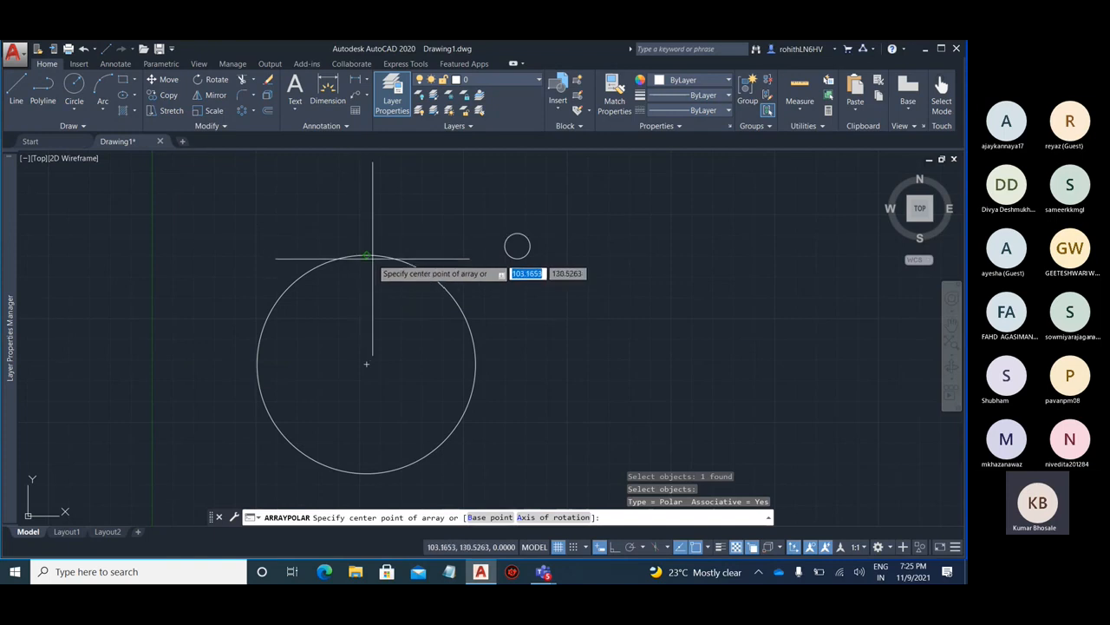
left_click(367, 365)
scroll(397, 286, "down", 2)
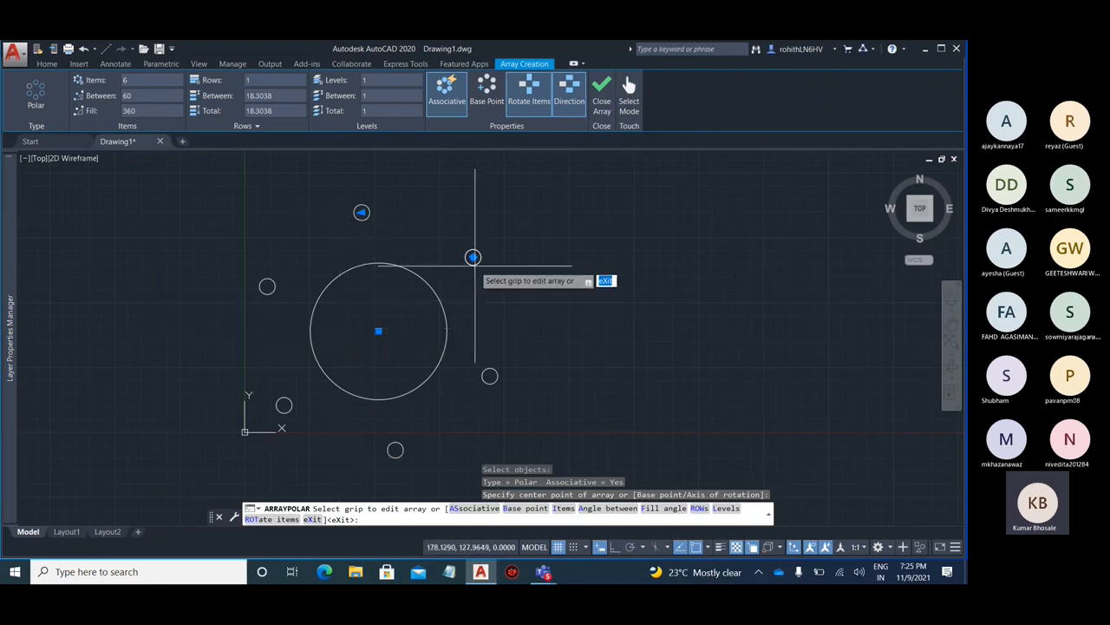
scroll(351, 304, "up", 3)
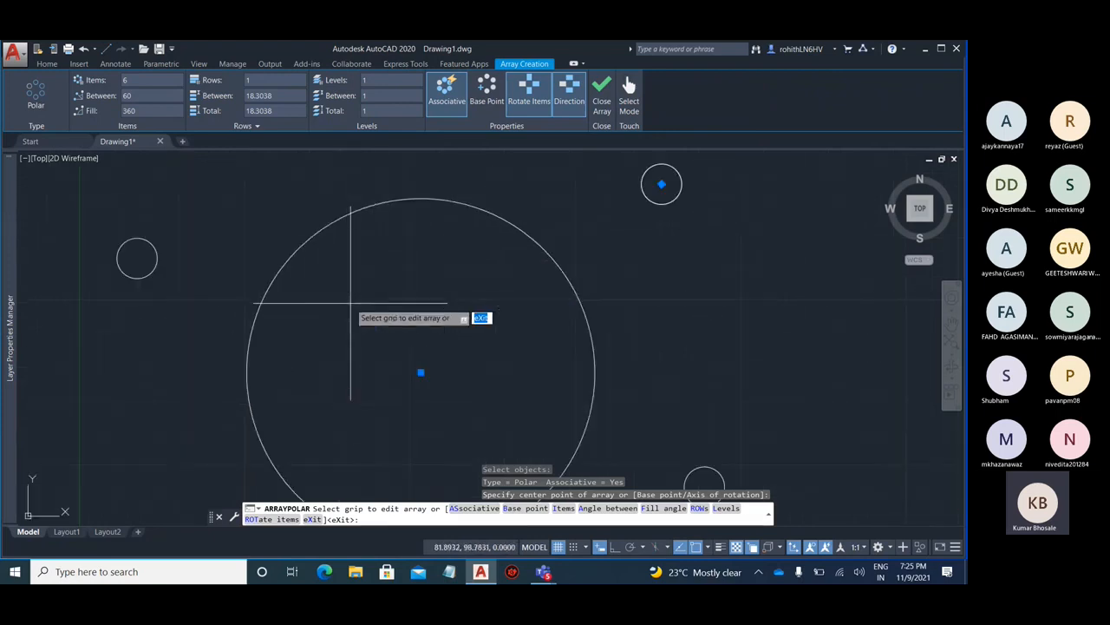
scroll(350, 304, "down", 3)
left_click(477, 255)
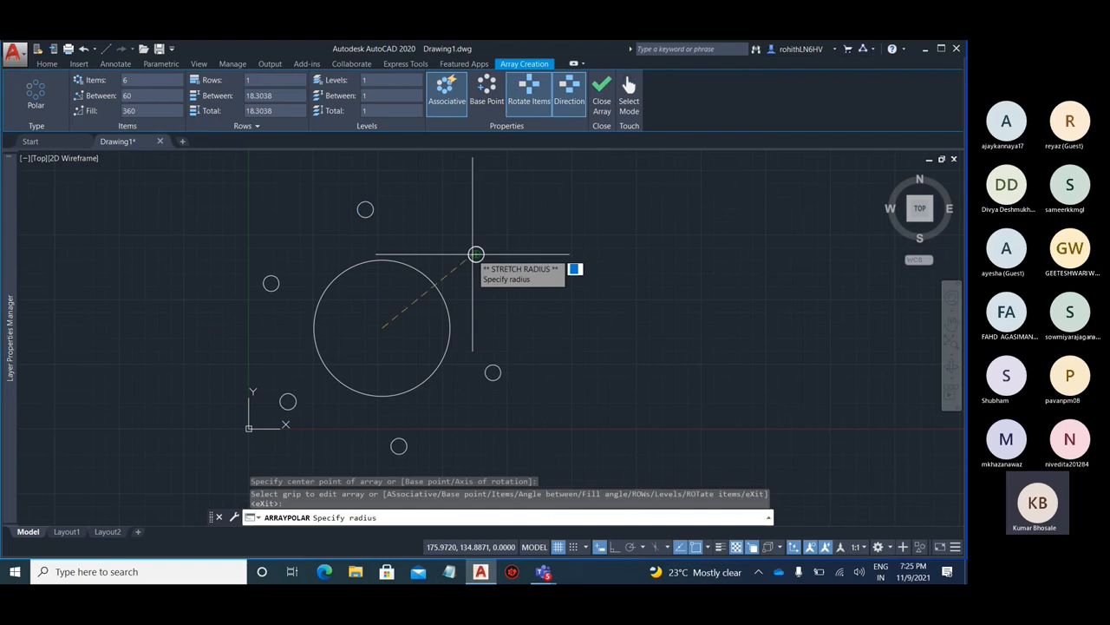
key("Escape")
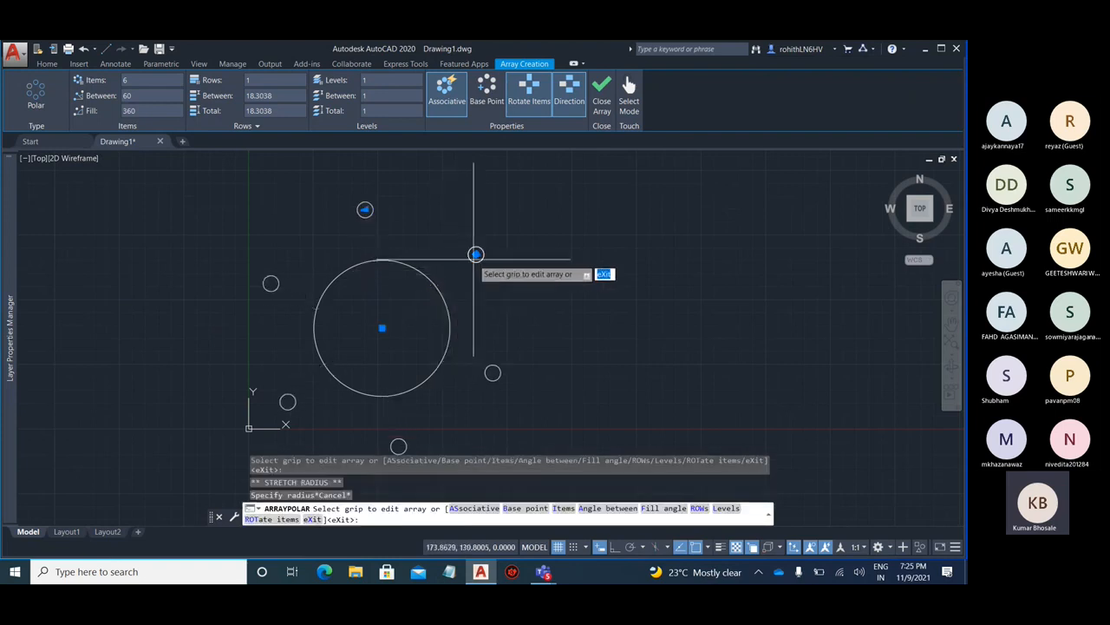
Stretch the polar array's radius inward so the small circles are centered on the large circle's circumference
scroll(476, 254, "up", 3)
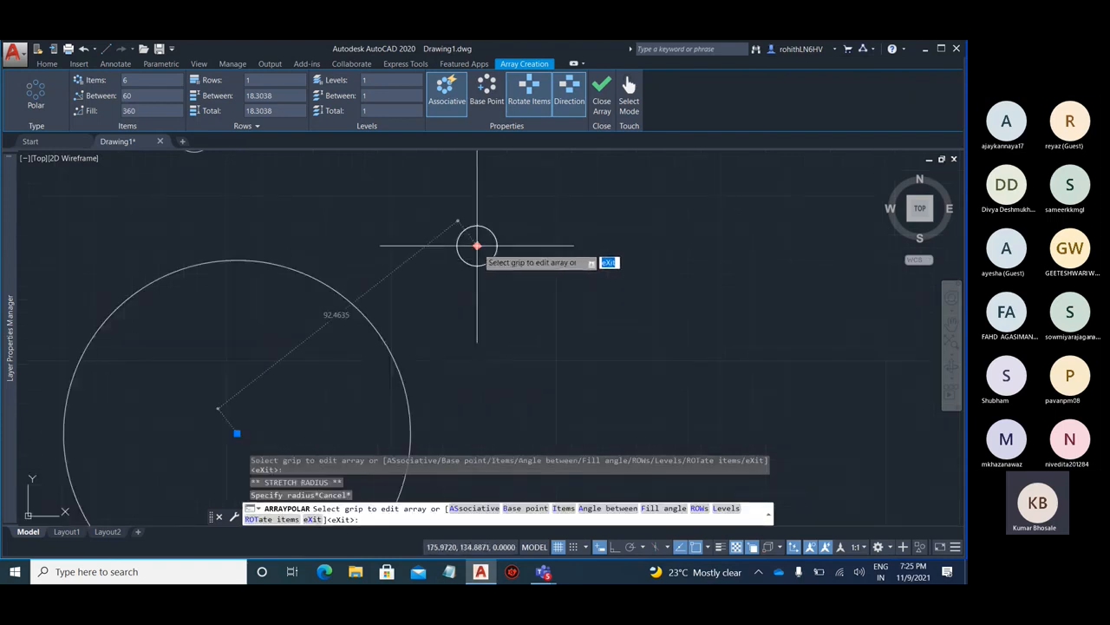
left_click(477, 246)
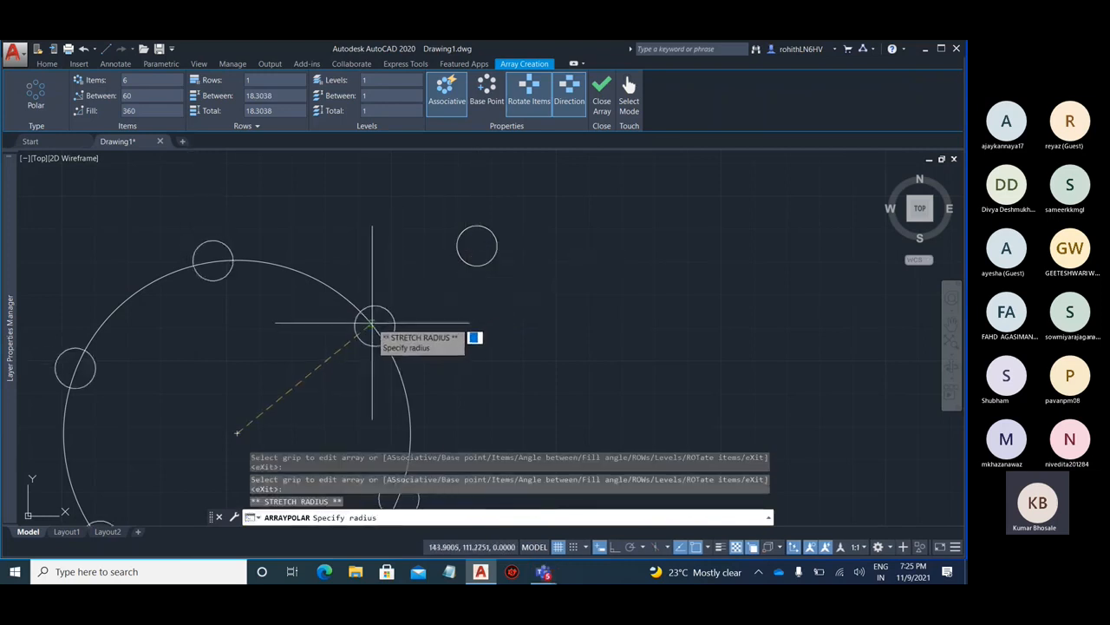
left_click(372, 322)
scroll(379, 320, "down", 3)
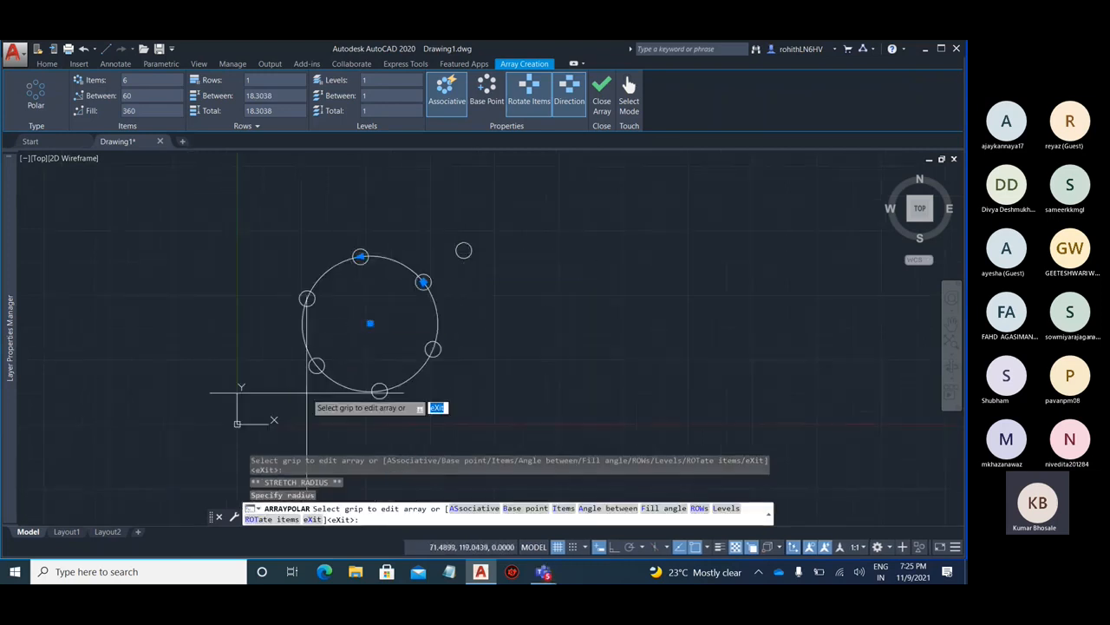
scroll(362, 329, "up", 2)
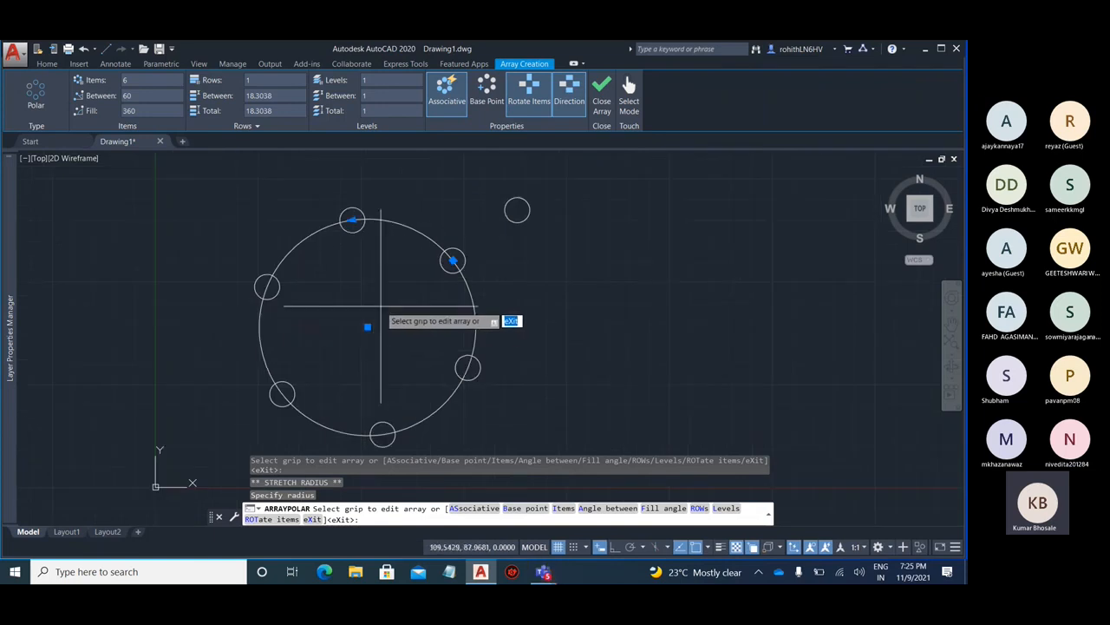
mouse_move(380, 306)
middle_mouse_down()
mouse_move(450, 302)
mouse_move(429, 301)
mouse_move(443, 286)
middle_mouse_up()
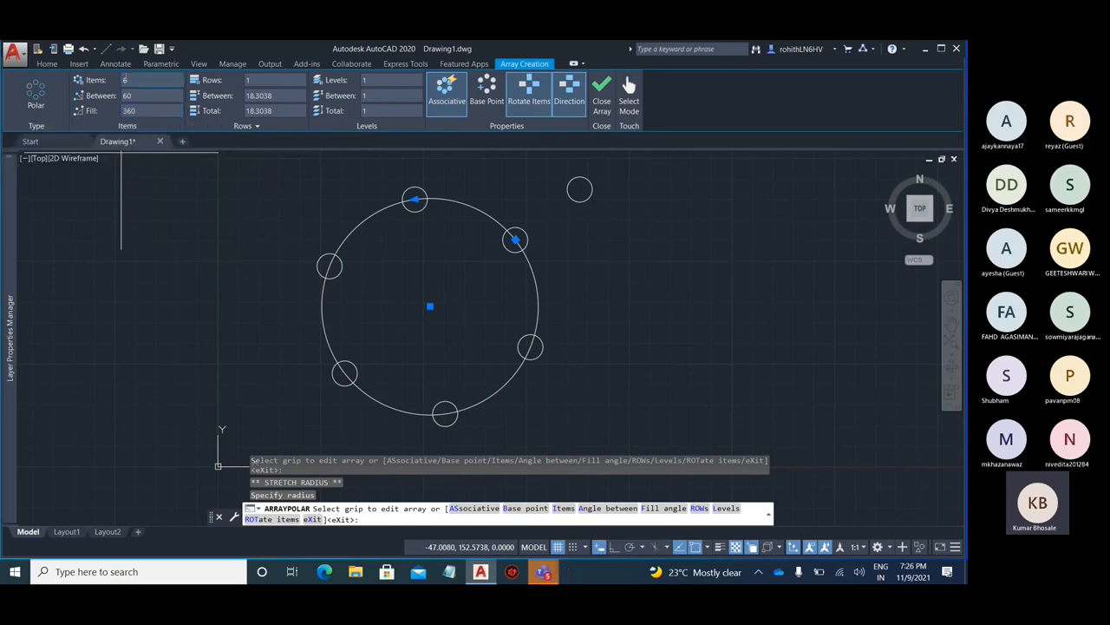
Set the polar array's number of items to 10
left_click(151, 79)
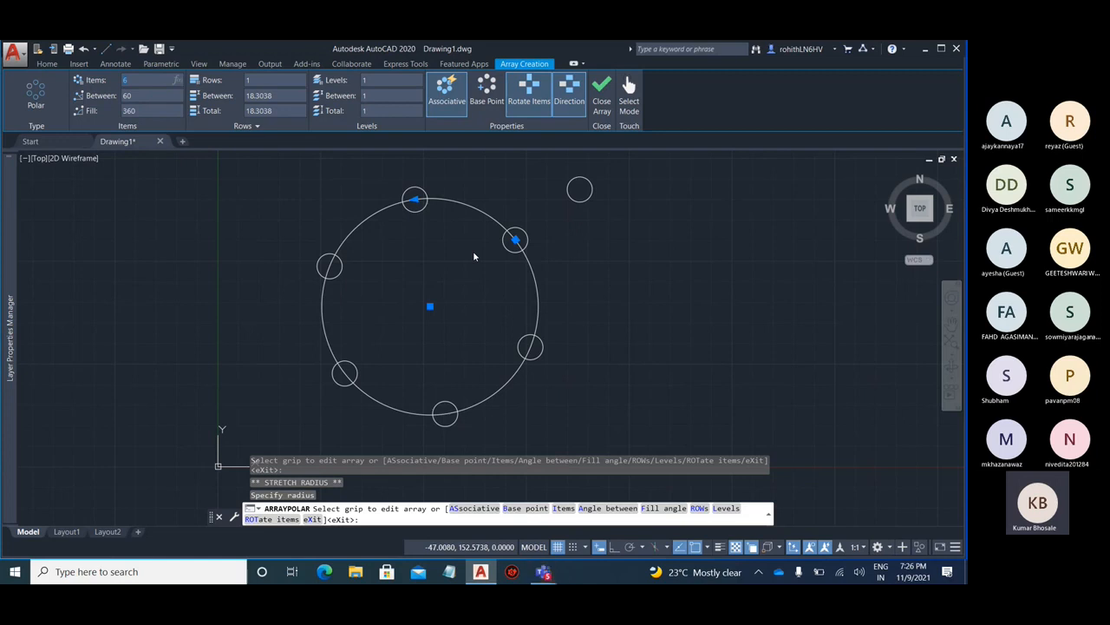
key("Return")
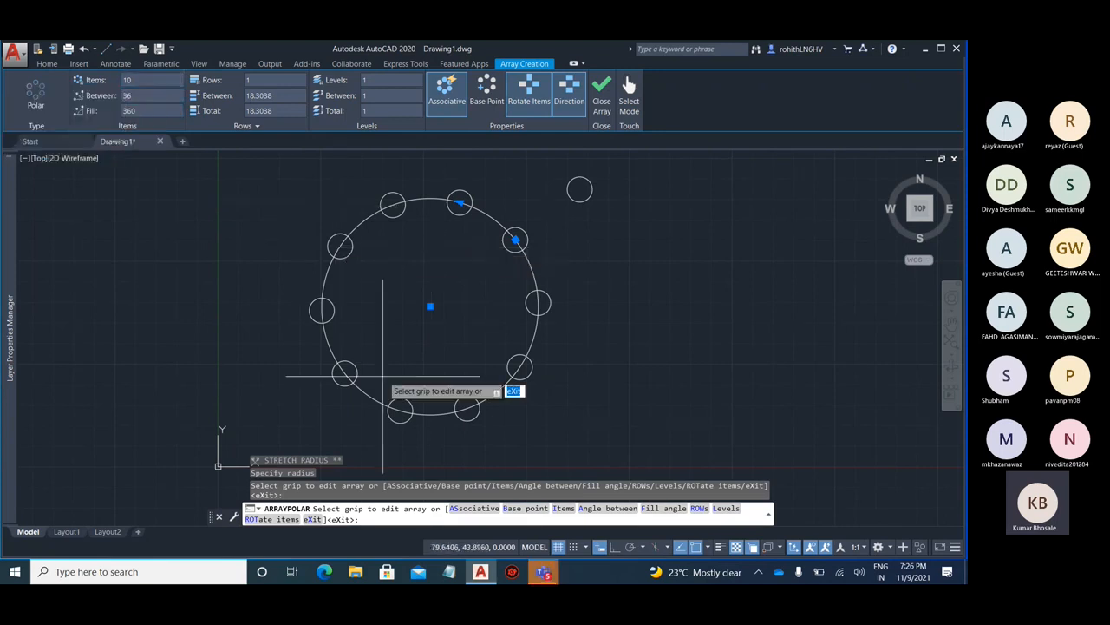
scroll(444, 202, "up", 4)
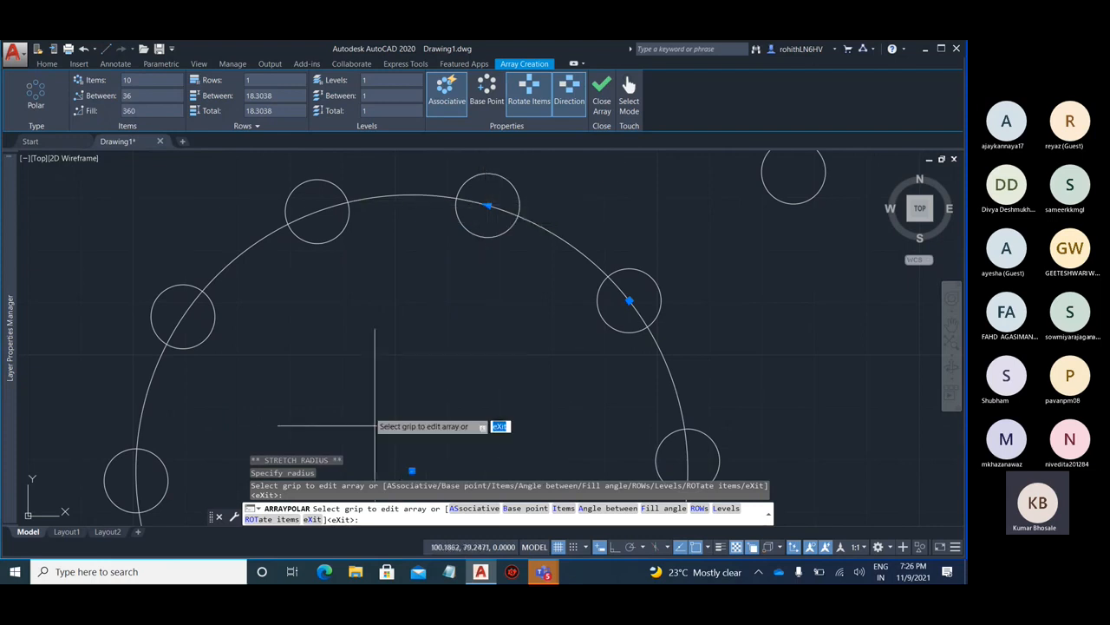
scroll(511, 184, "down", 4)
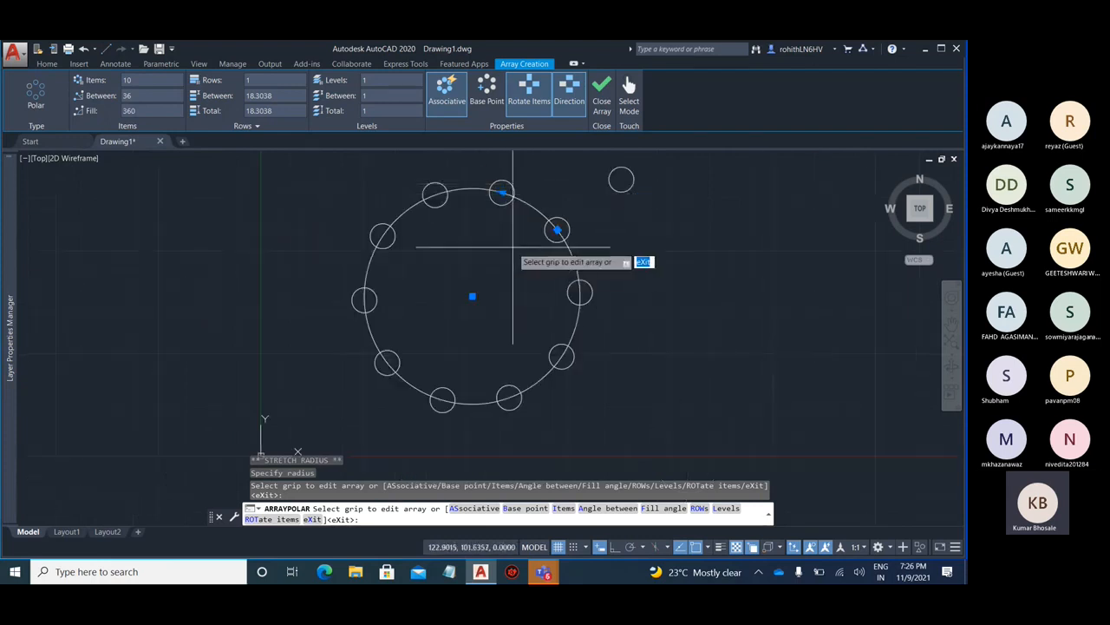
Set the polar array's base point to the top quadrant of the first small circle and end the array command
left_click(487, 93)
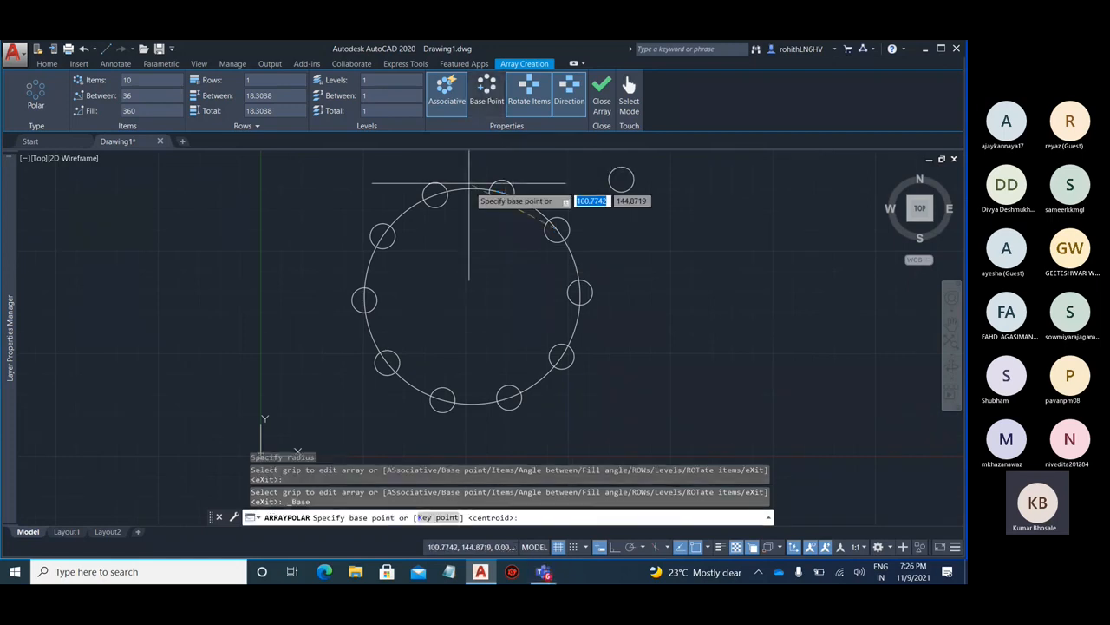
scroll(540, 211, "up", 4)
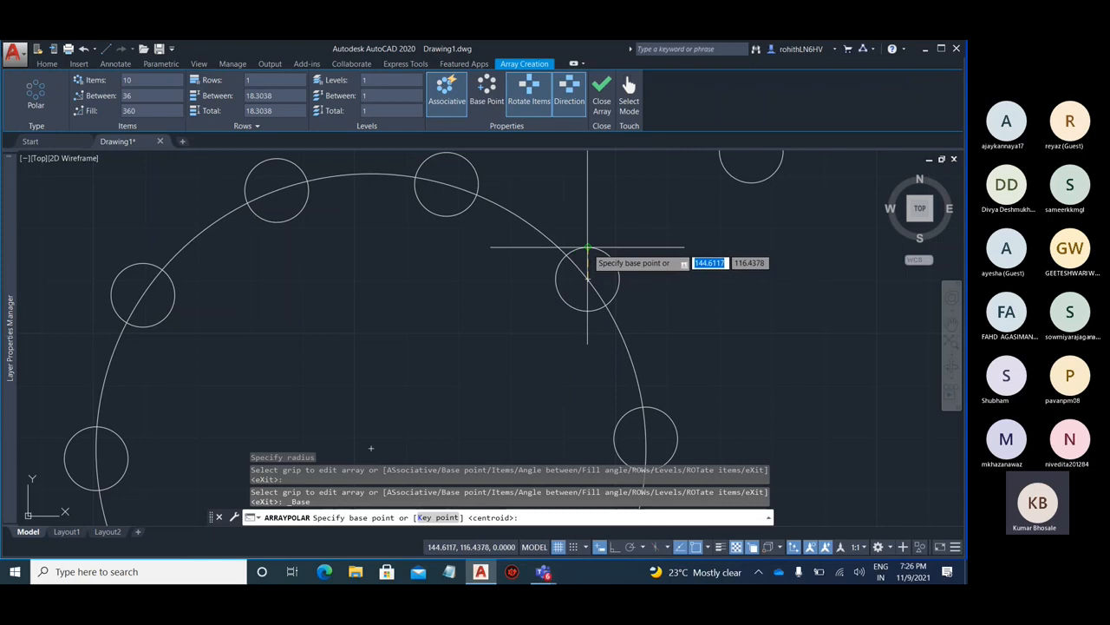
left_click(587, 248)
scroll(628, 233, "down", 2)
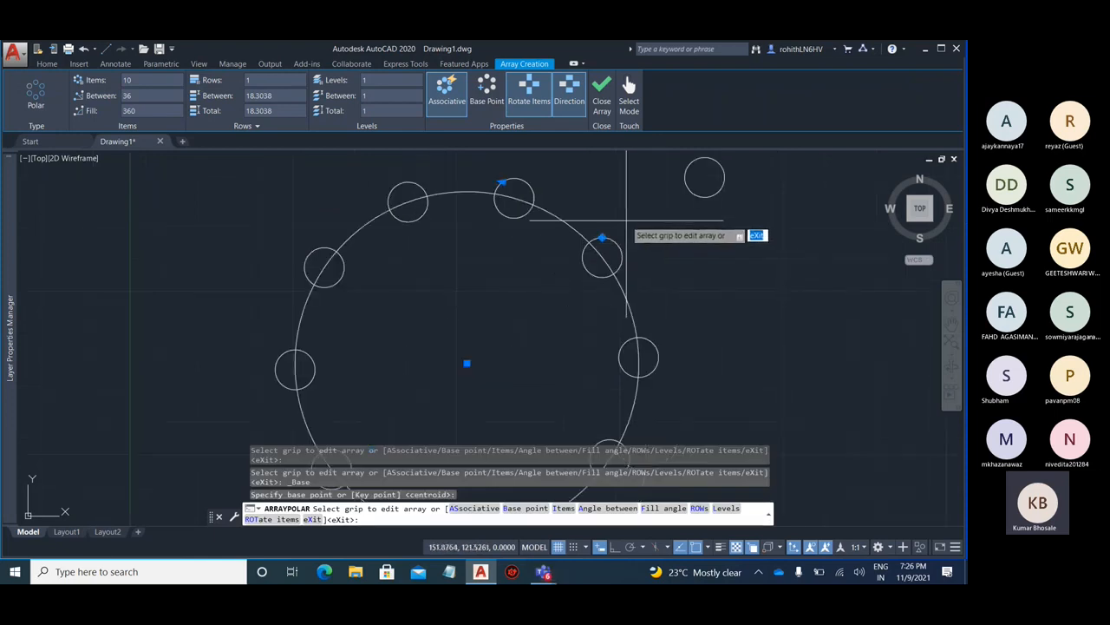
key("Escape")
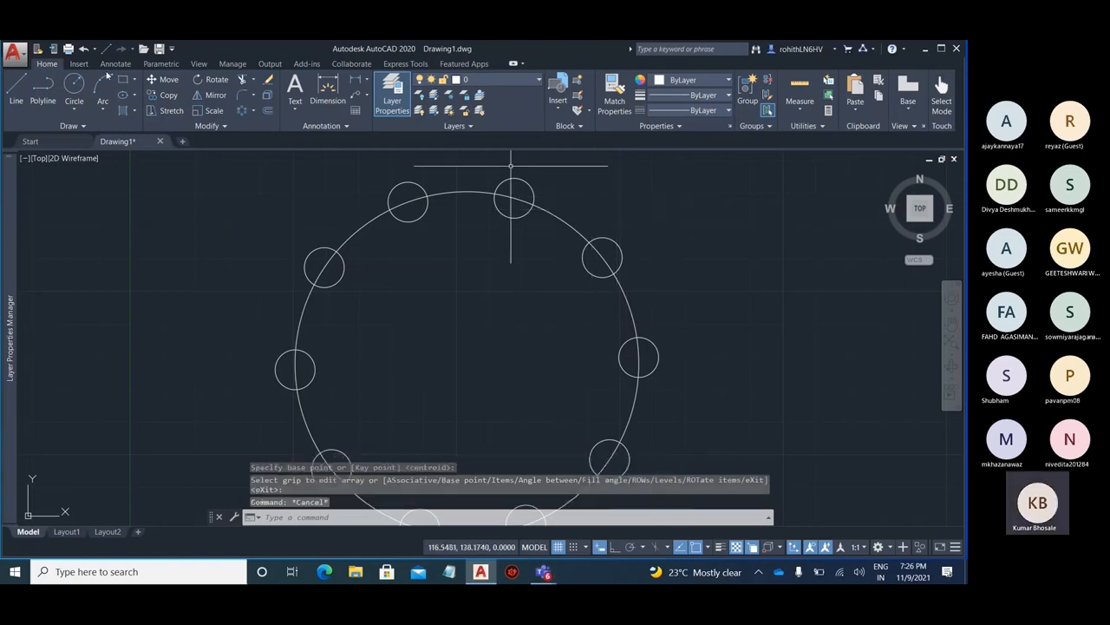
Select the polar array, set its number of rows to 4, and clear the selection
left_click(534, 199)
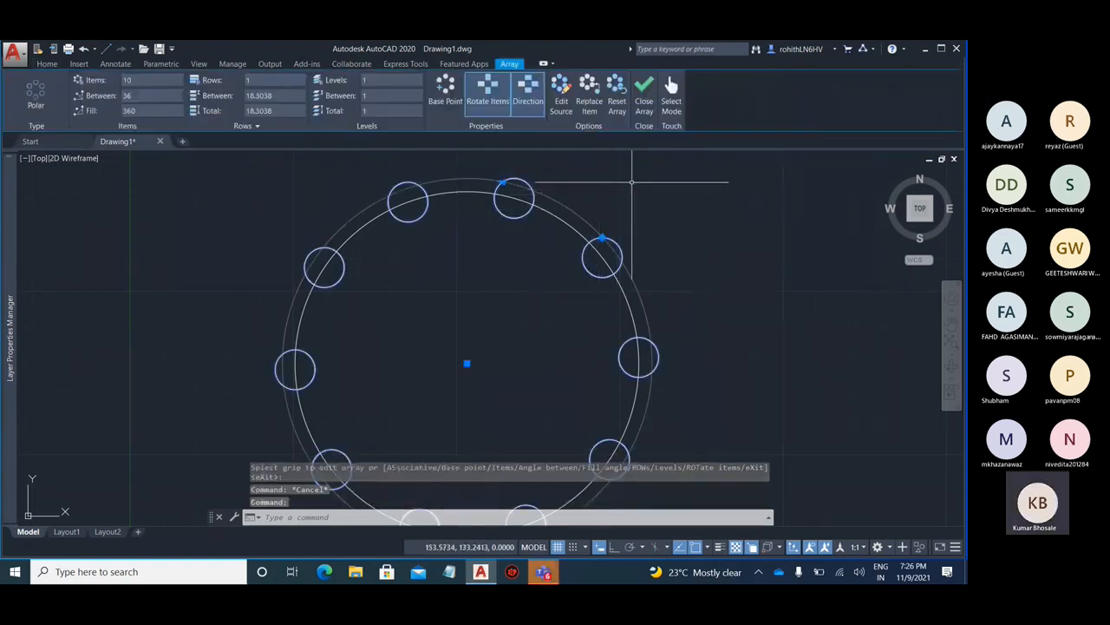
scroll(625, 230, "up", 4)
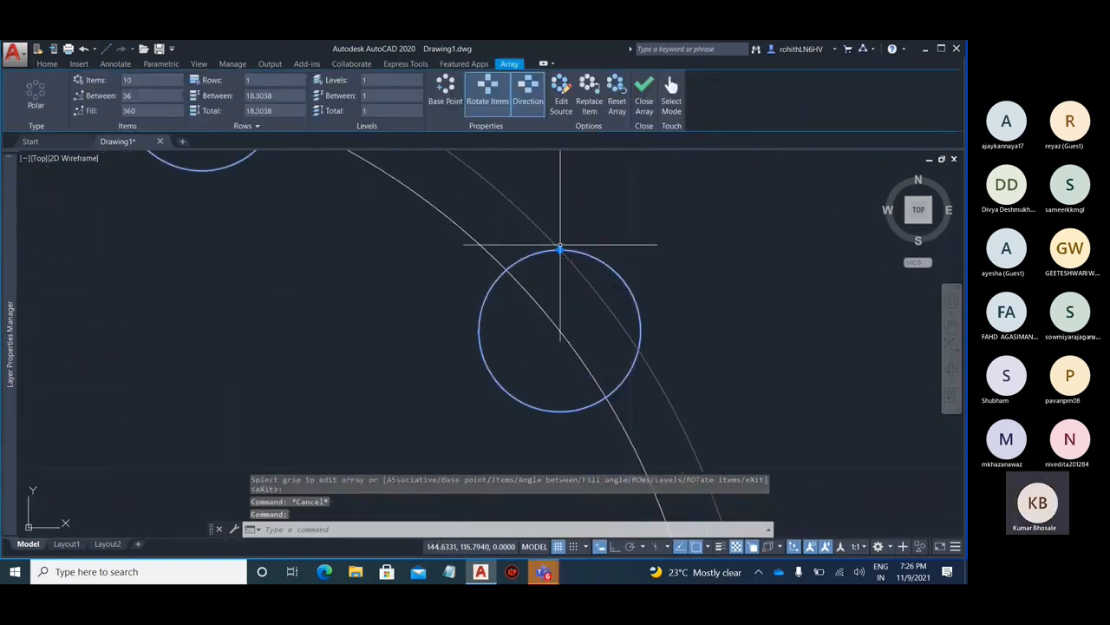
mouse_move(561, 251)
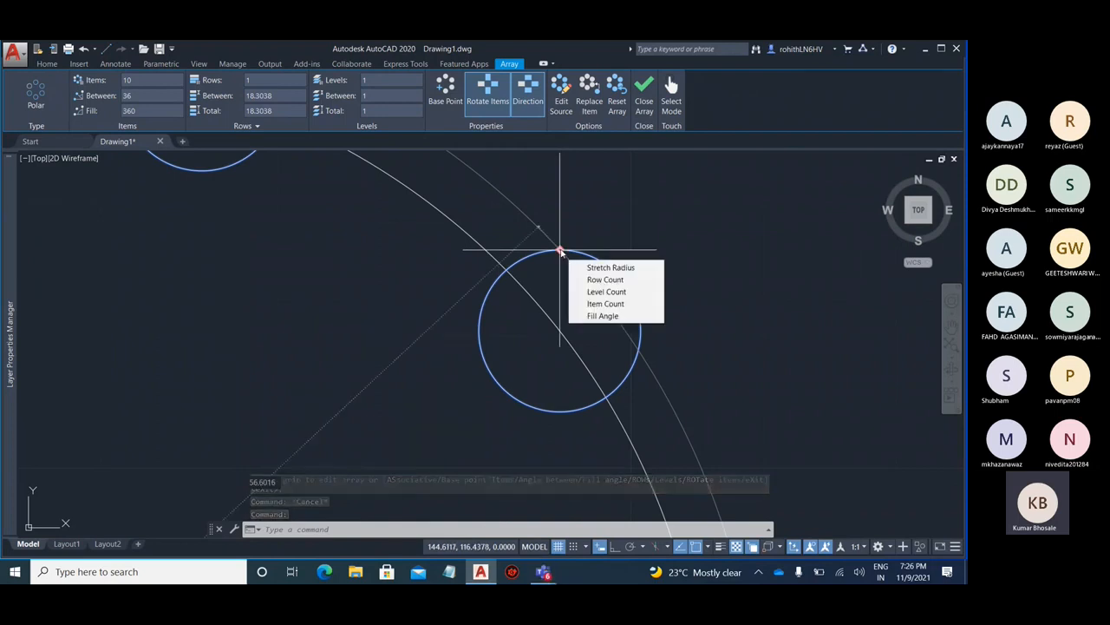
scroll(538, 218, "down", 4)
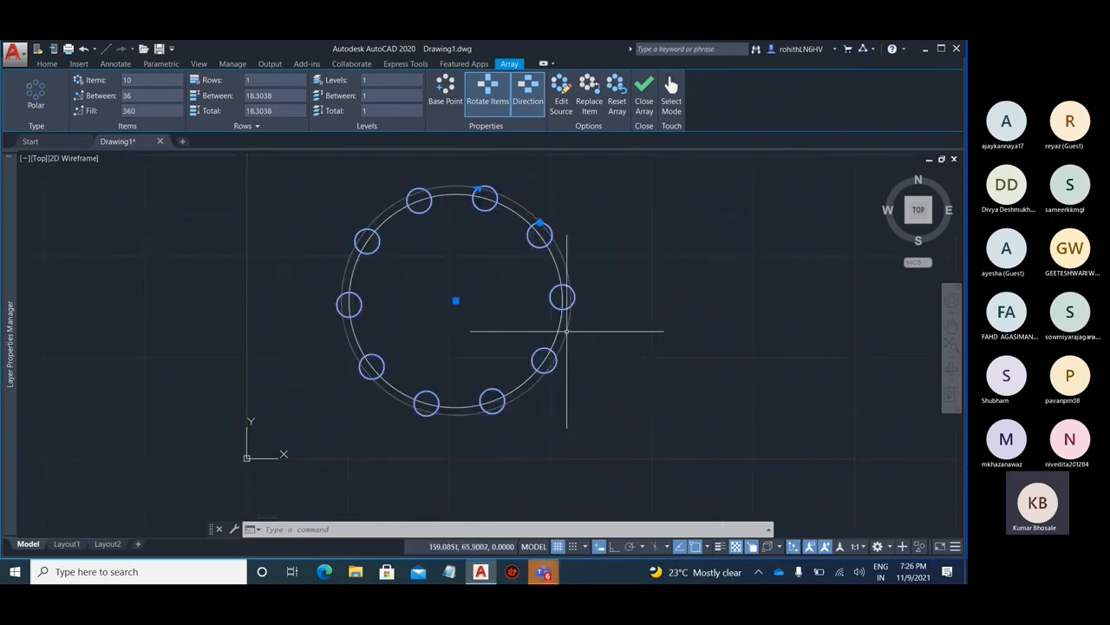
scroll(365, 210, "up", 3)
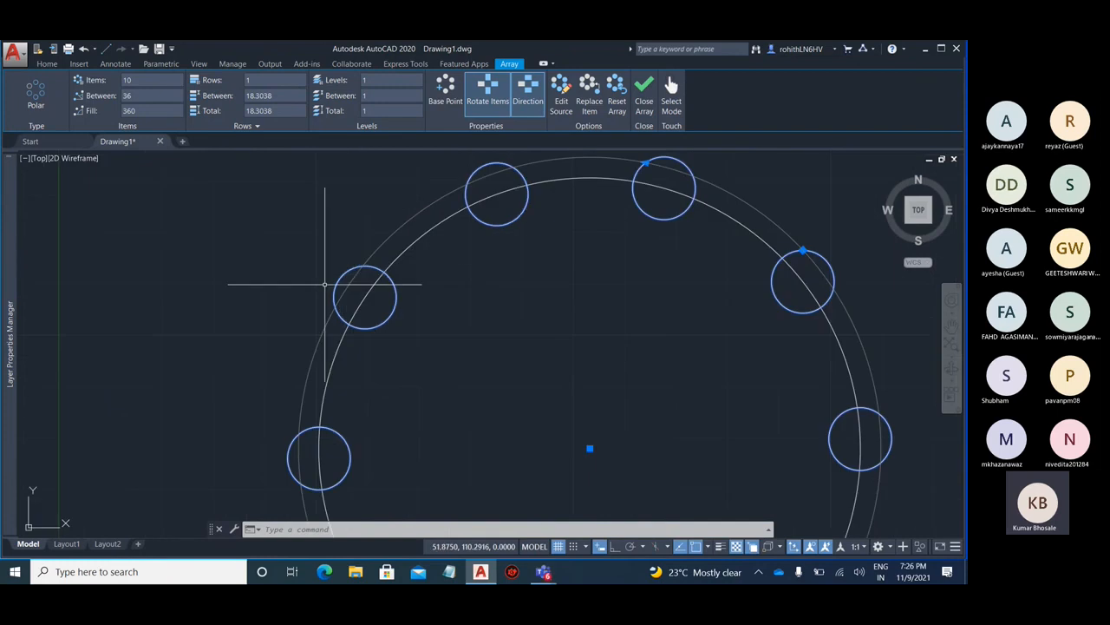
scroll(548, 204, "down", 3)
middle_click_drag(560, 278, 500, 313)
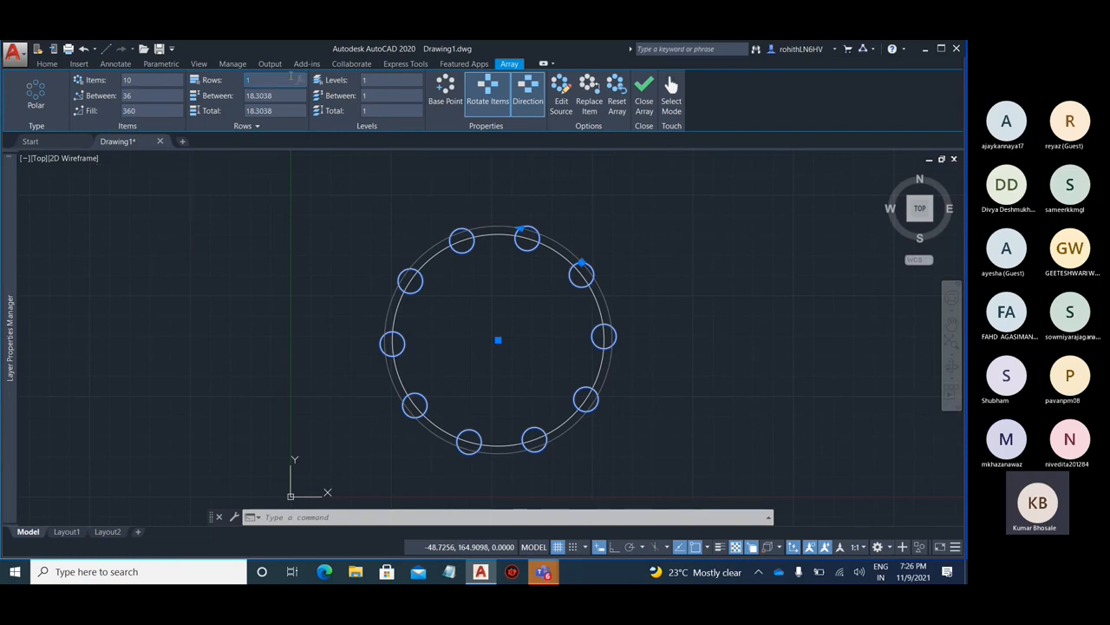
key("Return")
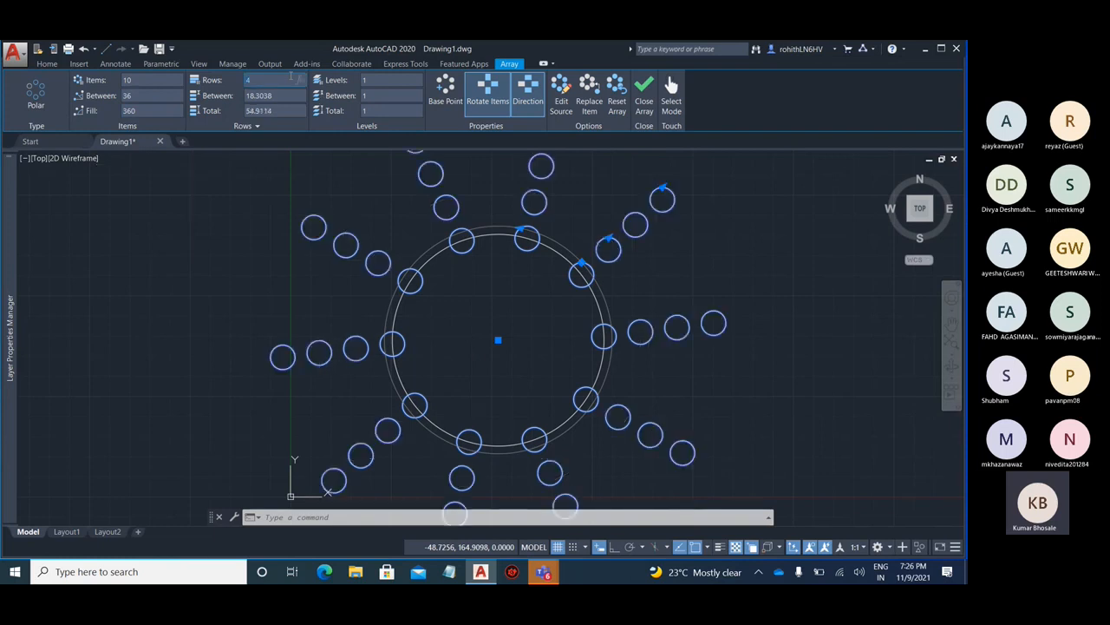
scroll(532, 298, "down", 5)
scroll(564, 261, "up", 3)
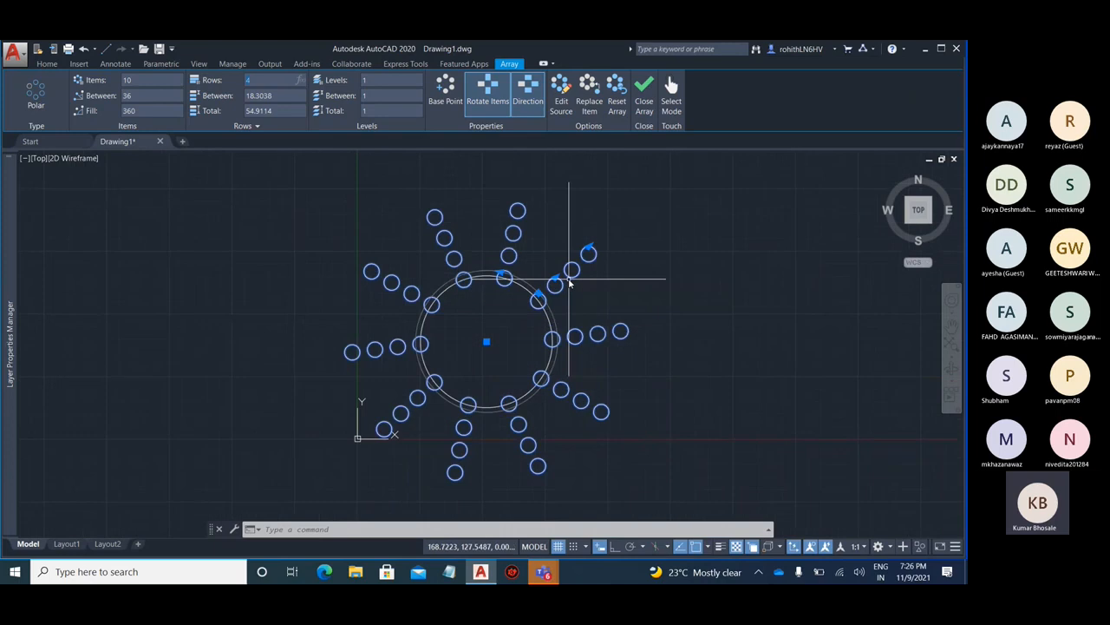
left_click(680, 244)
key("Escape")
key("Escape")
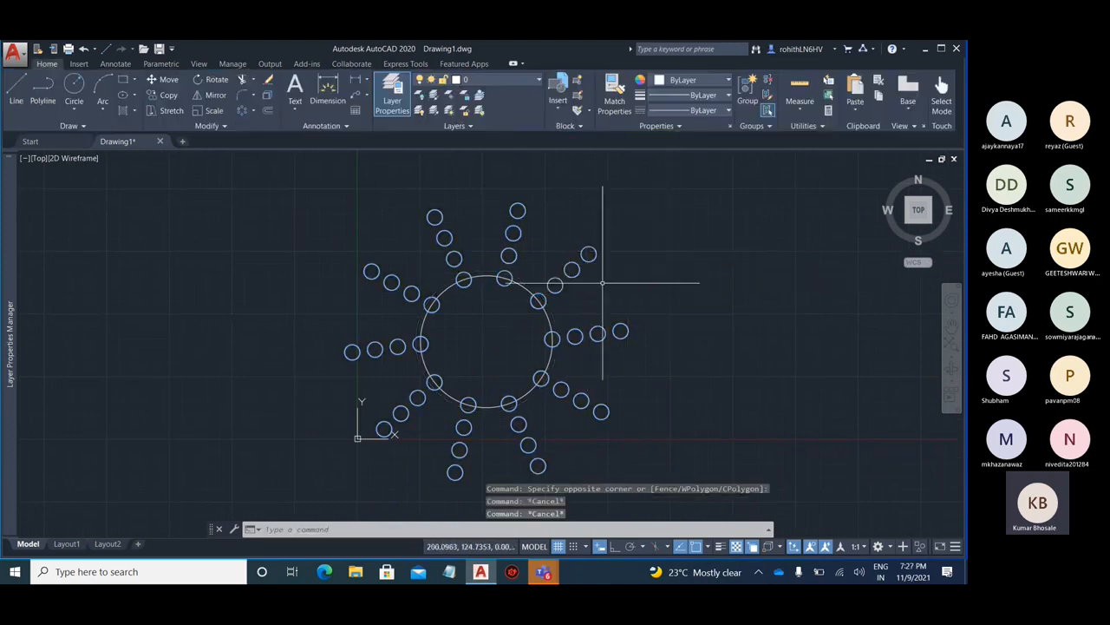
scroll(589, 255, "up", 2)
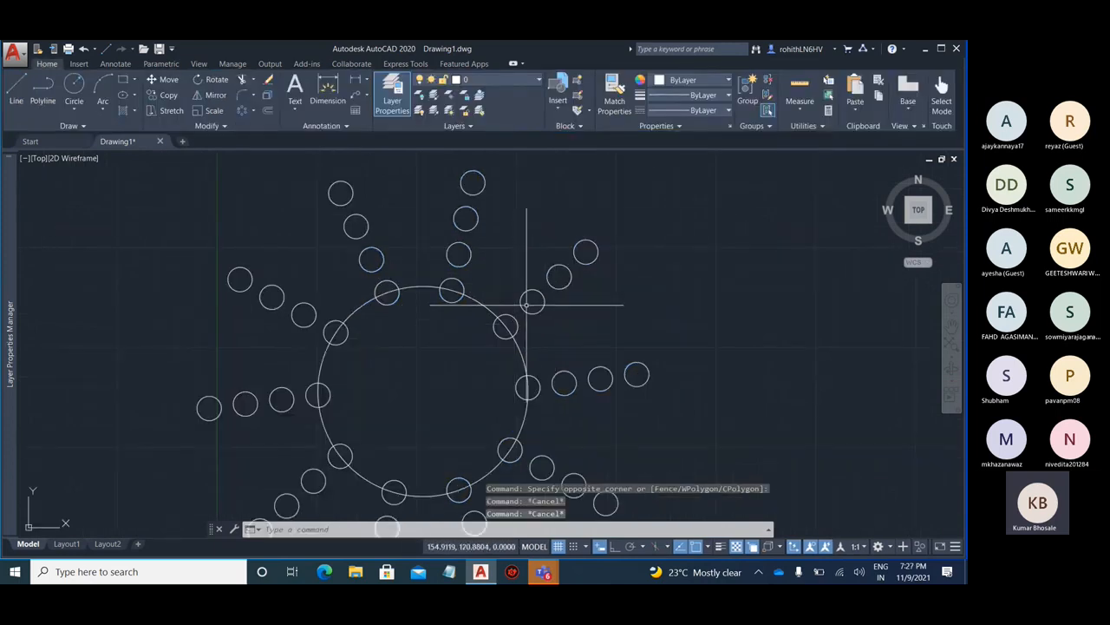
left_click(598, 245)
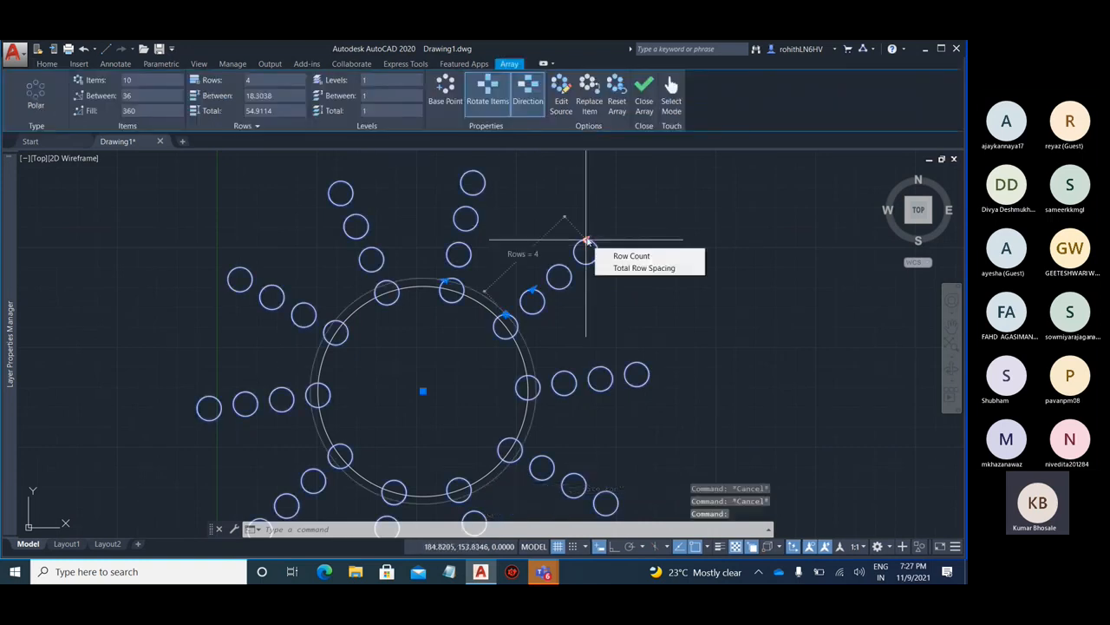
left_click(631, 256)
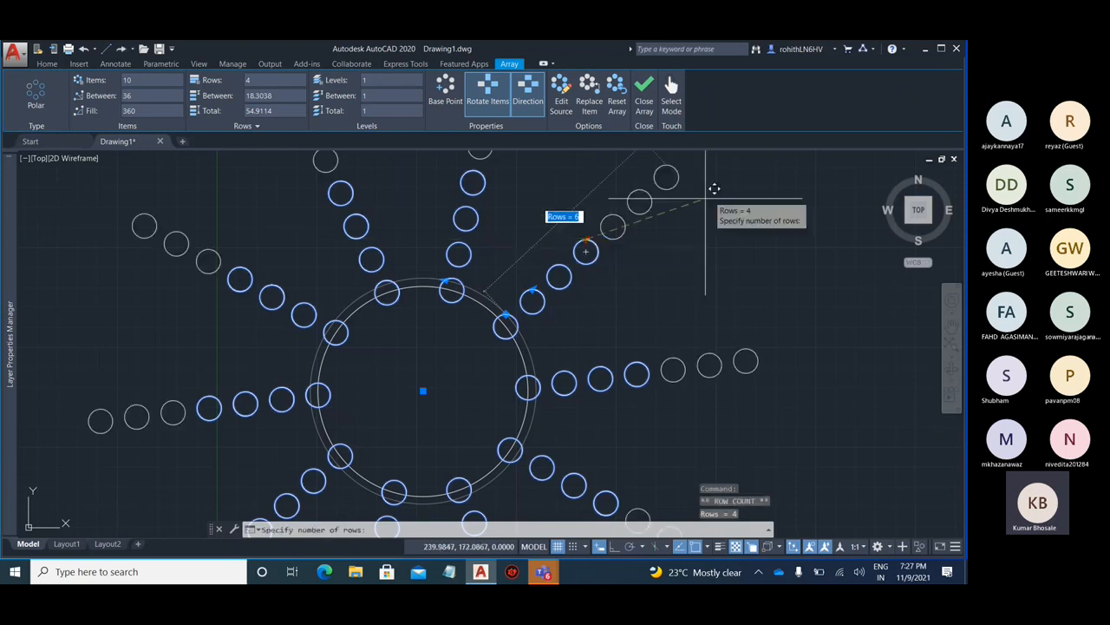
scroll(639, 251, "down", 3)
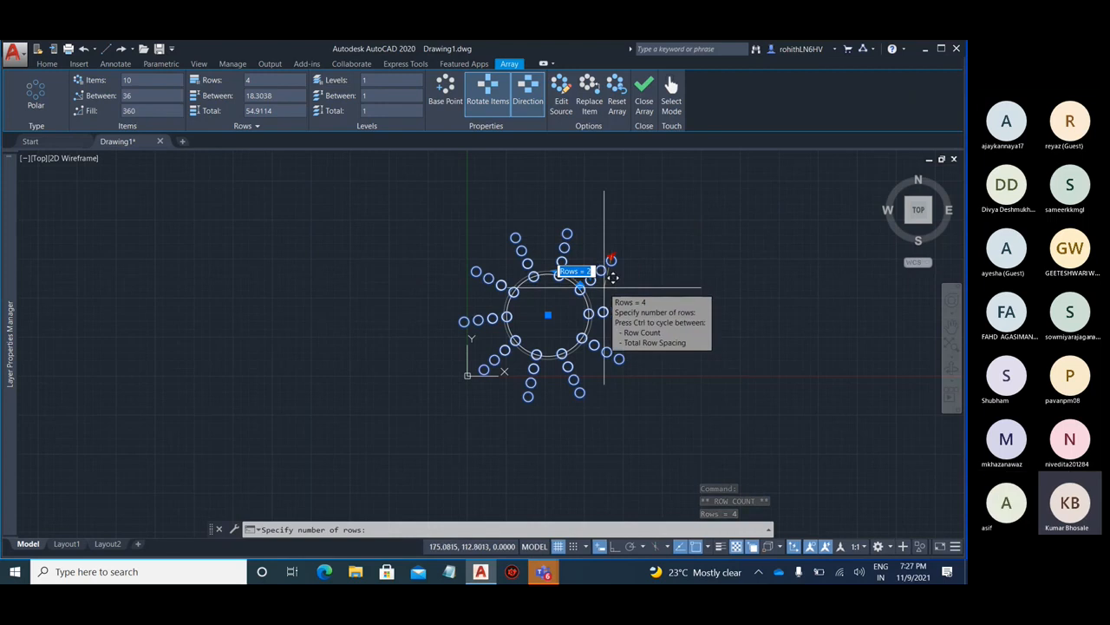
scroll(612, 276, "up", 4)
Stretch the polar array's total row spacing outward to about 306 and clear the selection
mouse_move(586, 239)
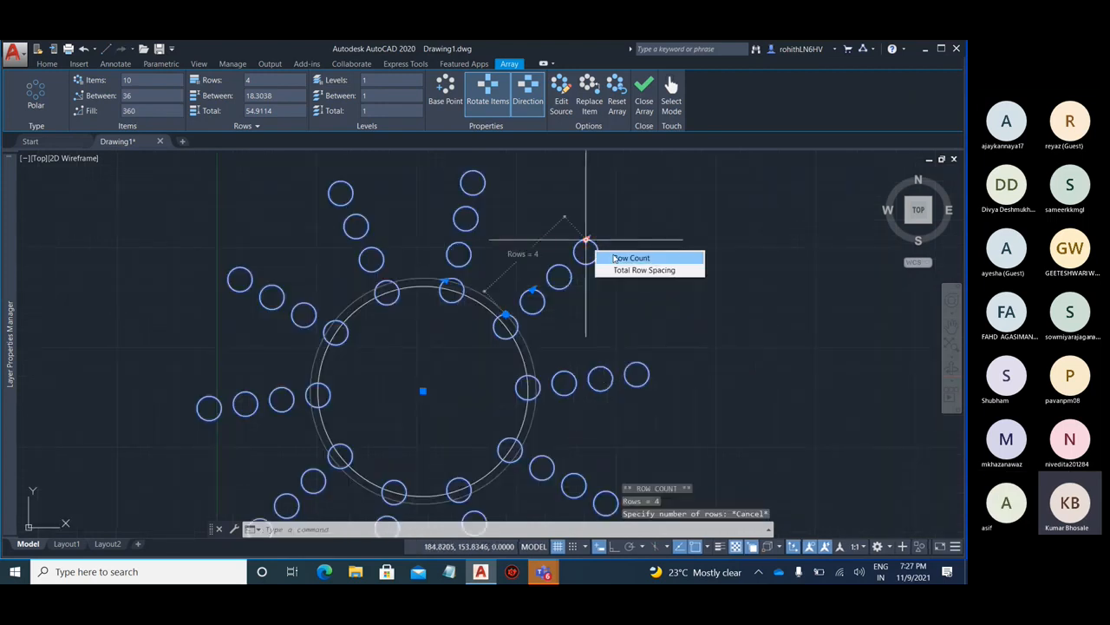
left_click(627, 270)
scroll(587, 263, "down", 5)
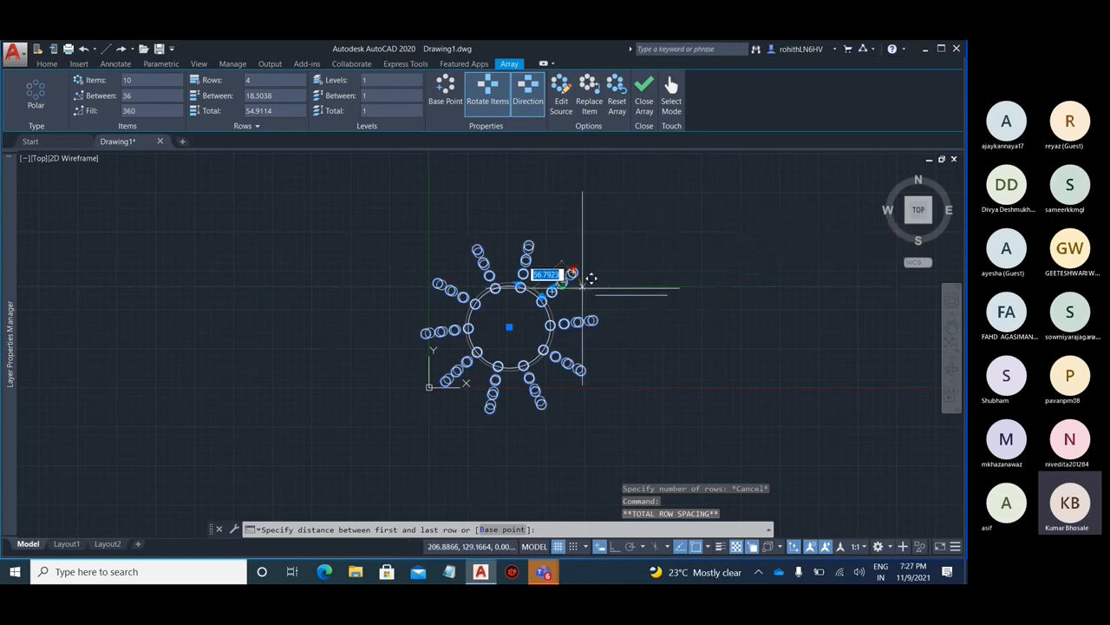
left_click(771, 201)
scroll(665, 243, "down", 5)
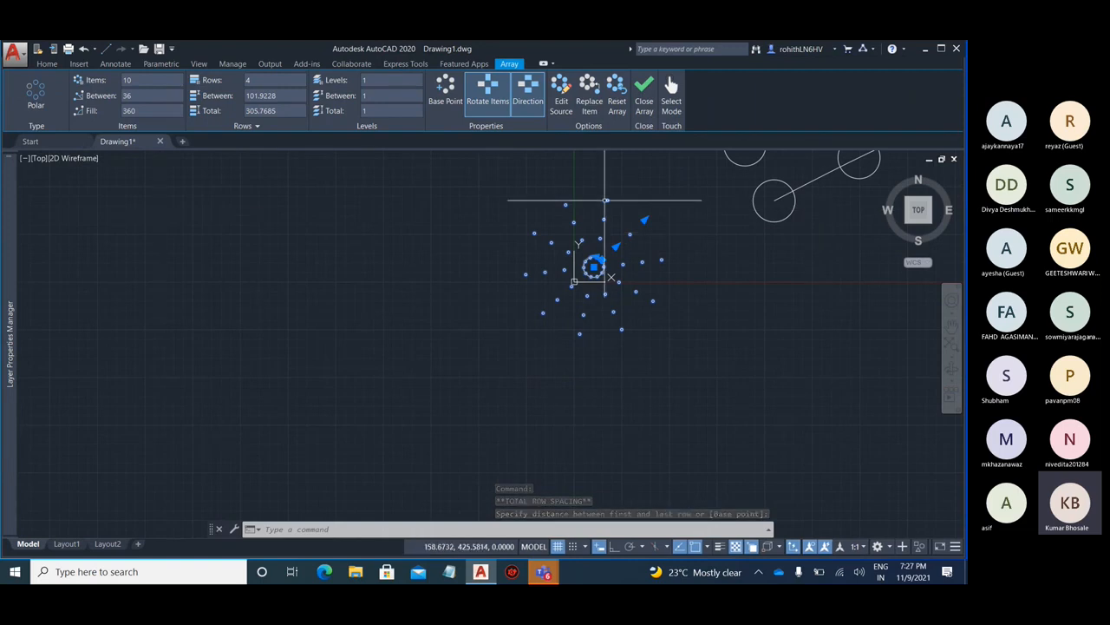
key("Escape")
scroll(586, 228, "up", 5)
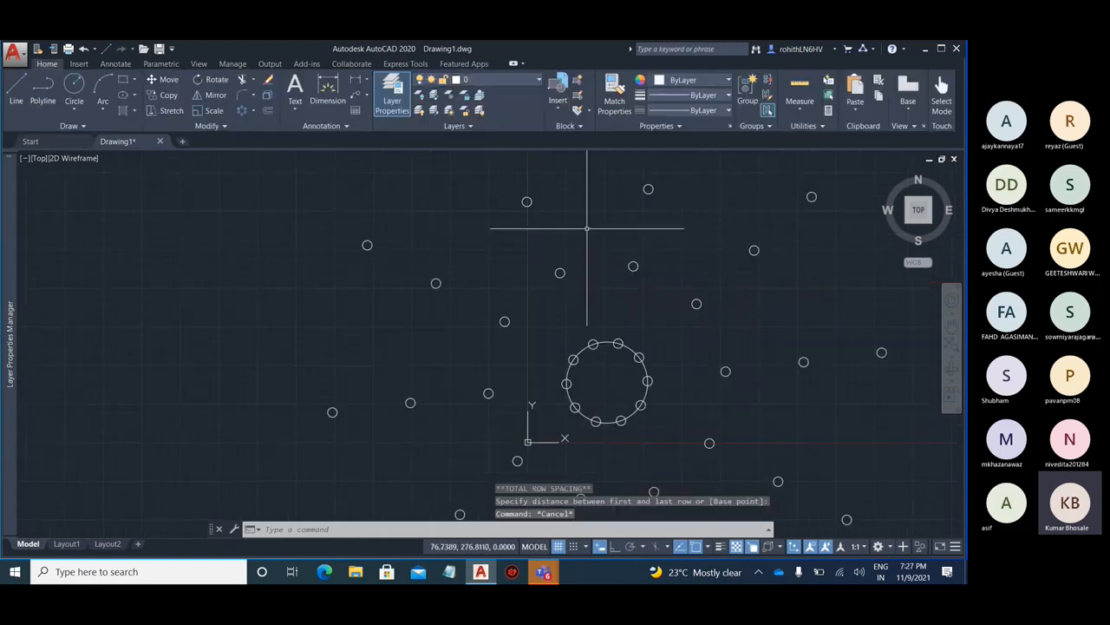
Undo the polar array and its edits back to the single small circle beside the large circle
key("ctrl+z")
key("ctrl+z")
key("ctrl+z")
key("ctrl+z")
key("ctrl+z")
key("ctrl+z")
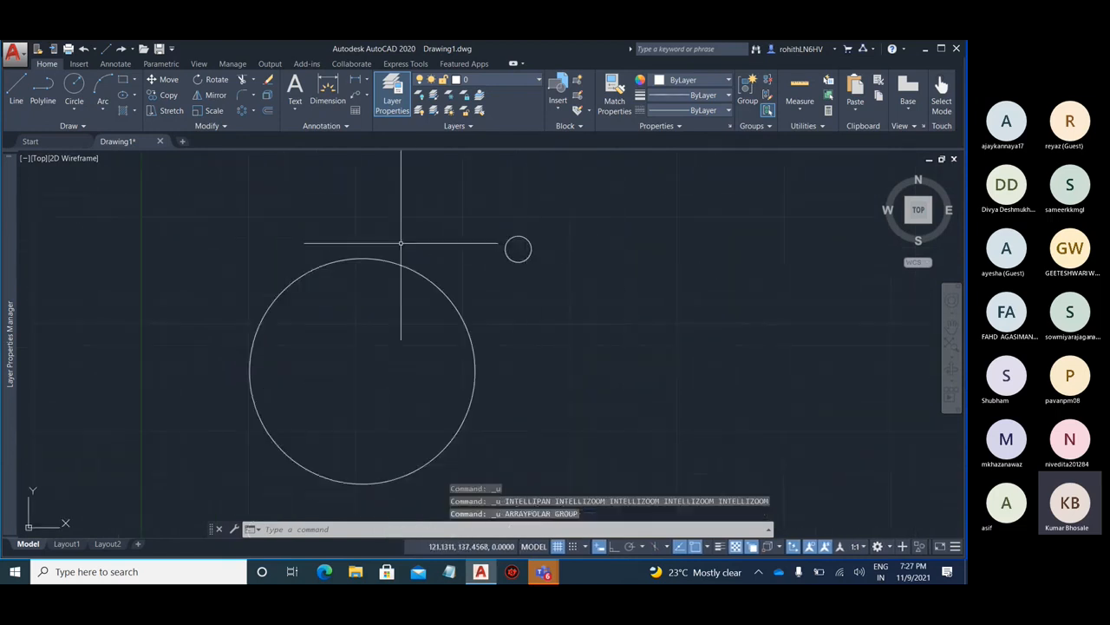
Create a polar array of the small circle around the large circle's center, using the small circle's left quadrant as base point
left_click(241, 115)
left_click(506, 249)
key("Return")
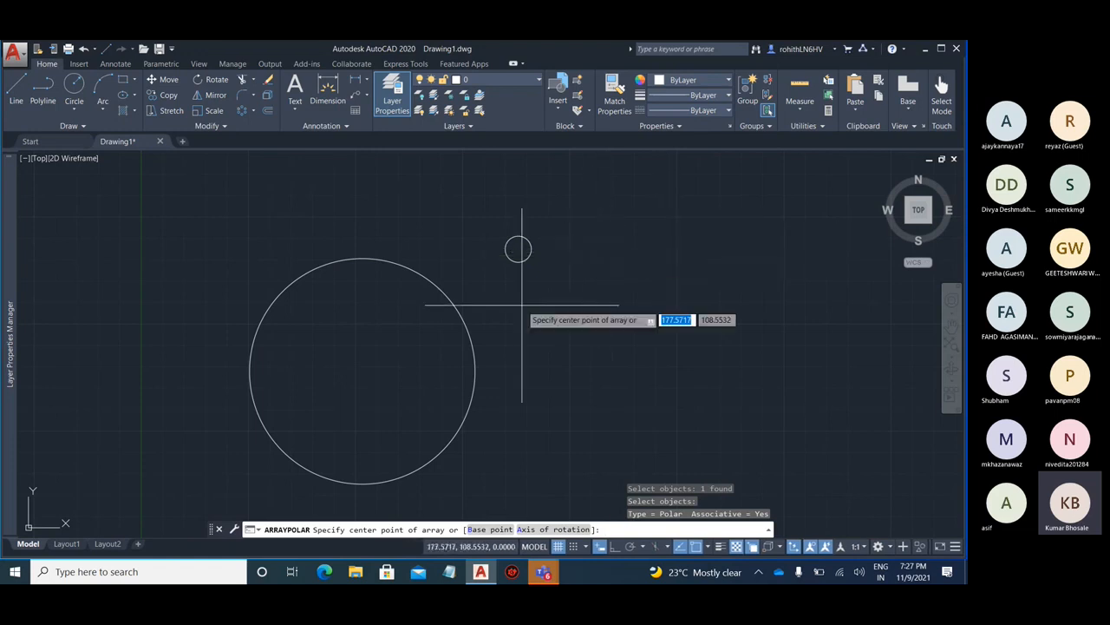
left_click(496, 532)
scroll(517, 246, "up", 5)
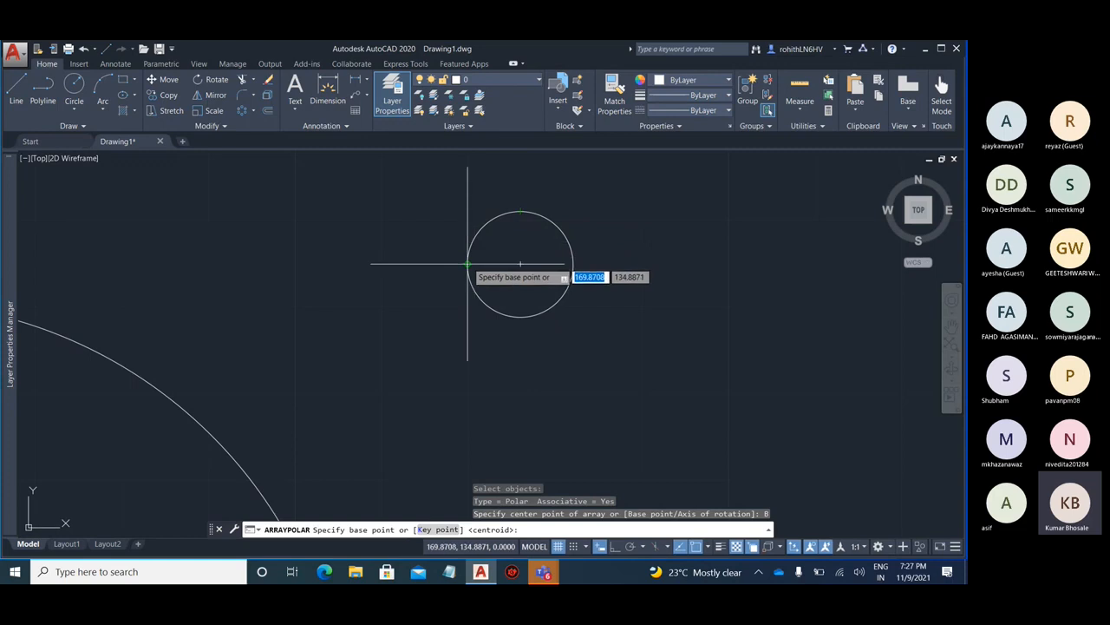
key("Return")
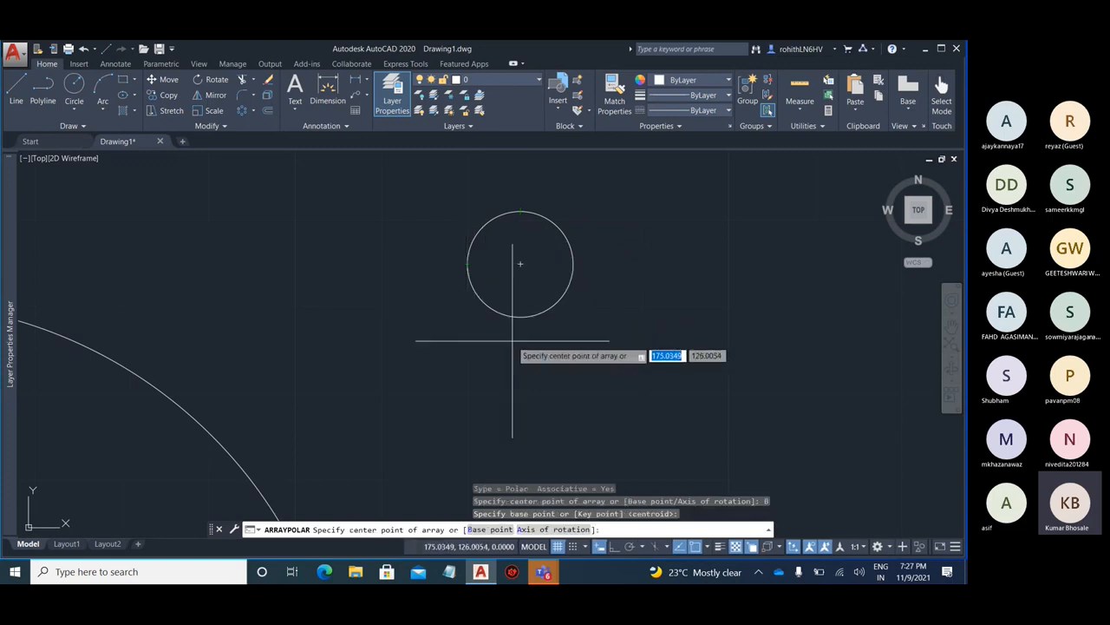
scroll(650, 277, "down", 5)
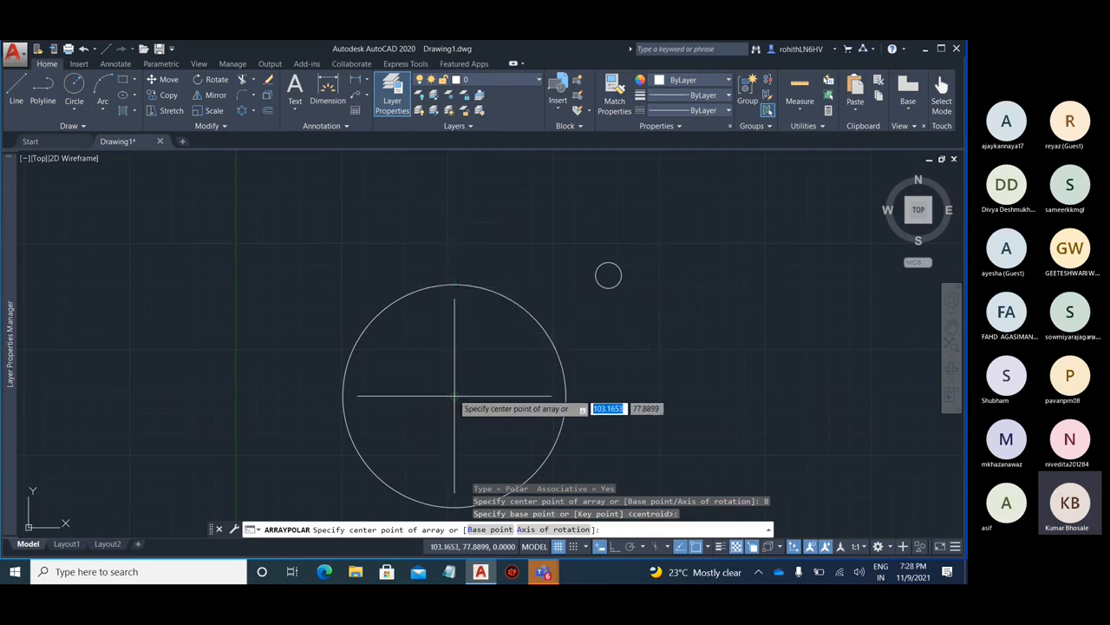
left_click(454, 394)
scroll(532, 283, "down", 4)
scroll(532, 284, "up", 4)
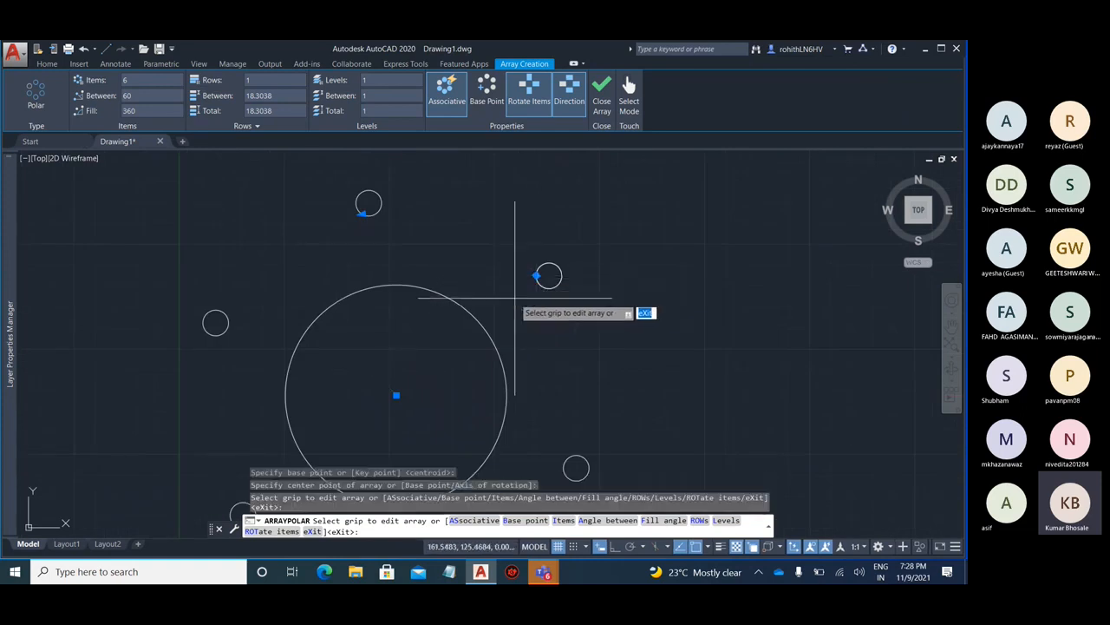
Stretch the array's radius inward until the small circles' base points lie on the large circle's circumference, and finish the array
left_click(536, 275)
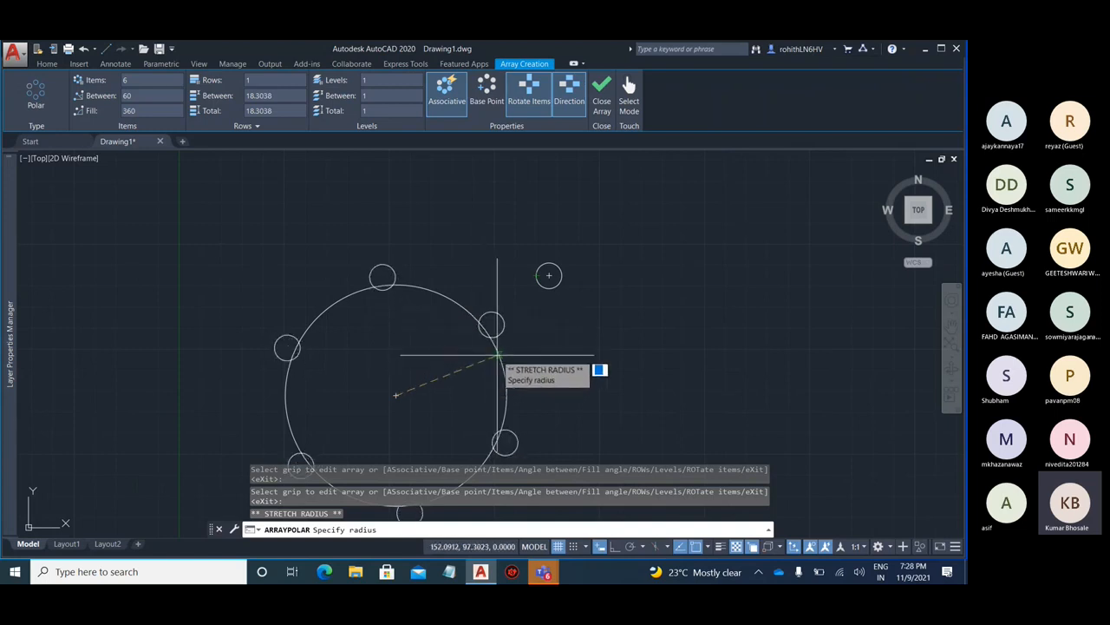
left_click(496, 355)
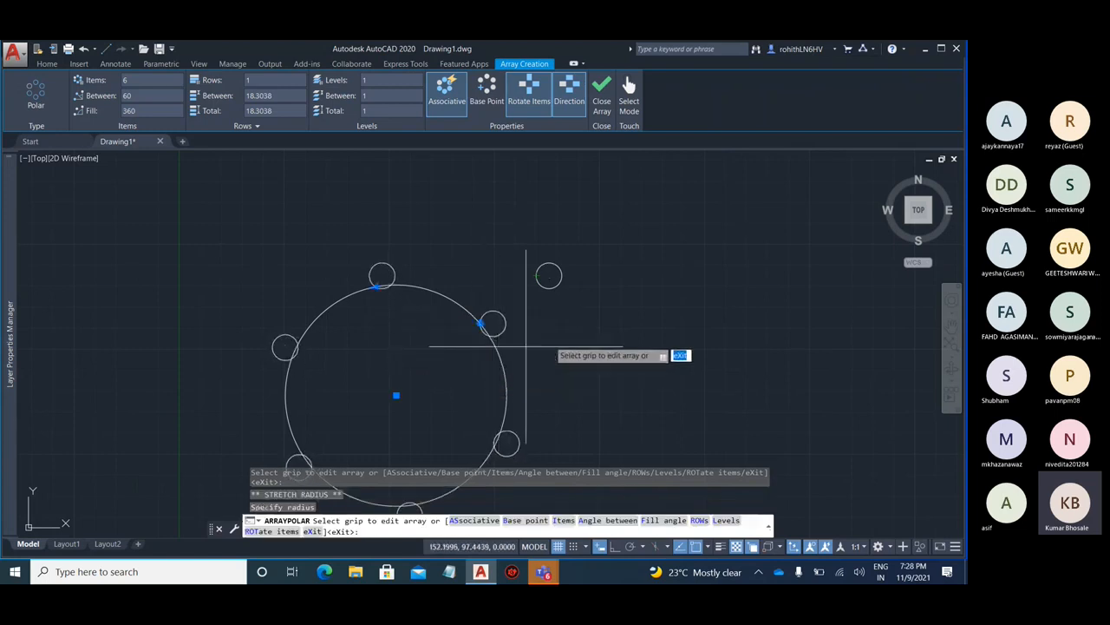
scroll(452, 313, "up", 5)
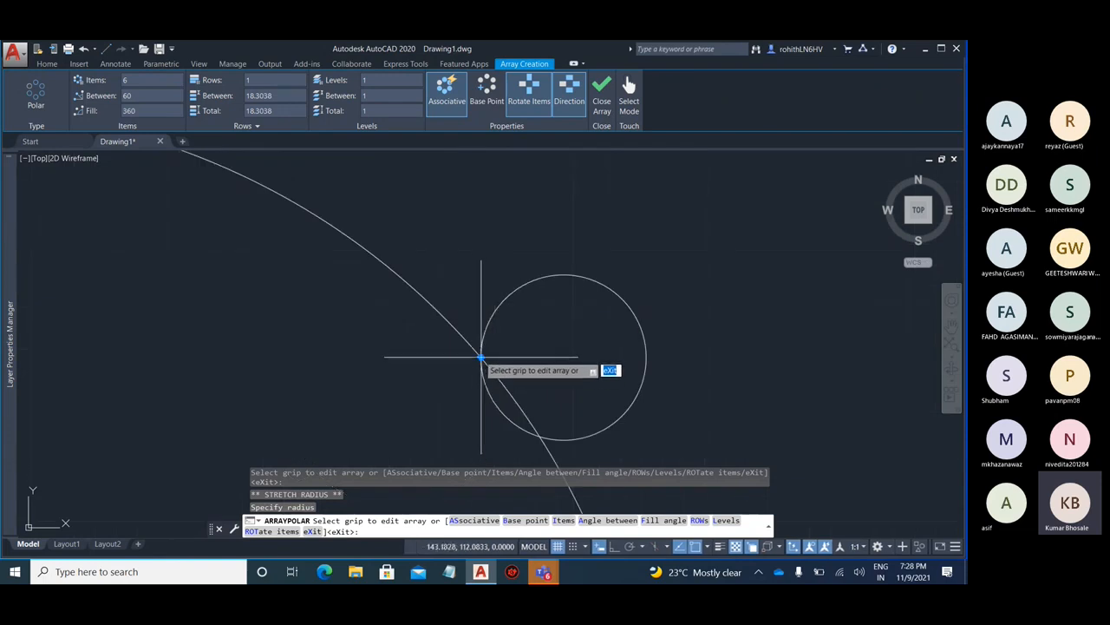
scroll(519, 310, "down", 4)
scroll(238, 235, "up", 4)
scroll(313, 217, "down", 4)
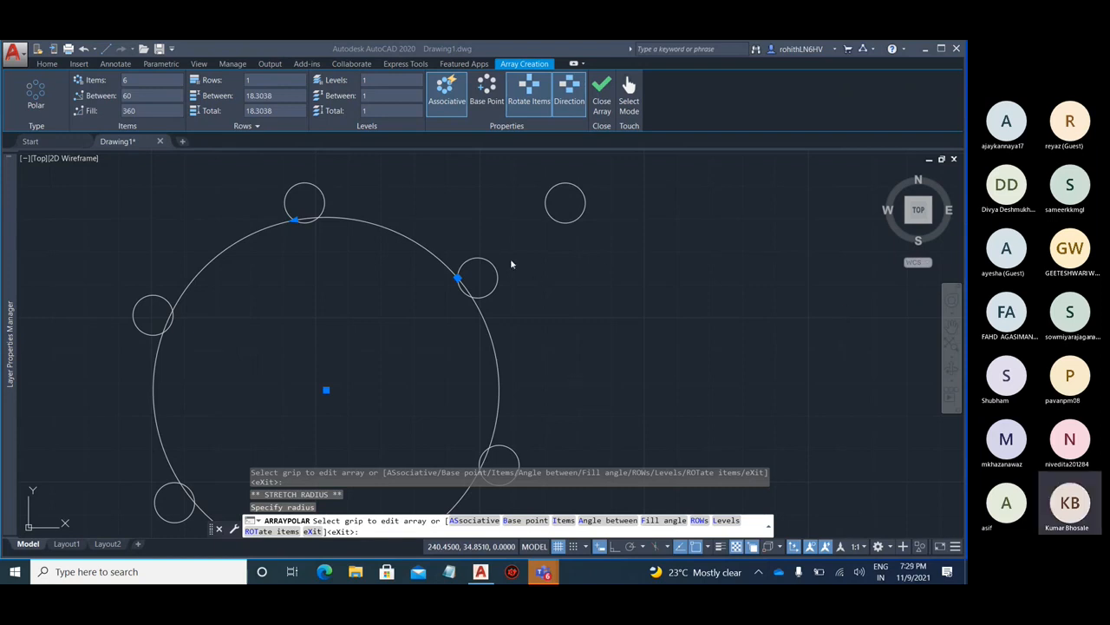
scroll(423, 201, "down", 4)
scroll(422, 190, "up", 1)
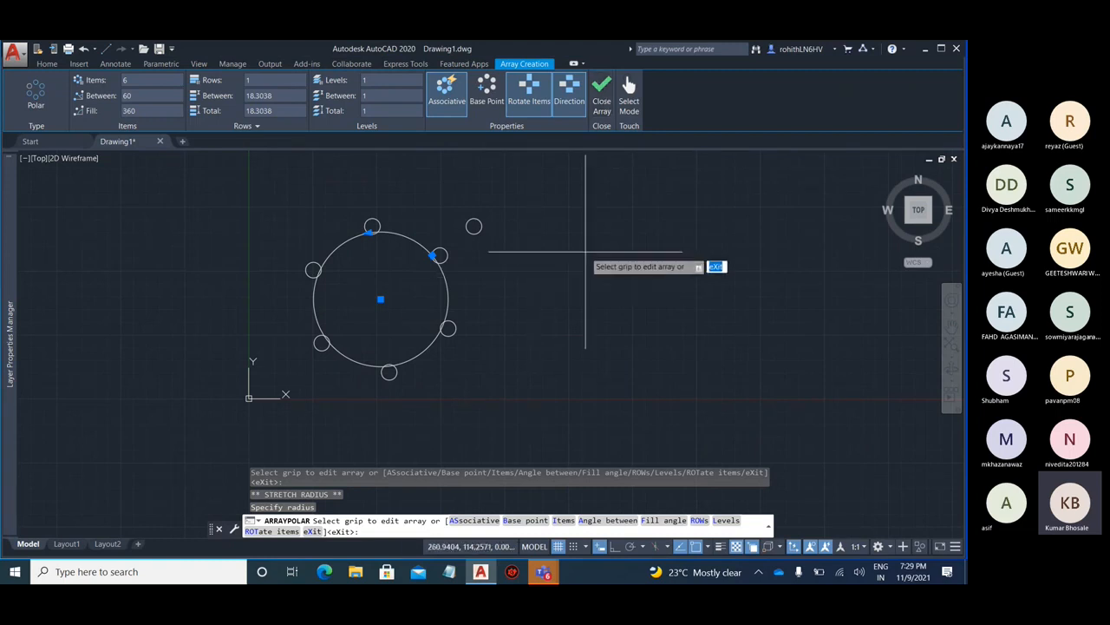
left_click(601, 95)
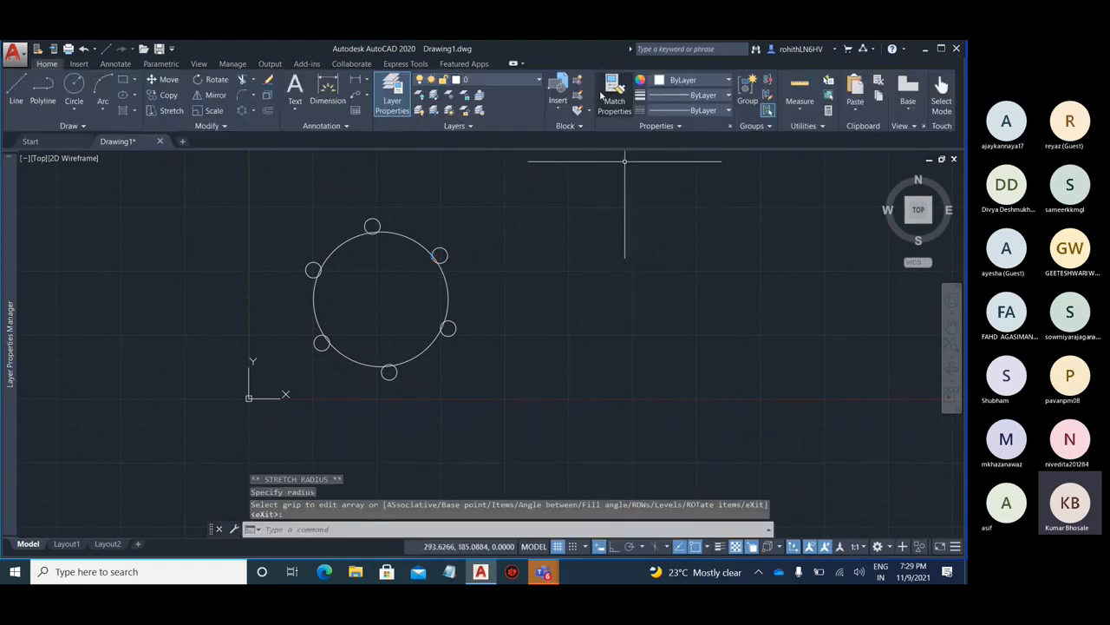
mouse_move(501, 239)
middle_mouse_down()
mouse_move(459, 282)
mouse_move(361, 312)
middle_mouse_up()
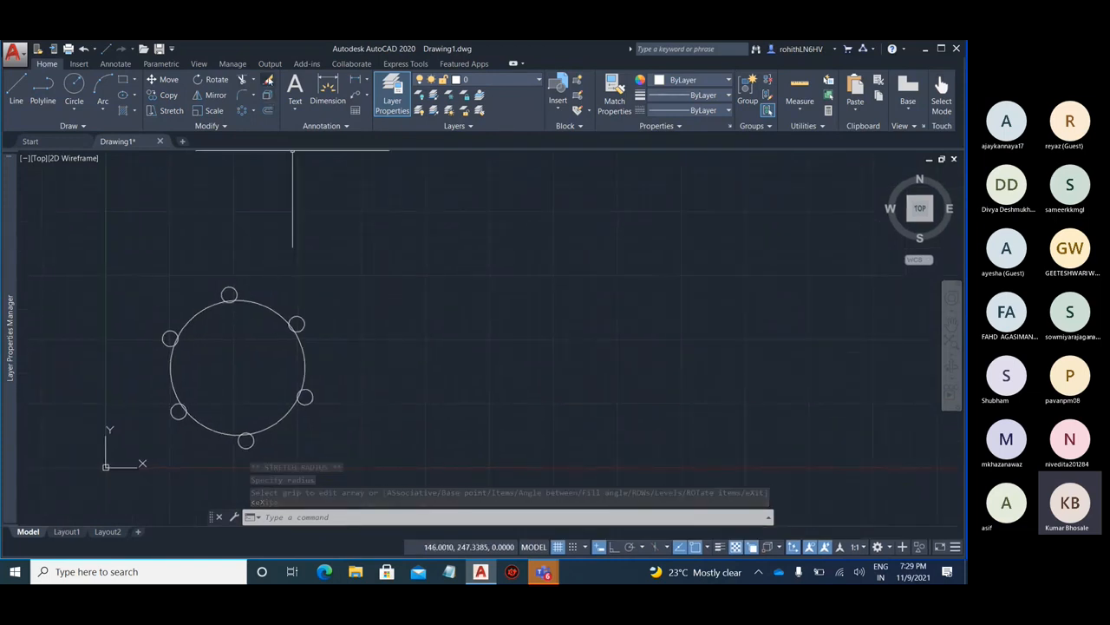
scroll(219, 421, "up", 2)
middle_click_drag(220, 391, 324, 373)
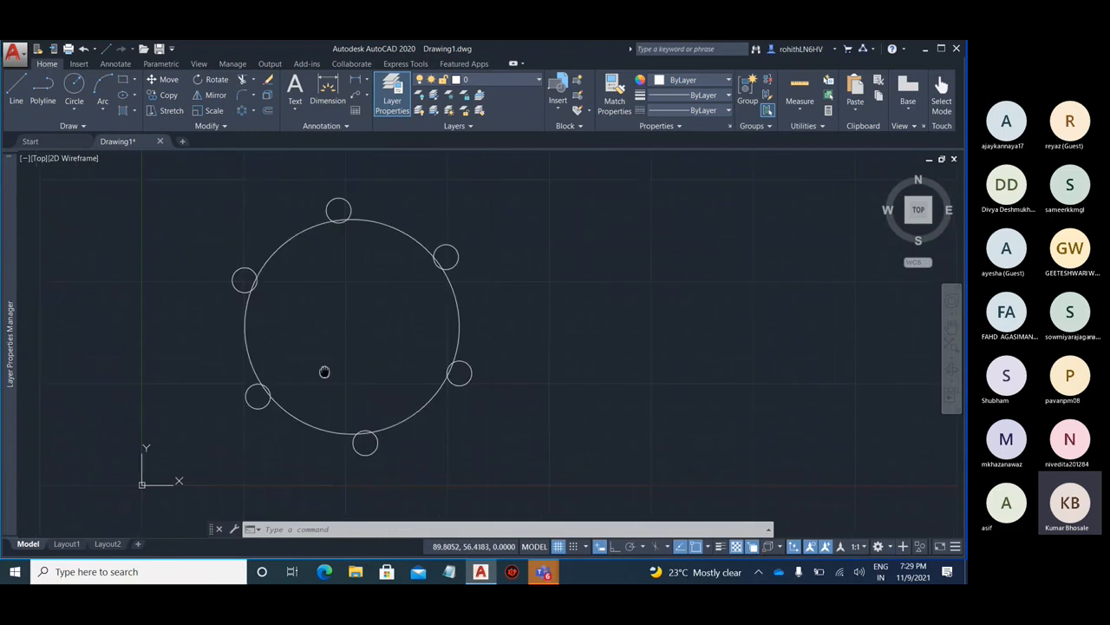
left_click(268, 84)
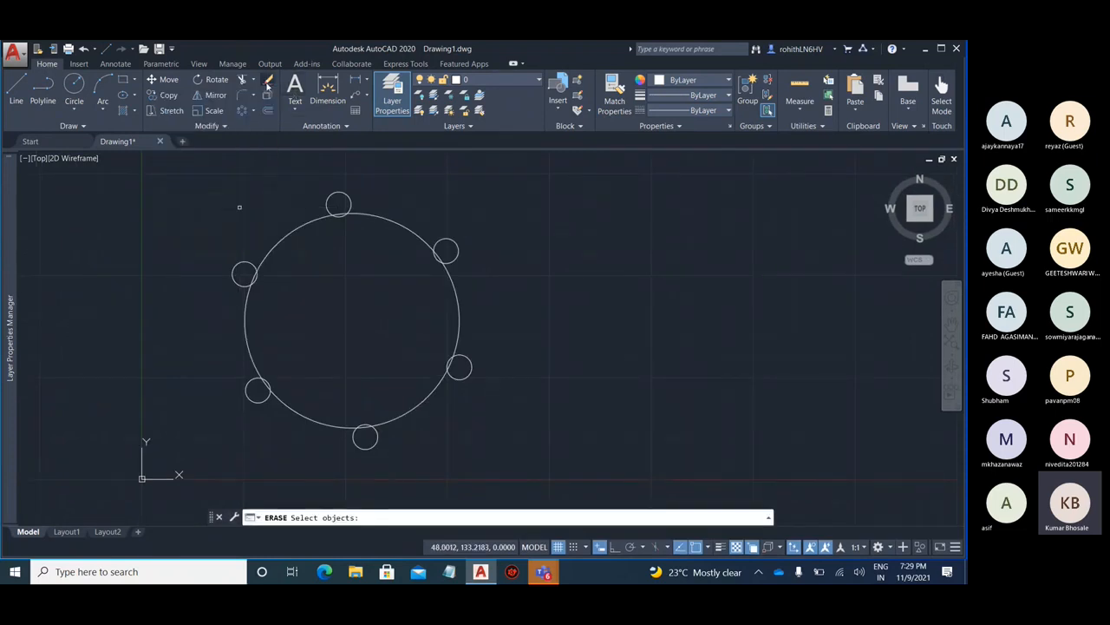
left_click(458, 251)
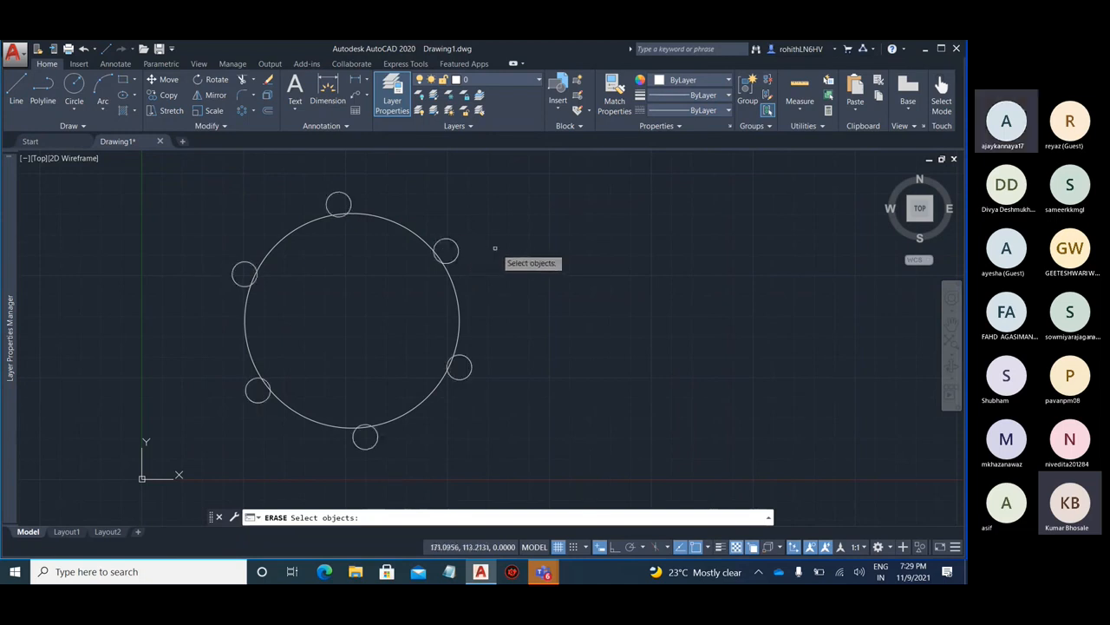
key("Escape")
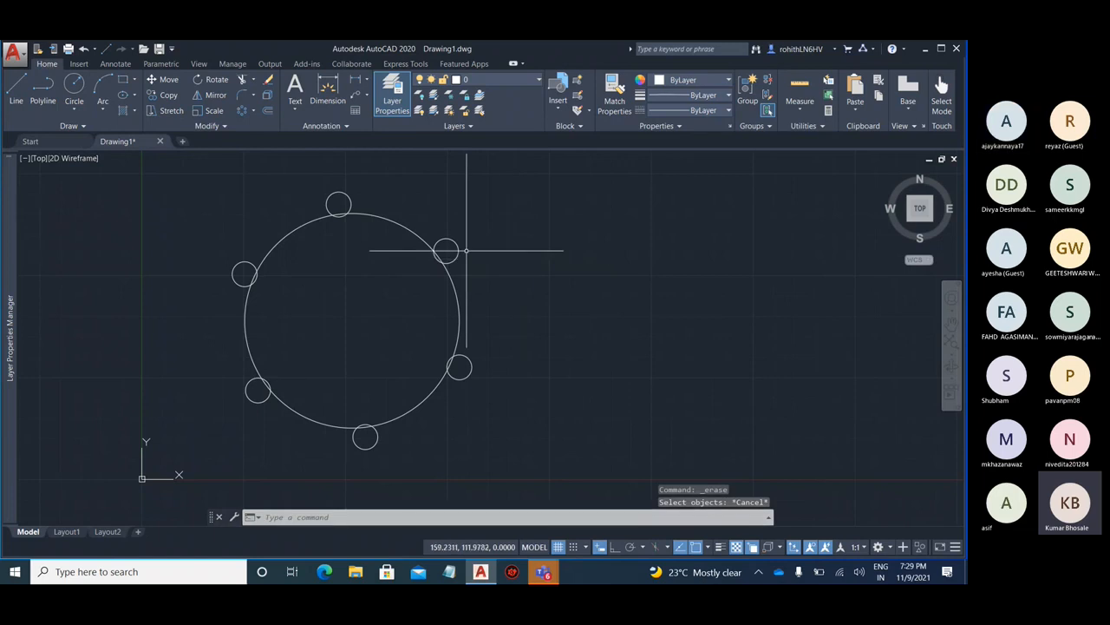
left_click(903, 491)
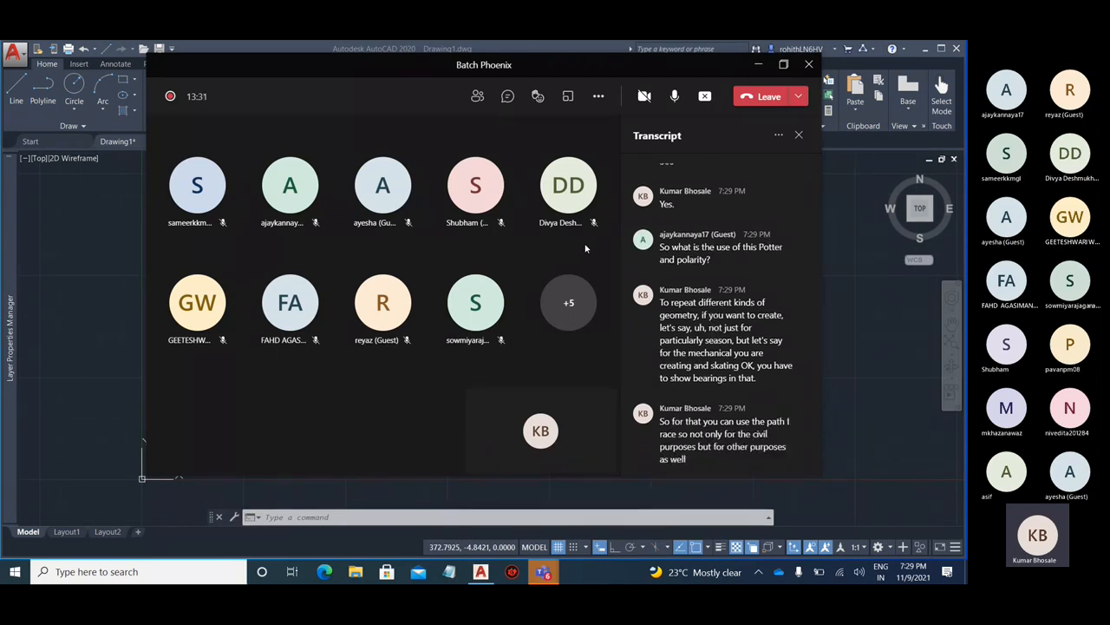
left_click(756, 66)
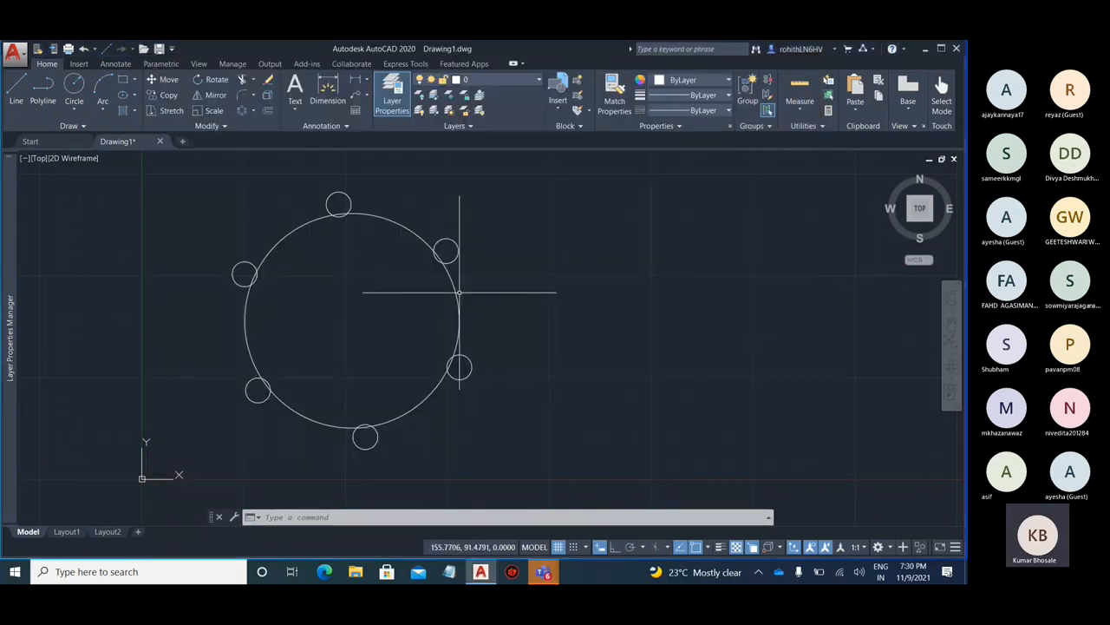
mouse_move(486, 284)
middle_mouse_down()
mouse_move(545, 286)
mouse_move(555, 299)
middle_mouse_up()
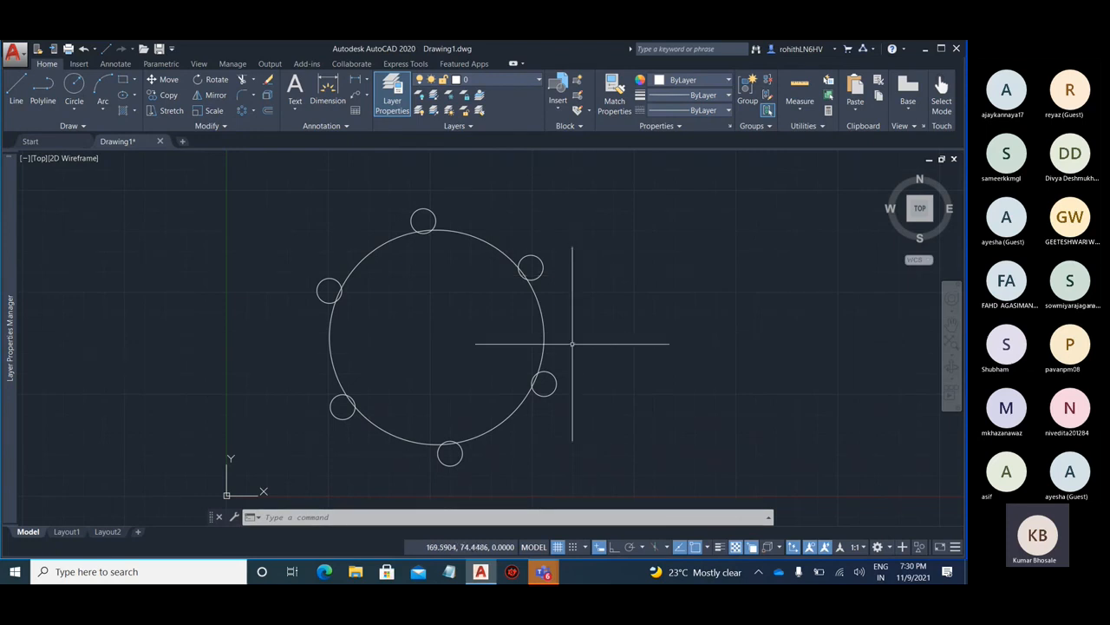
scroll(570, 338, "down", 2)
scroll(535, 327, "up", 2)
left_click(665, 414)
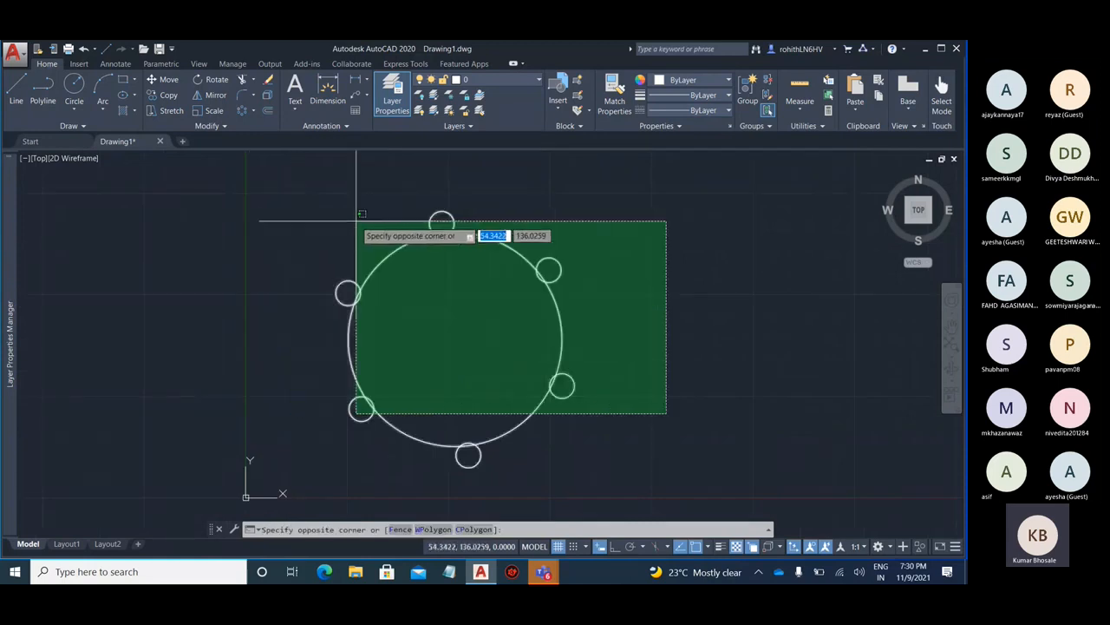
key("Escape")
left_click(268, 79)
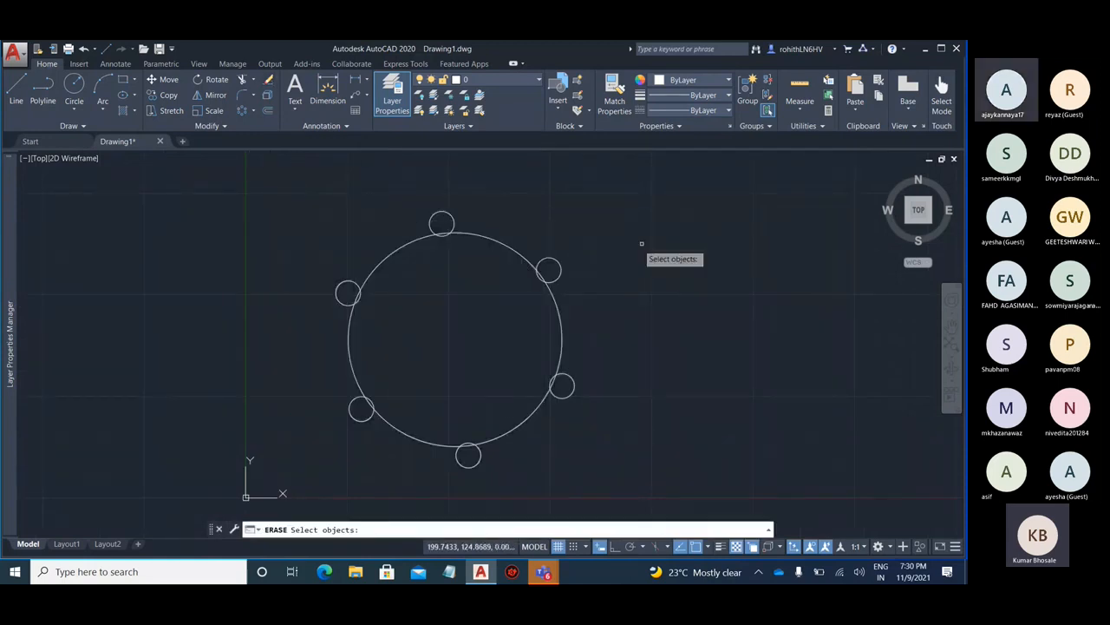
left_click(558, 266)
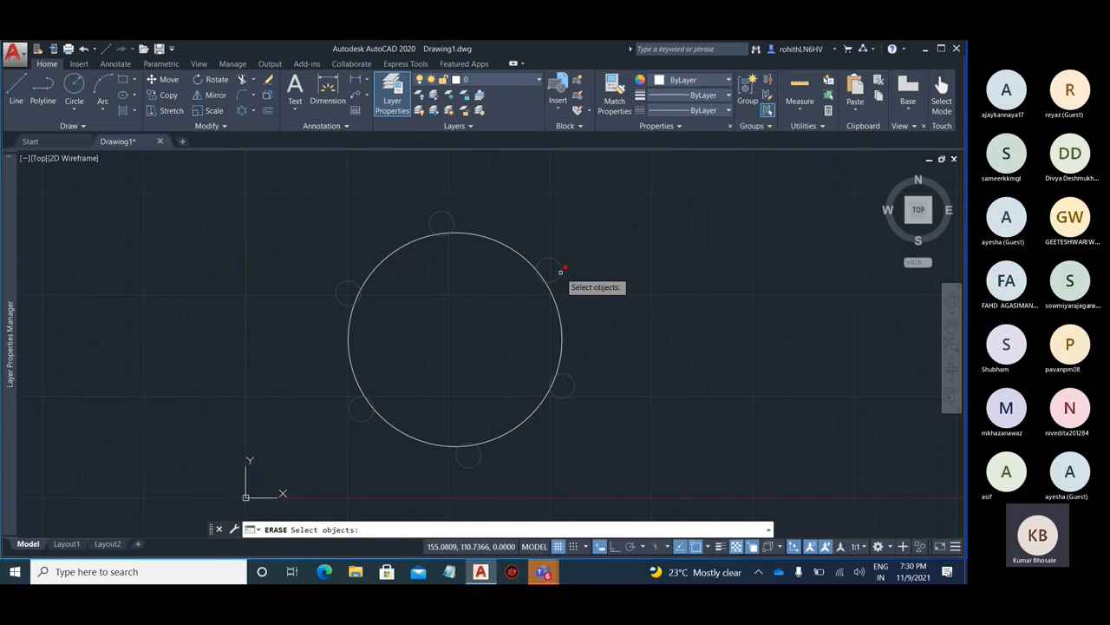
key("Escape")
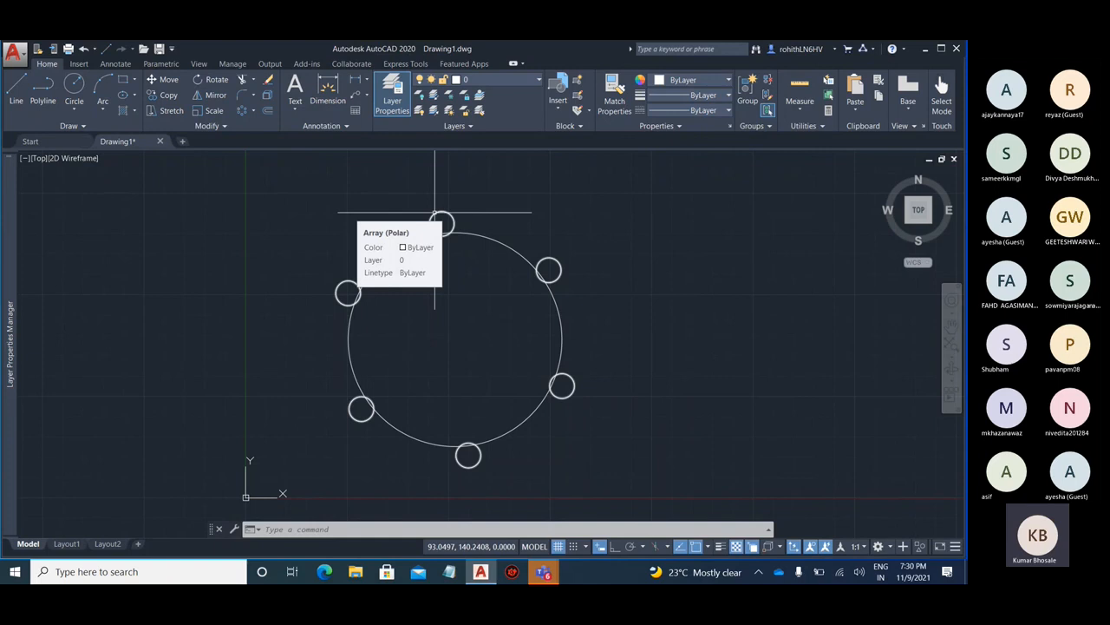
Explode the polar array of small circles around the large circle into separate objects
left_click(563, 267)
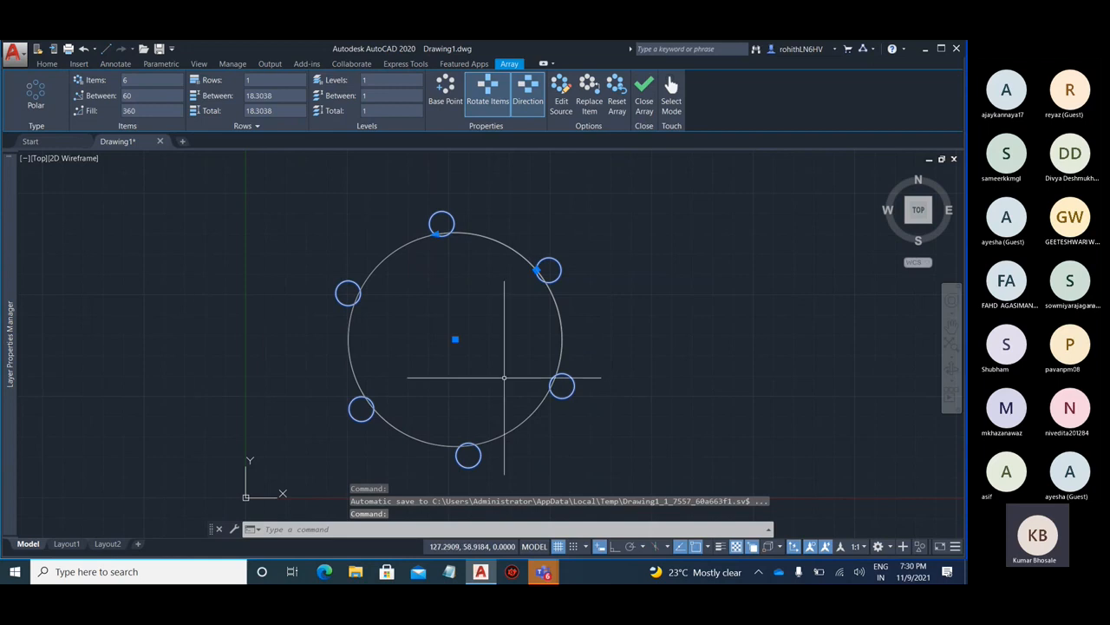
key("Escape")
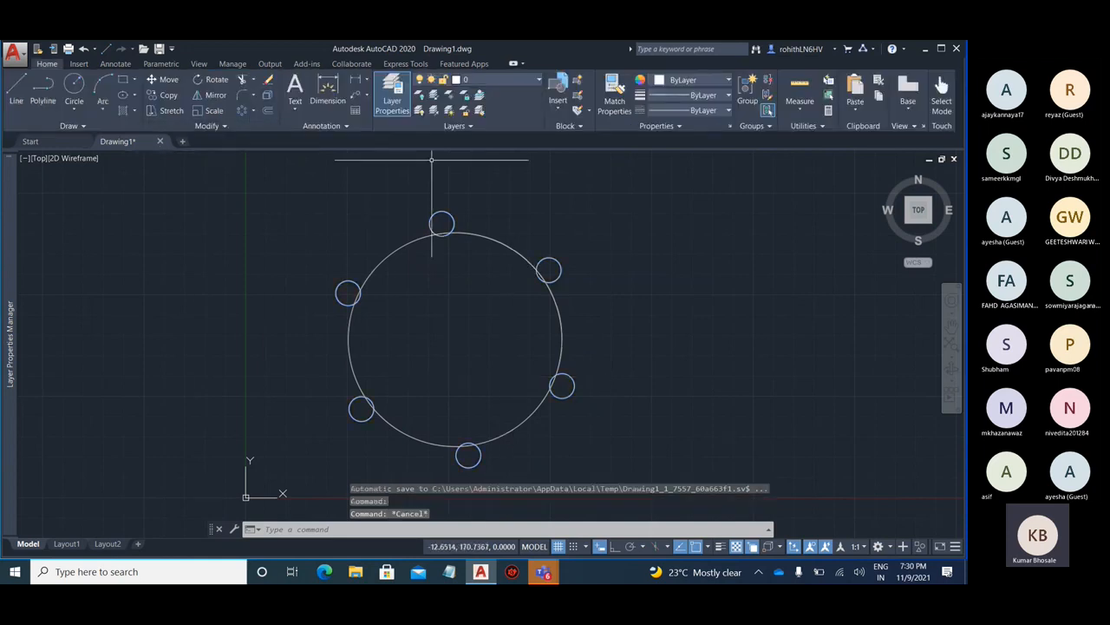
left_click(548, 271)
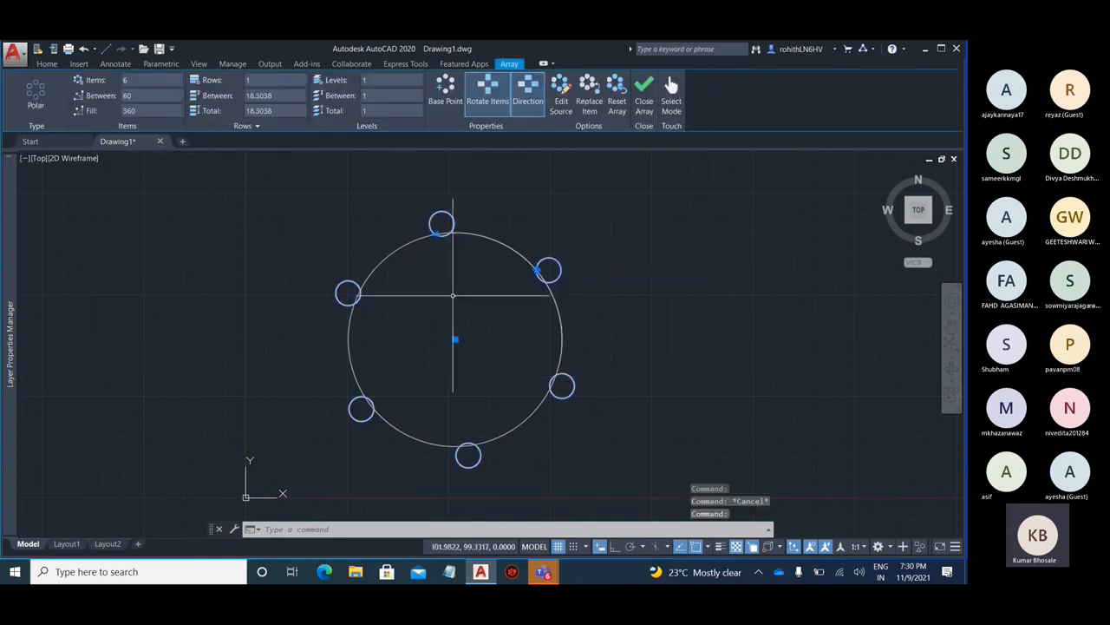
key("Escape")
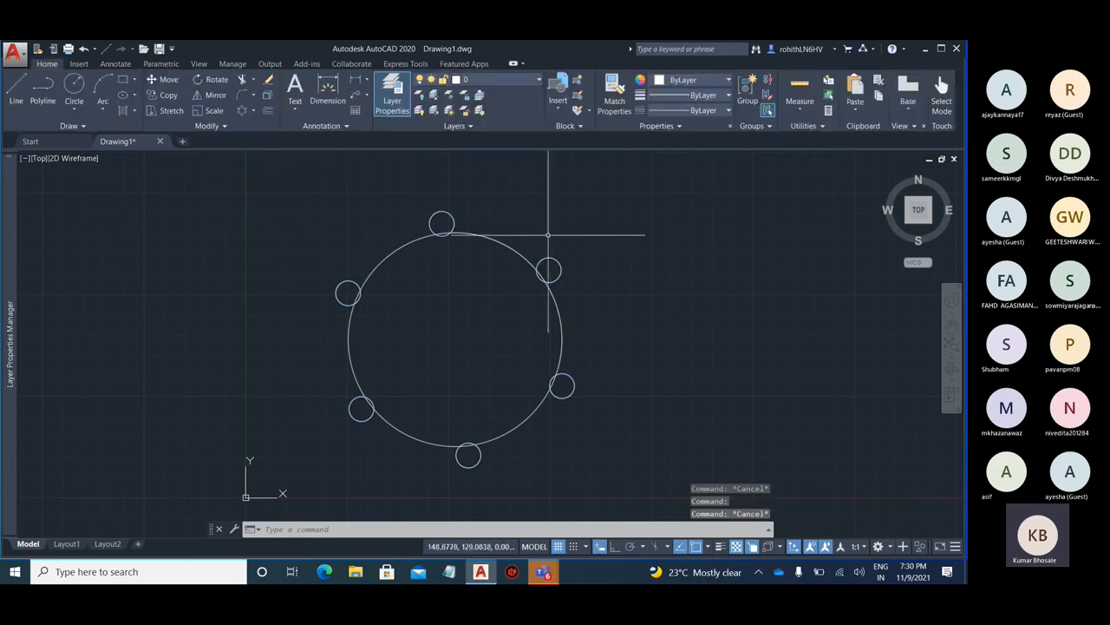
left_click(552, 257)
type("x")
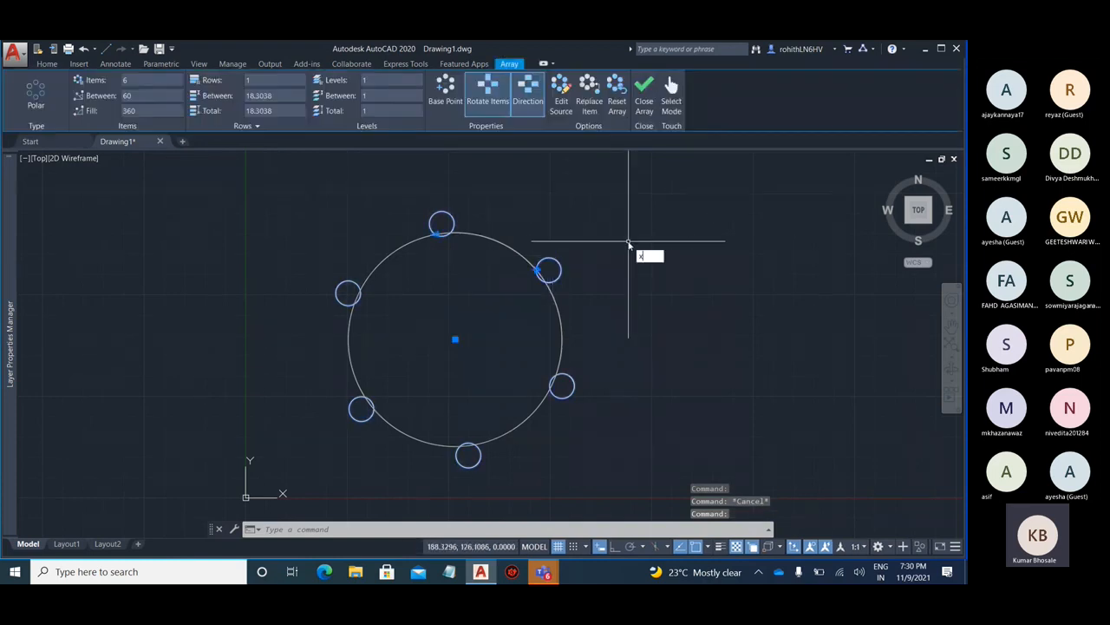
key("Return")
Check that small circles around the large circle can be selected individually, and look up the X alias for Explode
left_click(551, 260)
key("Escape")
left_click(434, 214)
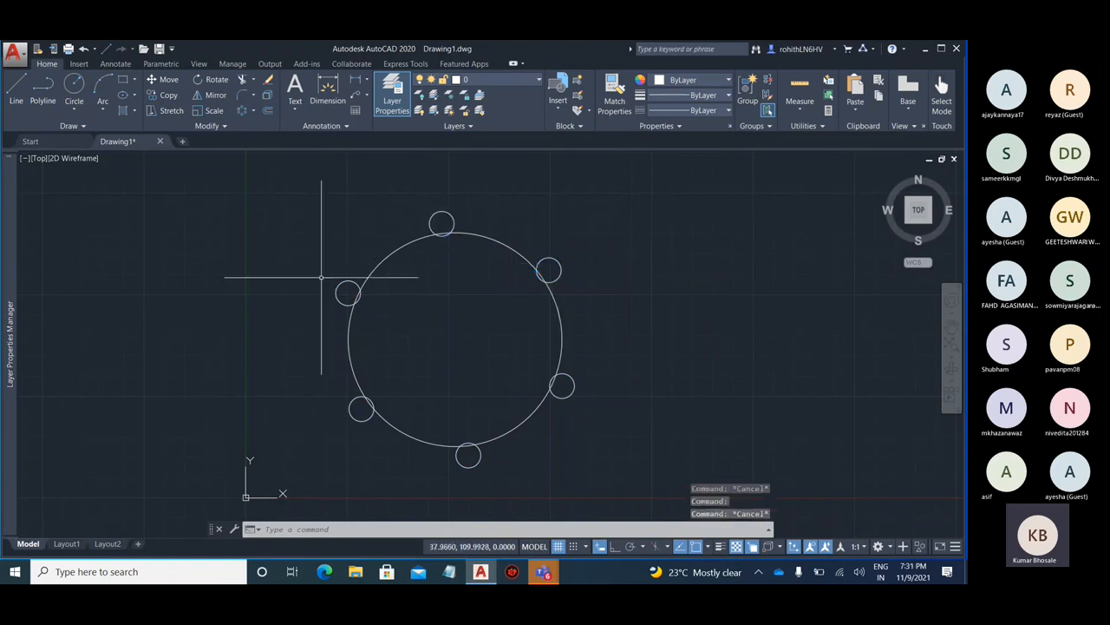
key("Escape")
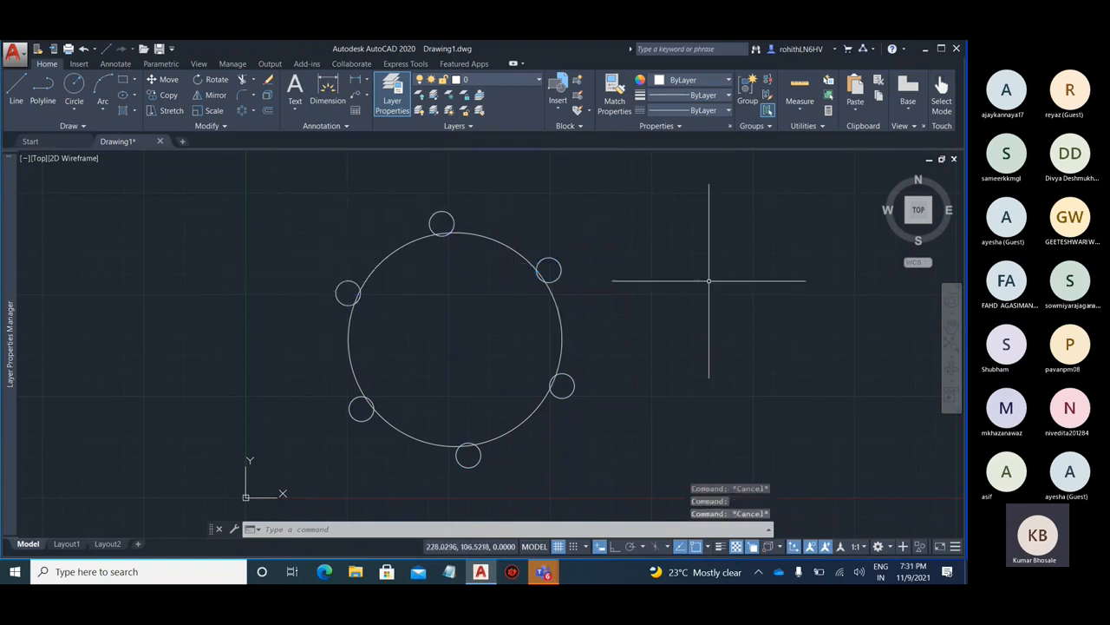
type("x")
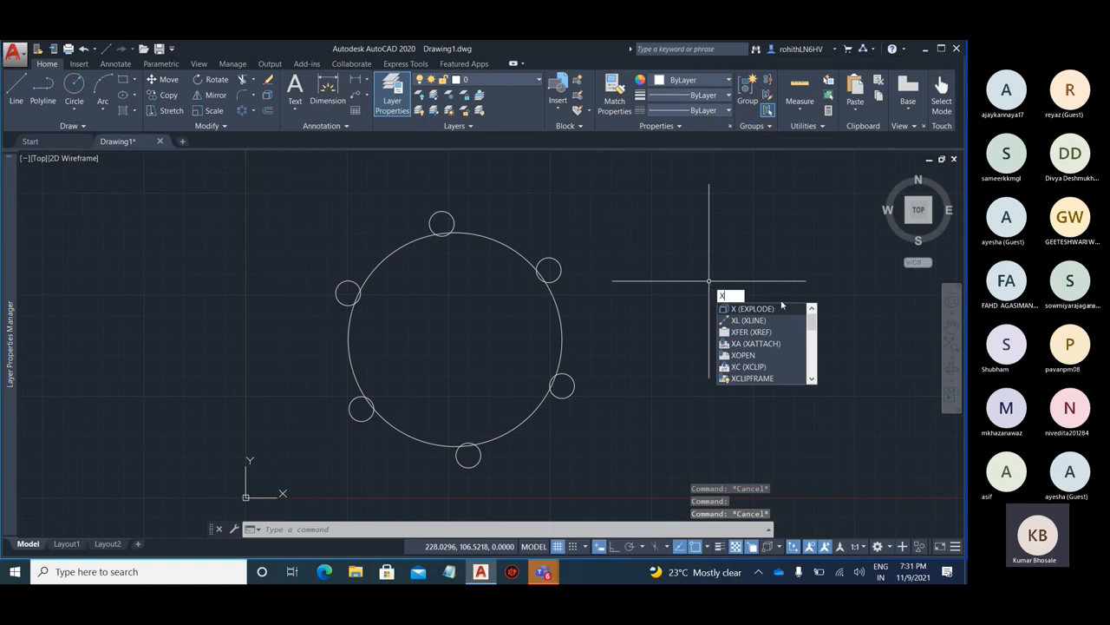
key("Escape")
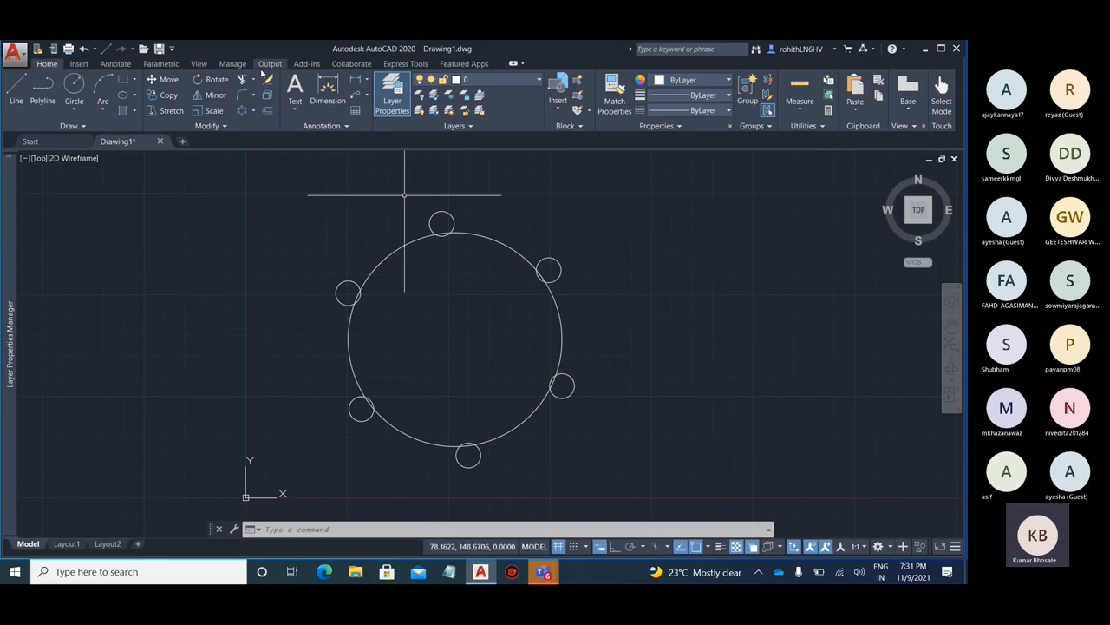
Erase the upper-right, lower-right, bottom and lower-left small circles around the large circle
type("e")
key("Return")
left_click(560, 273)
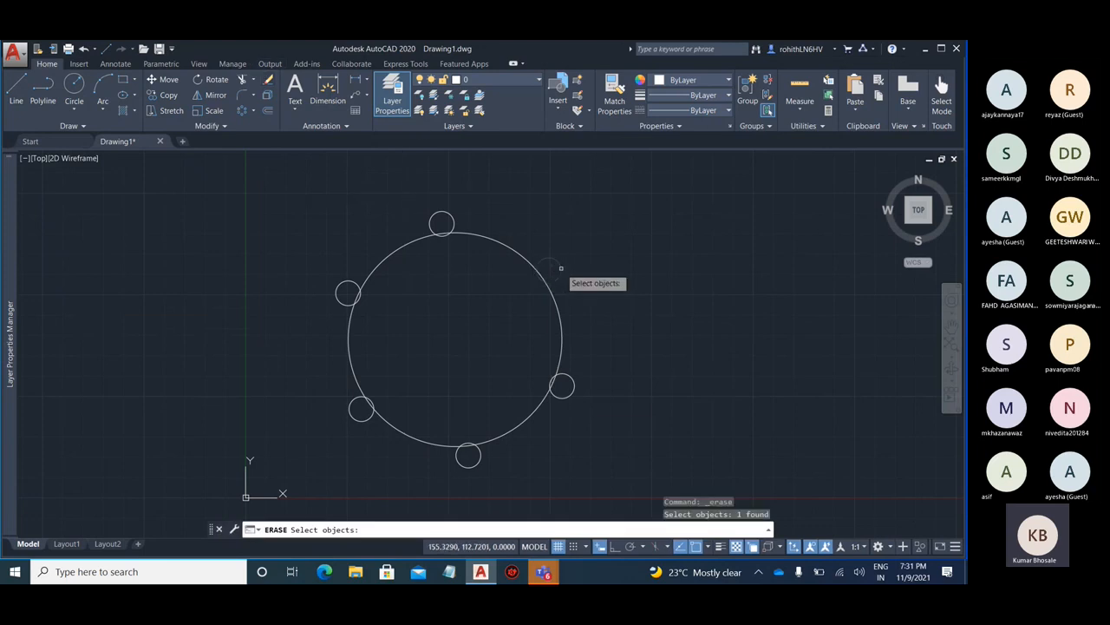
left_click(571, 393)
left_click(466, 453)
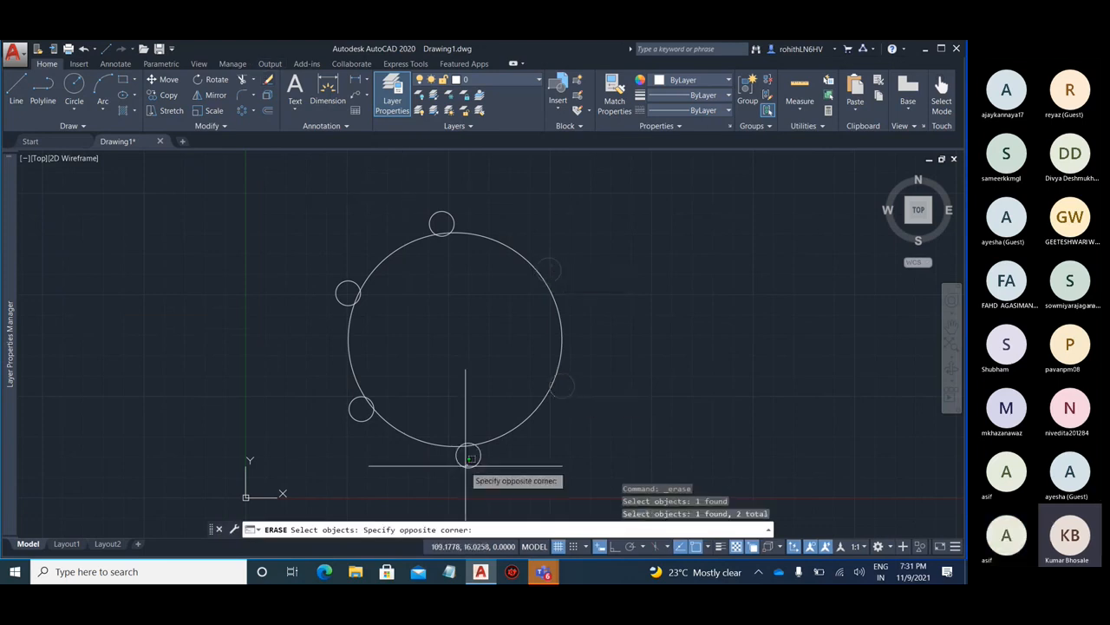
left_click(451, 465)
left_click(356, 421)
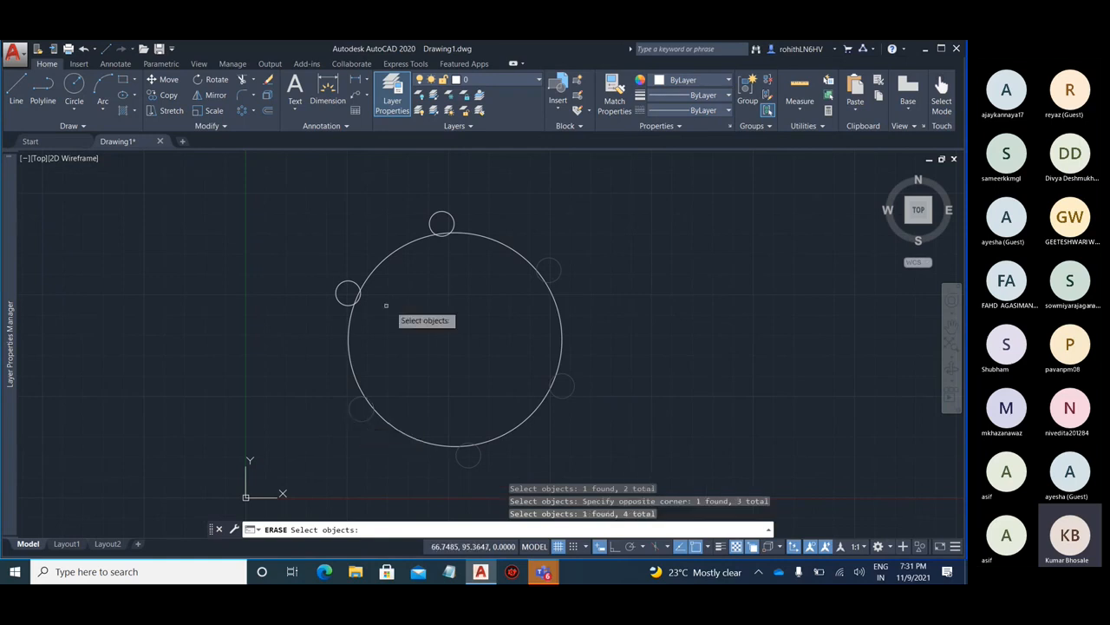
key("Return")
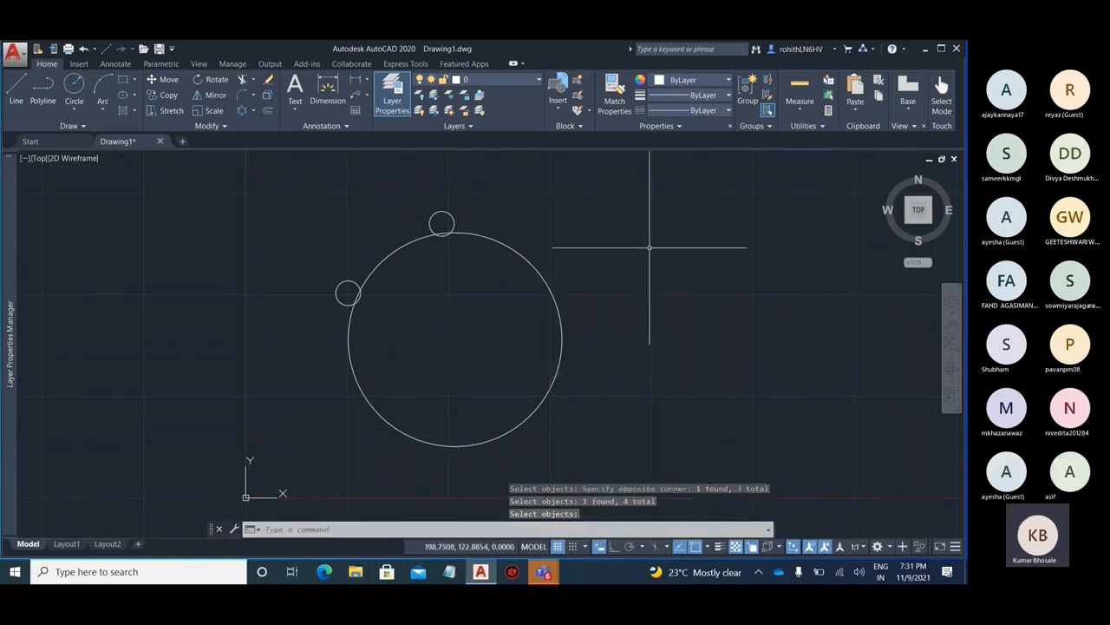
Draw a horizontal rectangle in the empty area to the upper right of the large circle
mouse_move(625, 256)
middle_mouse_down()
mouse_move(345, 378)
mouse_move(311, 413)
middle_mouse_up()
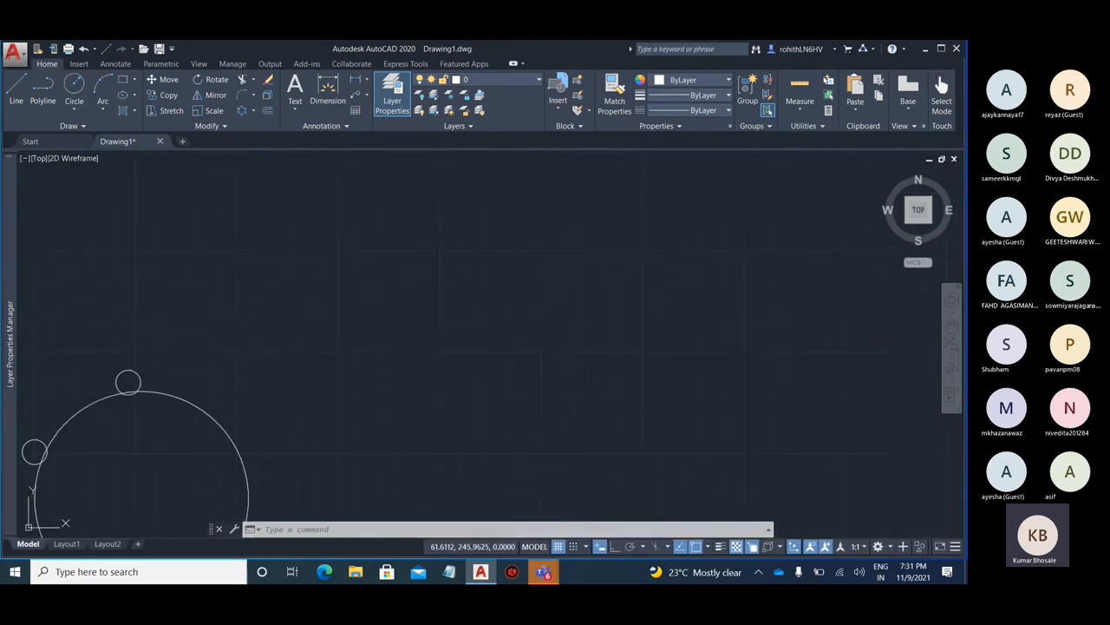
type("rec")
key("Return")
left_click(354, 251)
left_click(616, 382)
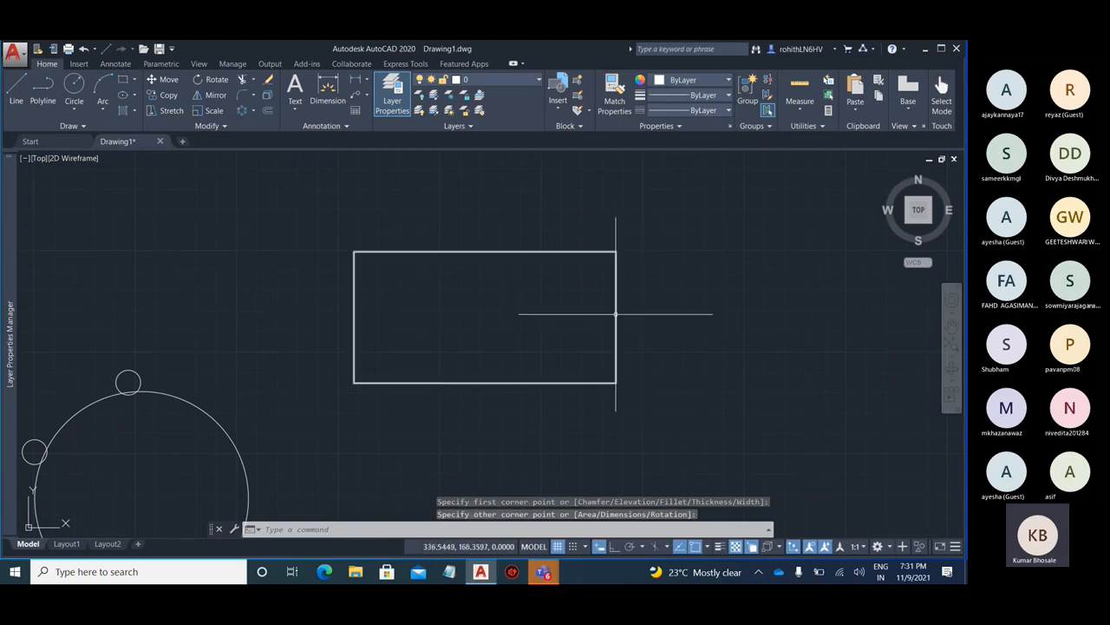
Check the rectangle's selection as a single object and explode it into separate lines
left_click(616, 314)
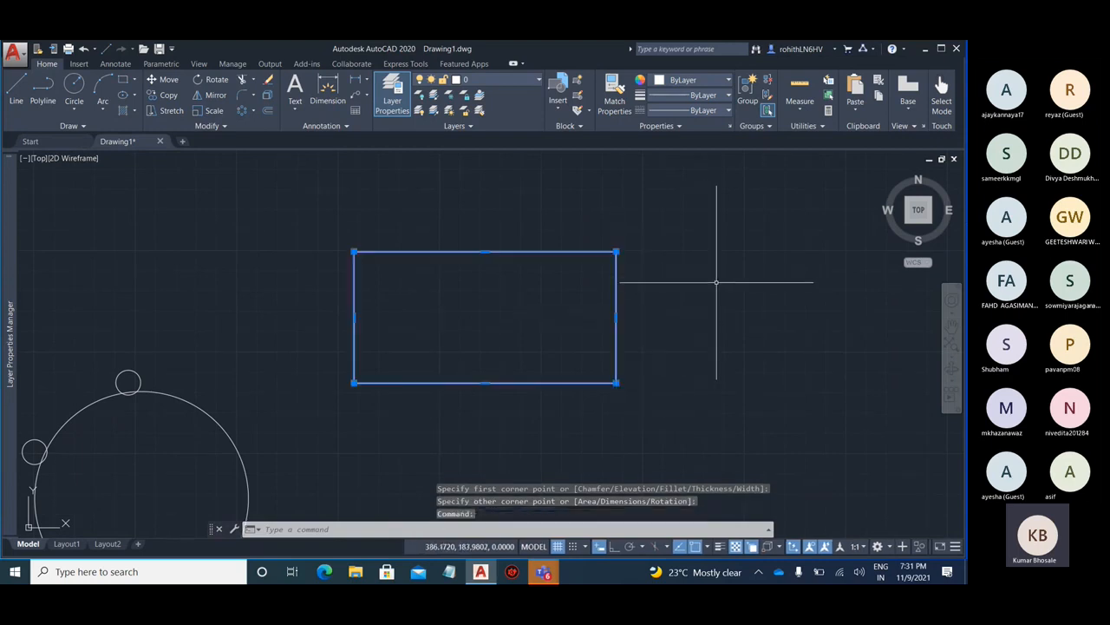
key("Escape")
left_click(615, 267)
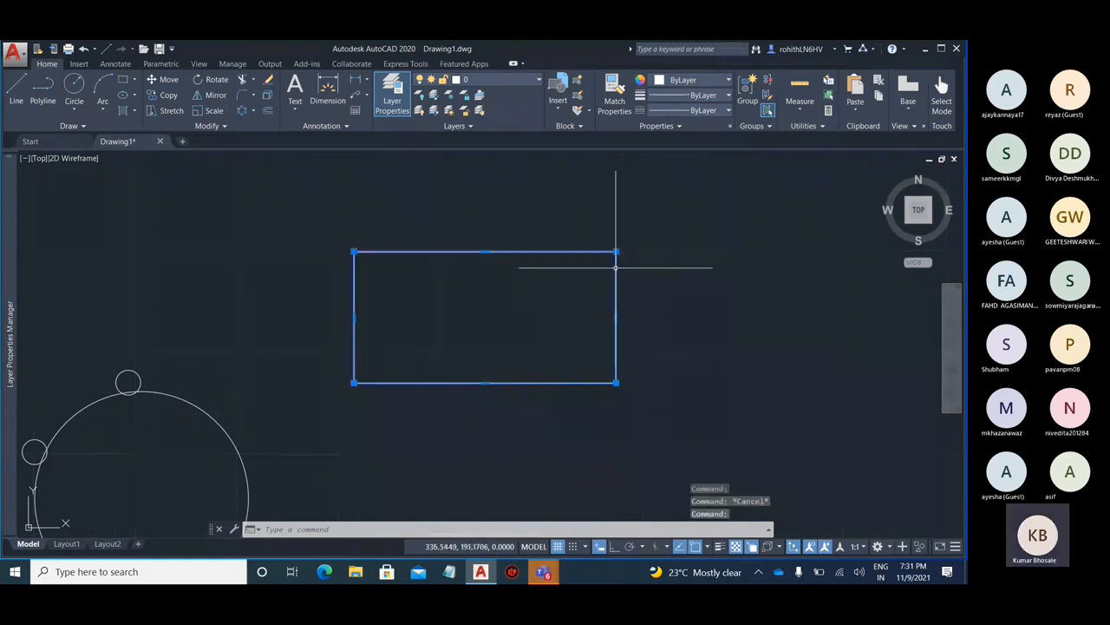
key("Escape")
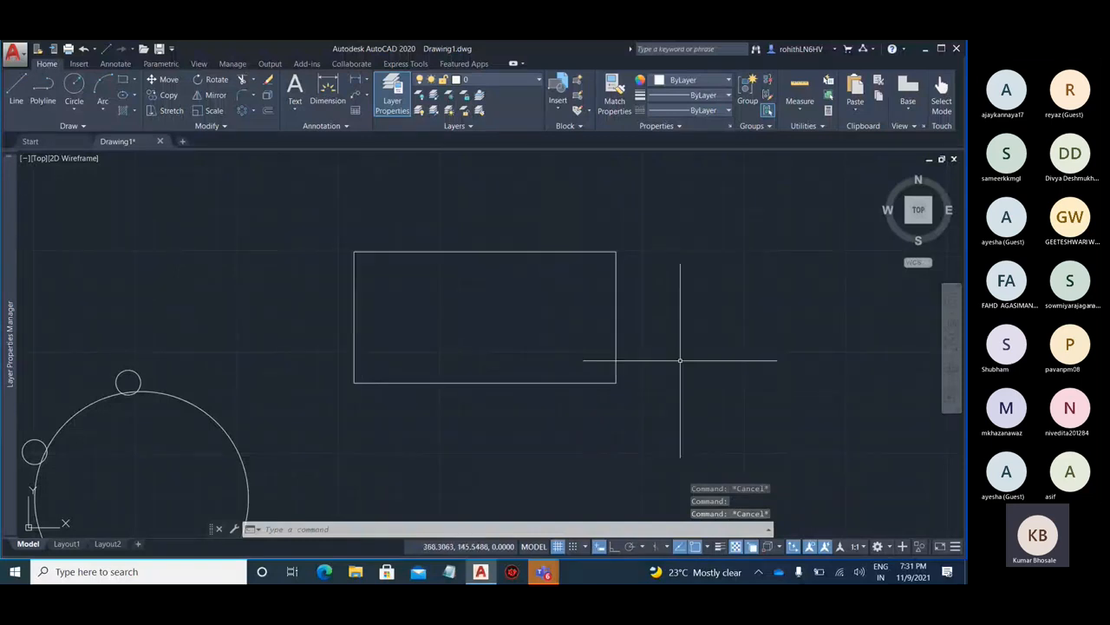
left_click(268, 95)
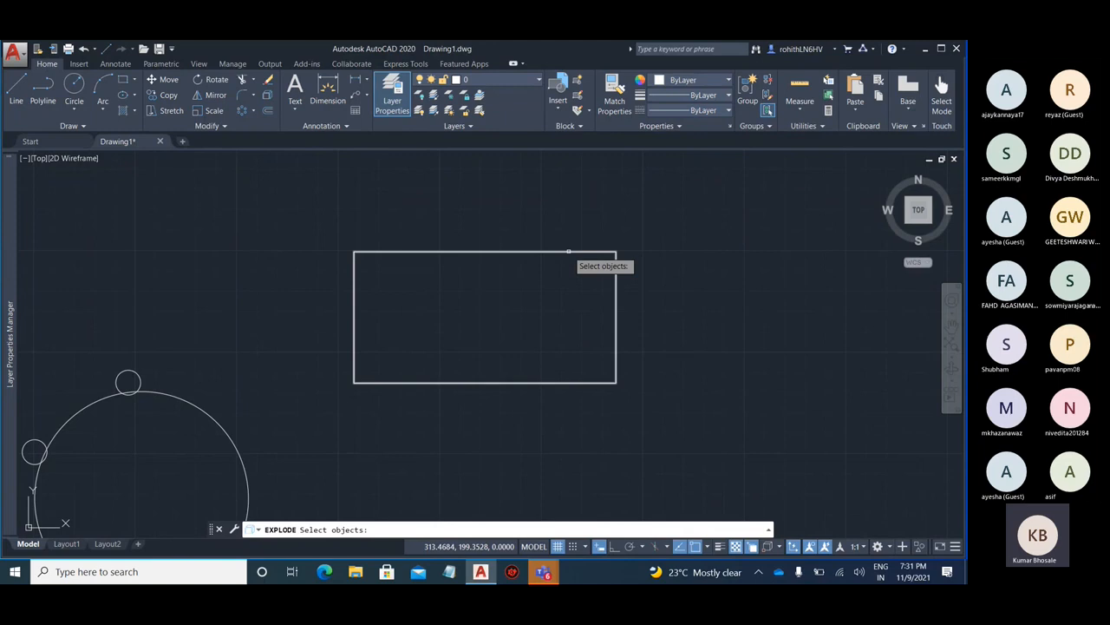
left_click(568, 252)
left_click(549, 322)
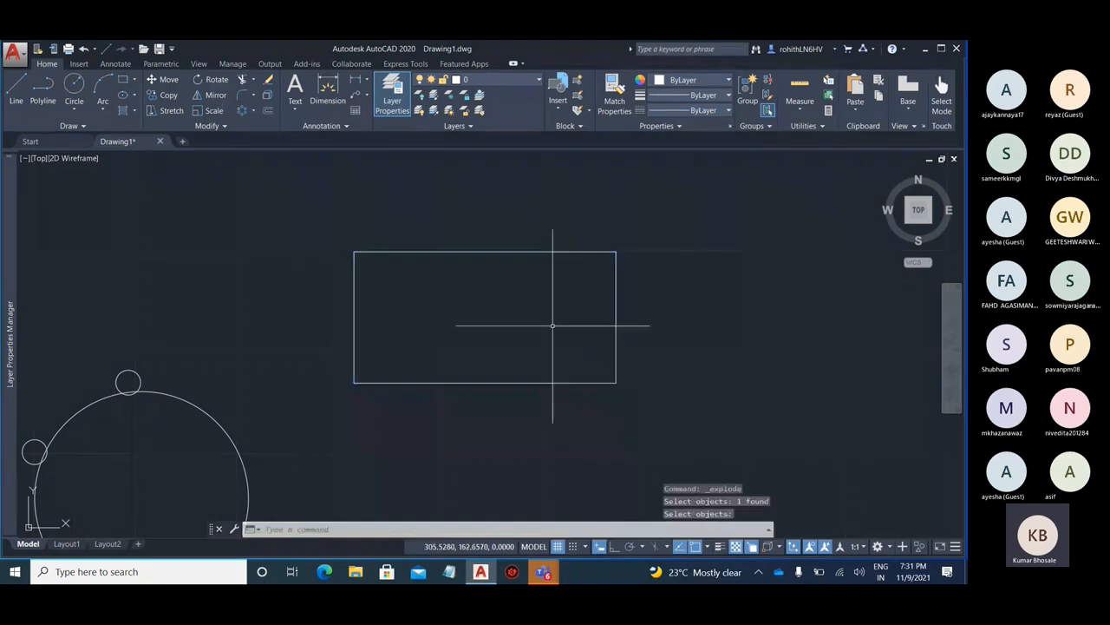
Select the exploded rectangle's edges one by one to examine them as individual lines, and clear the selection
left_click(617, 302)
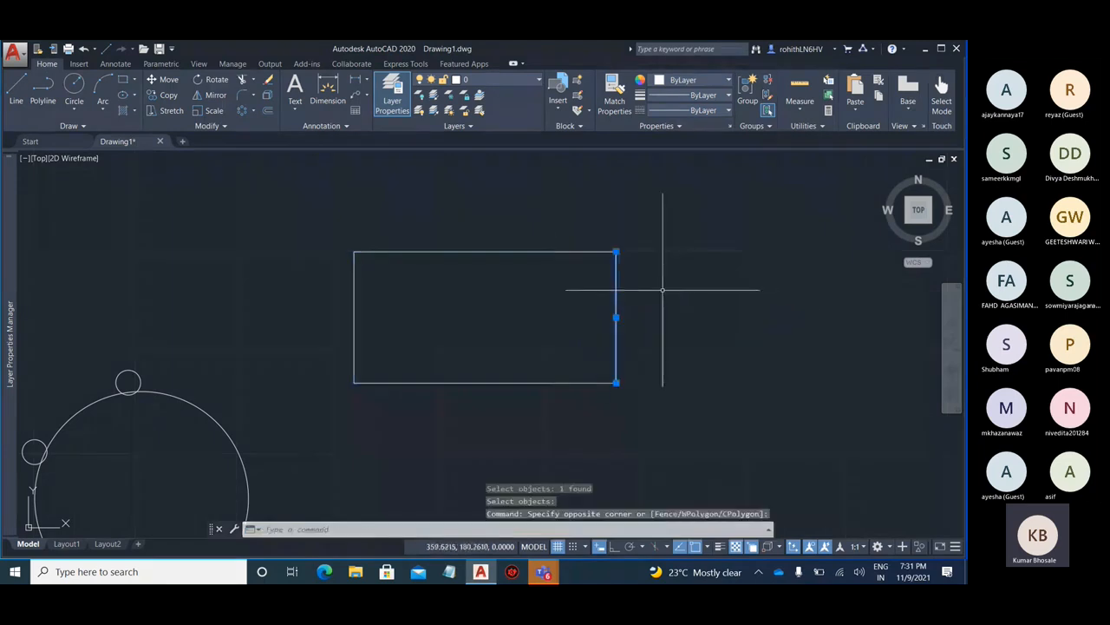
left_click(499, 251)
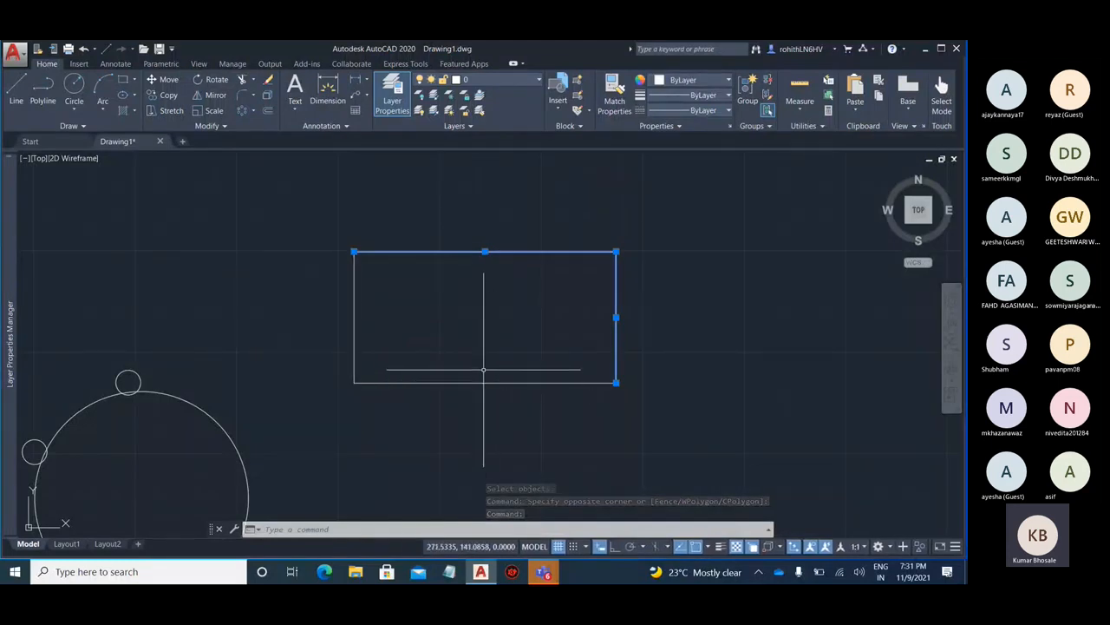
key("Escape")
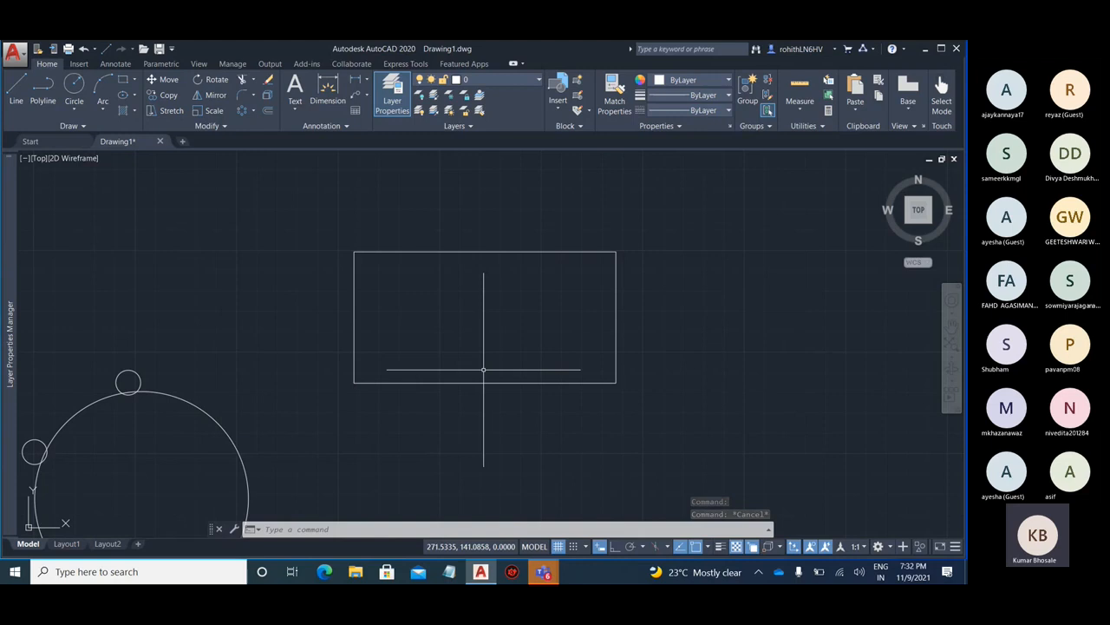
left_click(550, 252)
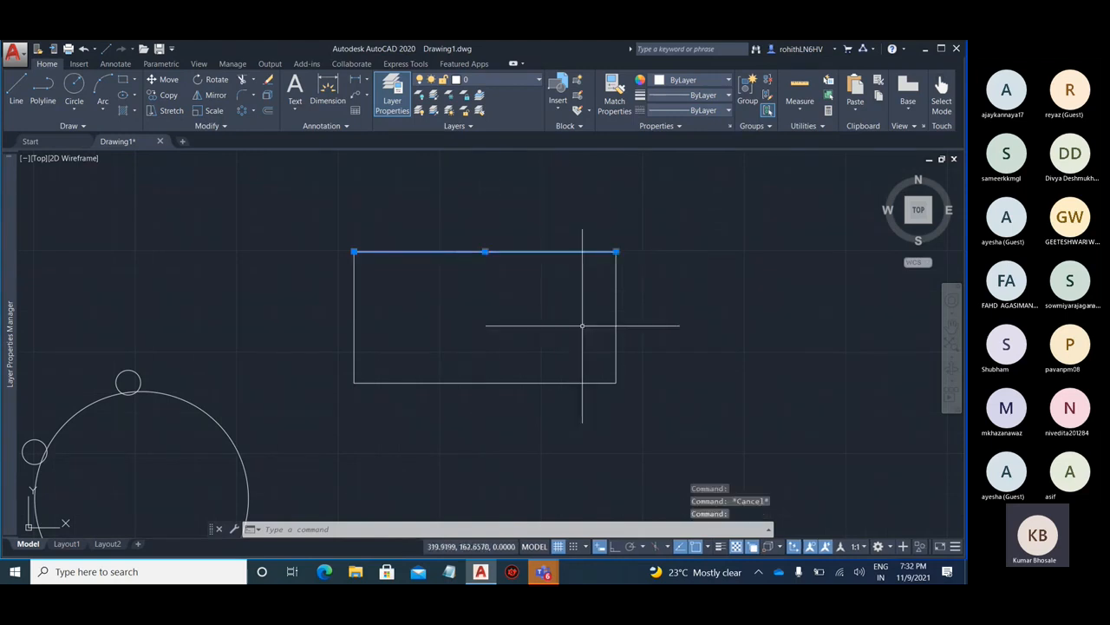
left_click(617, 314)
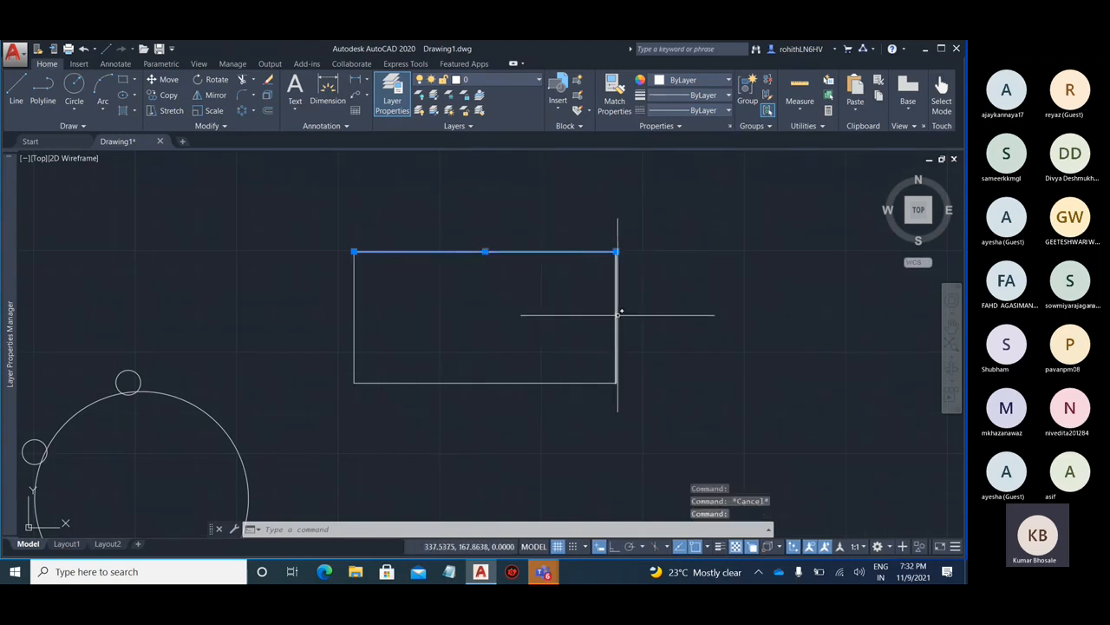
left_click(513, 384)
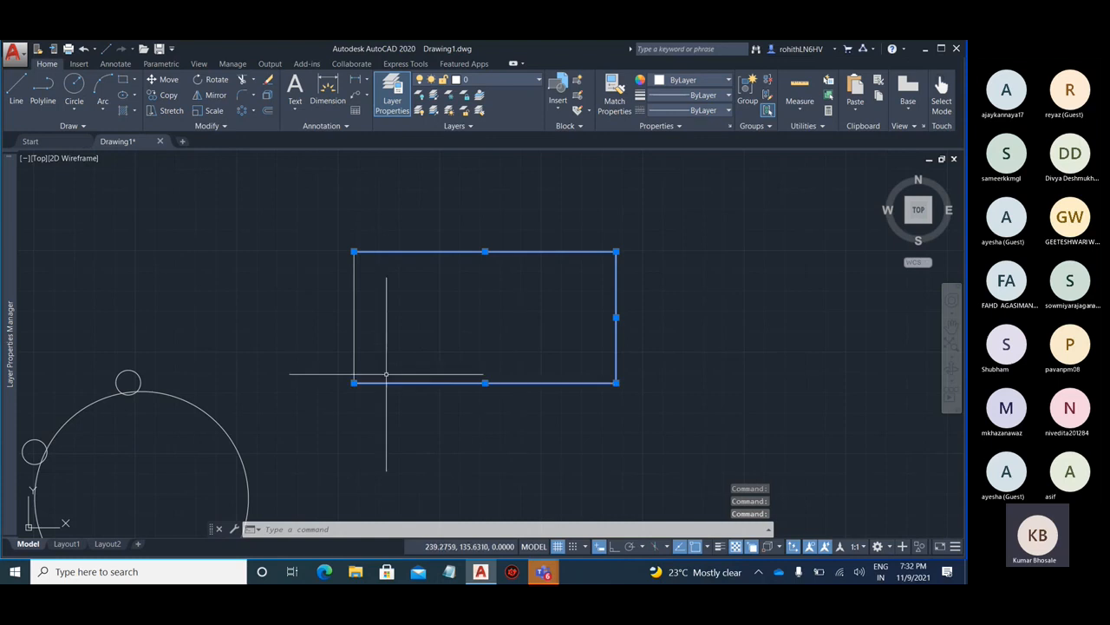
left_click(354, 344)
key("Escape")
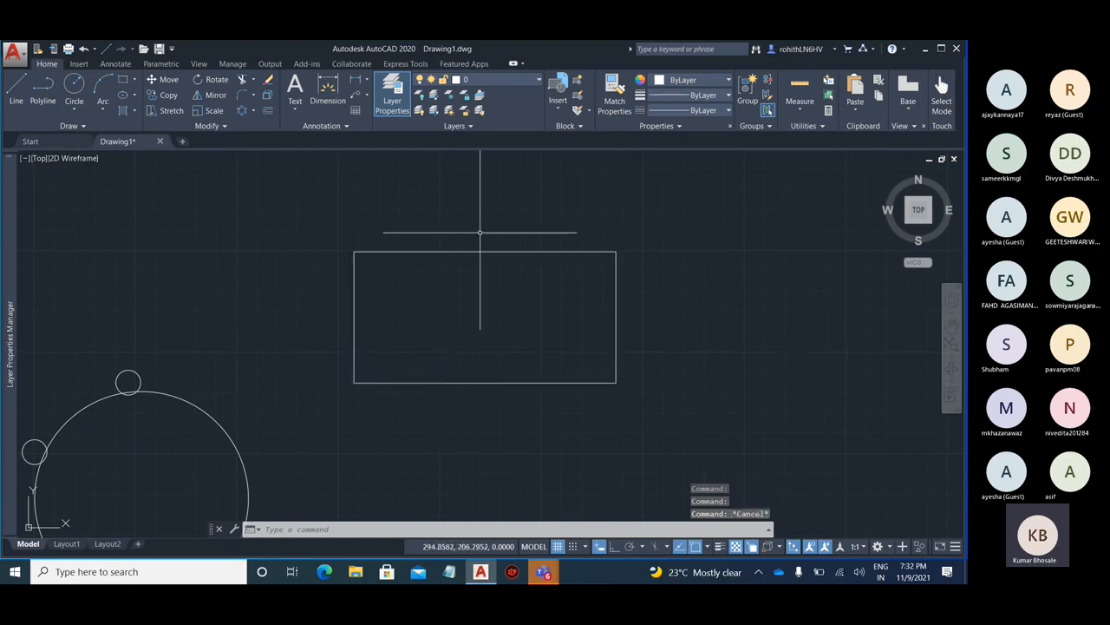
Join the rectangle's four lines into one polyline and select it to check the result
left_click(703, 424)
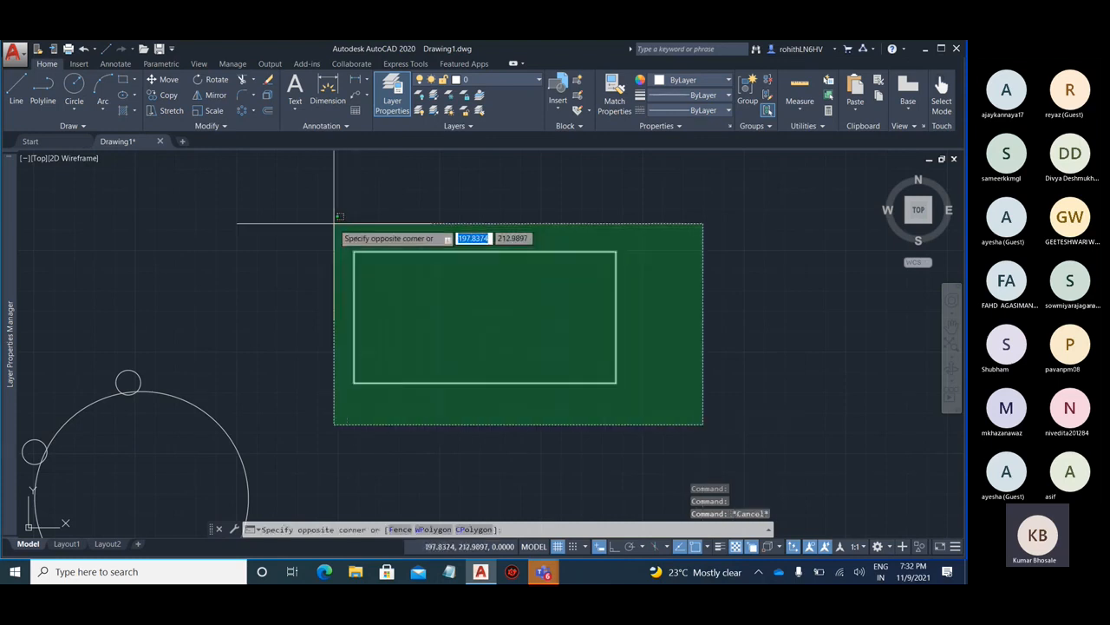
left_click(371, 225)
type("JOIN")
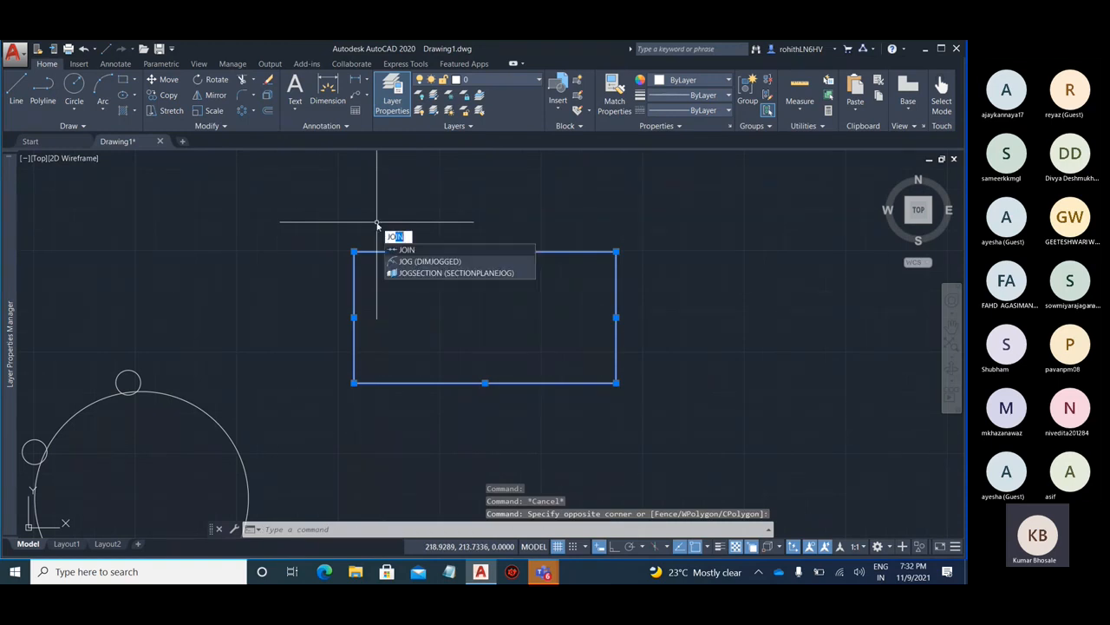
key("Return")
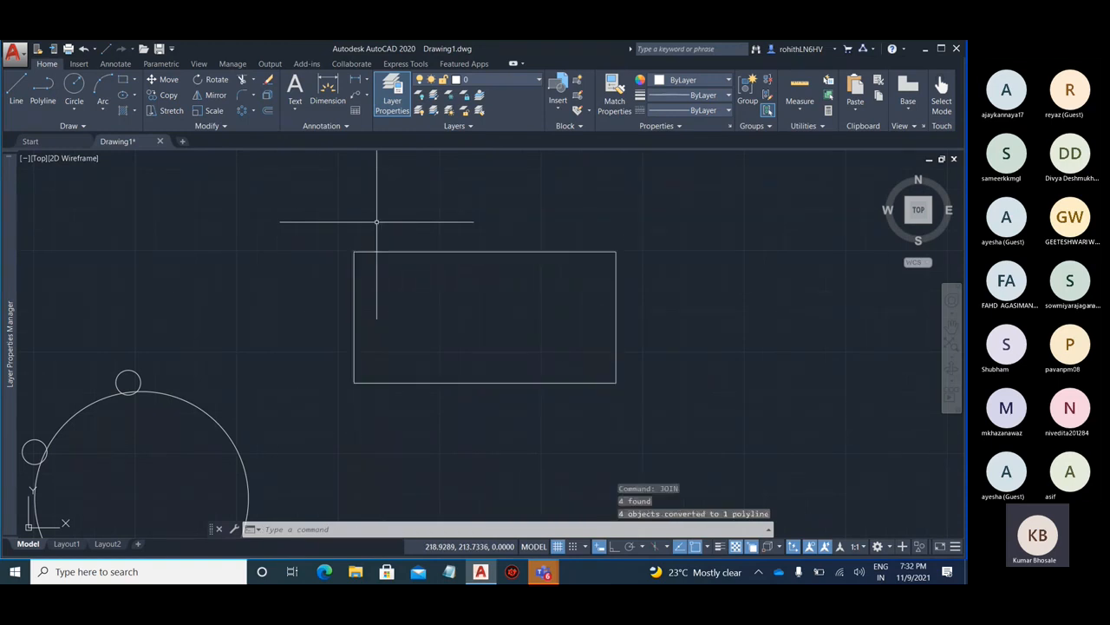
left_click(615, 292)
scroll(682, 293, "up", 2)
scroll(671, 267, "down", 5)
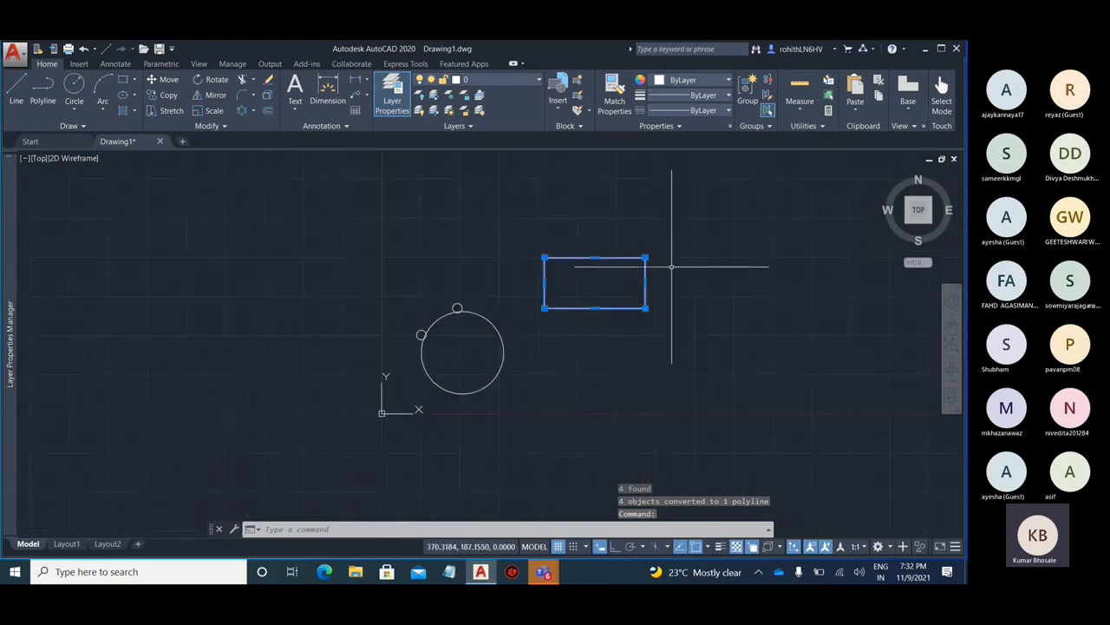
scroll(670, 268, "up", 4)
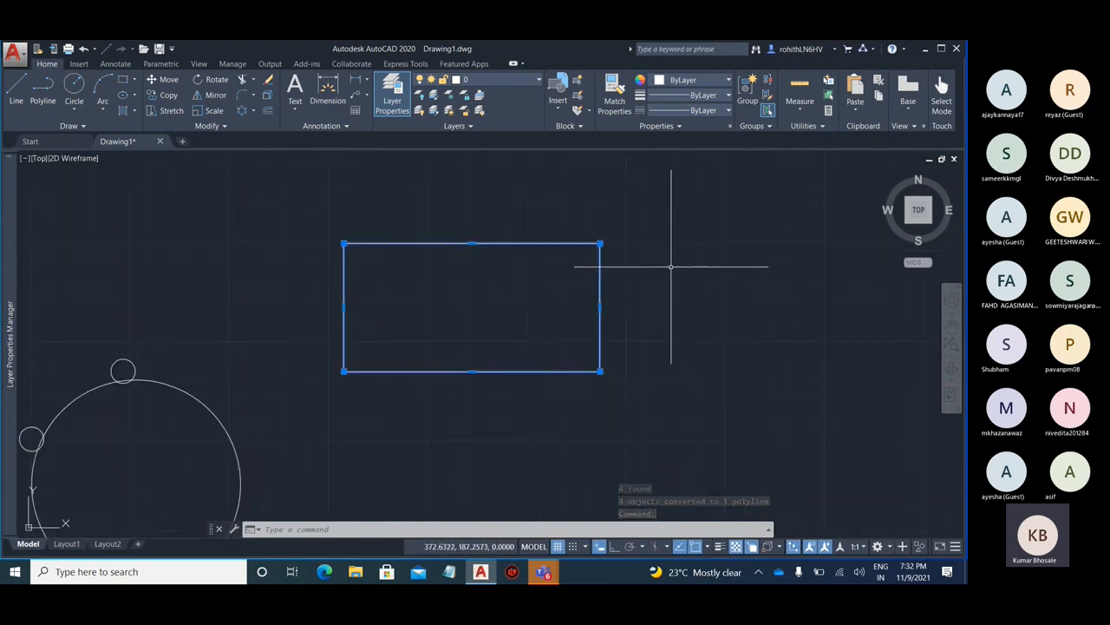
scroll(556, 298, "up", 2)
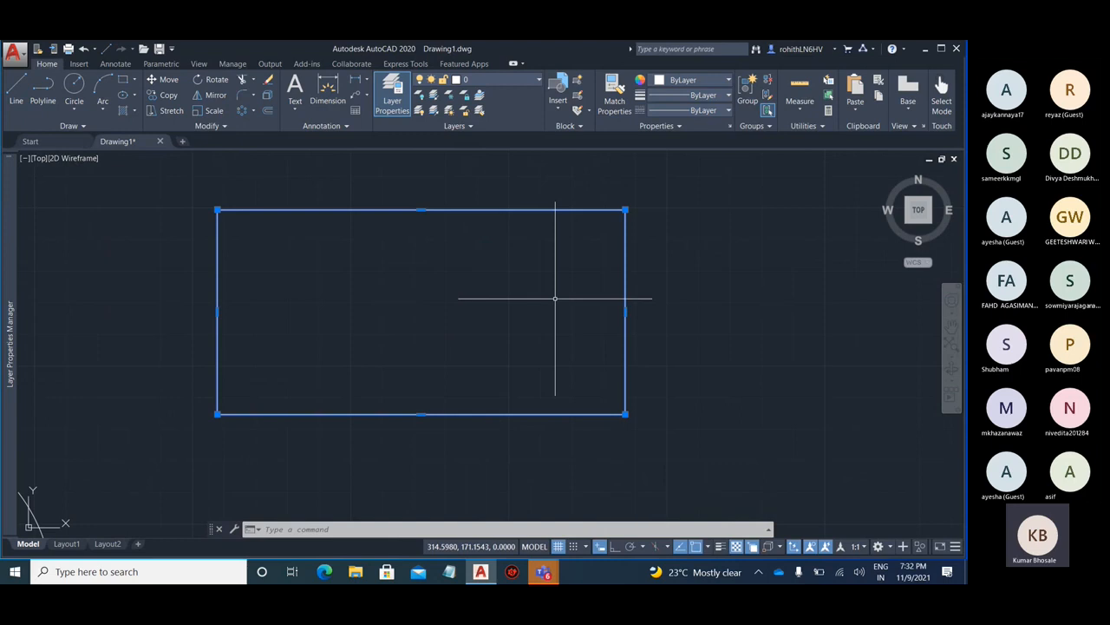
Draw a closed irregular four-sided outline from separate lines in the empty area above the large circle
scroll(555, 298, "down", 4)
left_click(16, 91)
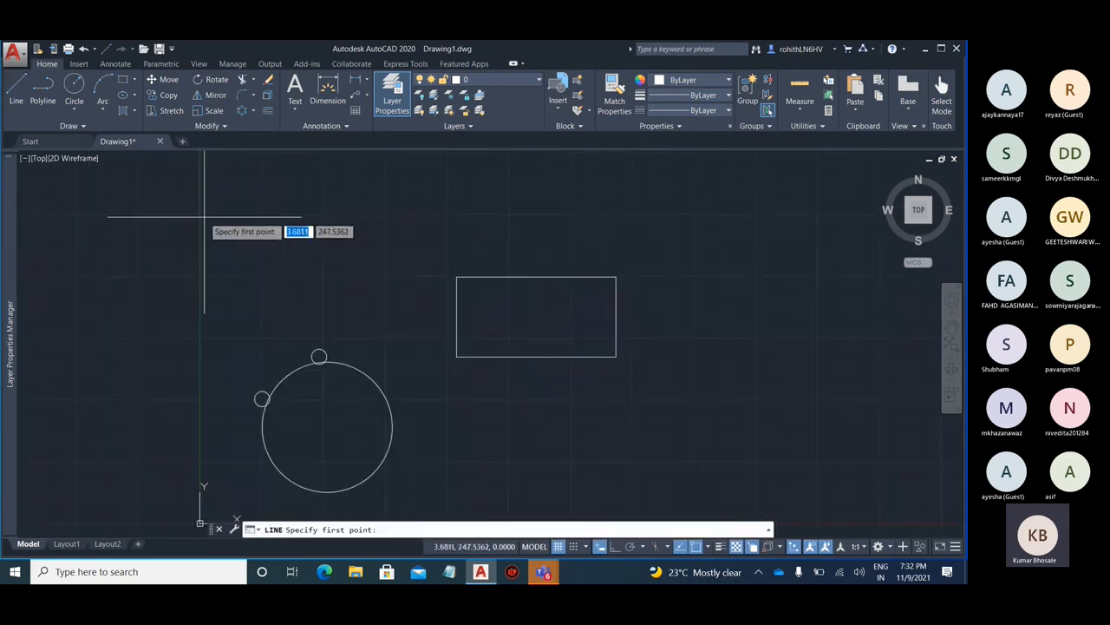
left_click(204, 217)
left_click(349, 183)
left_click(382, 276)
left_click(233, 276)
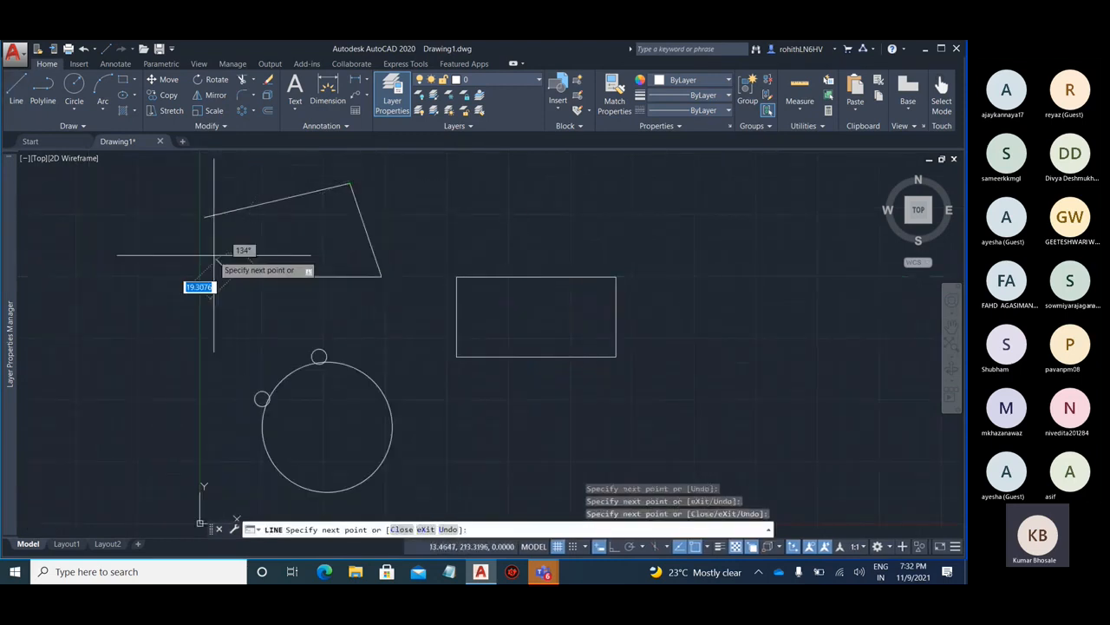
left_click(204, 217)
key("Escape")
middle_click_drag(248, 240, 356, 315)
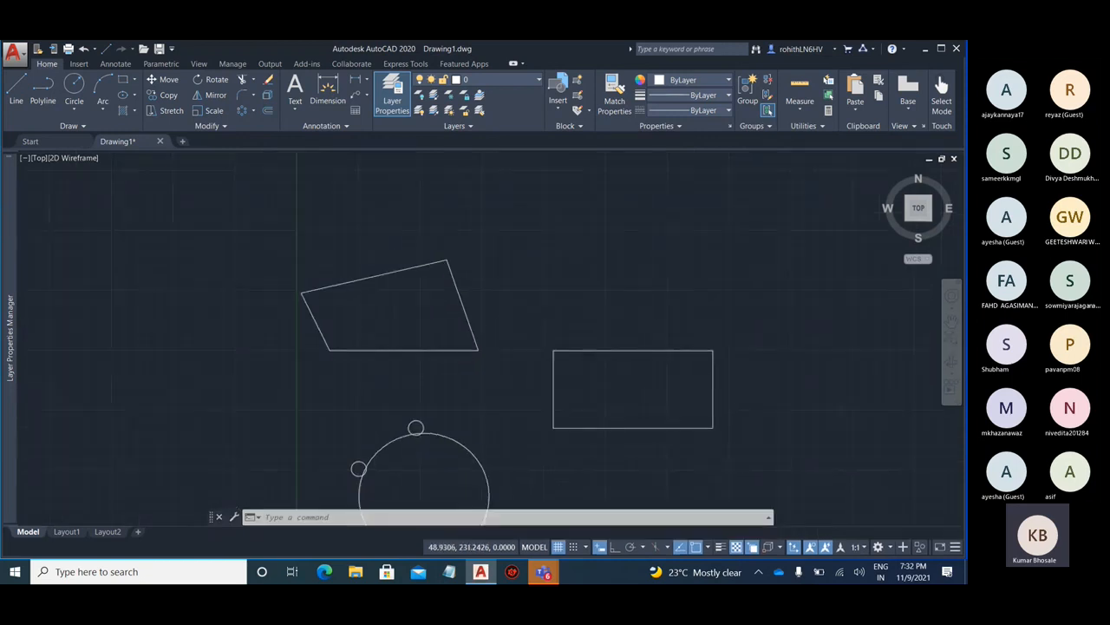
Join the four lines of the irregular outline into one polyline and select it to check the result
scroll(320, 291, "up", 2)
scroll(320, 292, "up", 2)
scroll(411, 298, "down", 4)
scroll(413, 296, "up", 2)
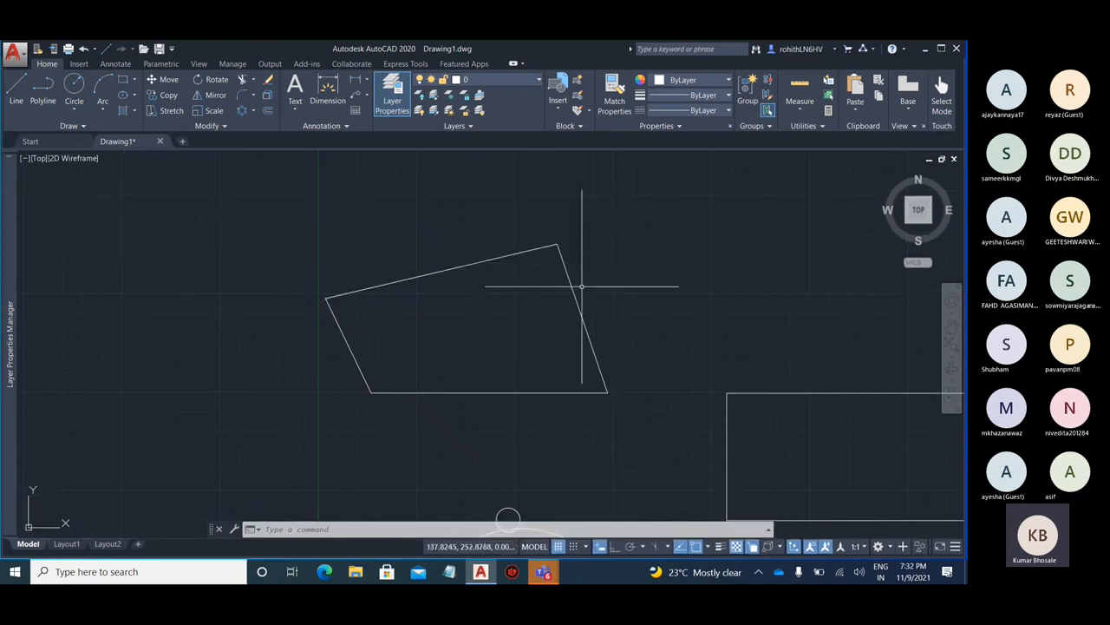
left_click(640, 433)
left_click(240, 251)
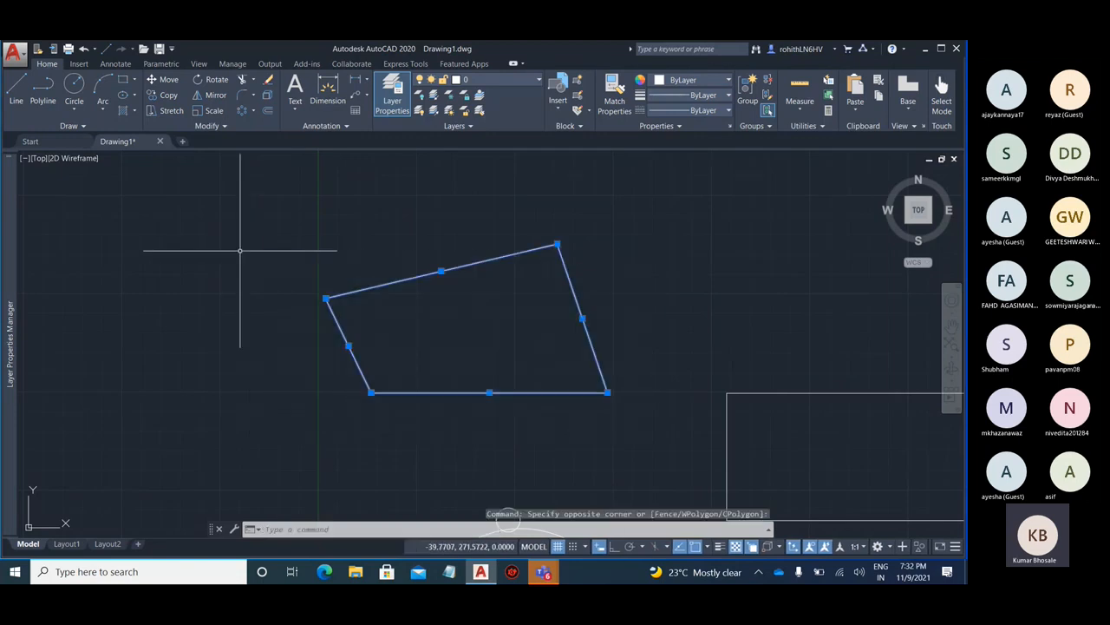
type("j")
key("Return")
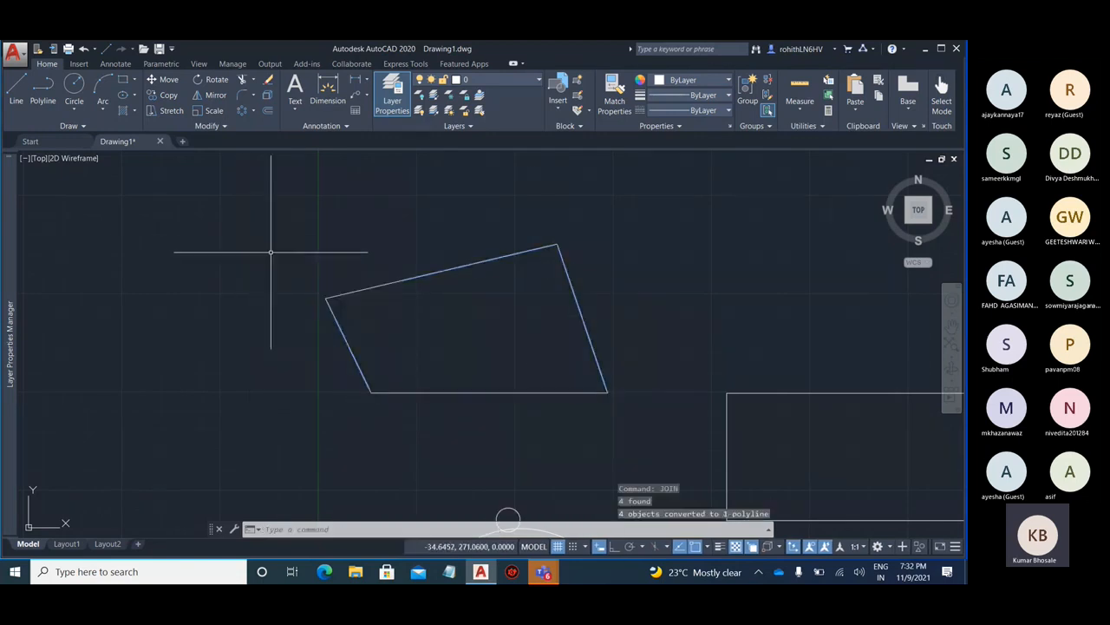
left_click(473, 264)
Try to join the two small circles on the large circle's edge together with the selected four-sided polyline
scroll(597, 248, "down", 6)
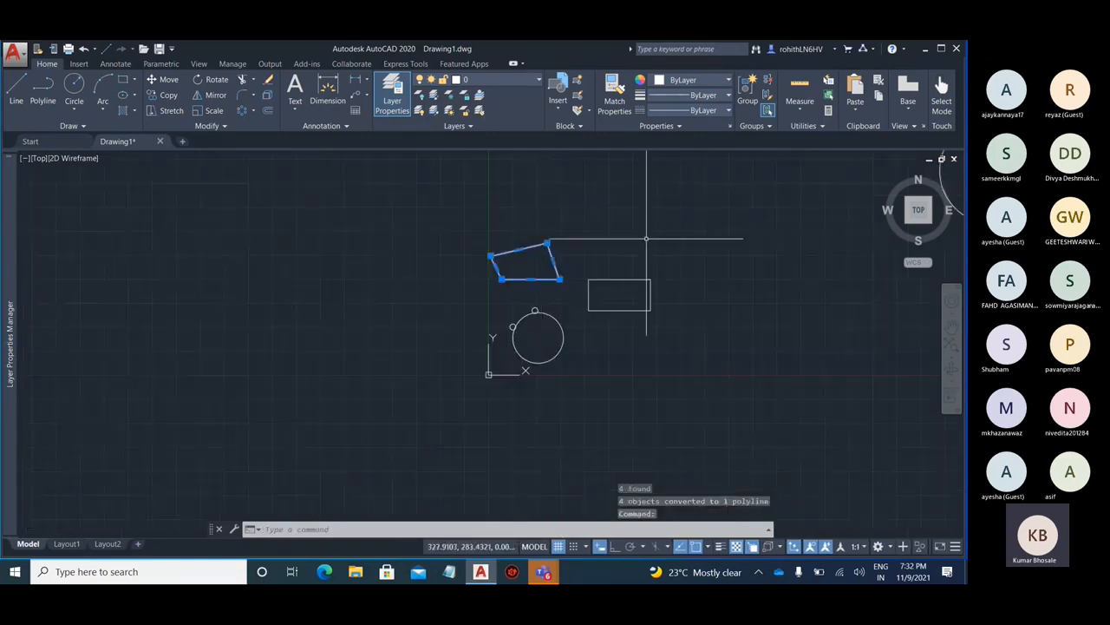
middle_click_drag(671, 229, 484, 243)
scroll(373, 382, "up", 8)
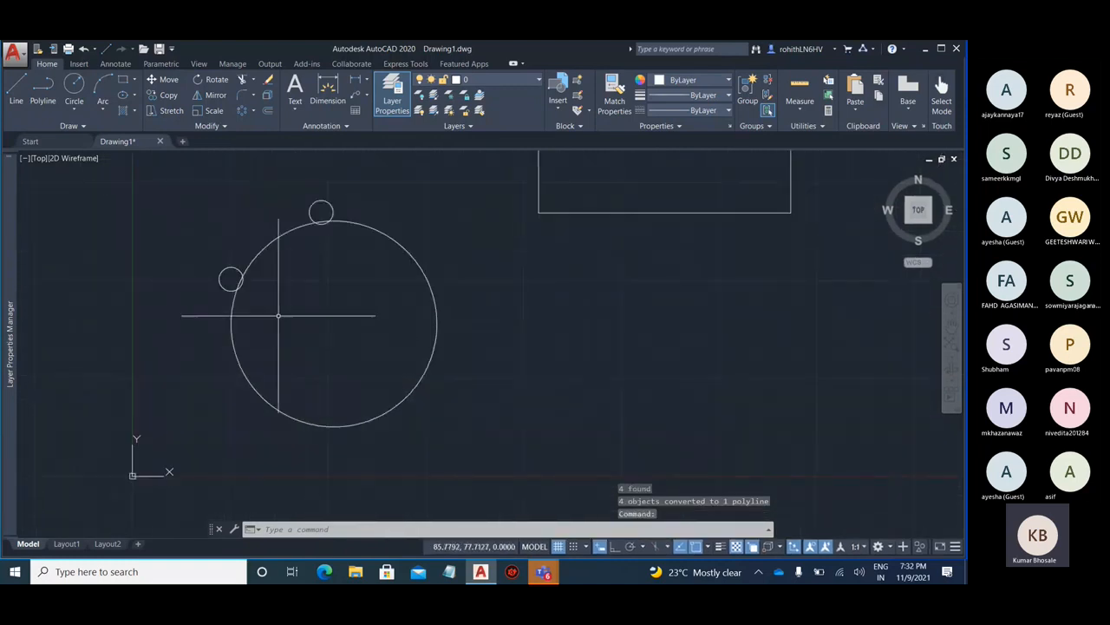
left_click(231, 268)
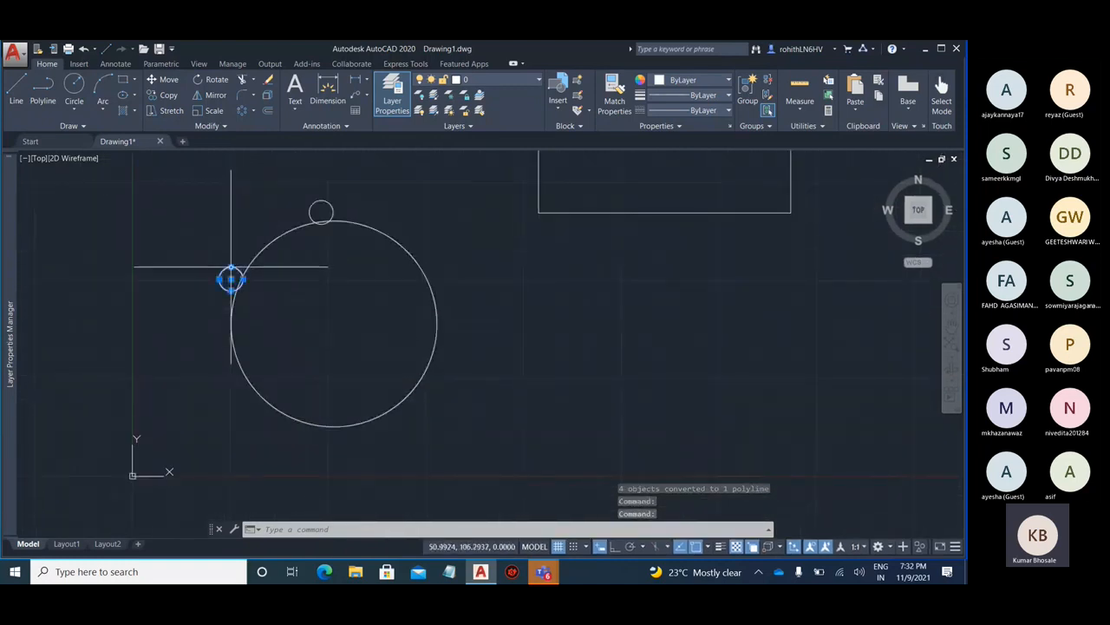
left_click(314, 200)
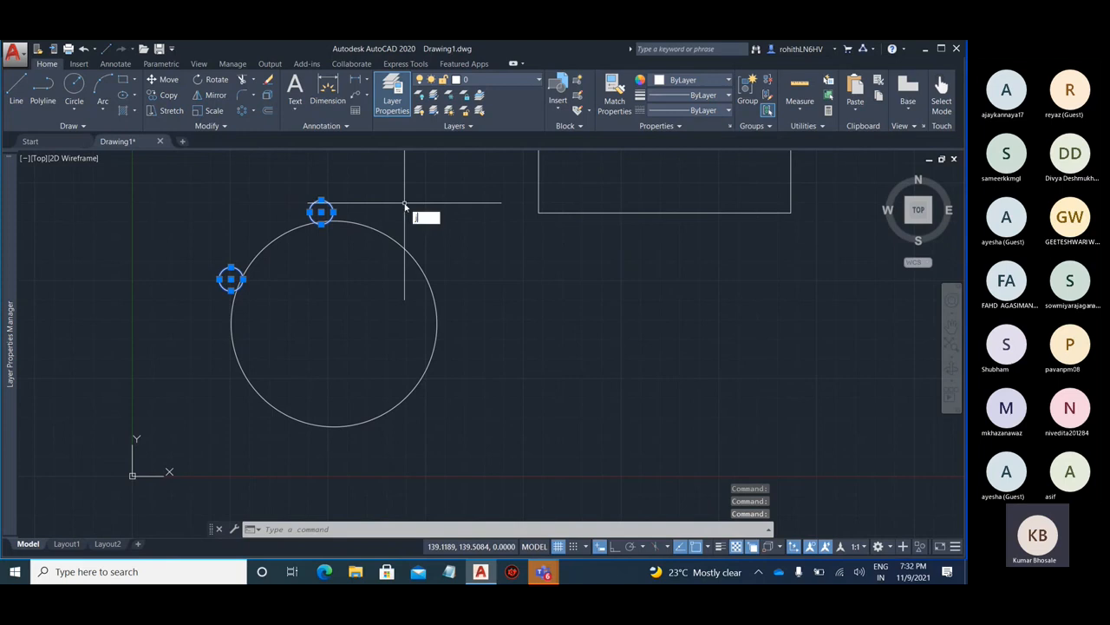
key("Return")
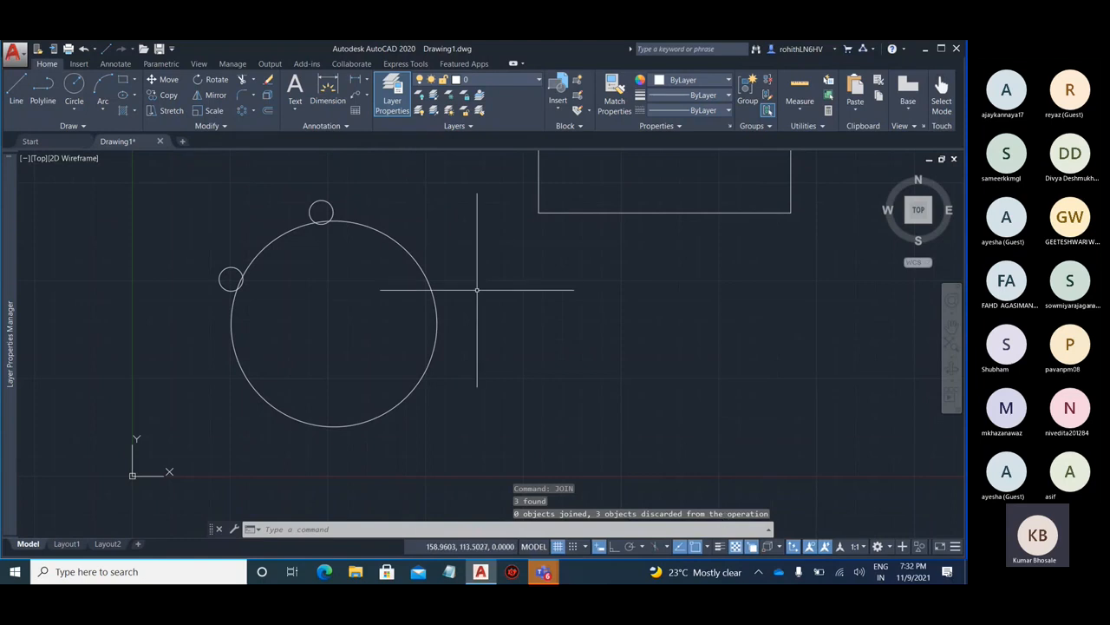
scroll(474, 343, "down", 4)
key("Escape")
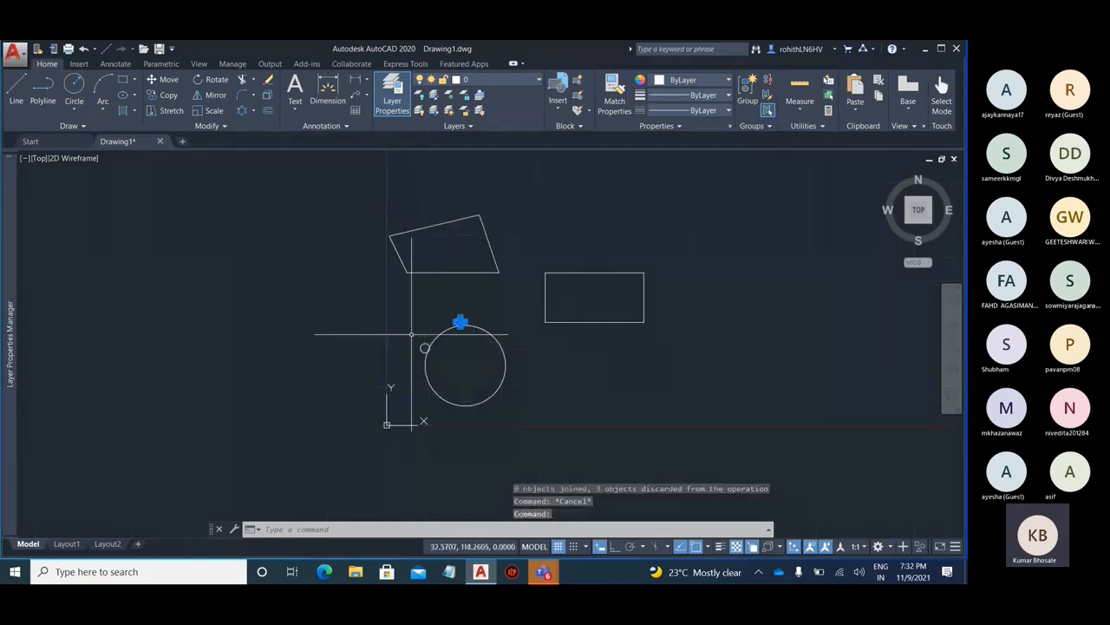
Try to join only the two small circles on the large circle's edge
left_click(421, 346)
type("jpo")
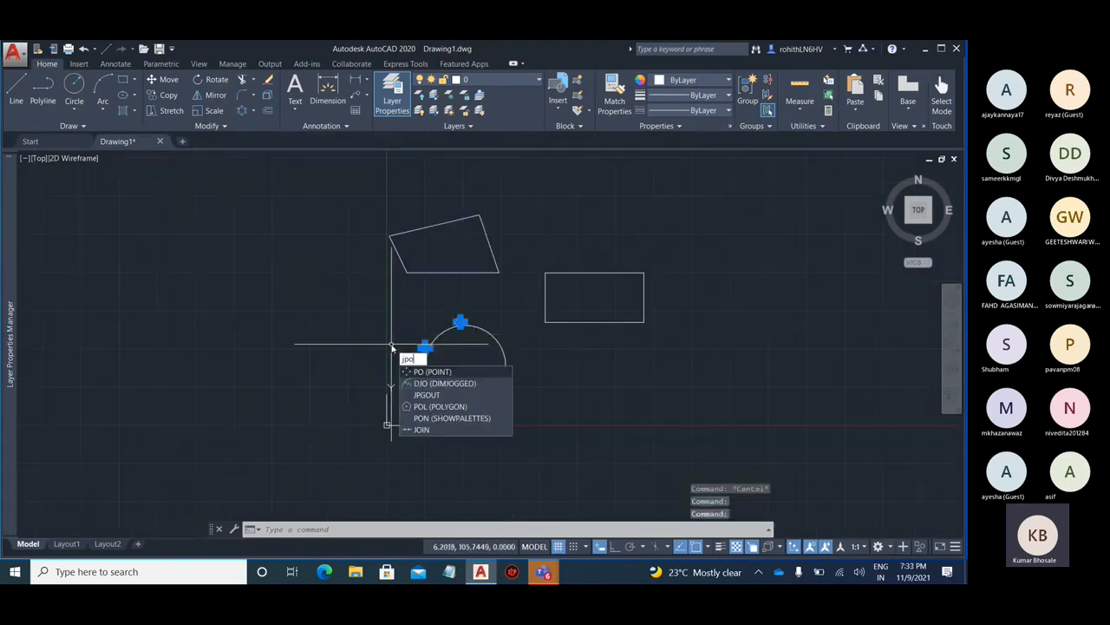
key("BackSpace")
key("BackSpace")
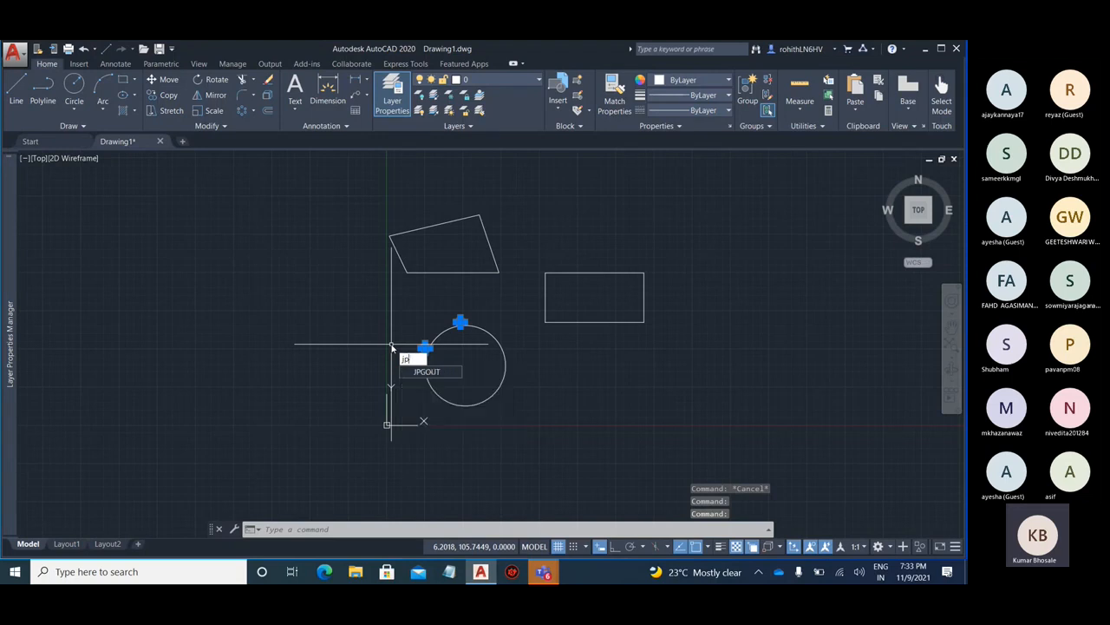
type("oin")
key("Return")
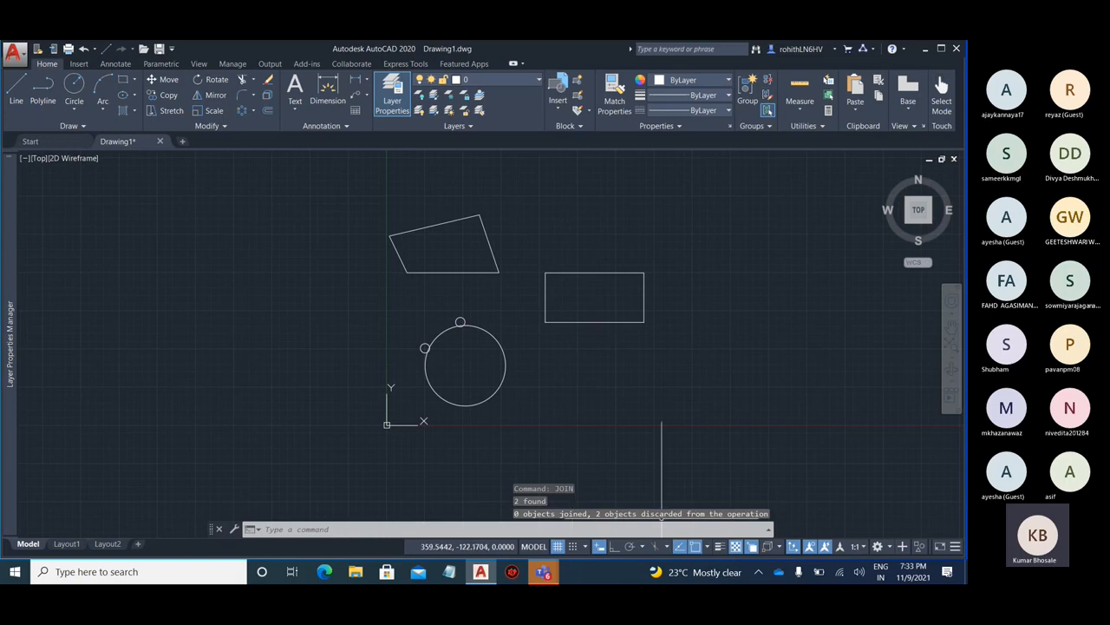
Delete both small circles from the large circle's edge
scroll(447, 330, "up", 5)
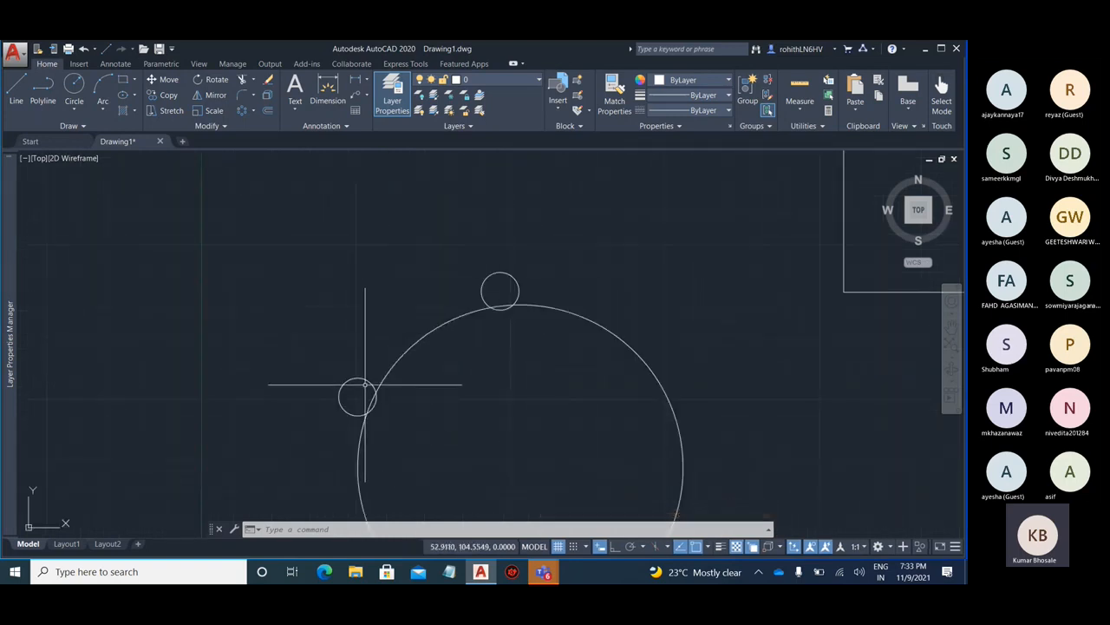
scroll(374, 347, "down", 4)
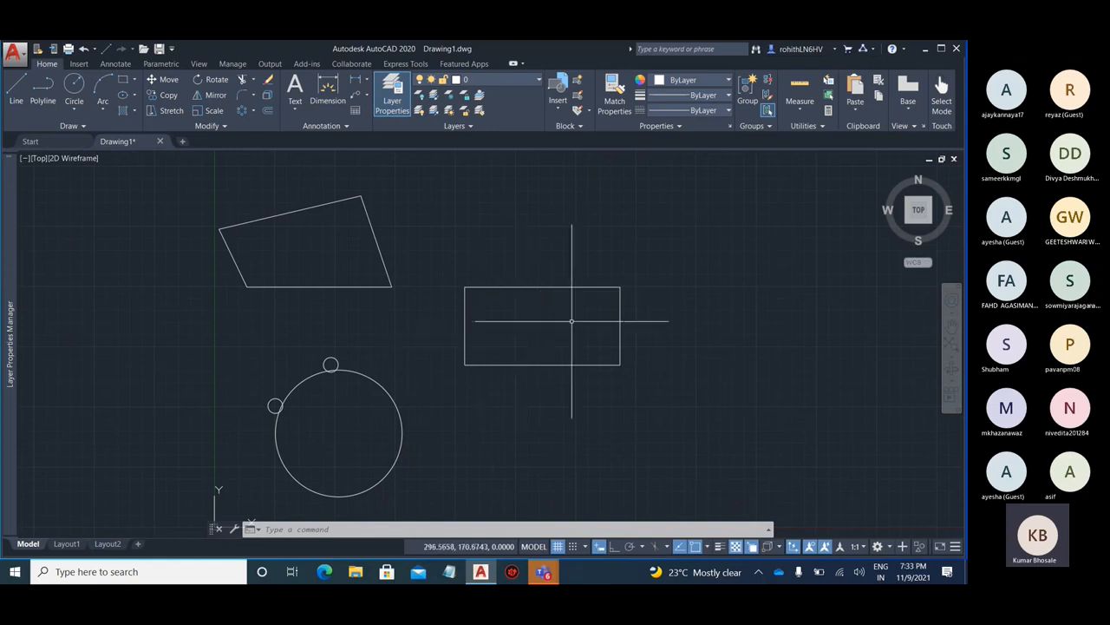
scroll(255, 405, "up", 3)
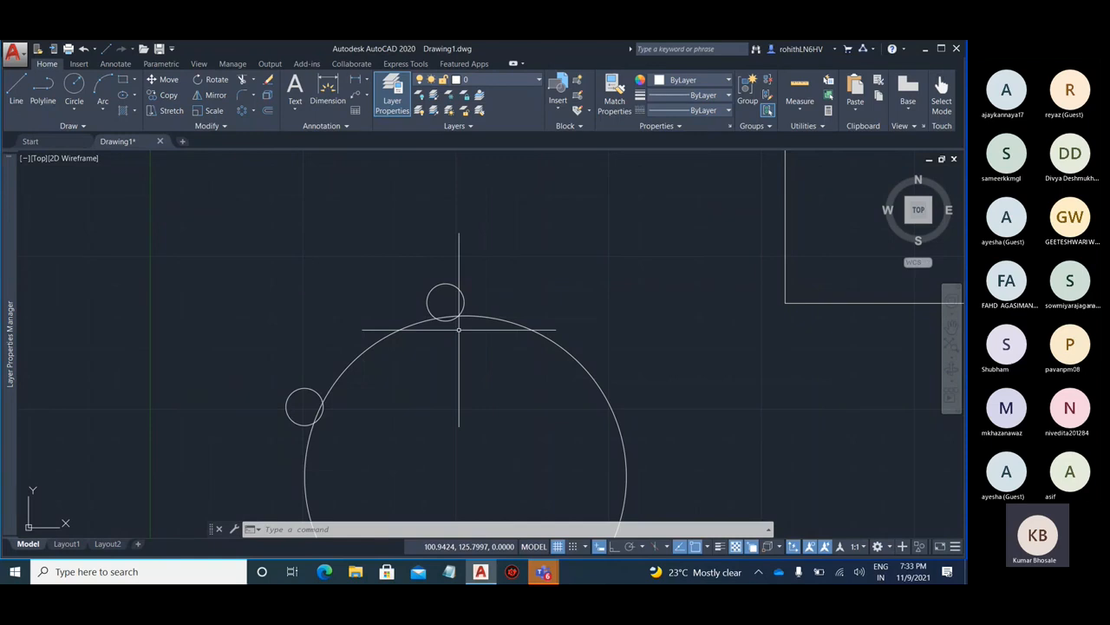
left_click(297, 387)
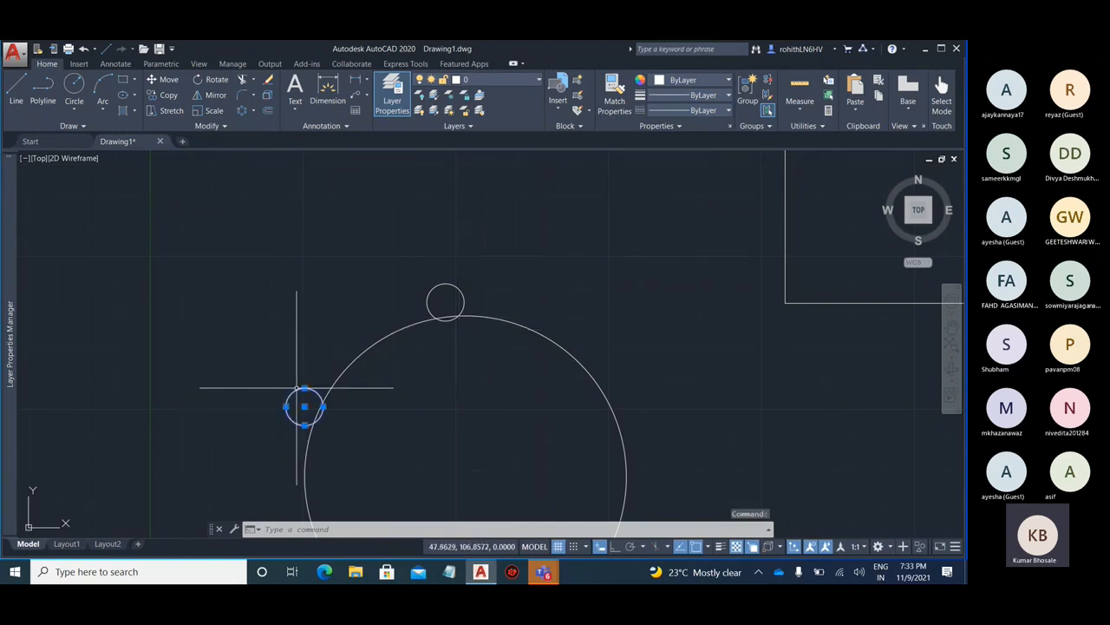
key("Delete")
left_click(445, 284)
key("Delete")
Offset the rectangle outward by a distance of 20 and end the Offset command
scroll(251, 303, "down", 2)
middle_click_drag(482, 250, 90, 332)
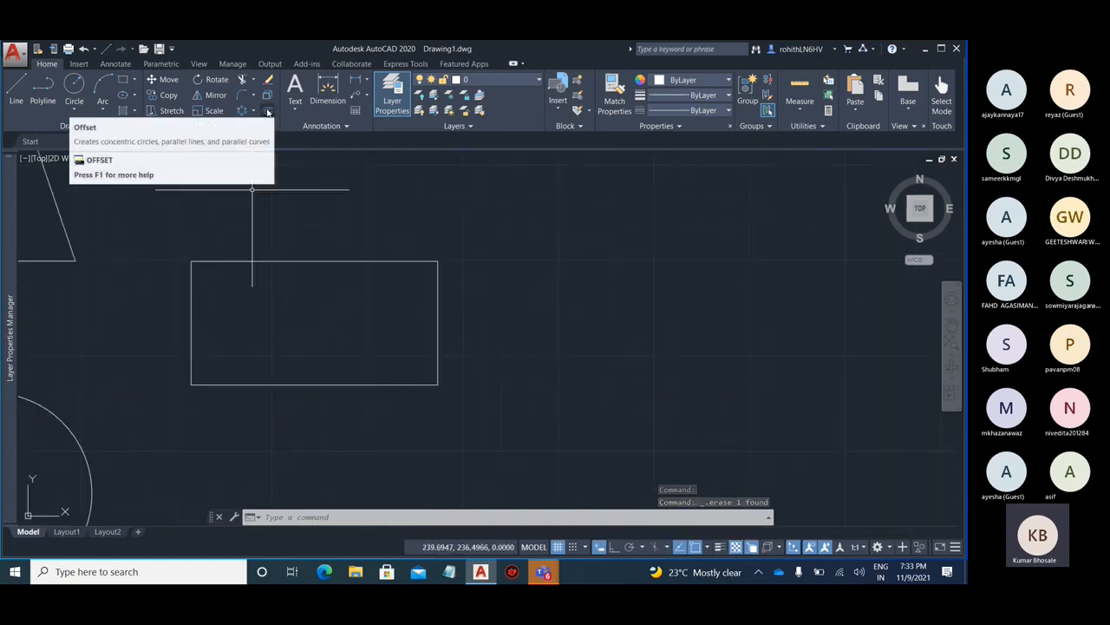
scroll(200, 327, "up", 2)
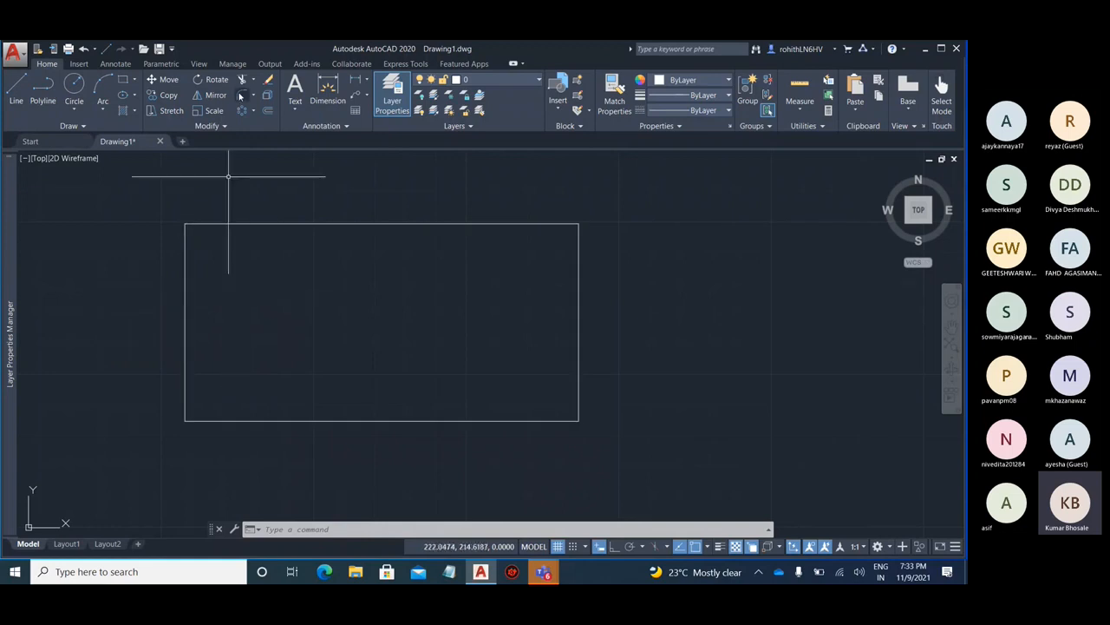
left_click(269, 111)
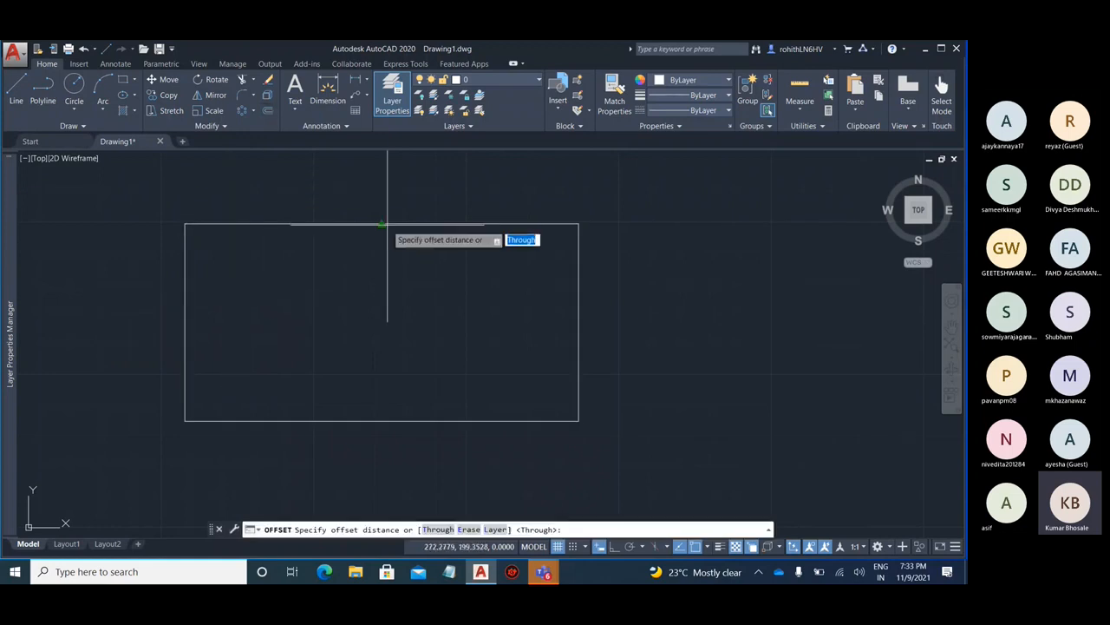
left_click(383, 225)
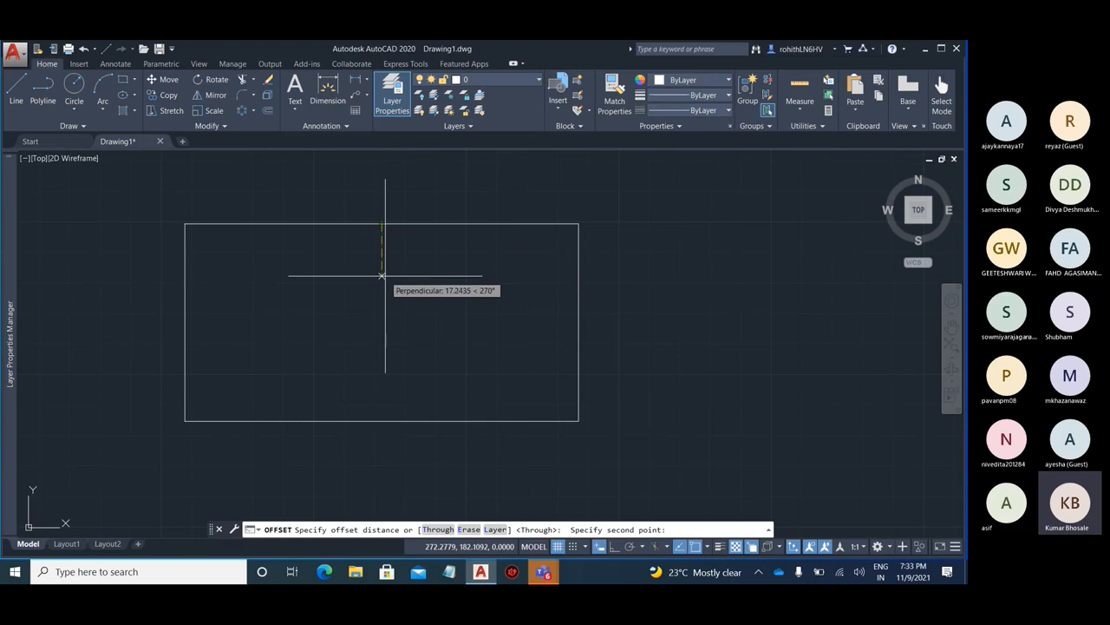
type("20")
key("Return")
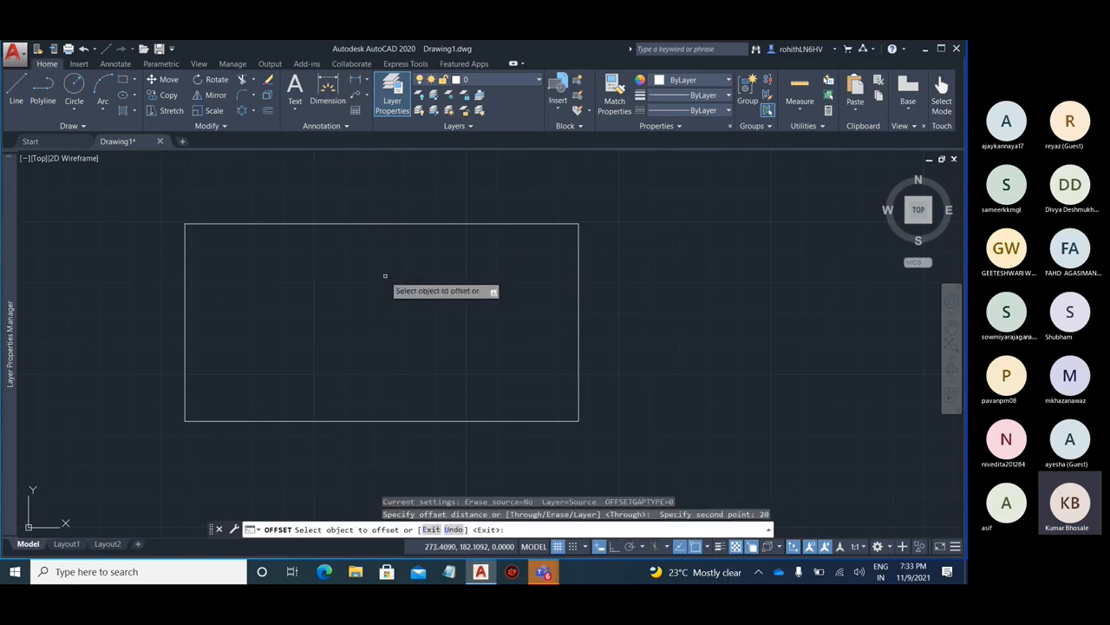
left_click(400, 224)
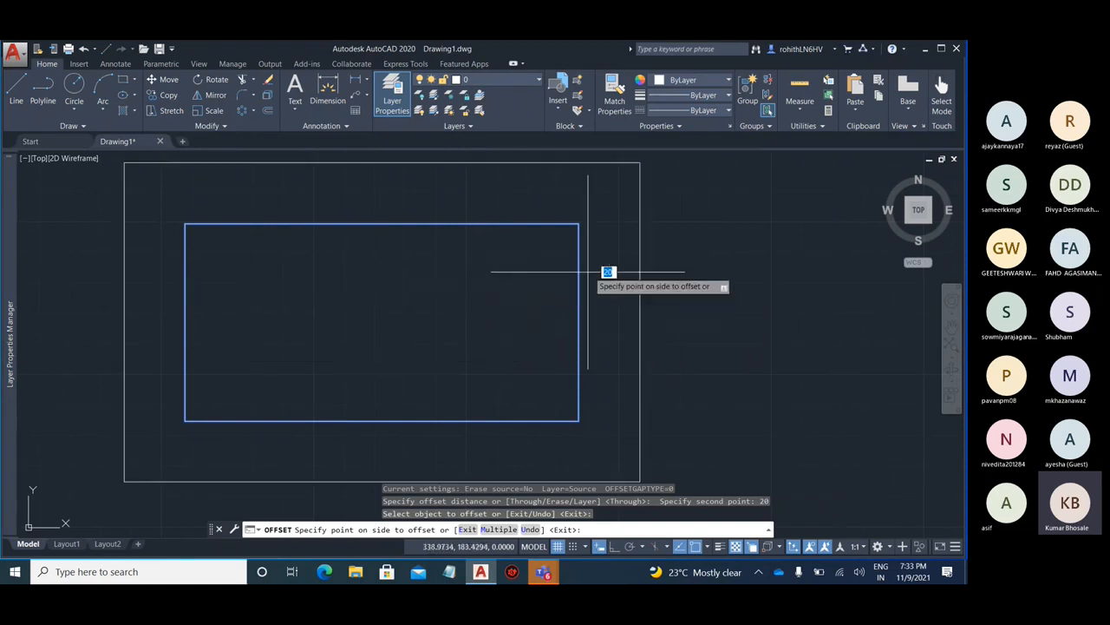
scroll(644, 266, "down", 4)
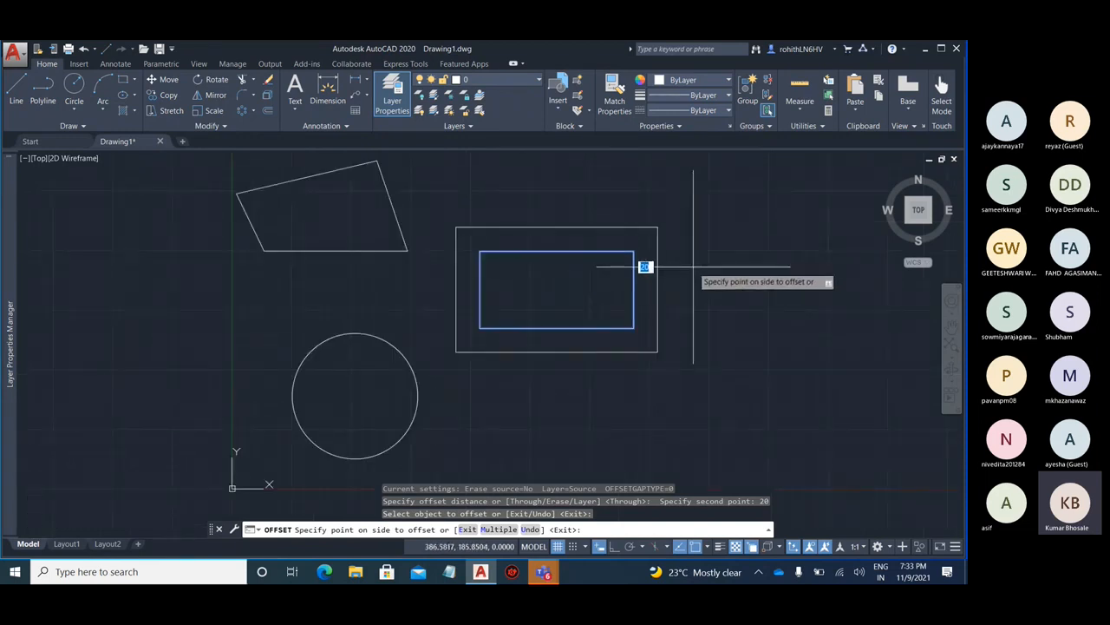
left_click(693, 266)
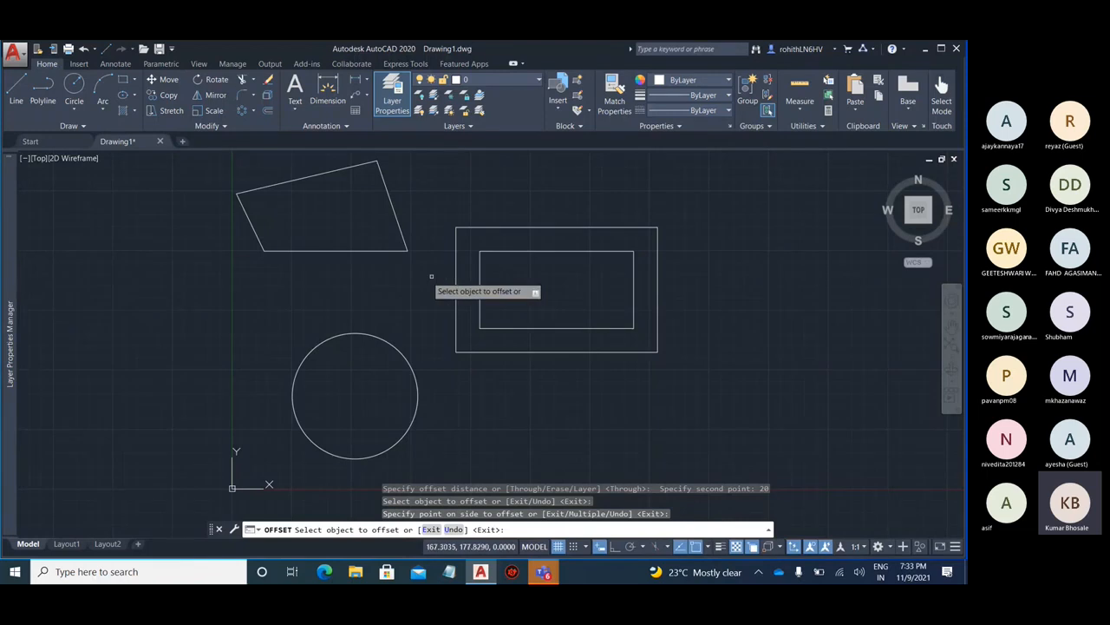
key("Escape")
Draw a single diagonal line rising to the right in the empty area below the offset rectangles
scroll(199, 212, "down", 4)
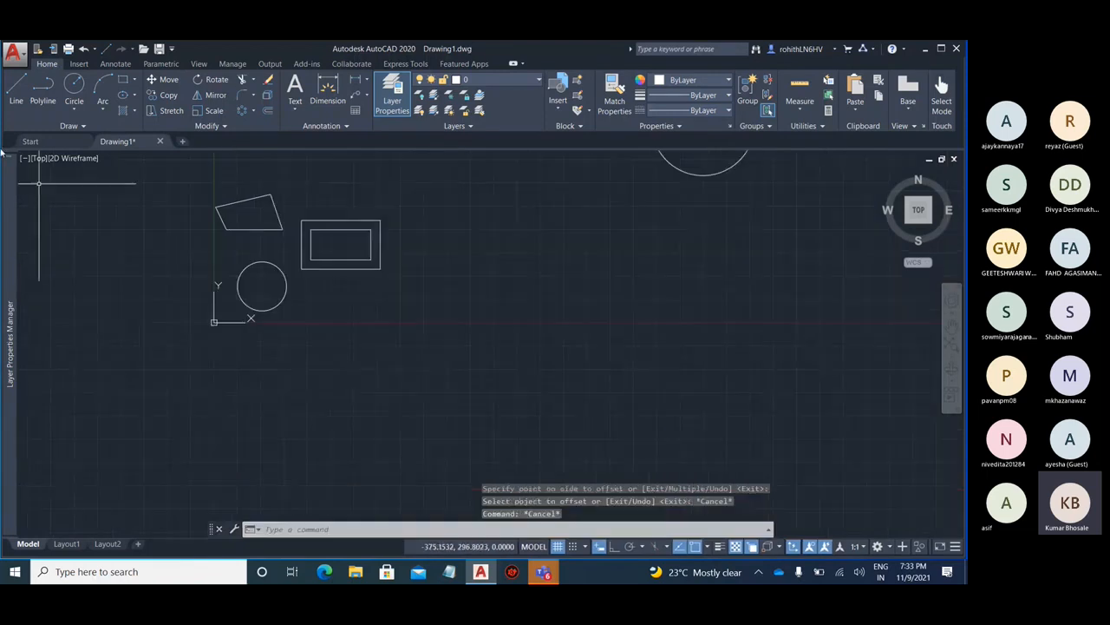
left_click(16, 91)
left_click(316, 332)
key("Escape")
key("Escape")
Offset the diagonal line by a distance of 100 toward its lower side, away from the rectangles
scroll(404, 311, "up", 3)
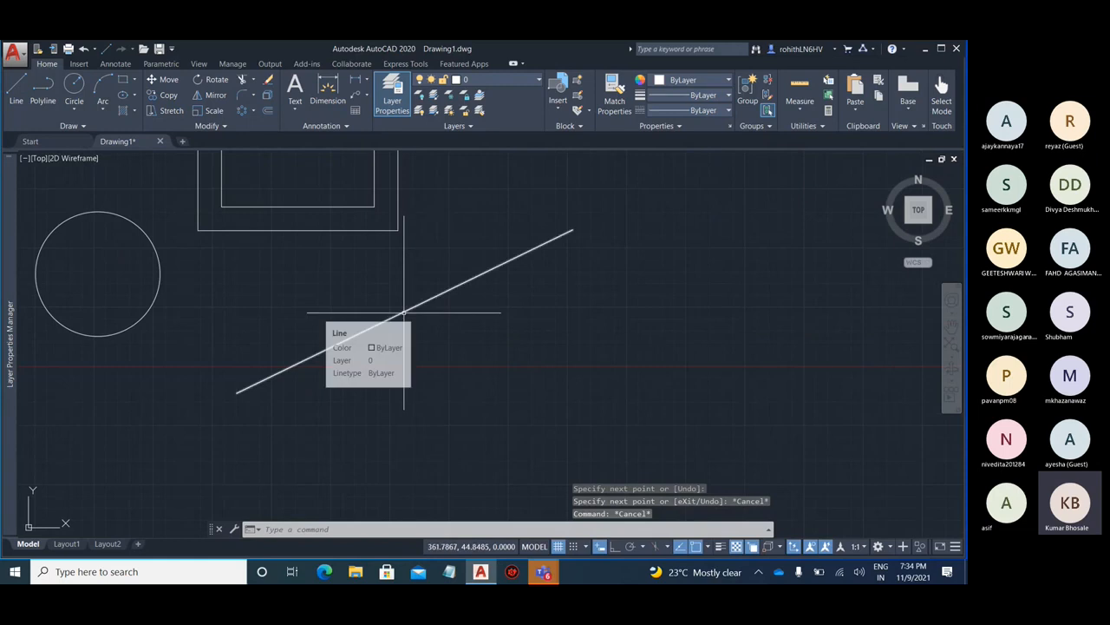
scroll(404, 251, "down", 2)
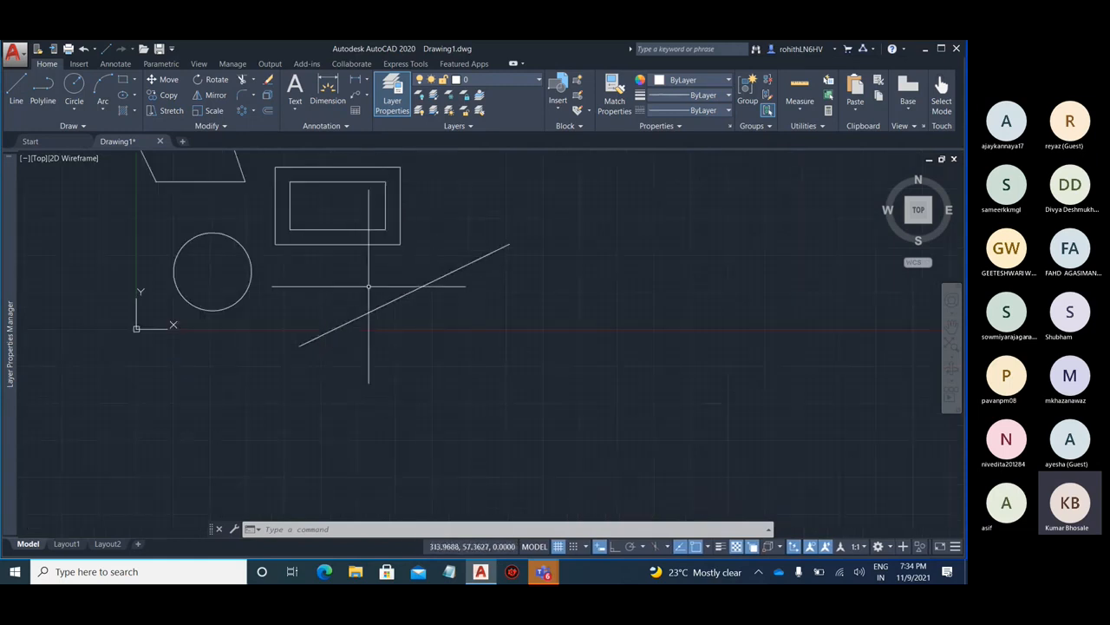
scroll(304, 285, "up", 2)
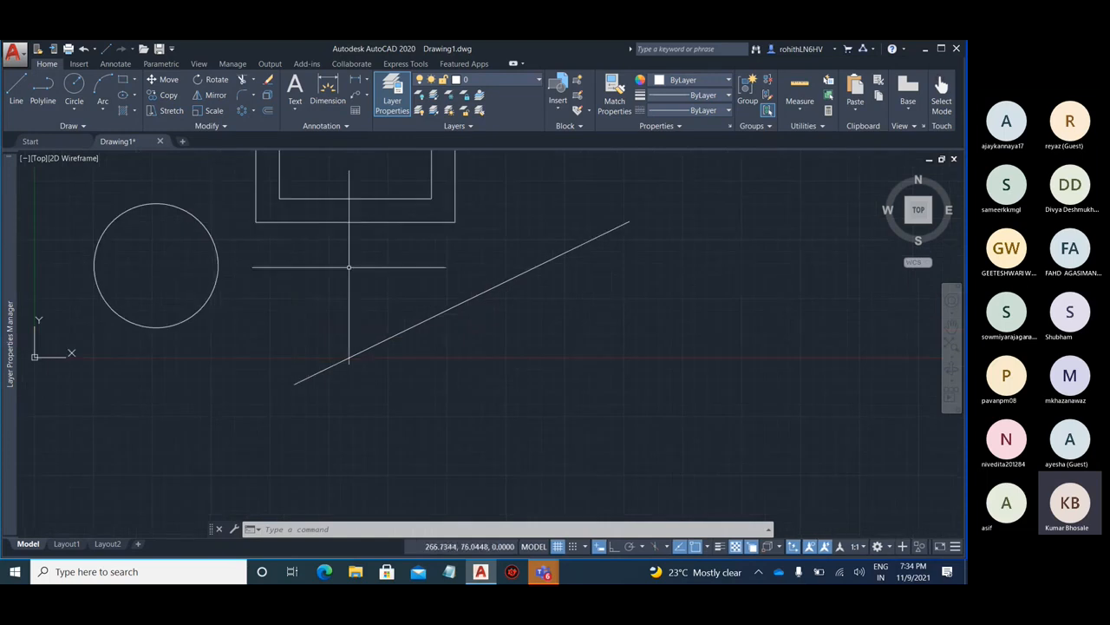
left_click(408, 330)
type("of")
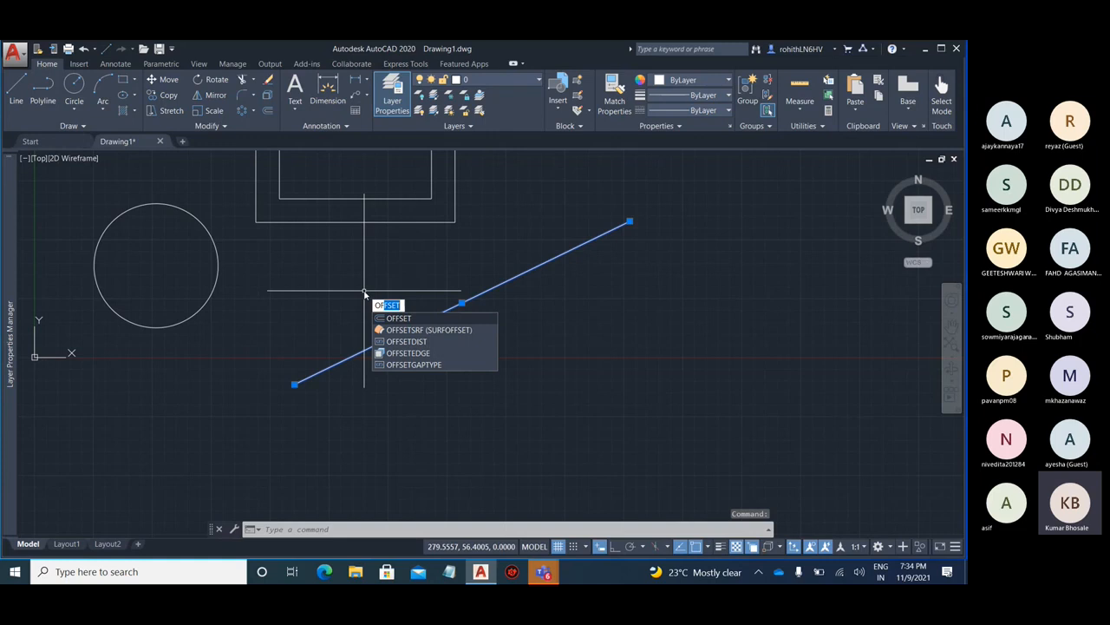
key("Return")
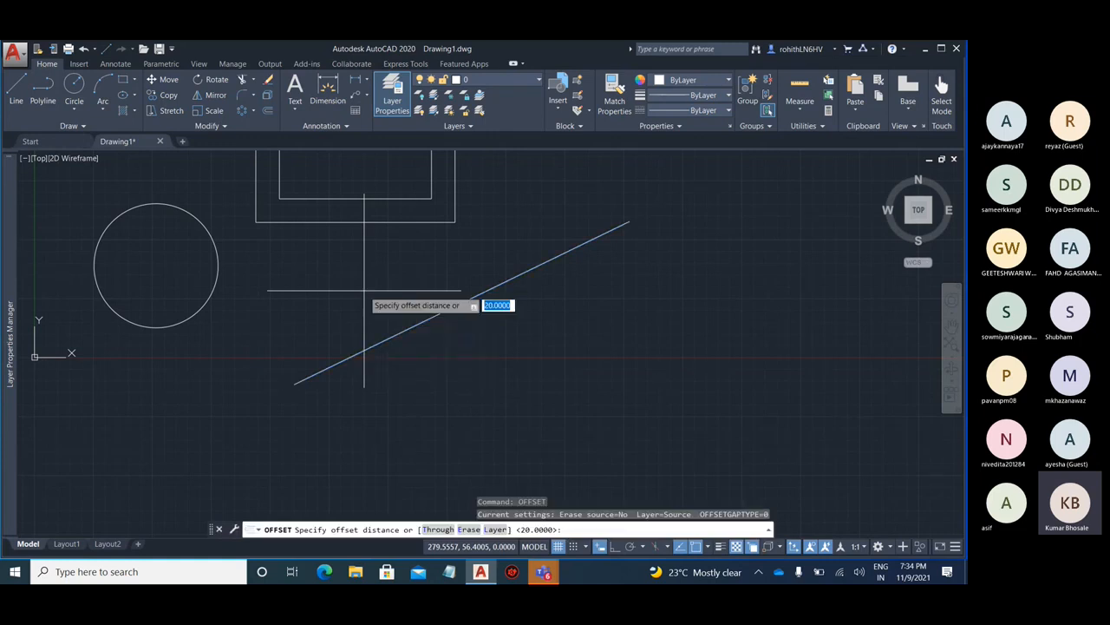
key("Return")
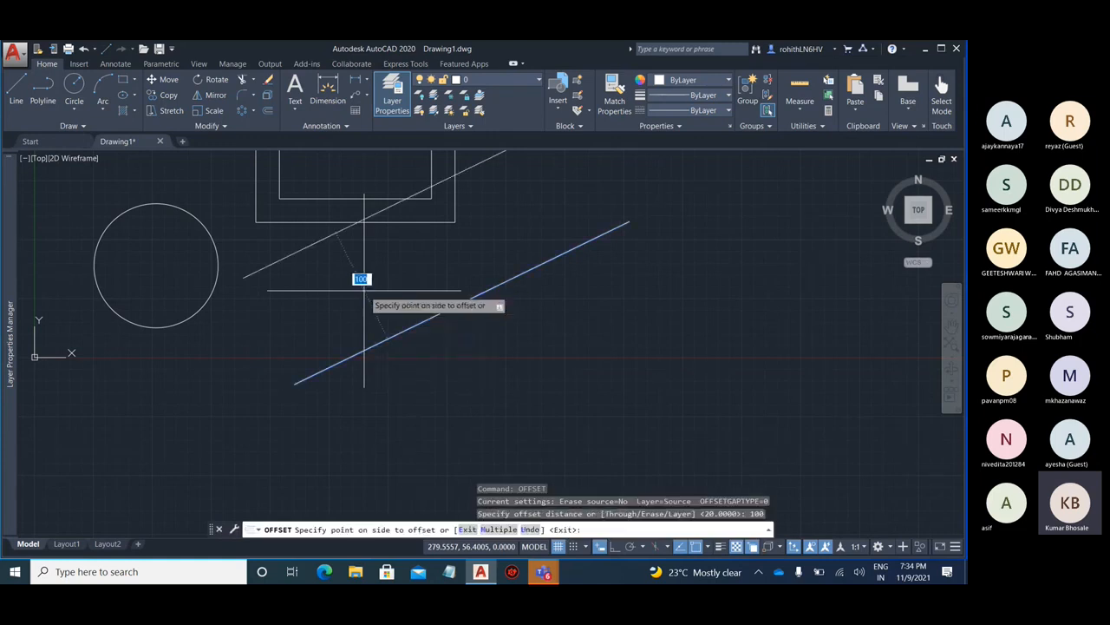
scroll(398, 263, "down", 5)
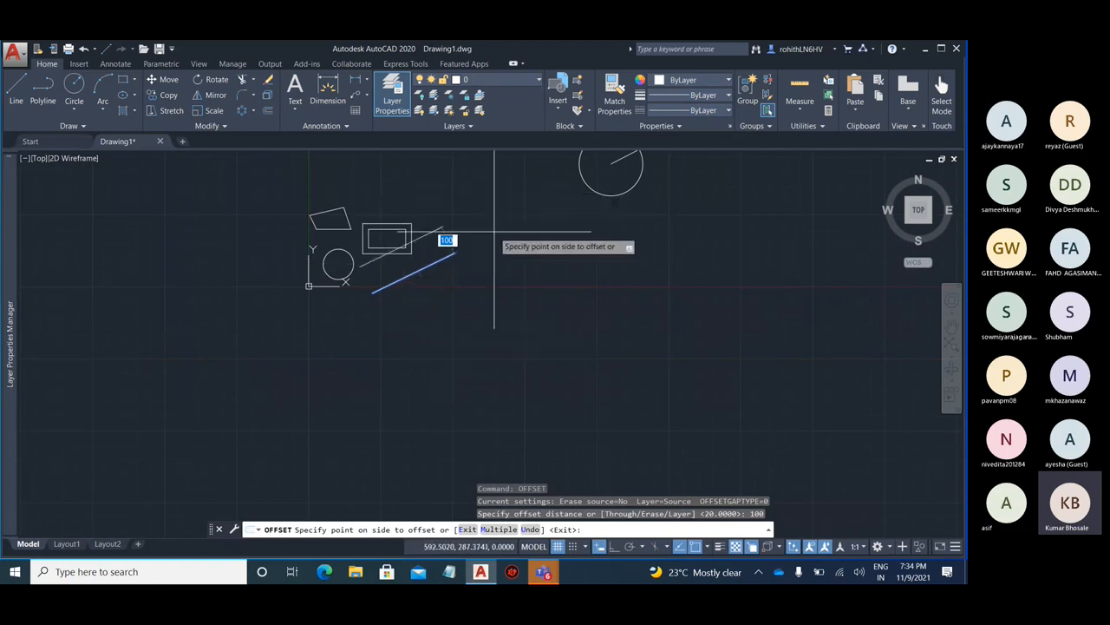
left_click(525, 312)
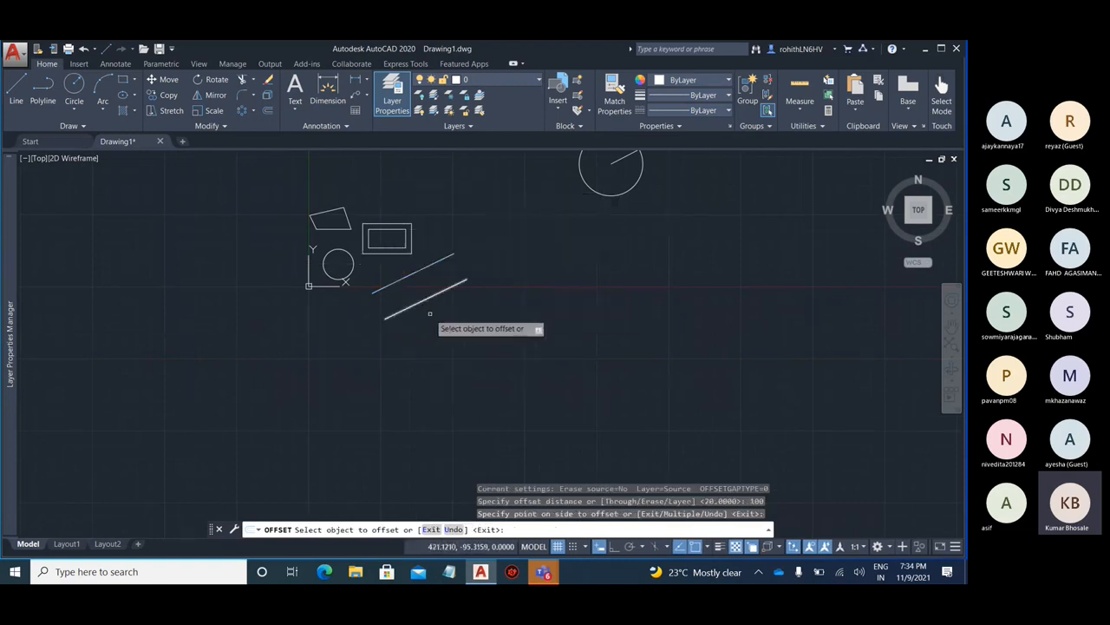
Offset the lower diagonal line repeatedly with the Multiple option at 100 spacing to build a descending row of parallel copies
scroll(433, 319, "up", 5)
scroll(460, 352, "down", 5)
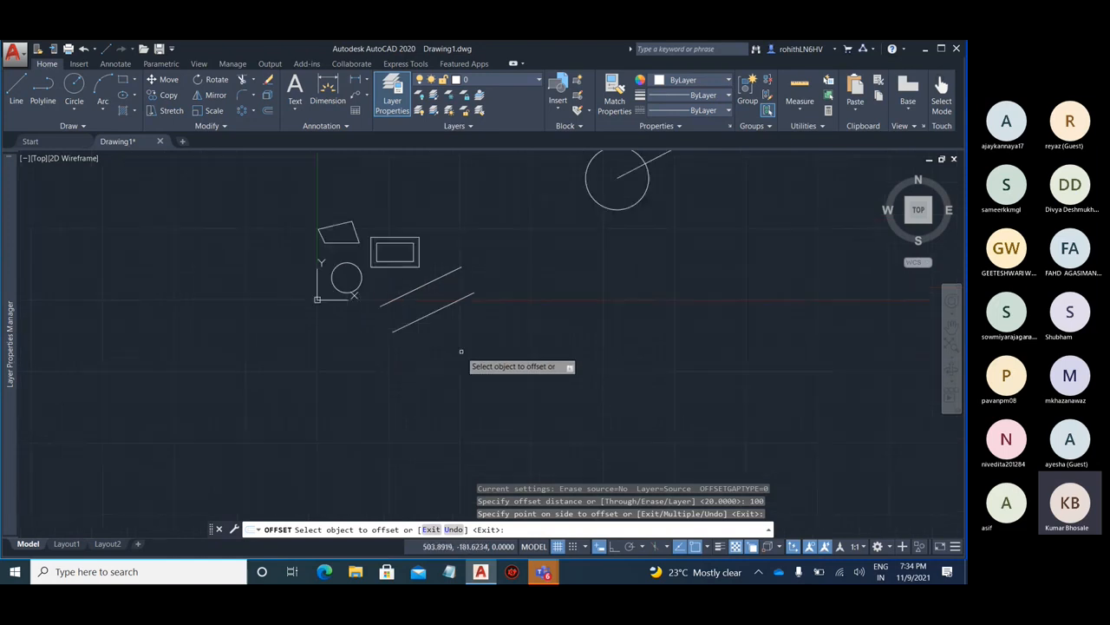
left_click(438, 308)
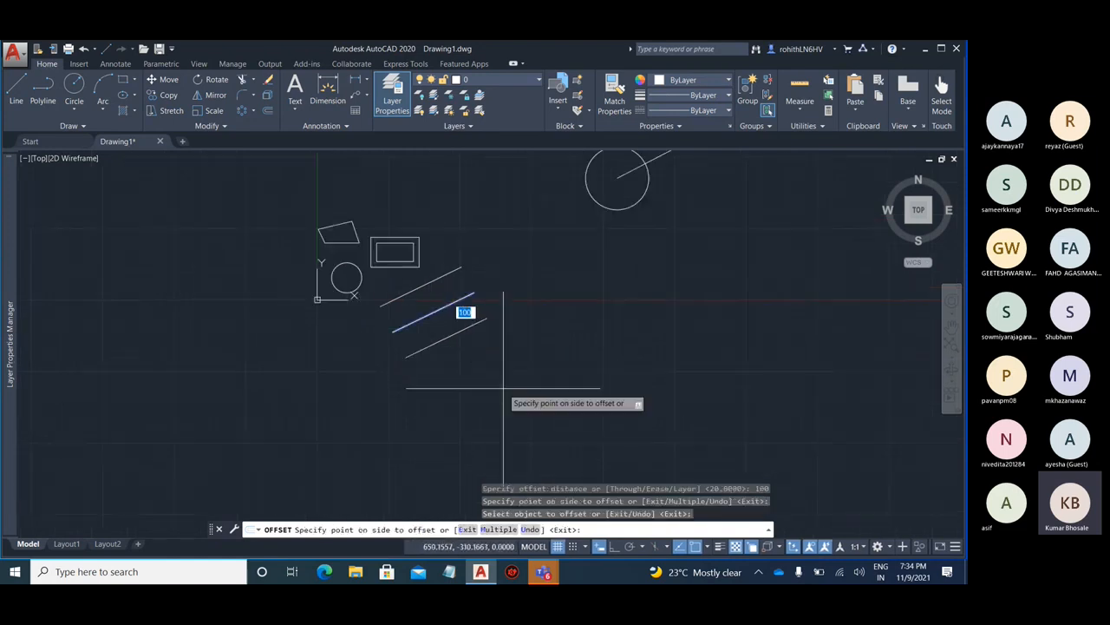
left_click(499, 528)
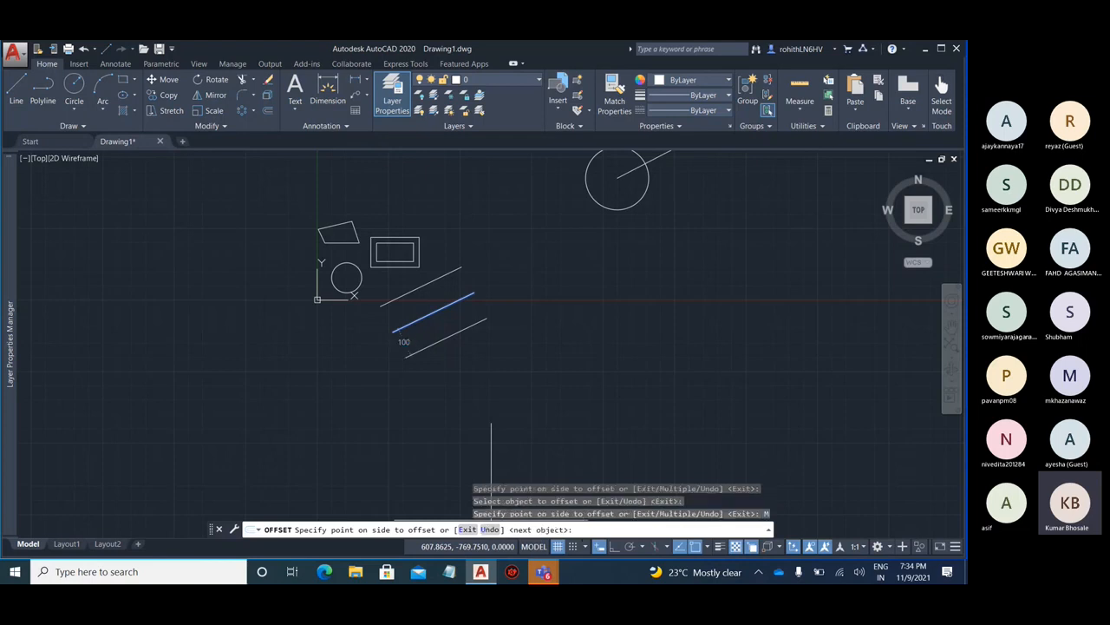
left_click(544, 373)
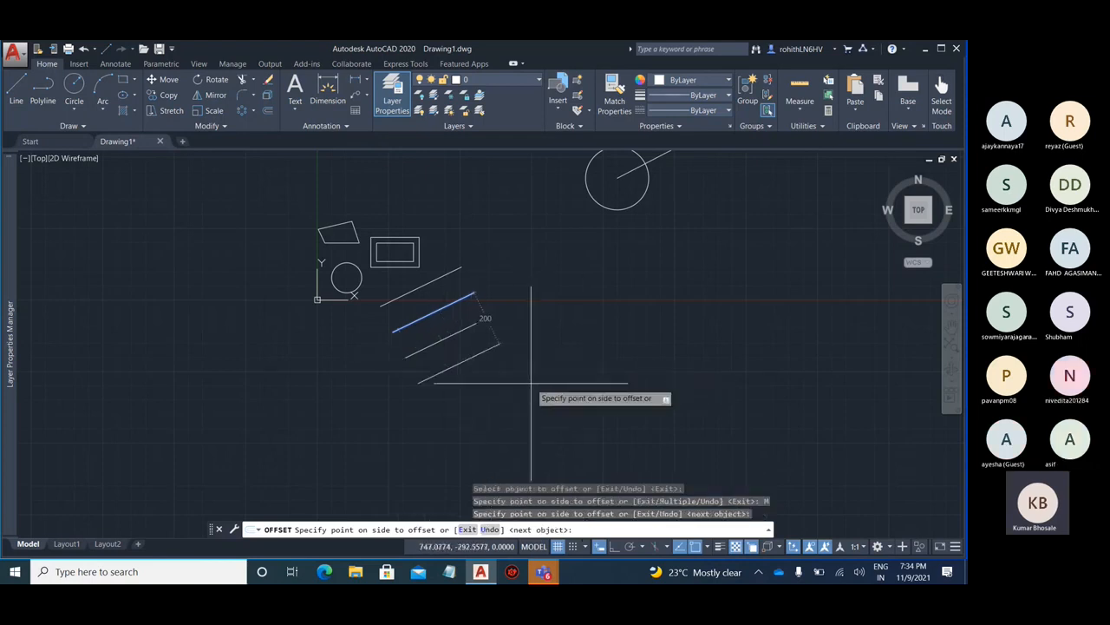
left_click(531, 382)
left_click(531, 383)
left_click(531, 383)
middle_click_drag(640, 405, 612, 293)
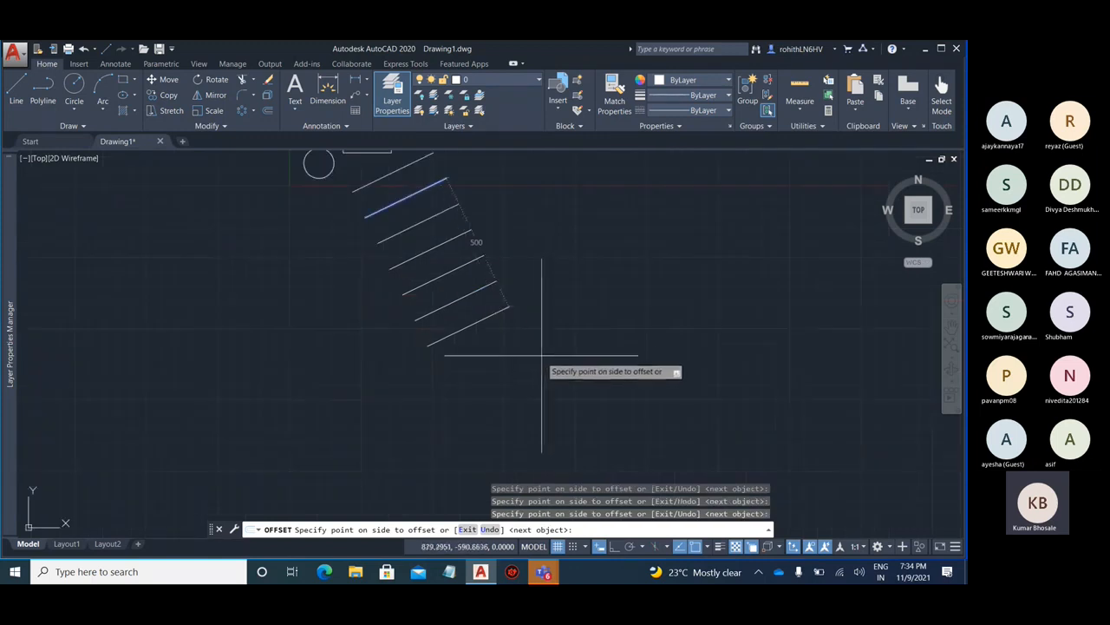
left_click(542, 356)
middle_click_drag(669, 447, 640, 297)
left_click(659, 373)
left_click(681, 395)
left_click(642, 373)
key("Escape")
Delete the original diagonal line together with all its parallel offset copies
scroll(580, 375, "down", 5)
scroll(572, 347, "up", 8)
left_click(472, 229)
scroll(472, 198, "down", 4)
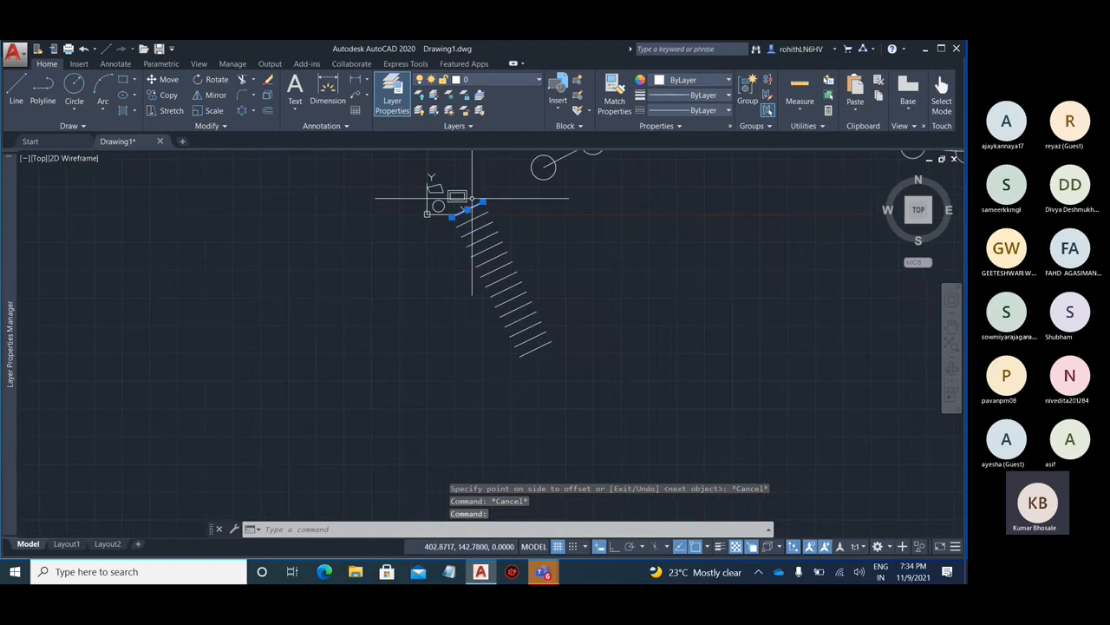
scroll(472, 198, "up", 2)
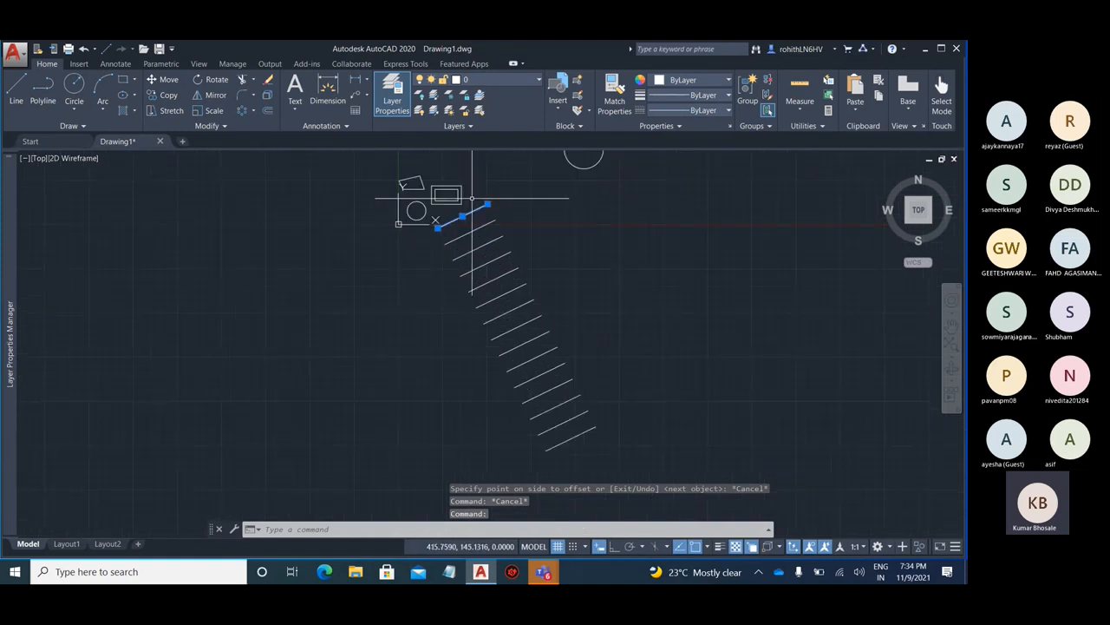
scroll(584, 305, "down", 2)
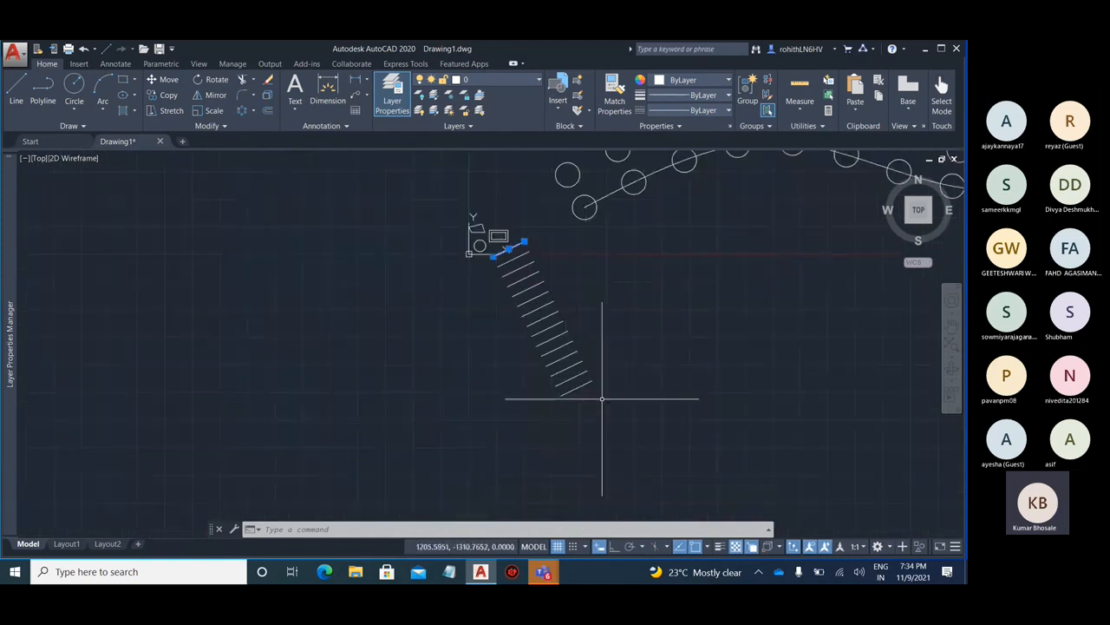
left_click(628, 429)
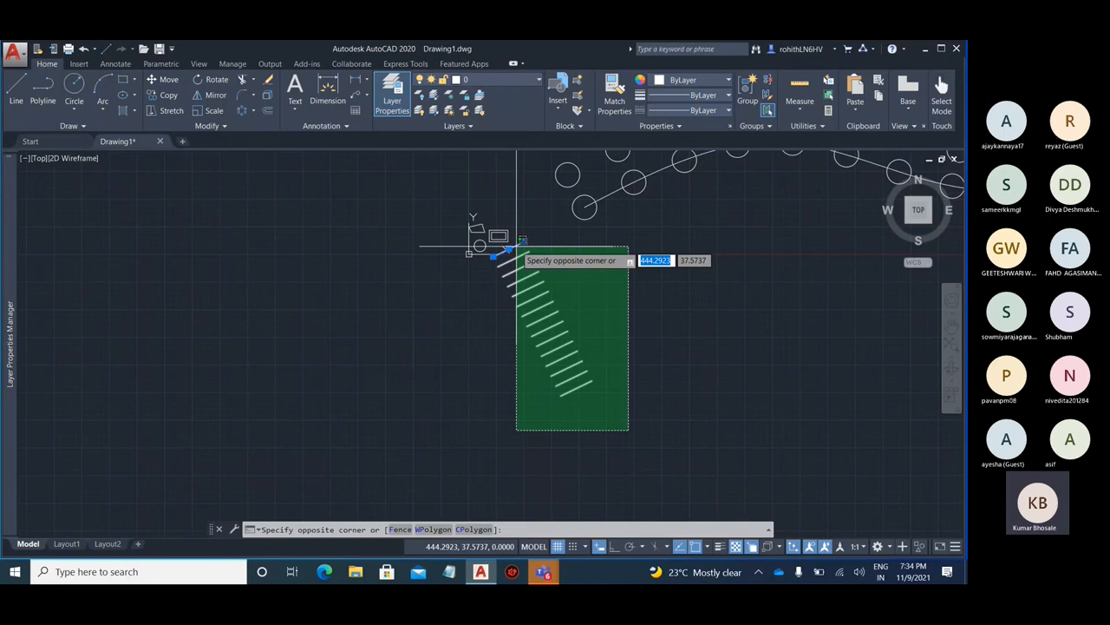
left_click(520, 252)
key("Delete")
scroll(484, 235, "up", 5)
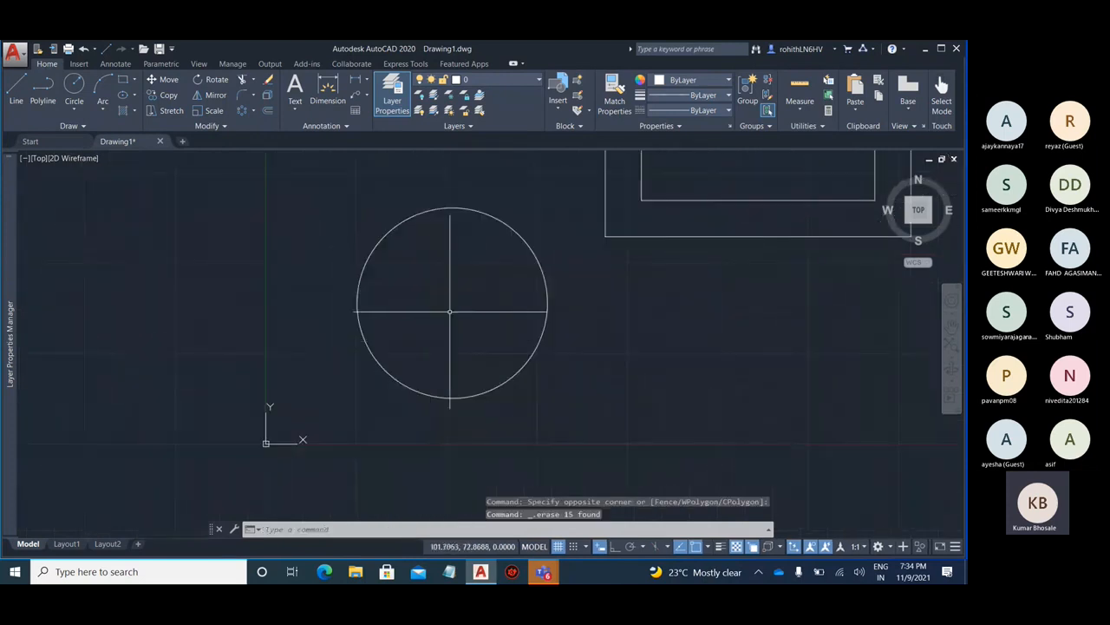
left_click(547, 299)
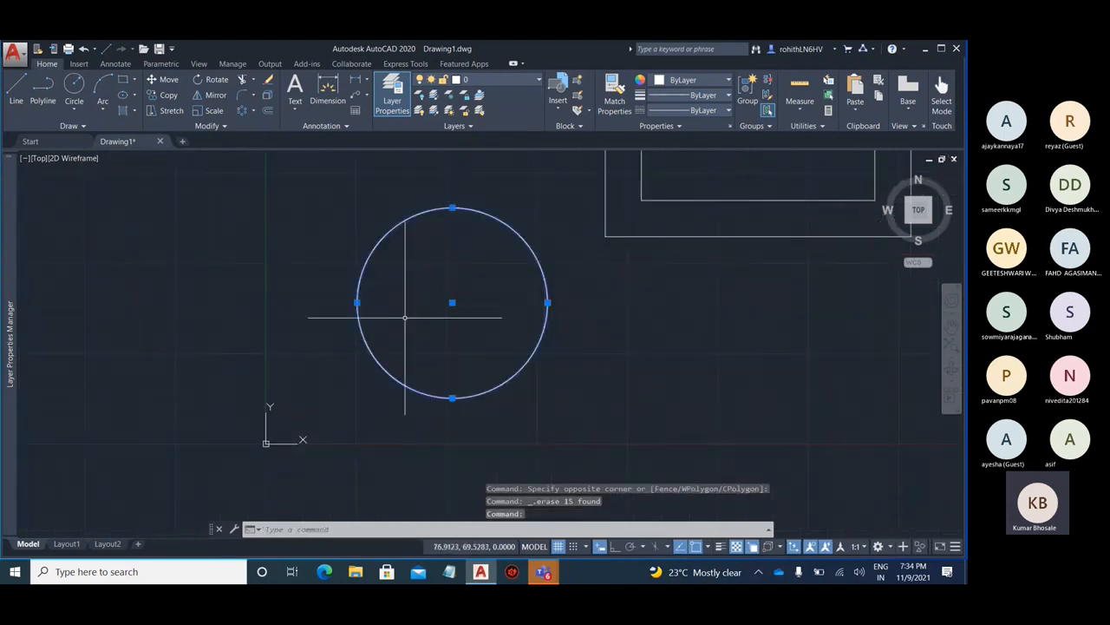
mouse_move(616, 307)
middle_mouse_down()
mouse_move(448, 350)
mouse_move(375, 394)
middle_mouse_up()
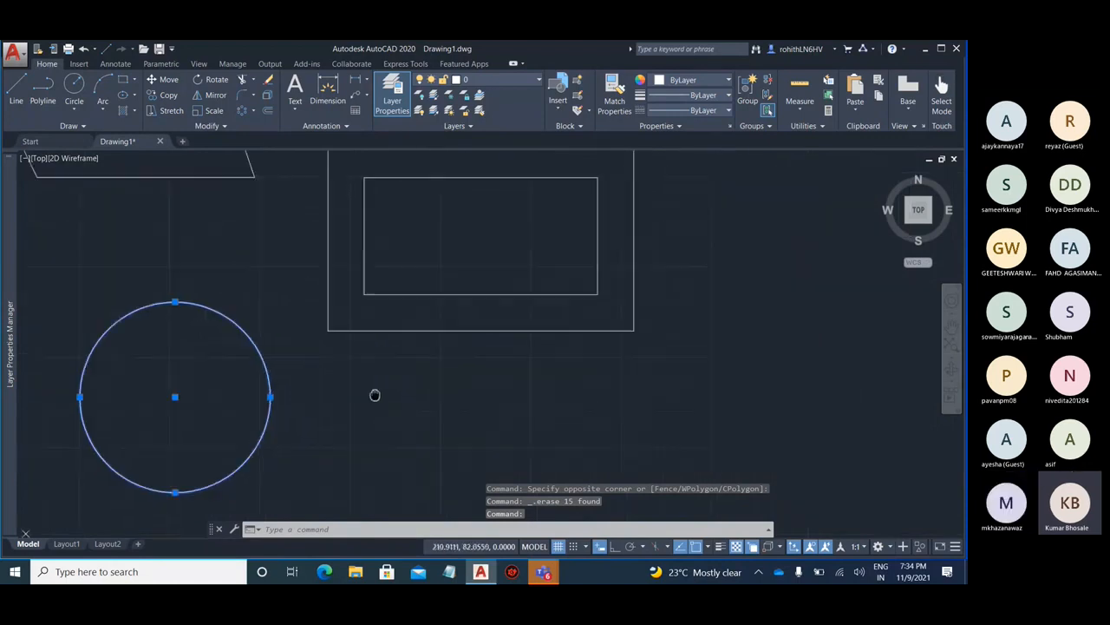
scroll(418, 354, "down", 5)
middle_click_drag(557, 264, 448, 313)
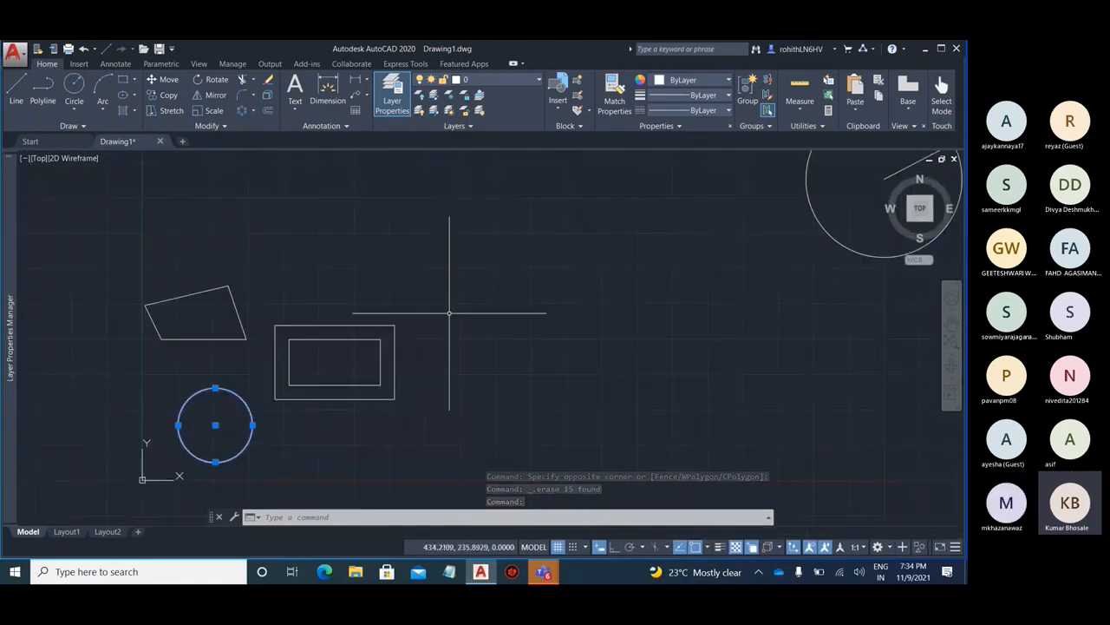
scroll(448, 314, "down", 2)
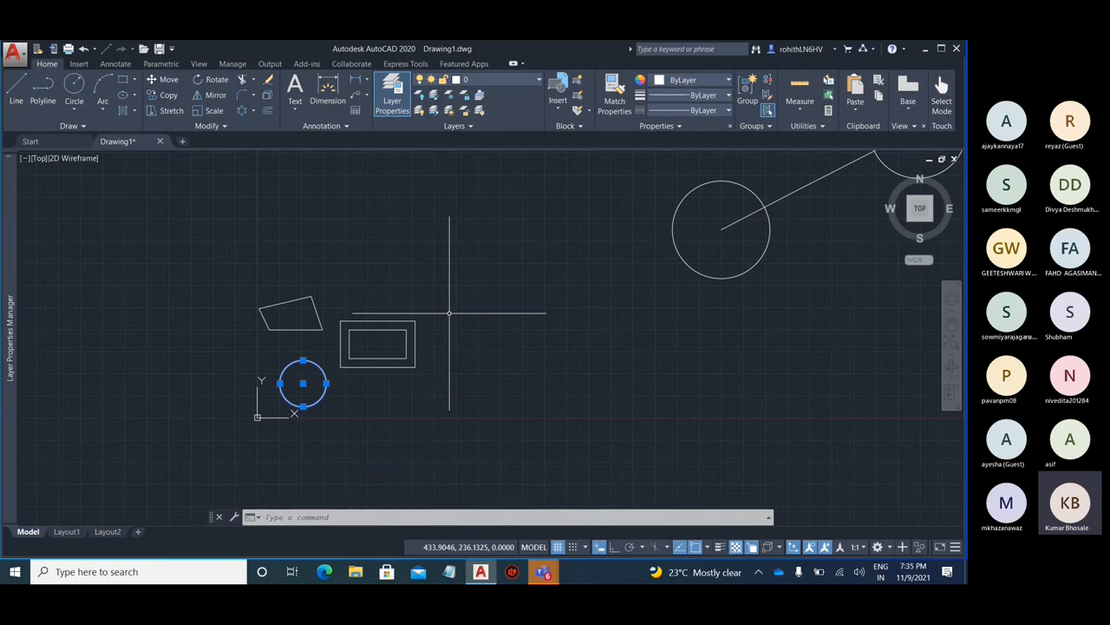
left_click(225, 127)
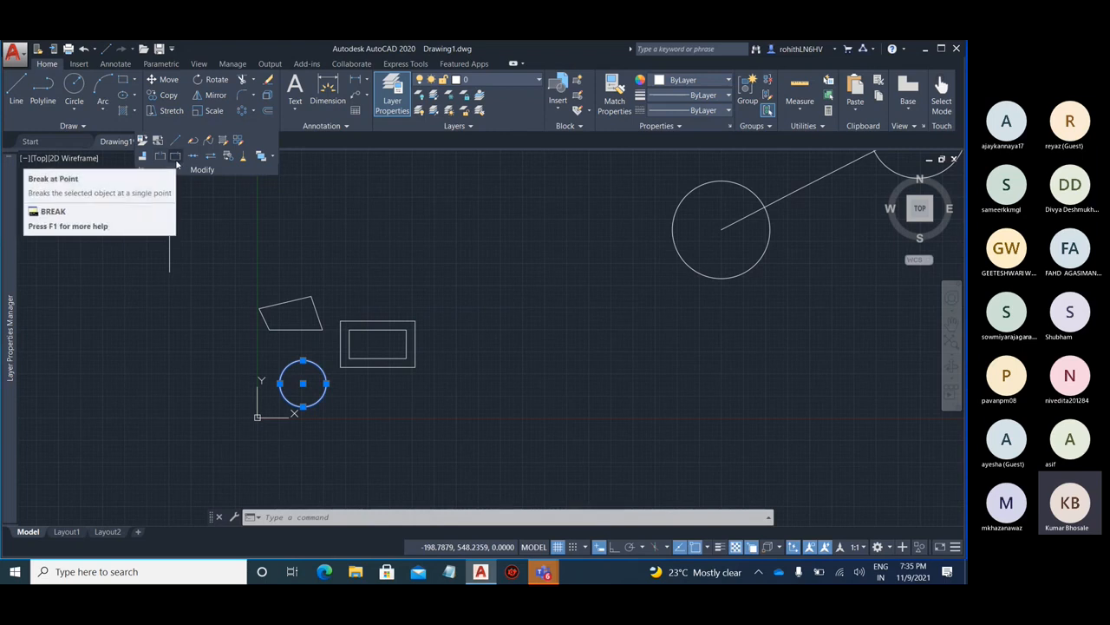
key("Escape")
key("Escape")
Draw a single nearly horizontal line in the empty area above the four-sided polygon and the nested rectangles
middle_click_drag(346, 272, 461, 334)
scroll(432, 352, "up", 4)
type("l")
key("Return")
left_click(335, 309)
left_click(587, 310)
key("Escape")
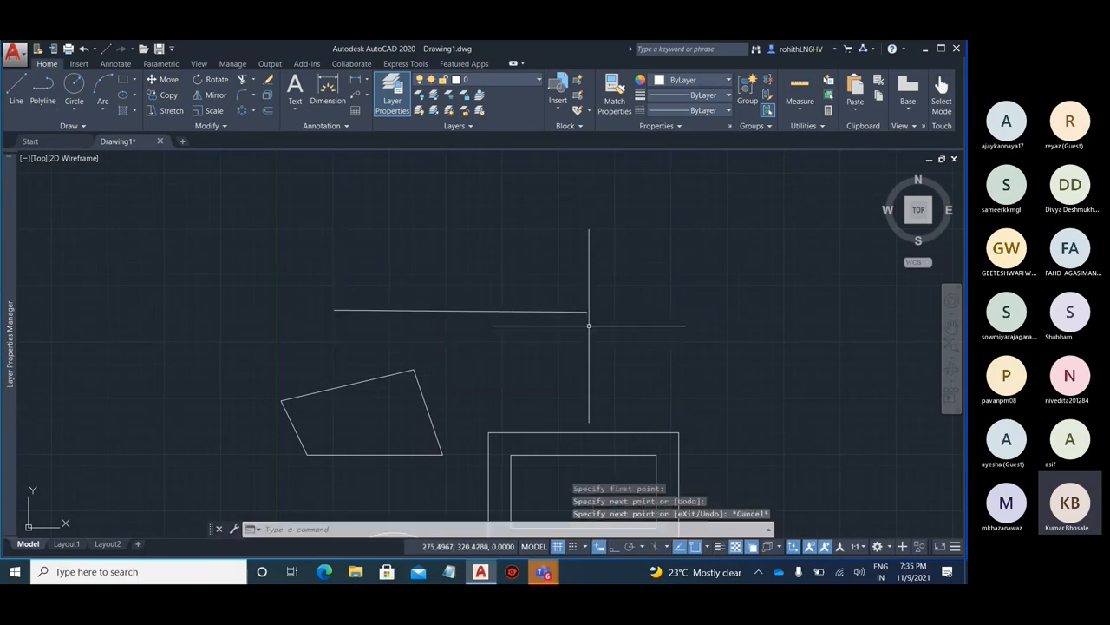
Try breaking a section out of the middle of the nearly horizontal line and undo the break
scroll(464, 304, "up", 4)
mouse_move(454, 290)
middle_mouse_down()
mouse_move(471, 278)
mouse_move(490, 302)
middle_mouse_up()
key("Escape")
left_click(197, 127)
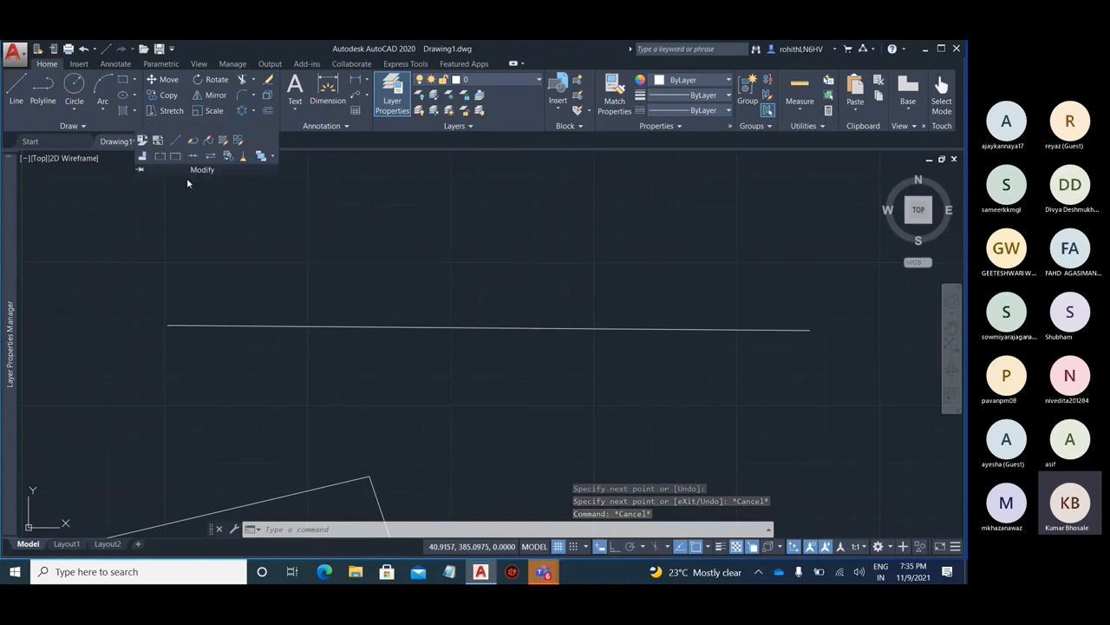
left_click(159, 157)
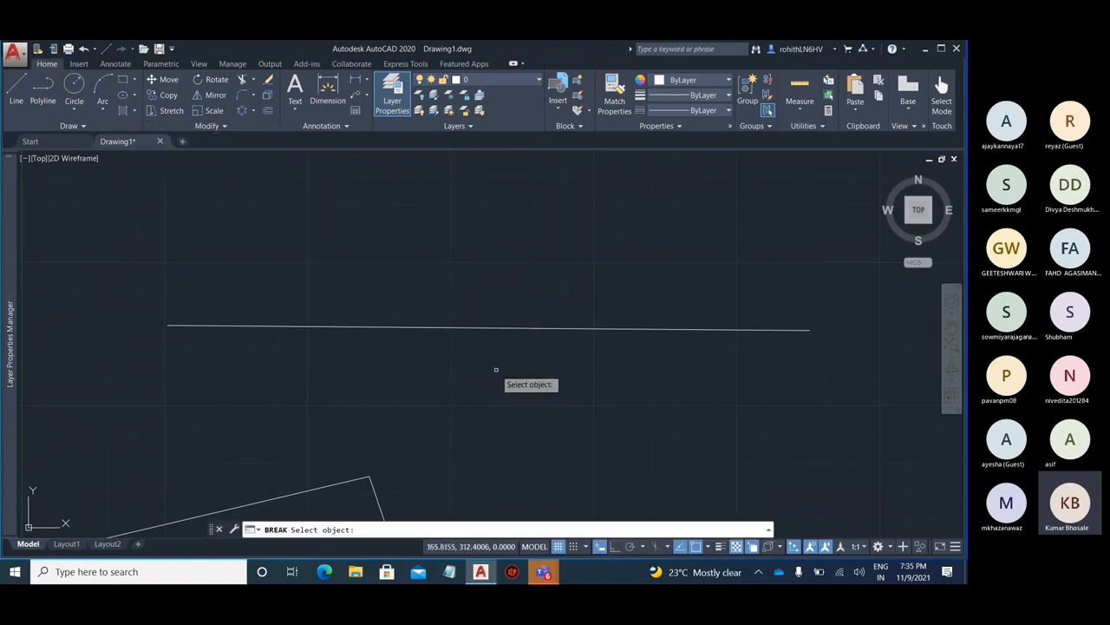
left_click(385, 327)
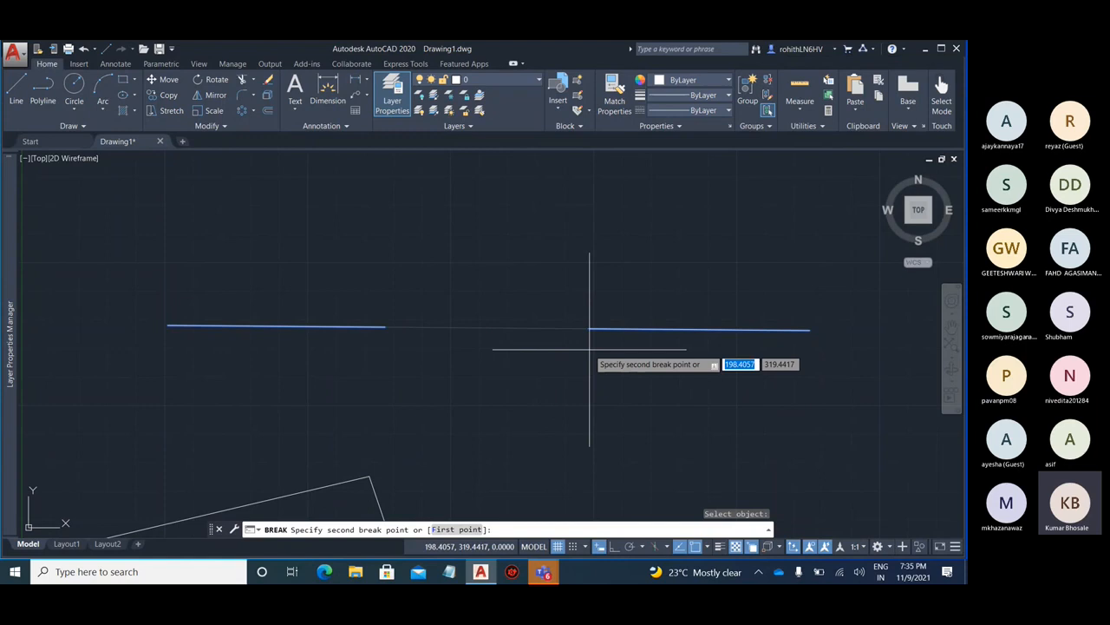
left_click(512, 342)
key("ctrl+z")
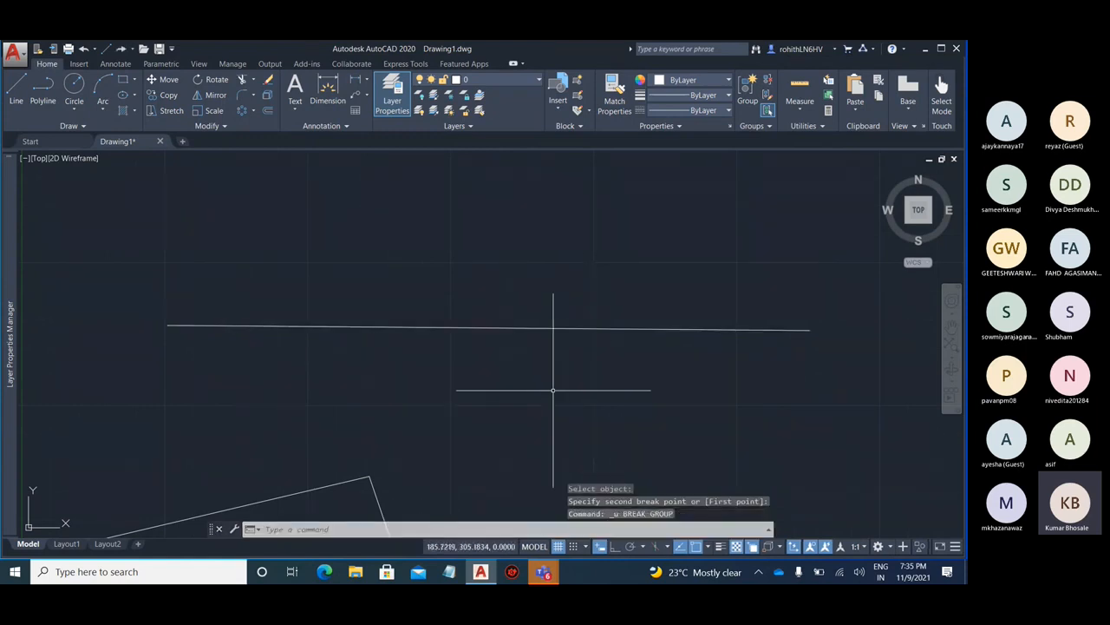
Use Break between two points to remove the middle section of the nearly horizontal line
left_click(213, 127)
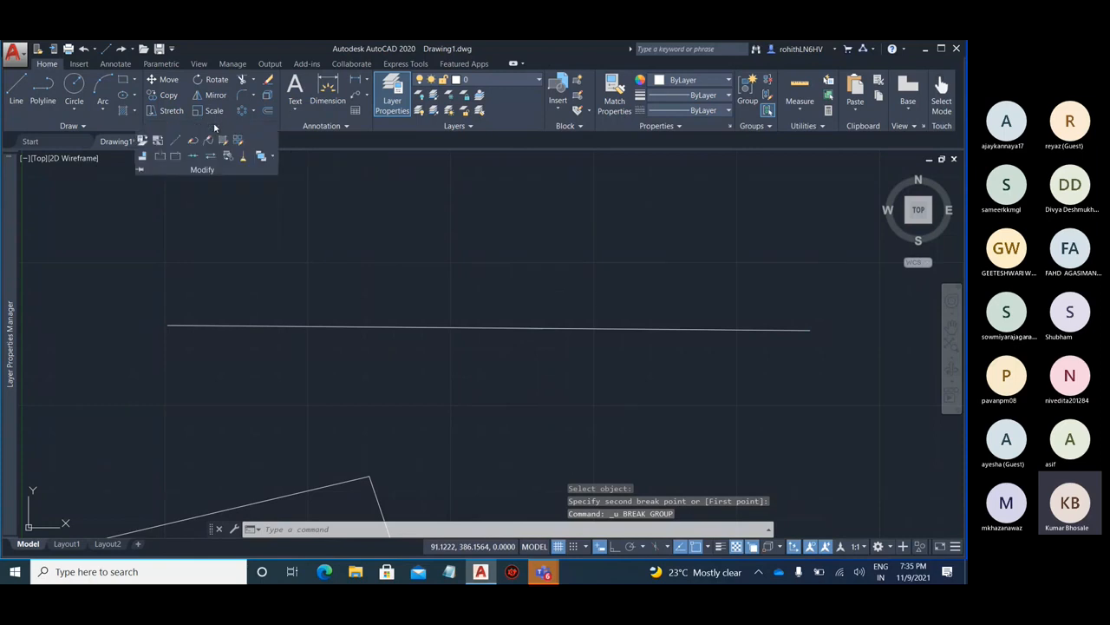
left_click(162, 159)
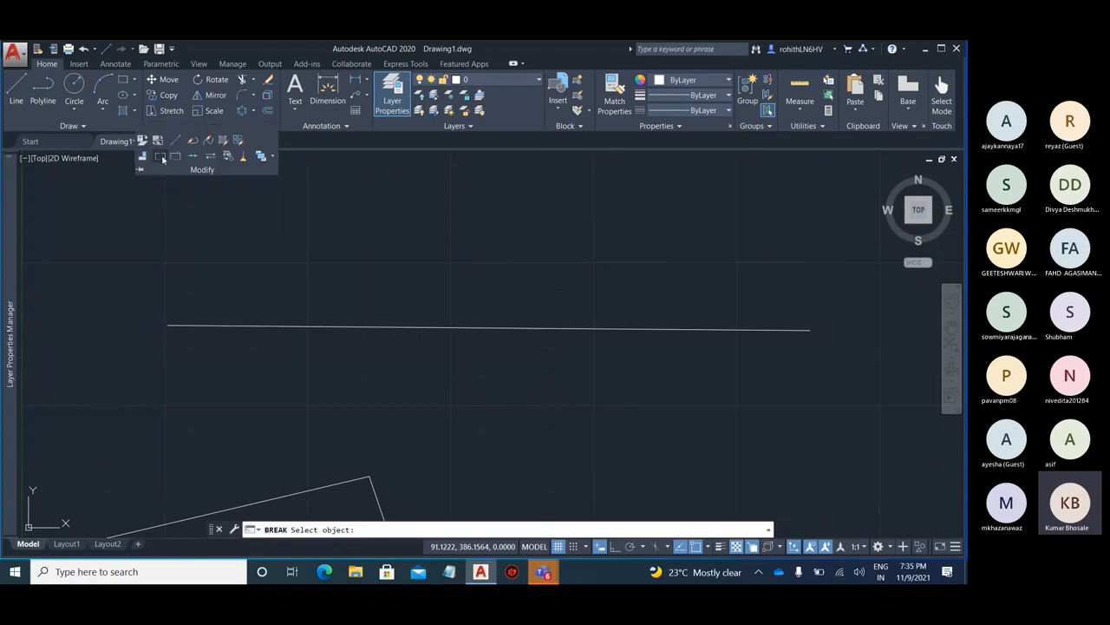
left_click(412, 327)
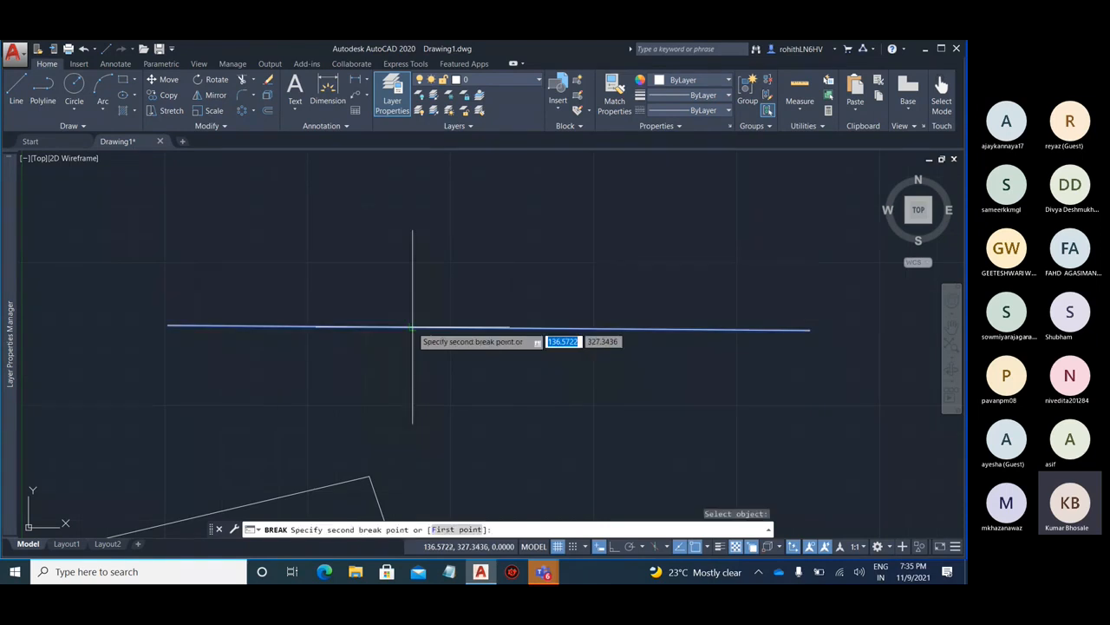
left_click(576, 375)
Break a gap into the sloping upper edge of the four-sided polygon, between two points on that edge
scroll(547, 347, "down", 3)
scroll(424, 367, "up", 4)
key("Return")
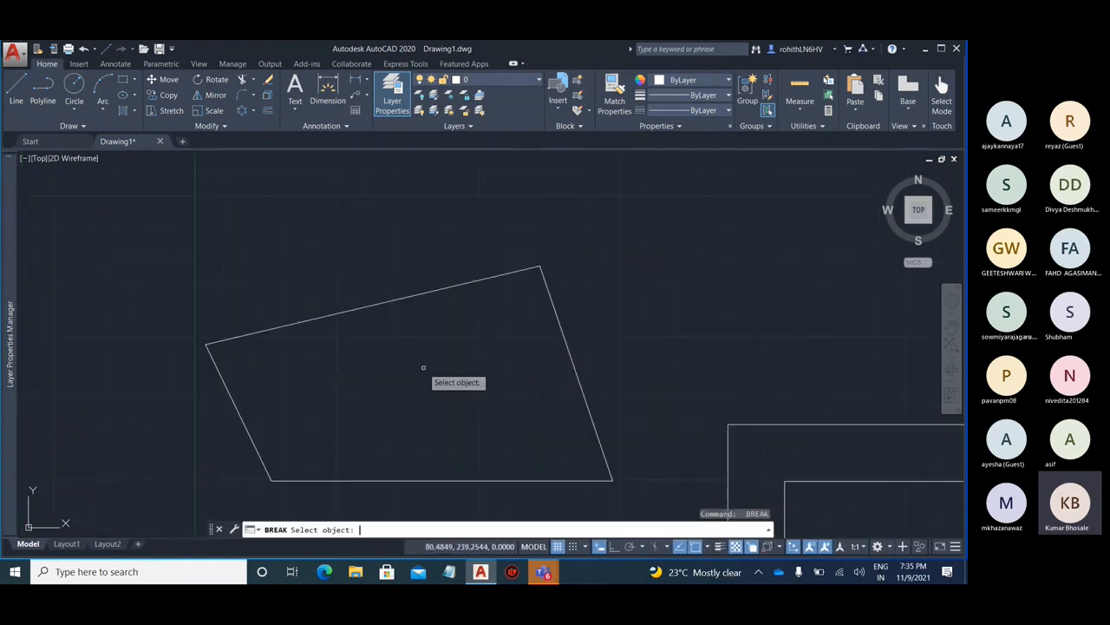
left_click(341, 310)
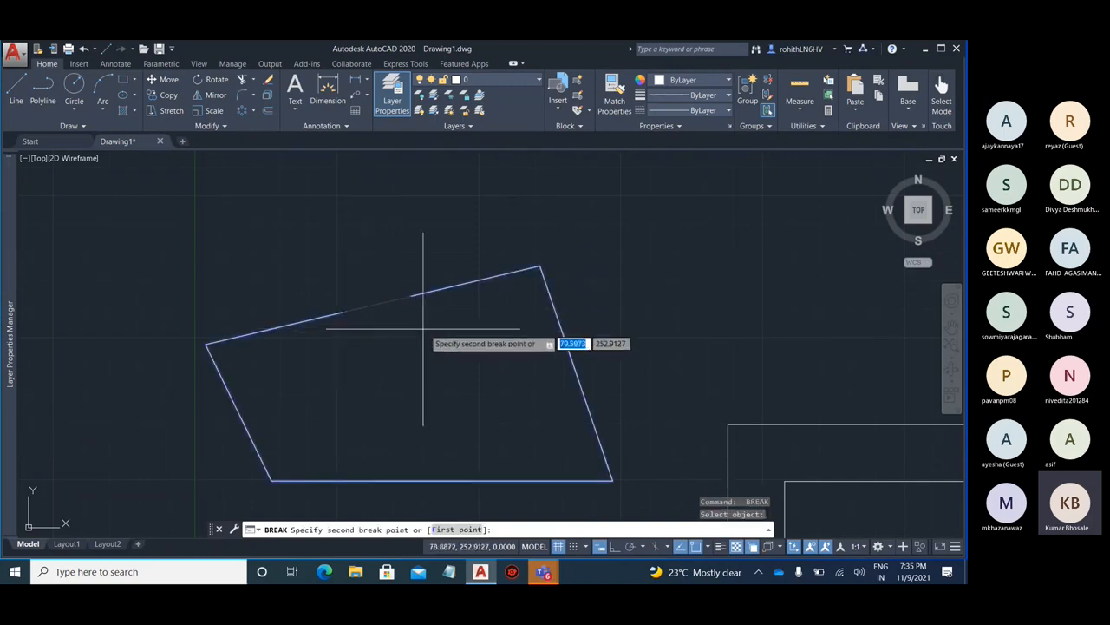
left_click(478, 318)
Break a gap into the upper-left arc of the circle below the four-sided polygon, between two points on its circumference
scroll(236, 218, "down", 6)
scroll(321, 243, "up", 5)
scroll(403, 317, "down", 2)
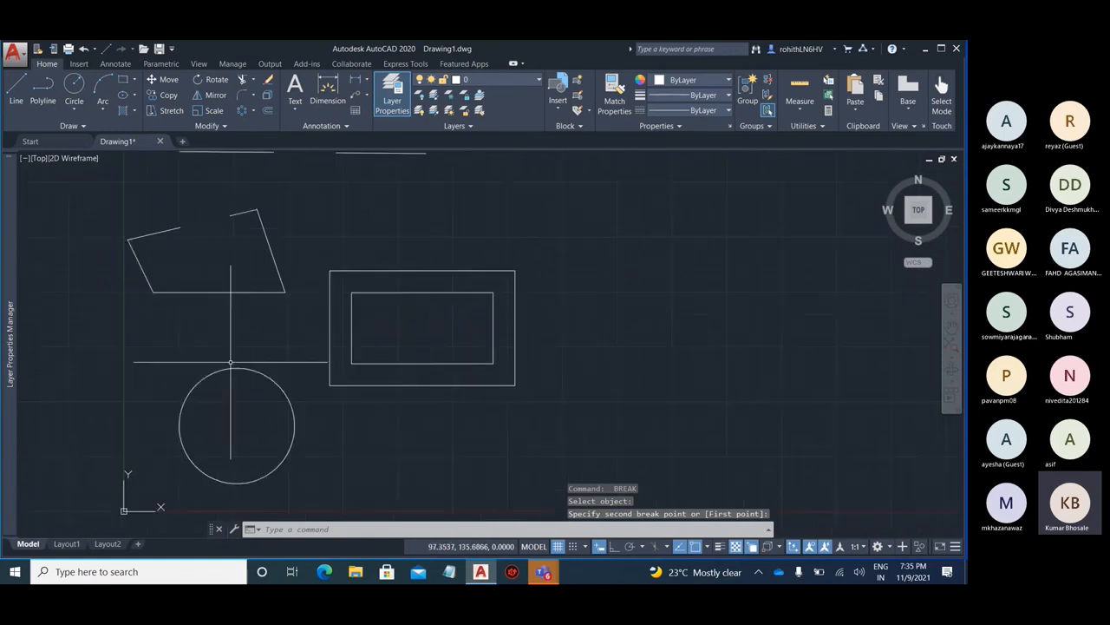
scroll(231, 362, "up", 5)
key("Return")
left_click(308, 387)
scroll(308, 307, "down", 5)
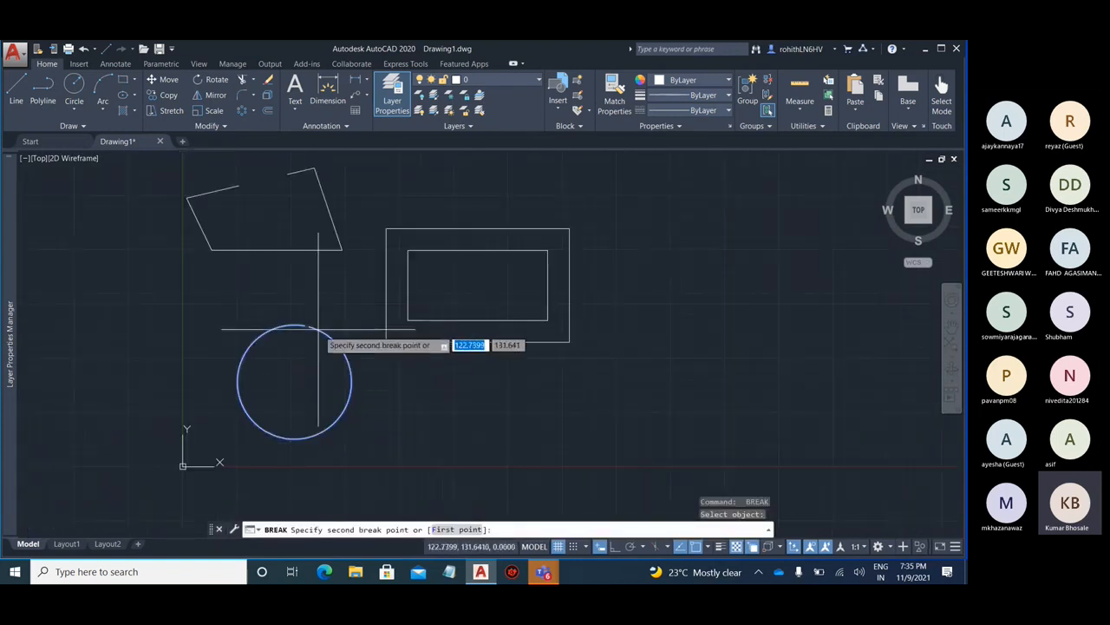
left_click(241, 362)
scroll(240, 362, "up", 4)
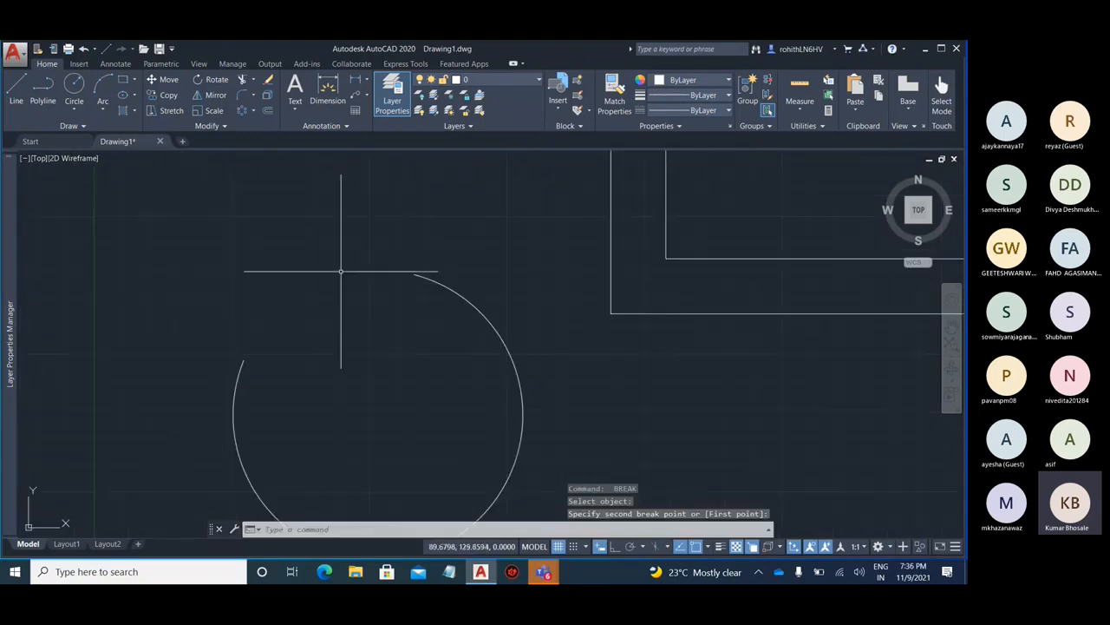
scroll(304, 394, "down", 4)
scroll(455, 340, "up", 2)
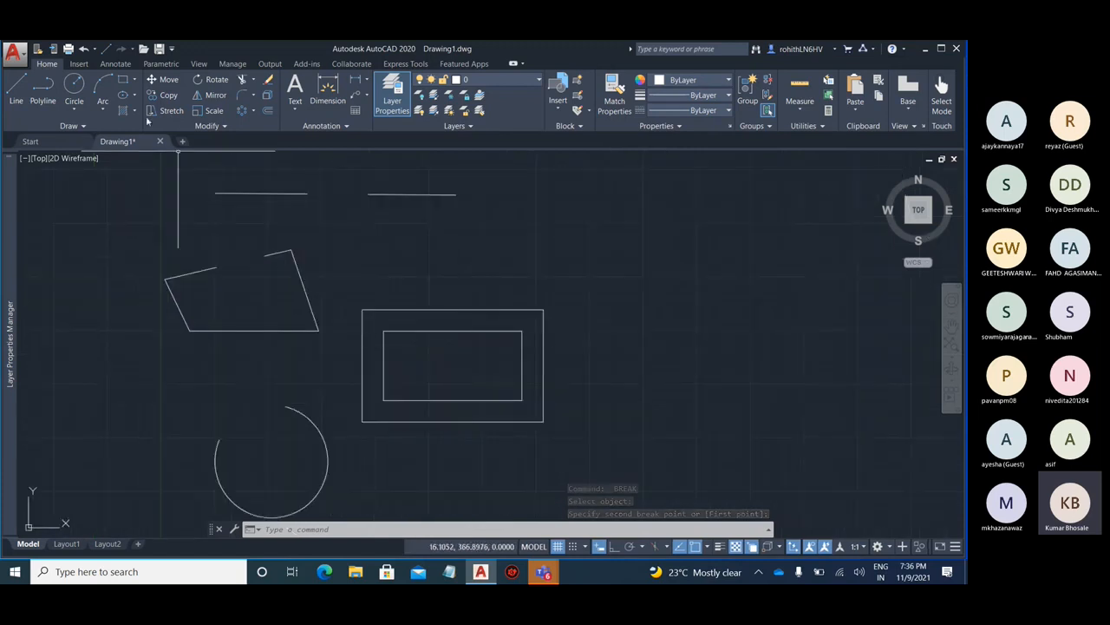
Split the inner rectangle's upper edge right of its middle with Break at Point, and select both pieces to check the split
left_click(218, 129)
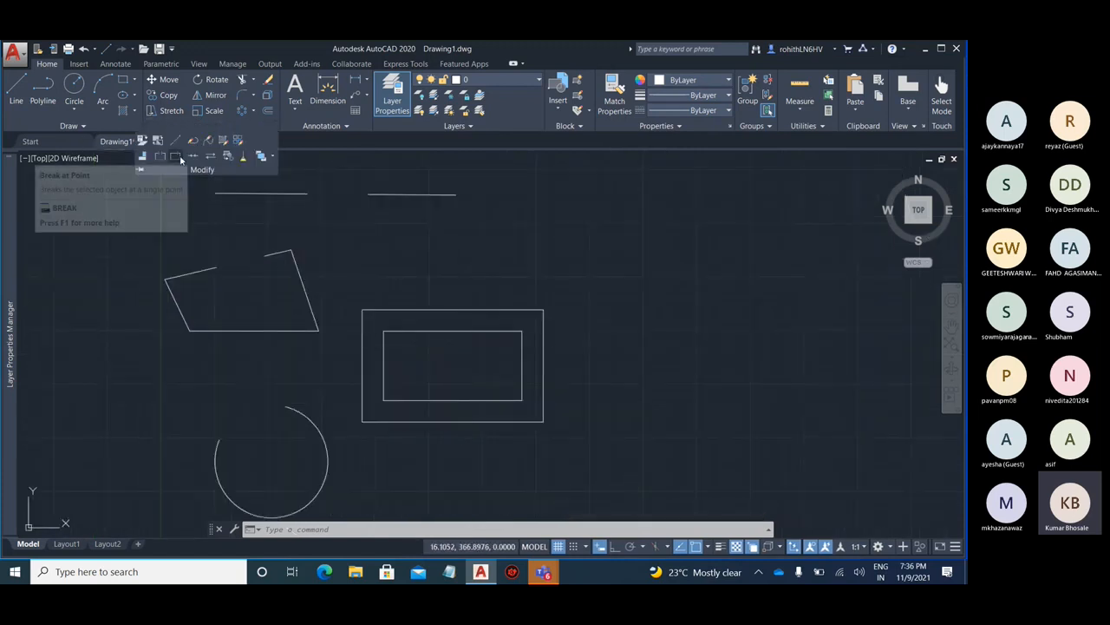
left_click(179, 157)
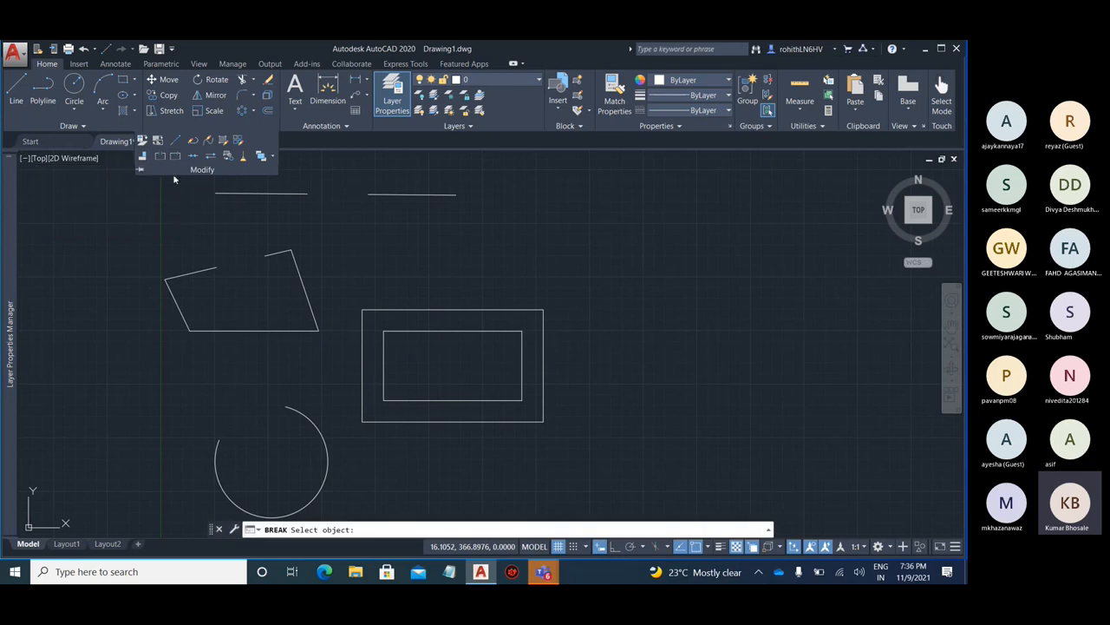
scroll(451, 335, "up", 4)
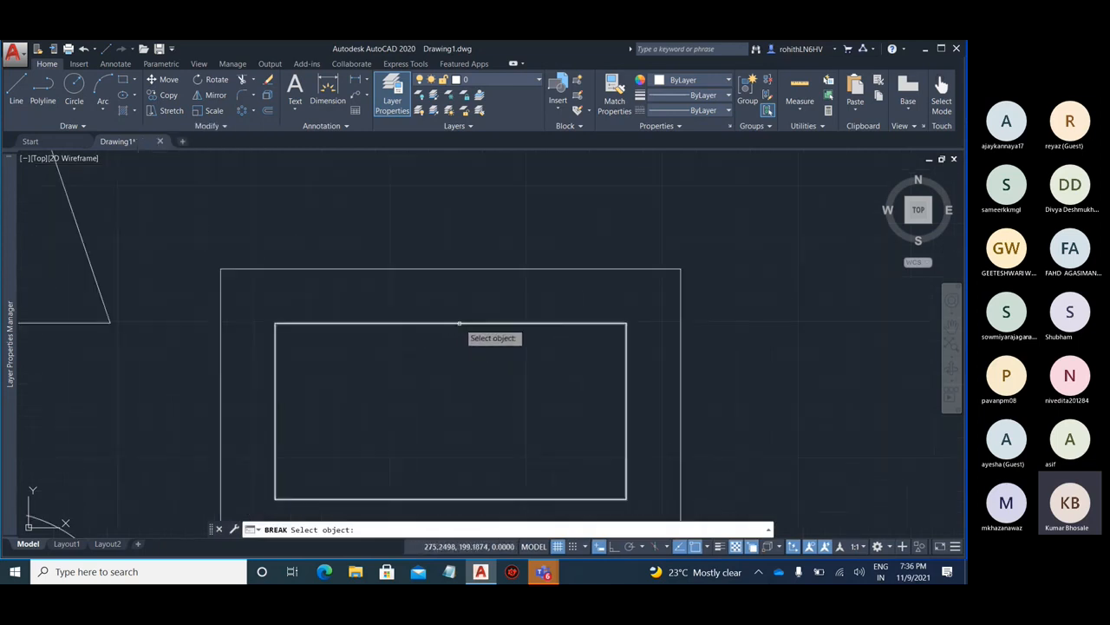
left_click(454, 323)
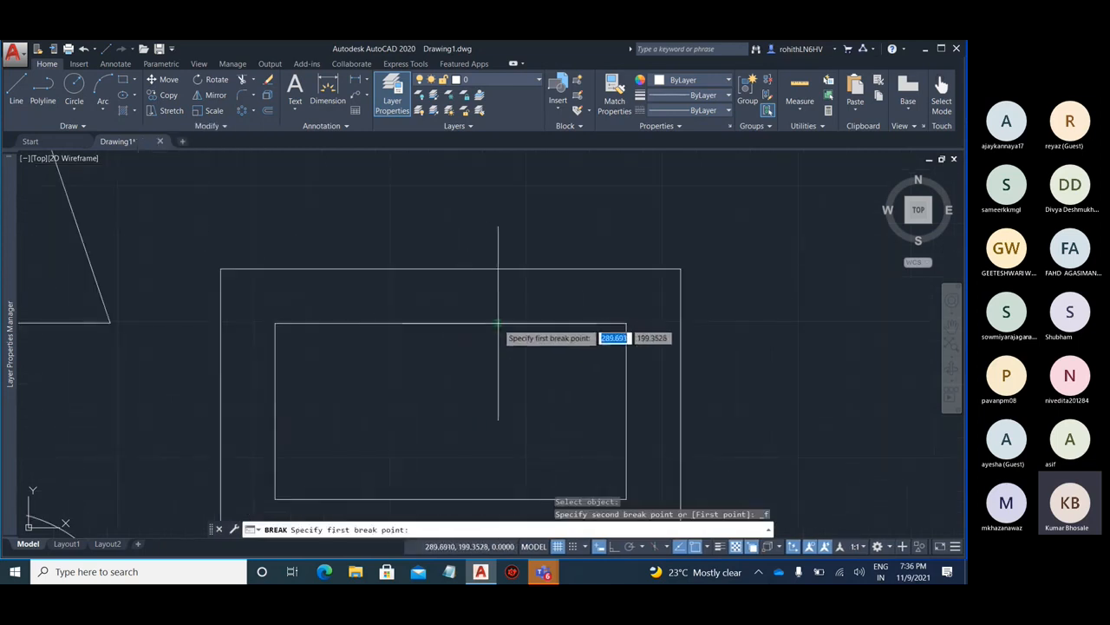
left_click(527, 323)
type("@")
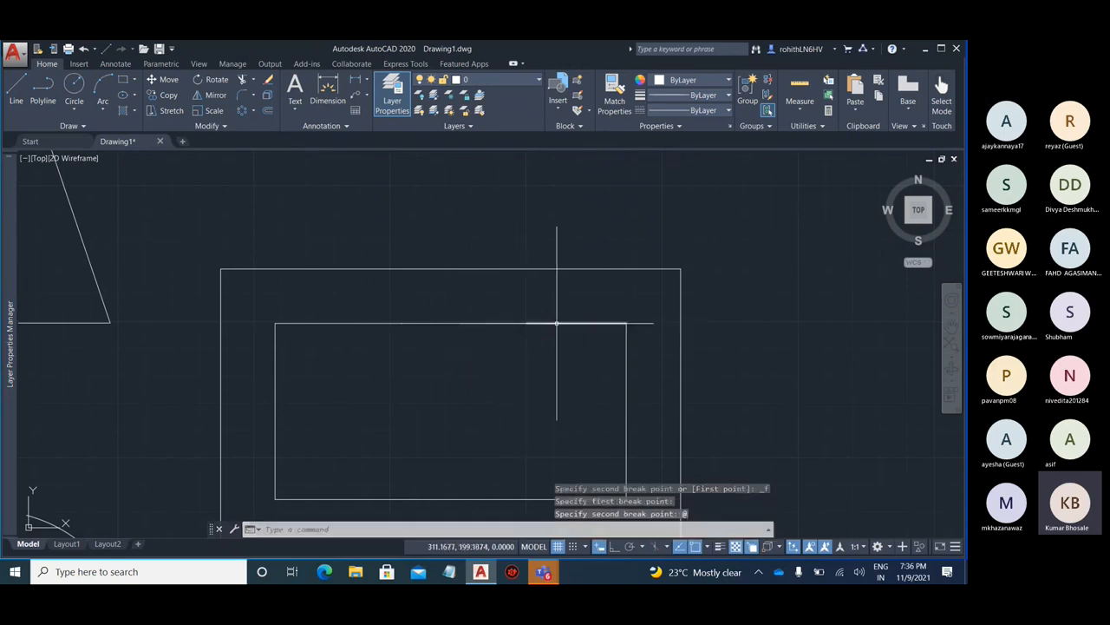
key("Return")
scroll(488, 329, "up", 4)
scroll(502, 264, "down", 4)
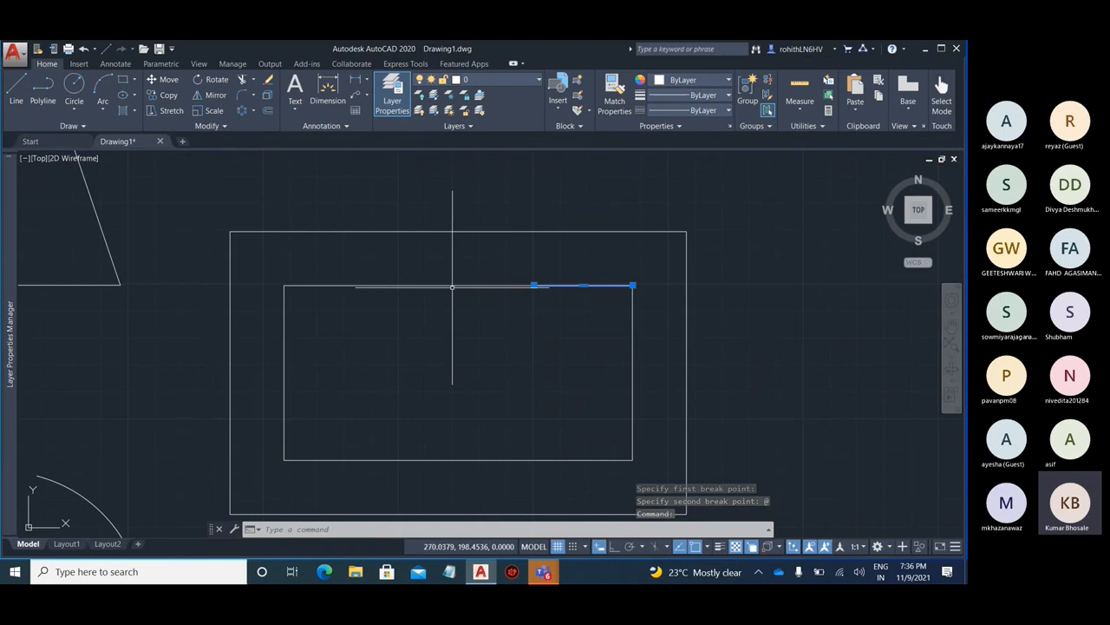
left_click(455, 285)
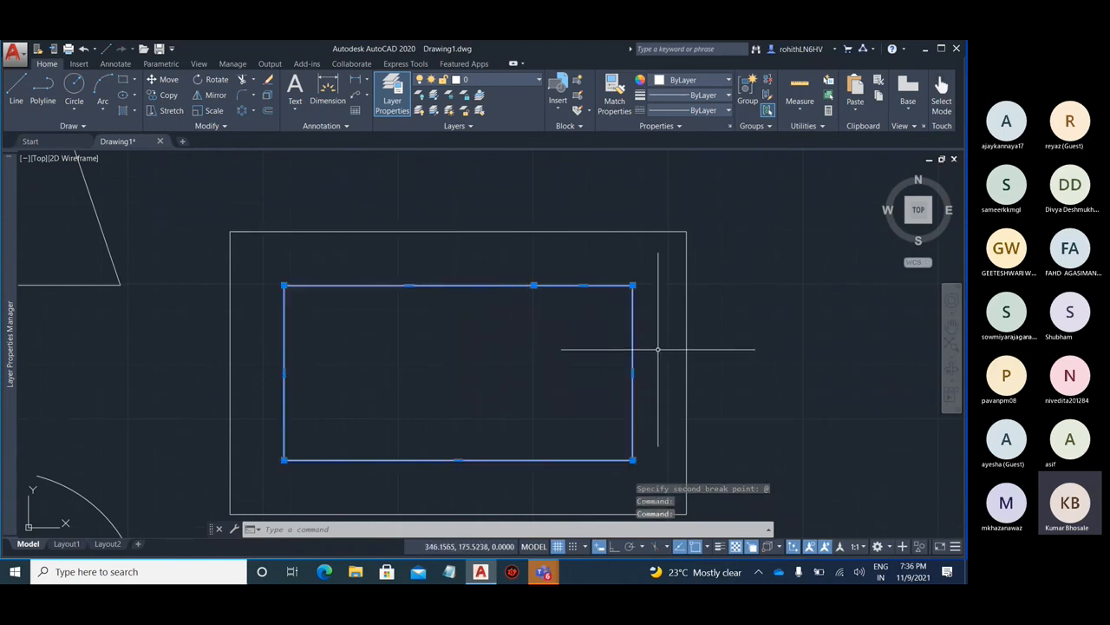
key("Escape")
Split the right-hand nearly horizontal line near its left end with Break at Point, and select both pieces to check the split
scroll(658, 350, "down", 5)
scroll(608, 300, "up", 6)
middle_click_drag(692, 261, 574, 298)
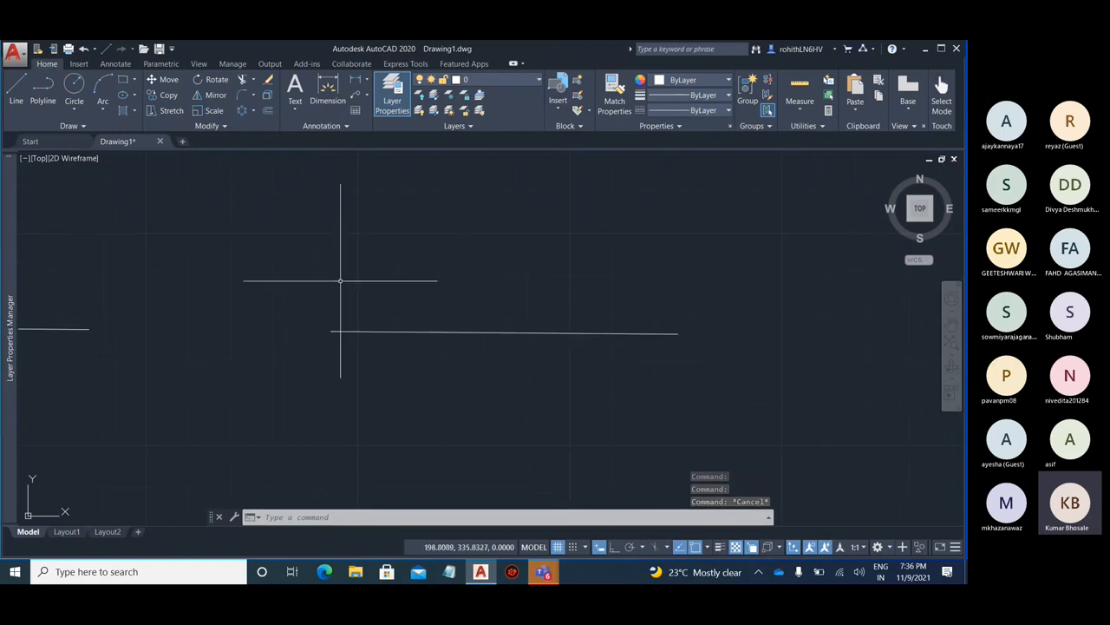
left_click(212, 127)
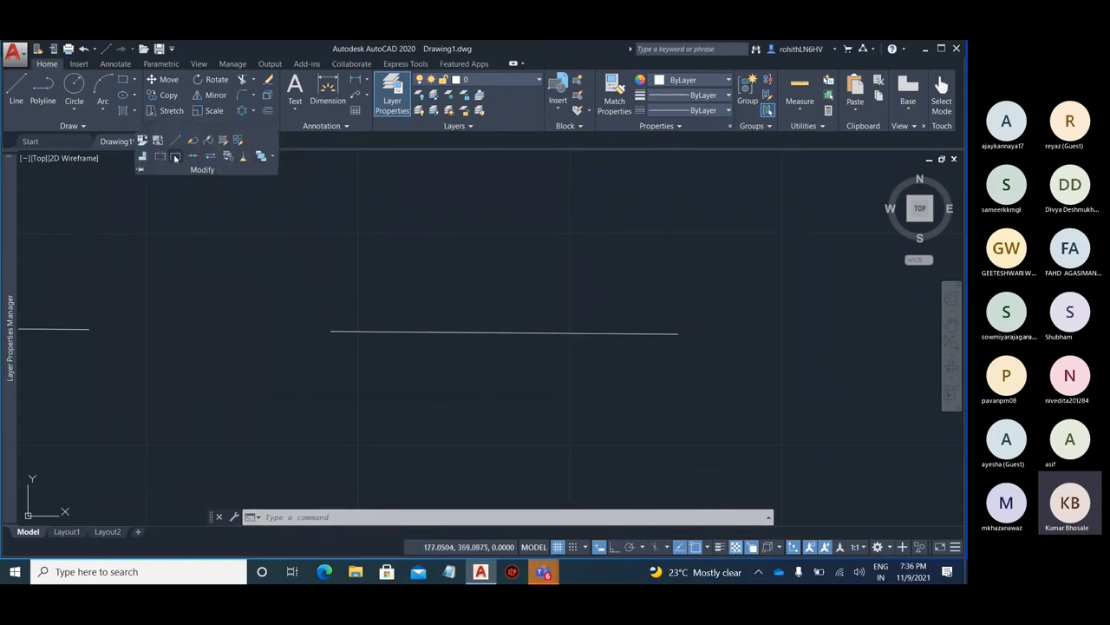
left_click(179, 159)
left_click(498, 331)
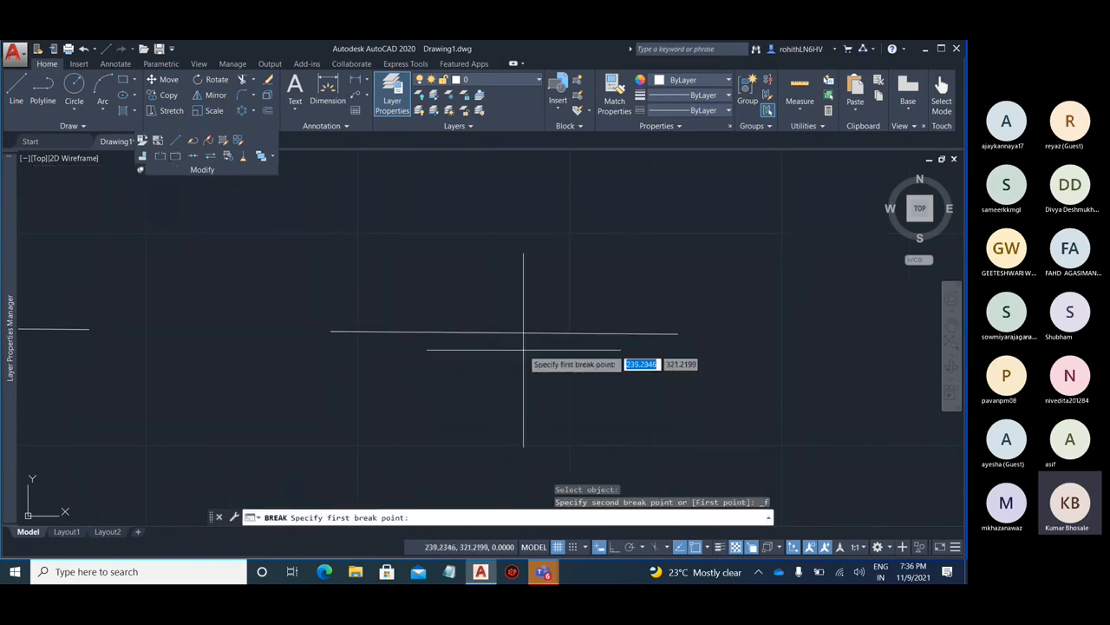
left_click(409, 332)
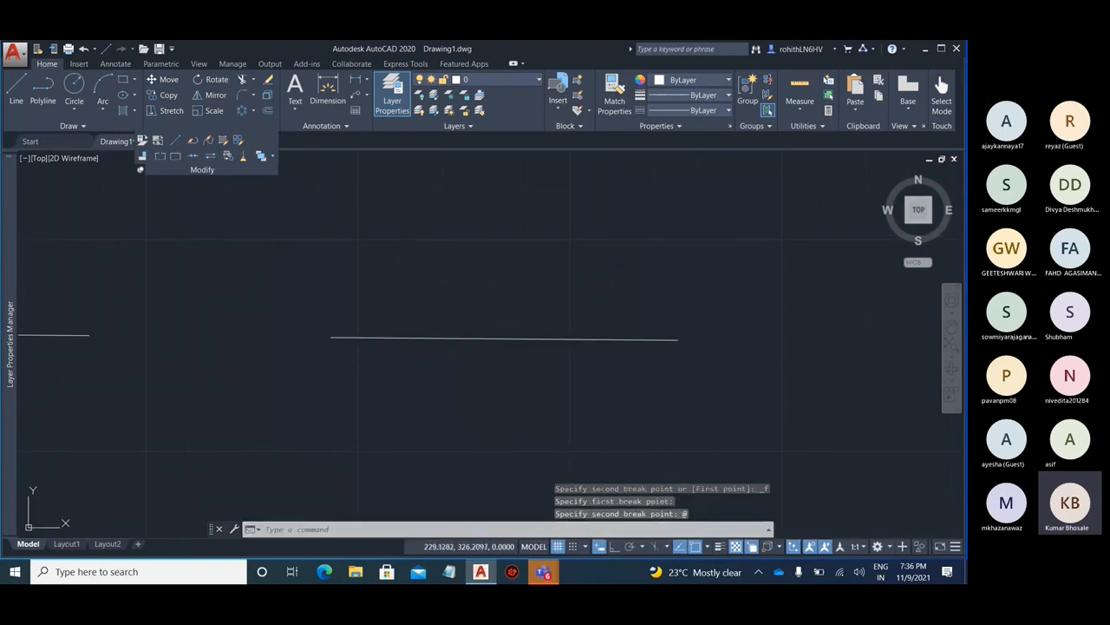
left_click(418, 338)
left_click(367, 338)
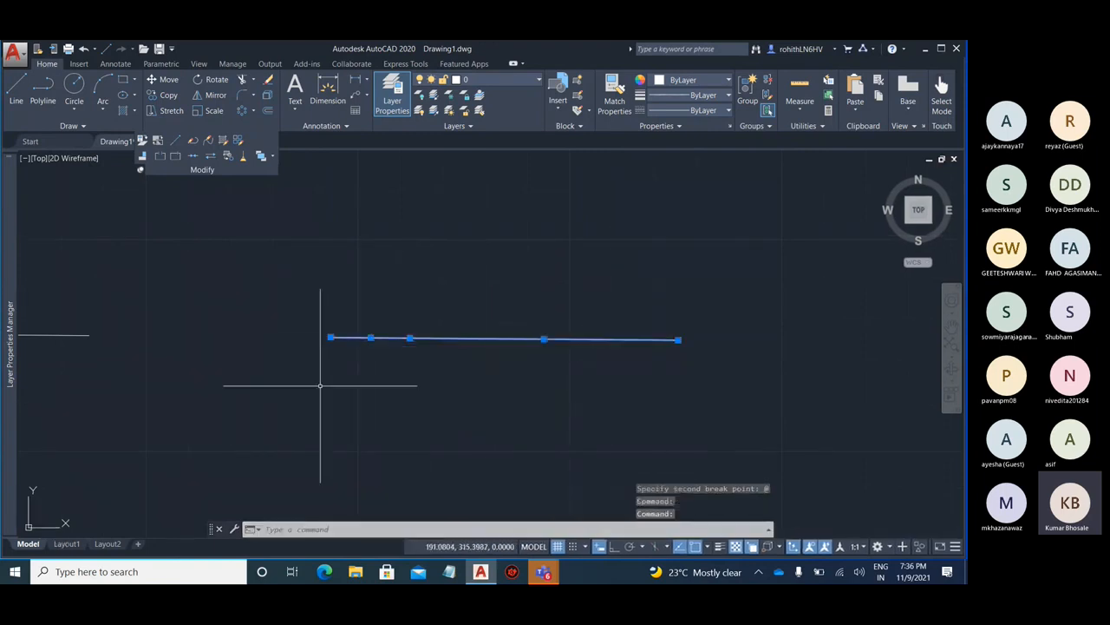
key("Escape")
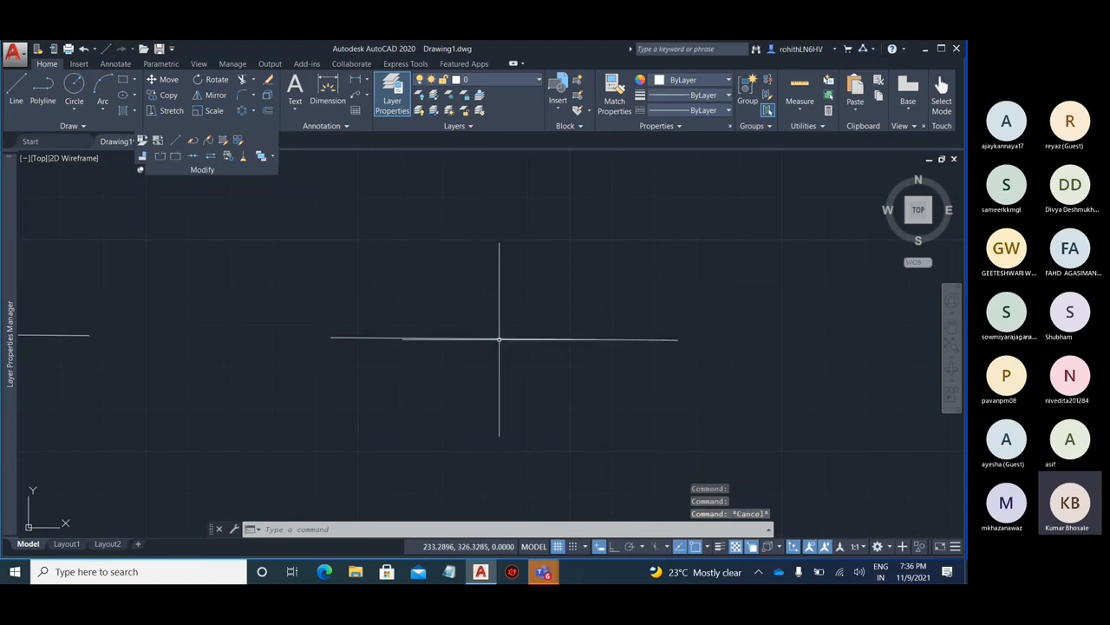
Move the longer piece of the split line about 49 units horizontally to the right with Ortho on
left_click(499, 339)
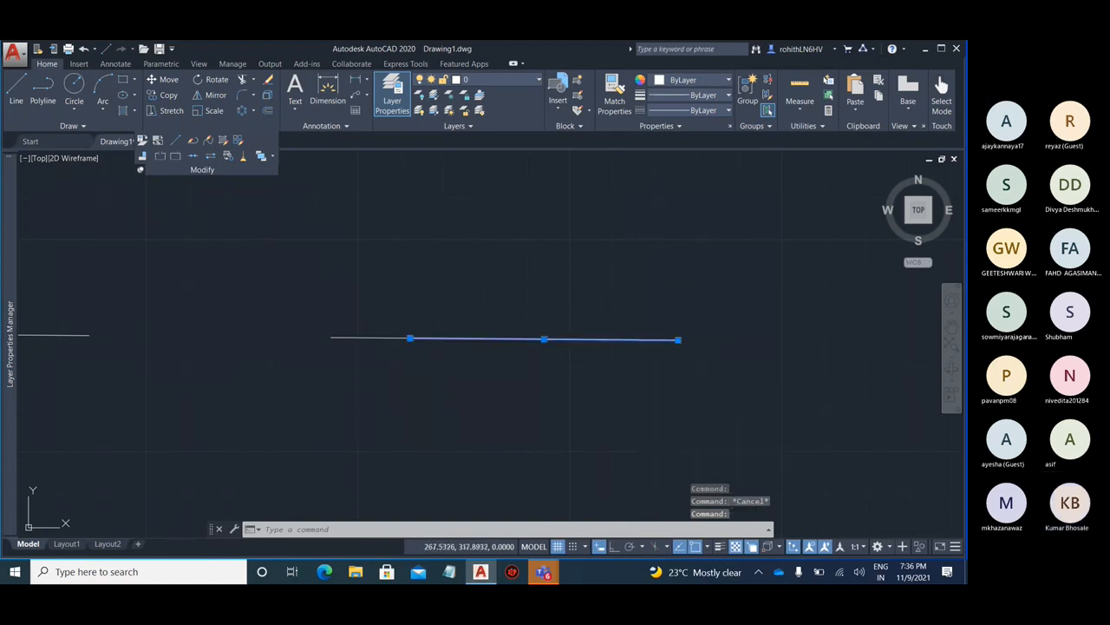
key("Return")
left_click(565, 338)
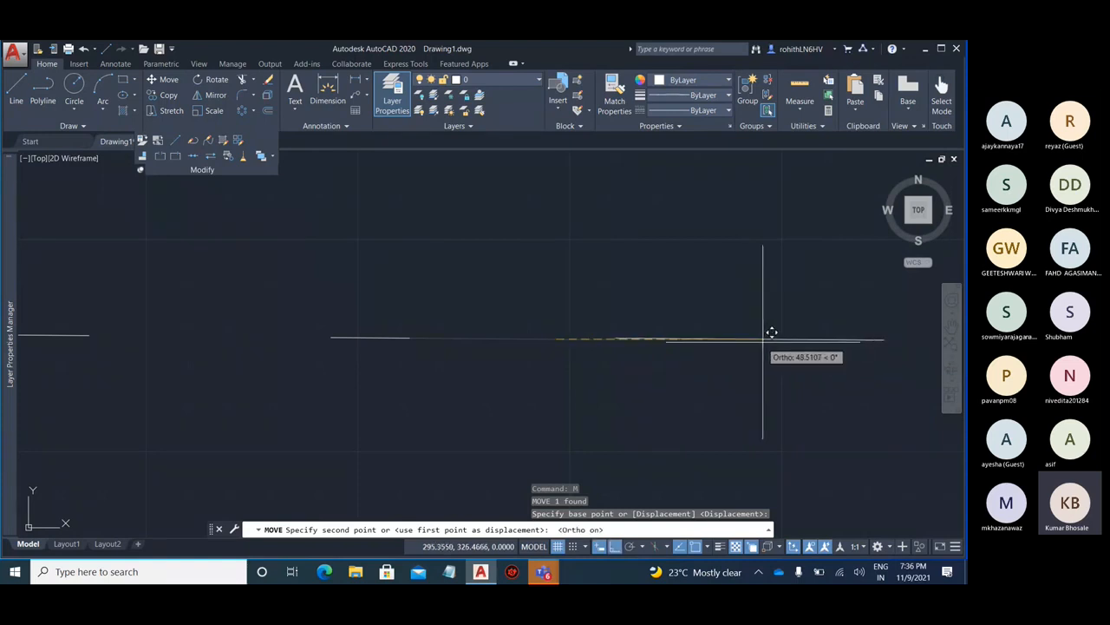
key("Escape")
key("Escape")
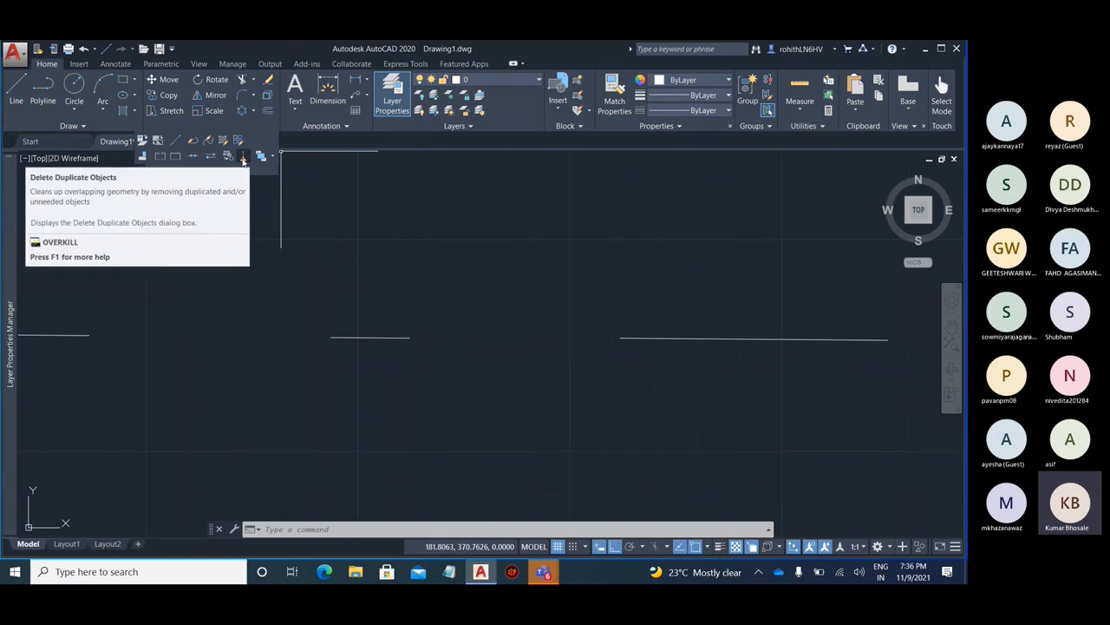
Rotate a copy of the moved line 180° about a point slightly right of its middle, so the copy partly overlaps the original
middle_click_drag(678, 352, 424, 352)
scroll(494, 332, "up", 2)
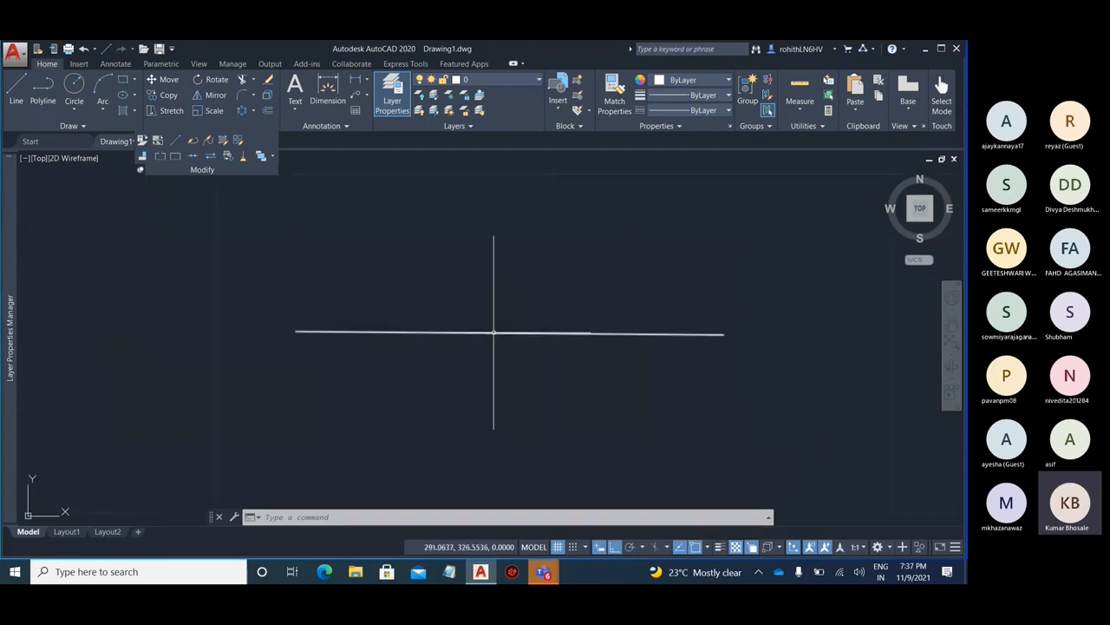
left_click(494, 332)
type("ro")
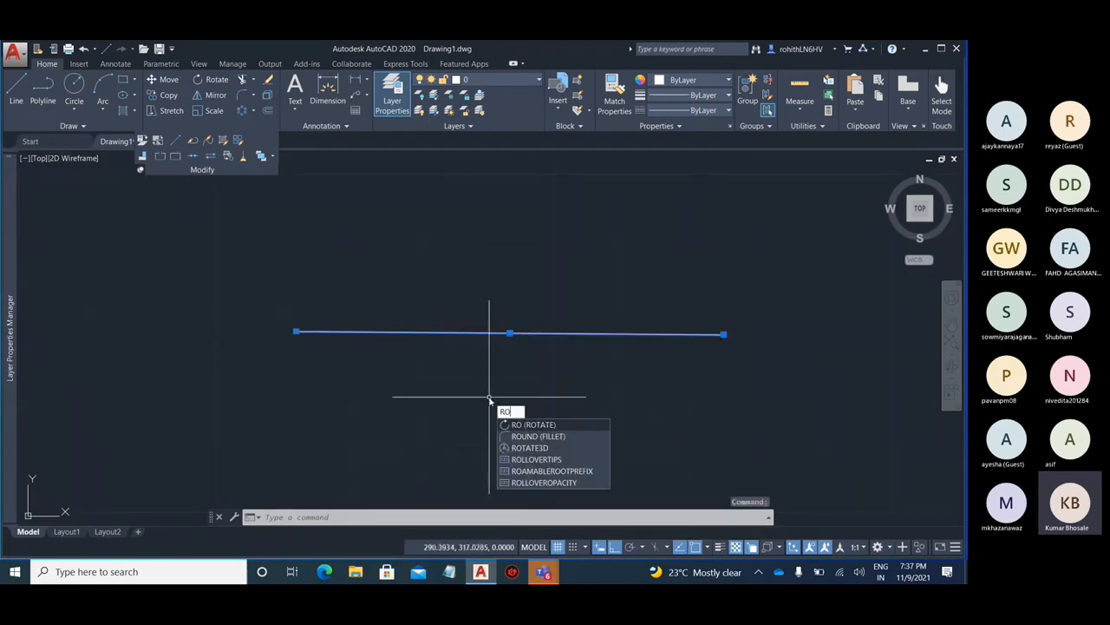
key("Return")
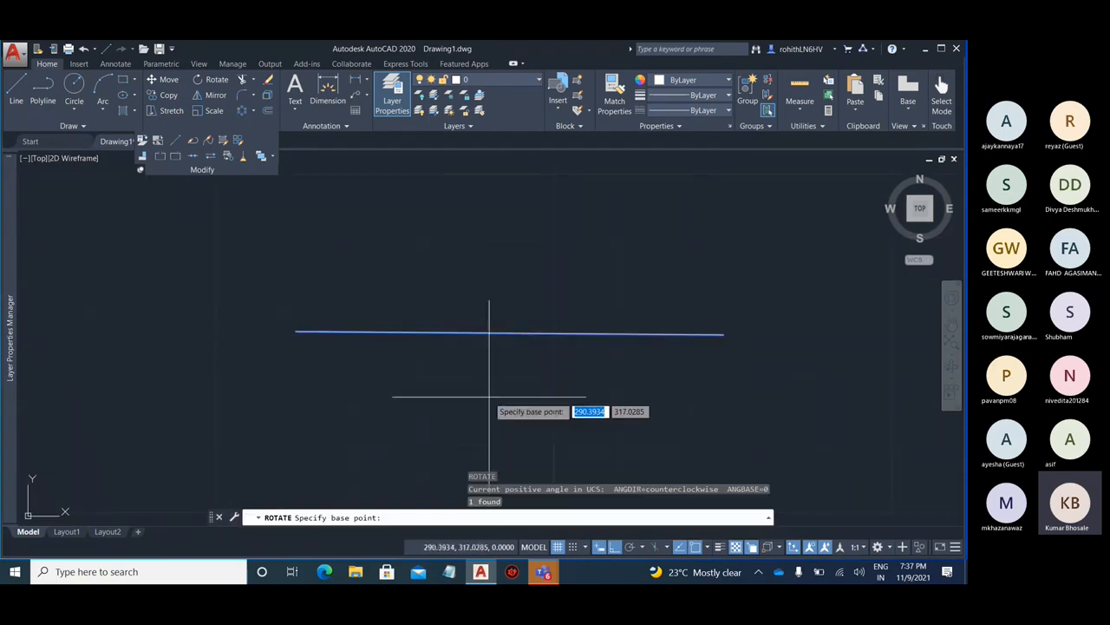
left_click(529, 332)
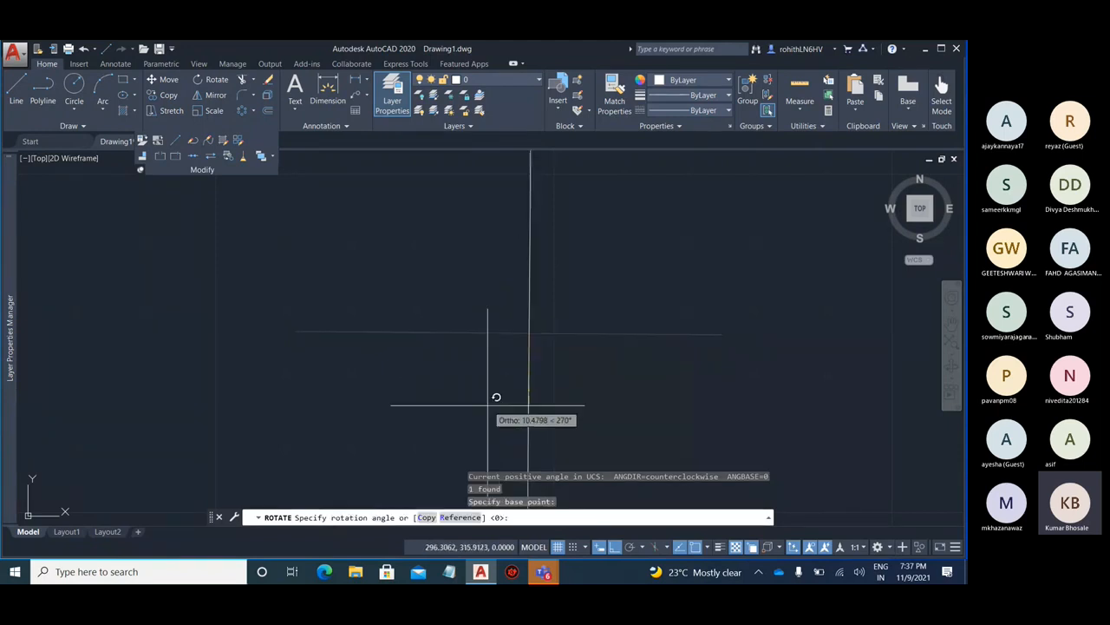
key("F8")
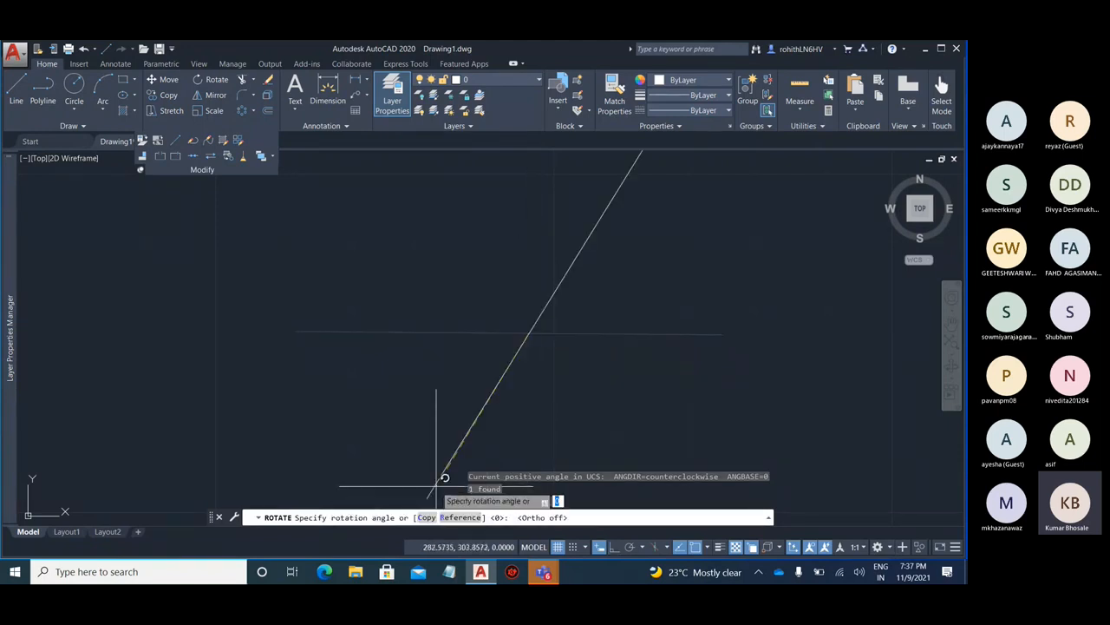
left_click(425, 512)
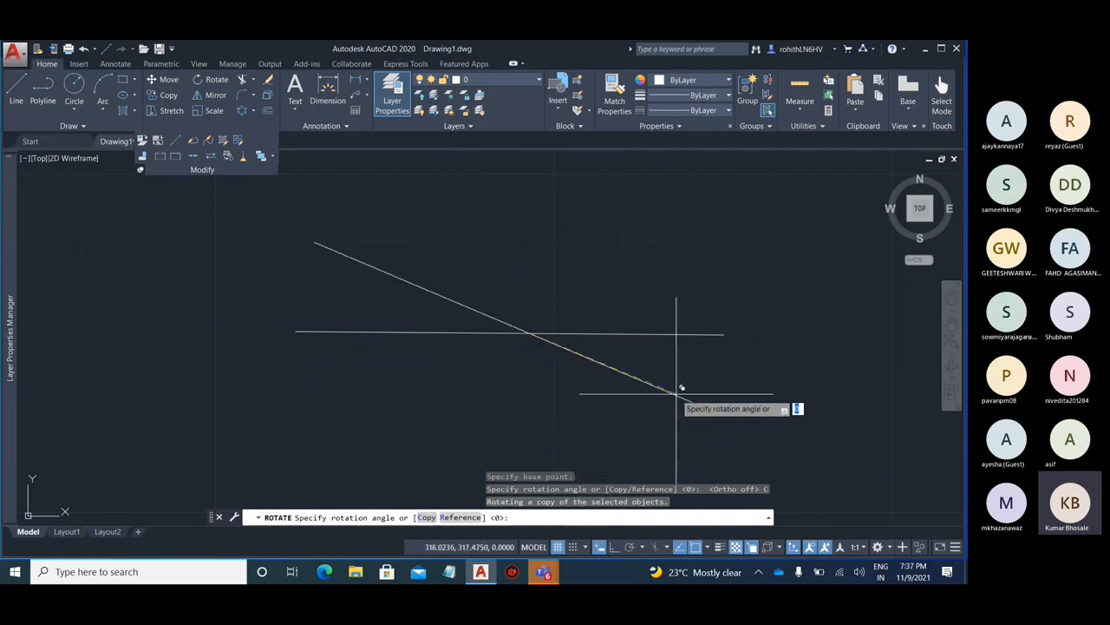
type("80")
key("Return")
key("Escape")
key("Escape")
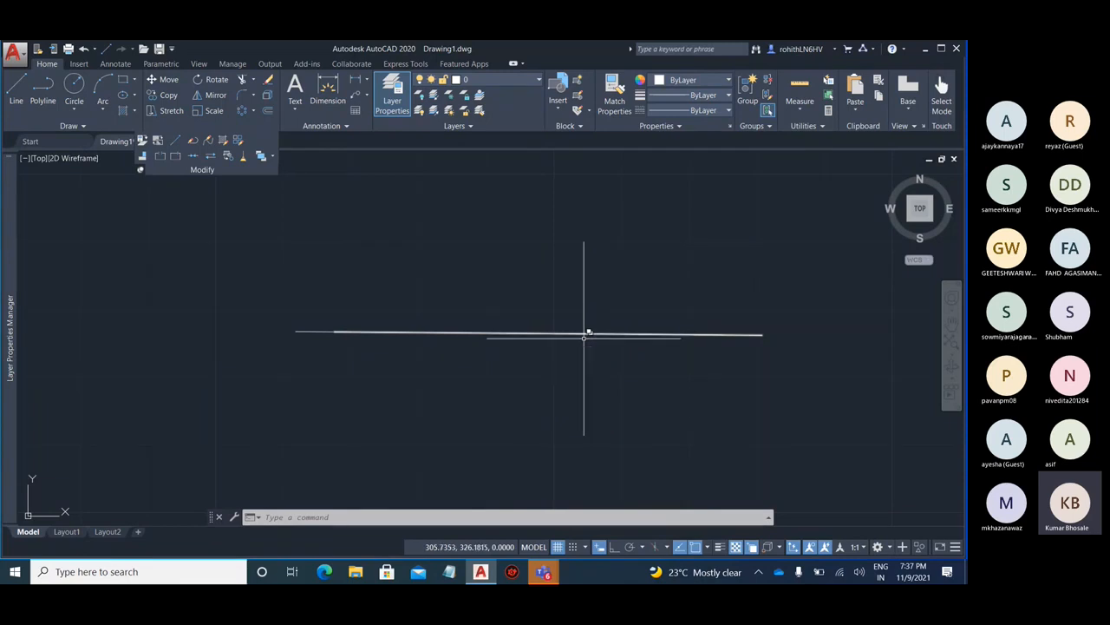
Run Delete Duplicate Objects on the two overlapping lines with the default comparison settings and options
left_click(244, 157)
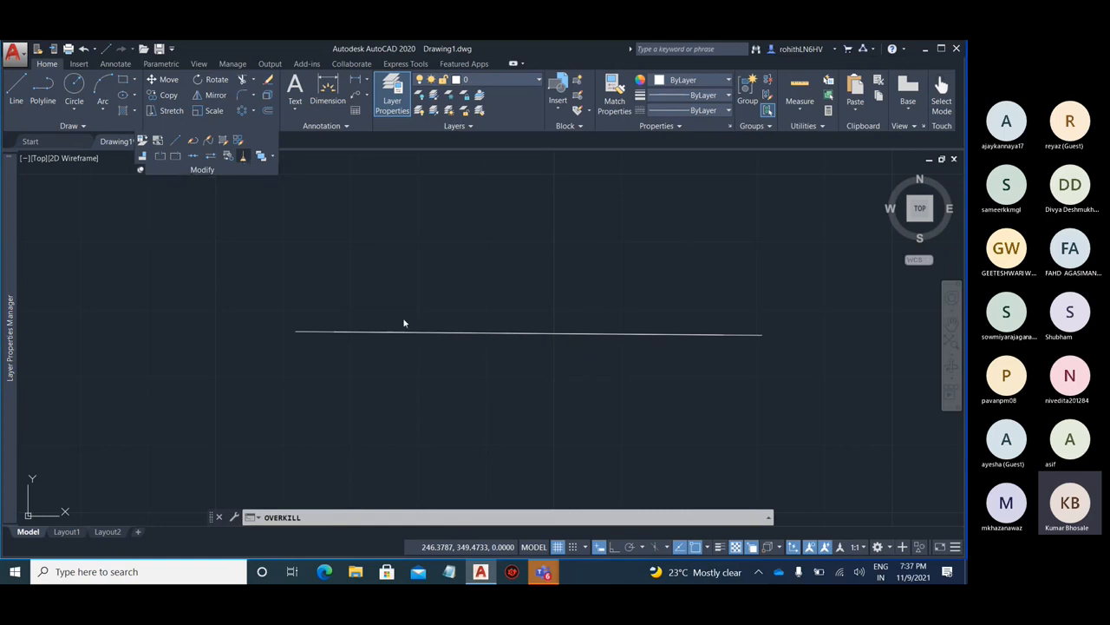
left_click(458, 328)
left_click(514, 377)
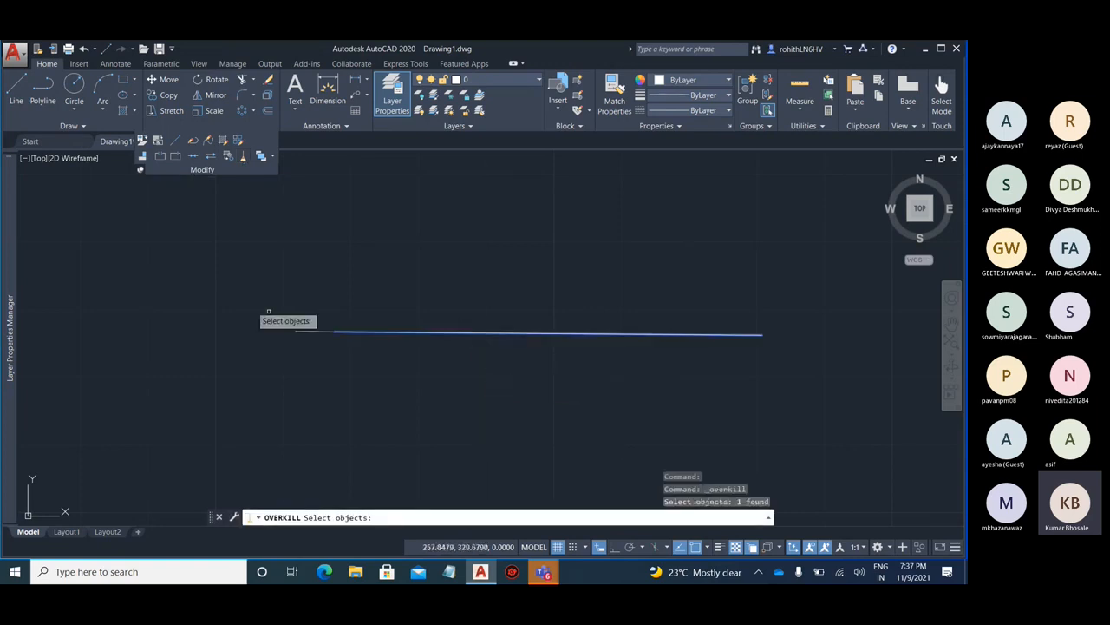
left_click(241, 293)
left_click(809, 376)
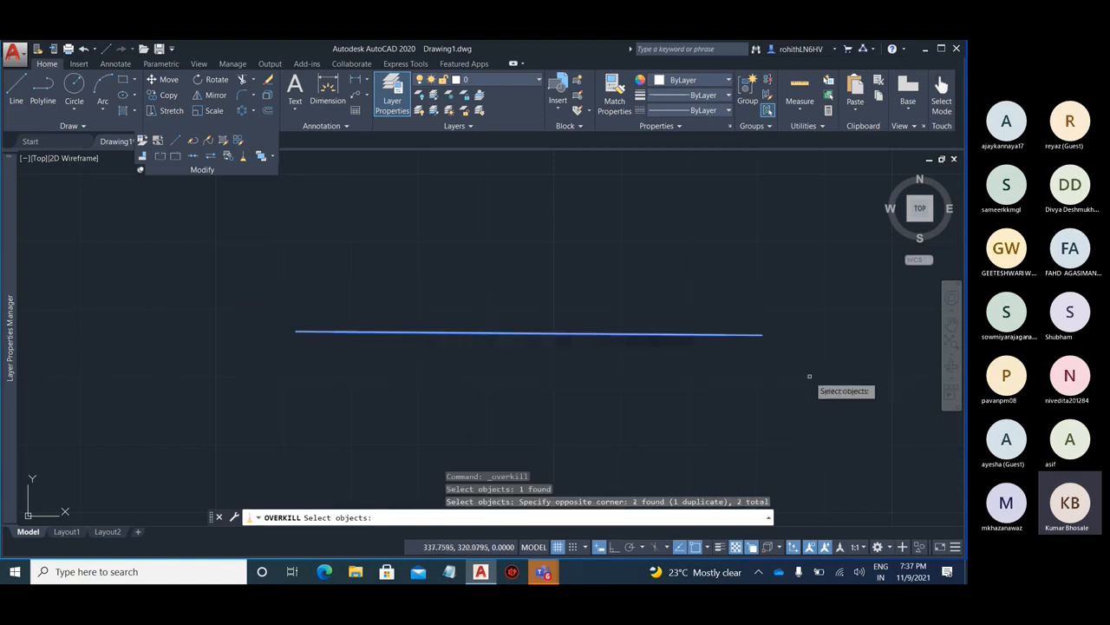
key("Return")
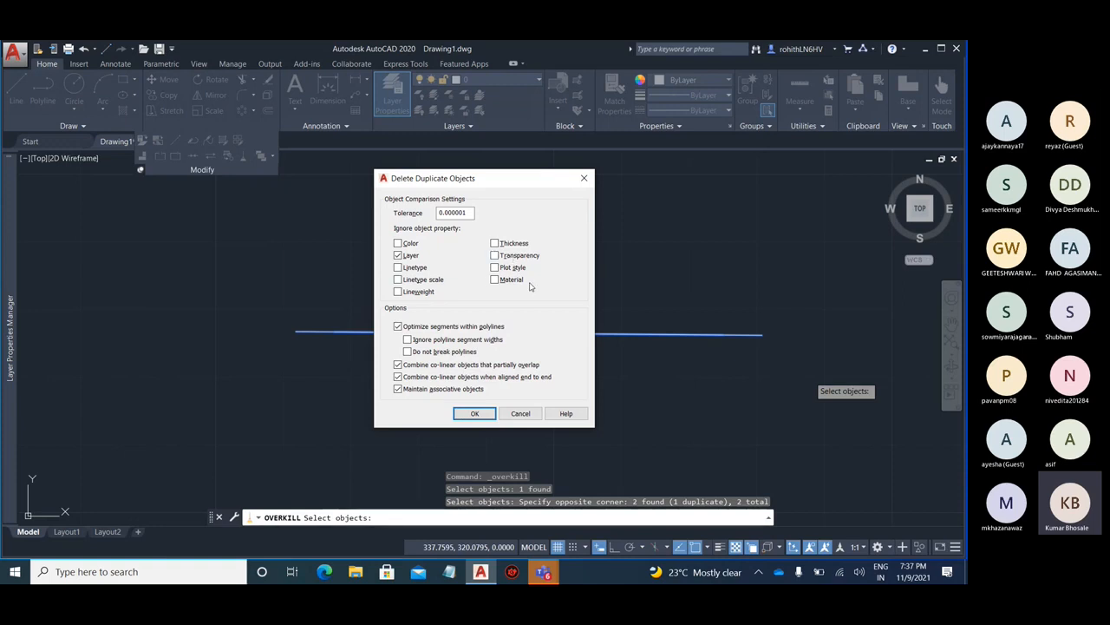
left_click(475, 413)
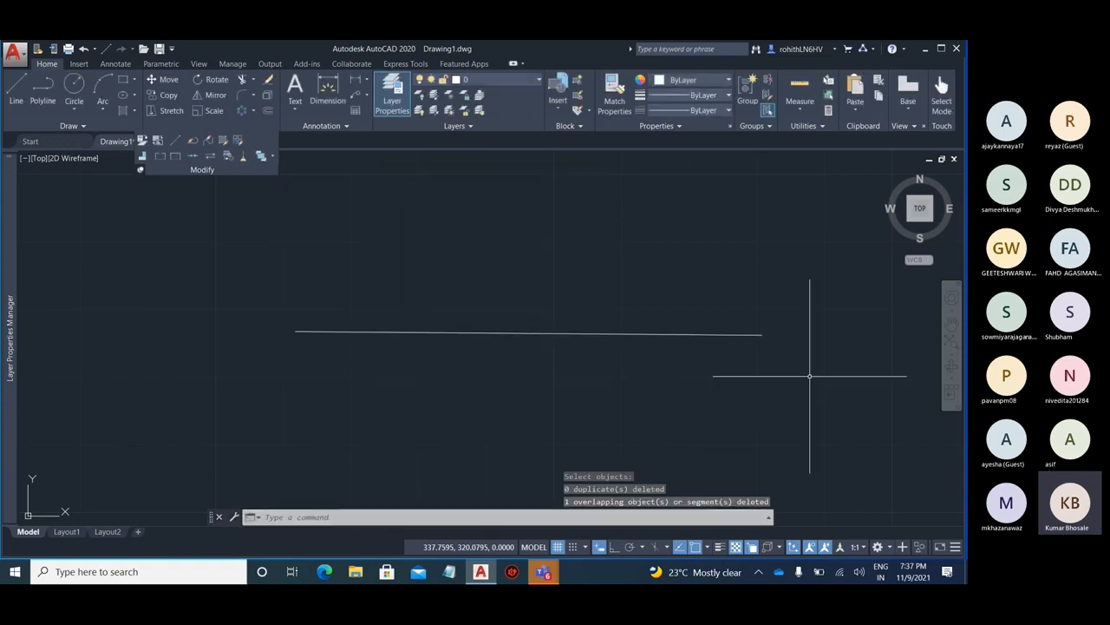
Select the combined line to inspect it, and unpin the expanded Modify tools so they collapse
left_click(516, 332)
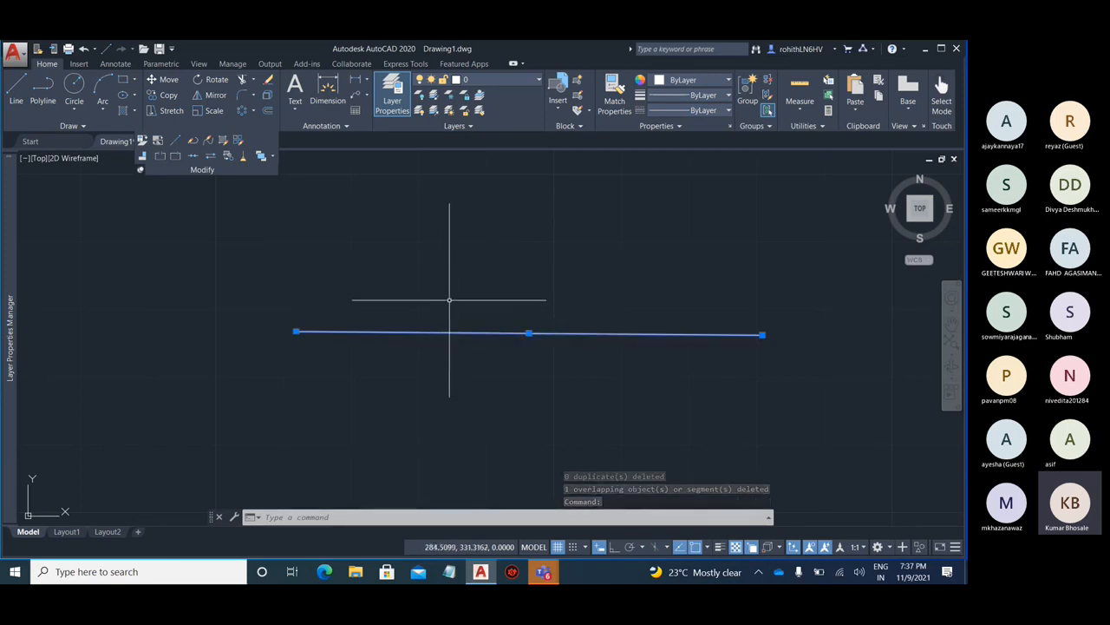
scroll(450, 301, "up", 2)
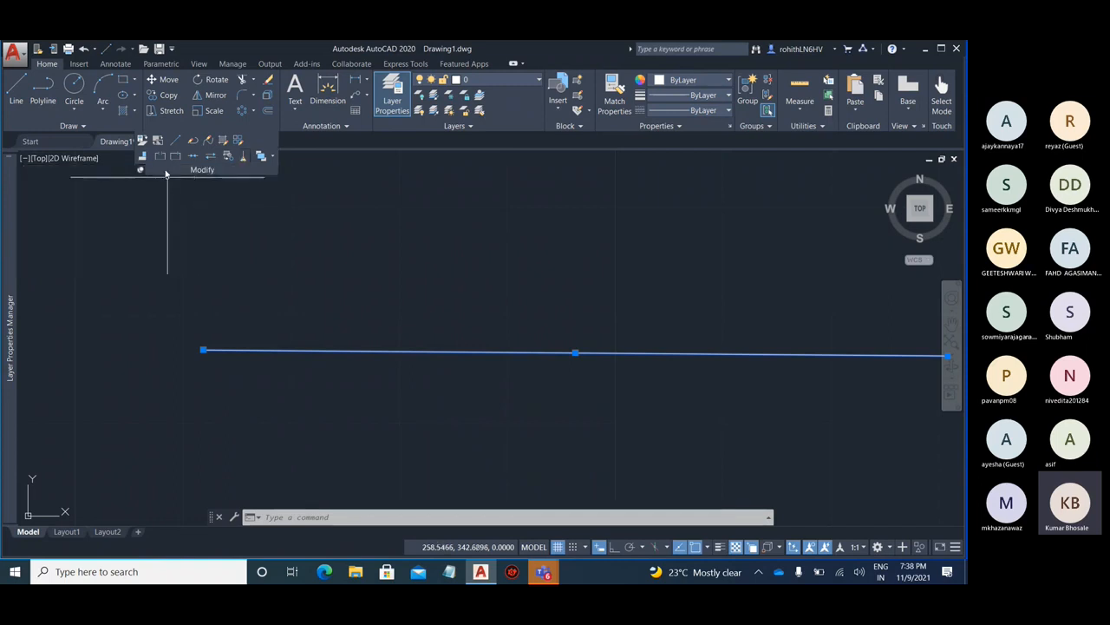
left_click(140, 170)
scroll(474, 263, "down", 5)
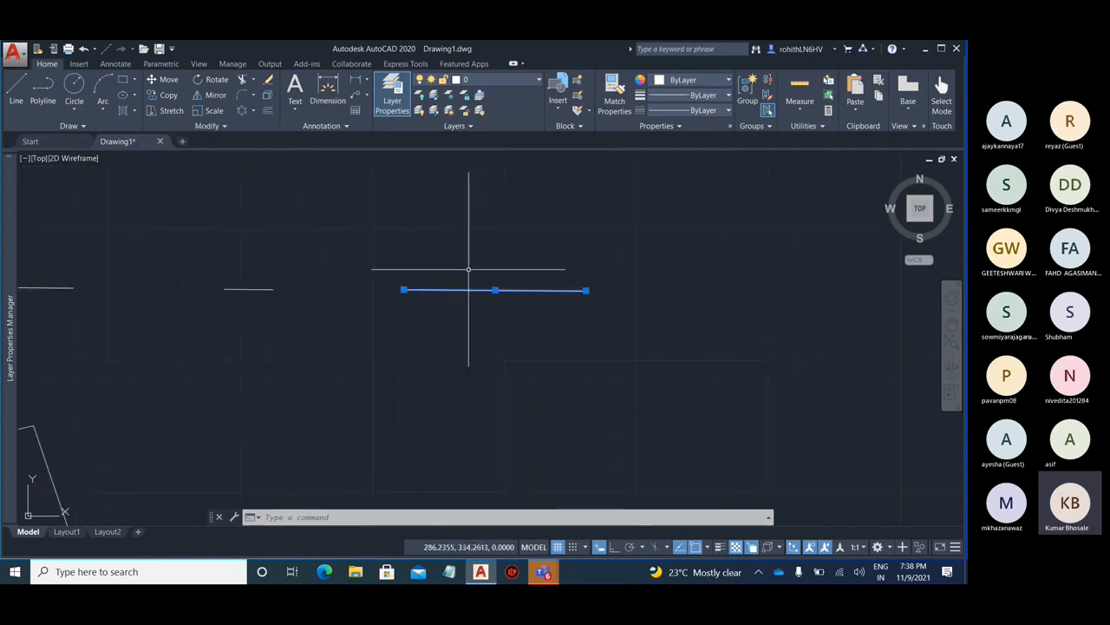
scroll(674, 235, "up", 1)
middle_click_drag(738, 262, 628, 281)
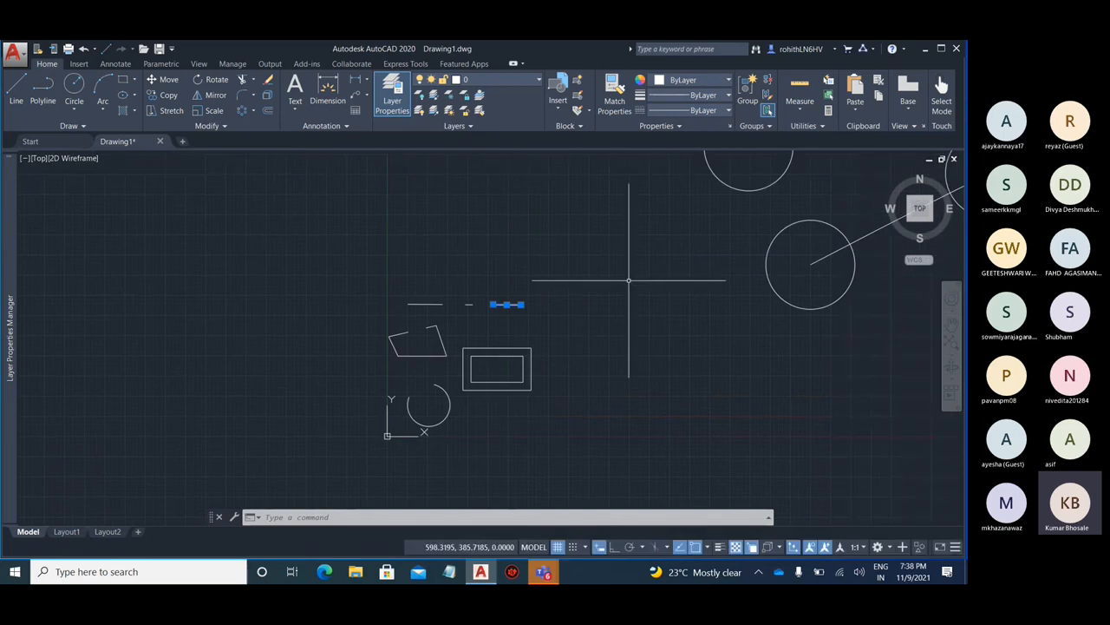
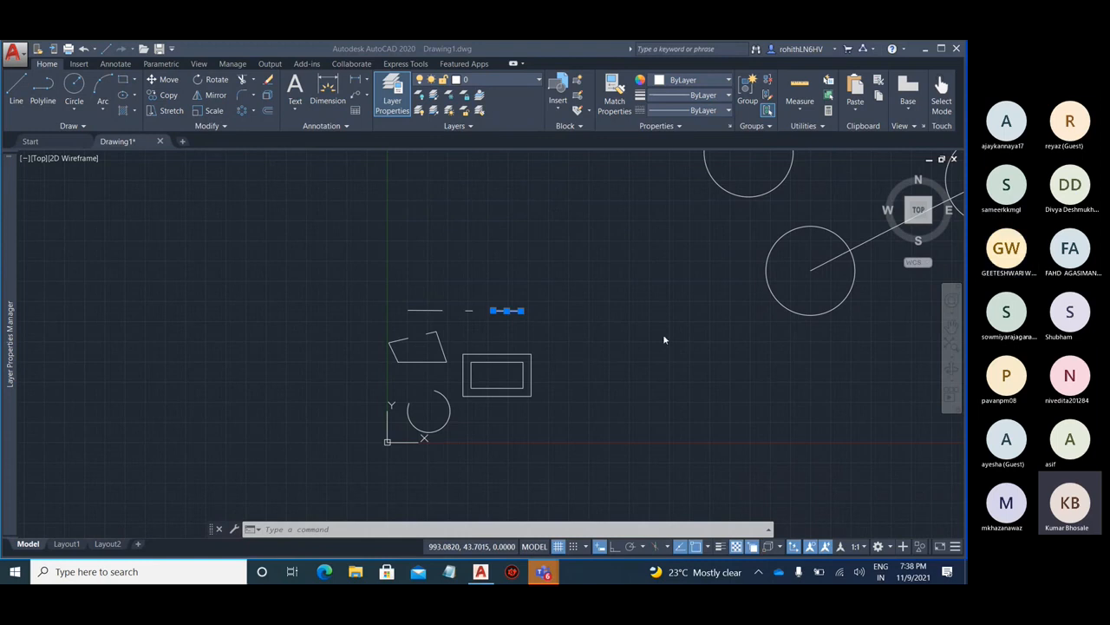
left_click(506, 319)
left_click(599, 272)
left_click(589, 329)
scroll(576, 297, "up", 4)
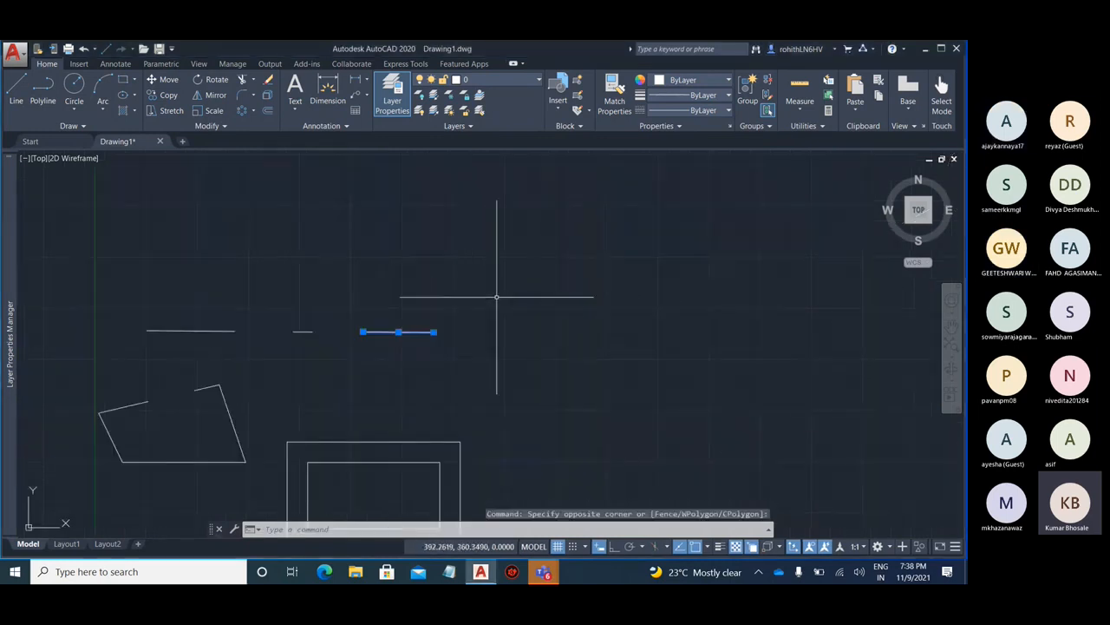
key("Escape")
Turn Dynamic Input off and start a line at the origin with the absolute coordinates 0,0
left_click(16, 86)
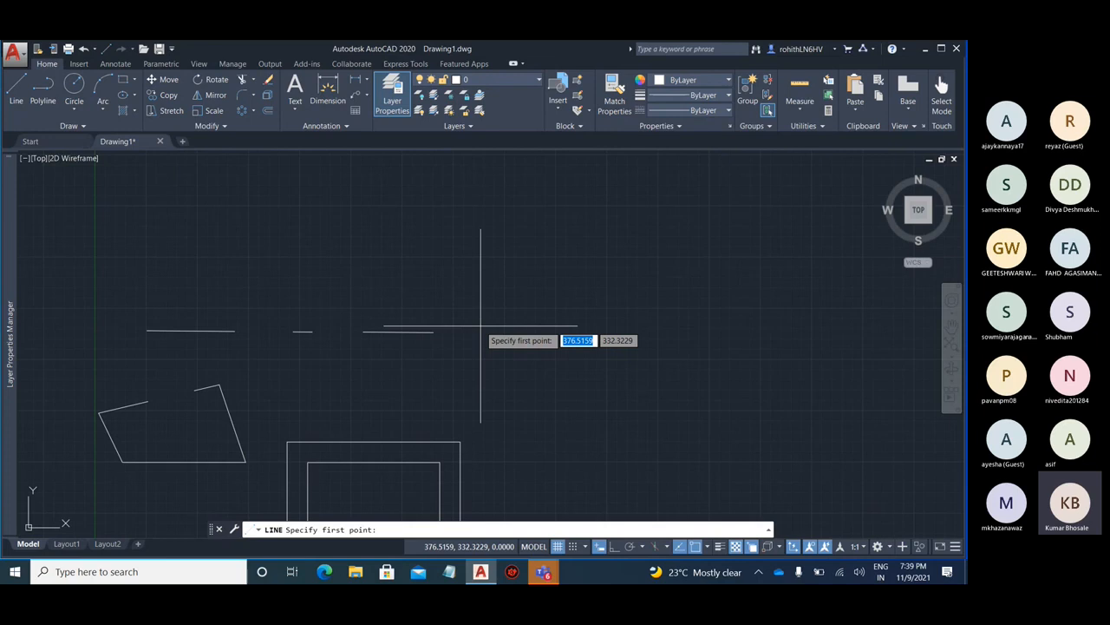
key("F12")
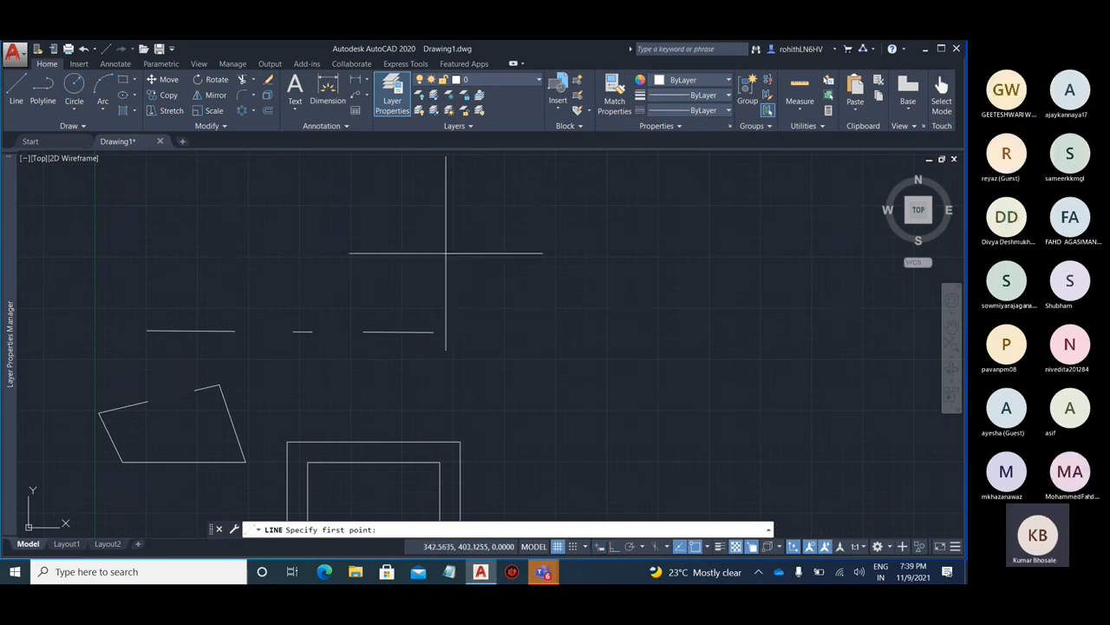
left_click(16, 87)
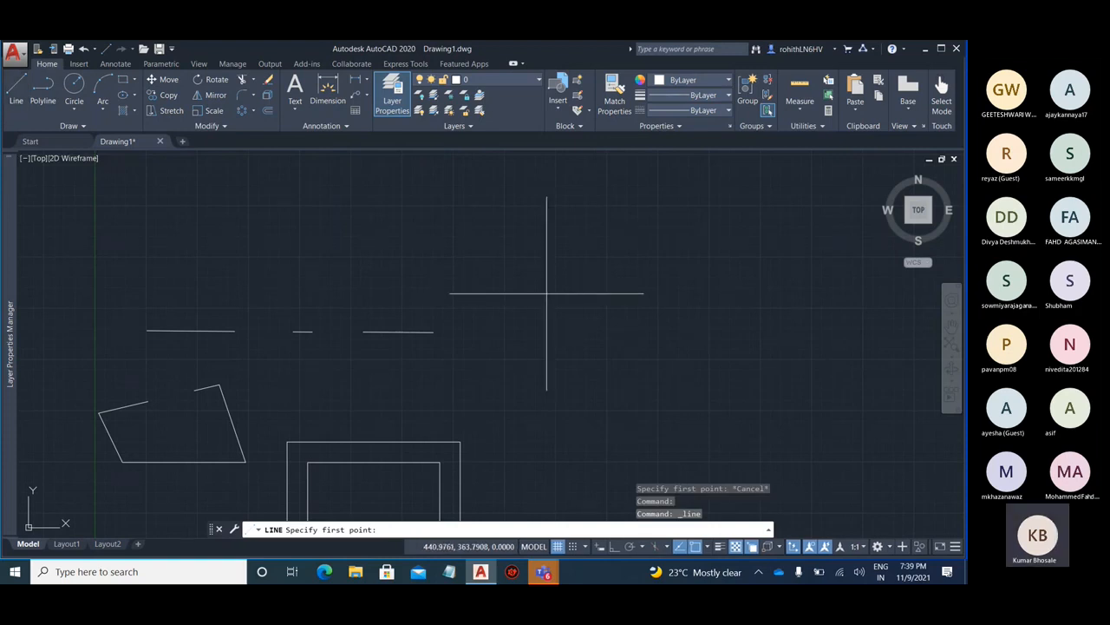
type("0,0")
key("Return")
scroll(546, 294, "down", 4)
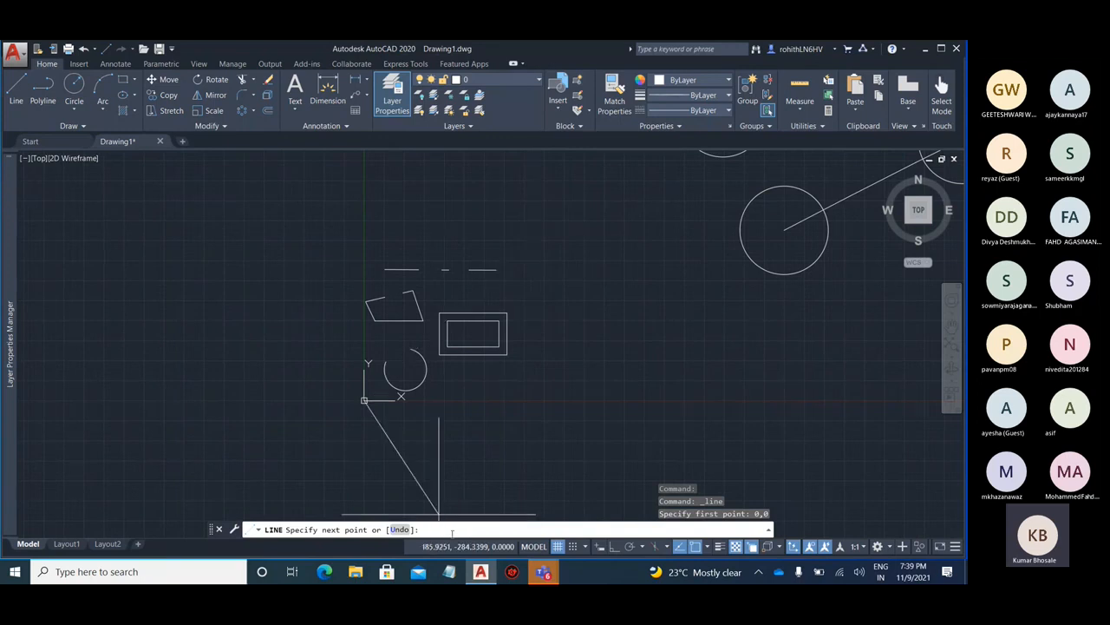
key("Escape")
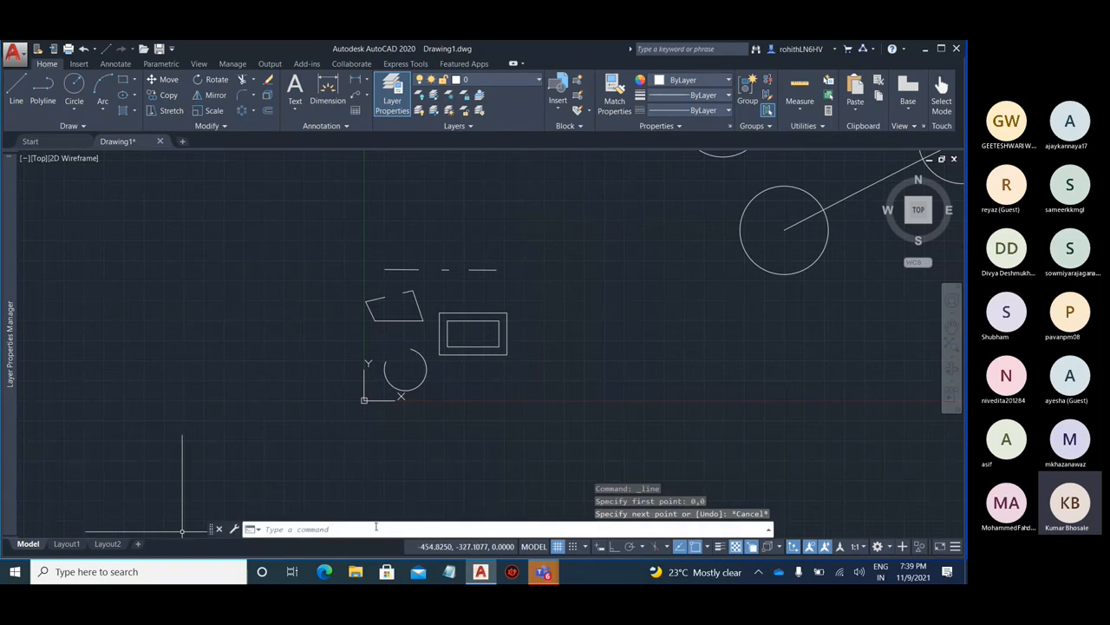
Turn Dynamic Input back on and start a line at the cursor prompt with X 0 and Y 0
middle_click_drag(556, 242, 459, 290)
scroll(431, 430, "up", 2)
scroll(430, 430, "up", 2)
middle_click_drag(432, 407, 465, 369)
key("Escape")
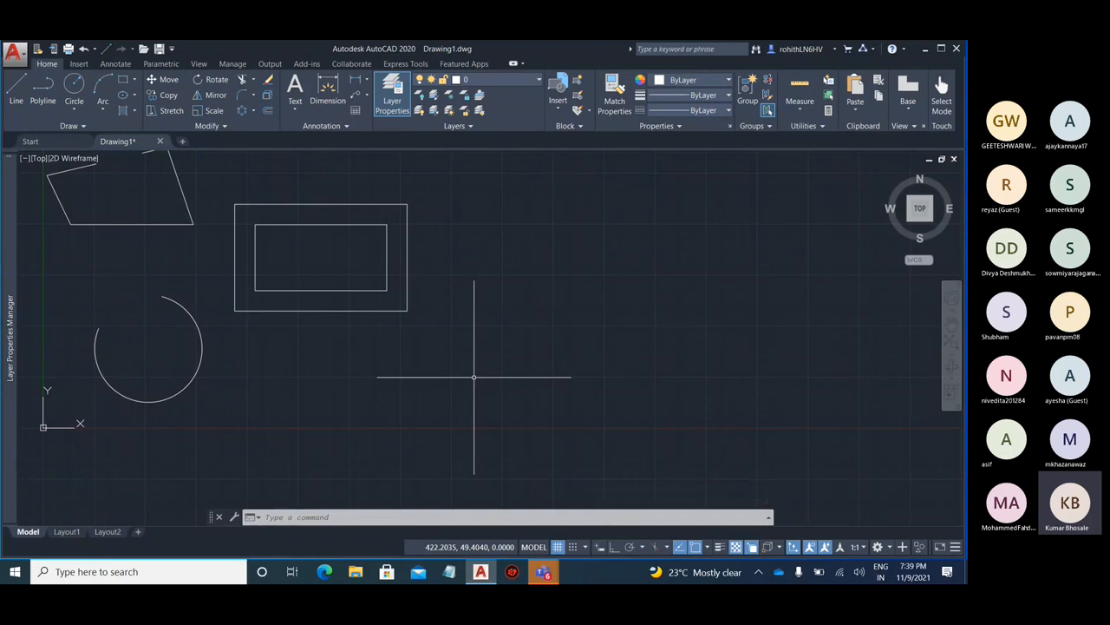
key("F12")
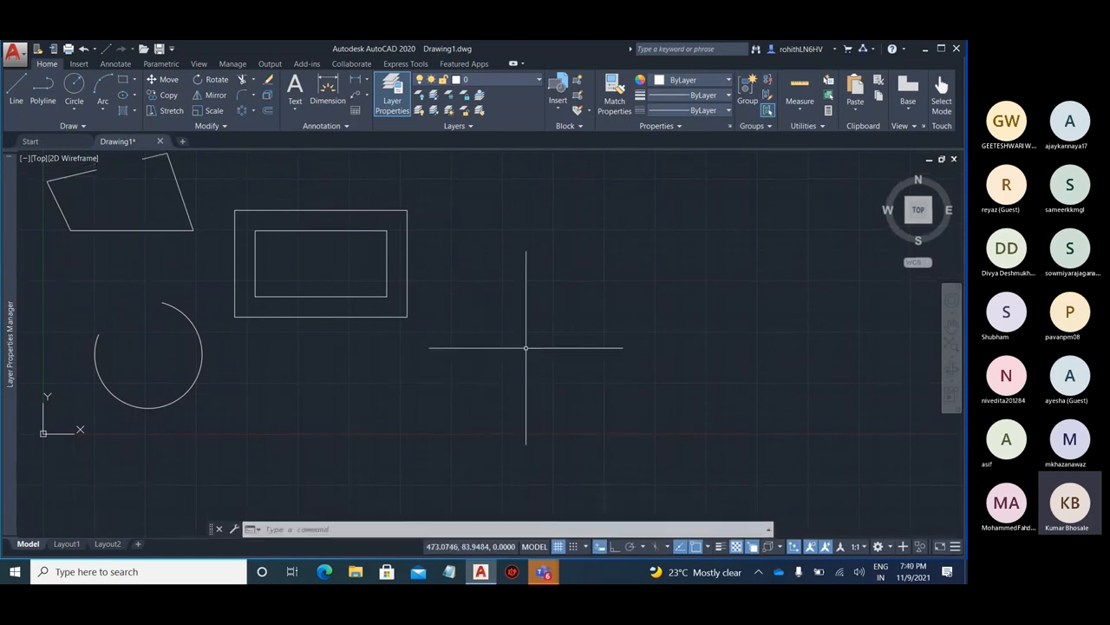
type("l")
key("Return")
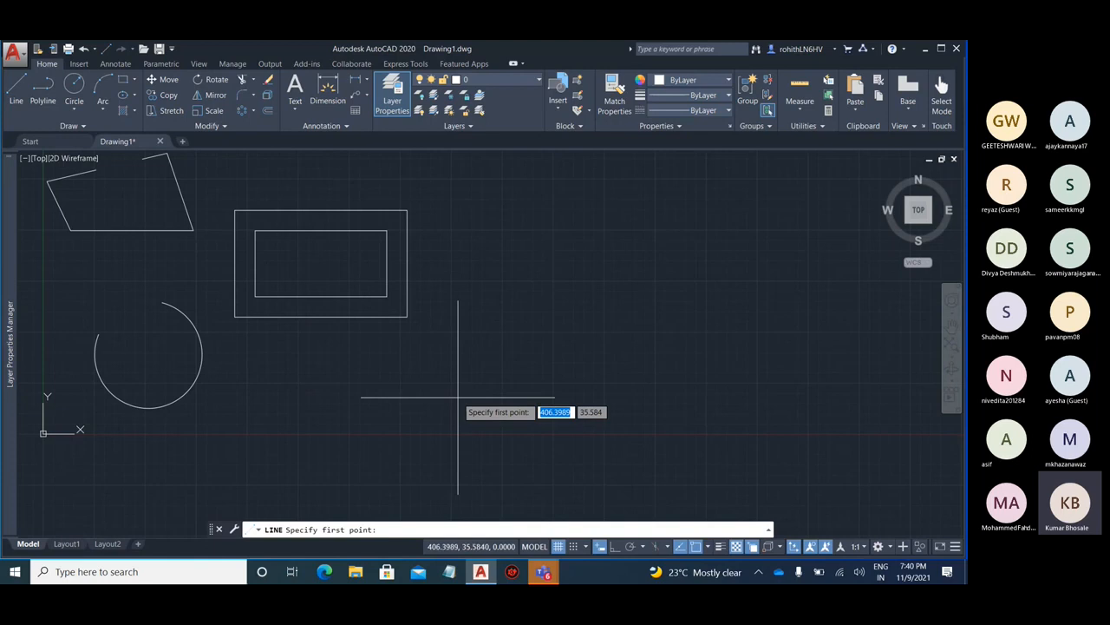
type("0")
key("Tab")
key("BackSpace")
type("0")
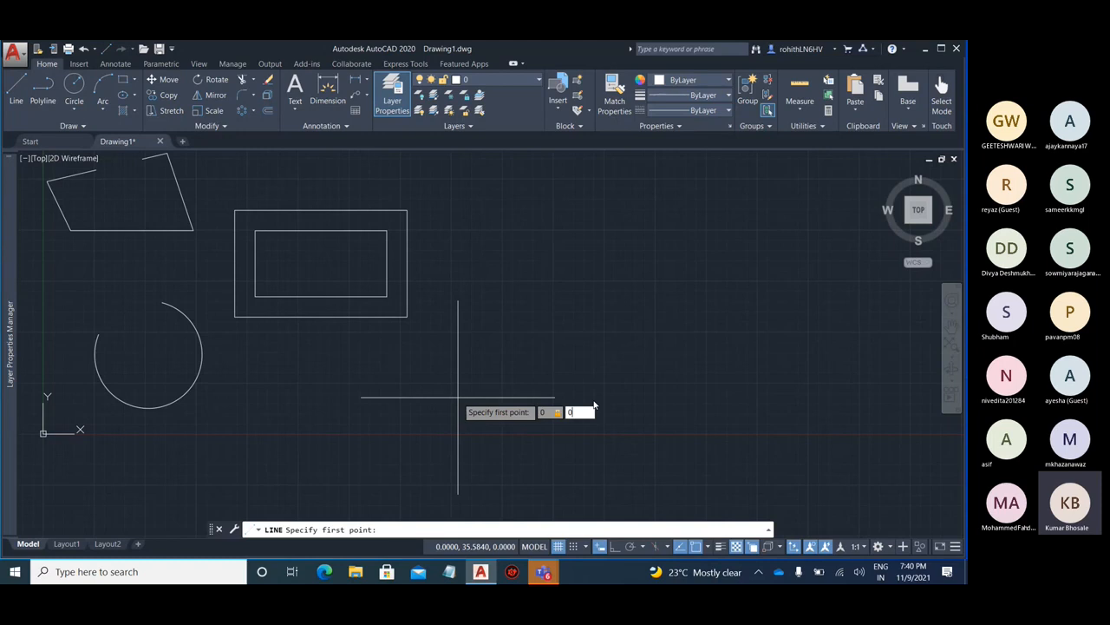
key("Return")
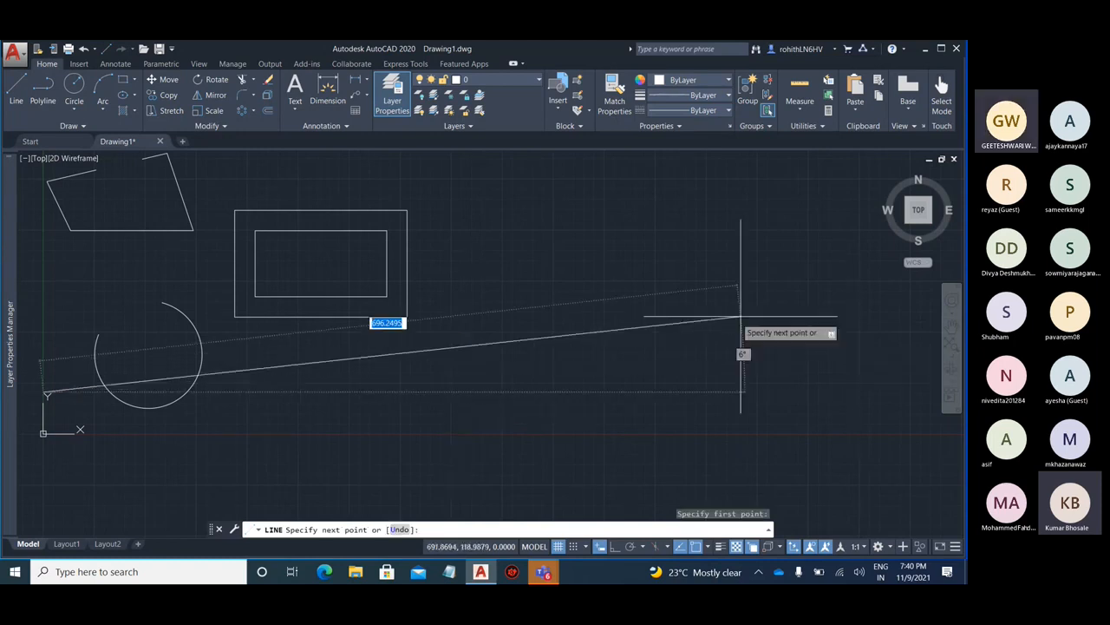
key("Escape")
key("Escape")
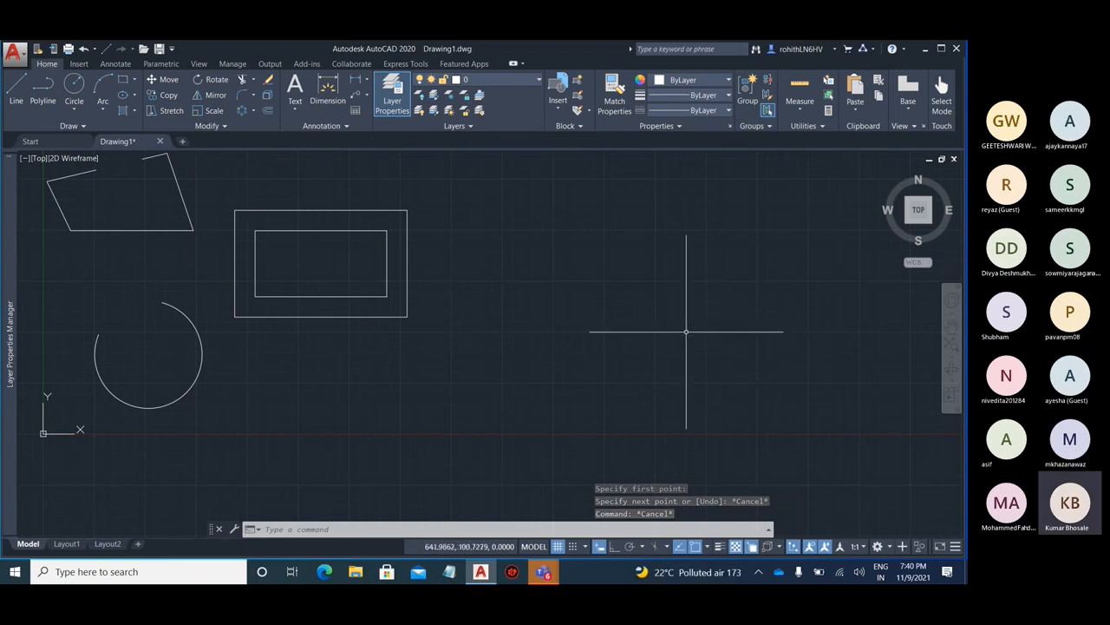
Select the long line above the open polygon and the outer rectangle to examine their snap points
scroll(580, 333, "down", 4)
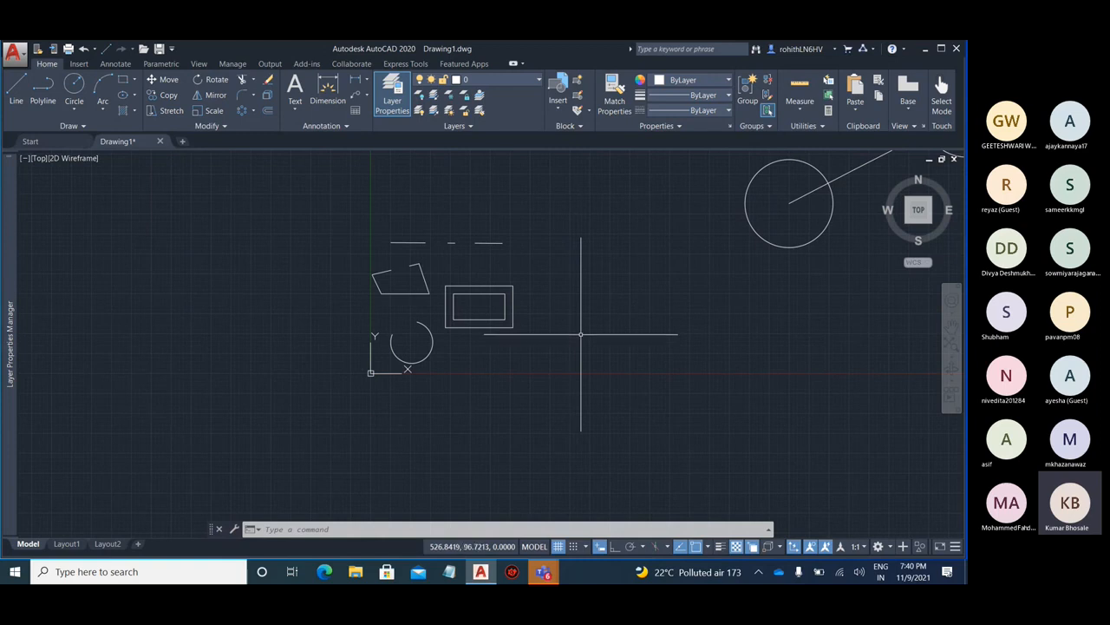
scroll(507, 291, "up", 5)
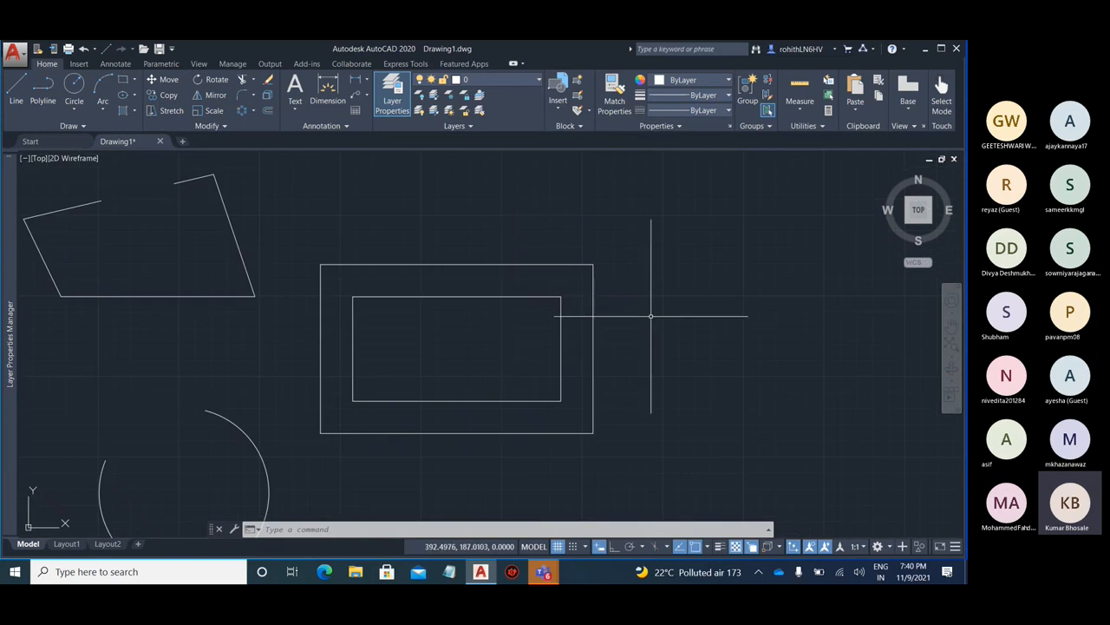
scroll(478, 429, "down", 5)
scroll(409, 308, "up", 7)
scroll(232, 281, "up", 3)
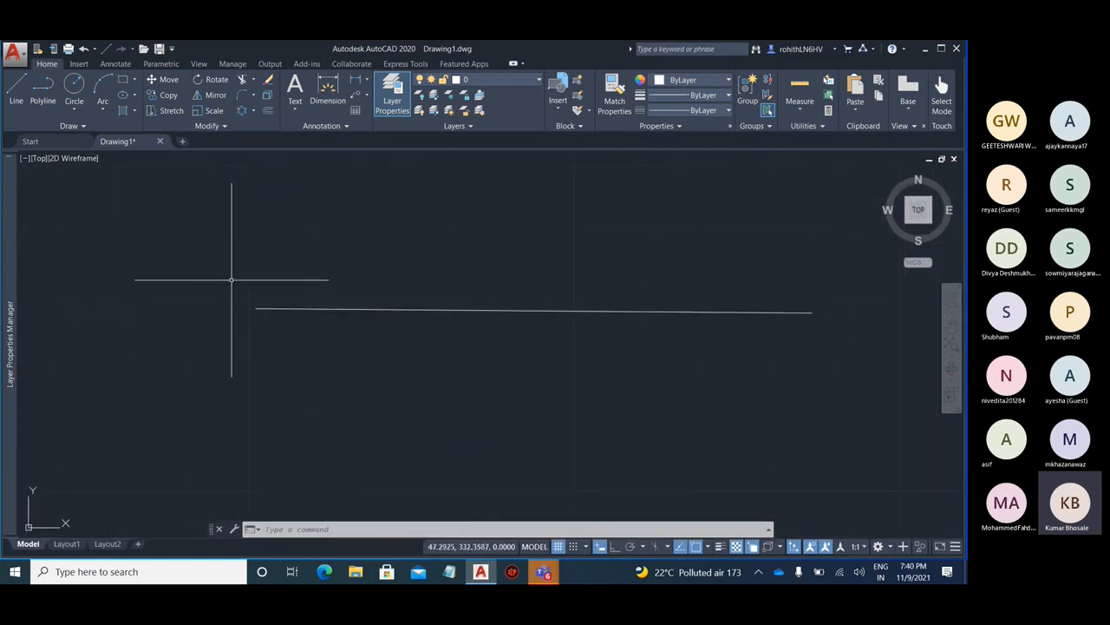
left_click(309, 309)
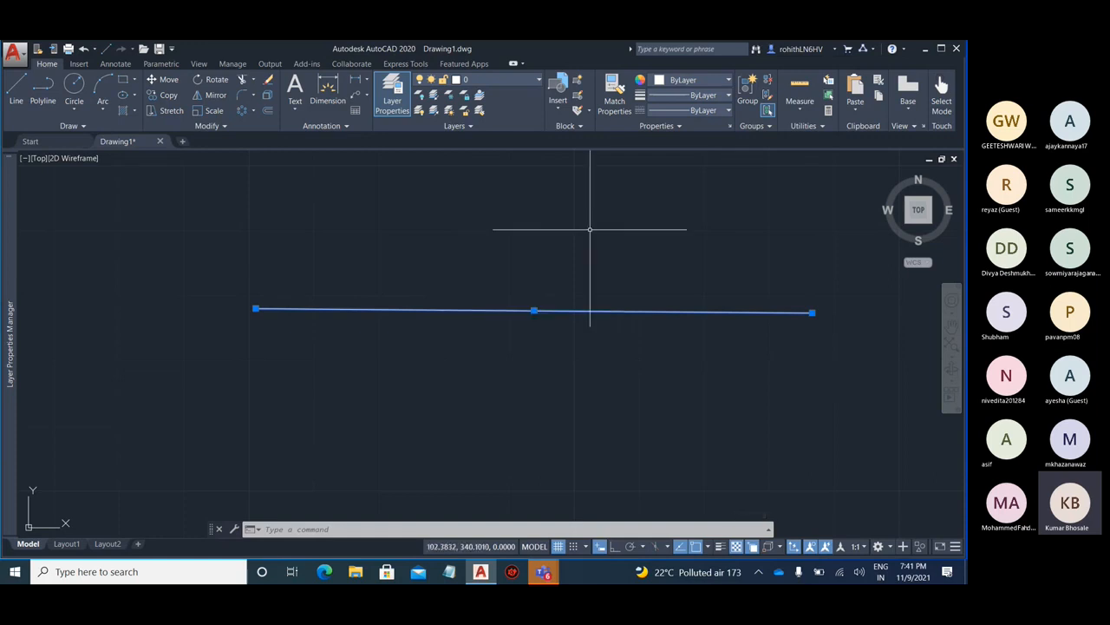
scroll(451, 199, "down", 8)
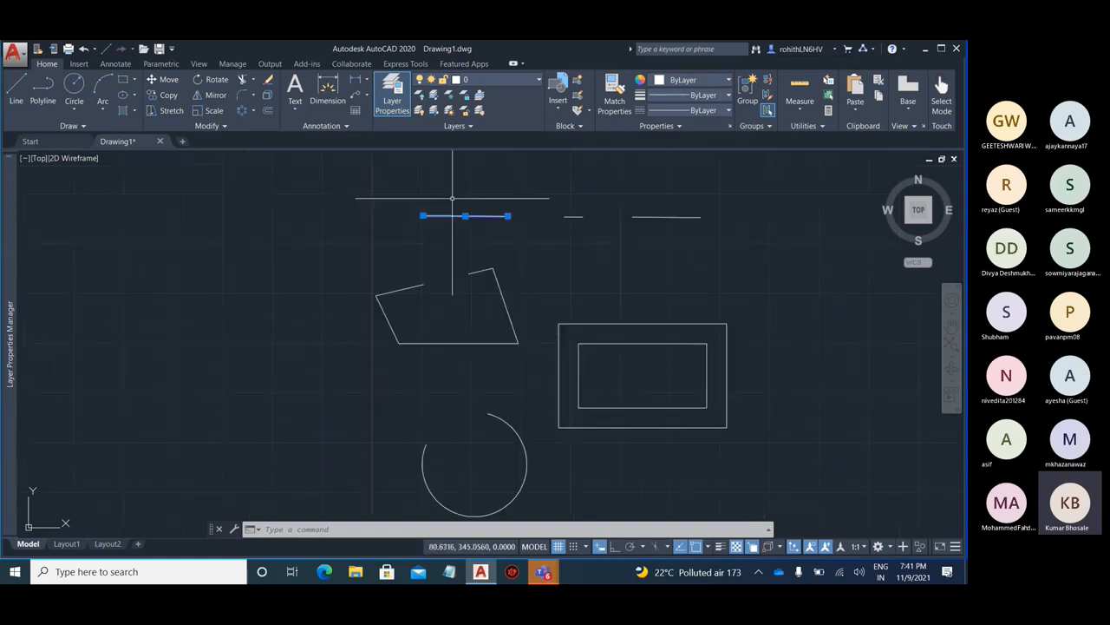
scroll(698, 345, "up", 3)
left_click(696, 339)
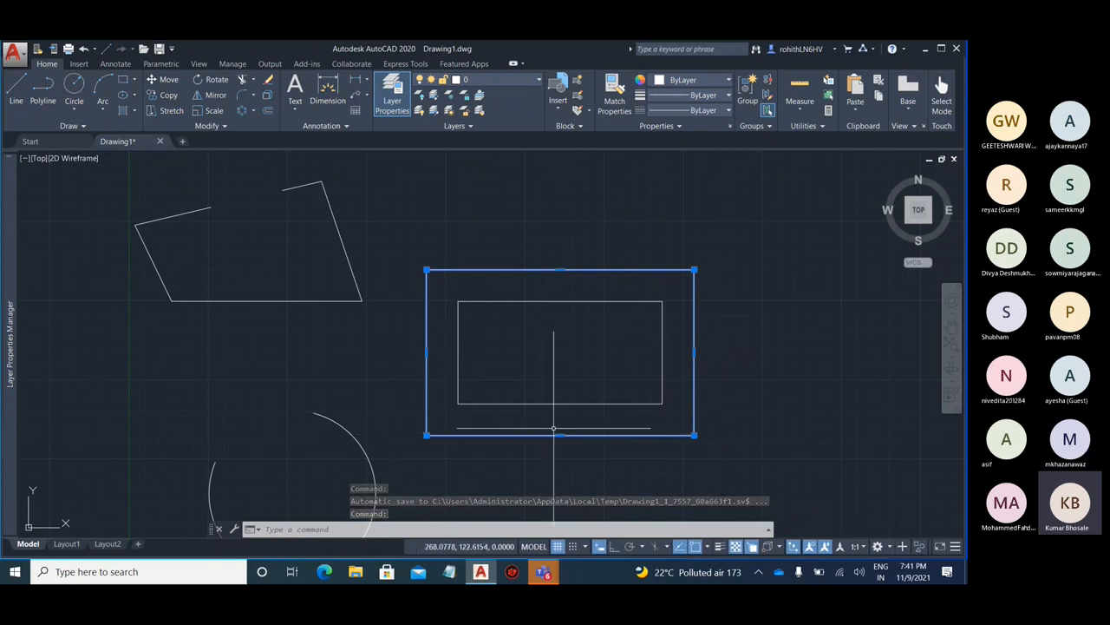
scroll(560, 434, "up", 2)
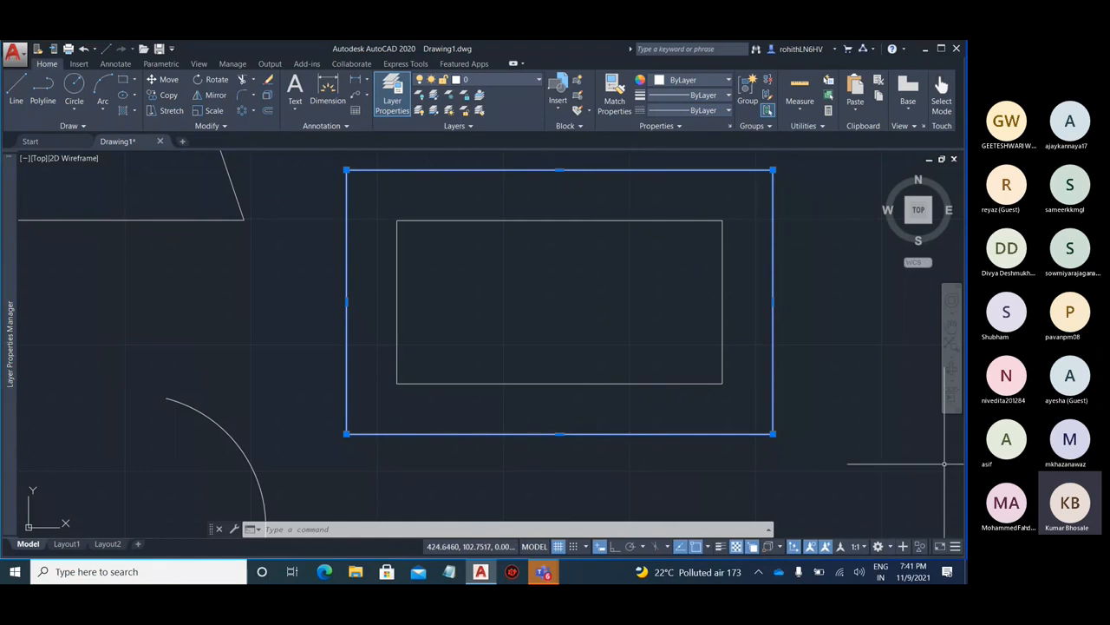
scroll(492, 378, "down", 2)
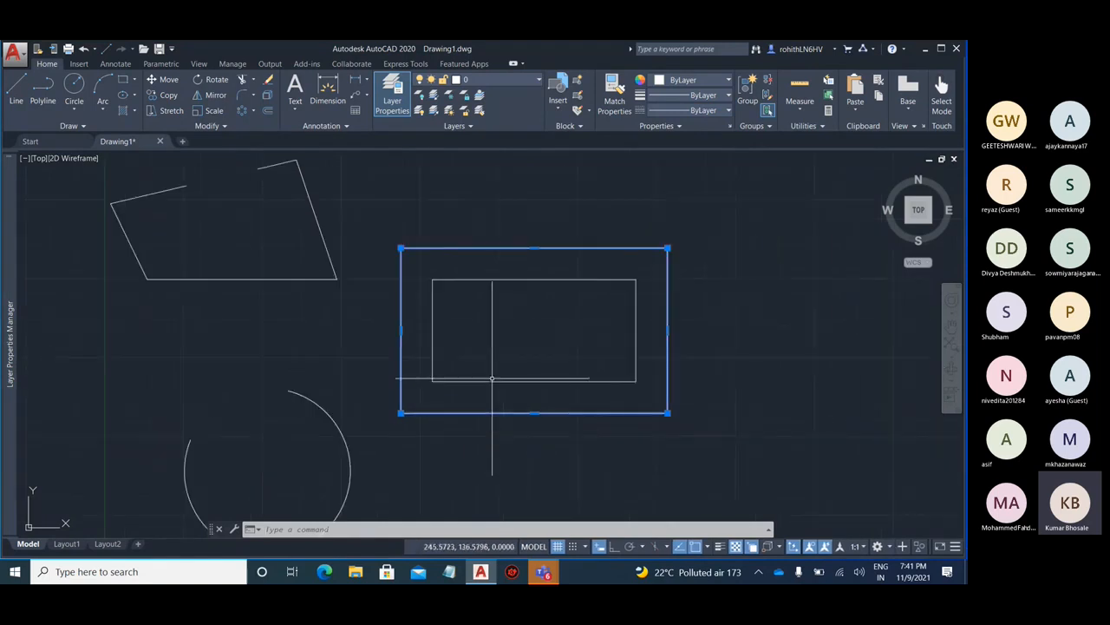
key("Escape")
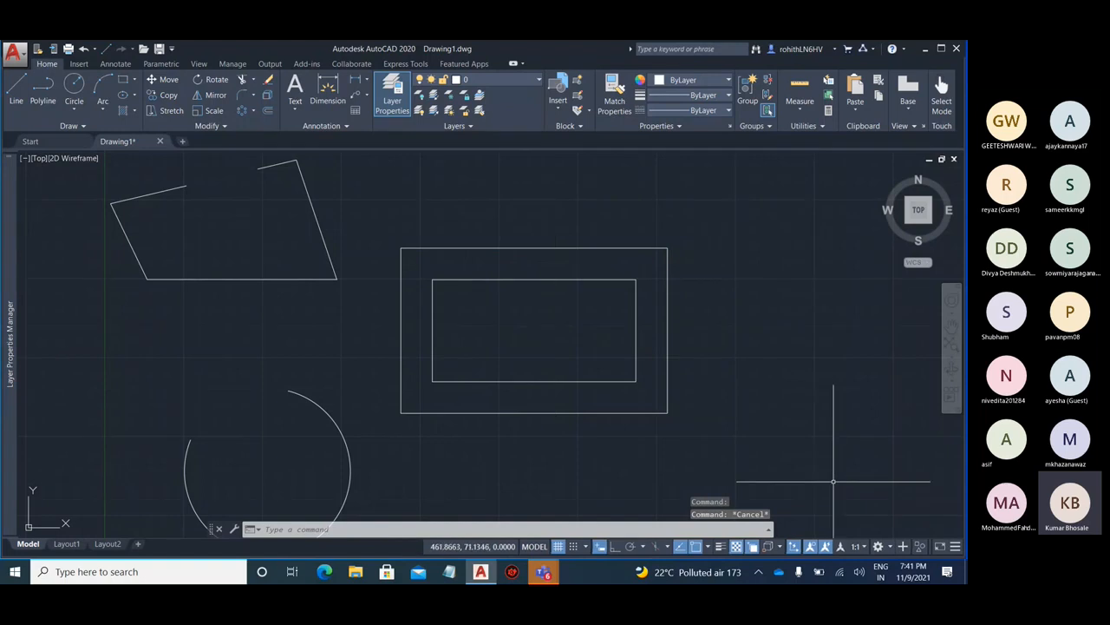
Examine the 3D object snap modes and their drafting settings without changing any
left_click(782, 546)
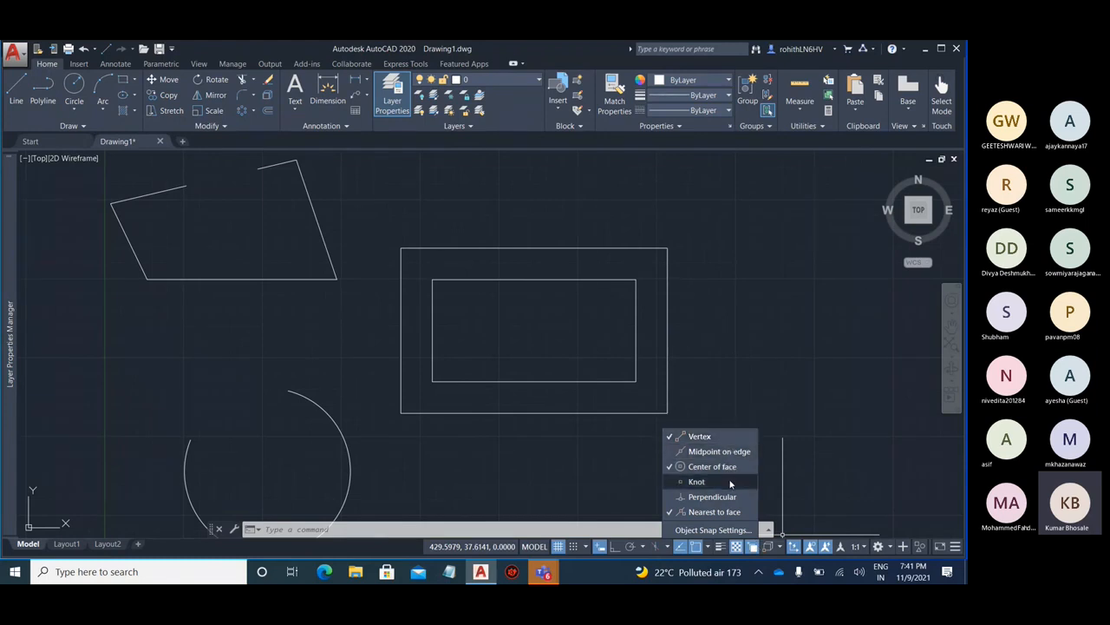
left_click(713, 530)
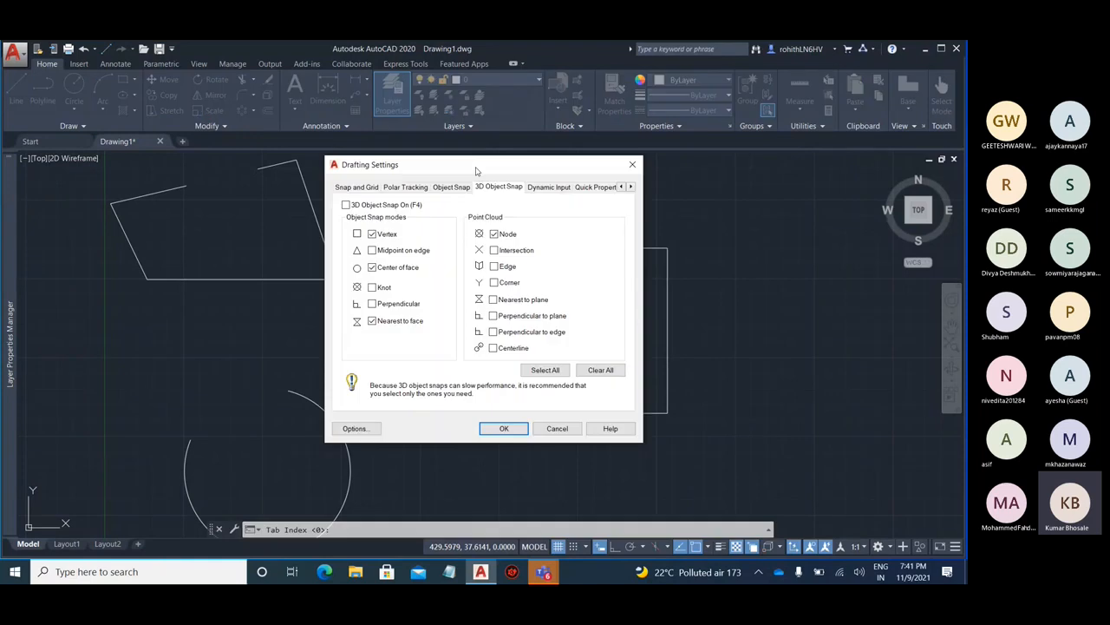
left_click_drag(475, 169, 593, 180)
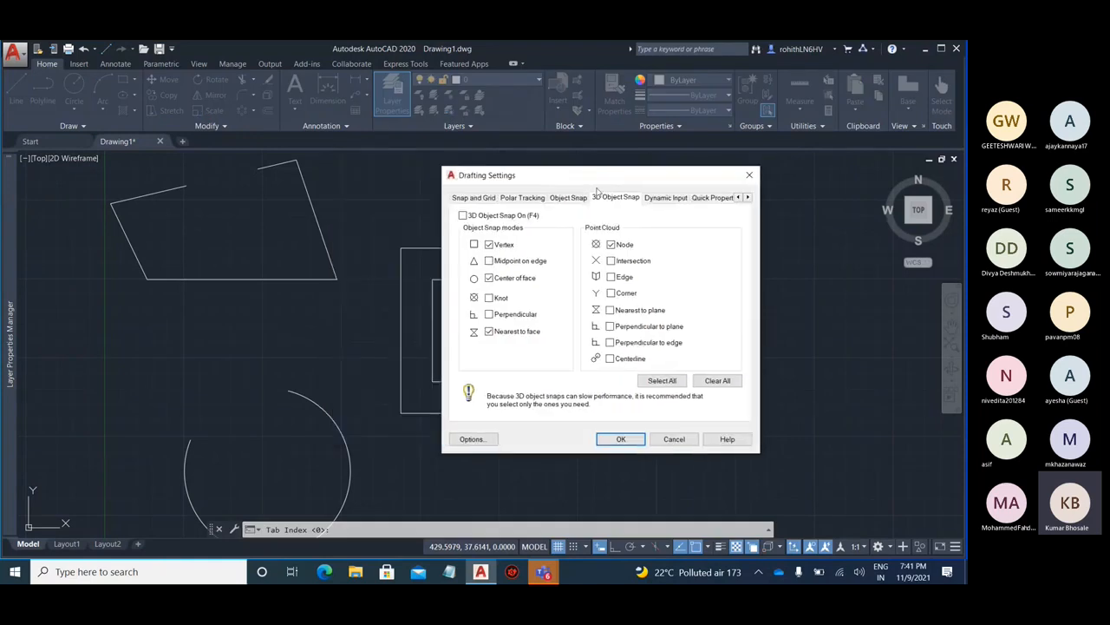
left_click(750, 174)
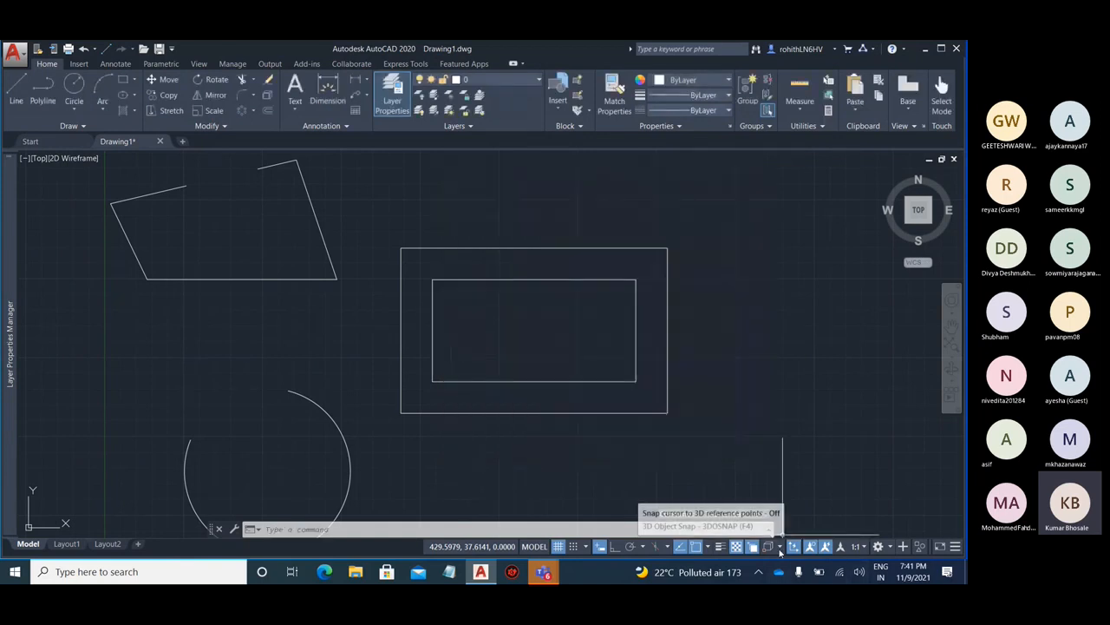
Examine the 2D object snap modes, such as Endpoint, Midpoint, Geometric Center and Node
left_click(708, 547)
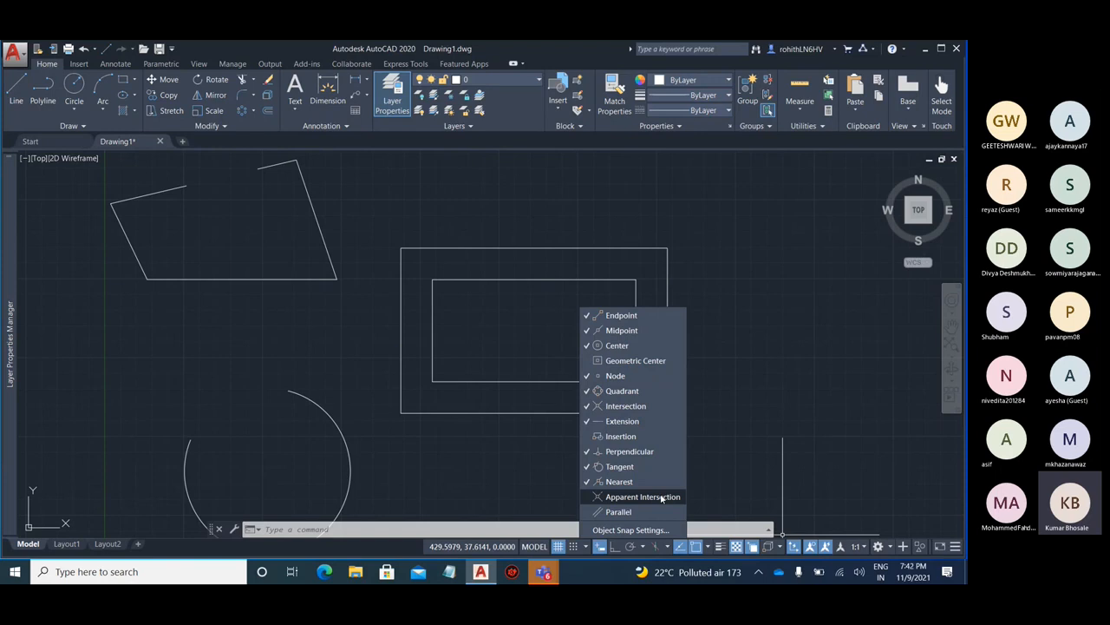
left_click(639, 379)
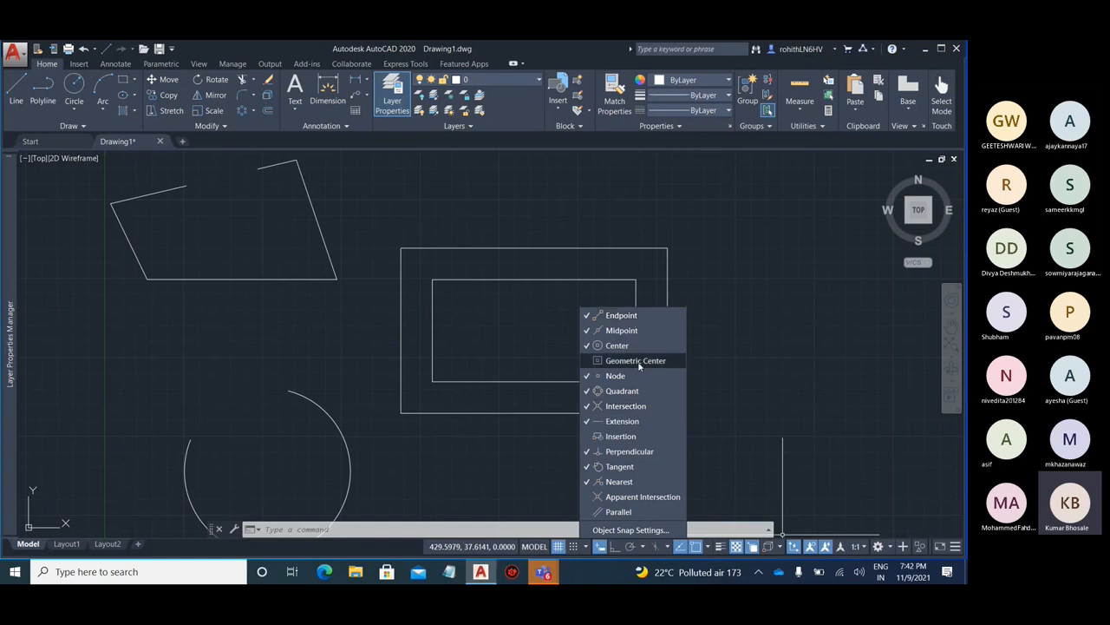
left_click(703, 490)
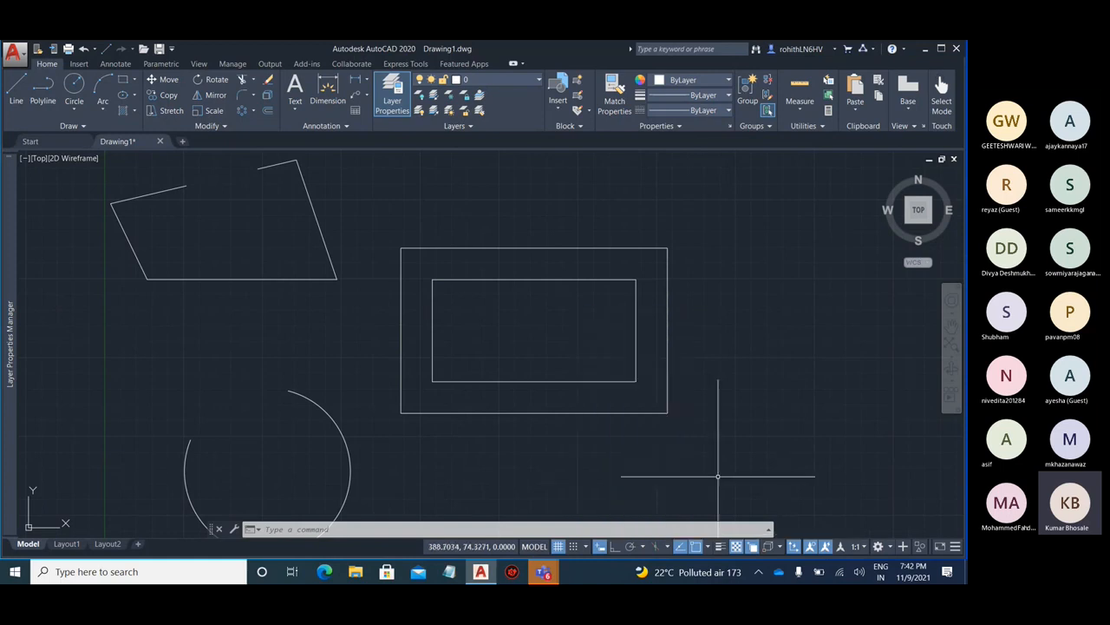
left_click(709, 547)
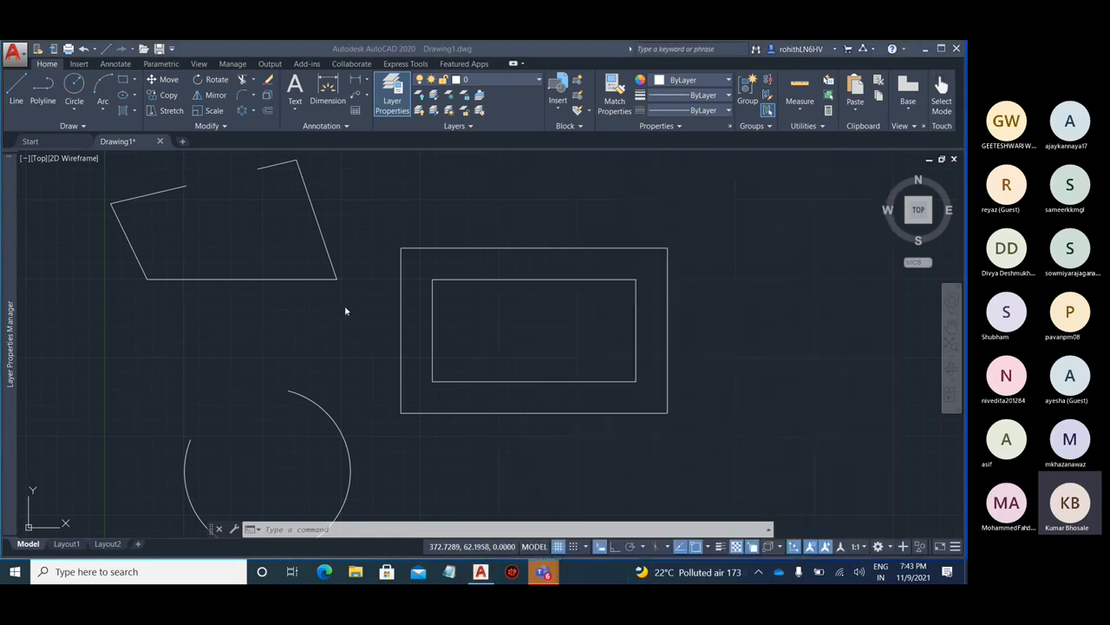
Start a line and examine the snap points at the outer rectangle's upper-right corner and along its top edge
left_click(81, 49)
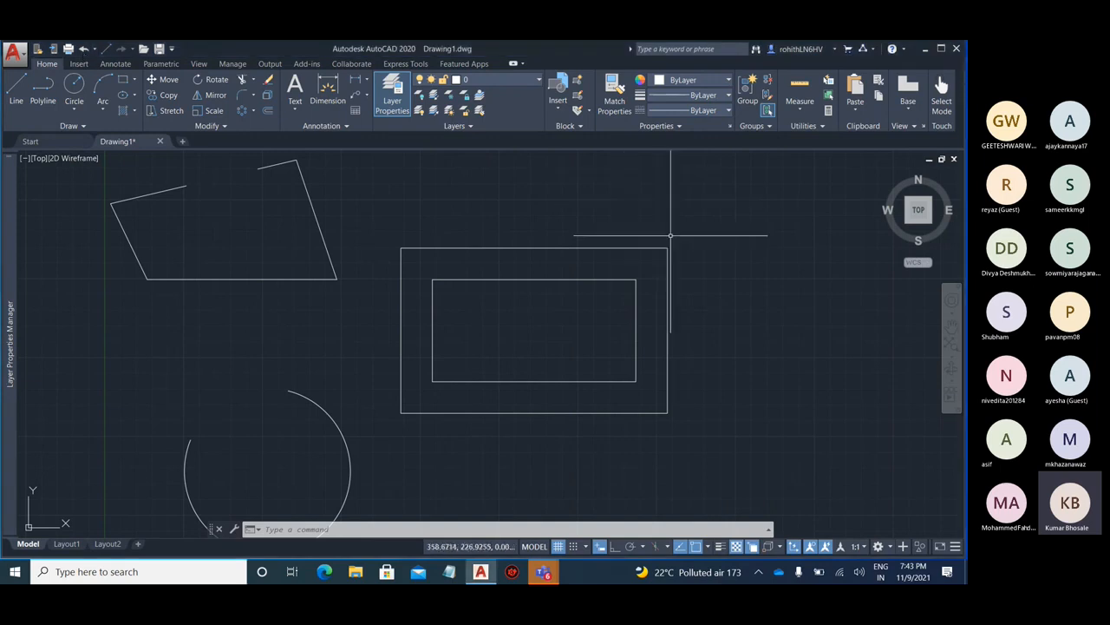
scroll(598, 252, "down", 4)
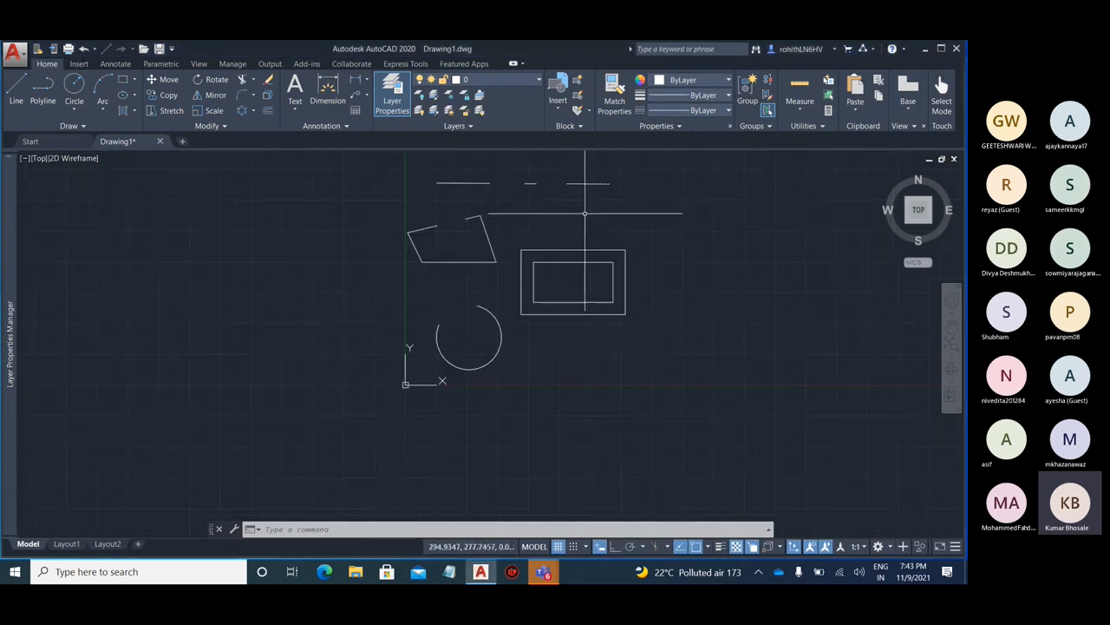
left_click(16, 86)
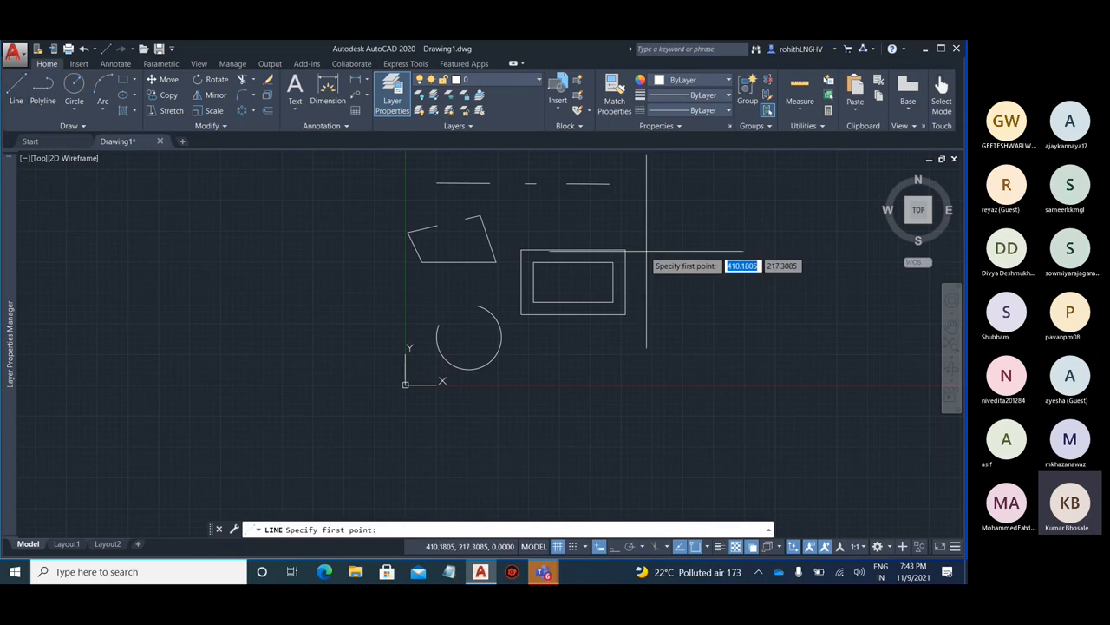
scroll(646, 251, "up", 5)
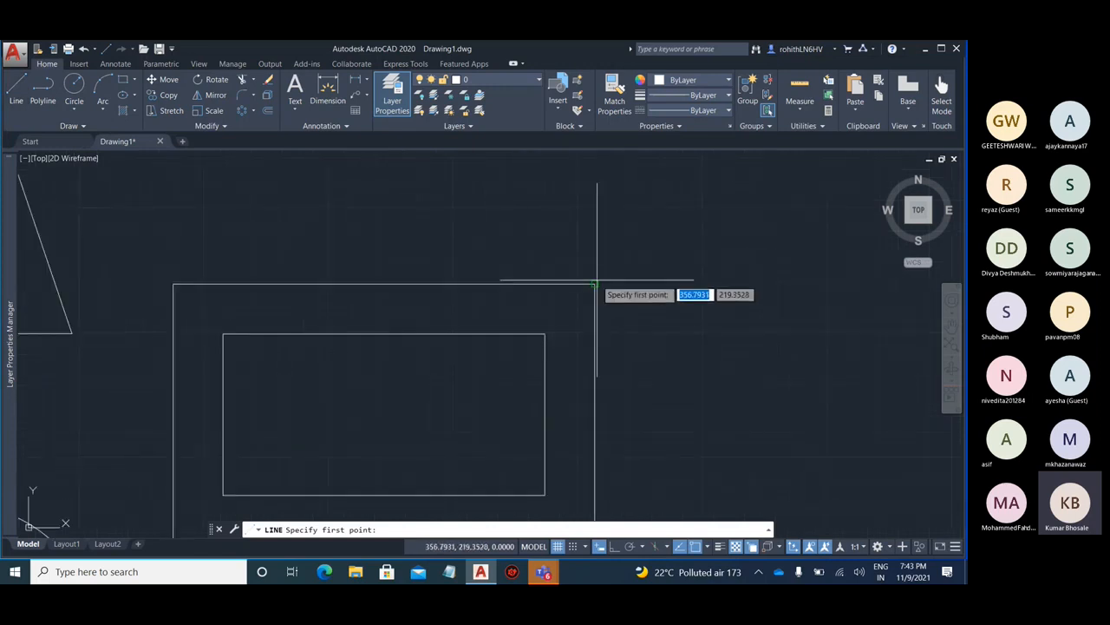
scroll(585, 281, "up", 6)
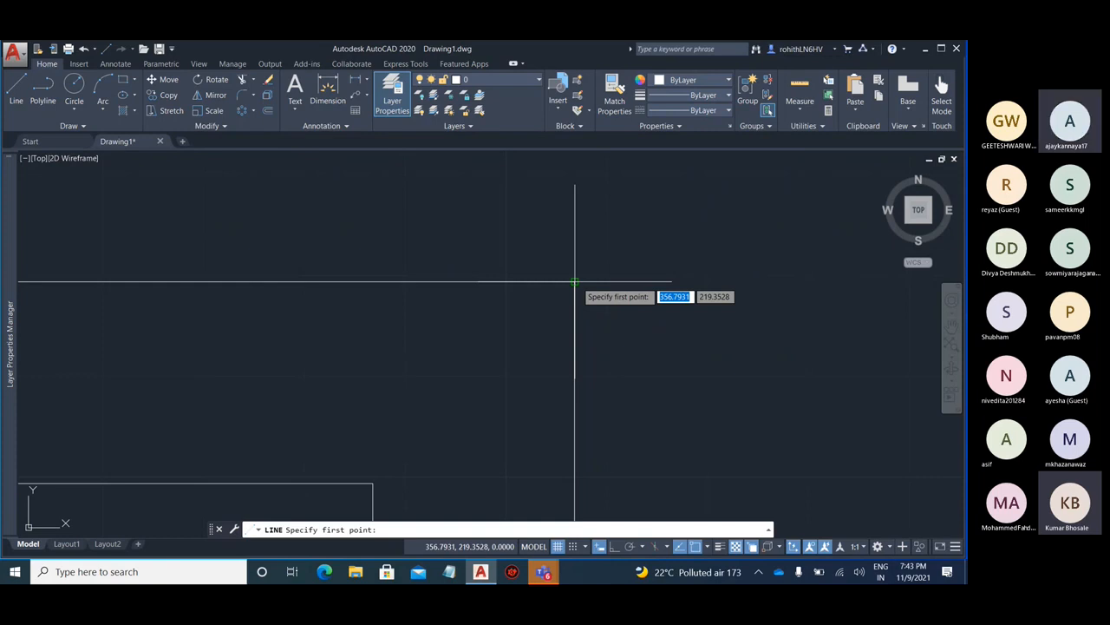
scroll(694, 239, "down", 4)
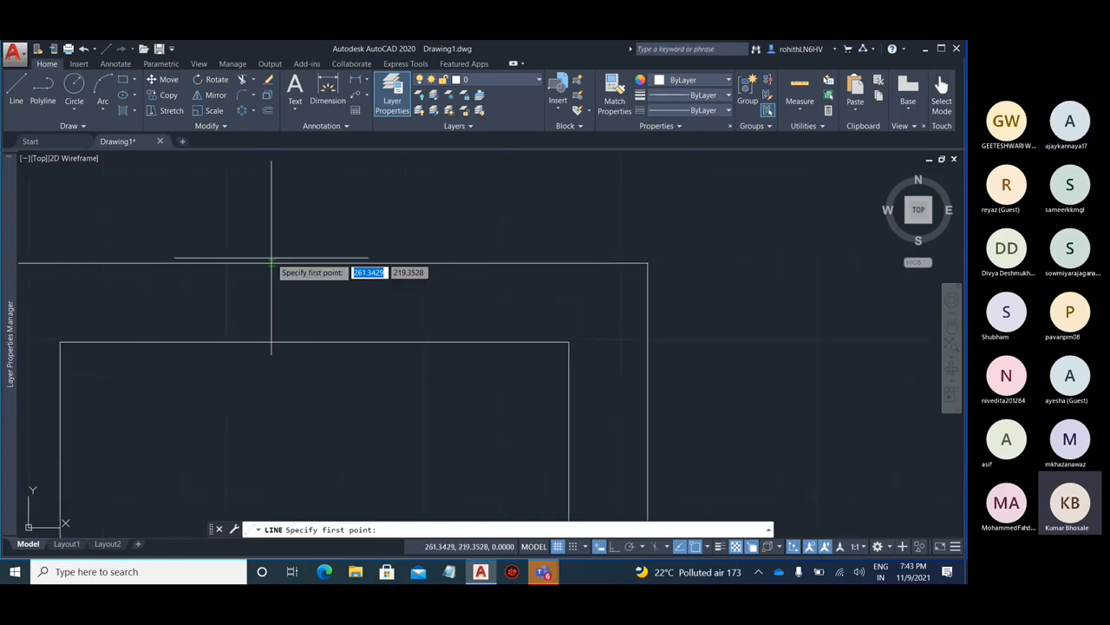
scroll(221, 268, "up", 2)
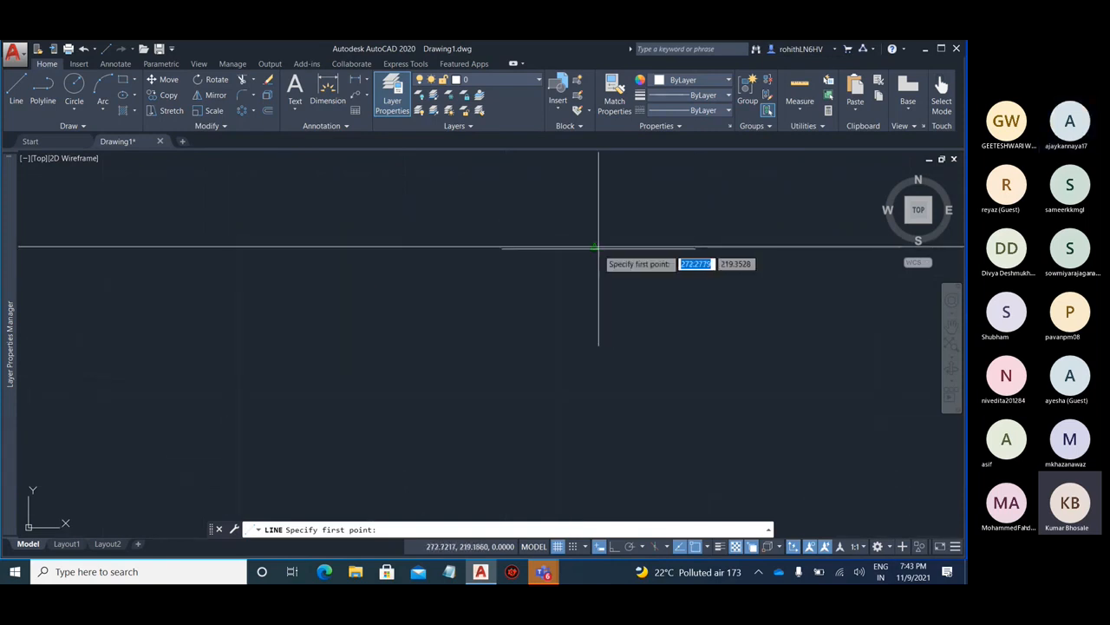
scroll(722, 247, "up", 5)
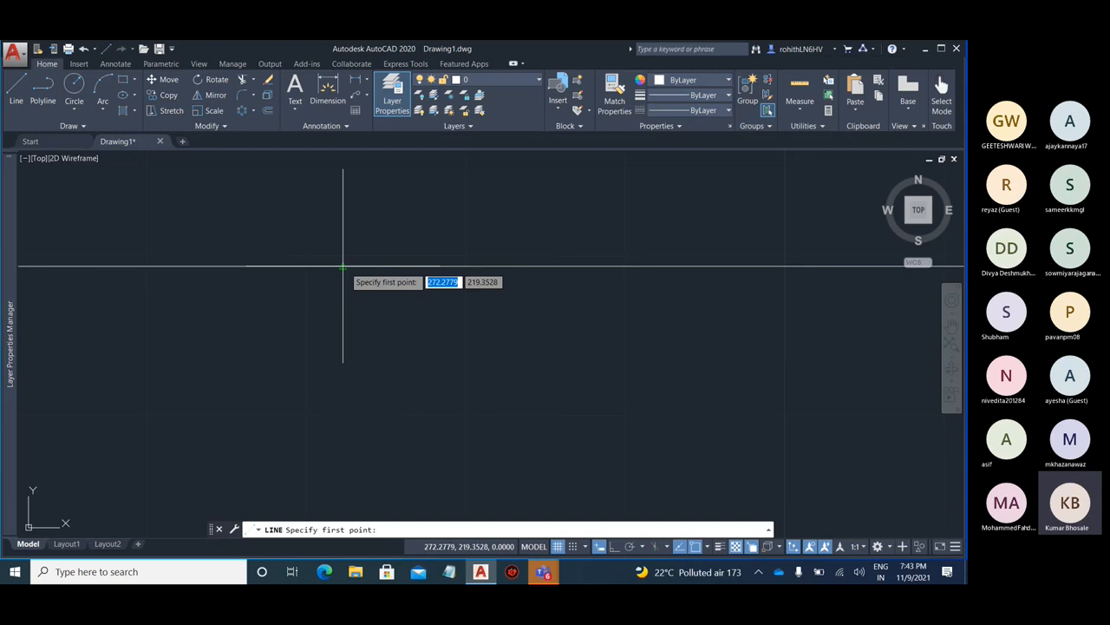
Cancel the line and review the object snap modes in the drafting settings, reopening them with the DSETTINGS command
left_click(708, 547)
left_click(635, 533)
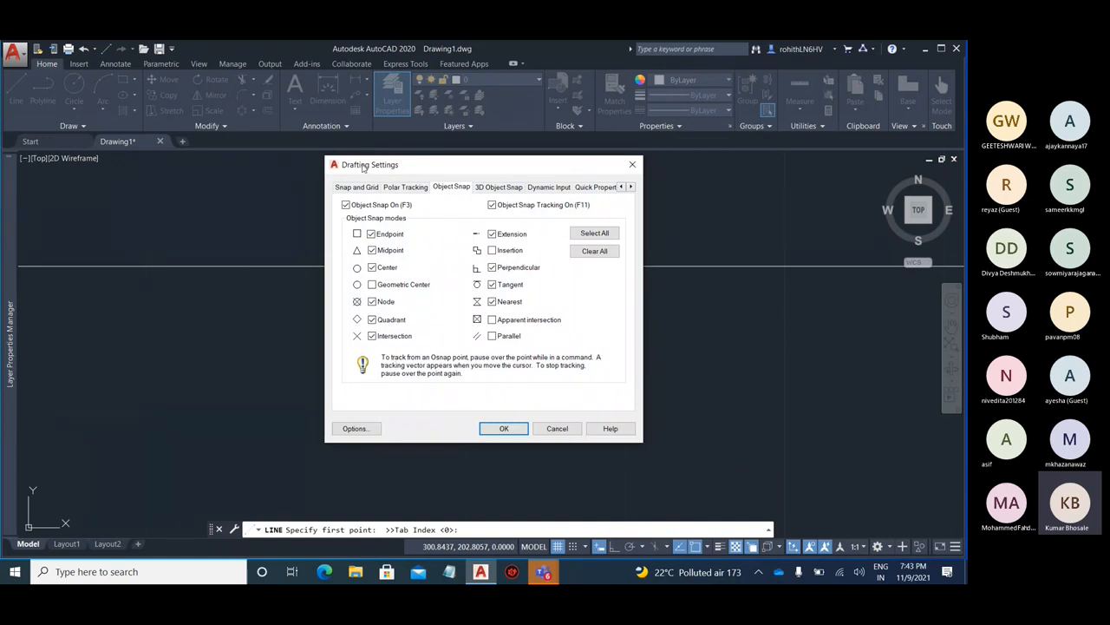
left_click(632, 164)
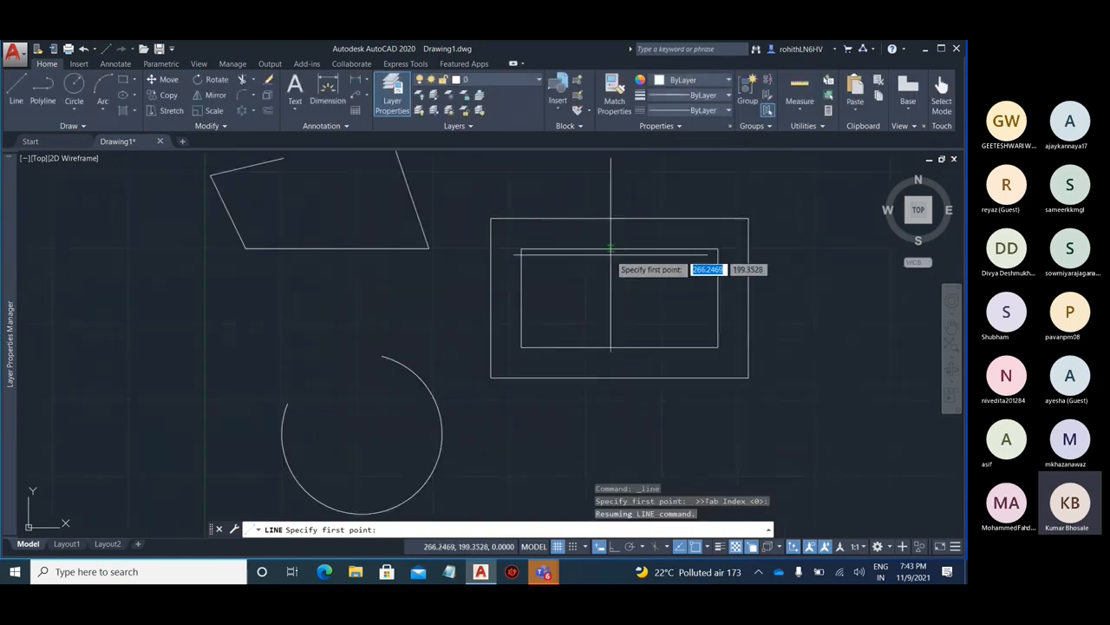
key("Escape")
type("ds")
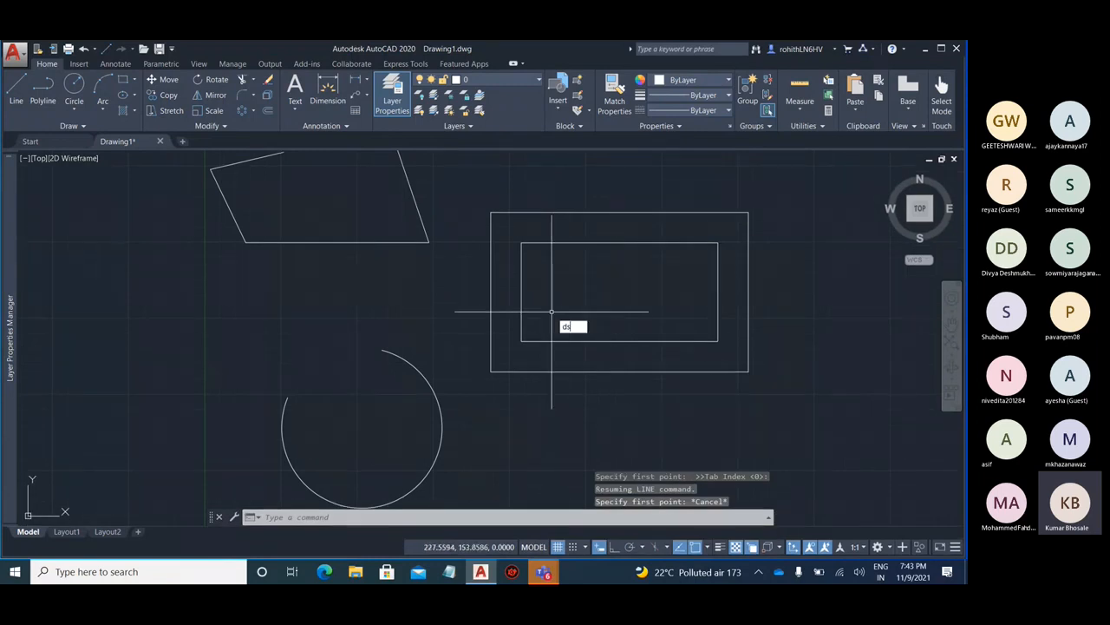
type("et")
key("Return")
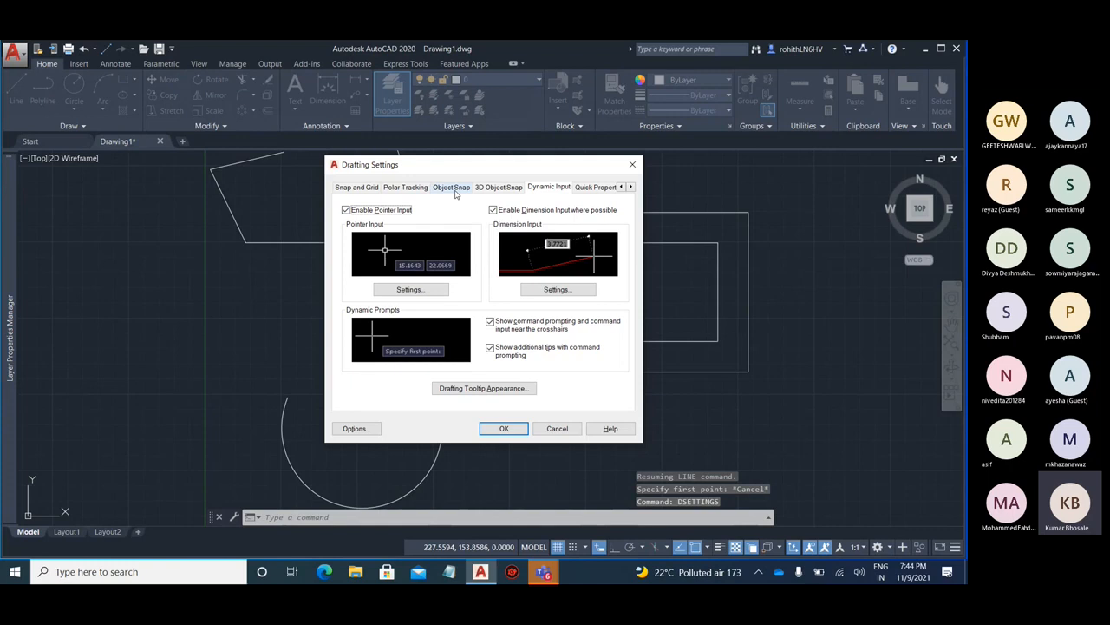
left_click(452, 187)
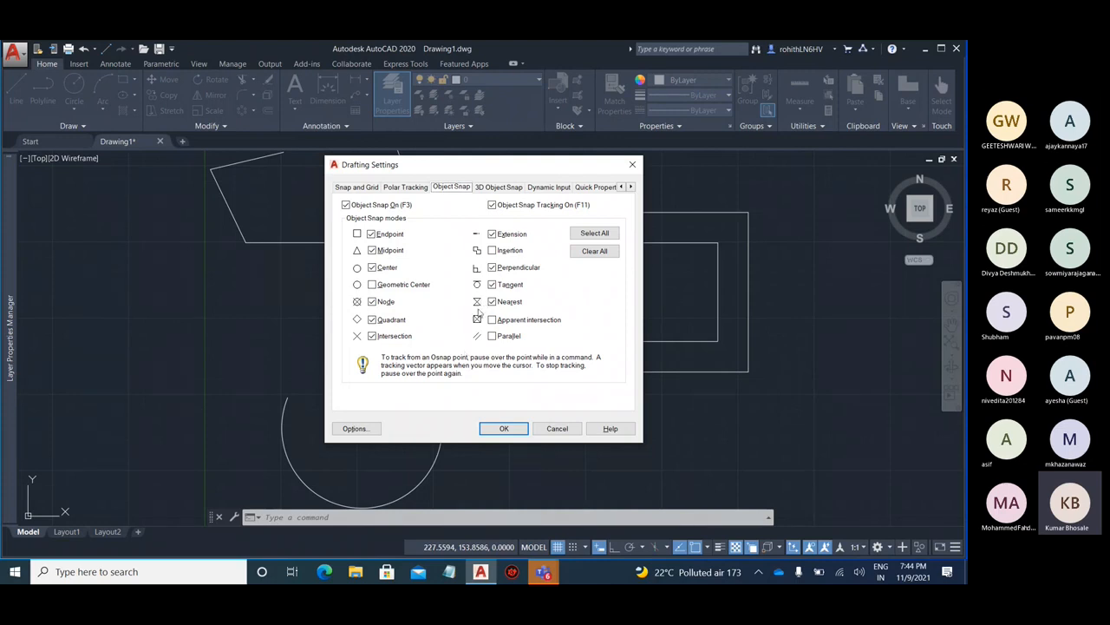
left_click(510, 429)
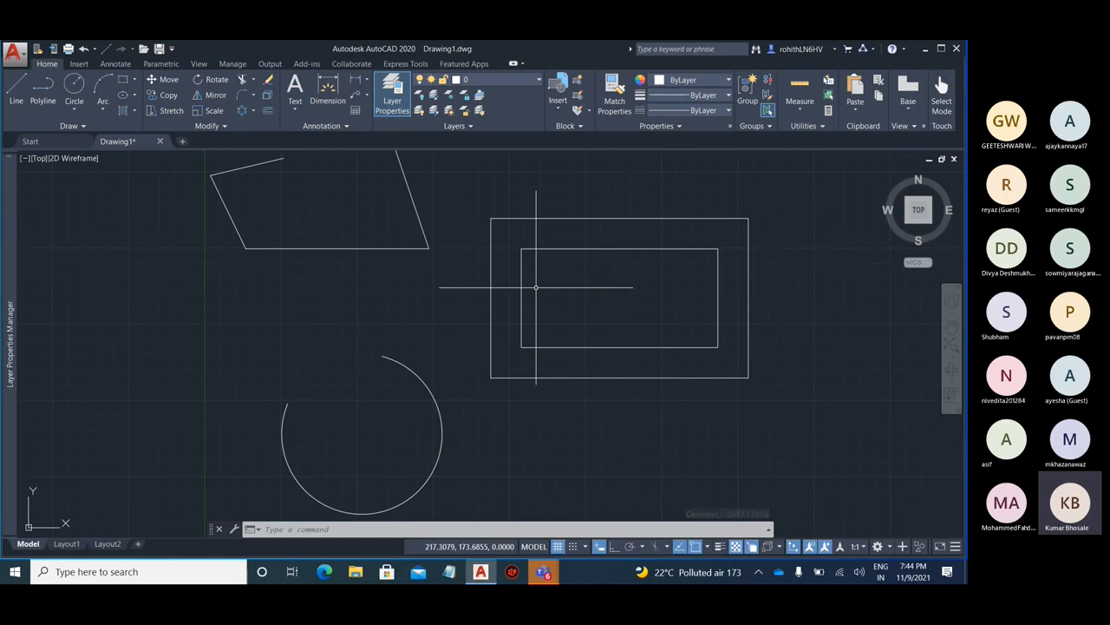
key("Escape")
Turn object snap off, draw a line sloping up and outward from the outer rectangle's upper-right corner, and inspect its start
middle_click_drag(791, 204, 701, 214)
scroll(694, 223, "up", 1)
scroll(744, 206, "down", 3)
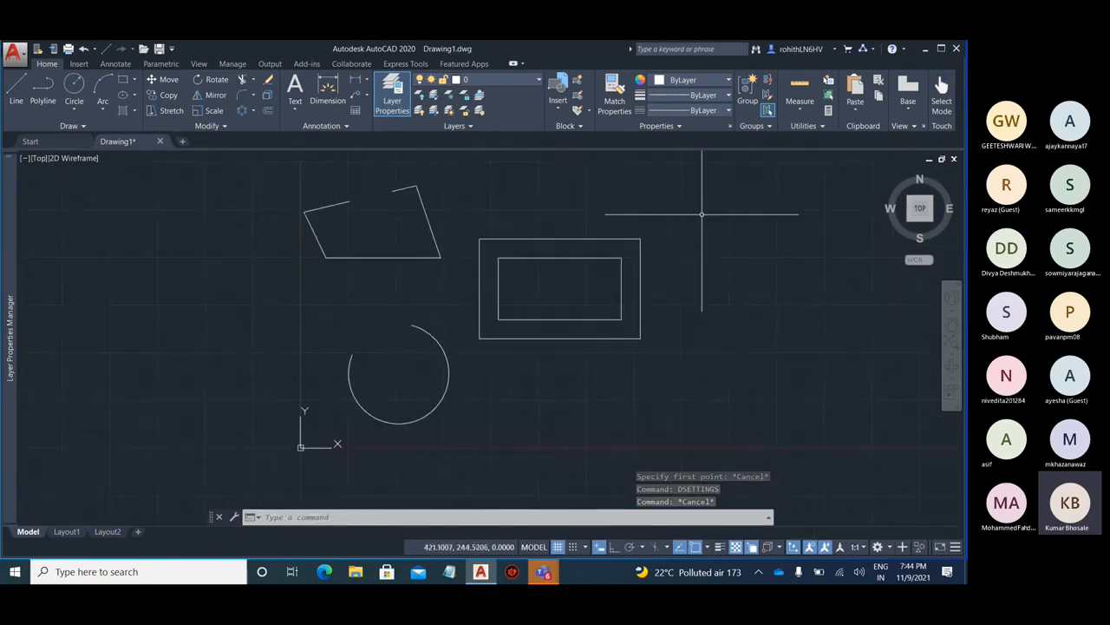
key("F3")
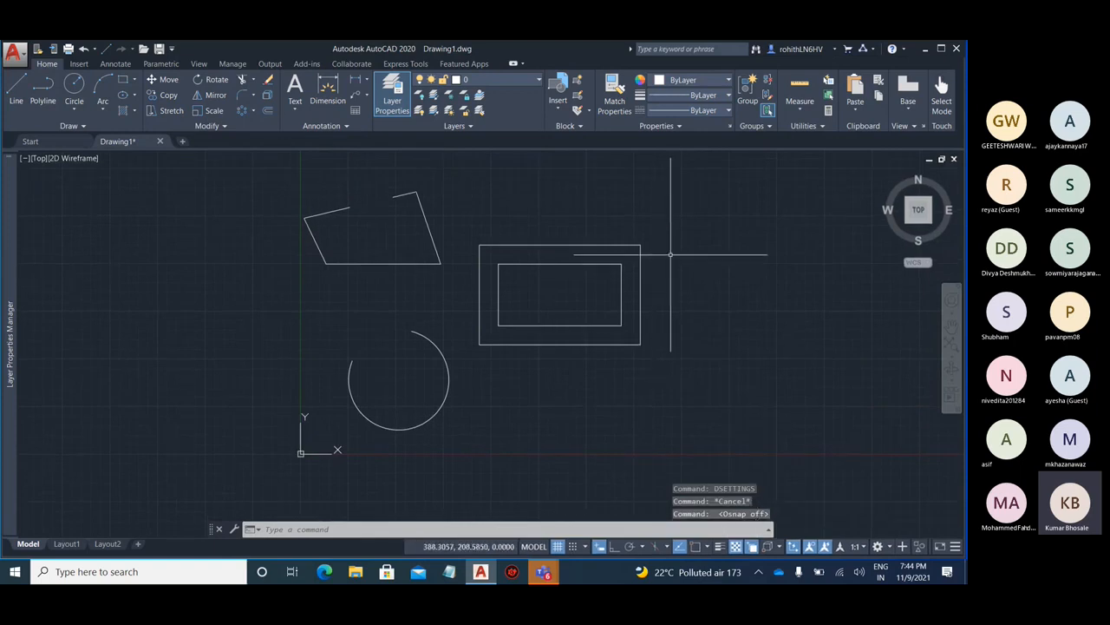
left_click(16, 91)
middle_click_drag(682, 241, 626, 254)
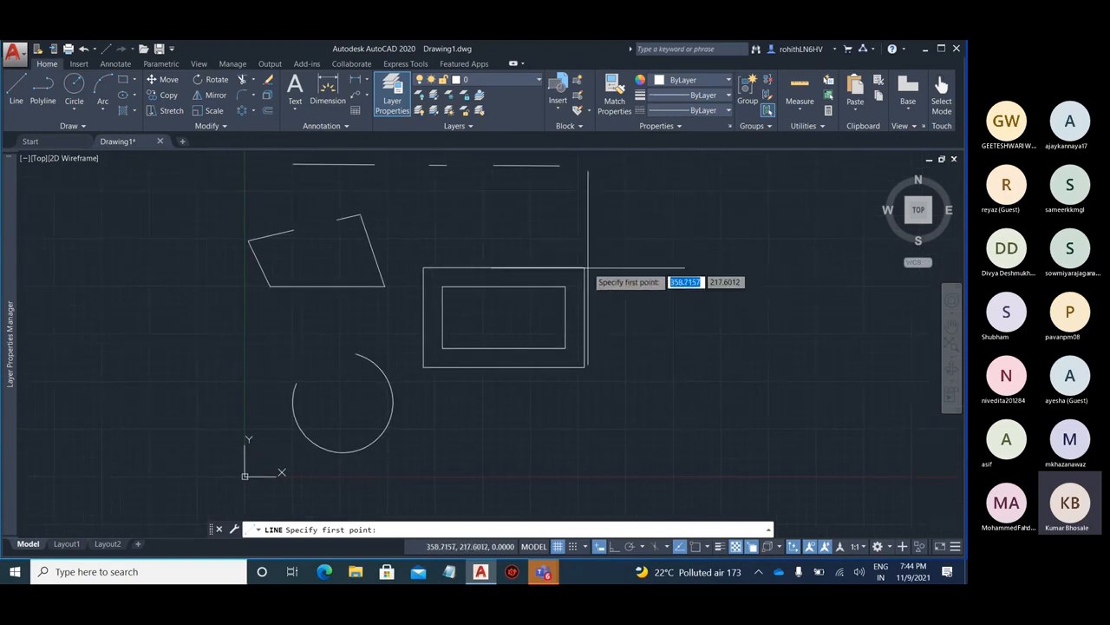
scroll(588, 269, "up", 2)
scroll(591, 266, "down", 2)
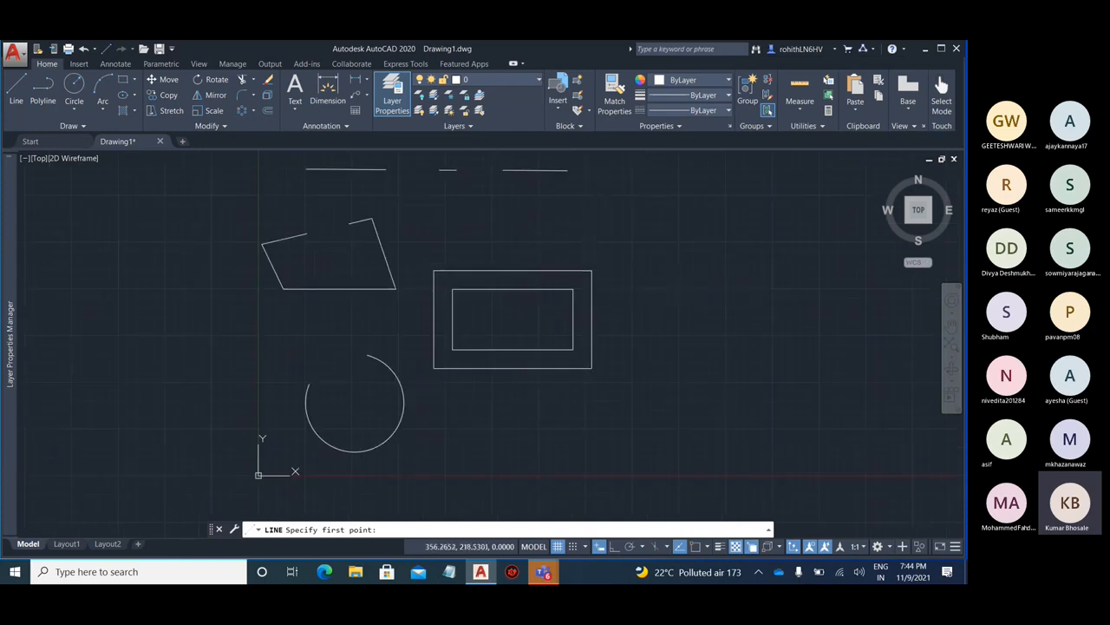
left_click(592, 271)
key("Escape")
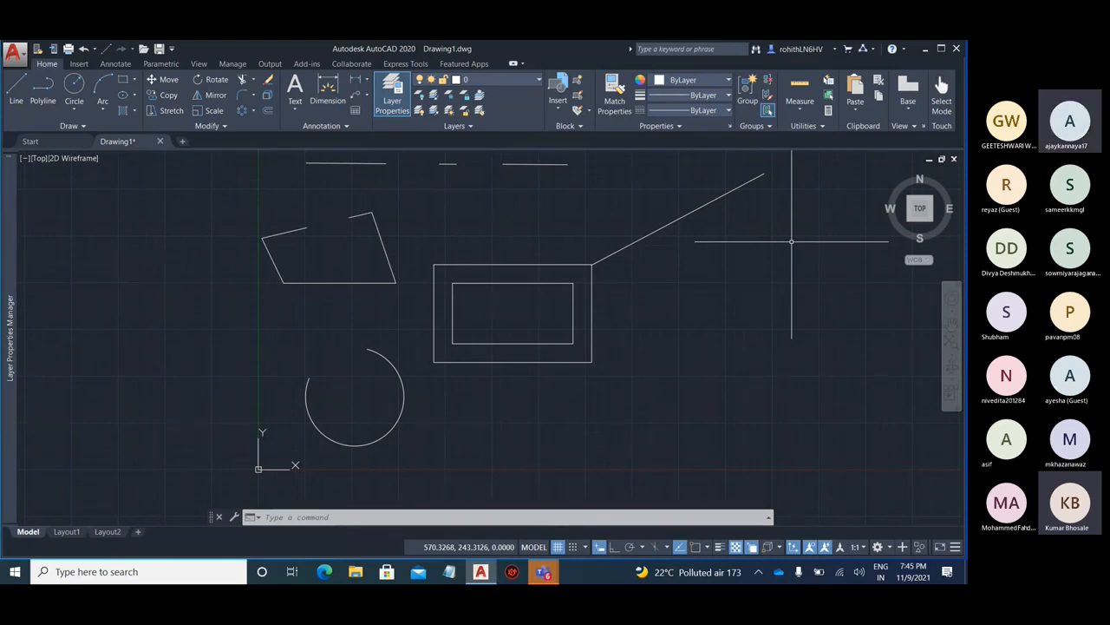
scroll(595, 261, "up", 5)
scroll(564, 285, "up", 9)
scroll(593, 327, "down", 3)
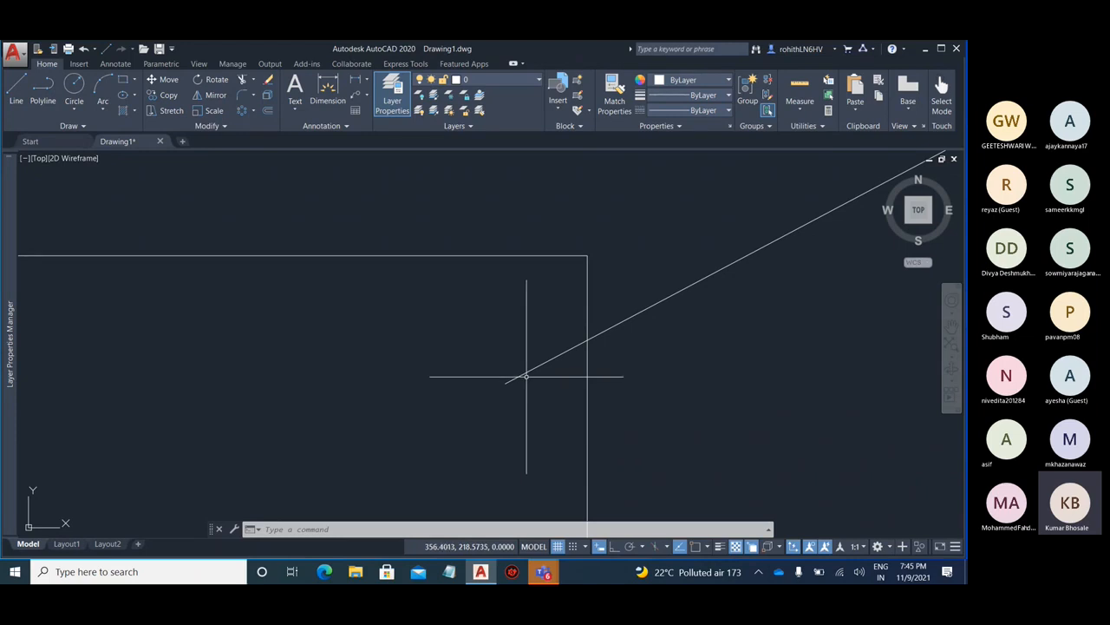
scroll(526, 376, "down", 10)
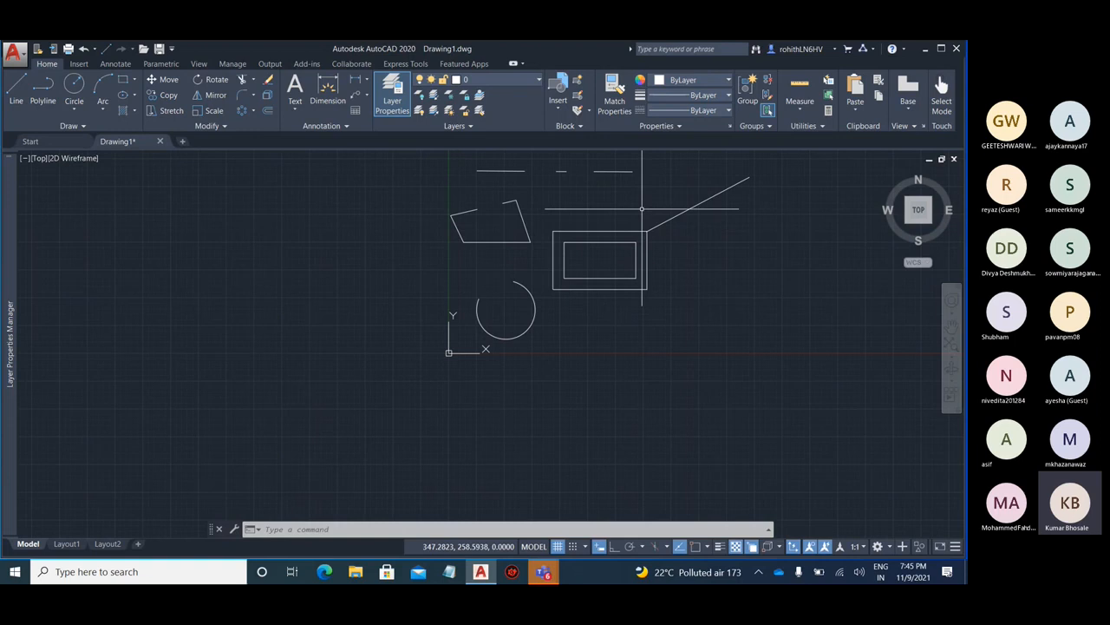
Turn object snap on, draw a line sloping down and outward from the outer rectangle's lower-right corner, and inspect its start
key("F3")
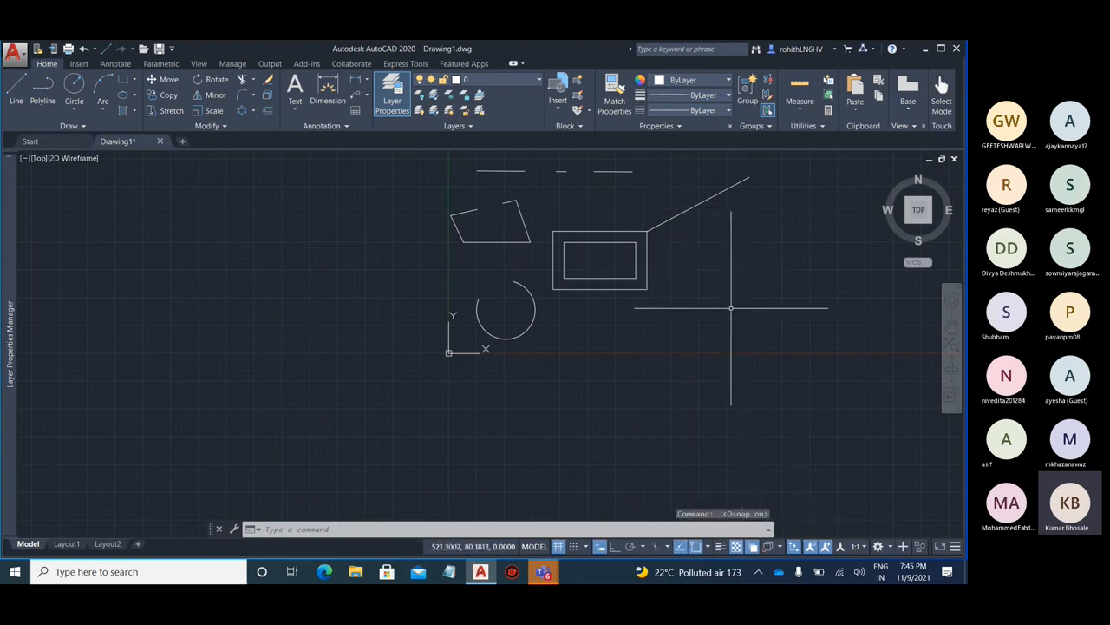
left_click(16, 91)
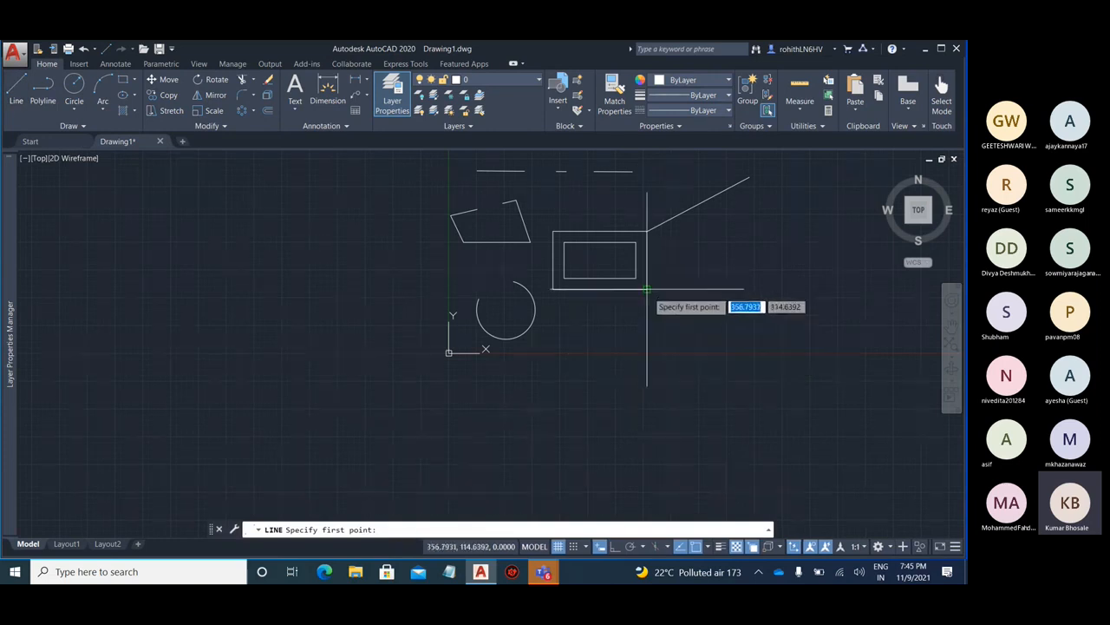
left_click(648, 290)
key("Escape")
key("Return")
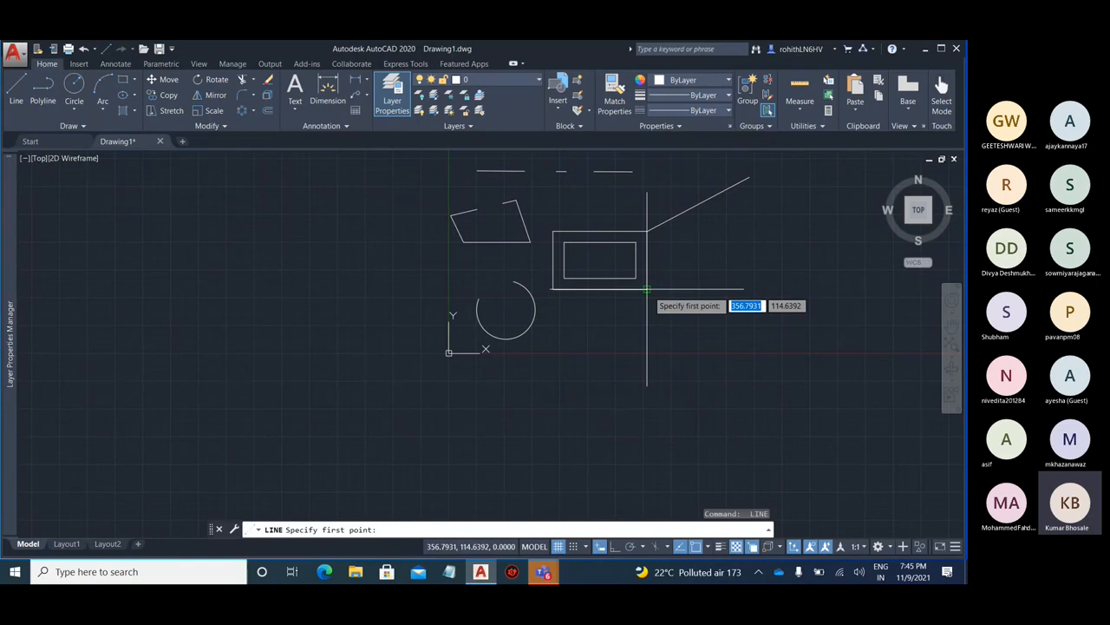
left_click(646, 290)
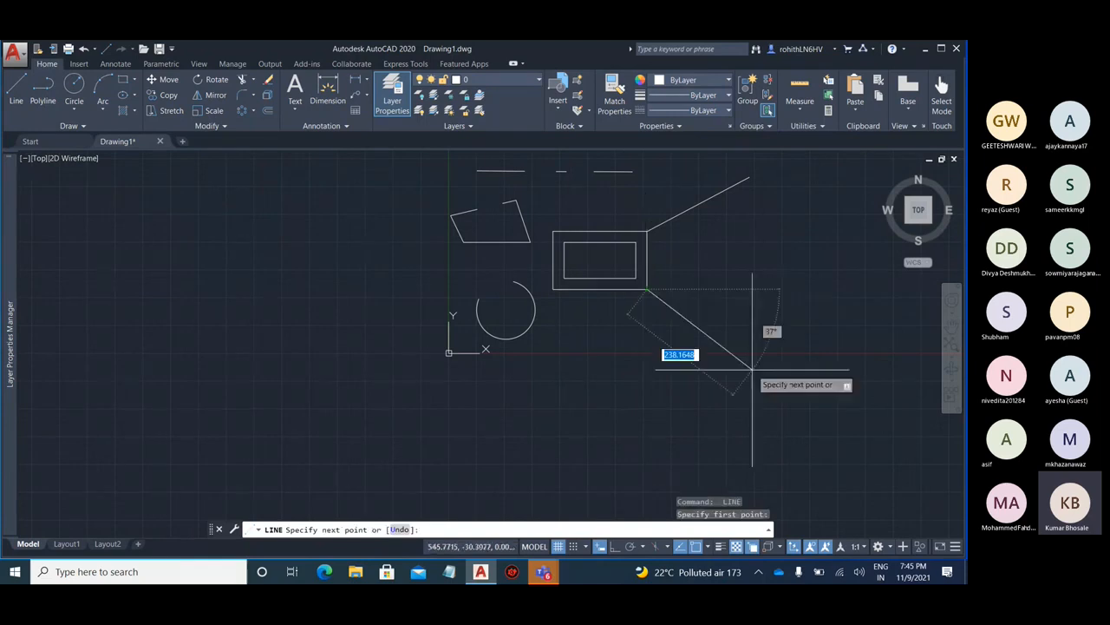
left_click(850, 408)
key("Escape")
scroll(616, 303, "up", 10)
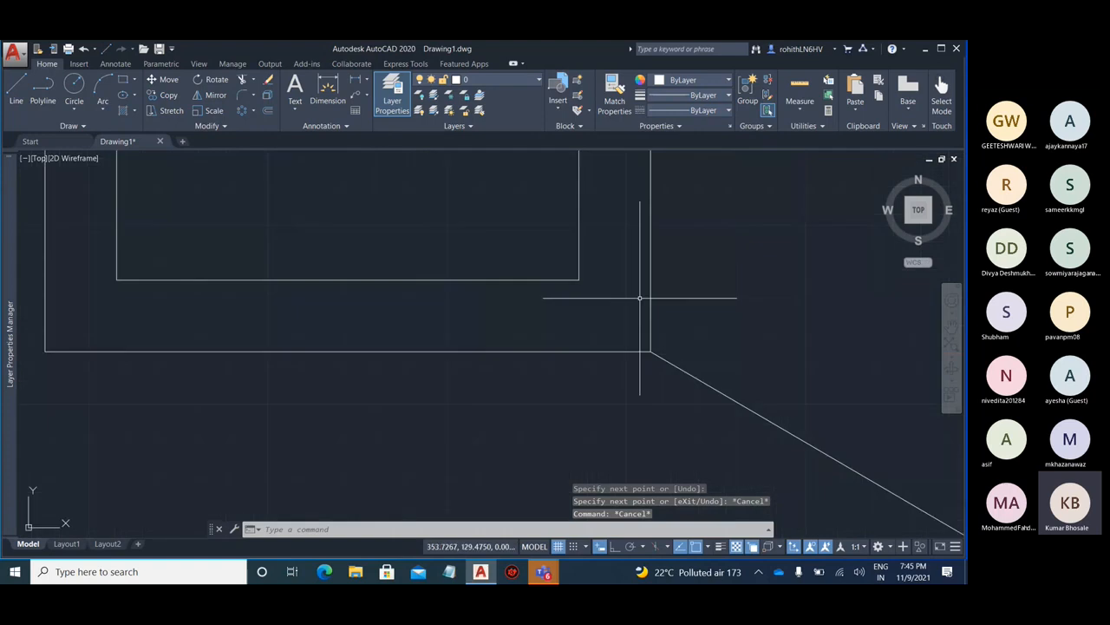
scroll(525, 376, "up", 10)
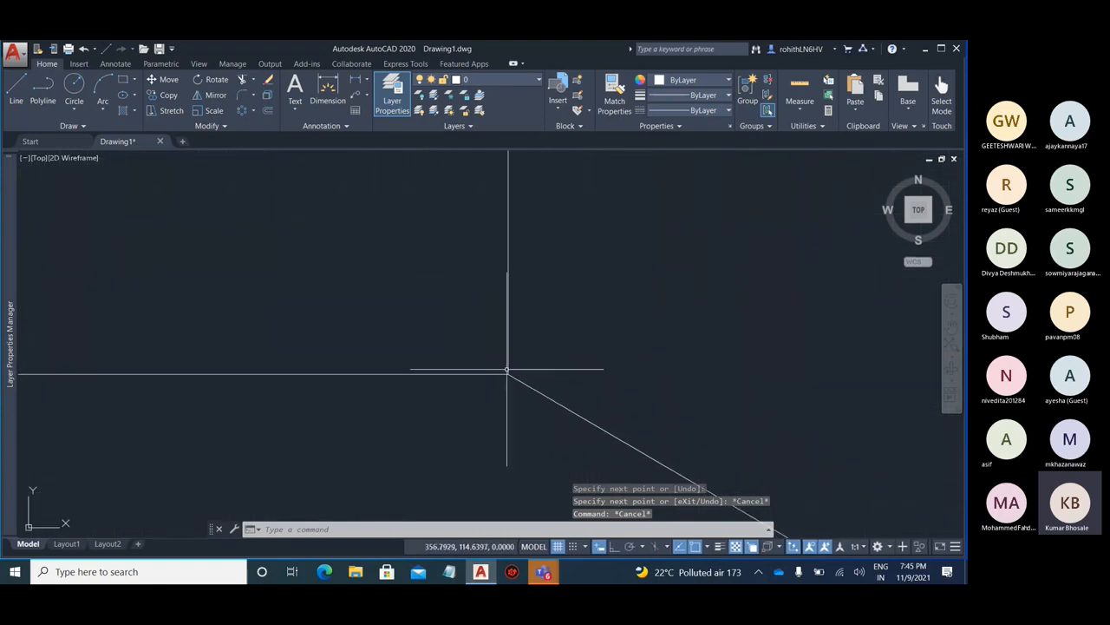
scroll(685, 263, "up", 8)
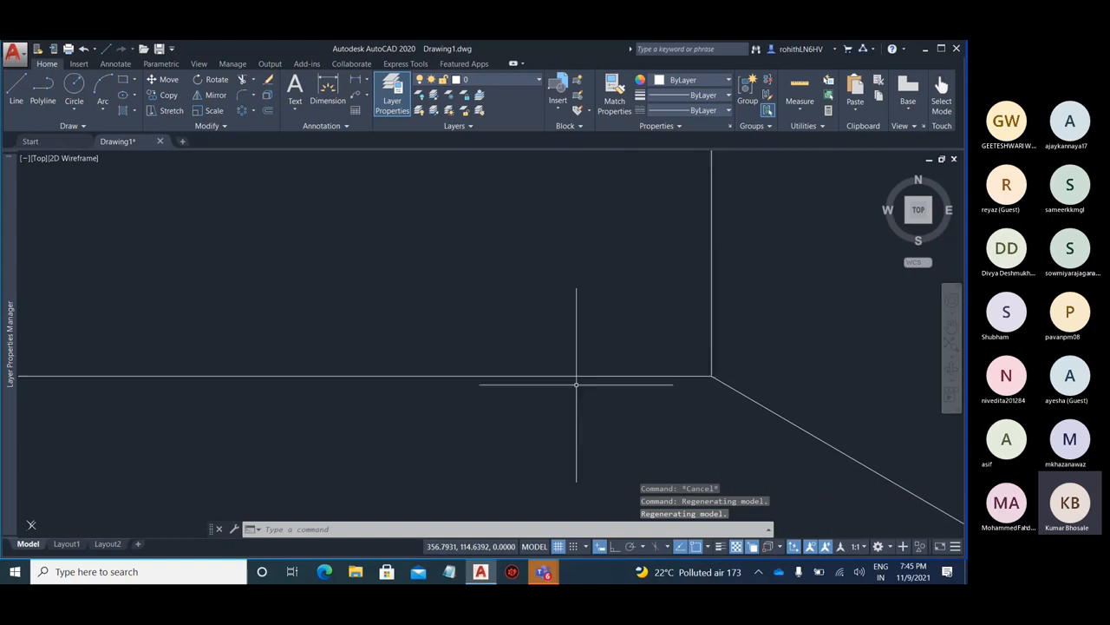
Erase the slanted line attached to the outer rectangle's upper-right corner
scroll(639, 378, "down", 10)
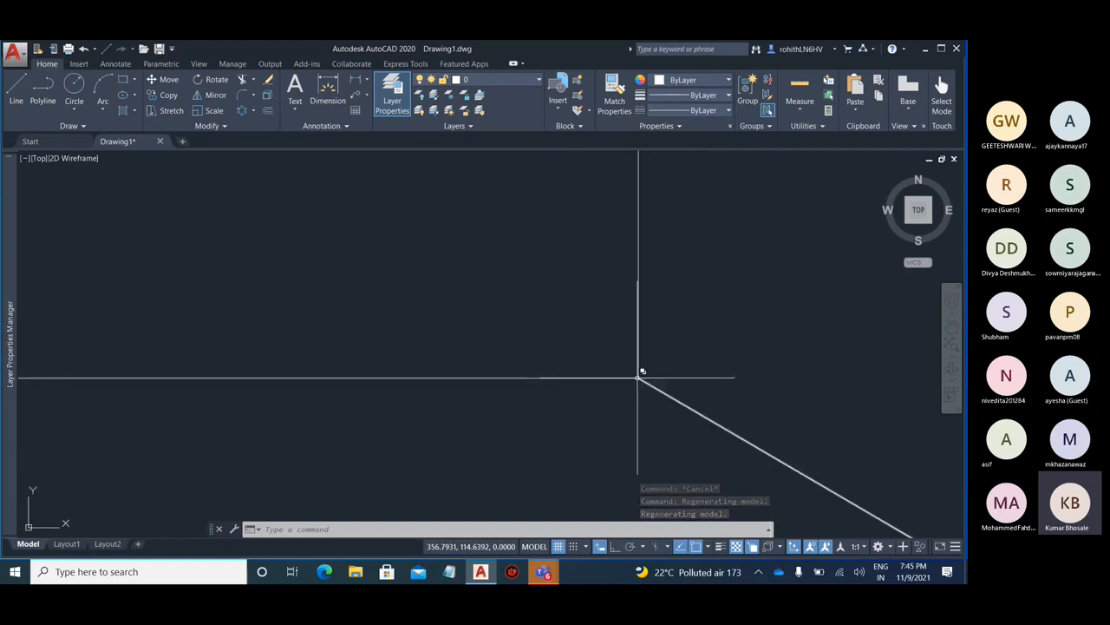
scroll(669, 357, "down", 3)
scroll(669, 356, "down", 8)
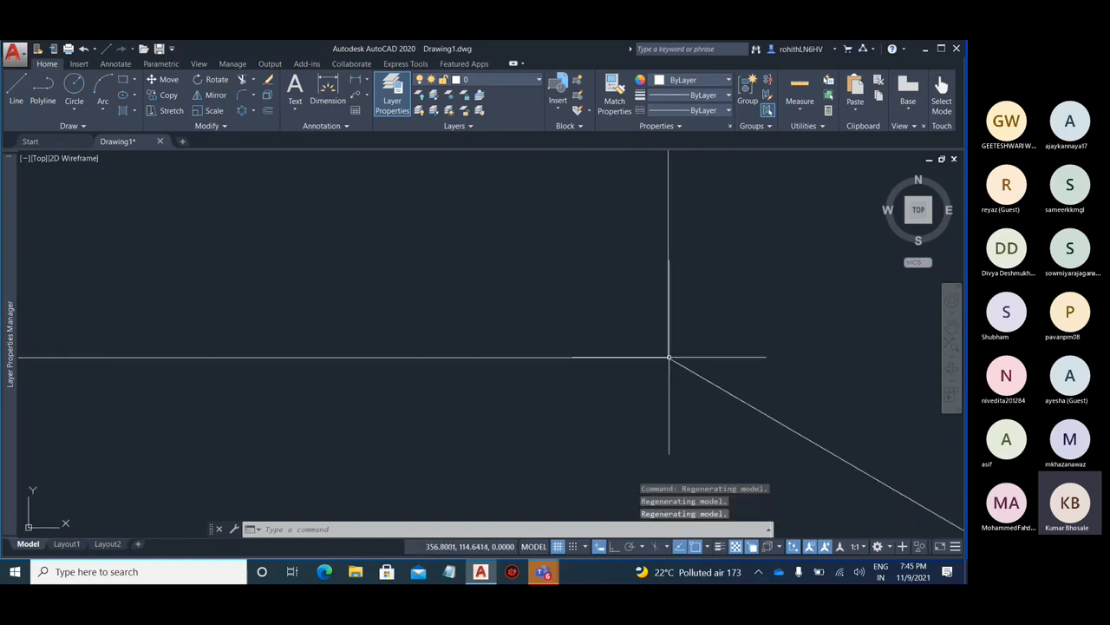
scroll(680, 309, "up", 10)
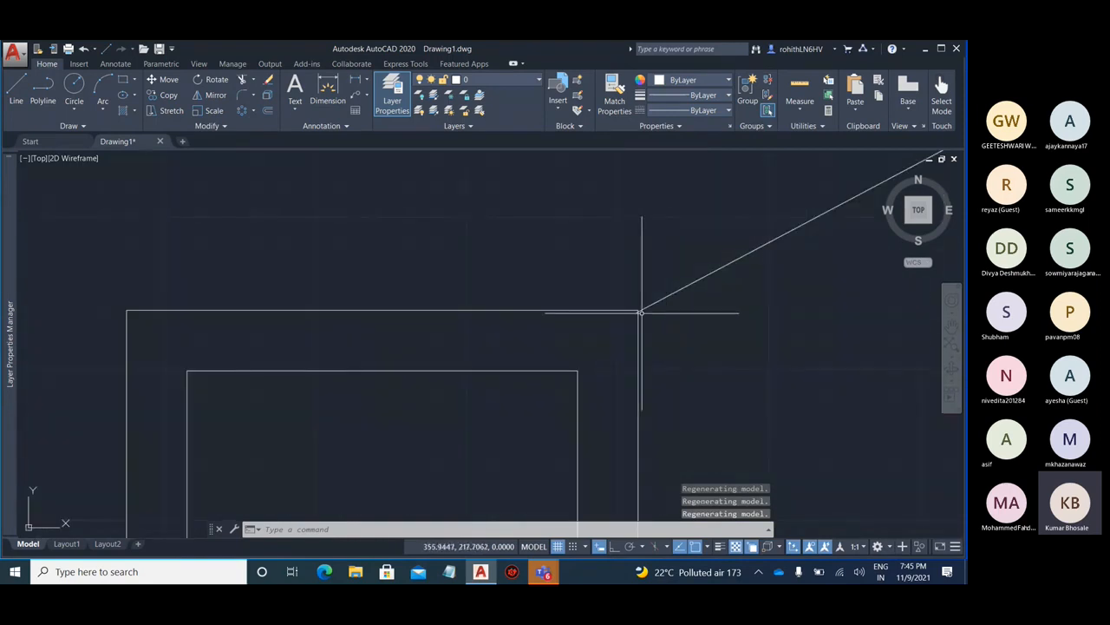
key("Delete")
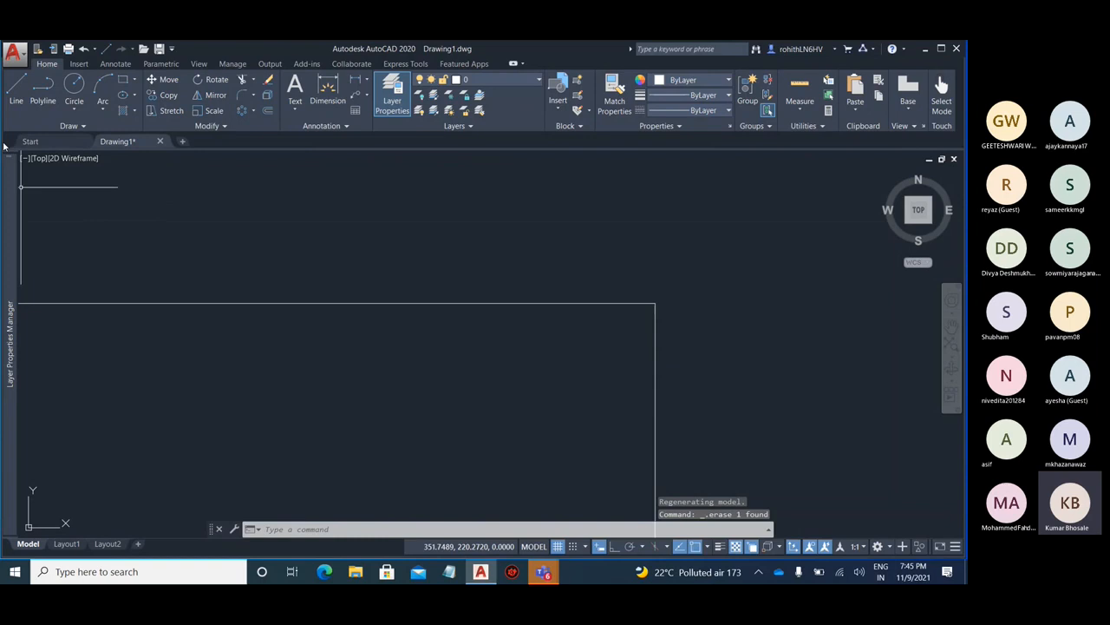
With object snap turned off, draw a slanted line up and right from near the outer rectangle's upper-right corner
type("l")
key("Return")
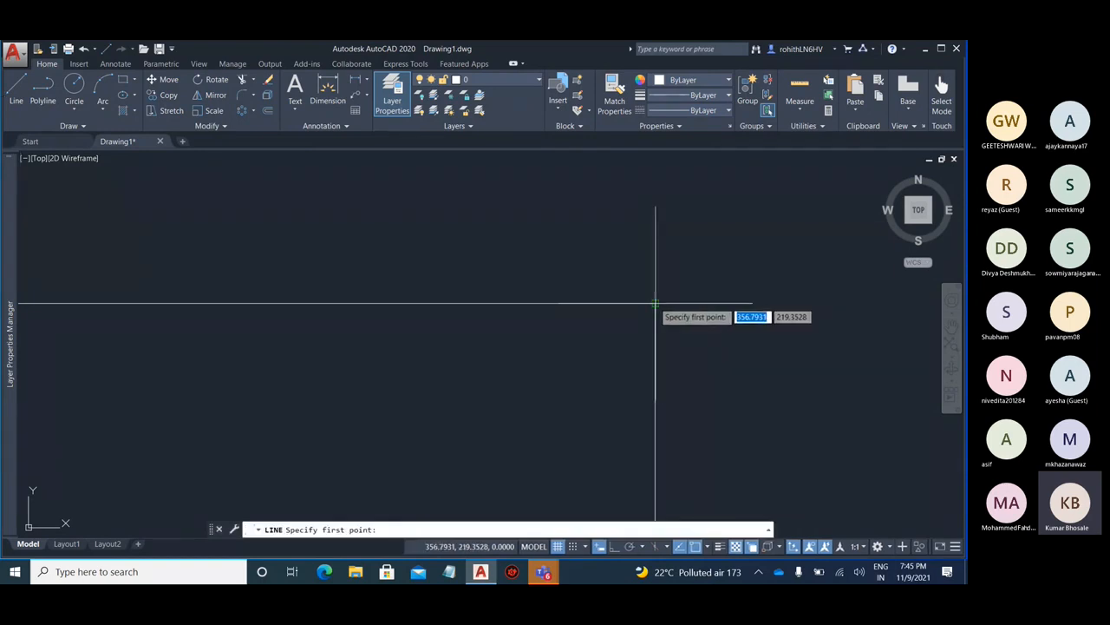
left_click(695, 546)
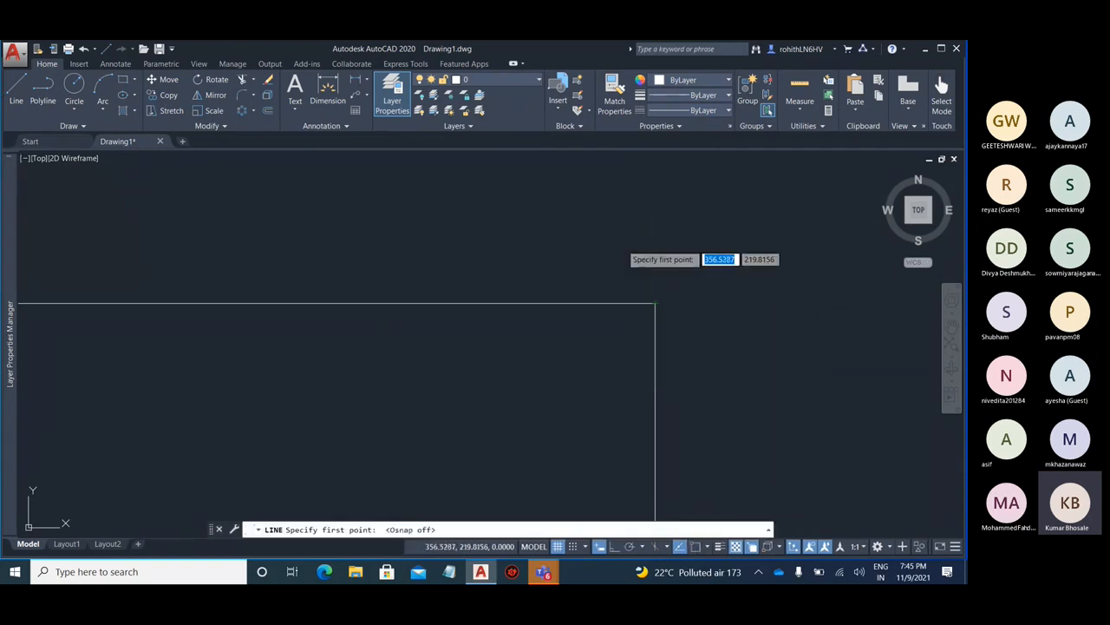
left_click(655, 303)
middle_click_drag(653, 305, 541, 353)
left_click(774, 165)
key("Escape")
key("Escape")
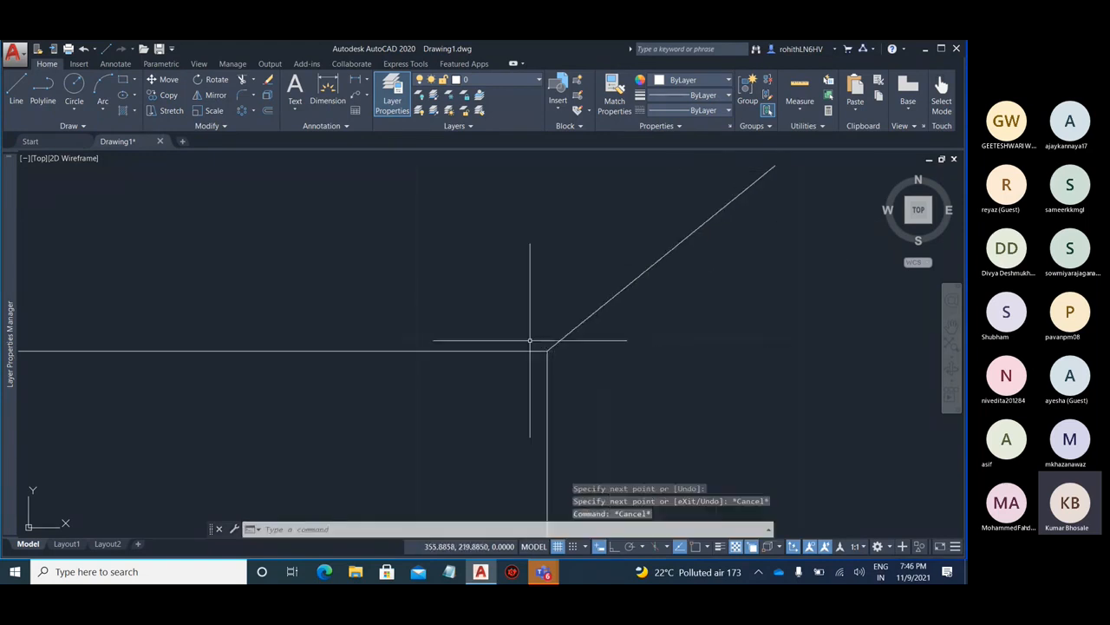
Inspect the line's start against the outer rectangle's upper-right corner and erase that slanted line
scroll(531, 380, "up", 4)
scroll(631, 182, "up", 9)
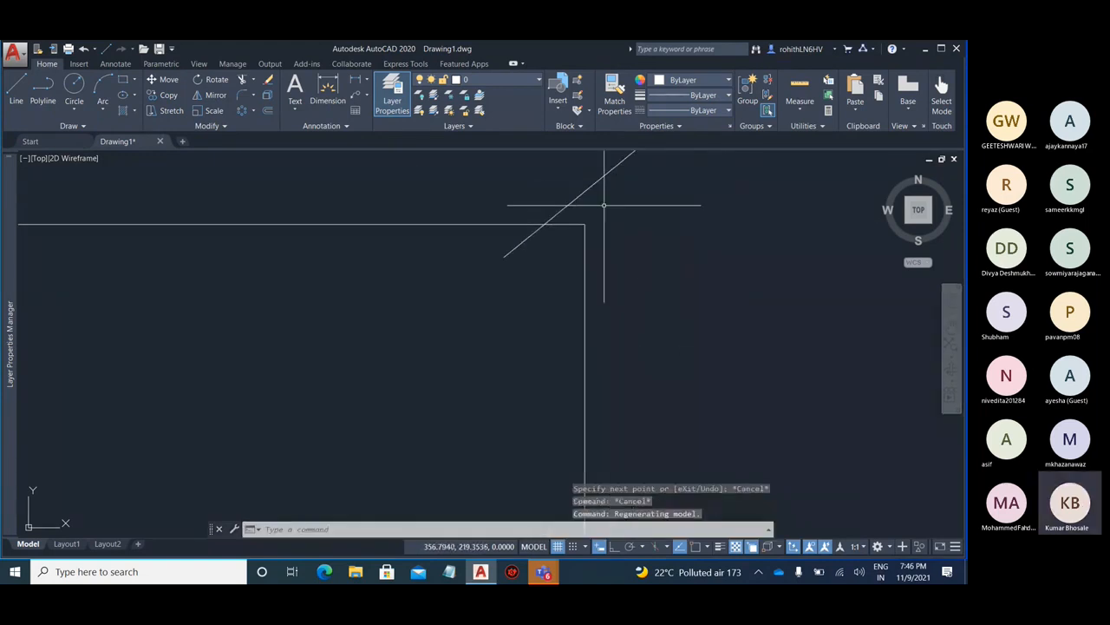
scroll(327, 308, "up", 5)
scroll(386, 376, "down", 5)
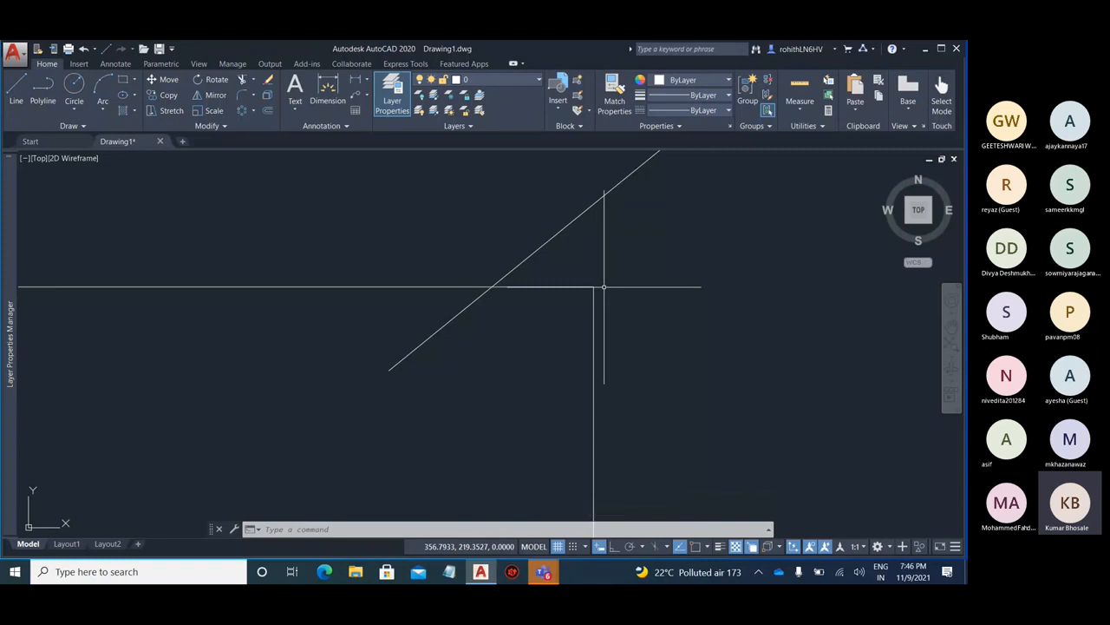
scroll(472, 302, "down", 12)
scroll(536, 274, "down", 5)
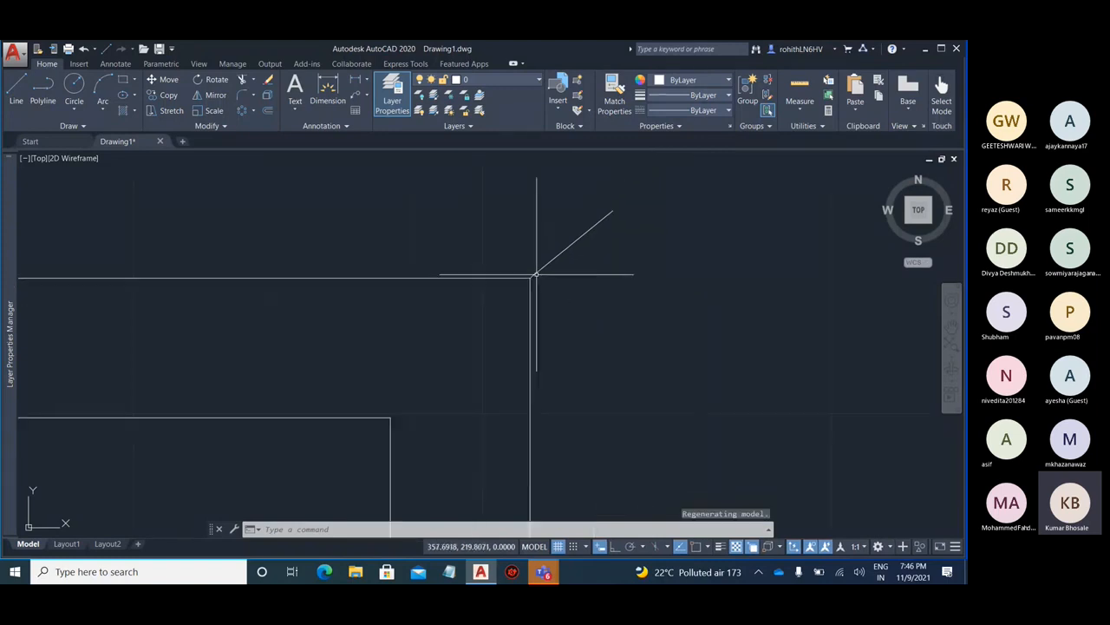
left_click(581, 272)
key("Delete")
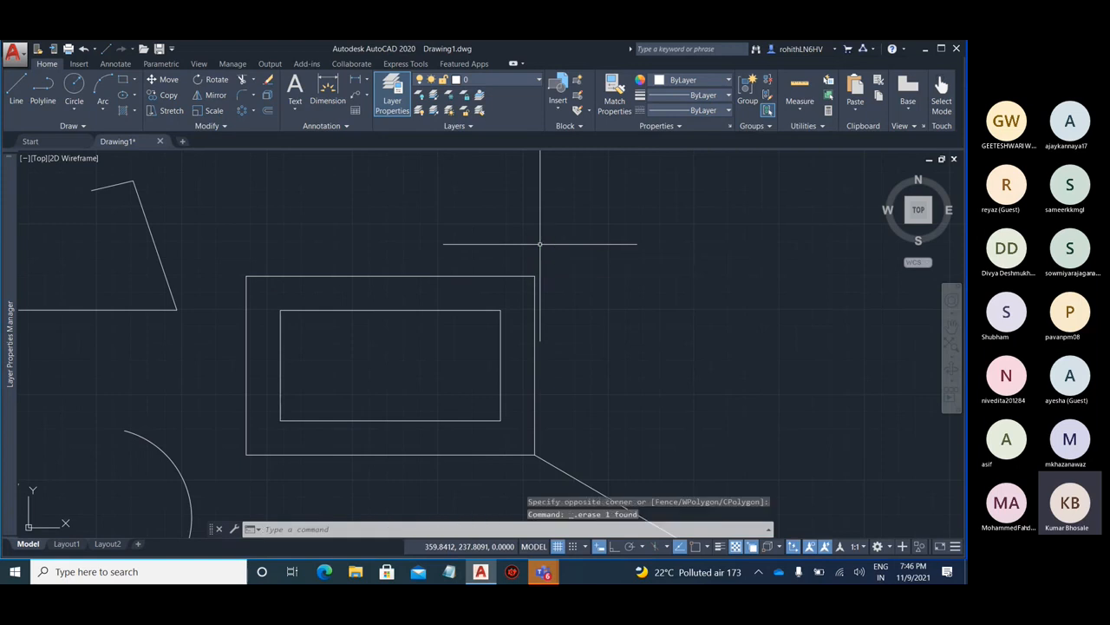
Erase the slanted line attached to the outer rectangle's lower-right corner
scroll(541, 243, "down", 8)
left_click(641, 355)
left_click(591, 303)
key("Delete")
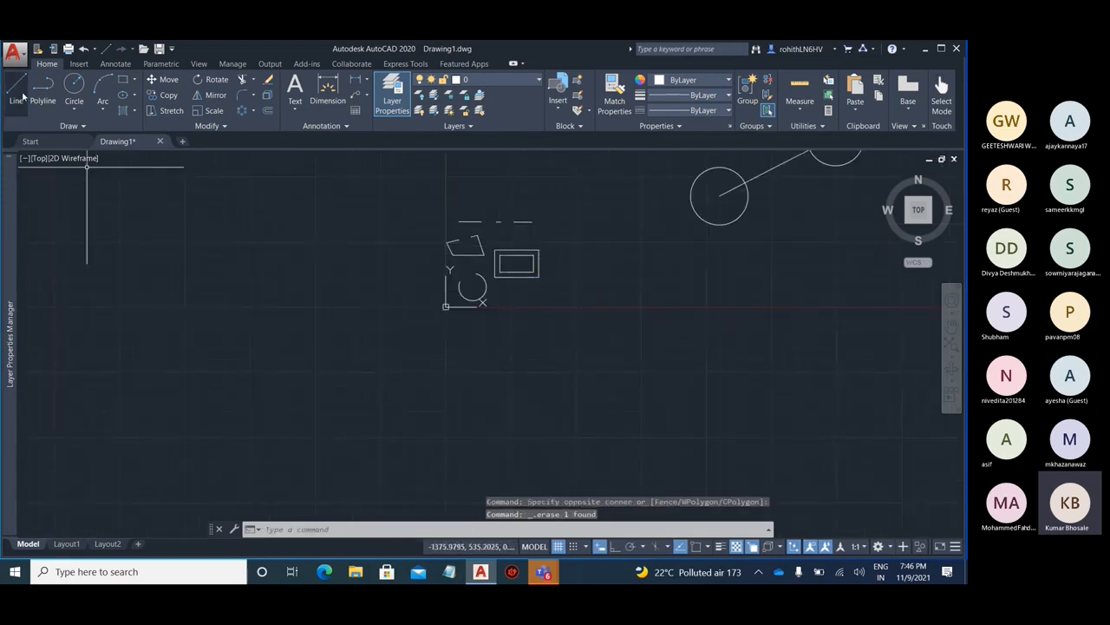
Turn object snap back on during a Line command and check the snap points on the first circle of the connected row
middle_click_drag(796, 192, 619, 311)
scroll(562, 276, "up", 6)
middle_click_drag(468, 354, 506, 267)
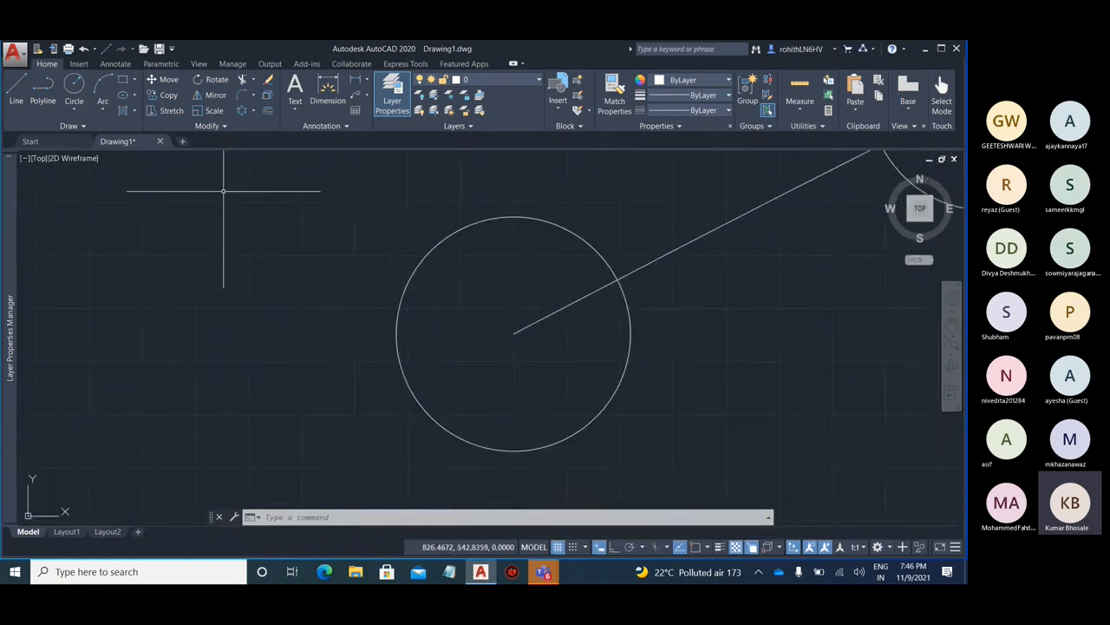
left_click(15, 91)
key("F3")
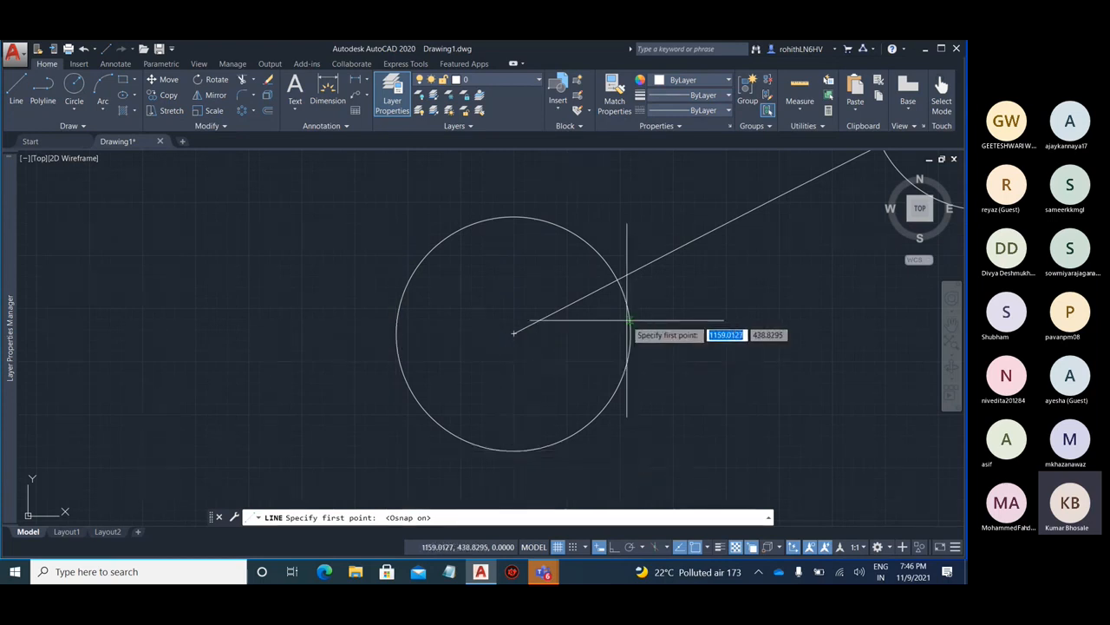
key("Escape")
scroll(656, 347, "down", 5)
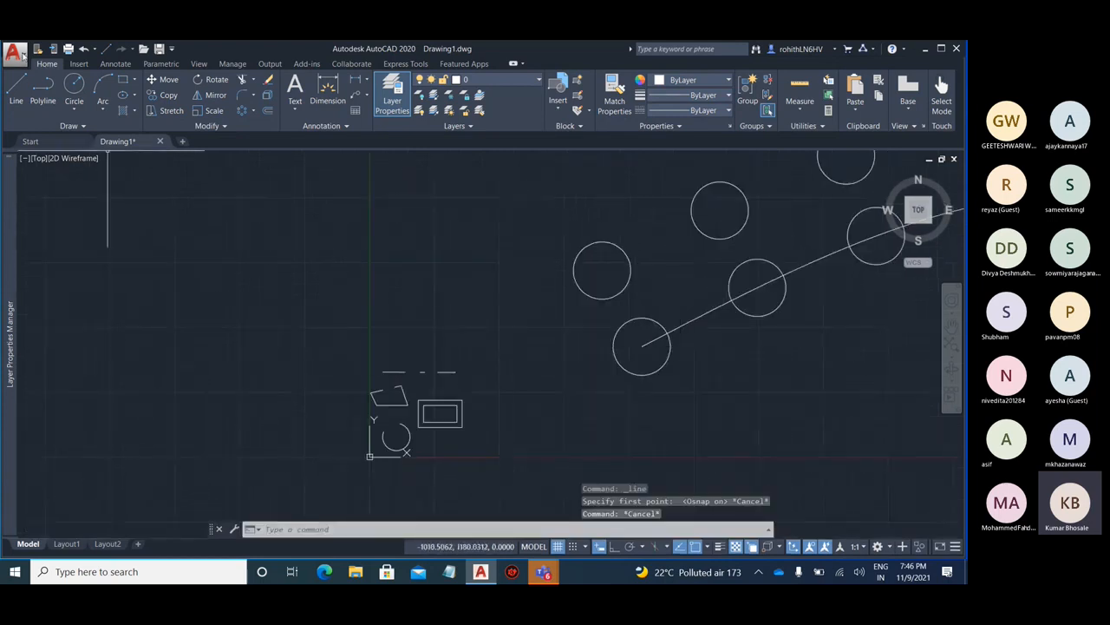
Draw a circle with a radius of about 148 units above the dashed line
left_click(73, 85)
left_click(436, 269)
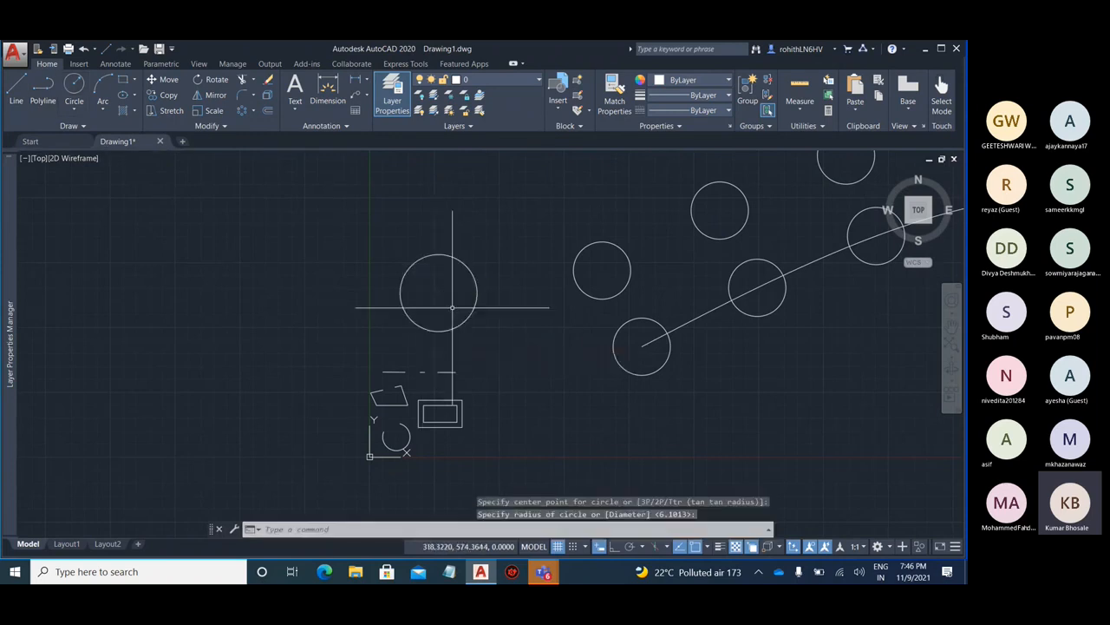
scroll(438, 295, "up", 3)
left_click(433, 264)
scroll(433, 262, "down", 2)
Examine the quadrant snap points around the new circle using the Line command, without placing any point
left_click(16, 87)
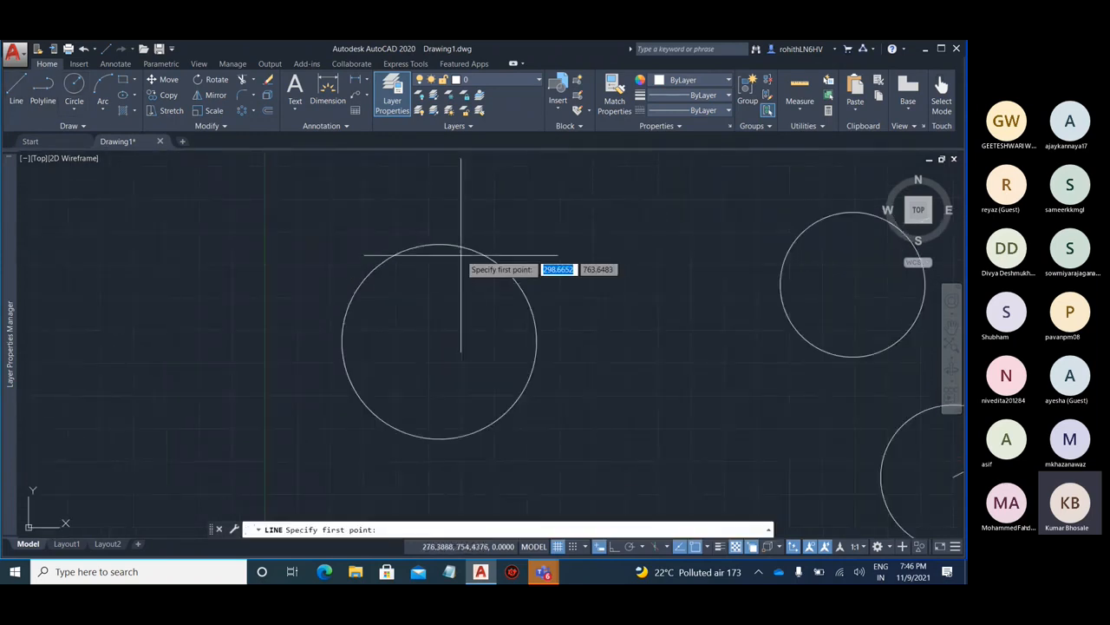
scroll(444, 245, "up", 3)
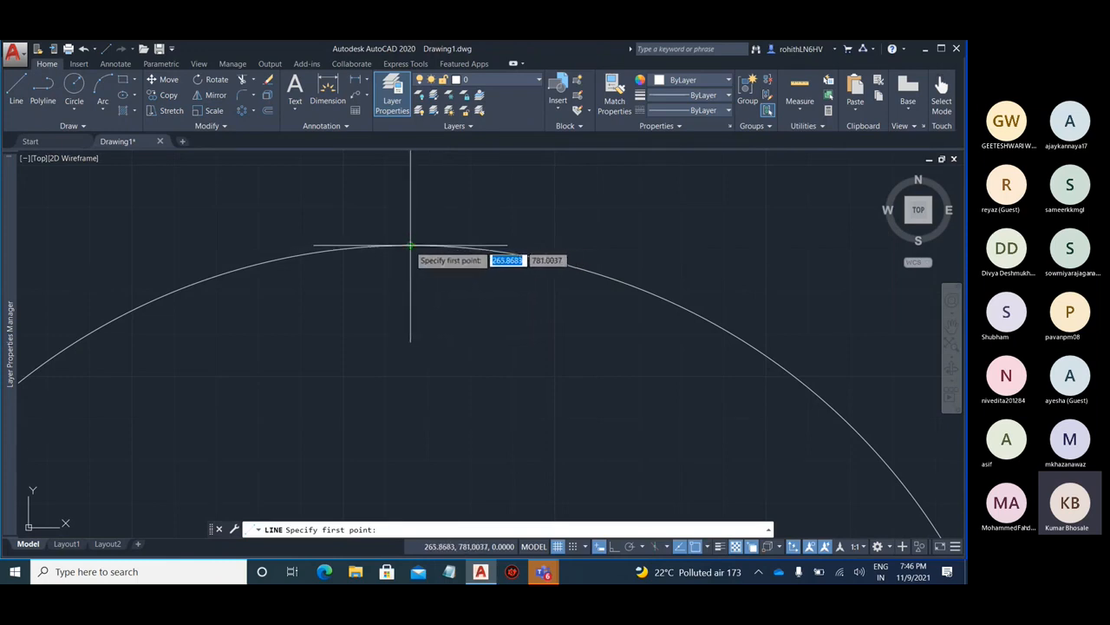
scroll(552, 212, "down", 3)
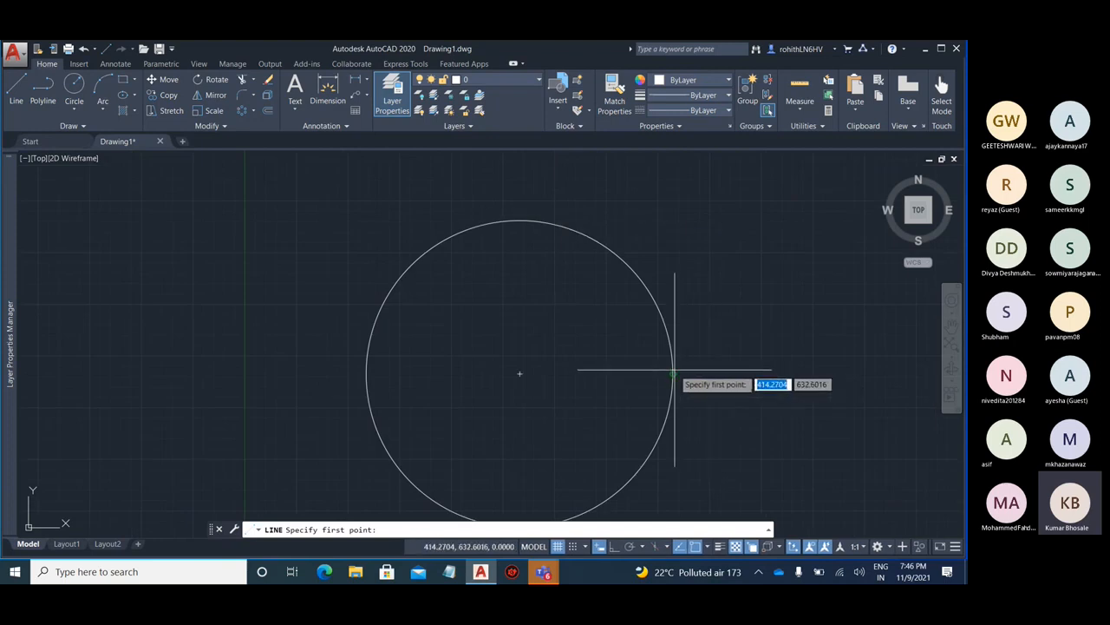
scroll(673, 375, "down", 3)
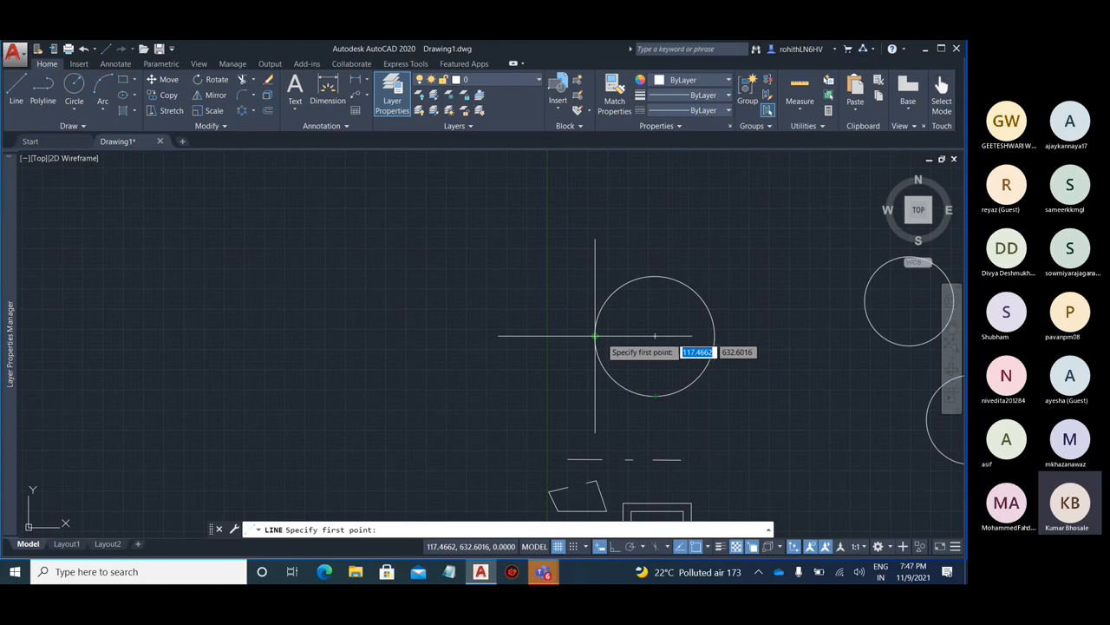
scroll(568, 299, "down", 2)
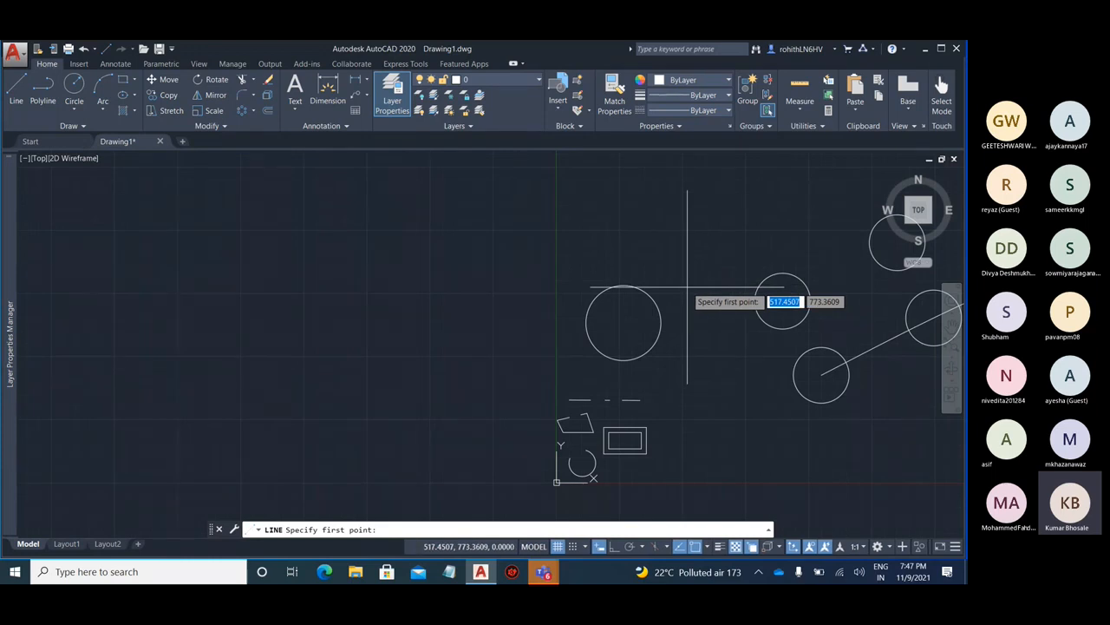
scroll(689, 285, "up", 4)
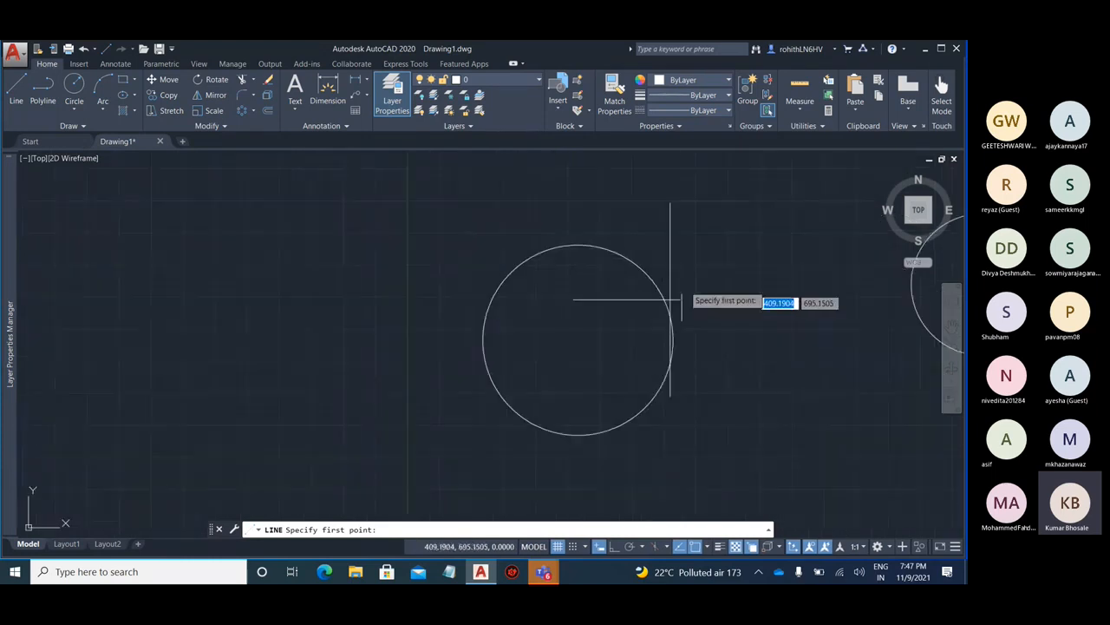
middle_click_drag(706, 248, 608, 303)
scroll(582, 244, "down", 3)
key("Escape")
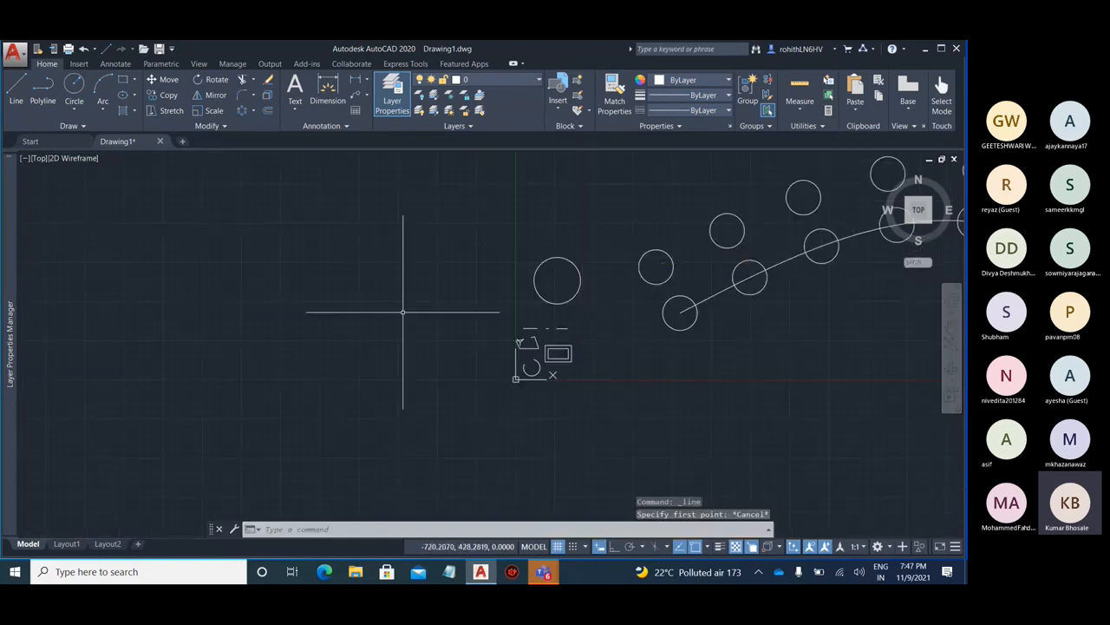
Draw a rectangle about 94 by 52 units in the empty area left of the origin
left_click(121, 81)
scroll(355, 345, "up", 7)
middle_click_drag(700, 373, 282, 369)
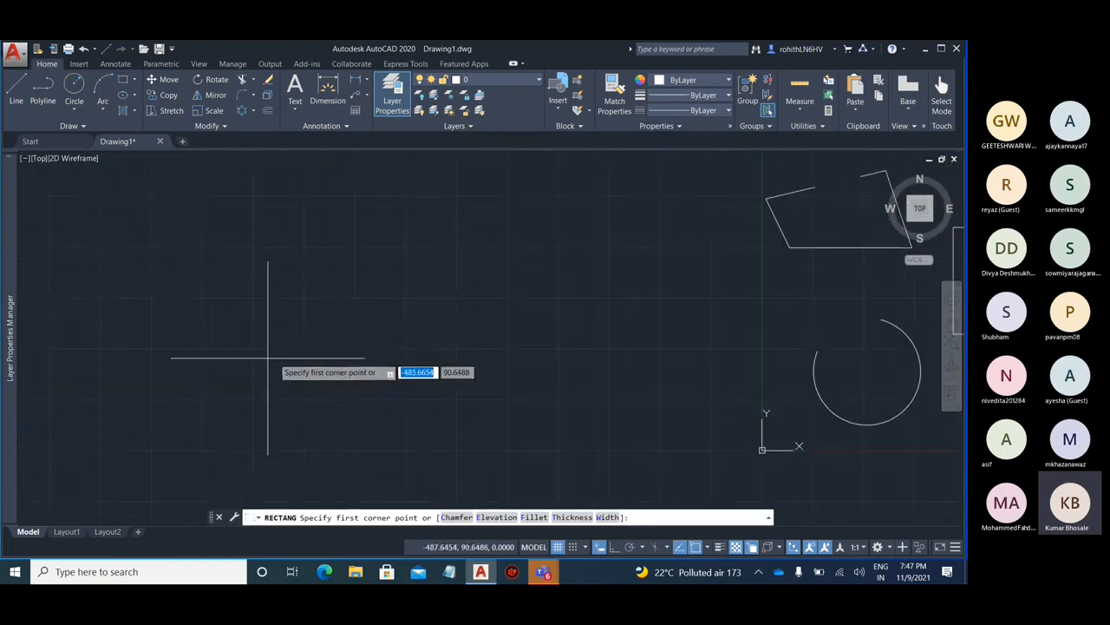
scroll(675, 441, "up", 4)
left_click(447, 280)
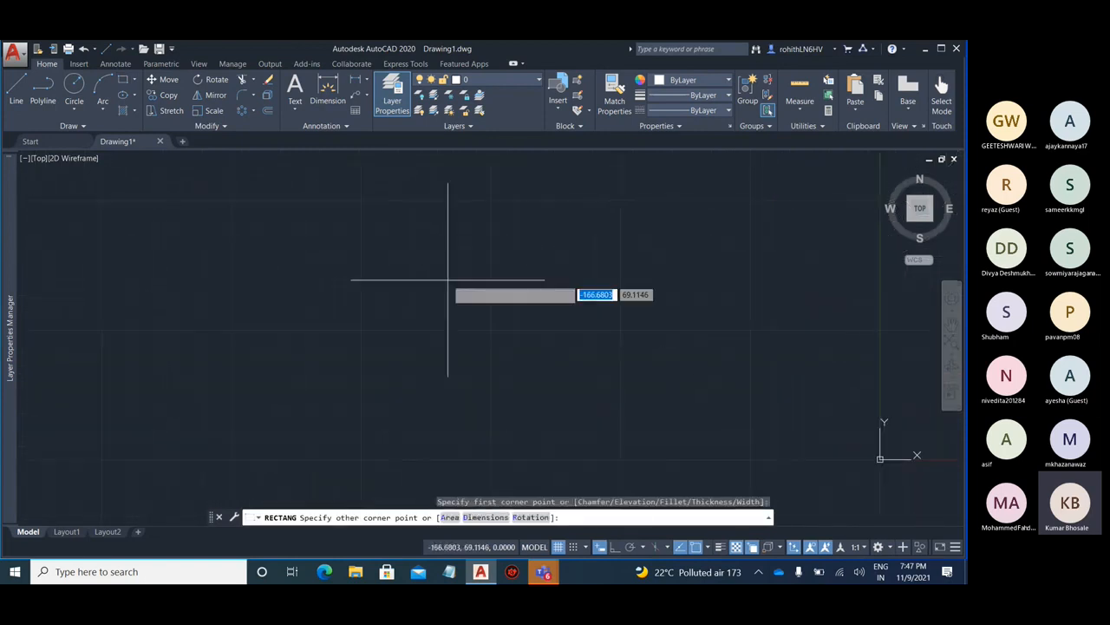
left_click(689, 413)
key("Escape")
key("Escape")
scroll(589, 383, "up", 2)
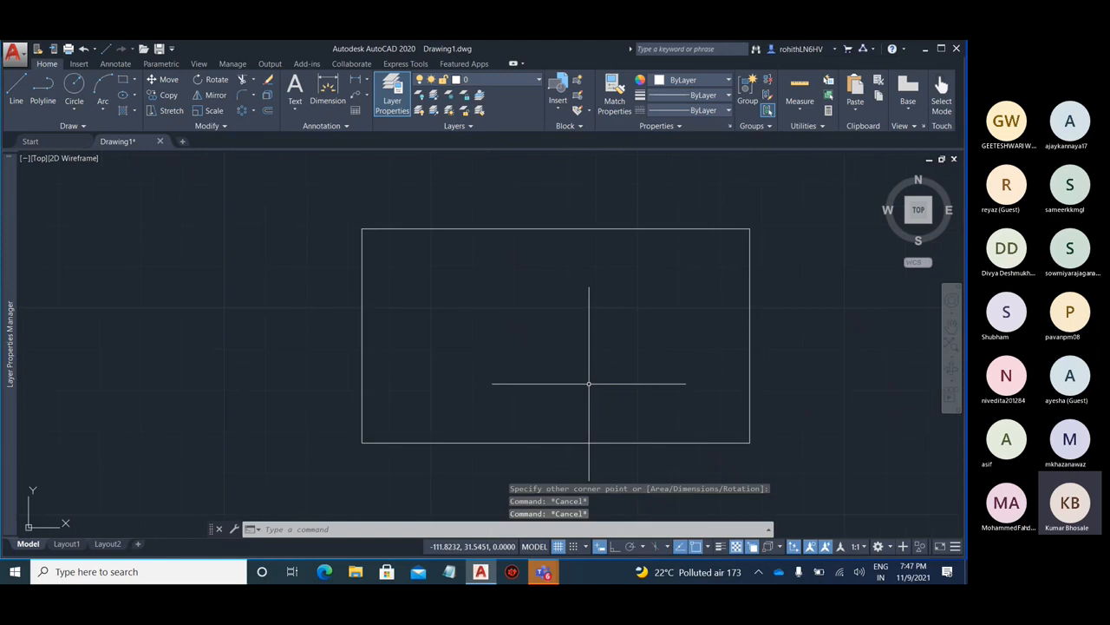
Review the available object snap modes, including Node and Geometric Center
left_click(707, 547)
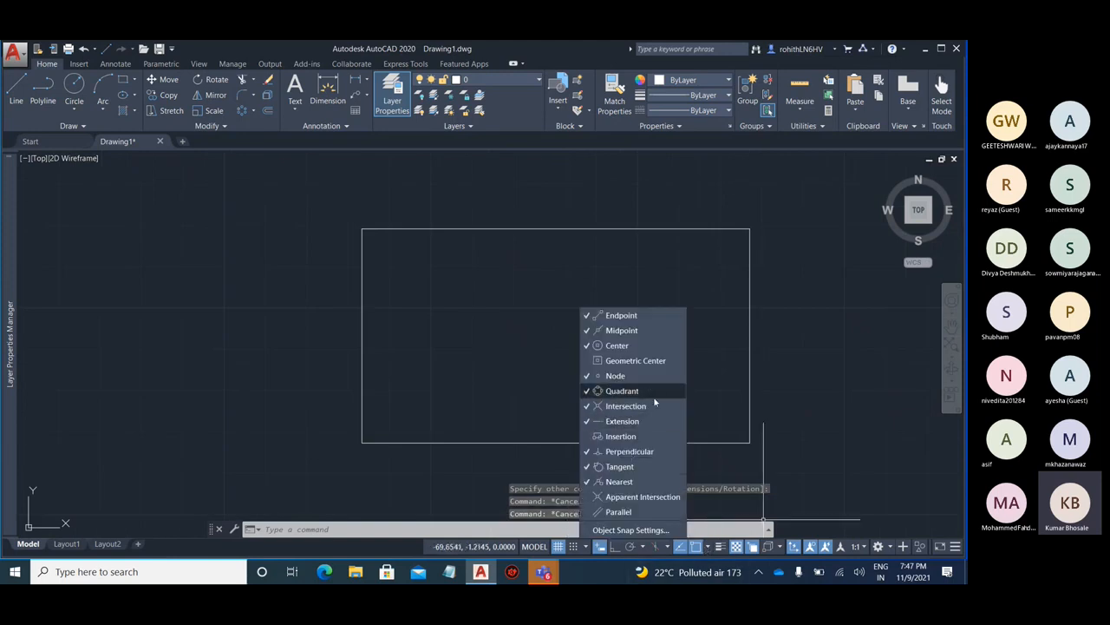
left_click(629, 375)
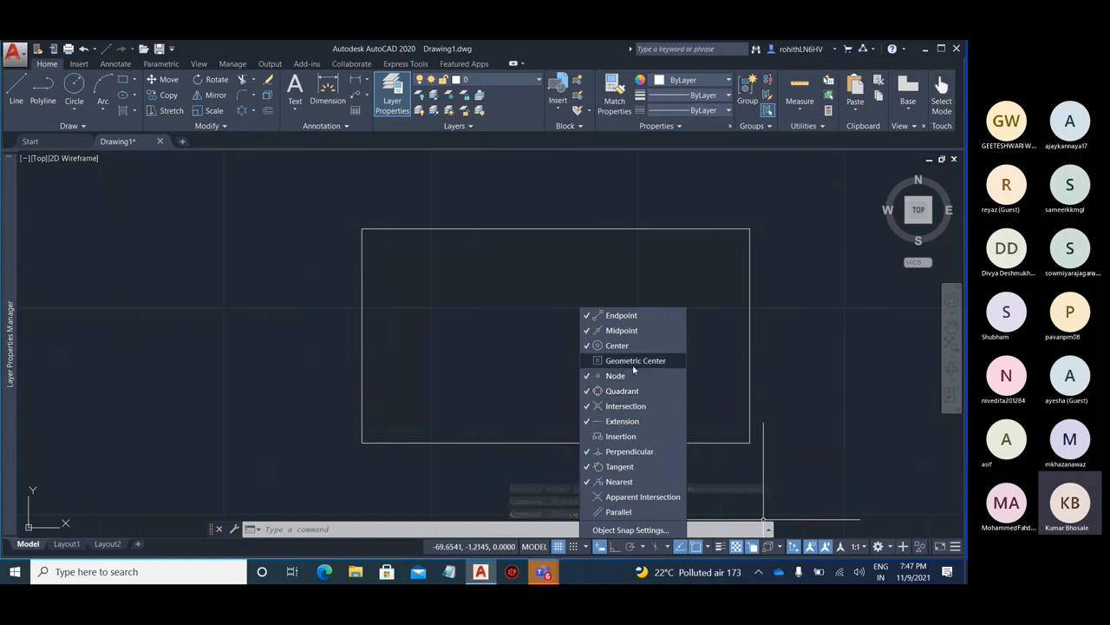
left_click(772, 320)
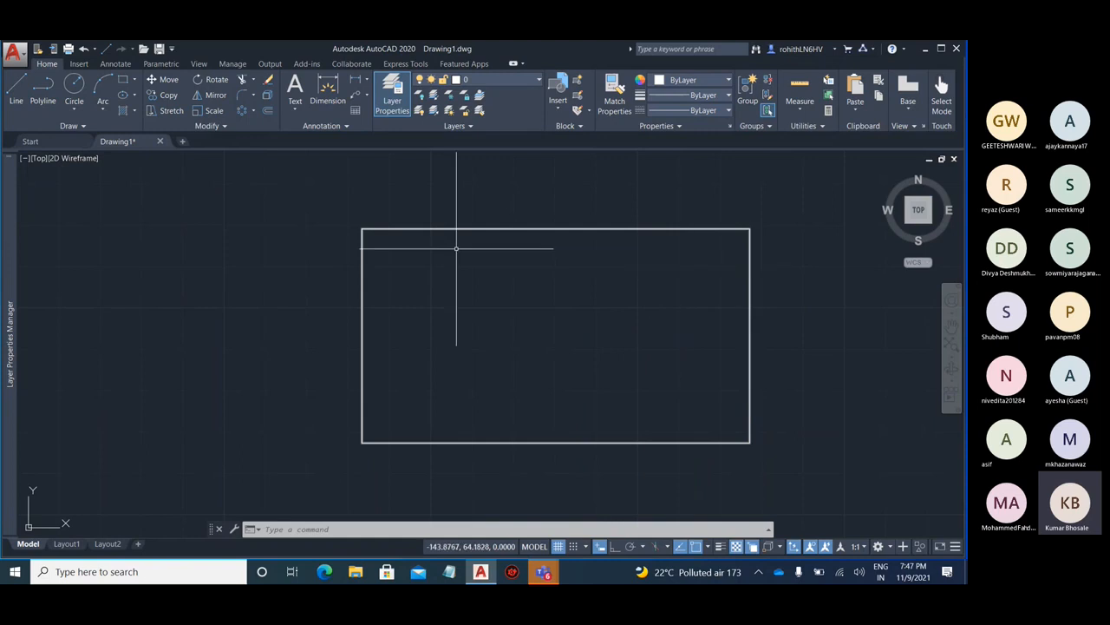
Draw a line from the new rectangle's center, tracked from its edge midpoints, to its lower-right corner
middle_click_drag(563, 328, 526, 331)
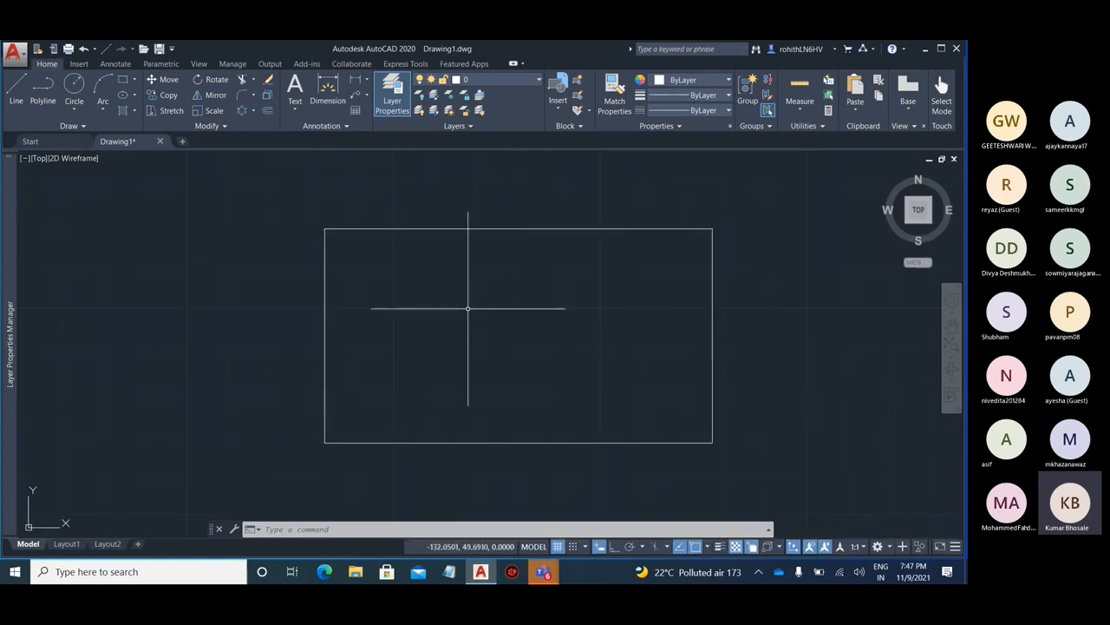
left_click(16, 90)
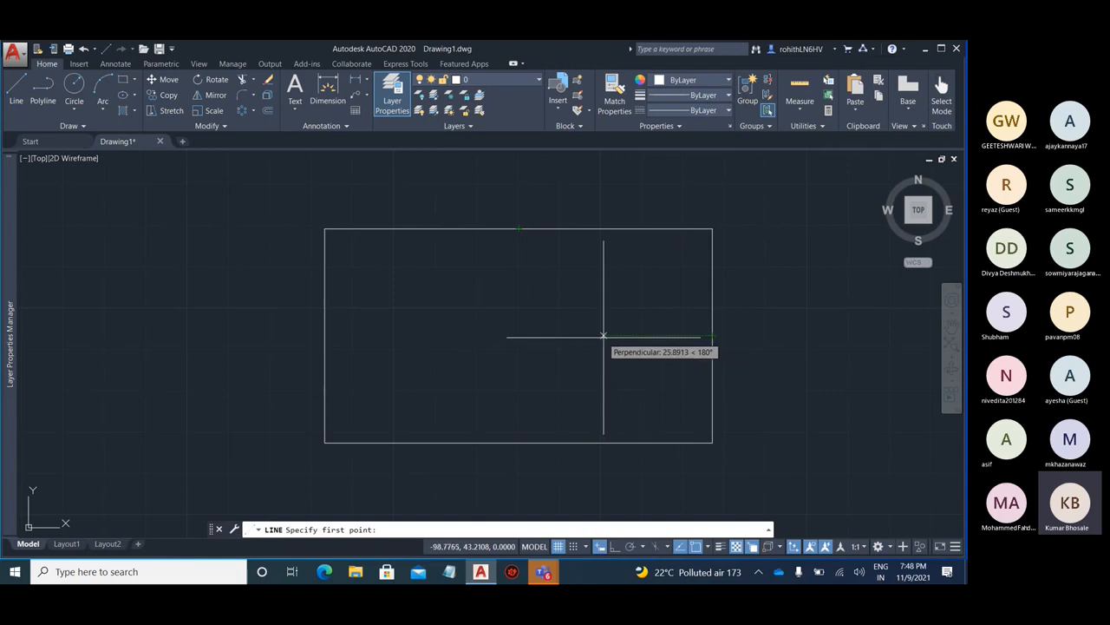
left_click(518, 335)
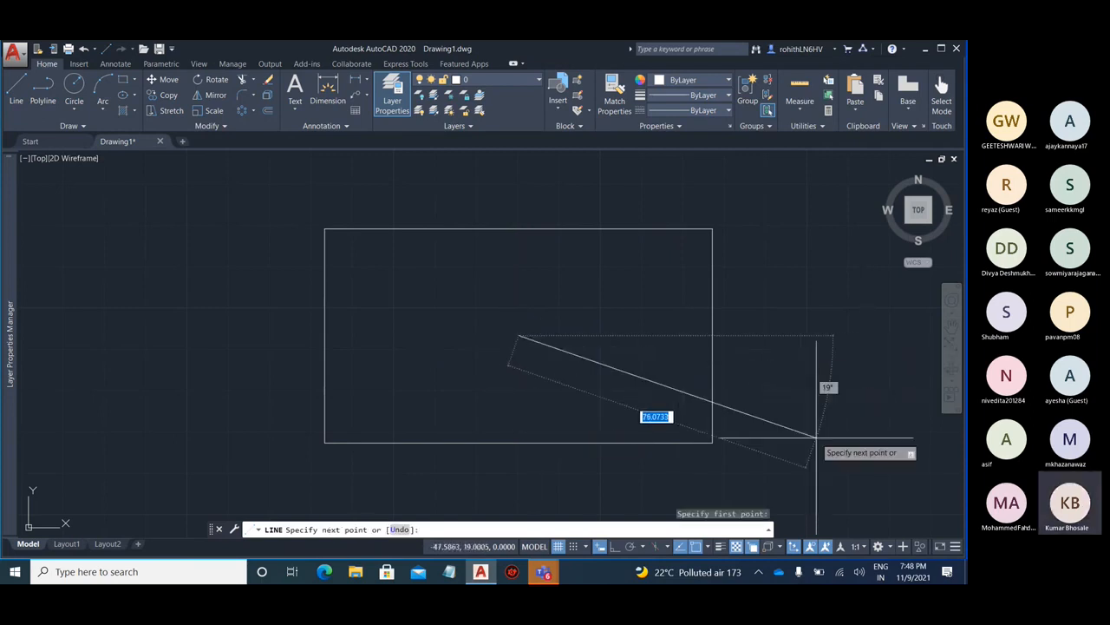
left_click(713, 443)
key("Escape")
key("Escape")
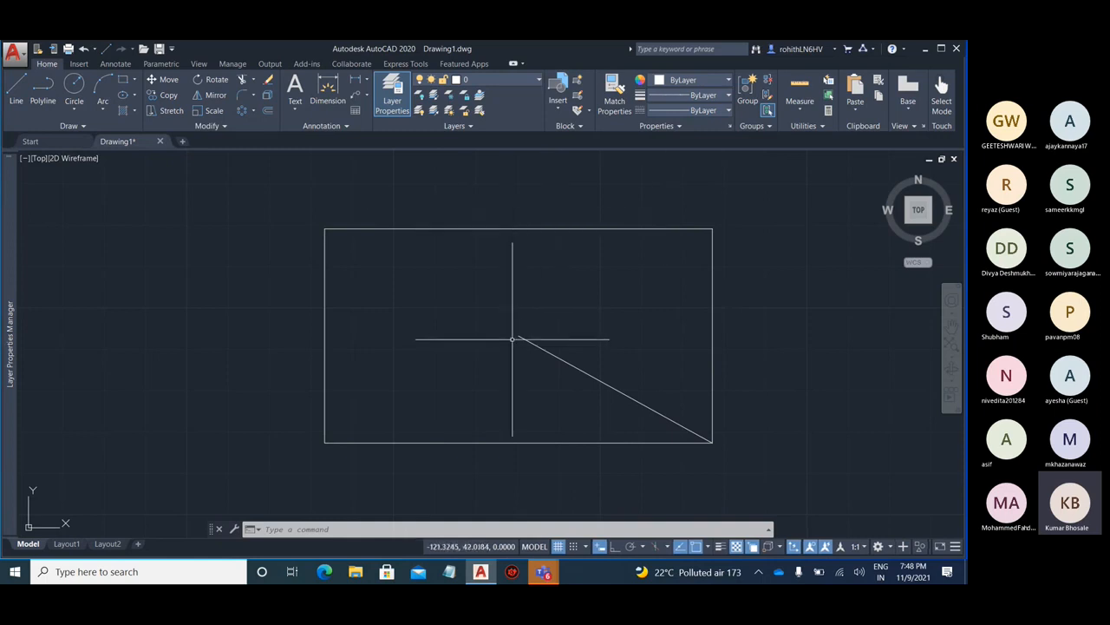
Draw a near-vertical line downward from a point 100 units along the extension of the rectangle's top edge, beyond its upper-right corner
middle_click_drag(646, 303, 398, 300)
left_click(21, 102)
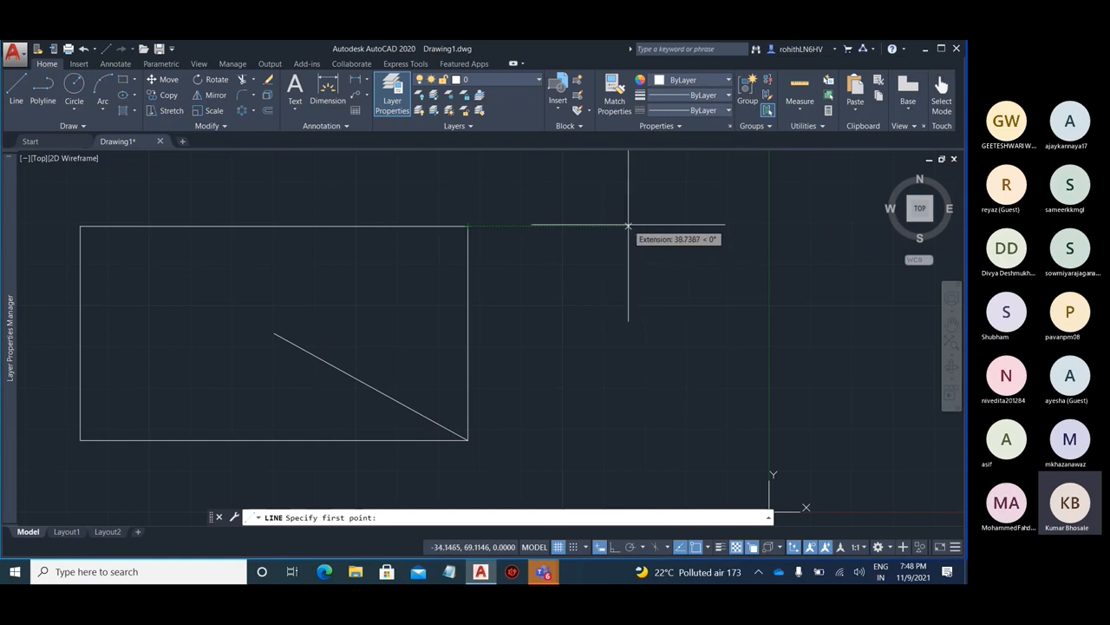
type("1")
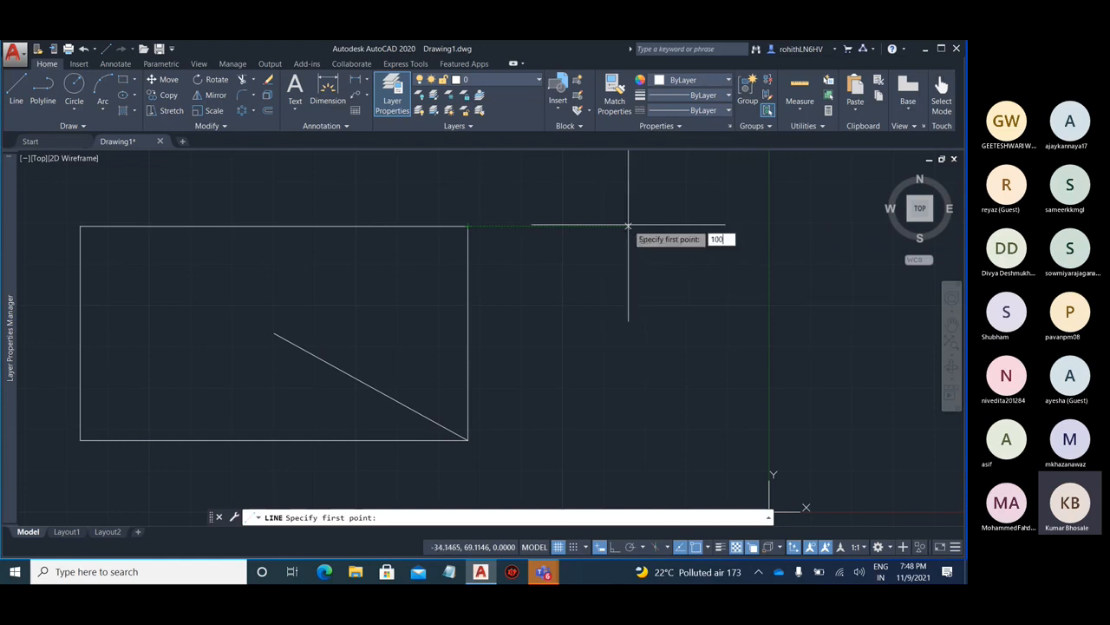
type("00")
key("Return")
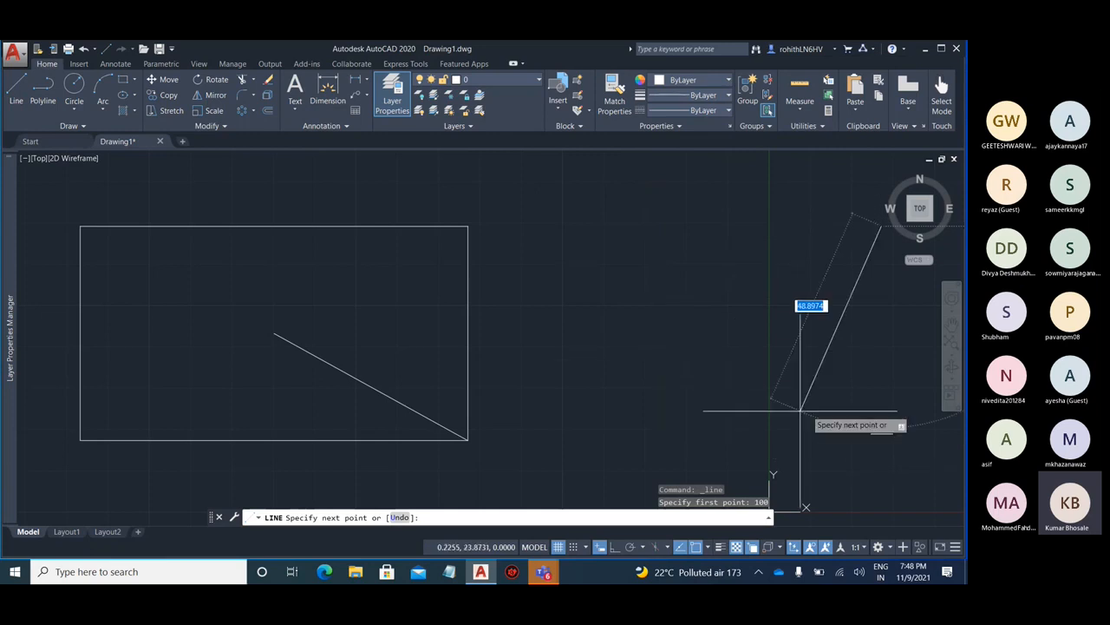
left_click(879, 455)
key("Escape")
Measure the distance from the rectangle's upper-right corner to the upper end of the new near-vertical line
scroll(510, 310, "down", 2)
scroll(572, 306, "up", 2)
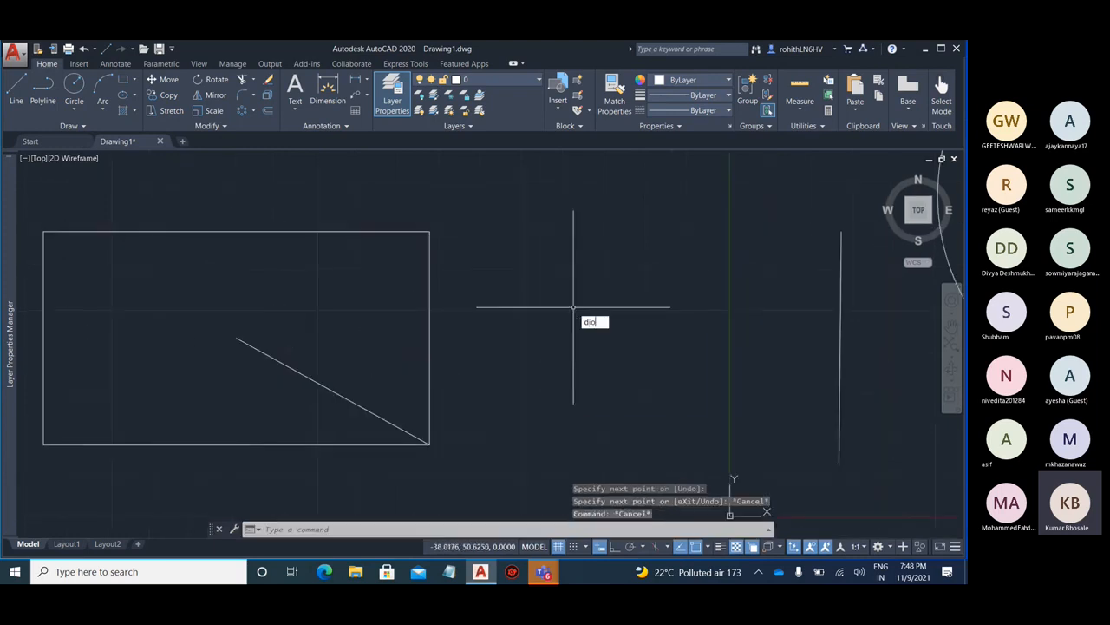
key("BackSpace")
key("Return")
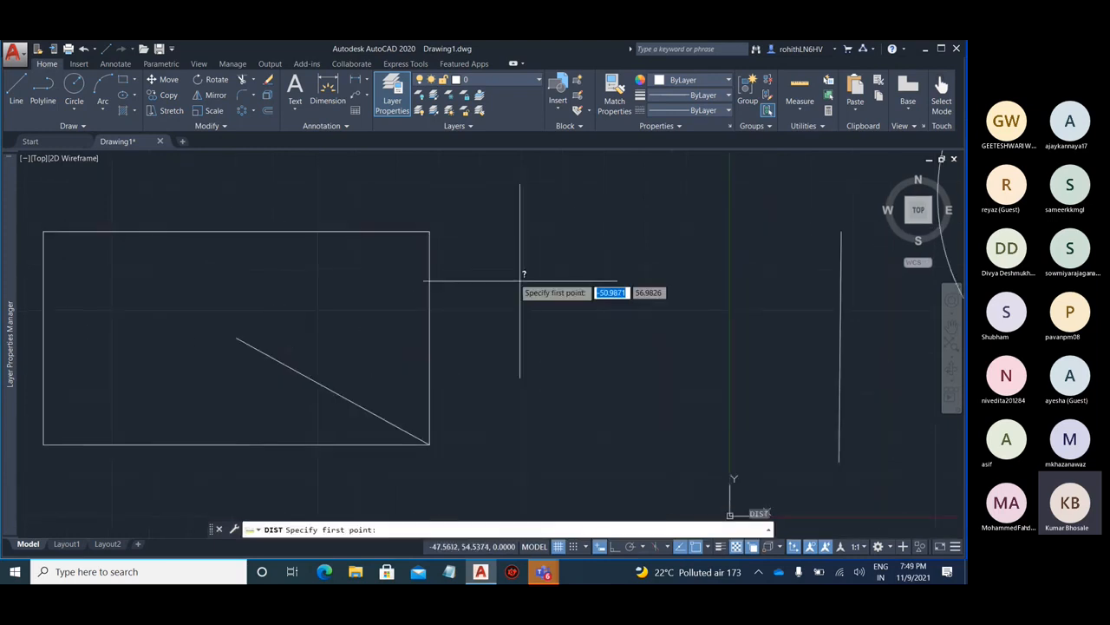
left_click(430, 230)
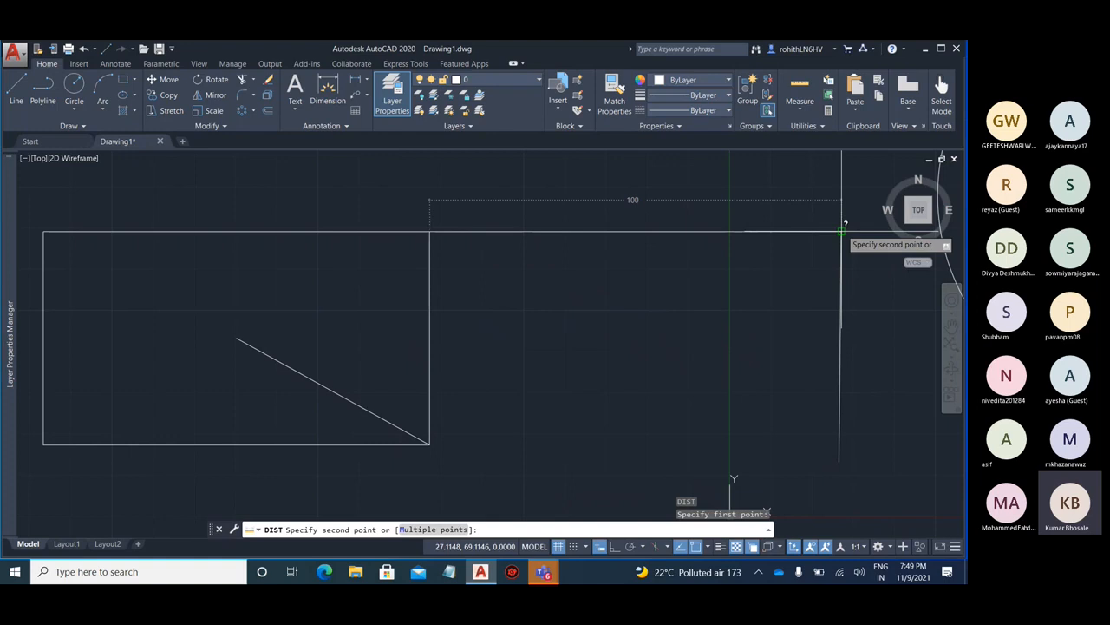
key("Escape")
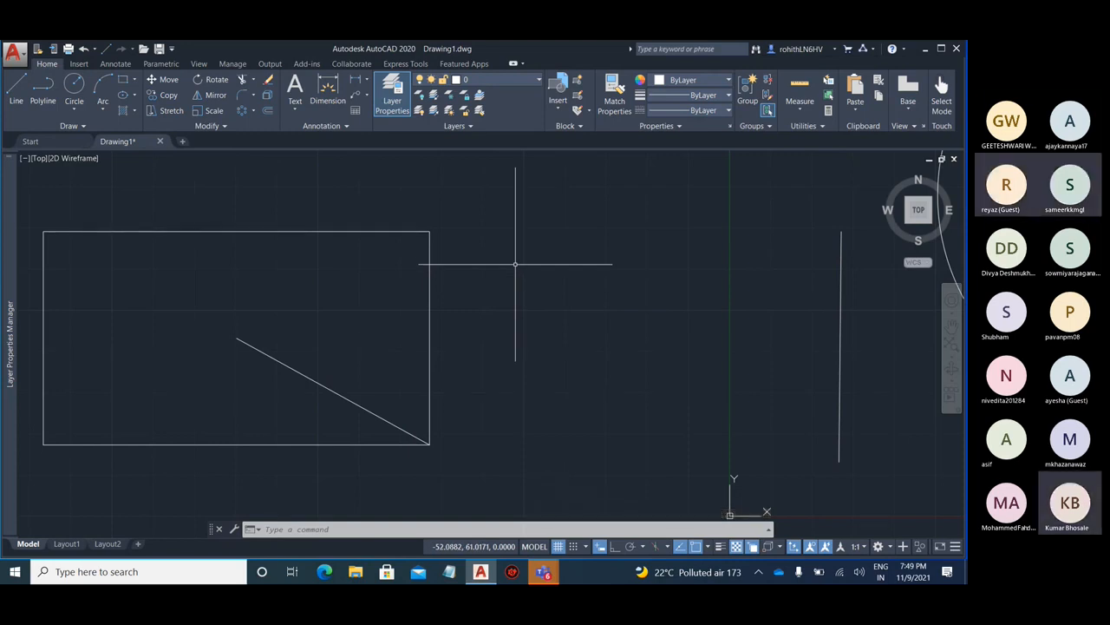
Turn on polar tracking during a Line command while tracking the extension of the rectangle's top edge
left_click(17, 86)
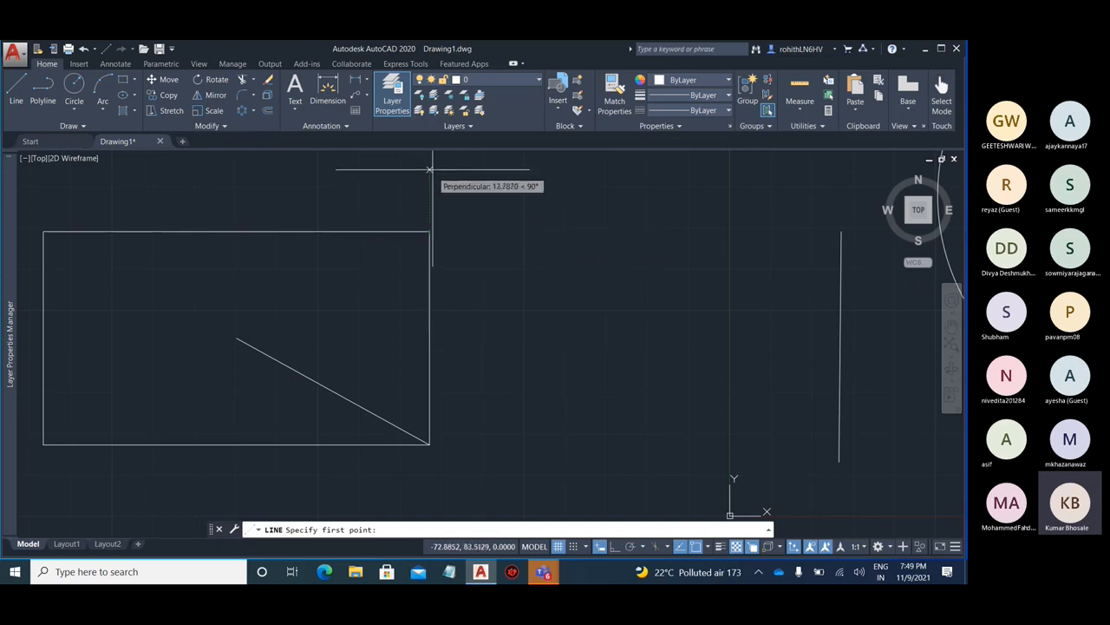
scroll(522, 333, "down", 5)
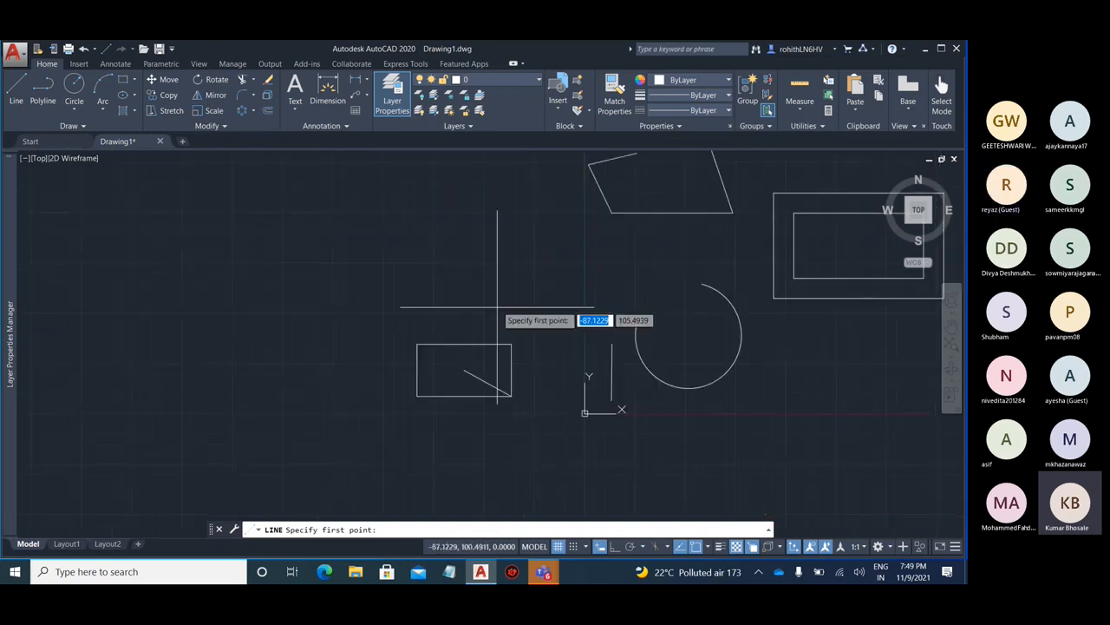
scroll(538, 371, "up", 2)
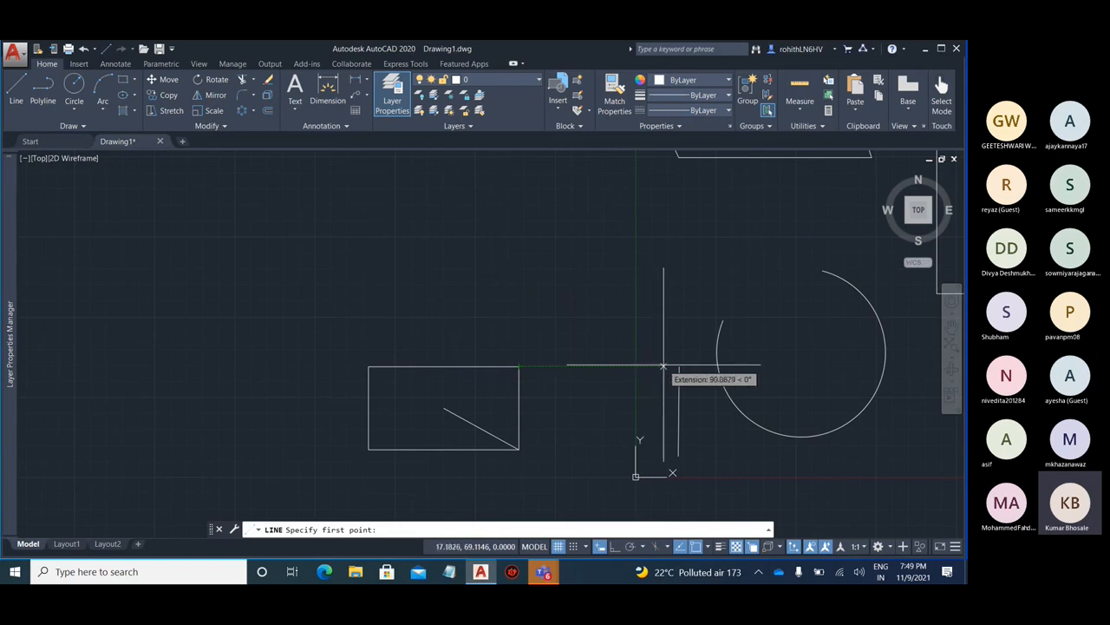
key("F10")
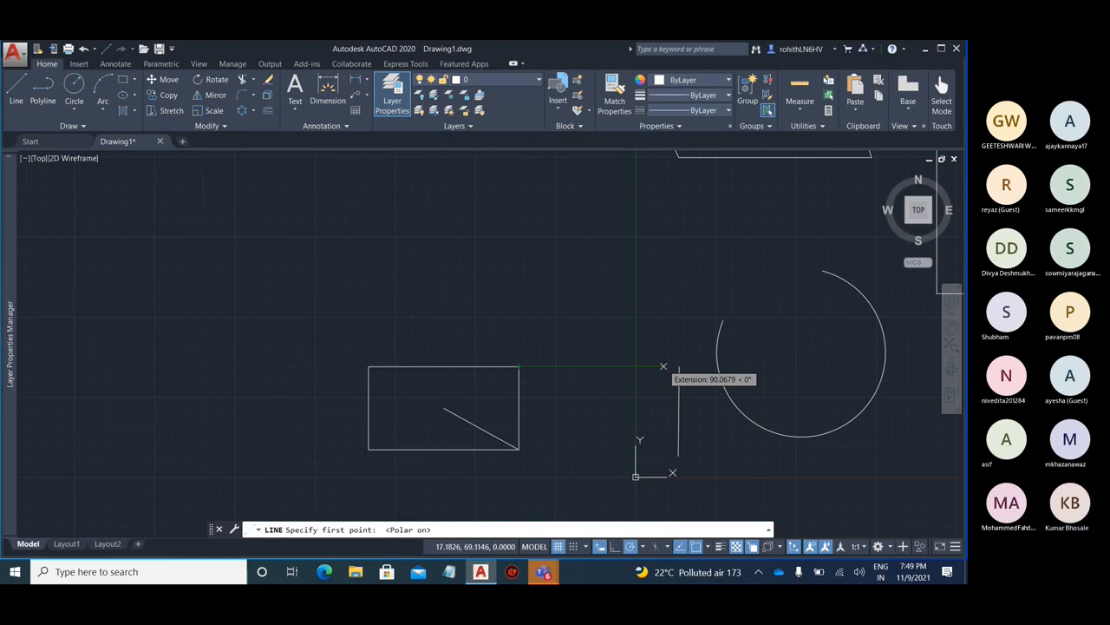
key("F10")
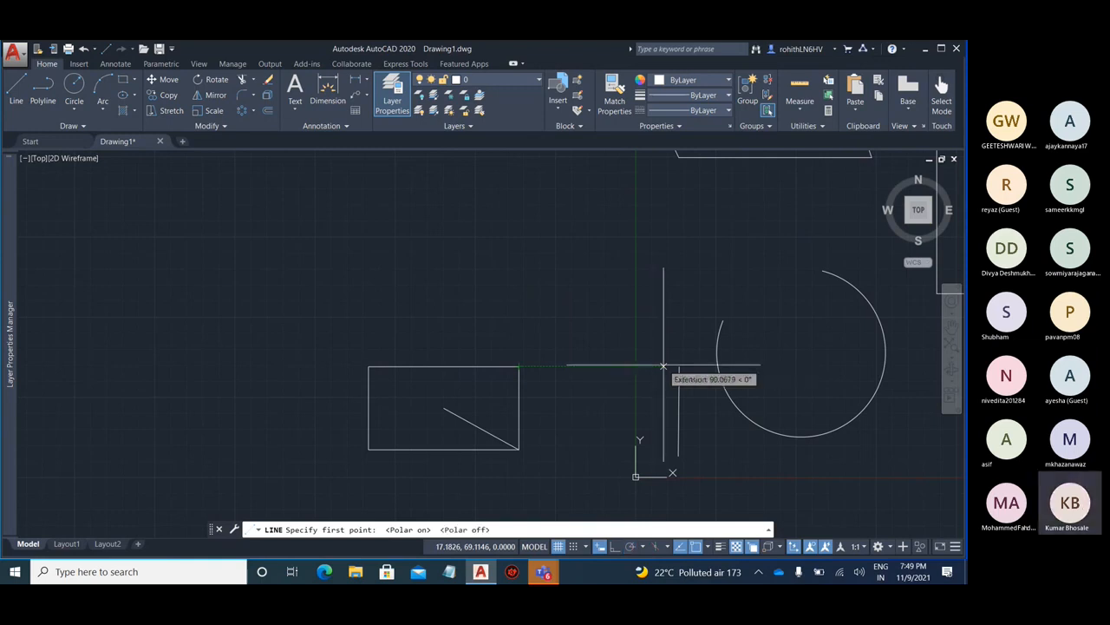
key("F10")
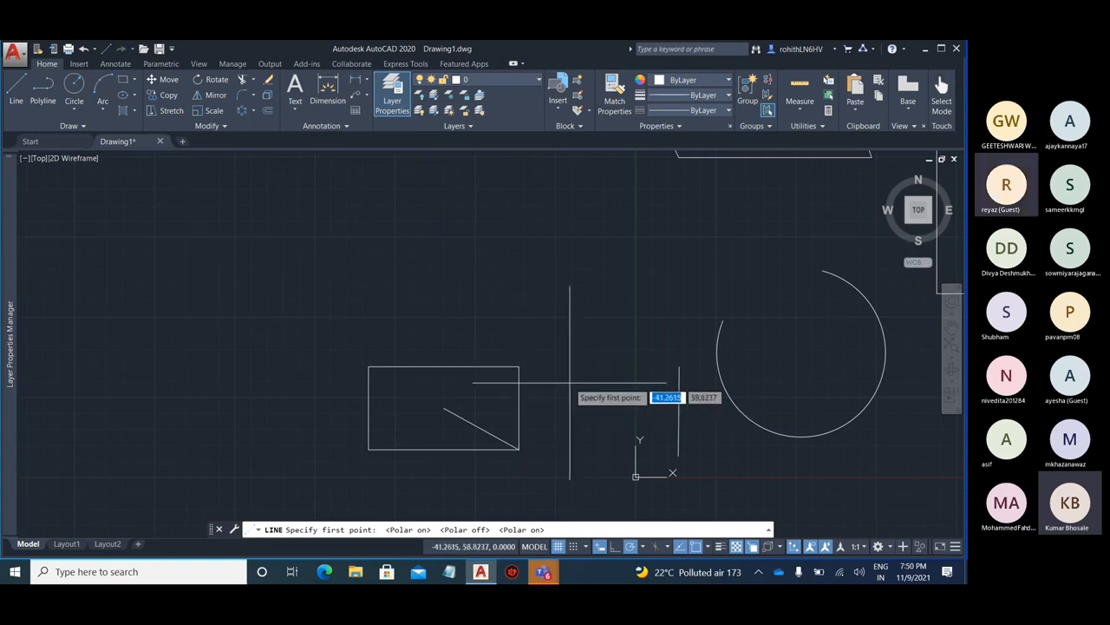
Turn off object snap tracking and check the endpoint snaps on the near-vertical and diagonal lines without placing a point
key("F11")
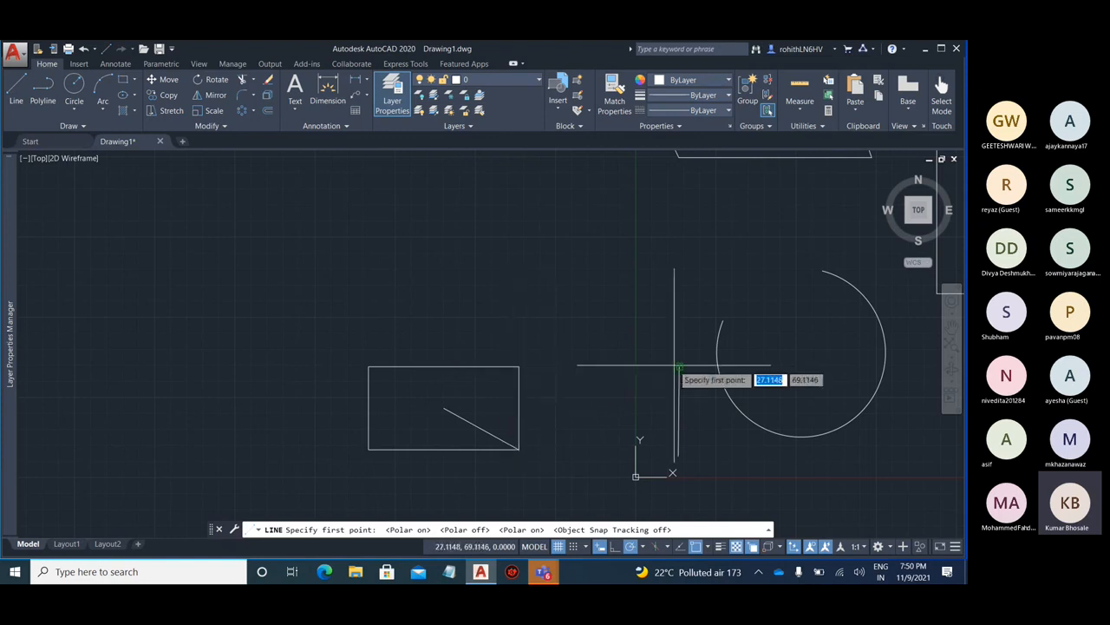
scroll(480, 434, "up", 5)
scroll(480, 434, "down", 4)
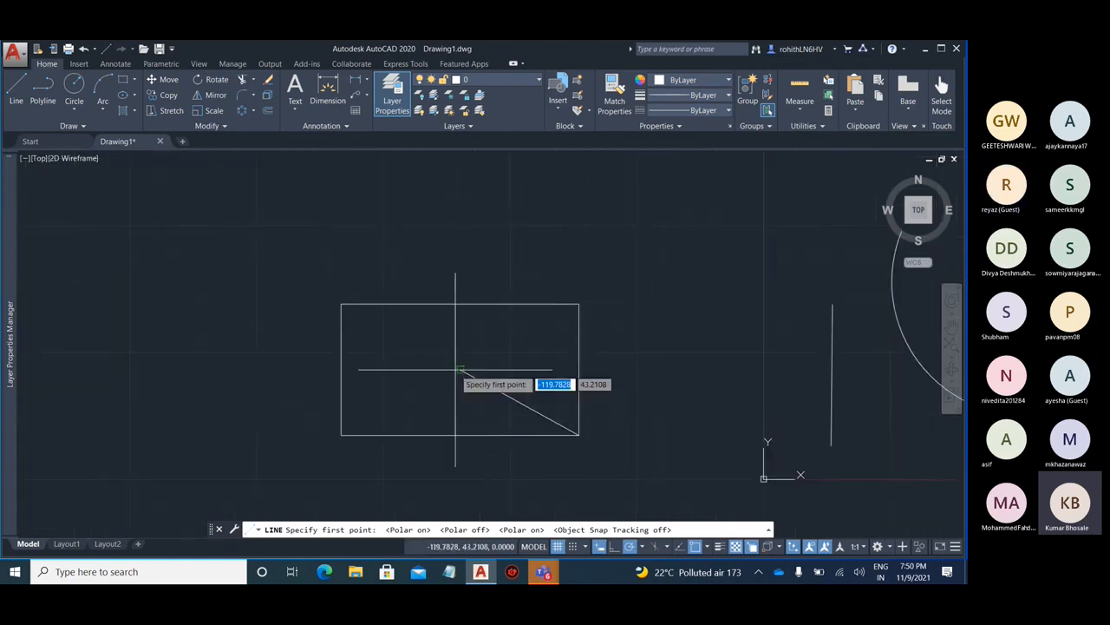
key("Escape")
Erase the diagonal line inside the rectangle
left_click(495, 389)
key("Delete")
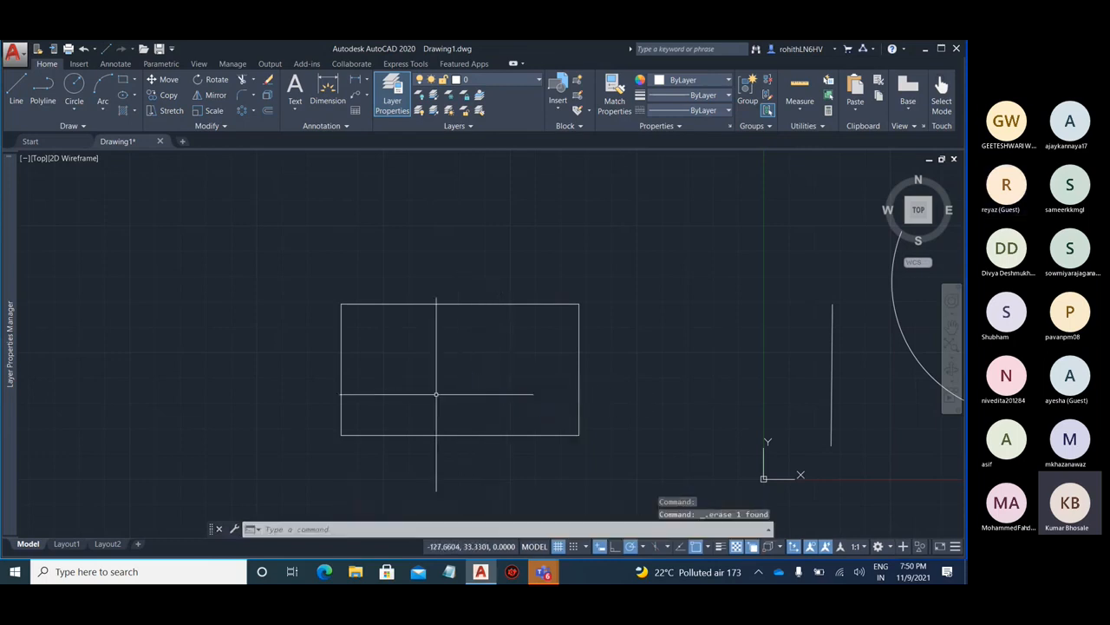
scroll(425, 392, "up", 2)
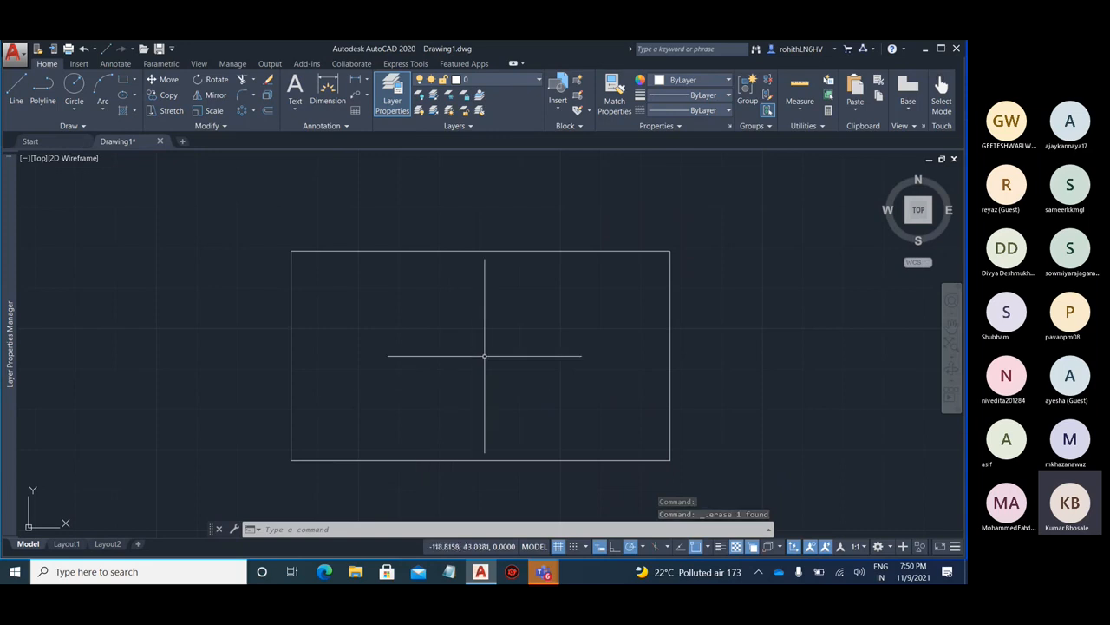
Turn on object snap tracking and try starting a line at the rectangle's center, tracked from its top and right edge midpoints
key("F11")
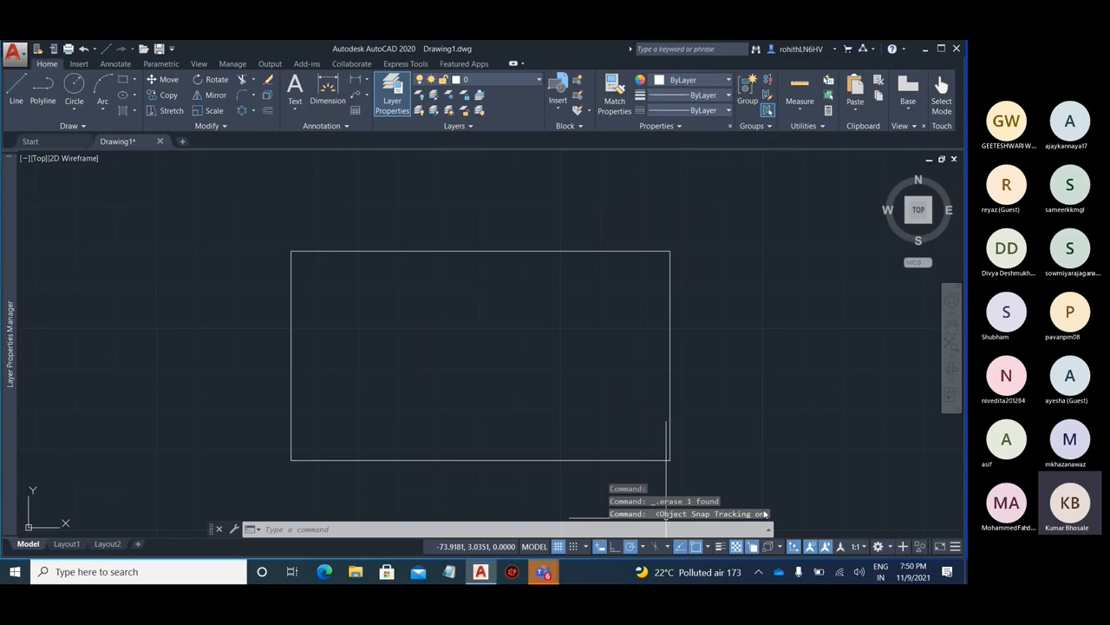
key("F11")
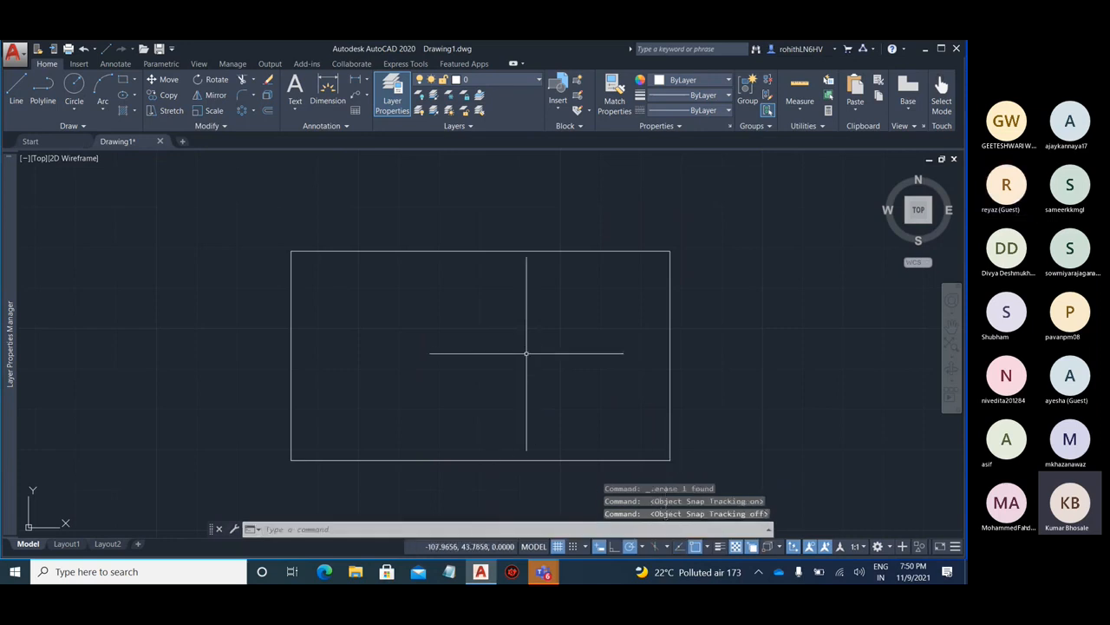
left_click(15, 89)
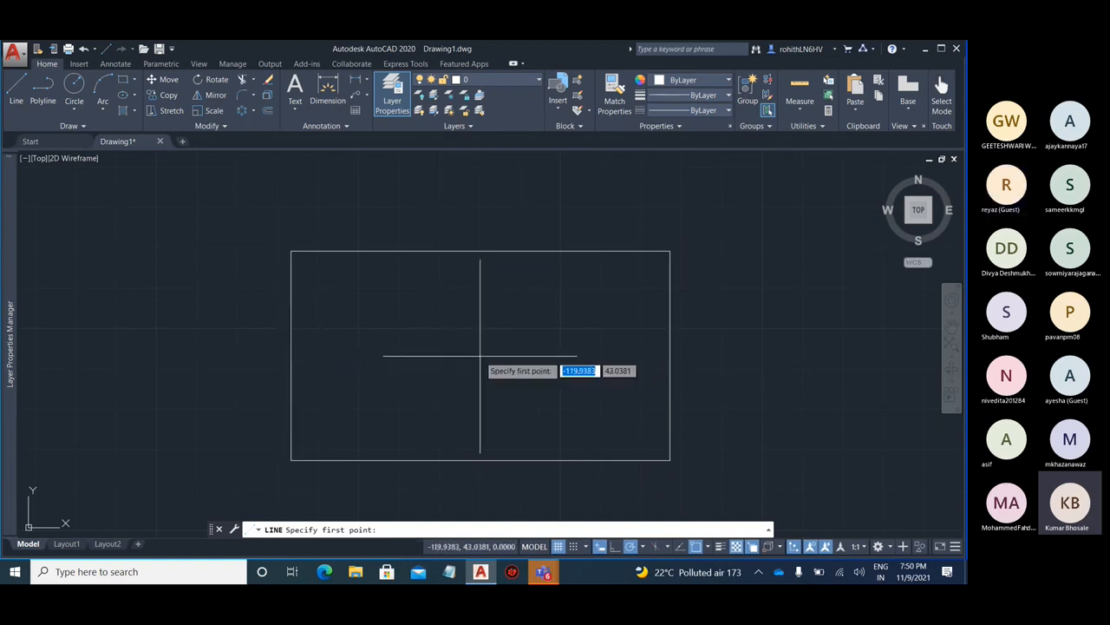
key("F11")
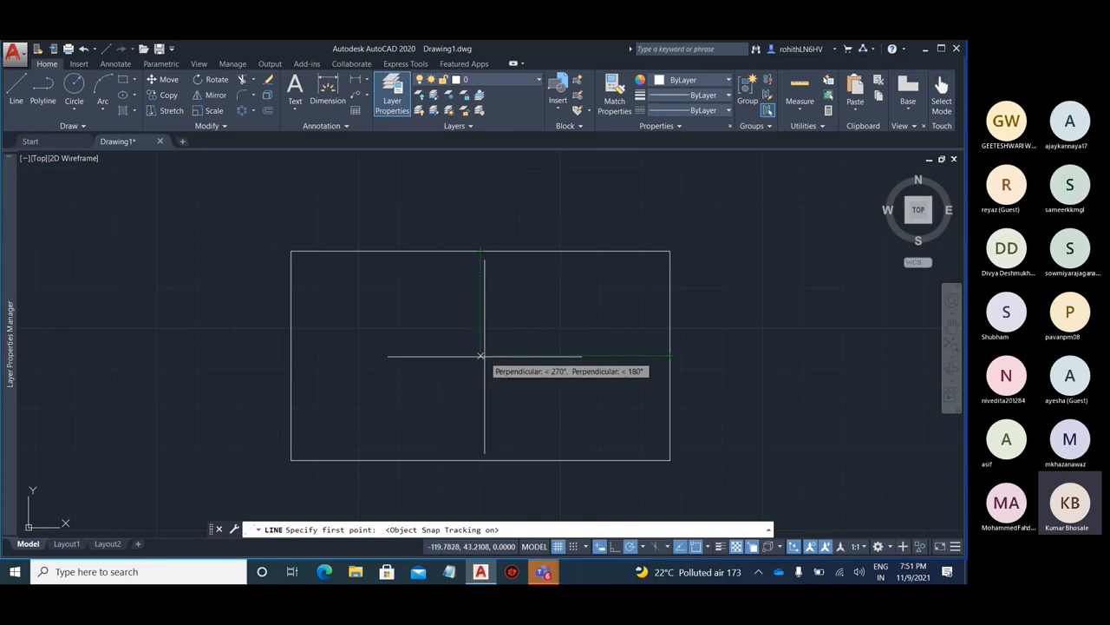
left_click(480, 355)
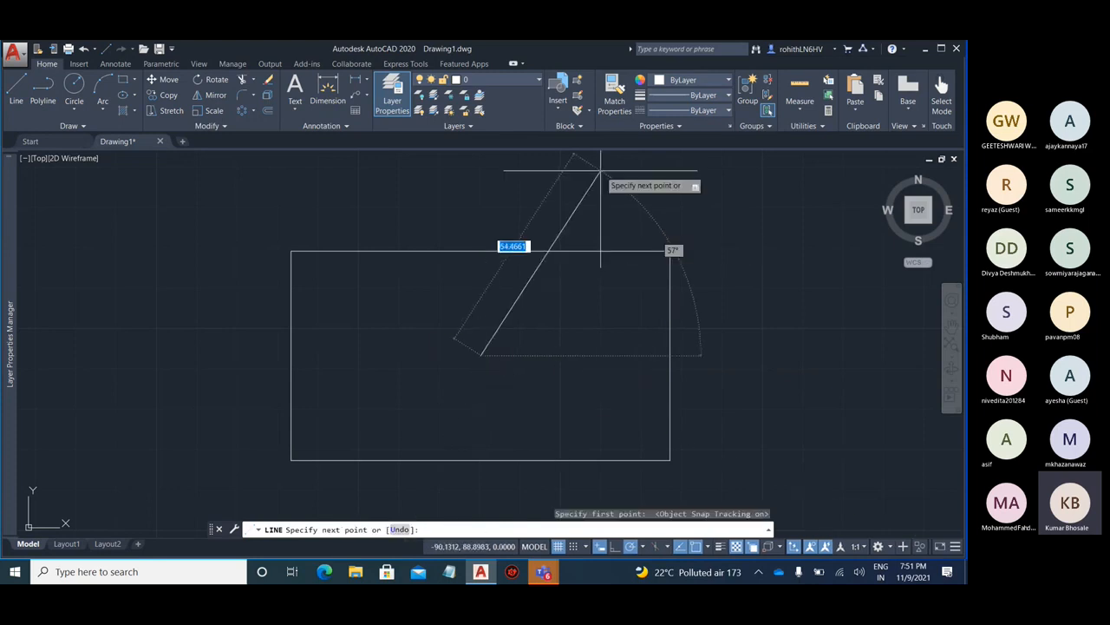
key("Escape")
Draw a vertical and a horizontal line joining the midpoints of the rectangle's opposite edges
left_click(15, 87)
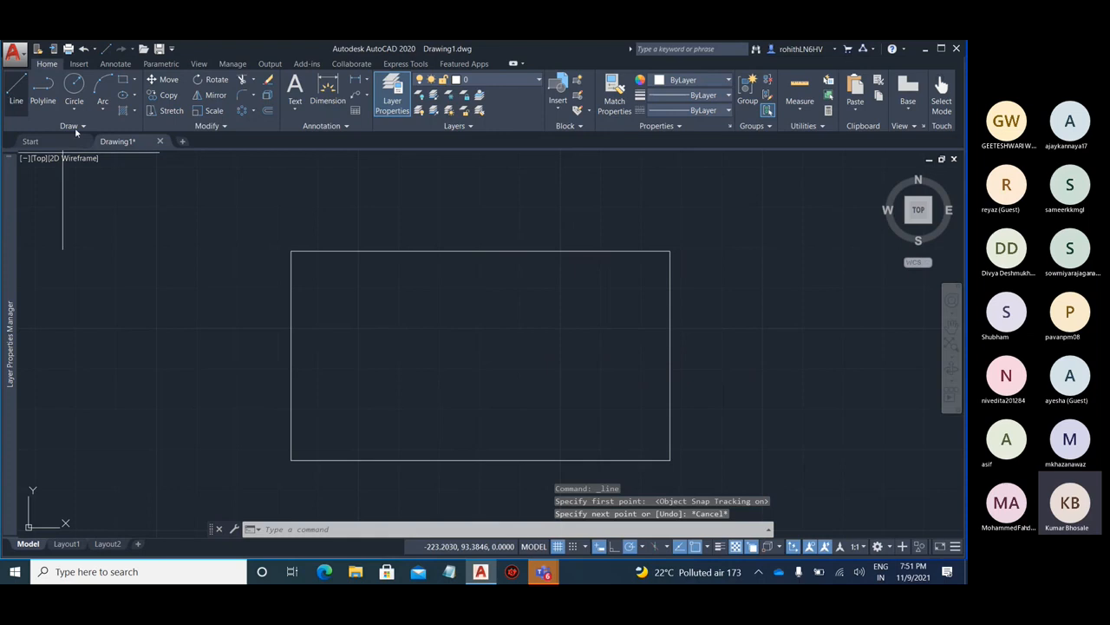
left_click(480, 252)
left_click(481, 459)
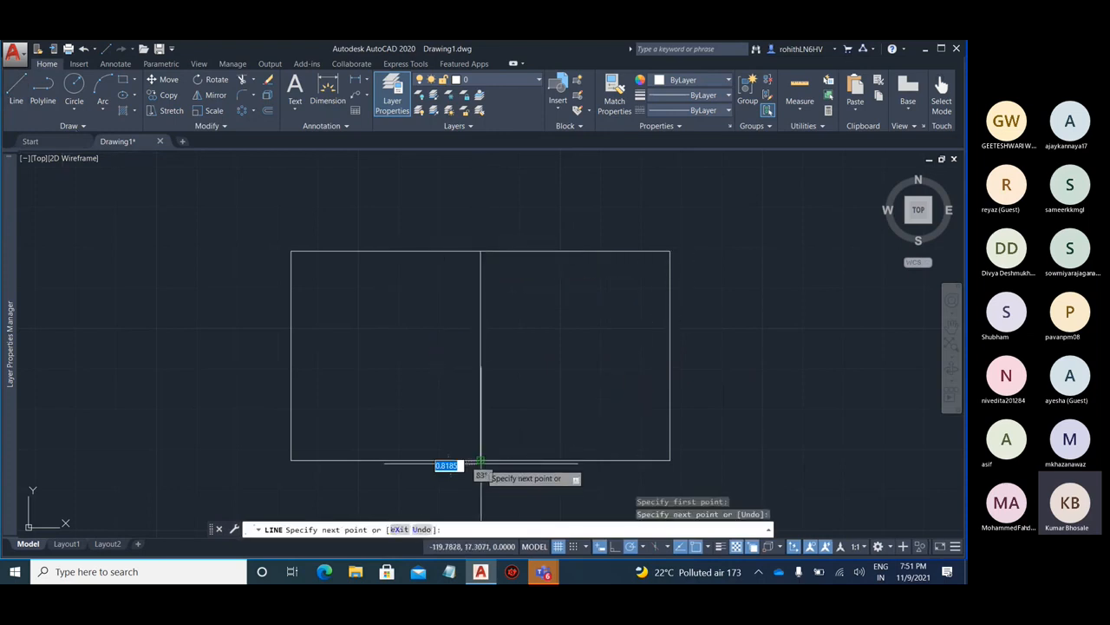
key("Return")
key("Return")
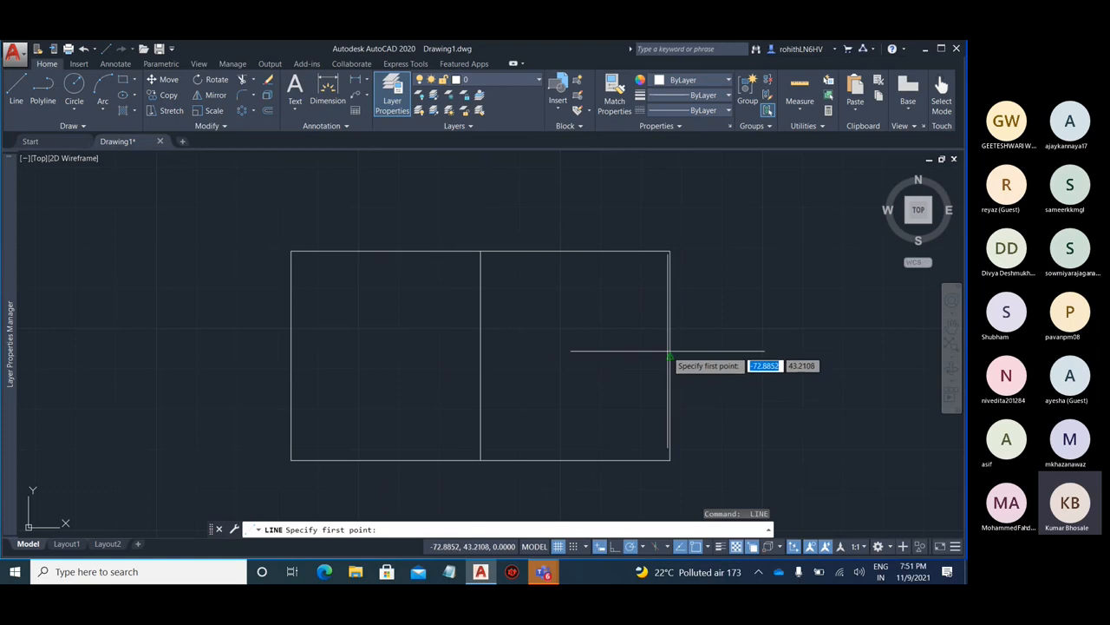
left_click(670, 356)
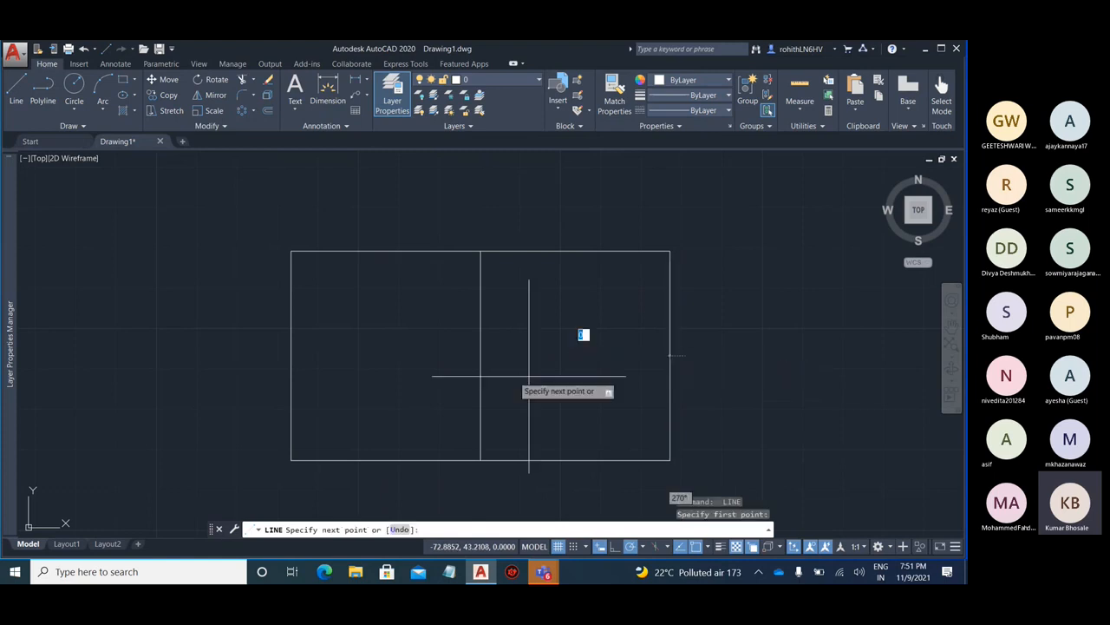
left_click(290, 355)
key("Escape")
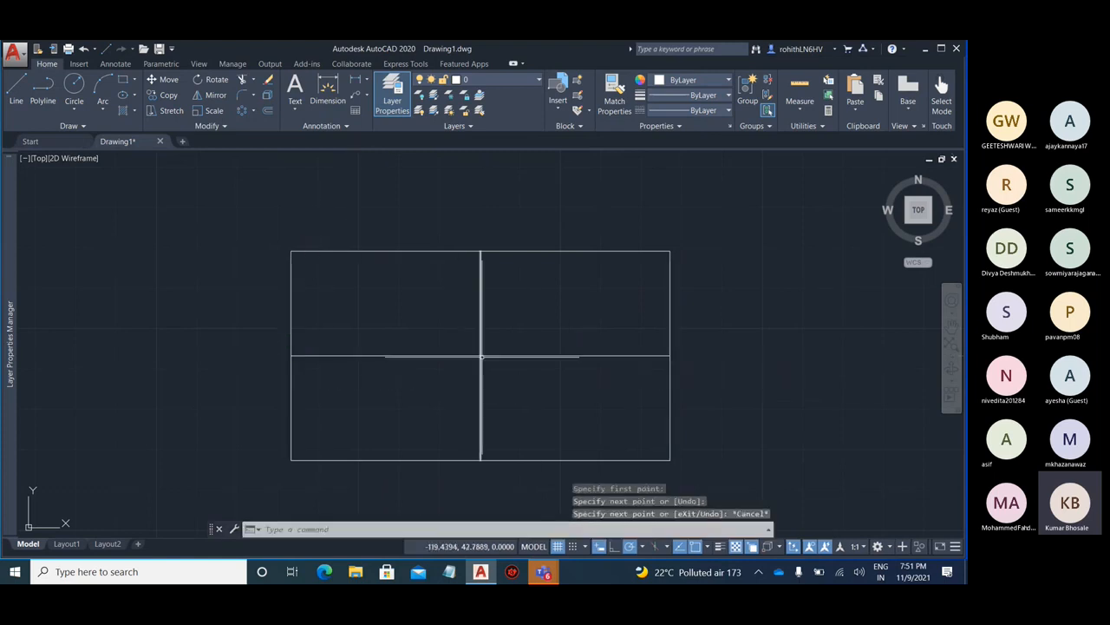
Erase the two crossing midpoint lines inside the rectangle
left_click(550, 384)
left_click(433, 320)
key("Delete")
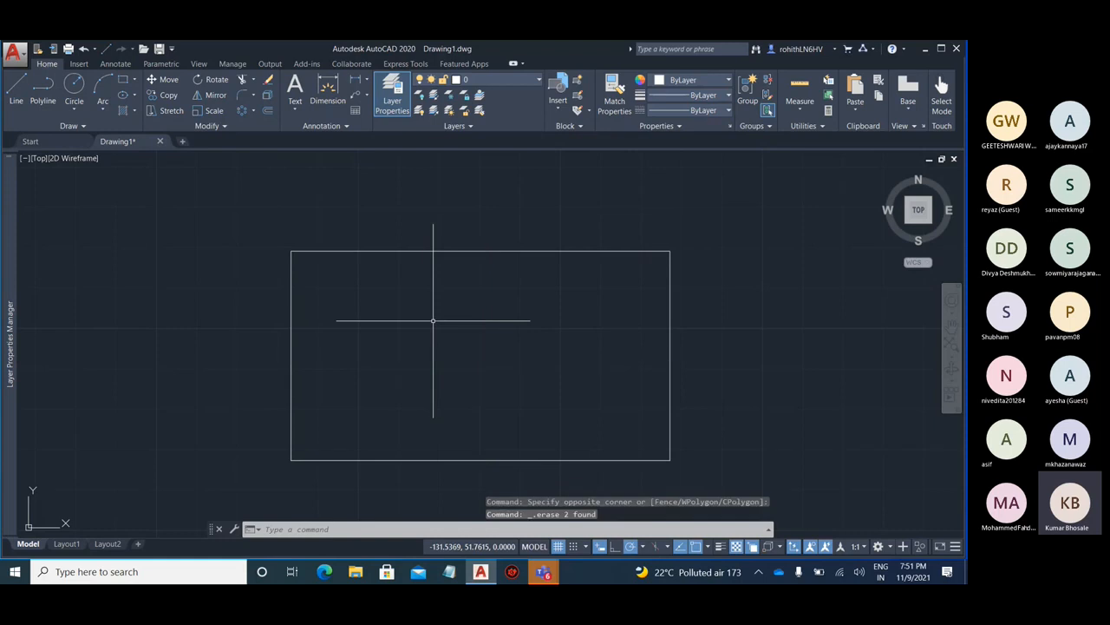
Try locating a line's start at the rectangle's center by tracking its edge midpoints, without drawing the line
left_click(15, 87)
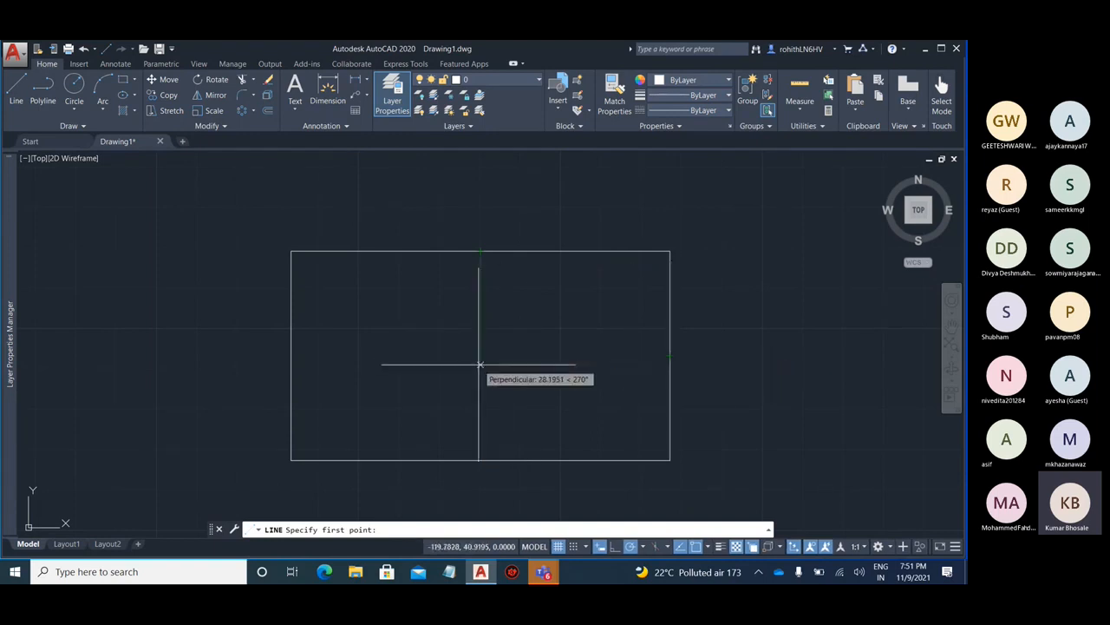
left_click(481, 356)
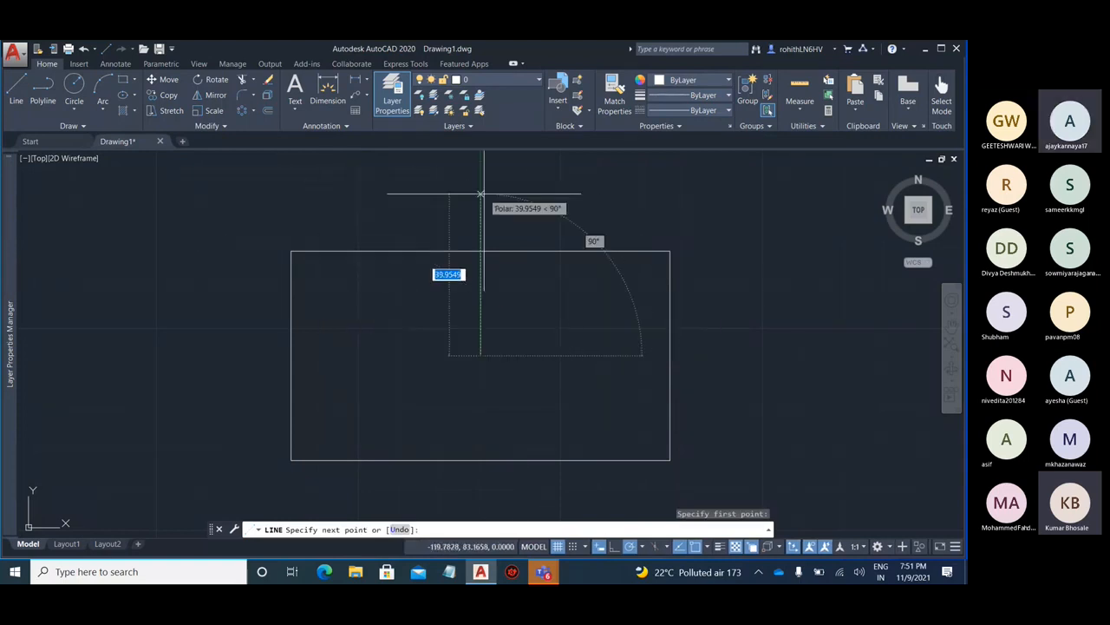
key("Escape")
Draw a circle with a radius of about 28 units in the empty area above and beyond the rectangle's upper-right corner
scroll(214, 251, "down", 2)
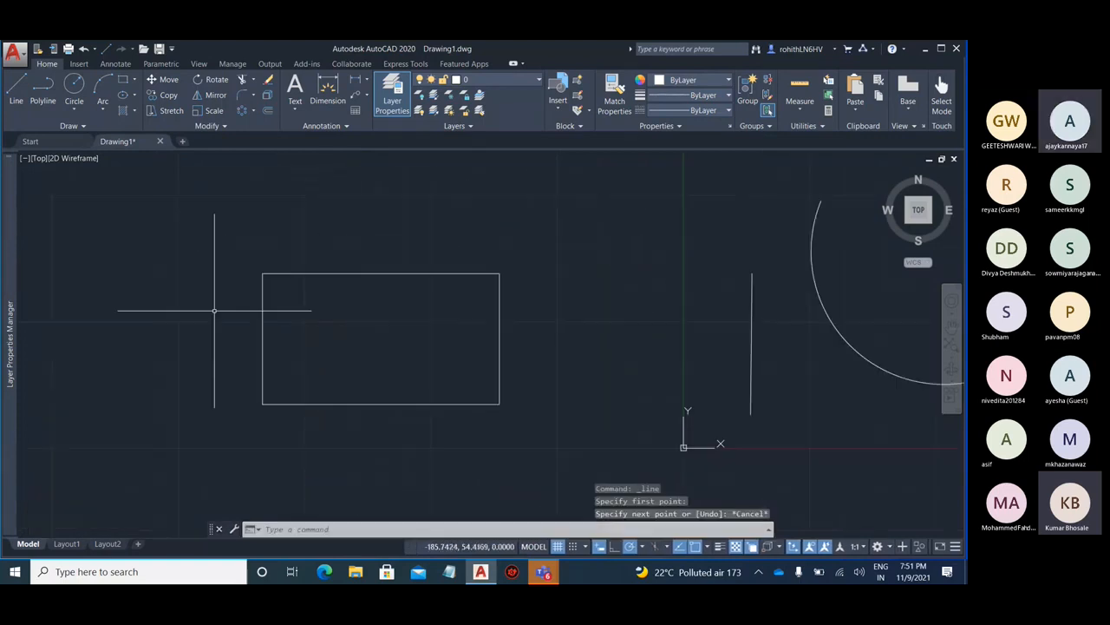
middle_click_drag(612, 286, 461, 310)
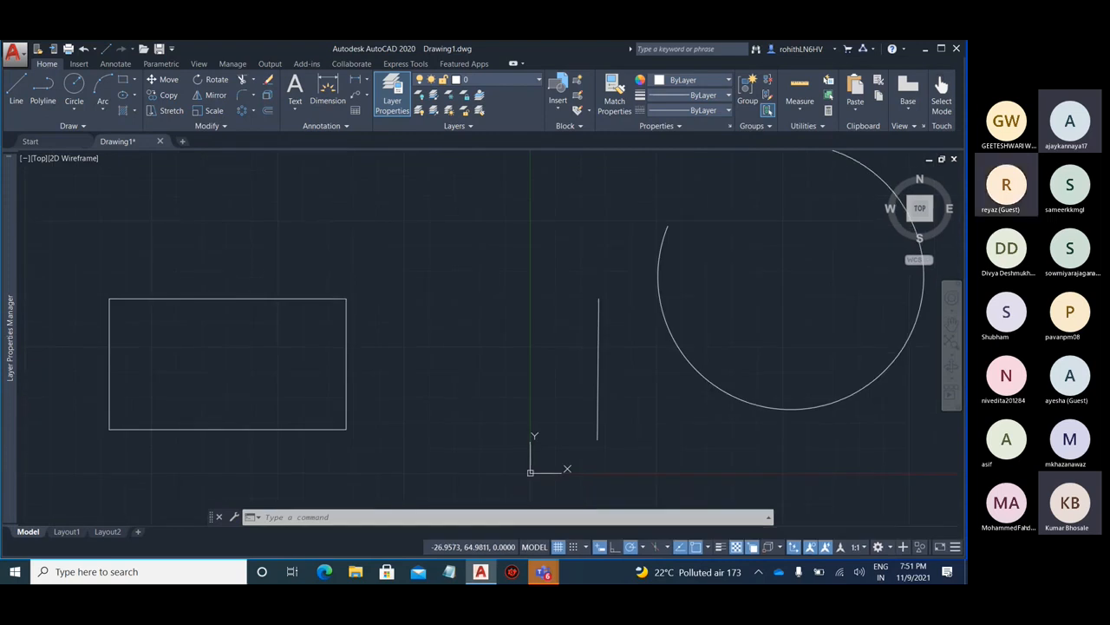
left_click(74, 87)
left_click(419, 208)
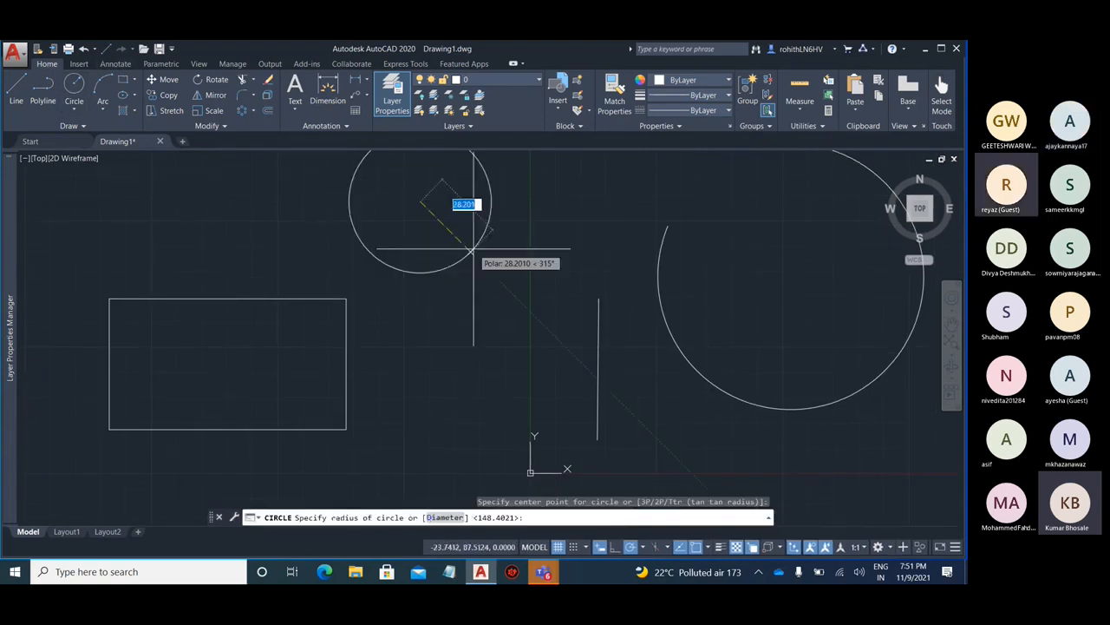
left_click(476, 252)
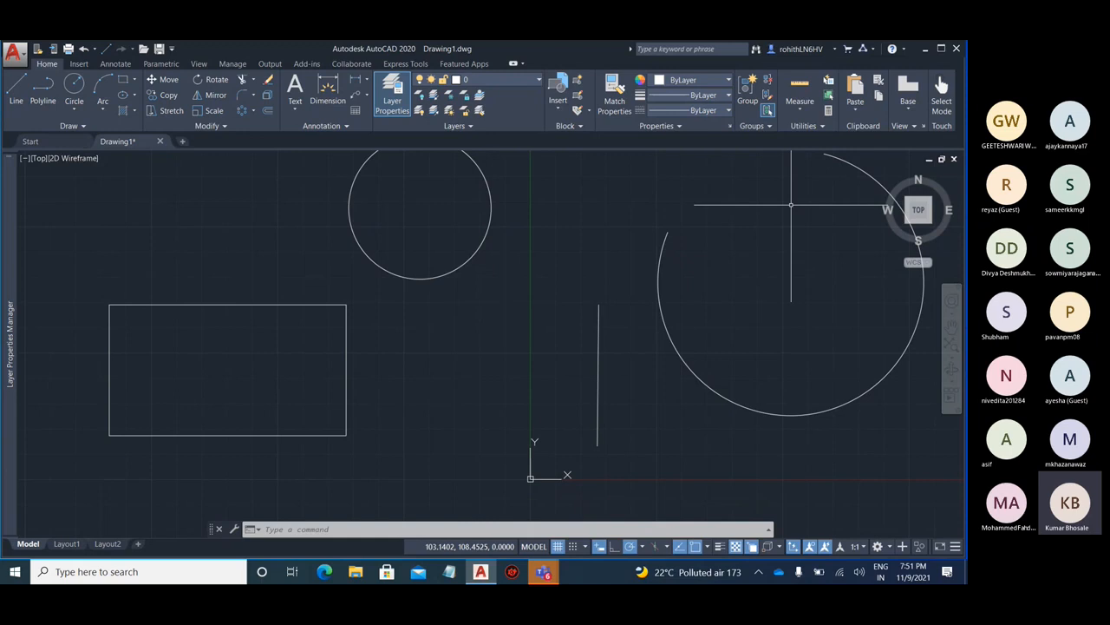
Try starting a line below the circle's center, level with the midpoint of the rectangle's right edge, using object snap tracking
left_click(16, 90)
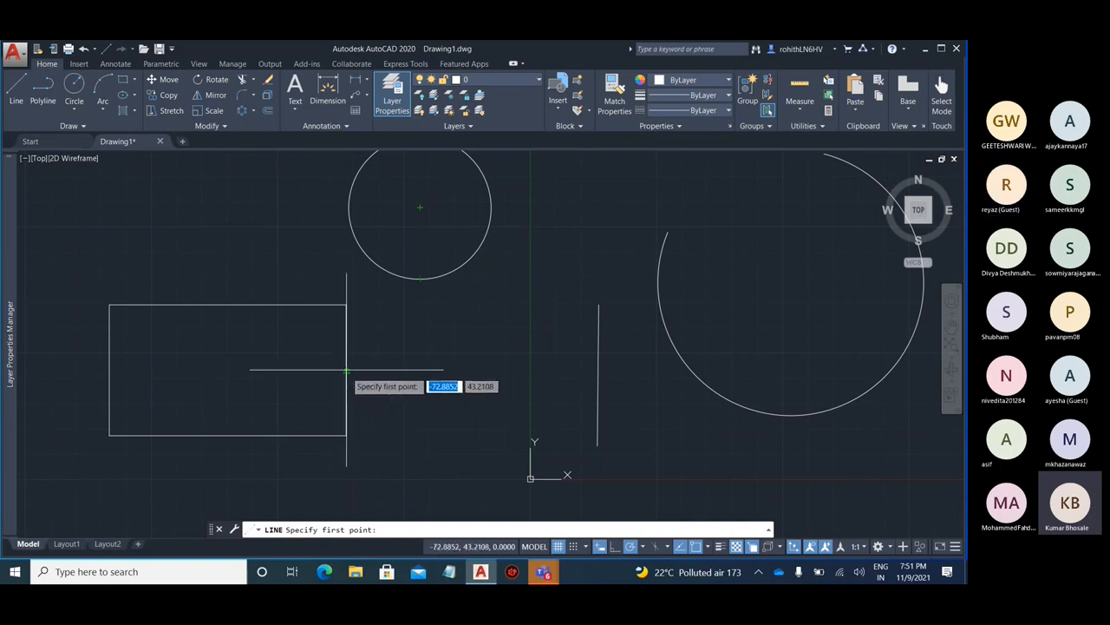
left_click(420, 371)
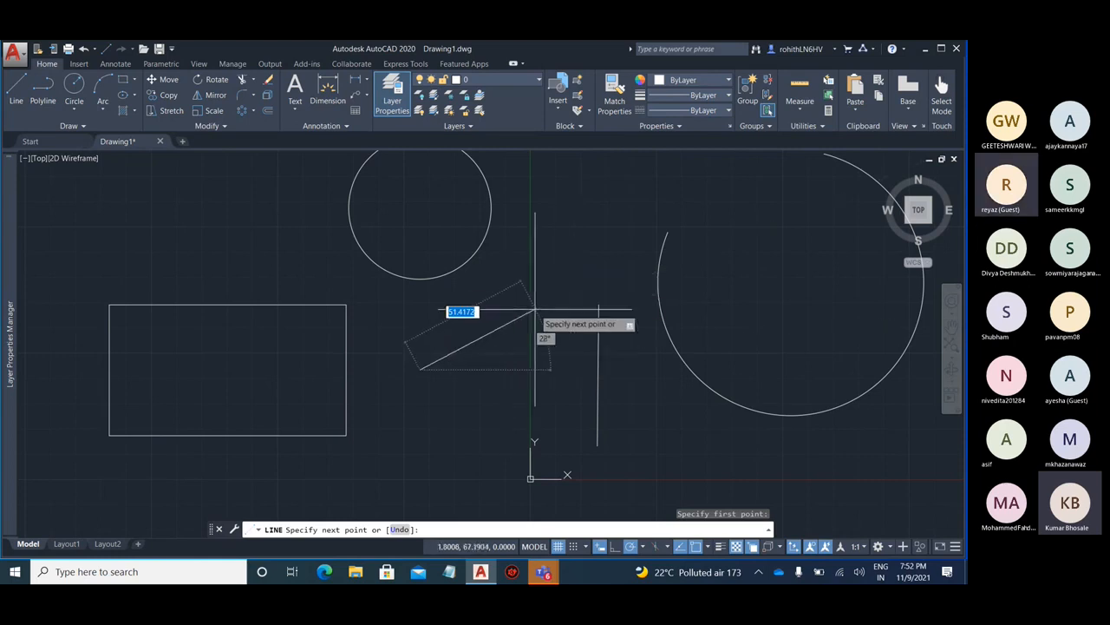
key("Escape")
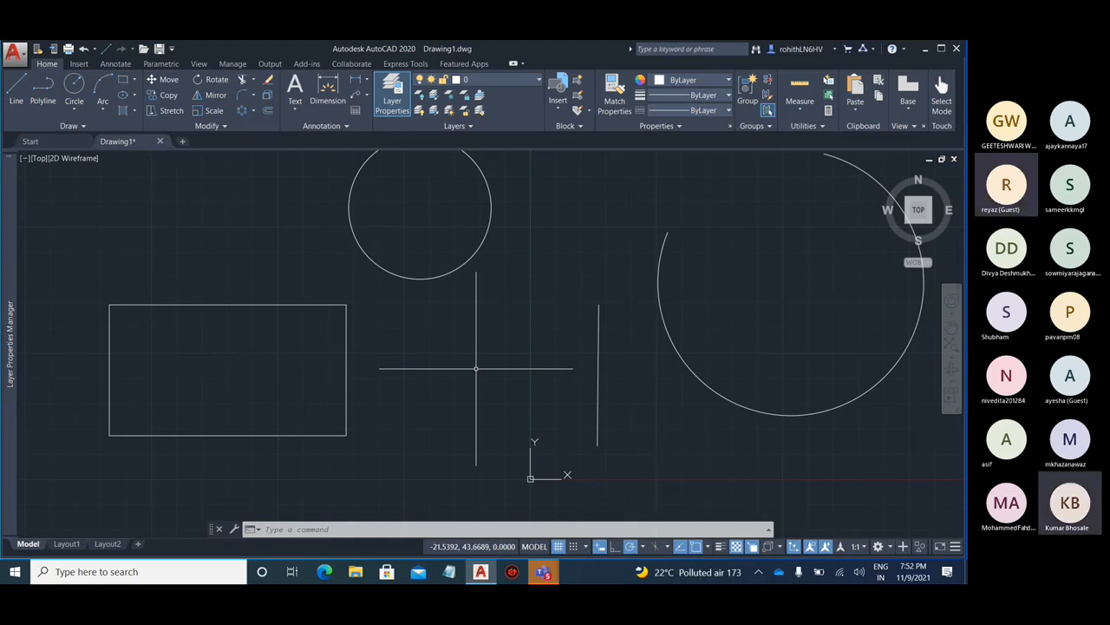
Draw two connected sloping lines forming an inverted V in the empty area to the left of the existing shapes
scroll(475, 369, "down", 2)
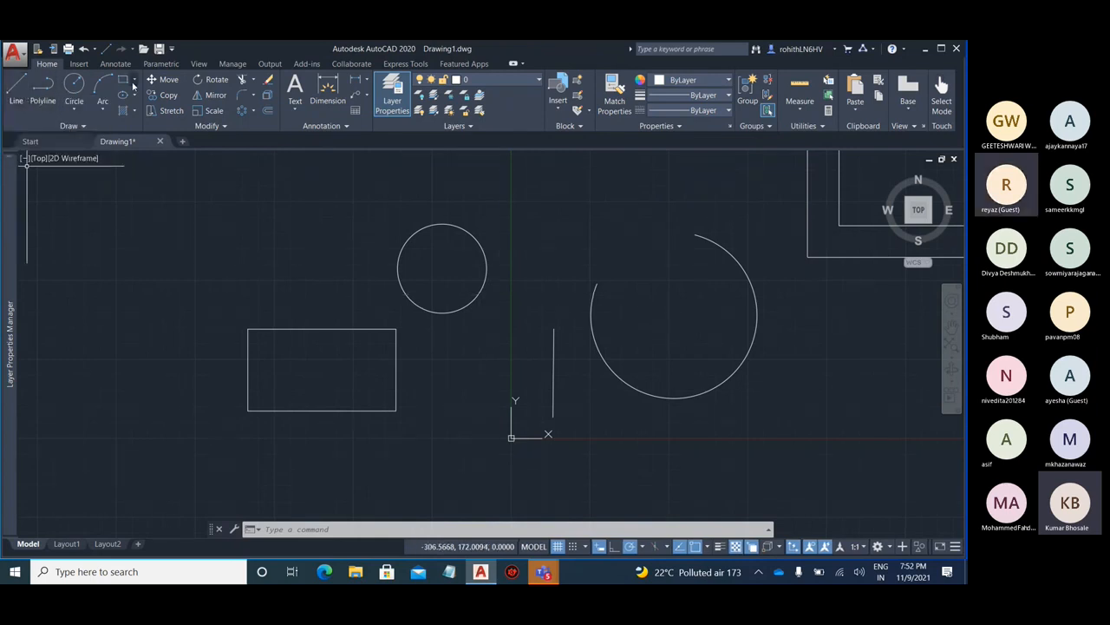
left_click(15, 87)
scroll(395, 380, "down", 4)
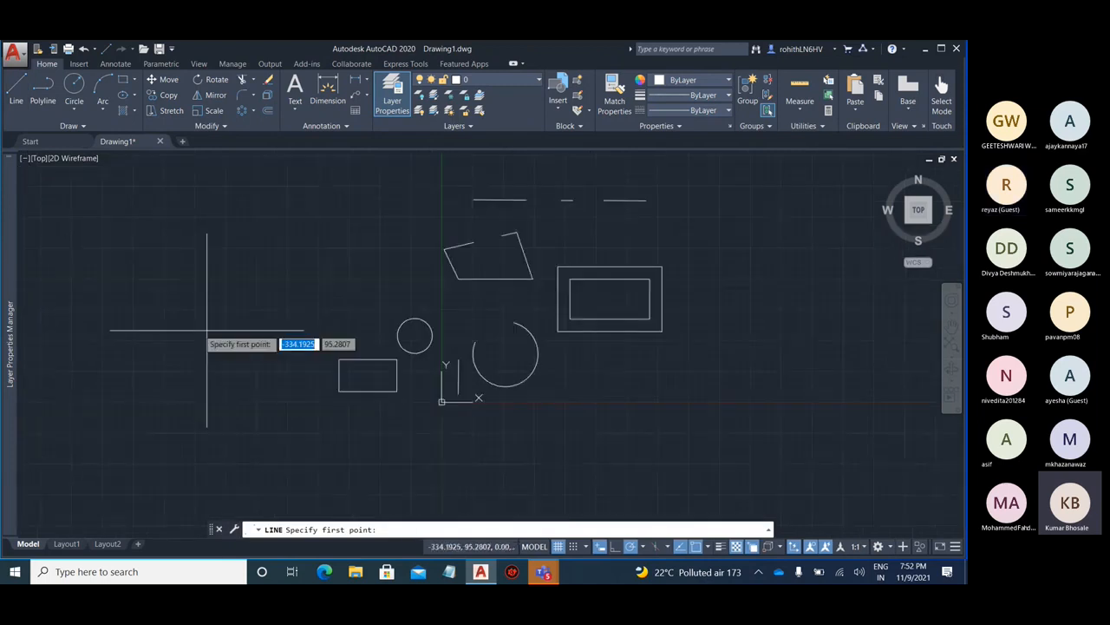
left_click(188, 355)
left_click(260, 199)
left_click(372, 339)
key("Escape")
key("Escape")
Try starting a line where the perpendicular tracking paths from the midpoints of the two sloping lines cross
scroll(223, 257, "up", 4)
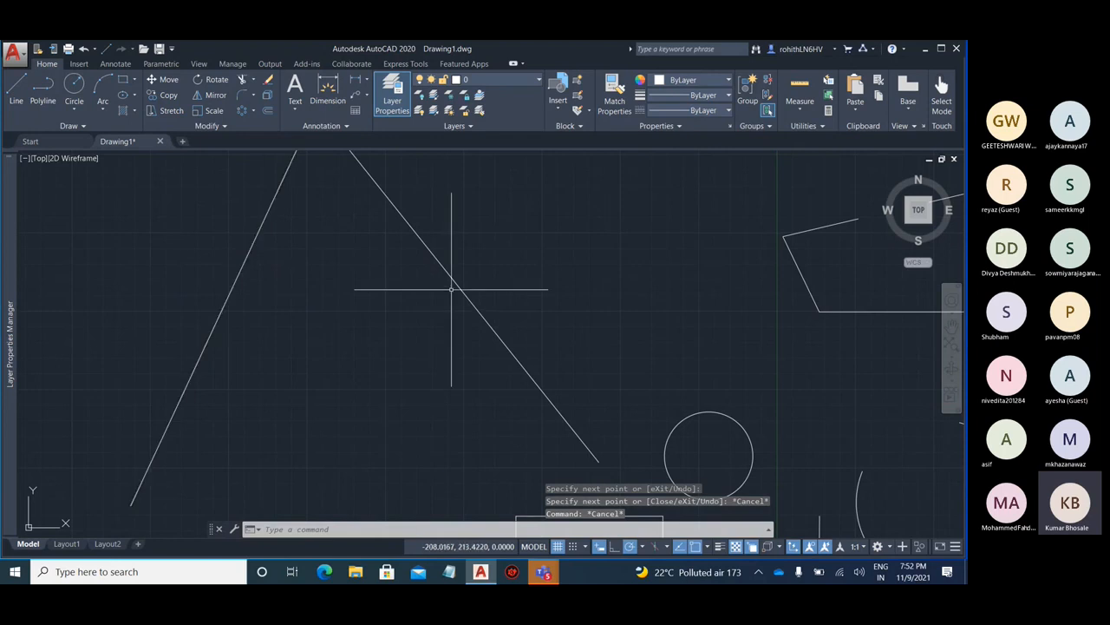
type("l")
key("Return")
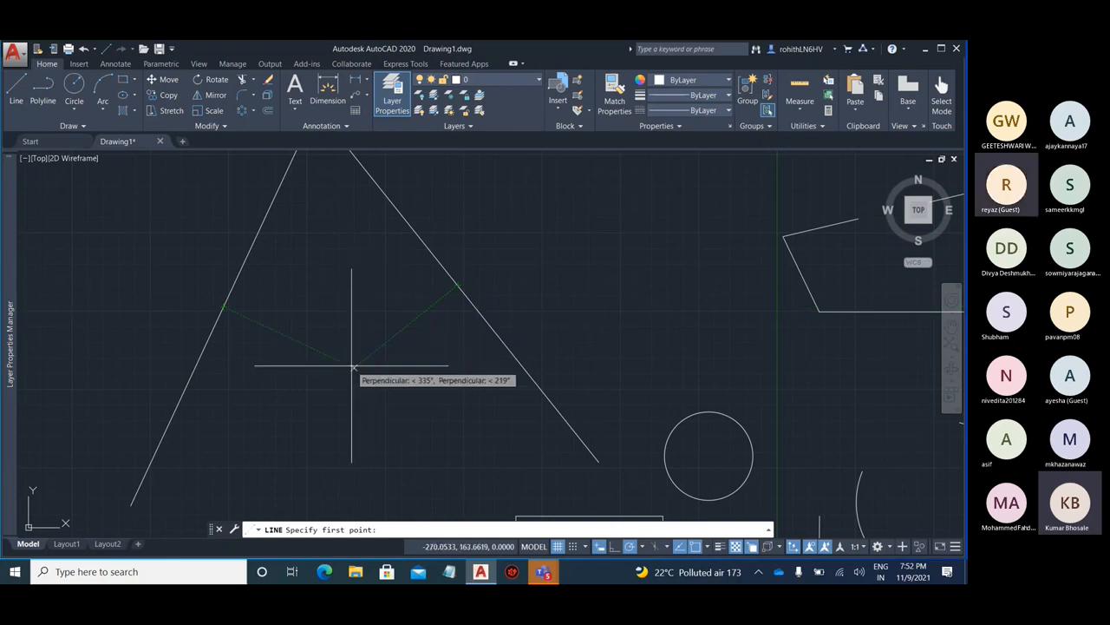
left_click(353, 366)
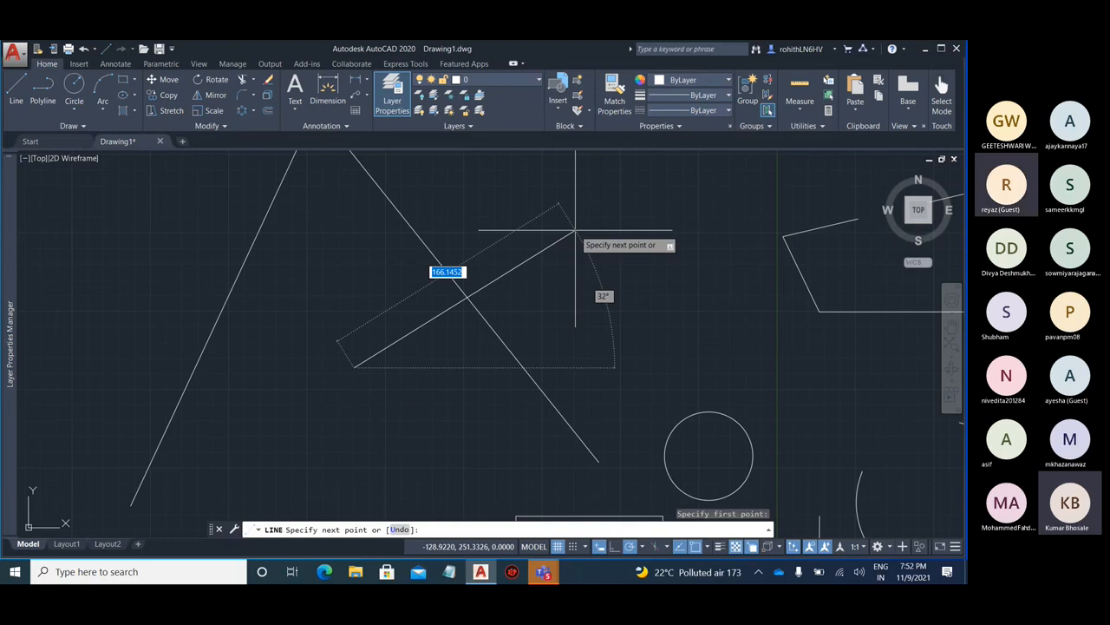
key("Escape")
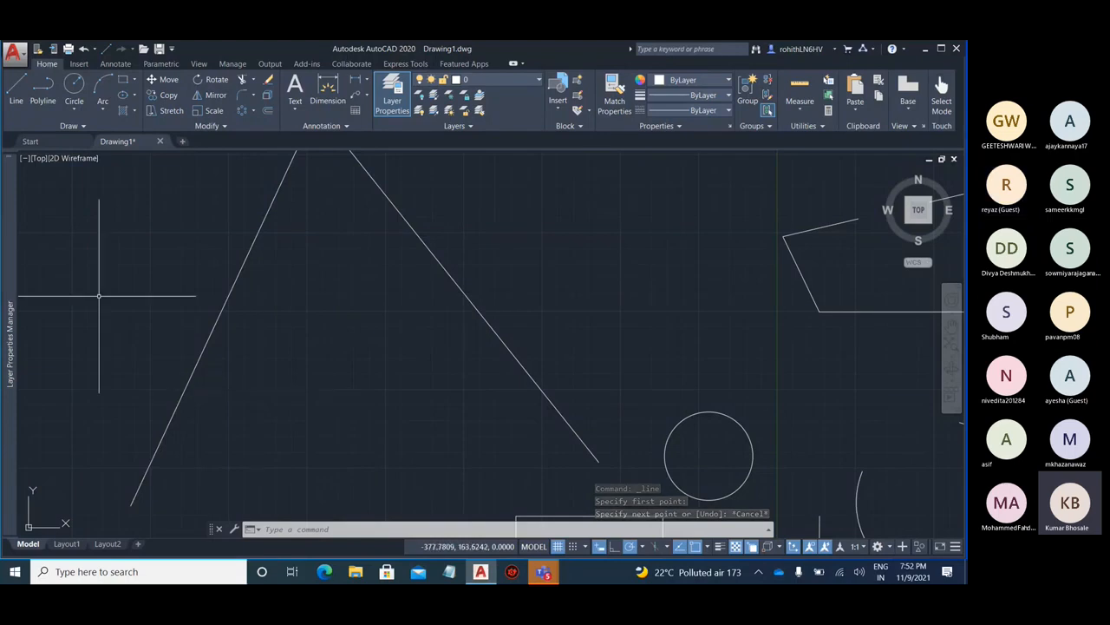
Draw a circle between the two sloping lines, centered where the perpendicular tracking paths from their midpoints cross
left_click(74, 84)
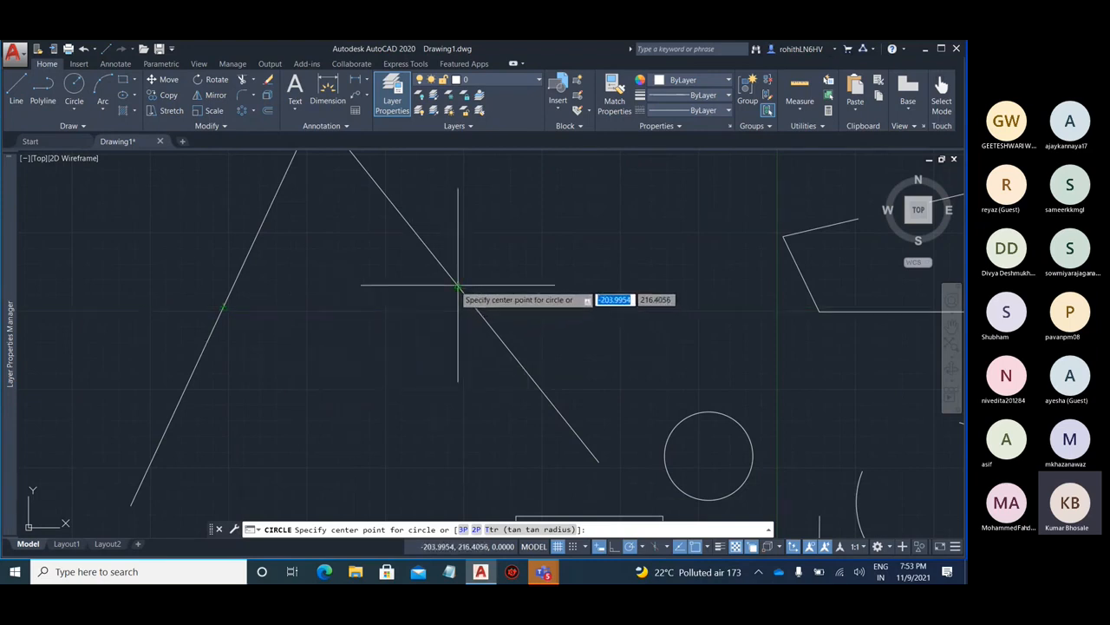
left_click(353, 368)
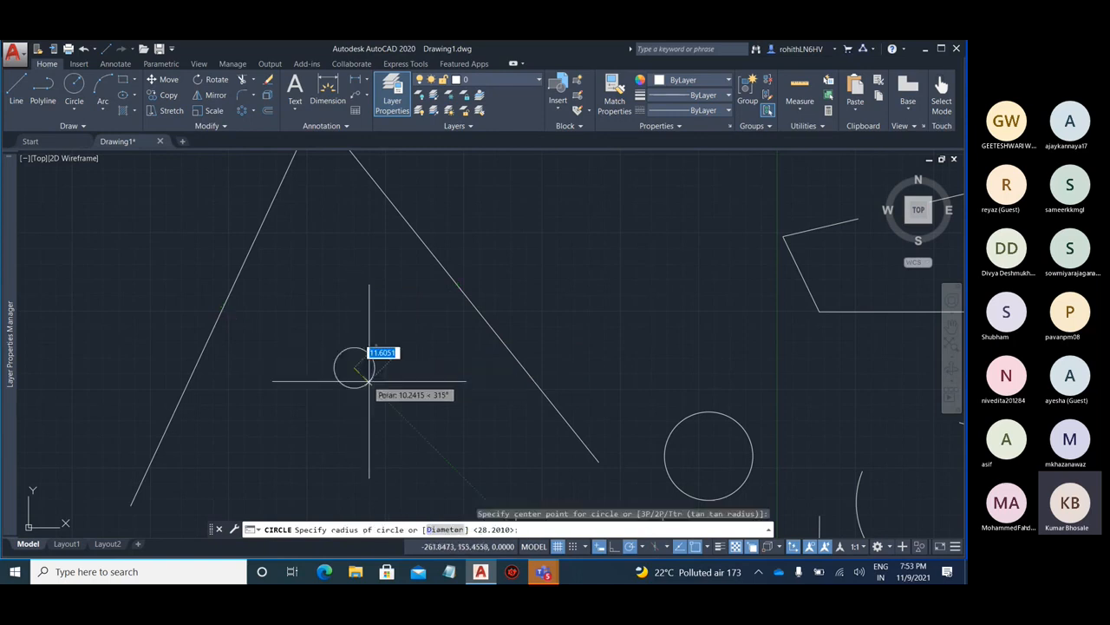
left_click(435, 428)
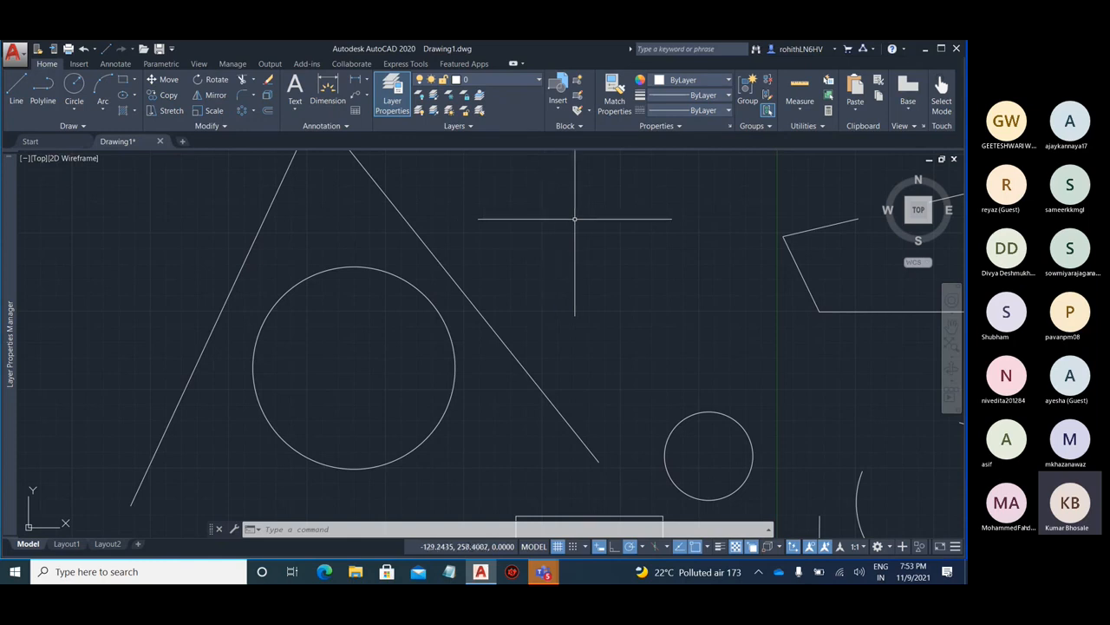
Turn polar tracking off and back on near the two nested rectangles
scroll(520, 260, "down", 2)
mouse_move(562, 223)
middle_mouse_down()
mouse_move(365, 293)
mouse_move(1, 244)
middle_mouse_up()
scroll(486, 359, "up", 2)
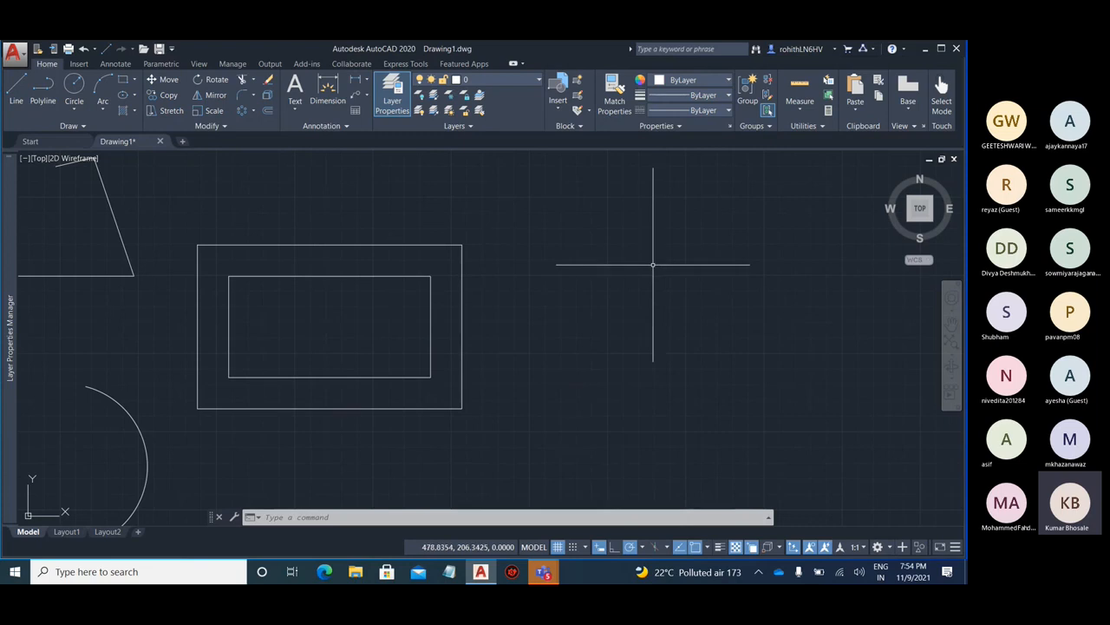
key("F10")
key("alt")
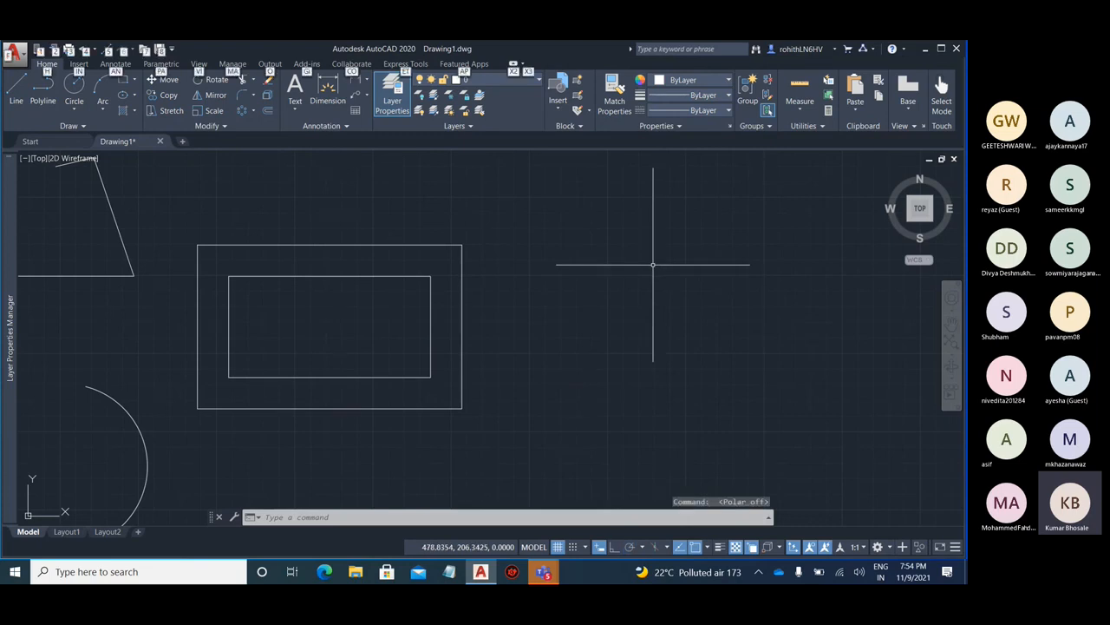
key("F10")
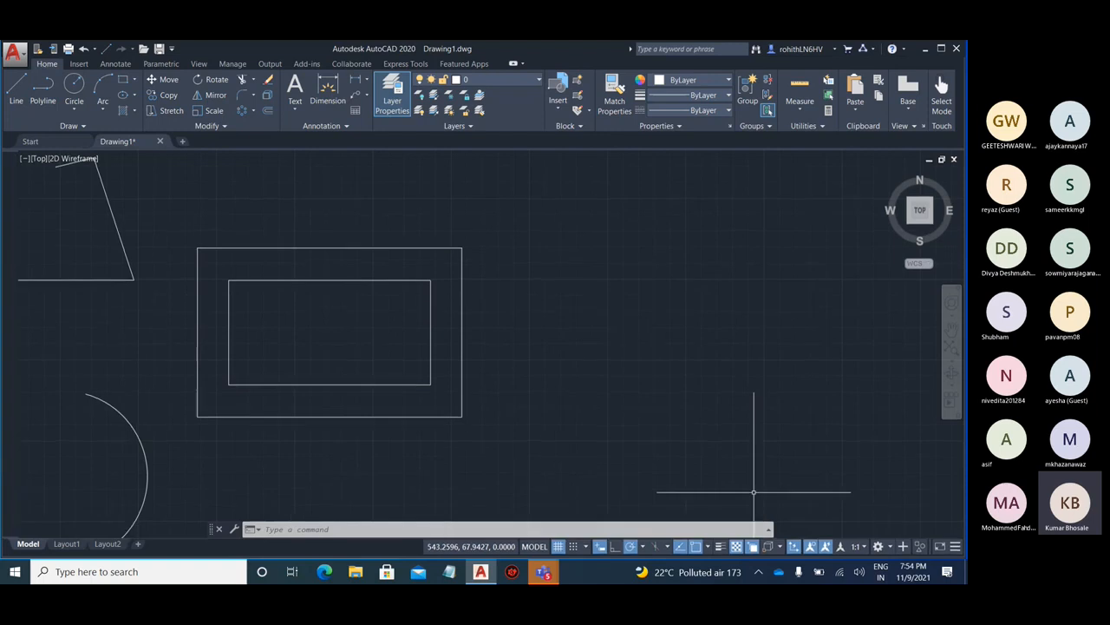
Start a line at the outer rectangle's upper-right corner and sweep it through the polar tracking angles
scroll(355, 328, "up", 2)
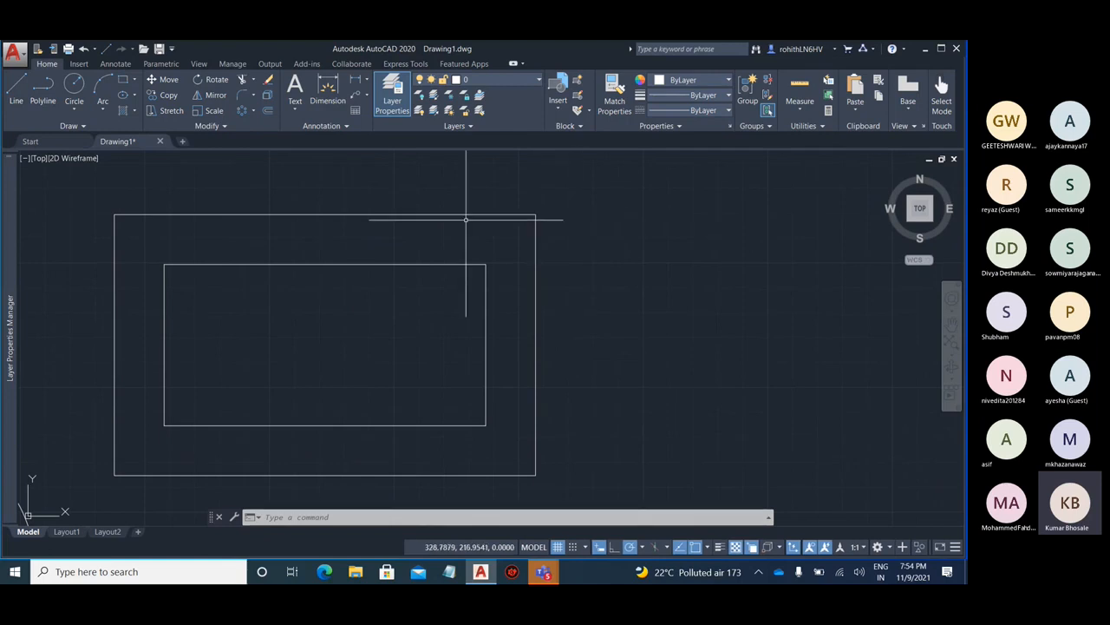
left_click(16, 91)
left_click(535, 215)
scroll(445, 311, "down", 2)
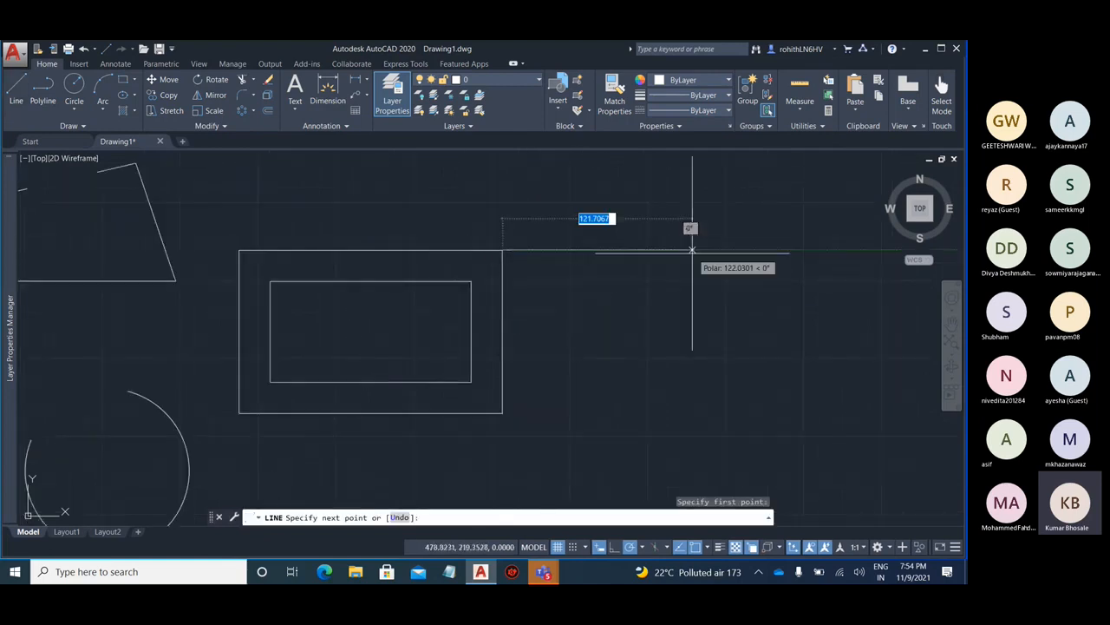
middle_click_drag(692, 253, 573, 363)
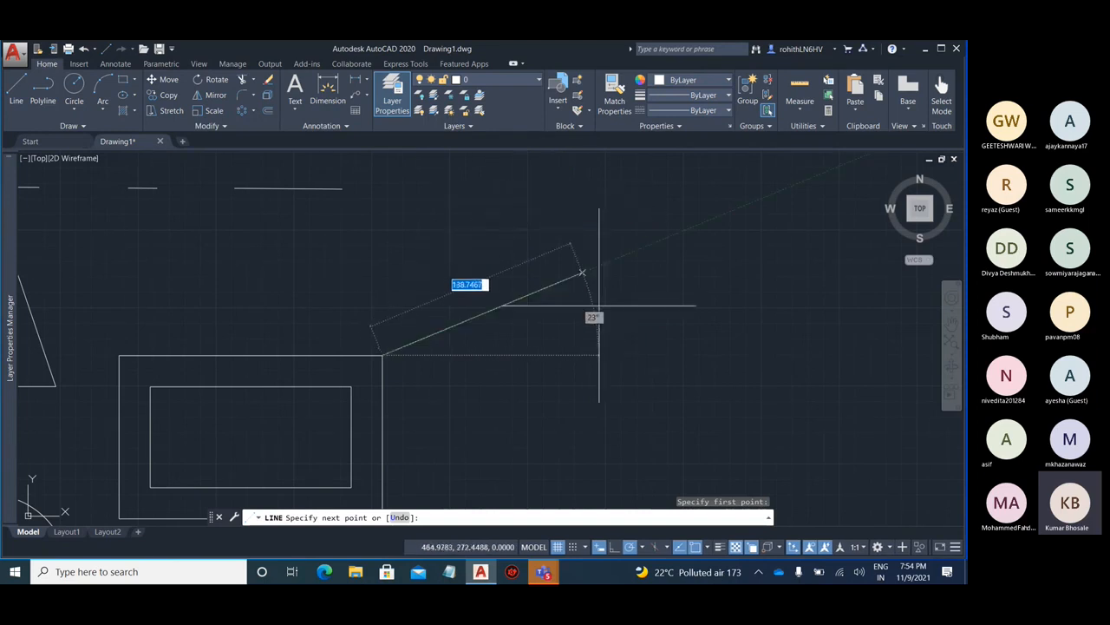
middle_click_drag(590, 269, 533, 320)
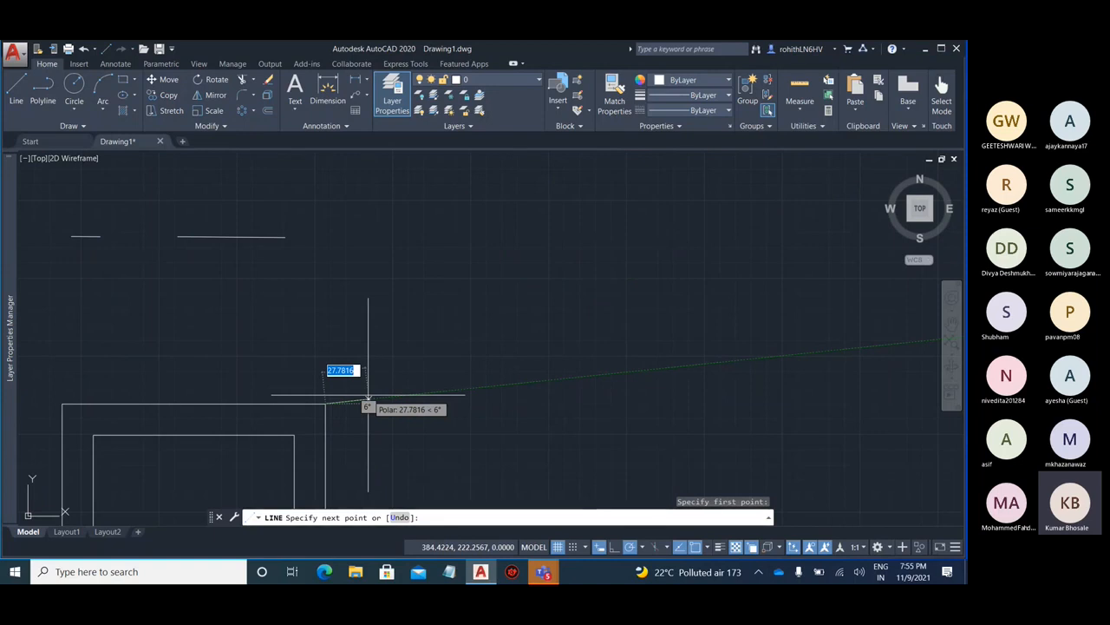
Set the polar tracking angles to 30, 60, 90, 120 and try them on the line without placing it
left_click(643, 548)
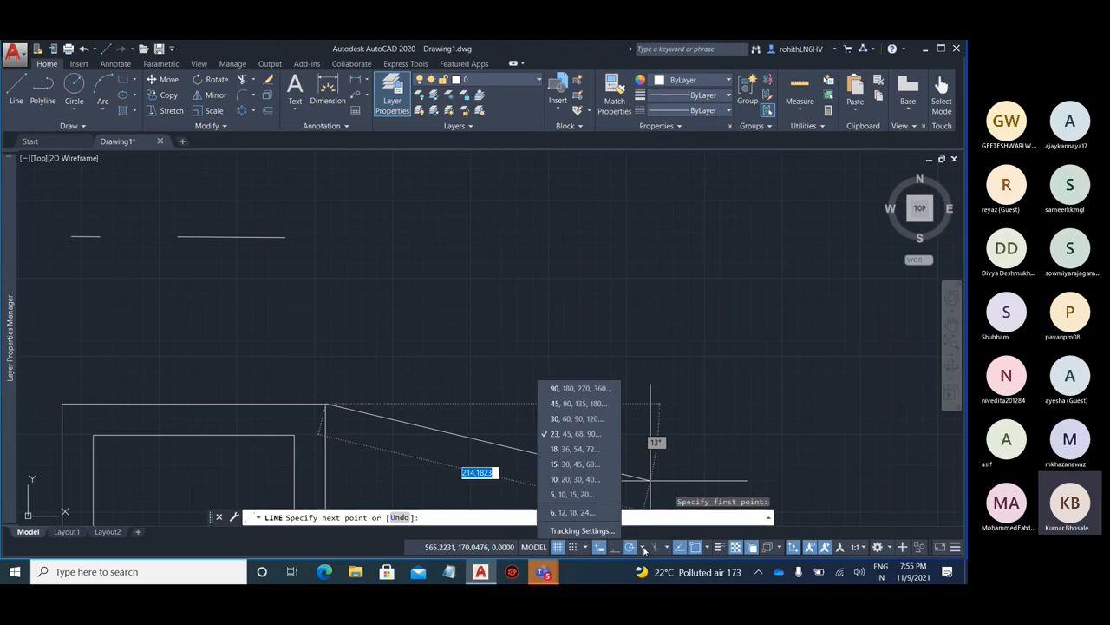
left_click(597, 422)
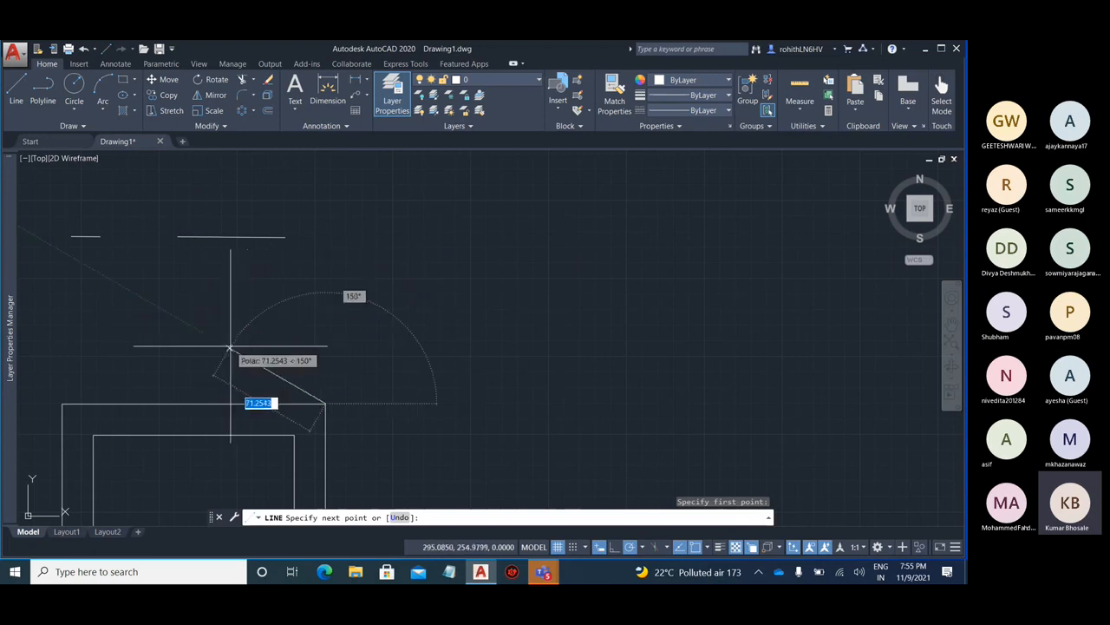
key("Escape")
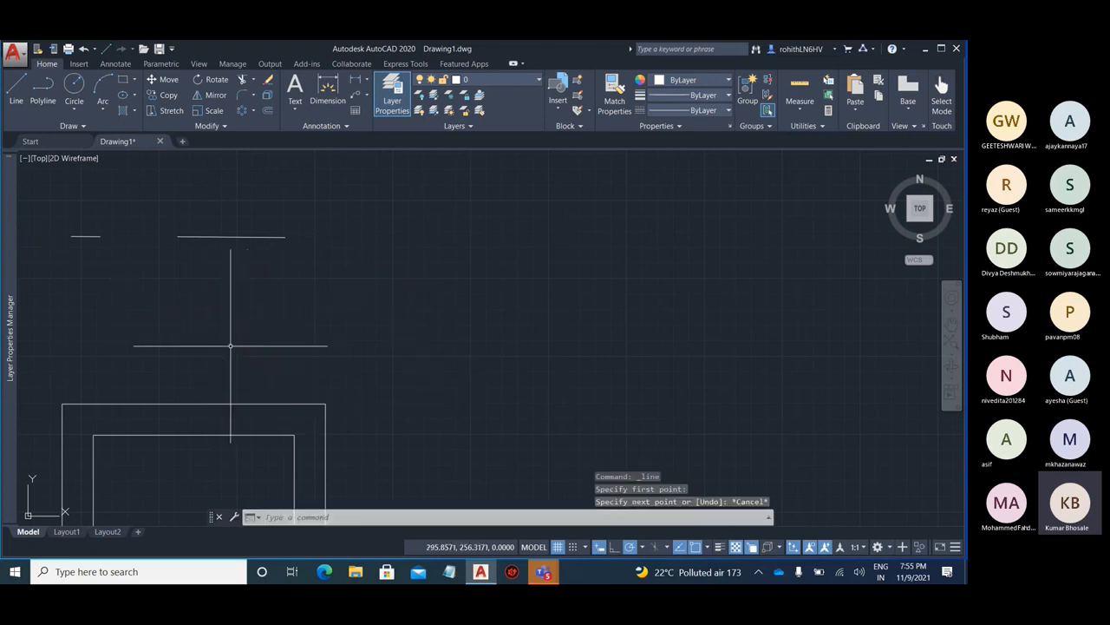
Try another line from the outer rectangle's upper-right corner with the 30-degree polar tracking increment
scroll(446, 248, "down", 3)
scroll(418, 312, "up", 3)
scroll(417, 312, "up", 2)
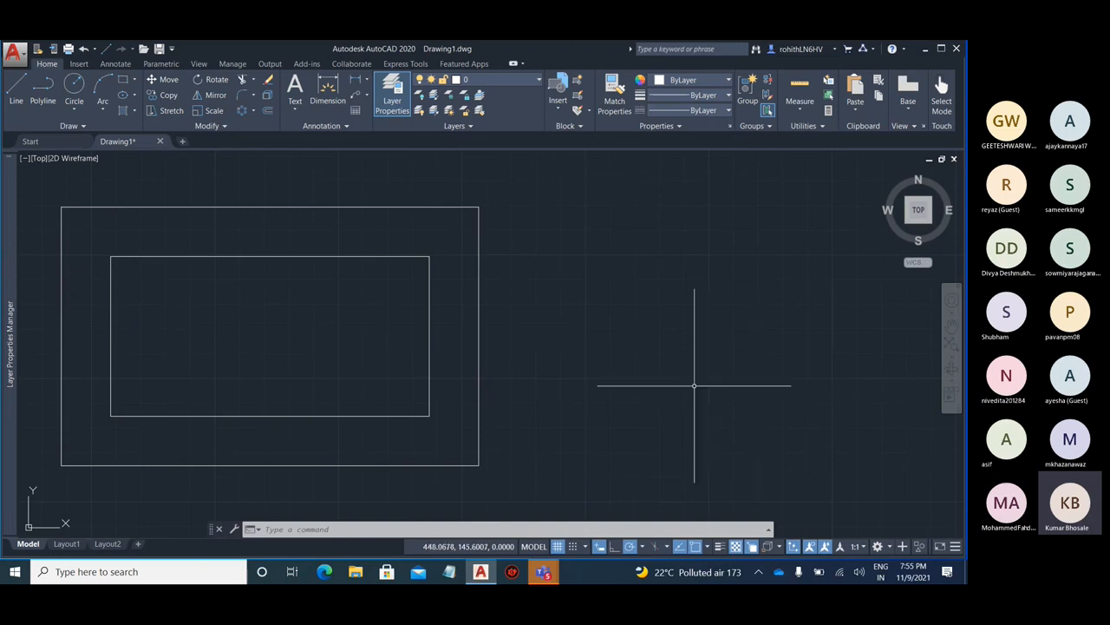
left_click(16, 91)
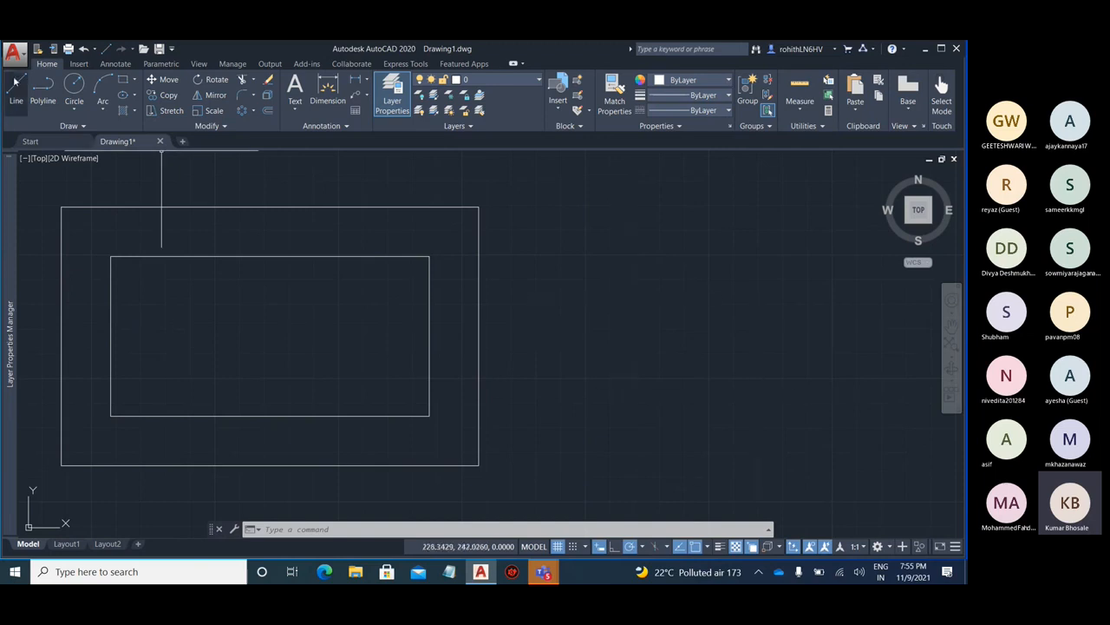
left_click(479, 207)
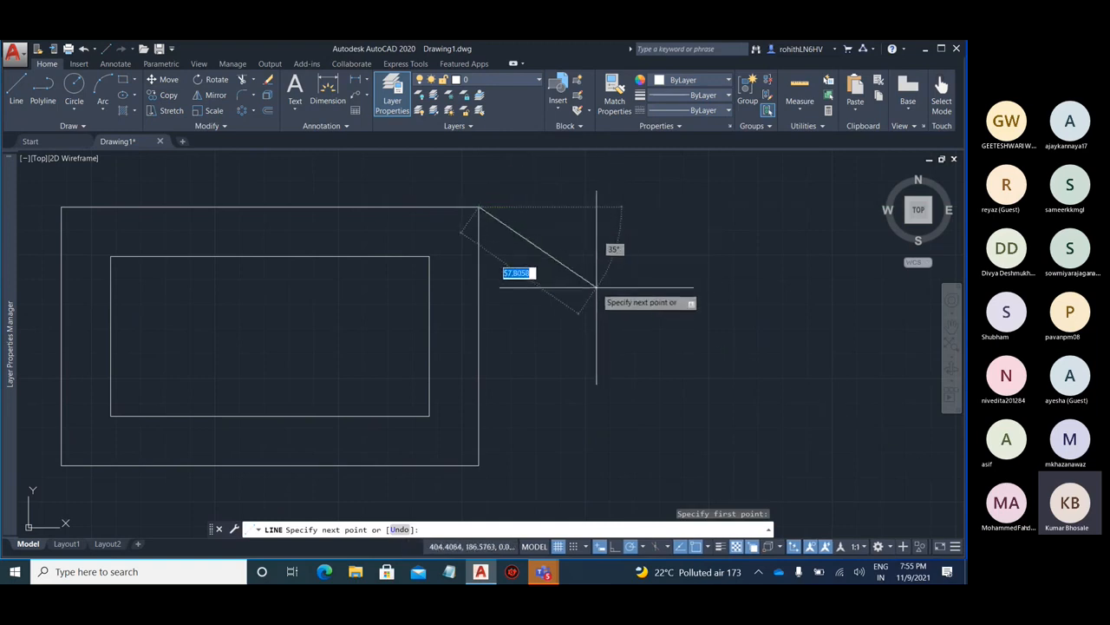
key("Escape")
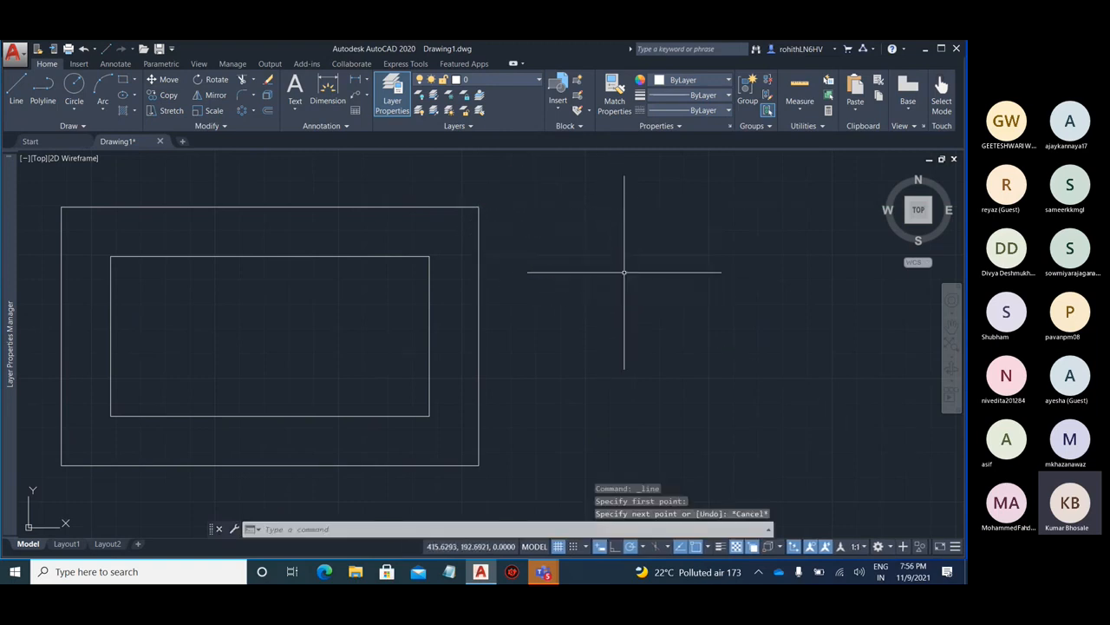
left_click(642, 546)
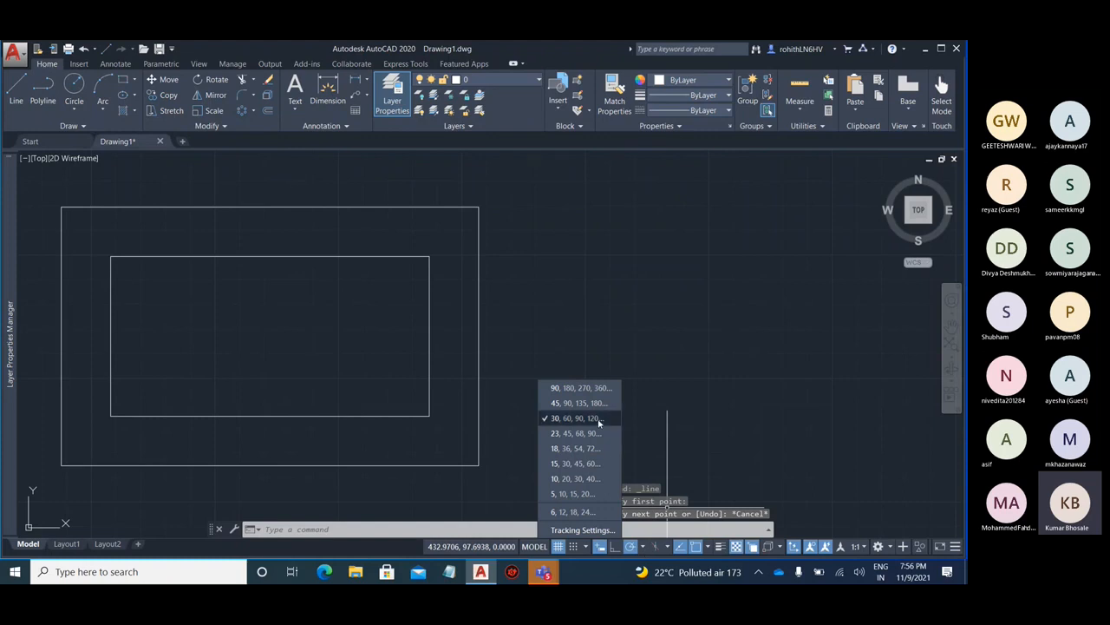
key("Escape")
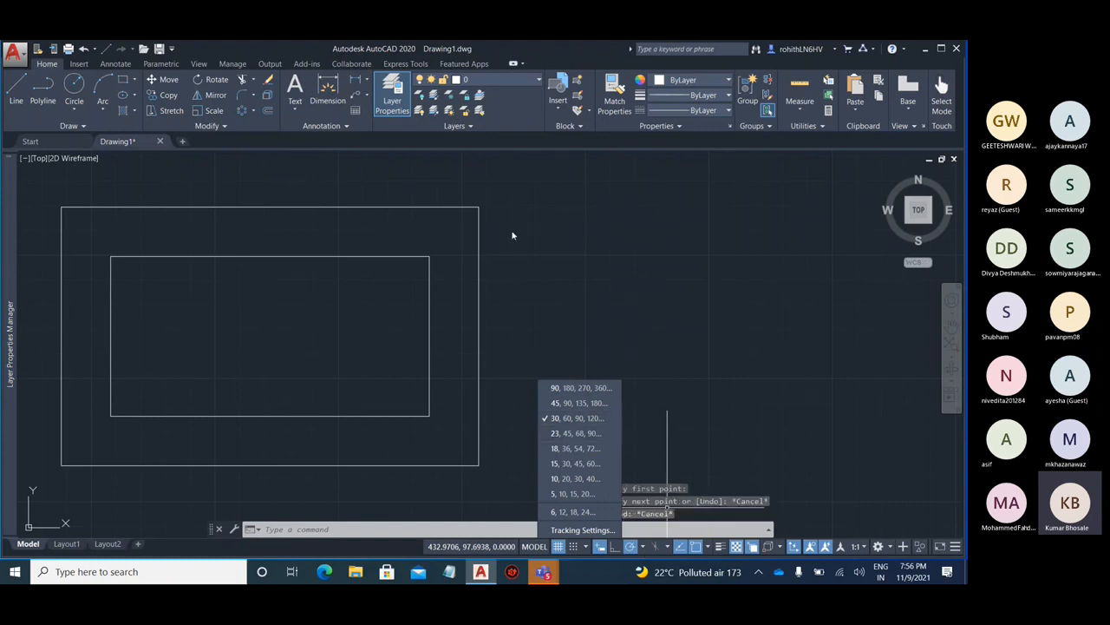
left_click(525, 251)
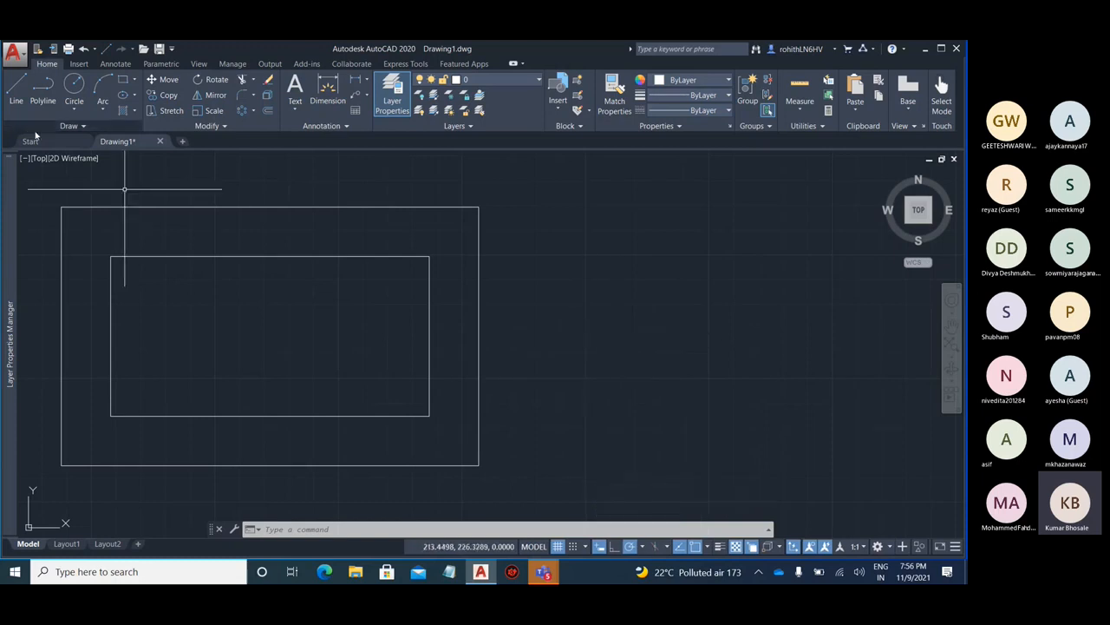
left_click(67, 100)
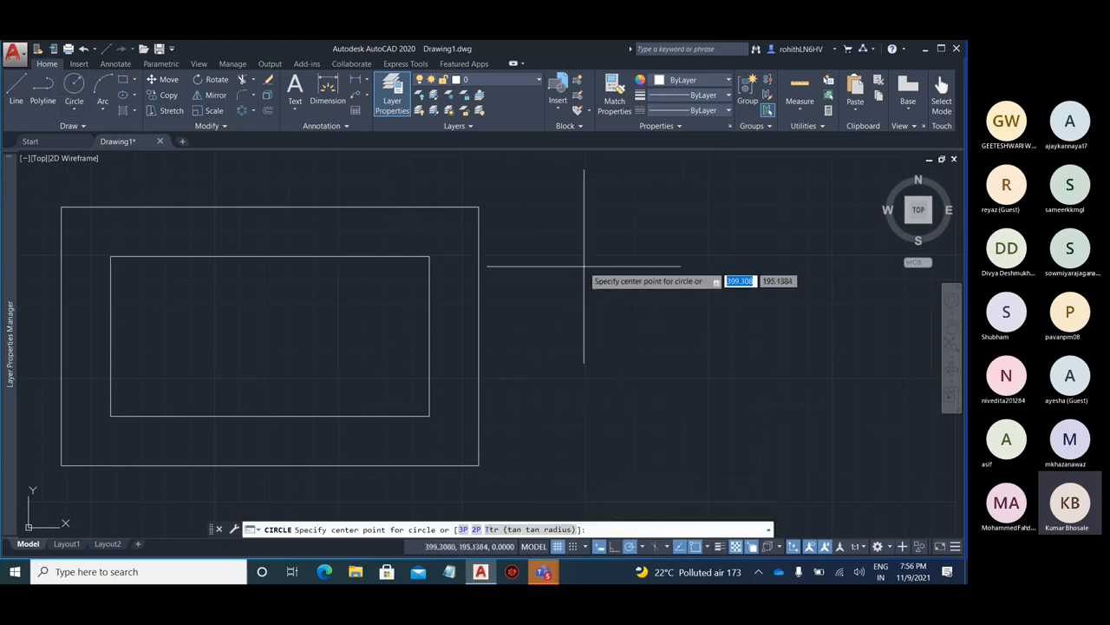
Set the polar tracking angles to 23, 45, 68, 90 and draw a line from the outer rectangle's upper-right corner along the 338° path
left_click(643, 546)
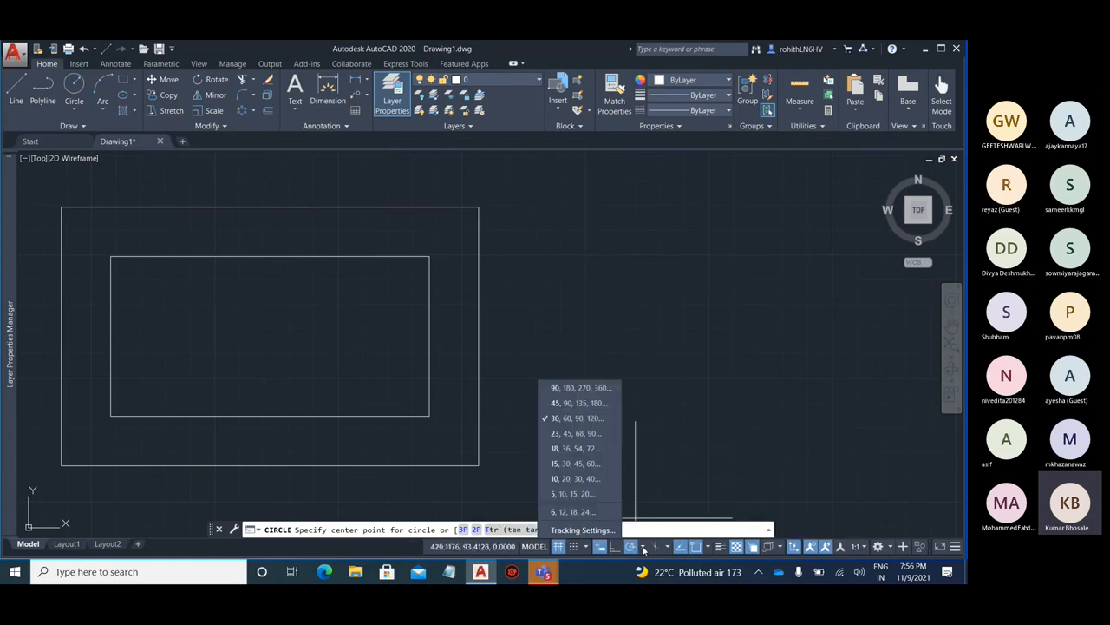
left_click(594, 438)
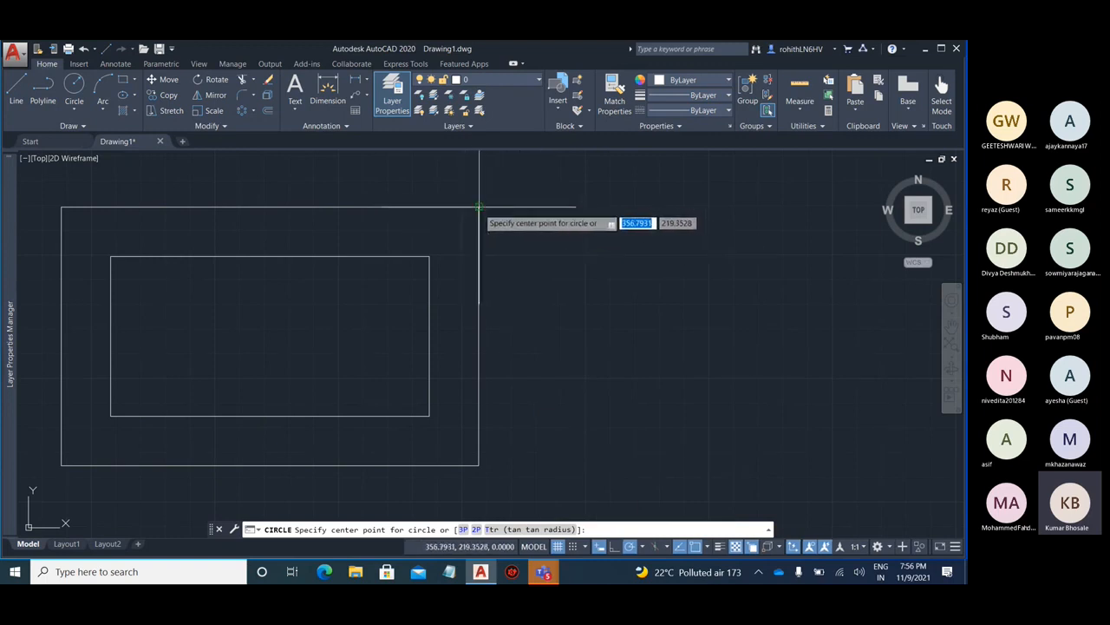
left_click(15, 87)
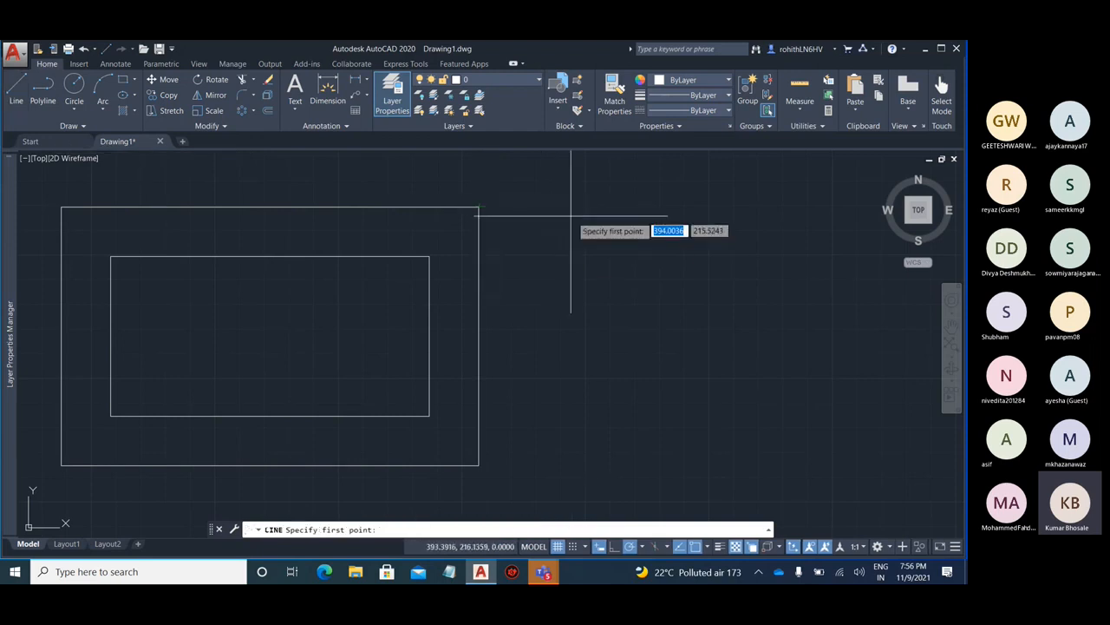
left_click(478, 206)
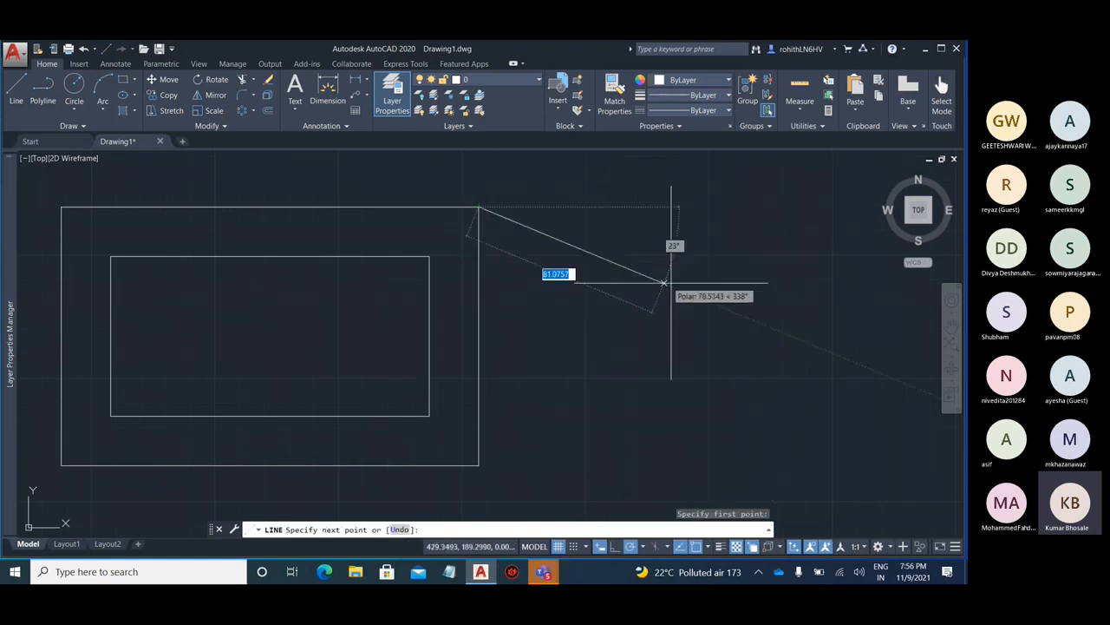
left_click(889, 377)
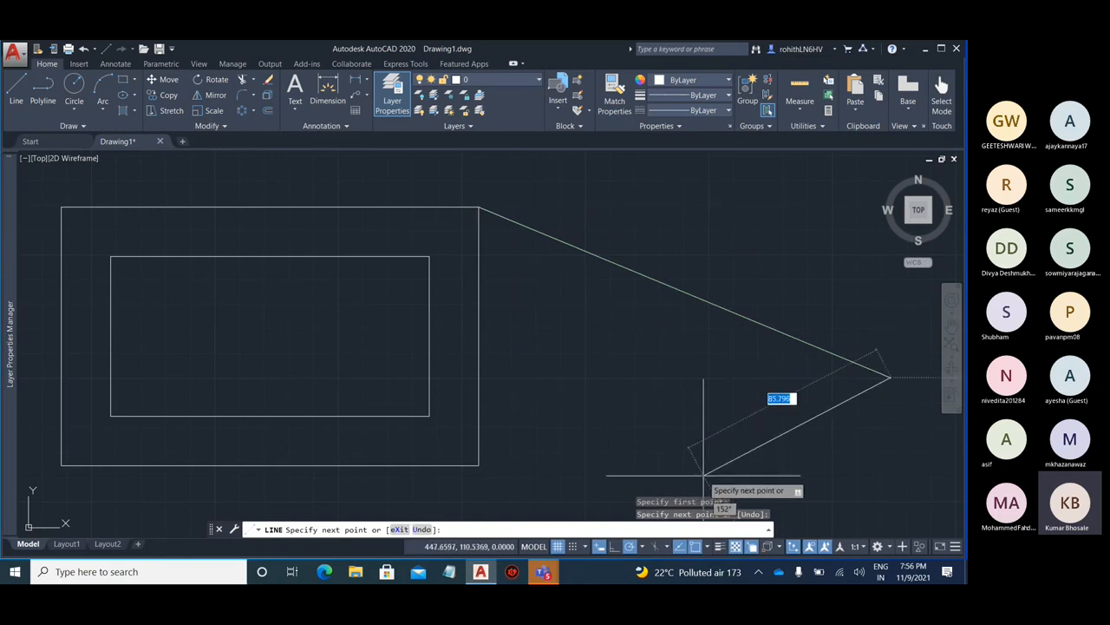
Draw a line from the outer rectangle's lower-right corner along the 23° polar path, crossing the upper sloping line
key("Escape")
left_click(16, 91)
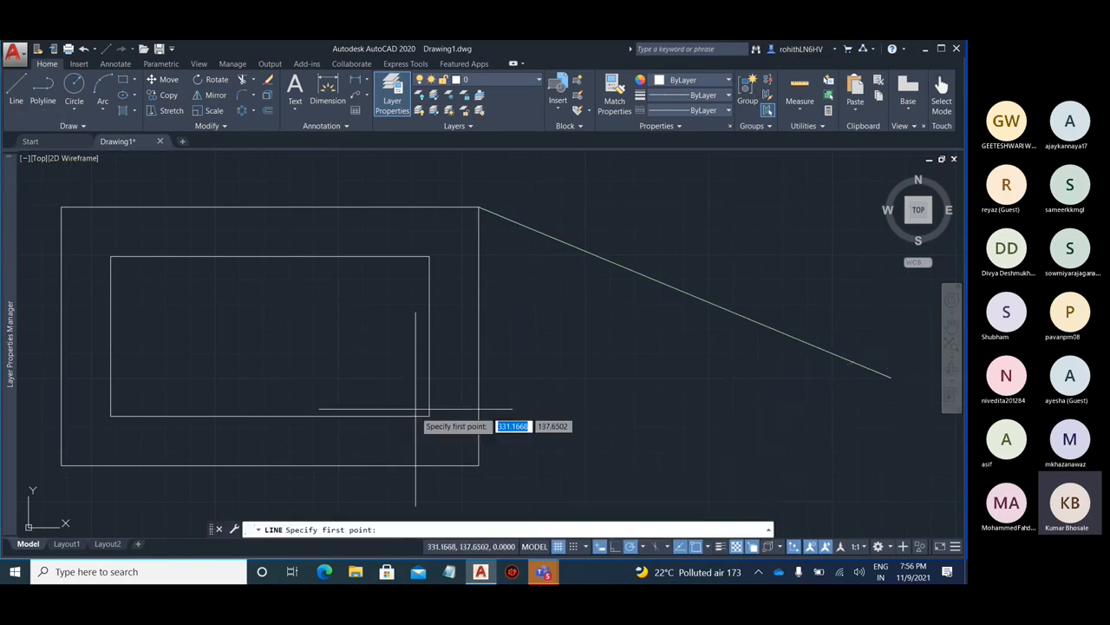
left_click(478, 465)
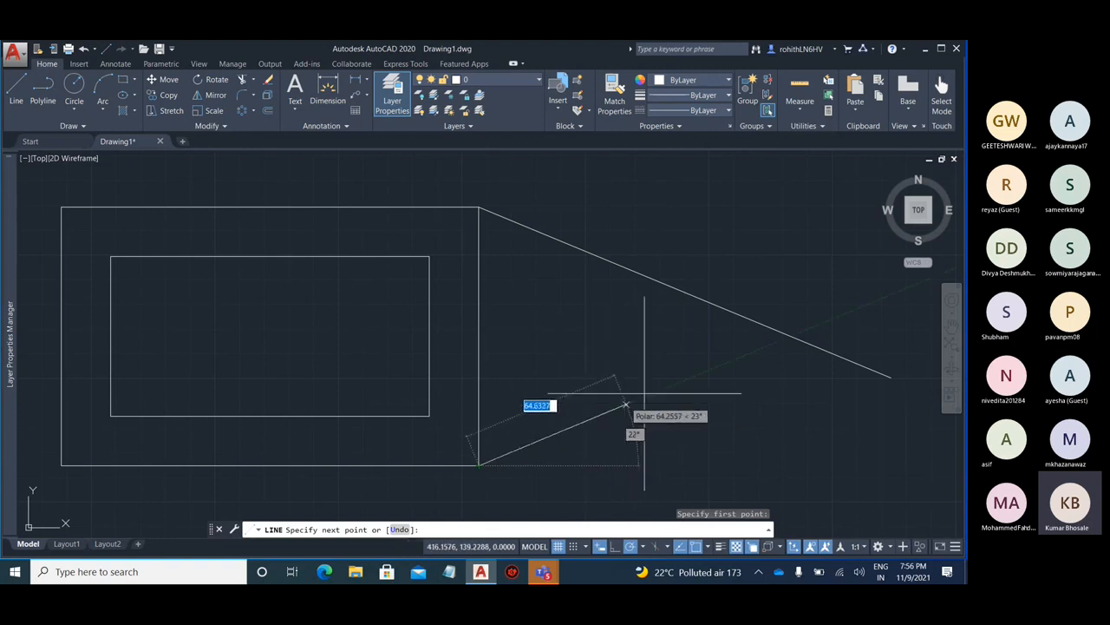
left_click(833, 319)
key("Escape")
left_click(644, 546)
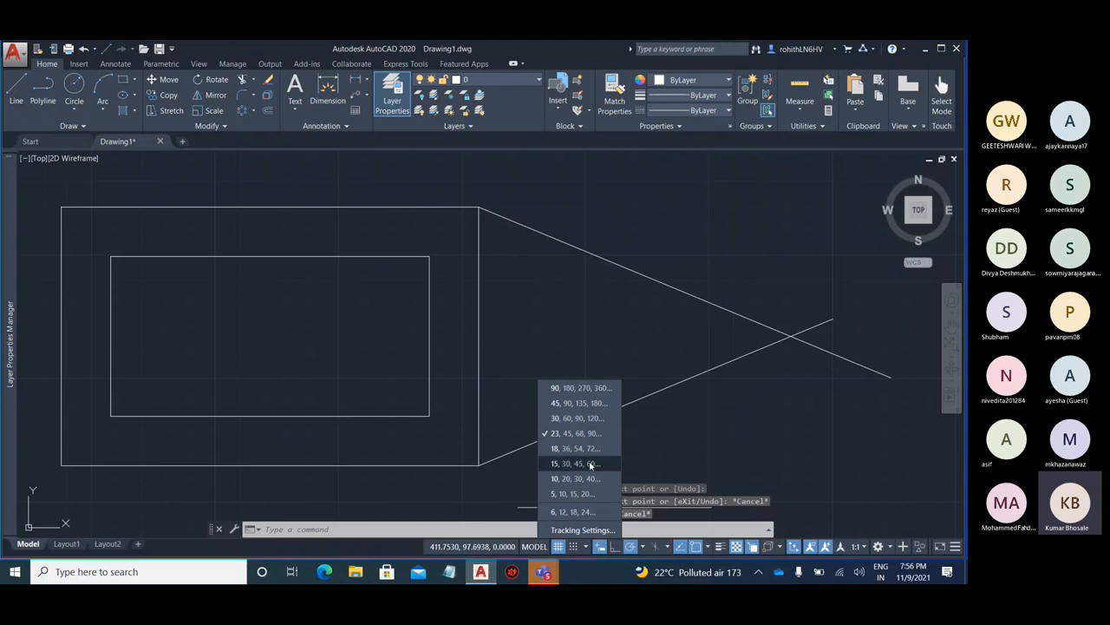
key("Escape")
key("Escape")
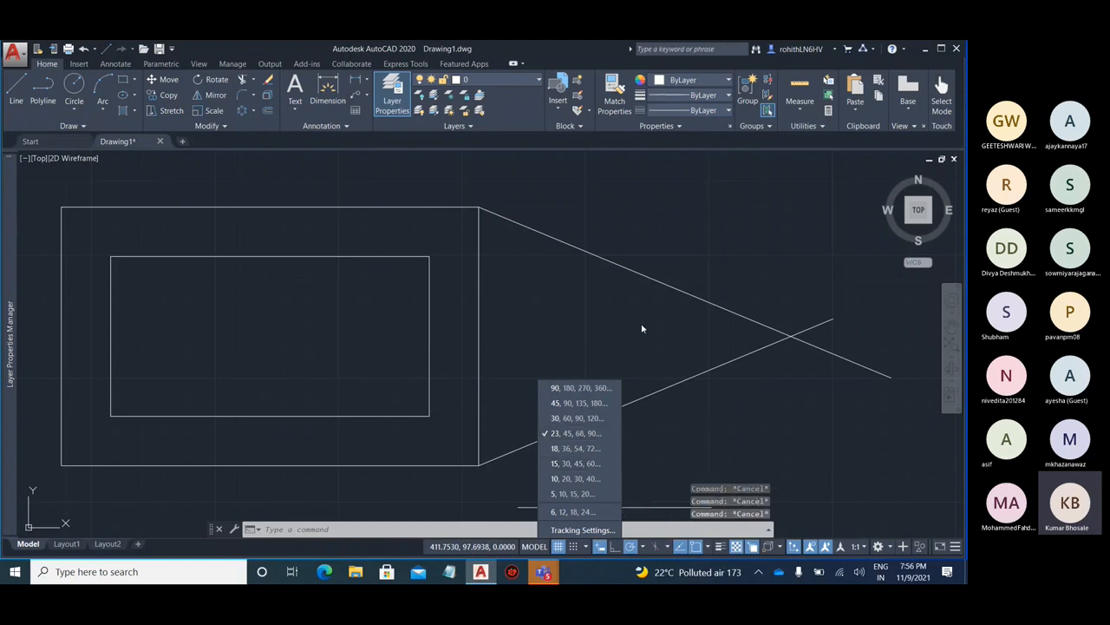
left_click(627, 301)
mouse_move(761, 322)
middle_mouse_down()
mouse_move(416, 342)
mouse_move(585, 359)
middle_mouse_up()
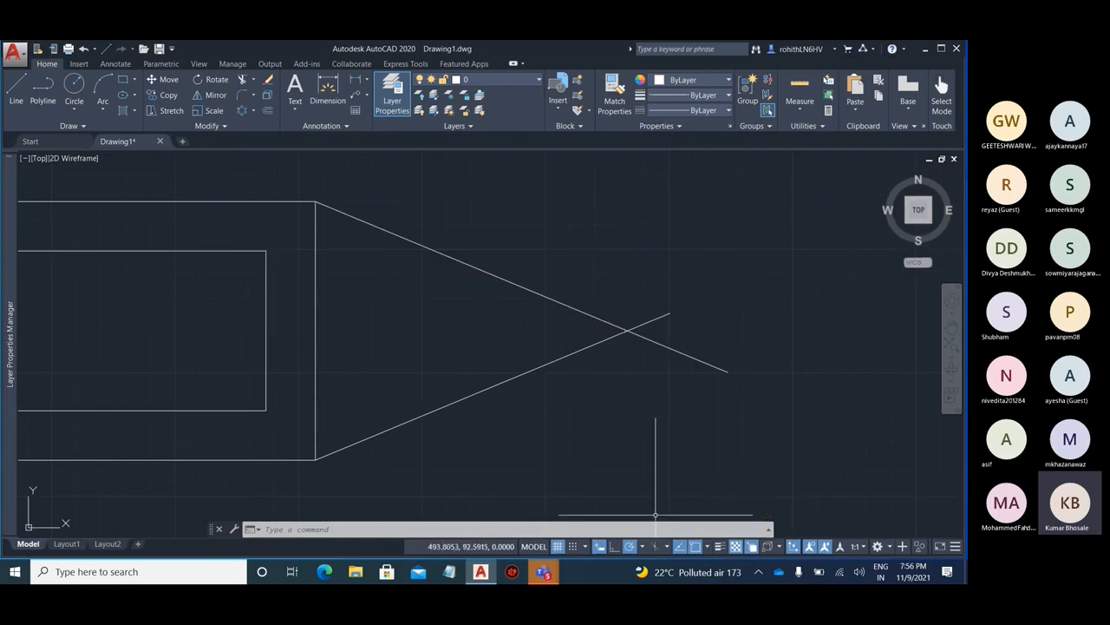
Add 3 degrees as an additional polar tracking angle in the tracking settings and apply it
left_click(642, 546)
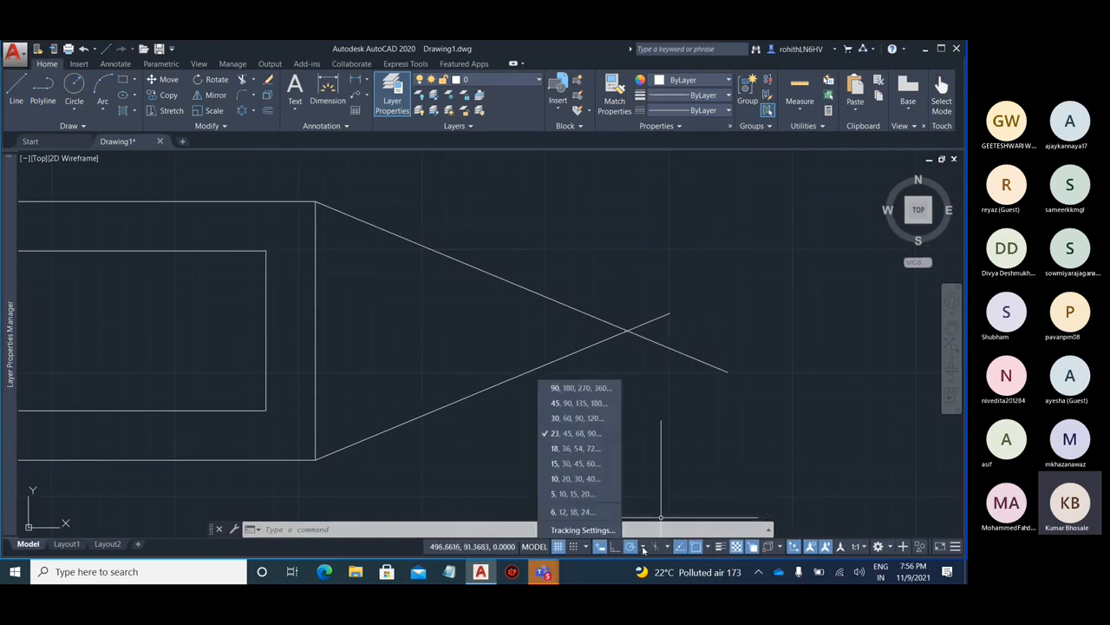
left_click(583, 530)
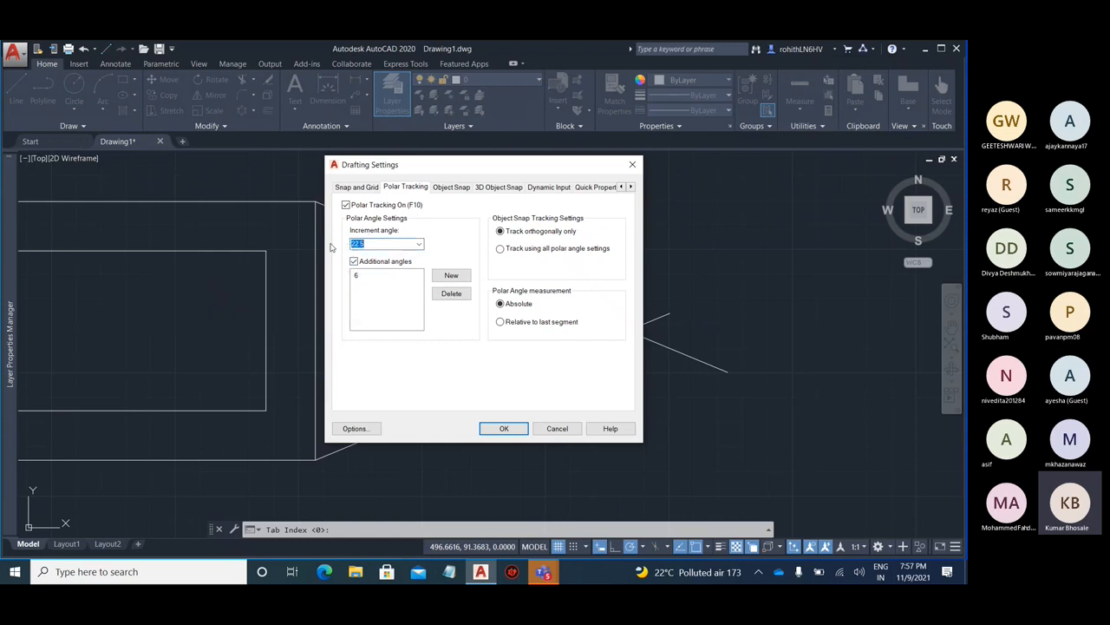
left_click(419, 246)
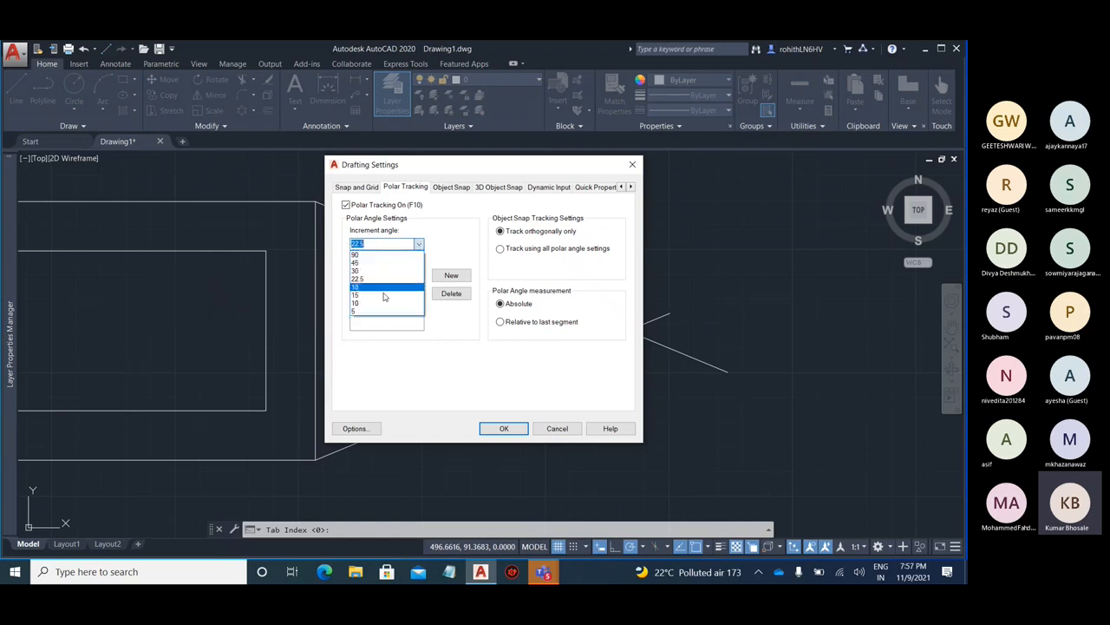
left_click(386, 327)
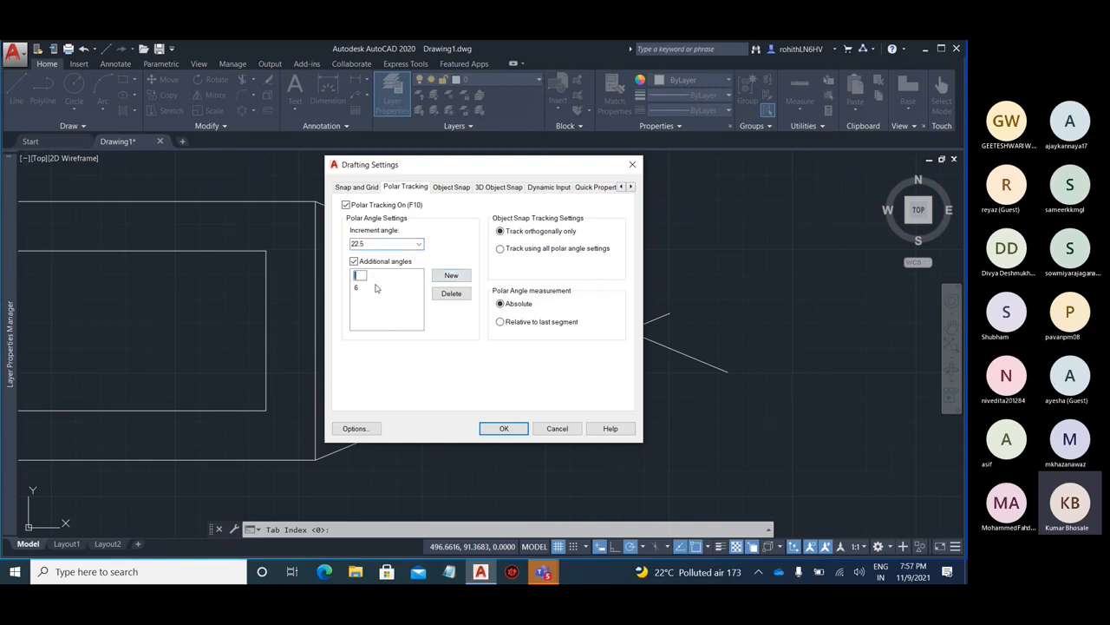
type("3")
left_click(381, 322)
left_click(419, 246)
left_click(459, 242)
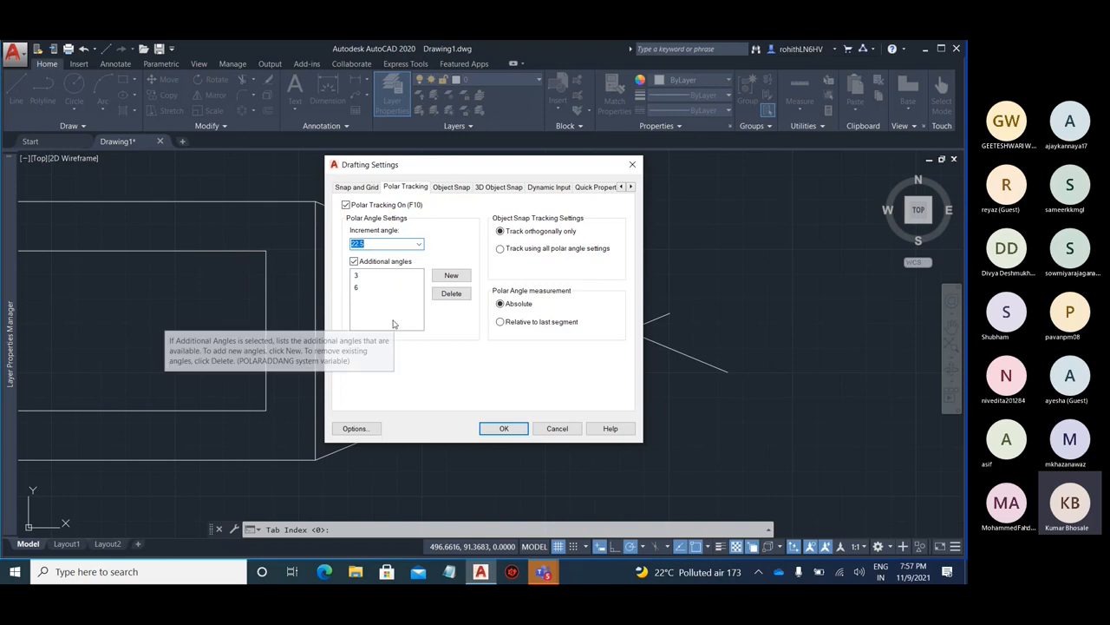
left_click(387, 247)
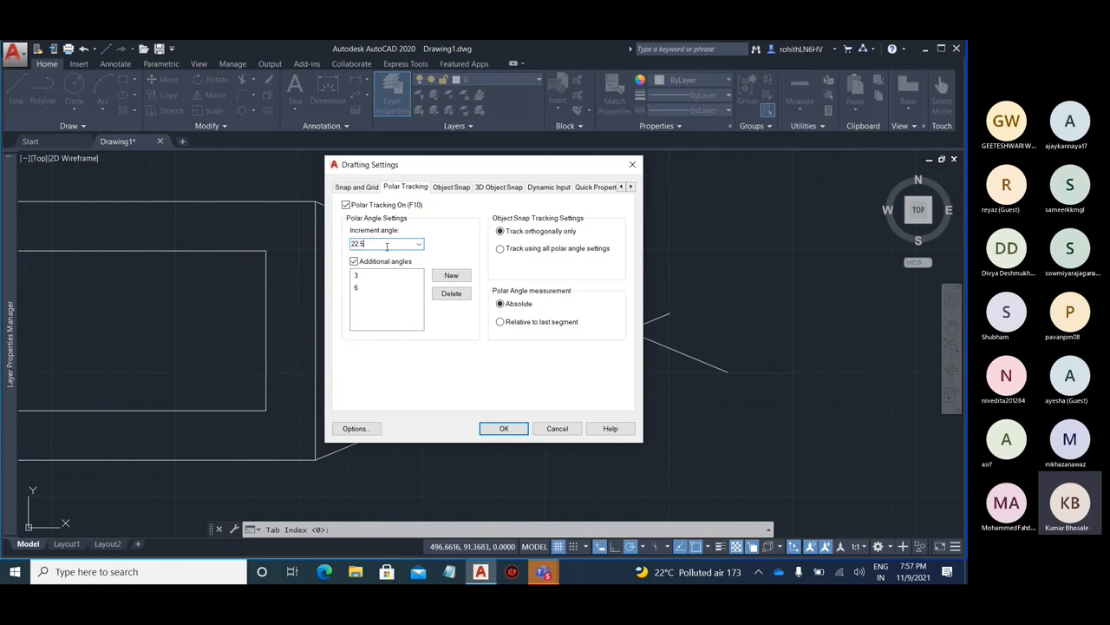
left_click(517, 430)
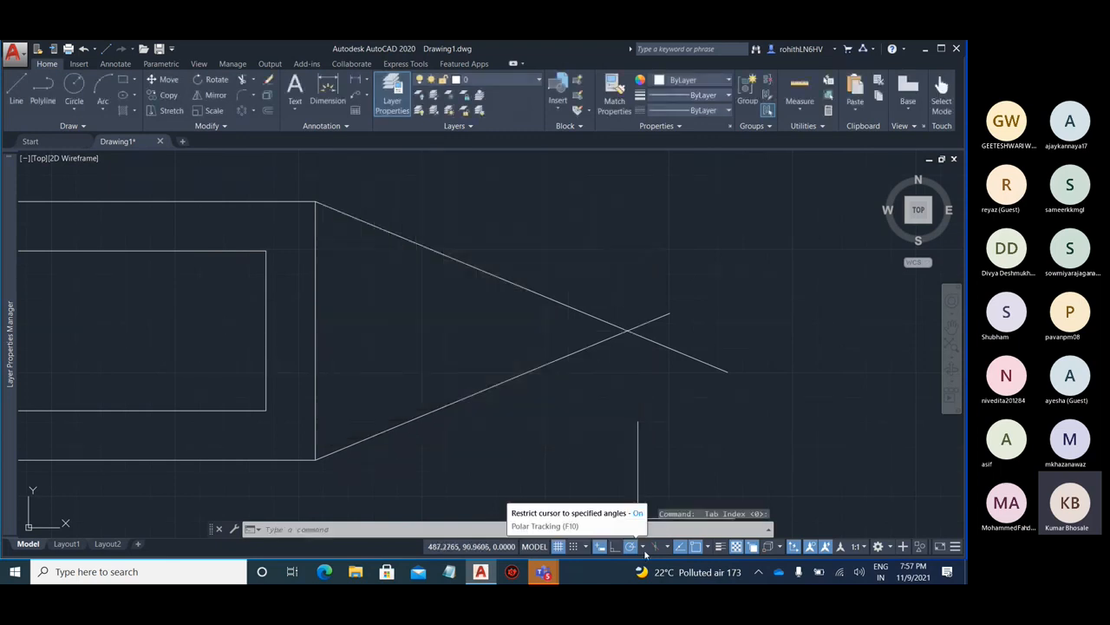
Set the polar tracking angles to 3, 6, 9, 12 and try them on a line in empty space without placing it
left_click(644, 547)
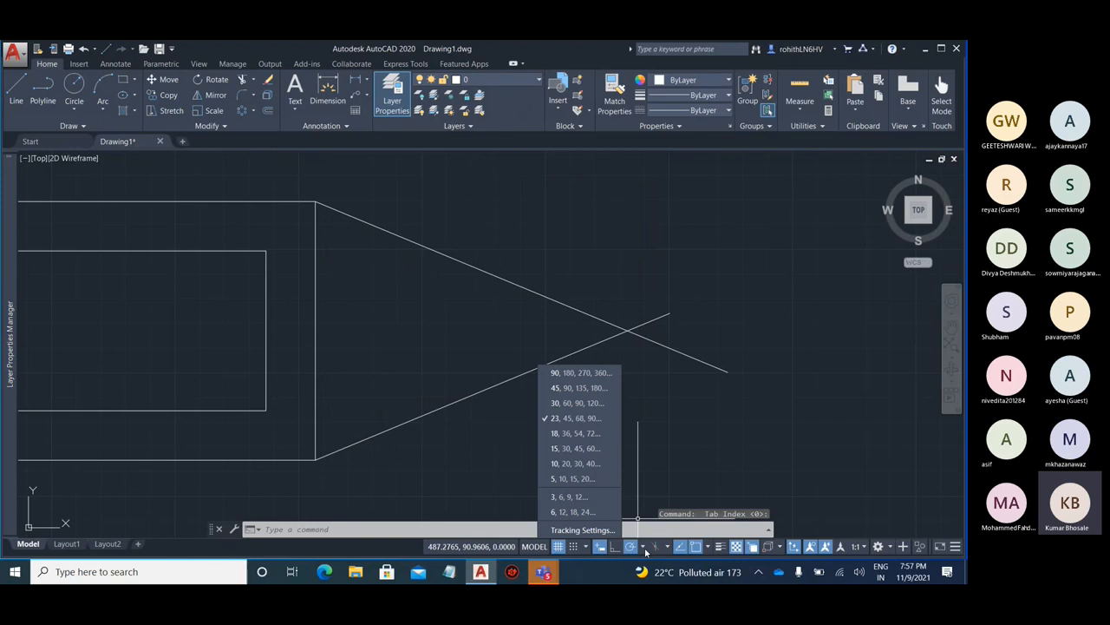
left_click(569, 500)
mouse_move(530, 229)
middle_mouse_down()
mouse_move(412, 272)
mouse_move(295, 251)
middle_mouse_up()
type("l")
key("Return")
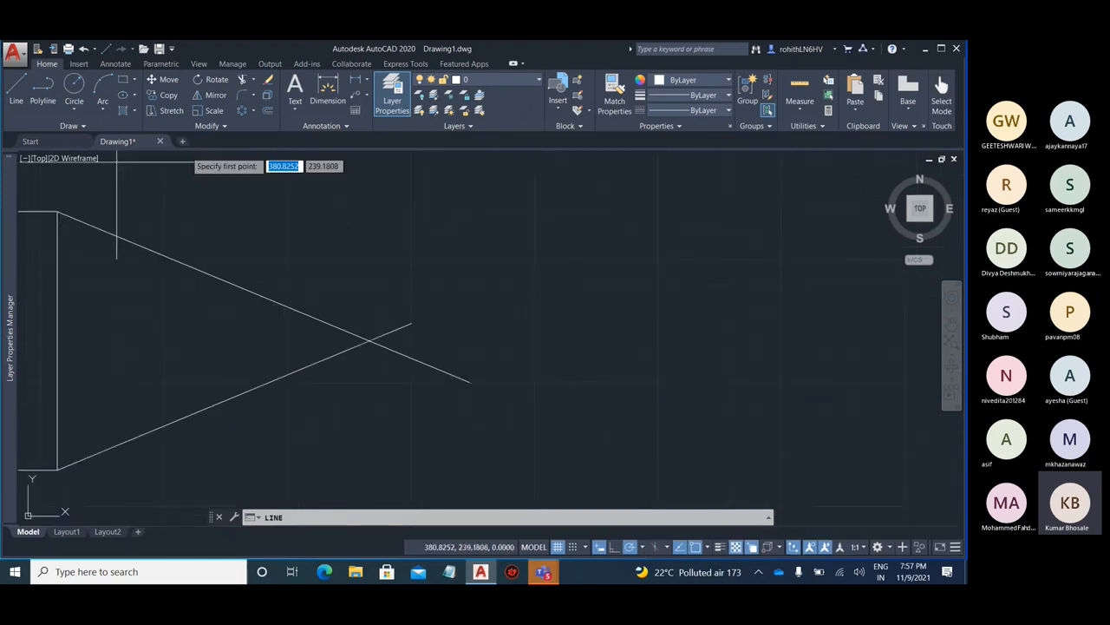
left_click(379, 242)
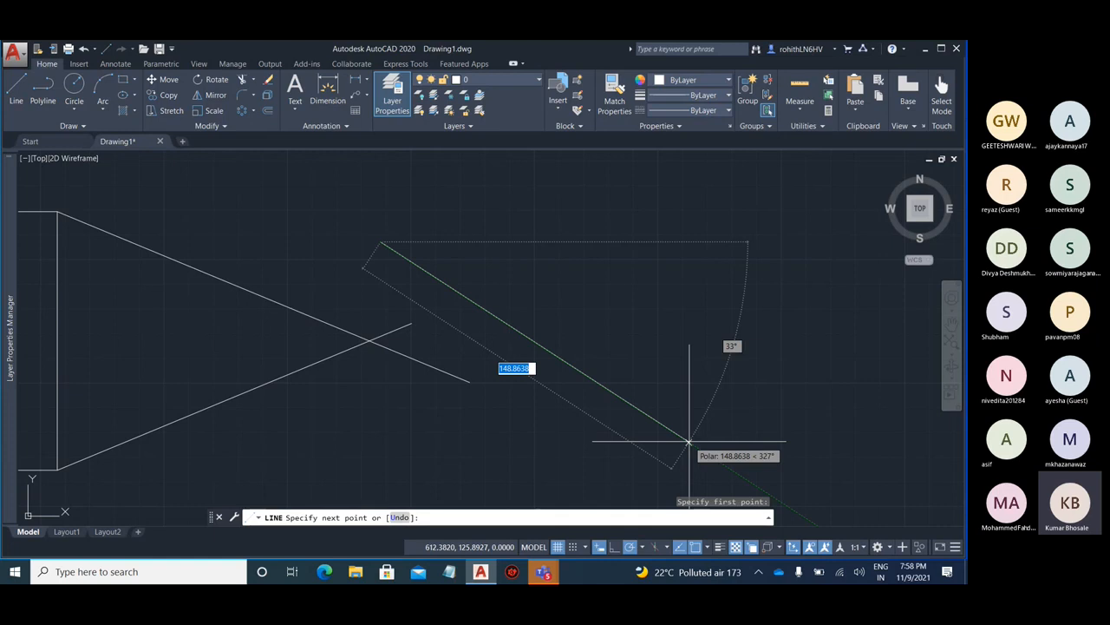
key("Escape")
Select all the geometry in the drawing with a crossing window and delete it
scroll(567, 248, "down", 5)
scroll(557, 313, "up", 3)
middle_click_drag(557, 313, 318, 378)
scroll(334, 353, "down", 8)
scroll(333, 354, "down", 4)
left_click(619, 409)
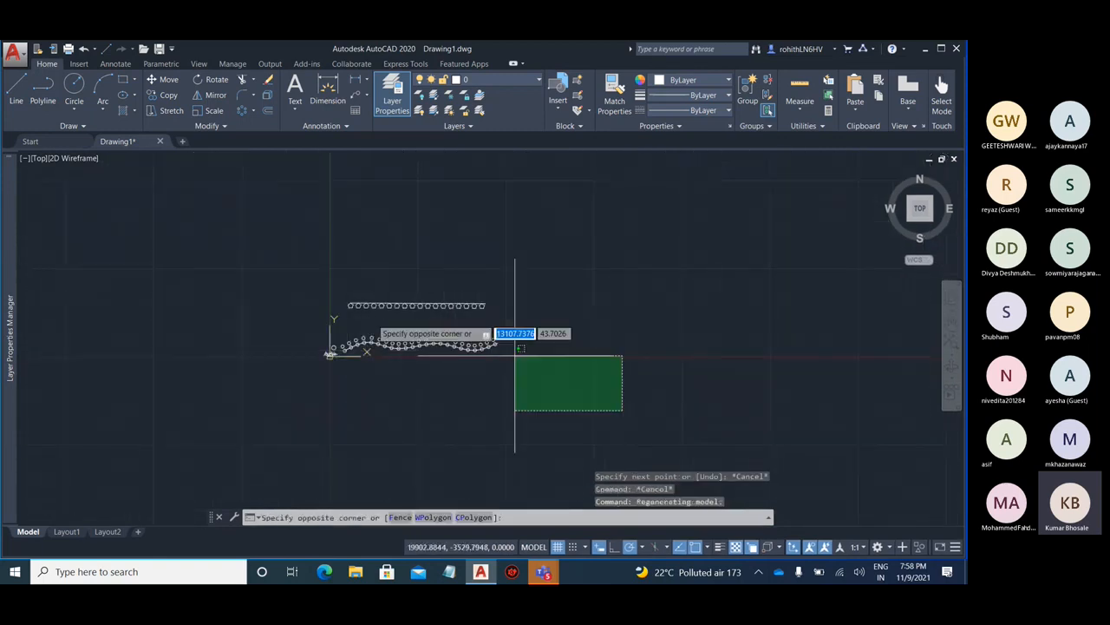
left_click(258, 275)
key("Delete")
Choose the CadB4 image as the reference file to attach, previewing the other image files in the AutoCad folder
scroll(347, 355, "up", 8)
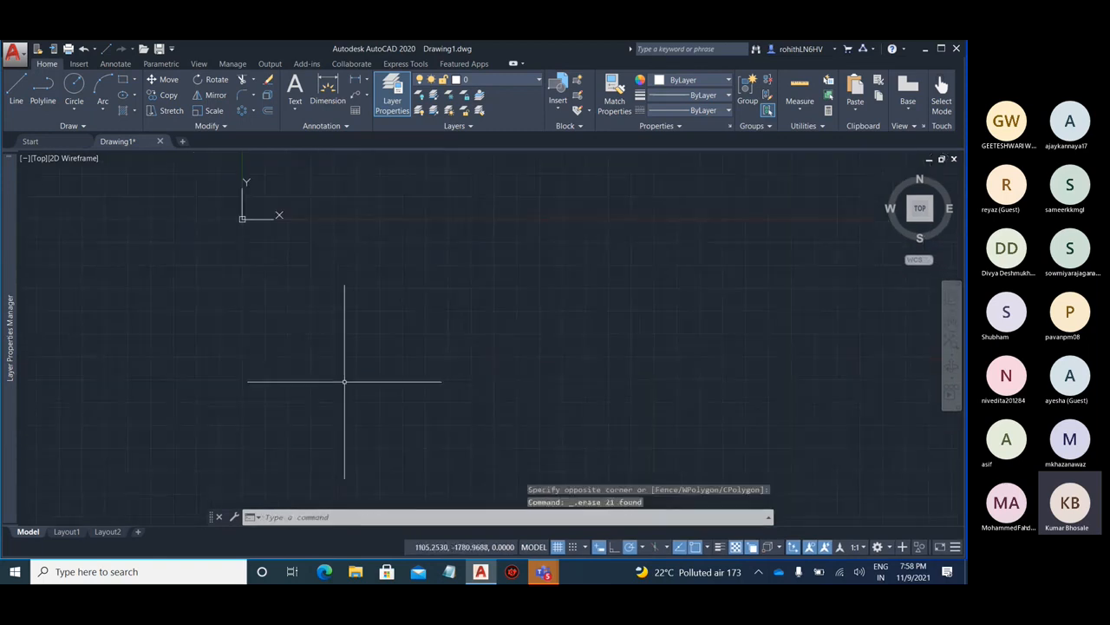
middle_click_drag(228, 214, 286, 307)
scroll(299, 310, "up", 7)
middle_click_drag(312, 349, 310, 323)
scroll(311, 324, "up", 6)
scroll(300, 308, "down", 5)
scroll(297, 382, "up", 6)
scroll(255, 354, "up", 3)
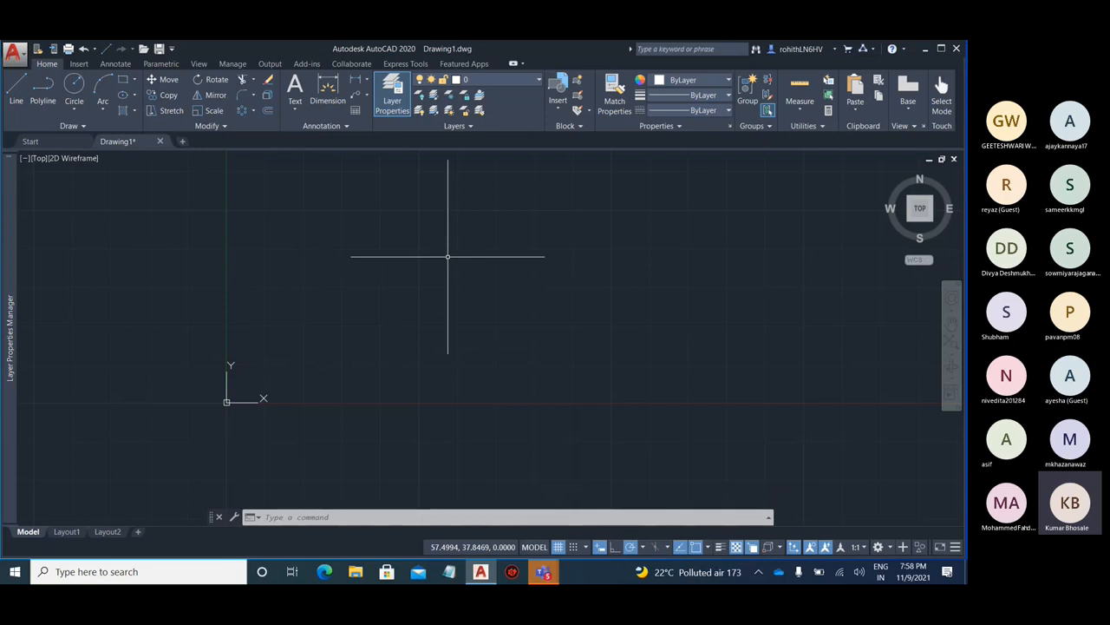
left_click(78, 64)
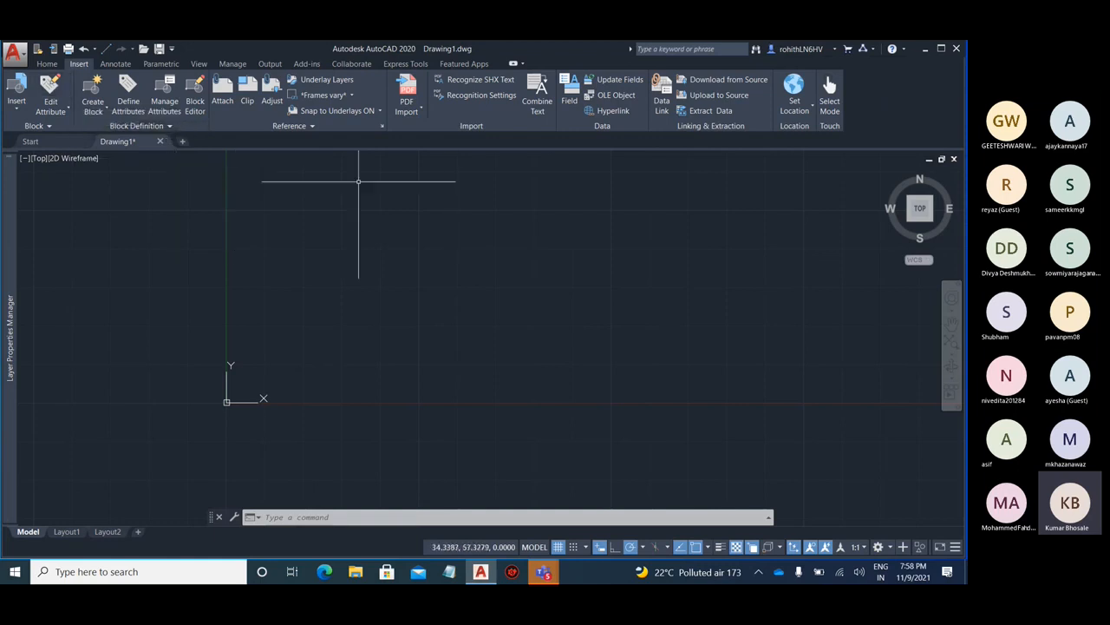
left_click(223, 104)
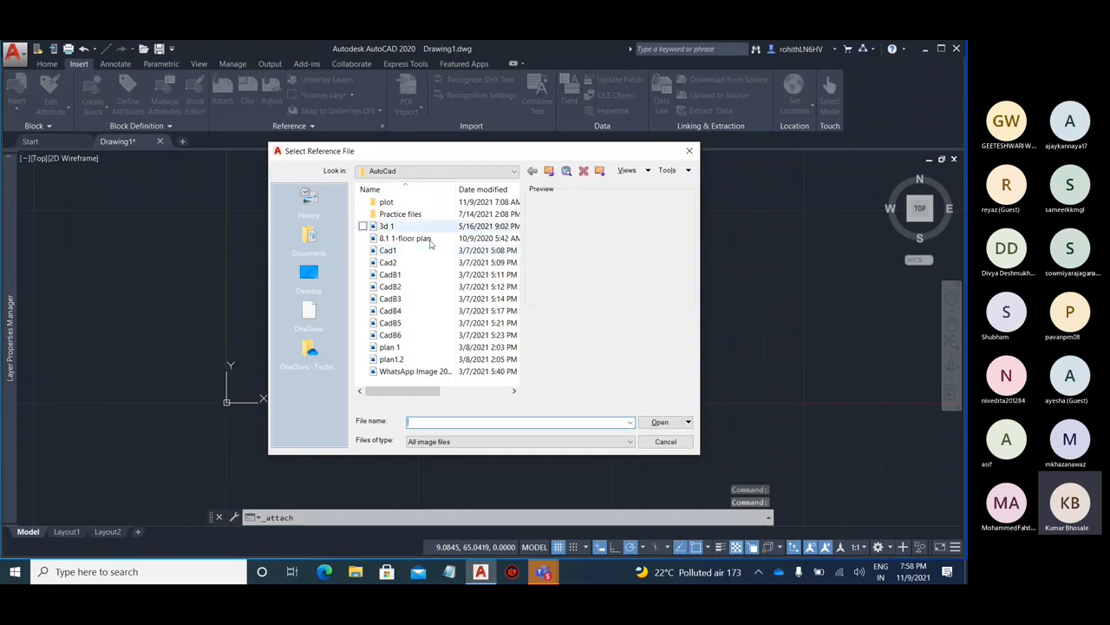
left_click(430, 240)
left_click(424, 336)
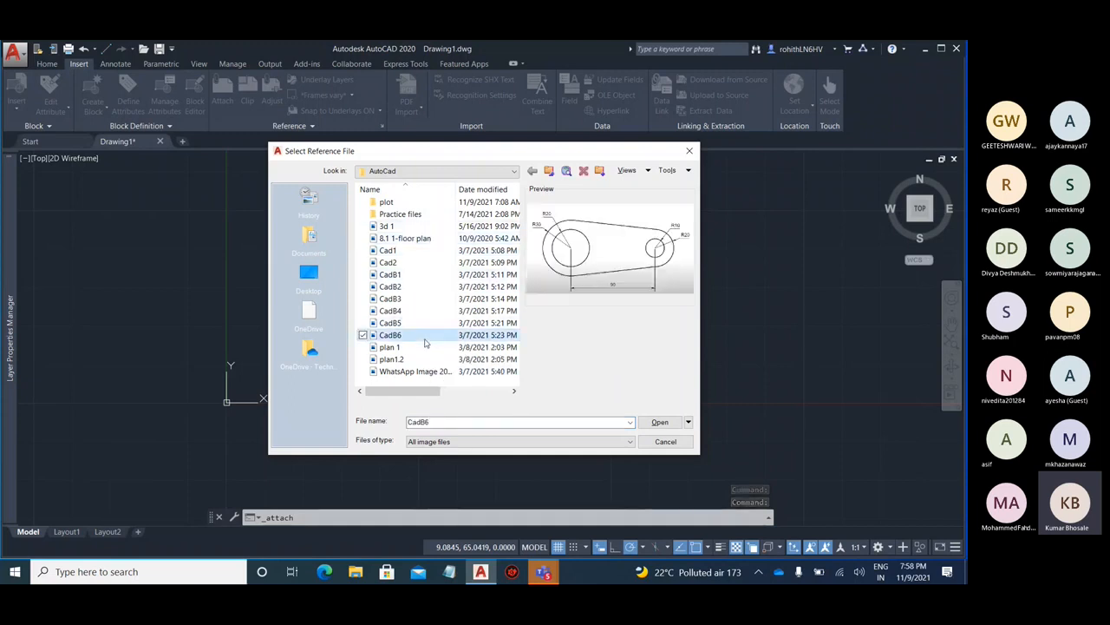
left_click(425, 323)
left_click(425, 309)
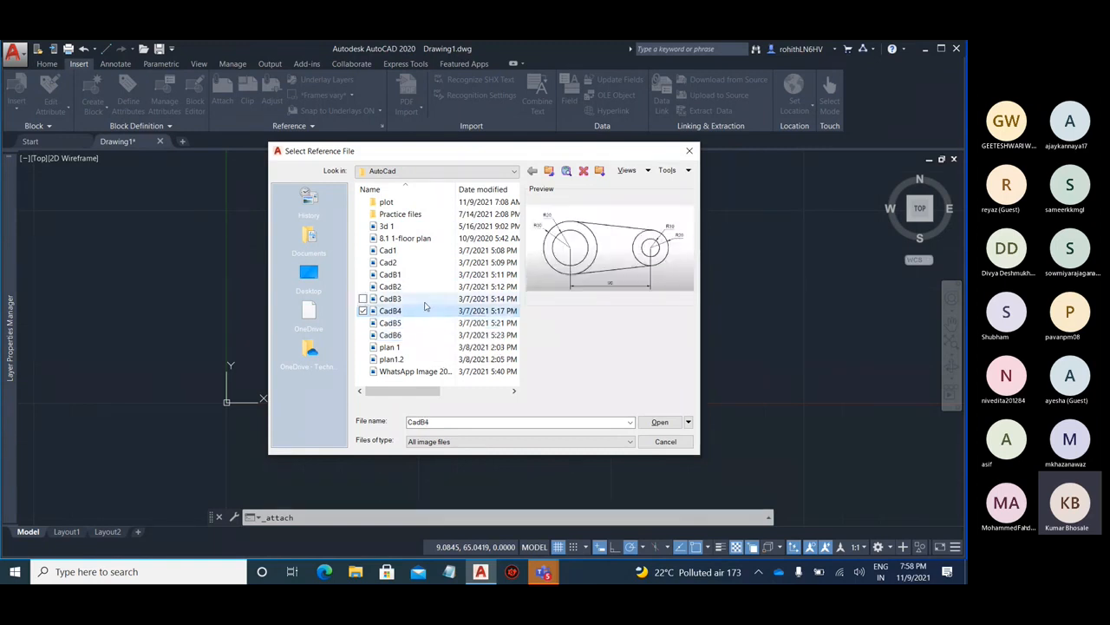
left_click(664, 422)
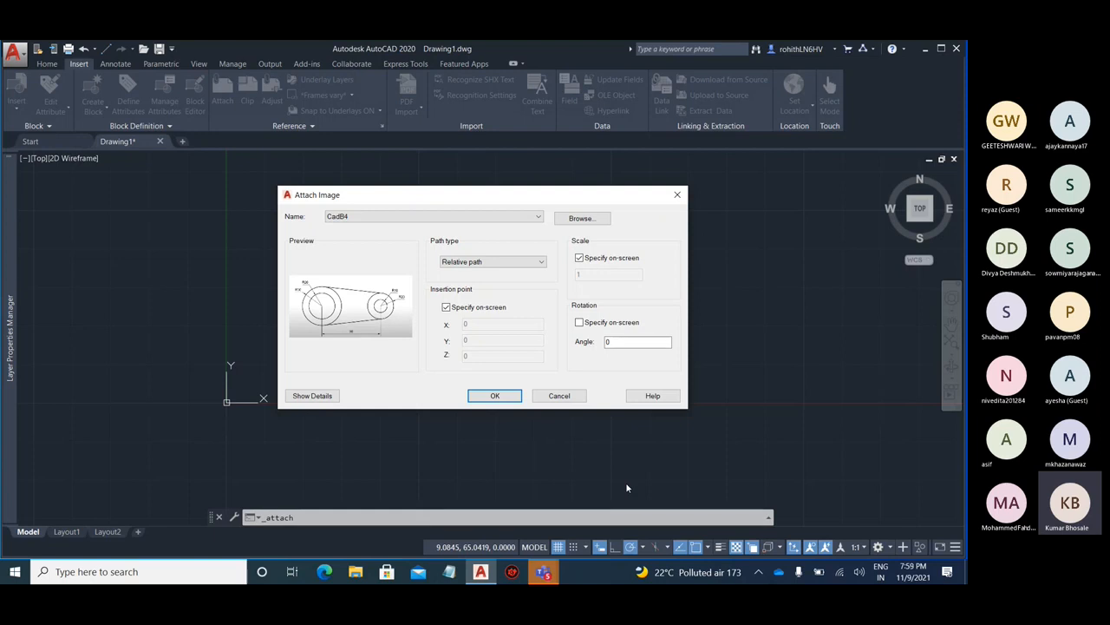
Place the CadB4 image near the origin, accepting the offered scale factor
left_click(495, 395)
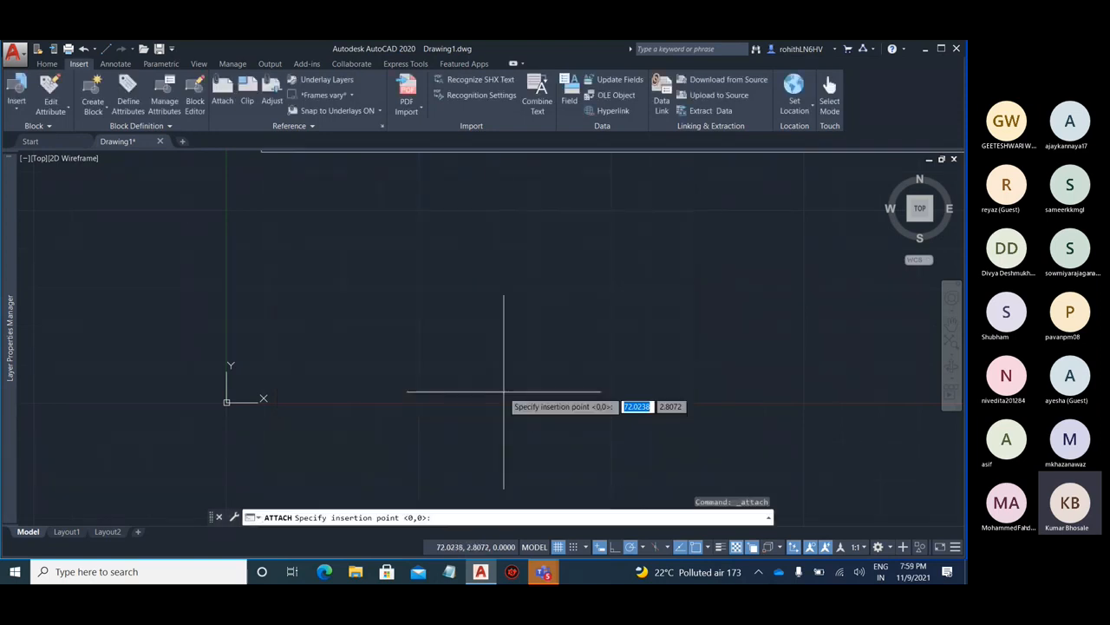
left_click(246, 386)
scroll(275, 375, "down", 10)
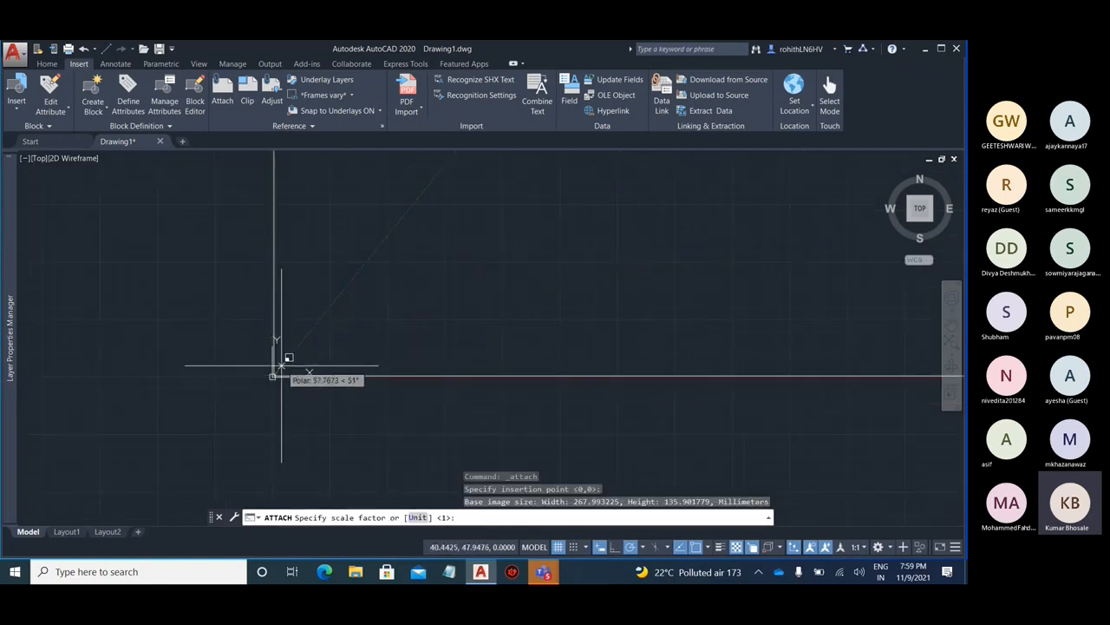
key("Return")
scroll(261, 374, "down", 8)
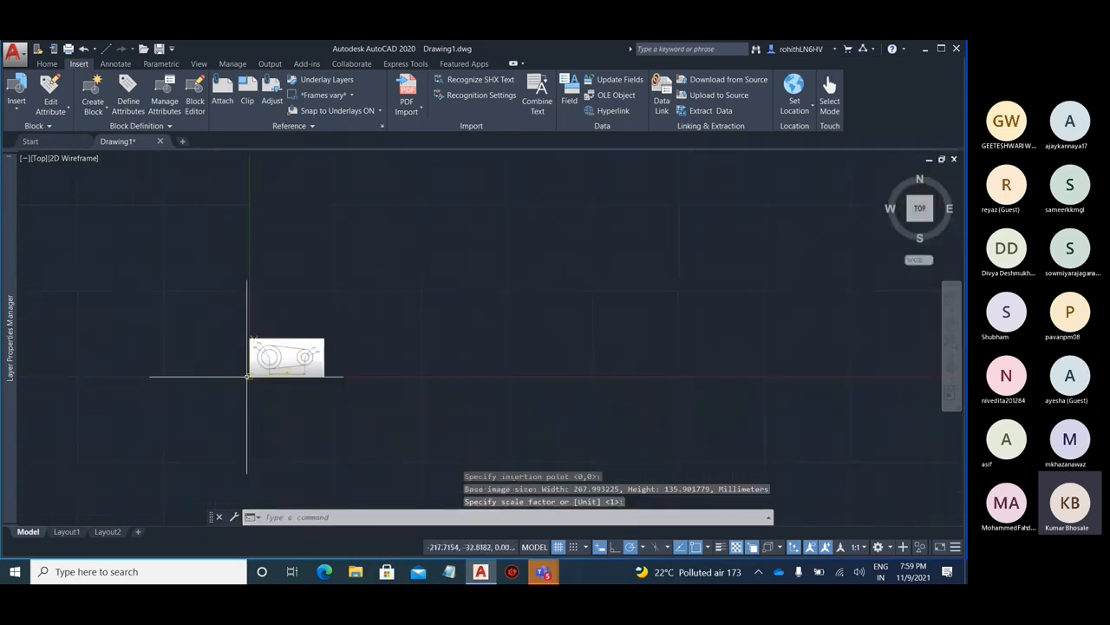
scroll(264, 365, "up", 6)
scroll(265, 365, "up", 2)
key("Escape")
key("Escape")
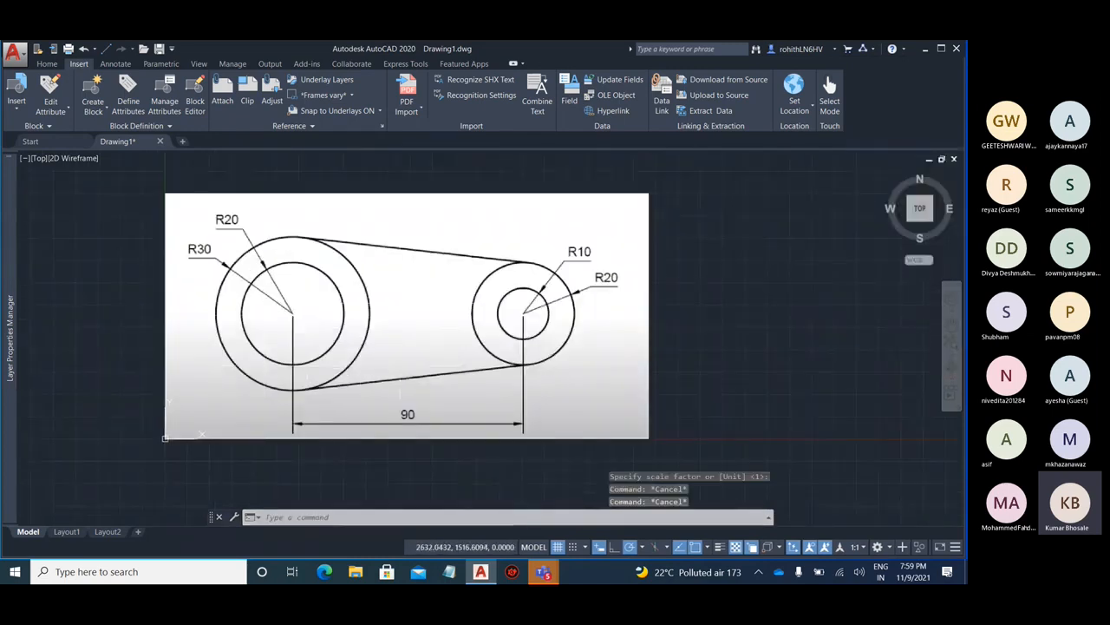
Select the attached image and shrink it by its upper-right corner grip to about 585 units wide
left_click(720, 373)
left_click(565, 182)
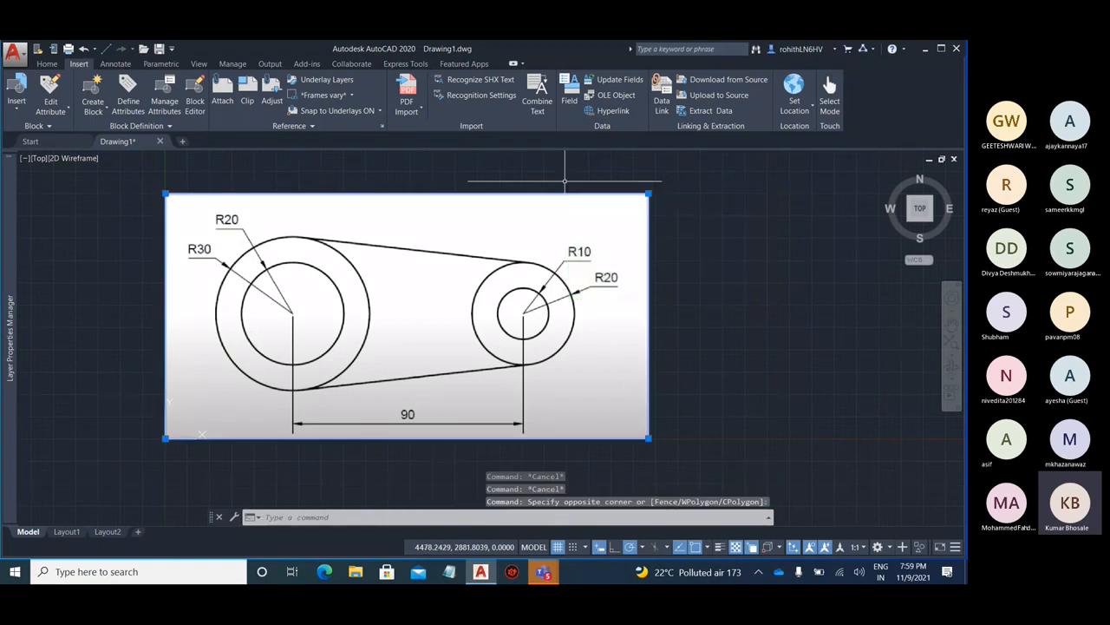
left_click(648, 193)
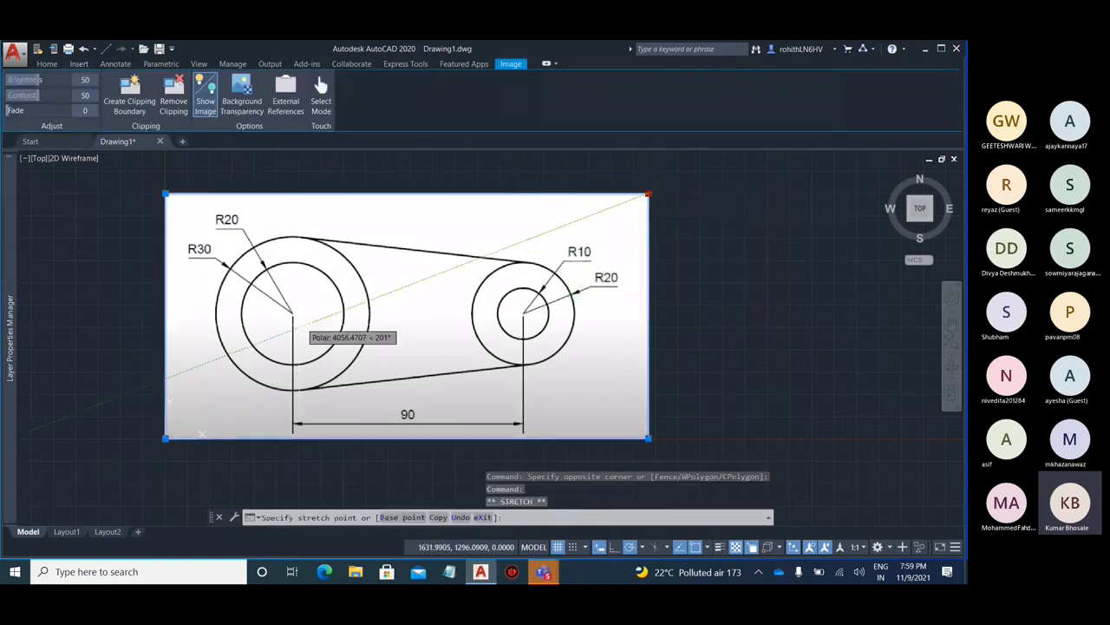
left_click(183, 412)
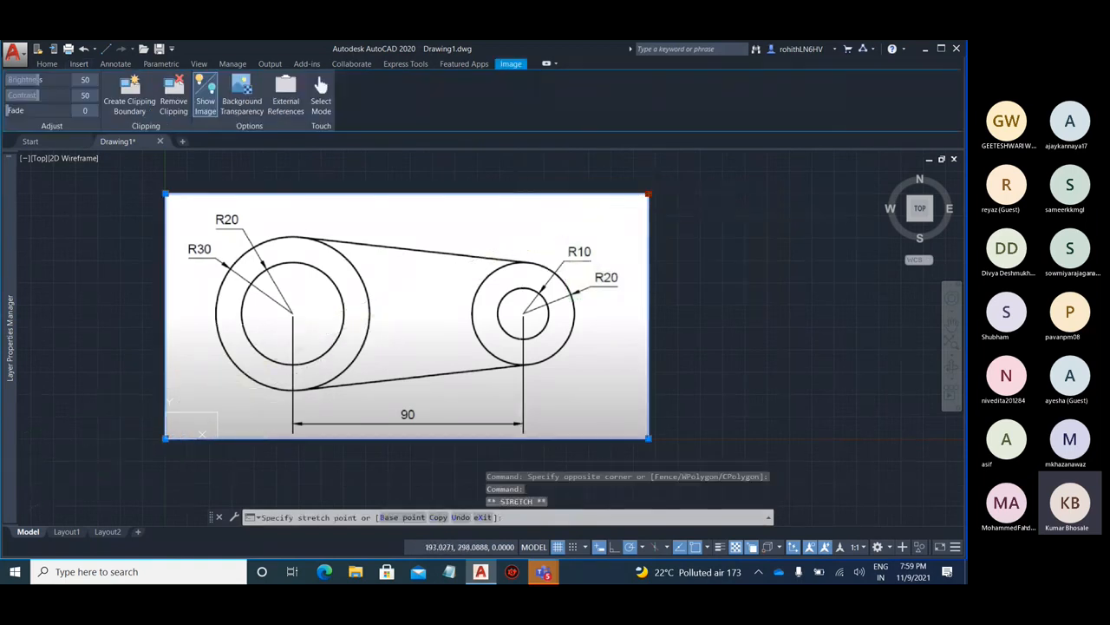
scroll(173, 428, "up", 6)
middle_click_drag(365, 359, 526, 260)
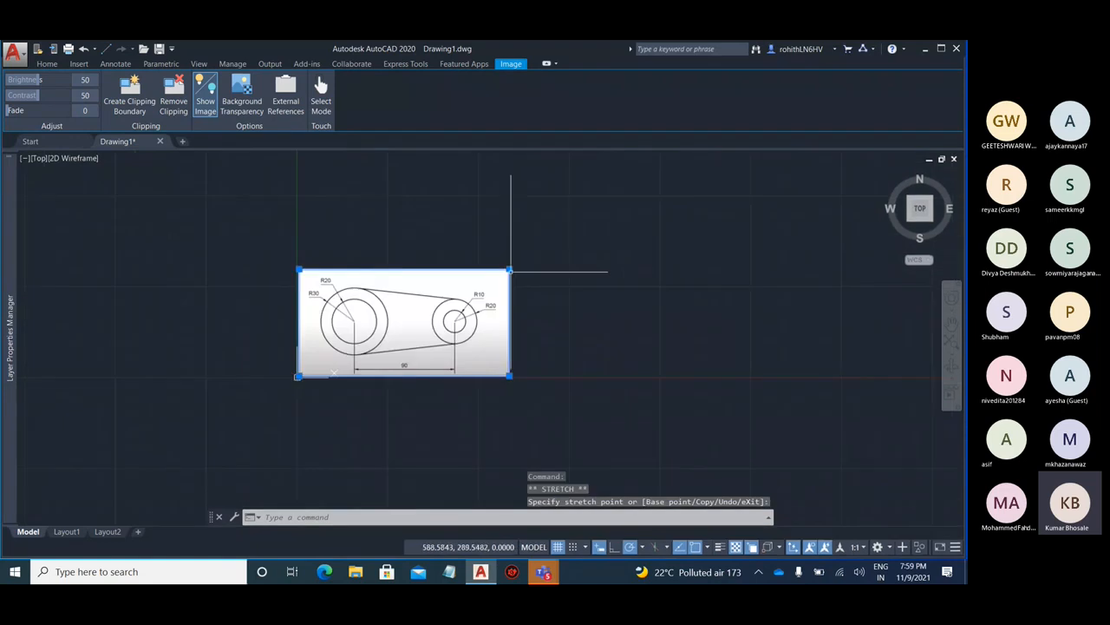
Shrink the attached image two more times by its upper-right corner grip
left_click(510, 270)
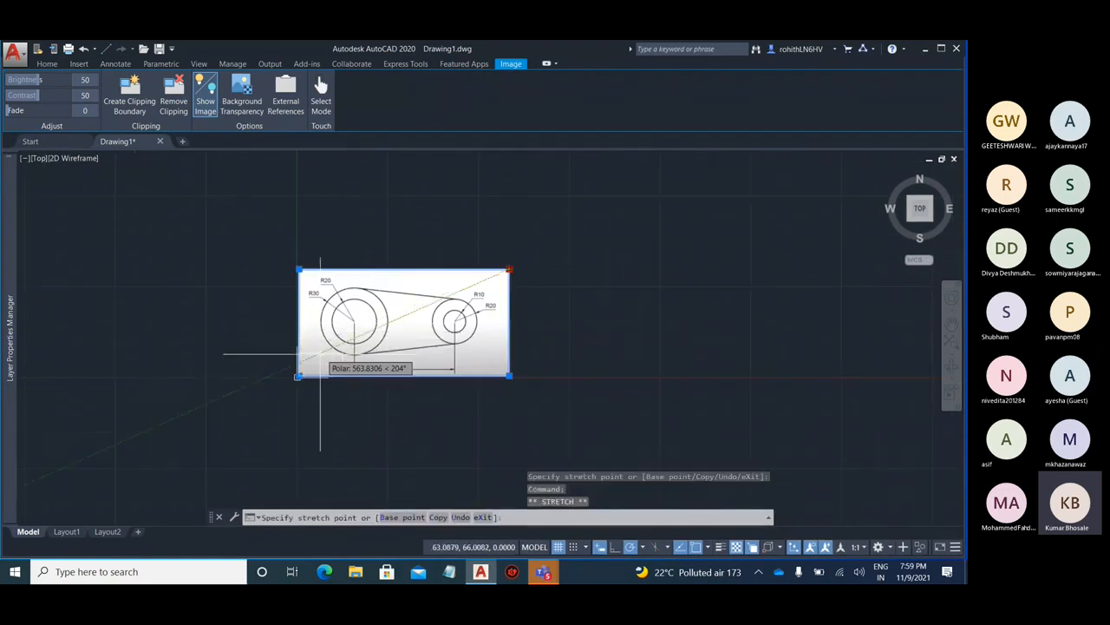
left_click(328, 345)
scroll(328, 345, "up", 7)
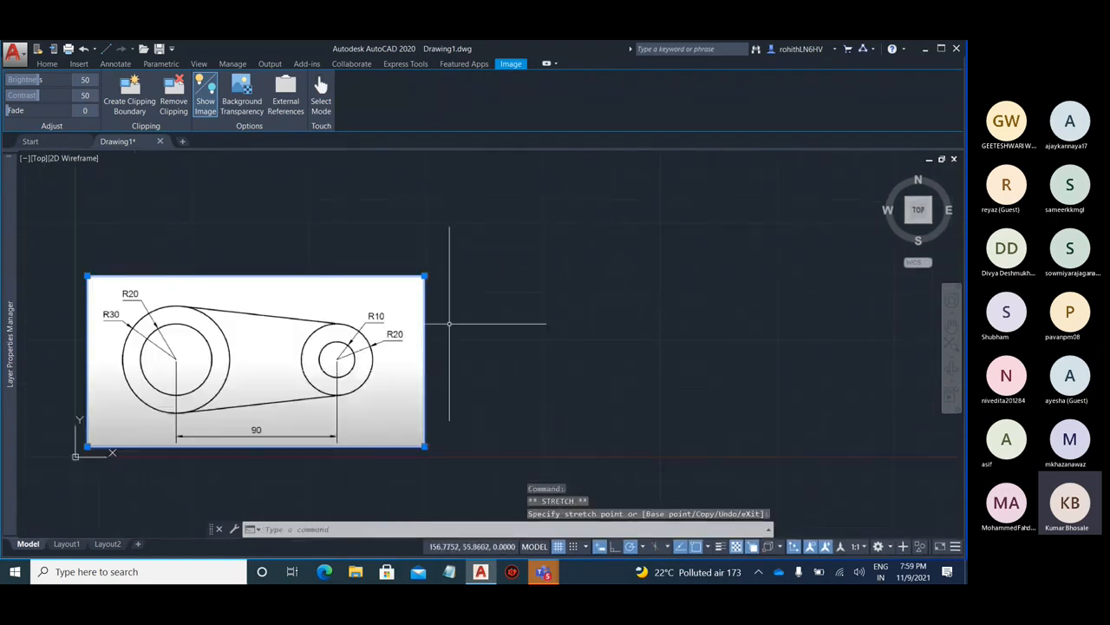
middle_click_drag(446, 297, 599, 281)
left_click(582, 251)
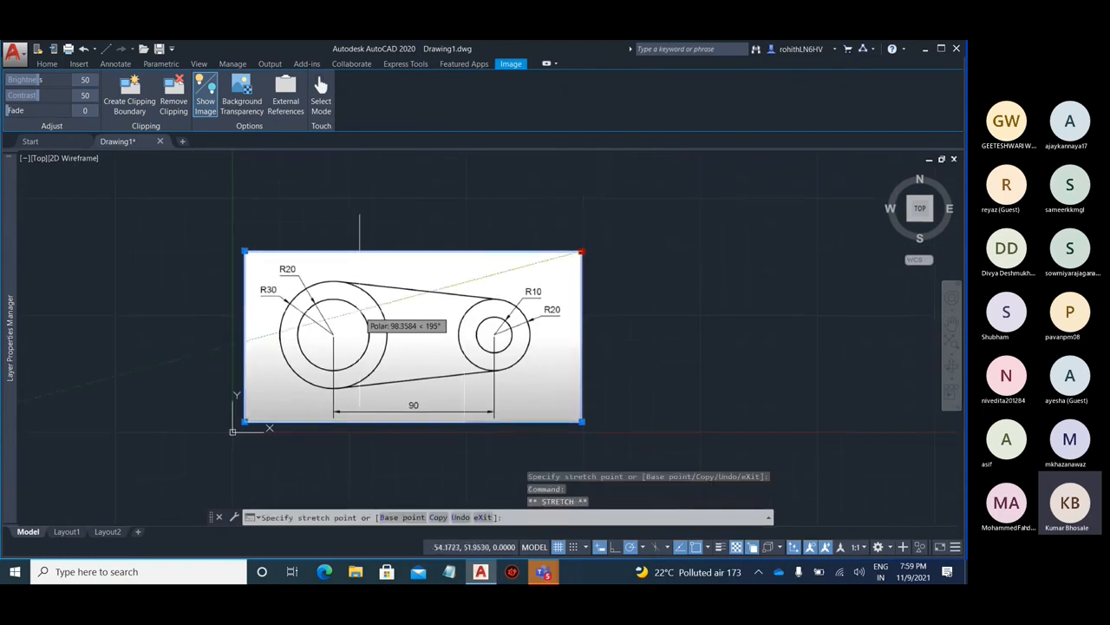
left_click(356, 309)
scroll(300, 381, "up", 6)
scroll(300, 382, "down", 2)
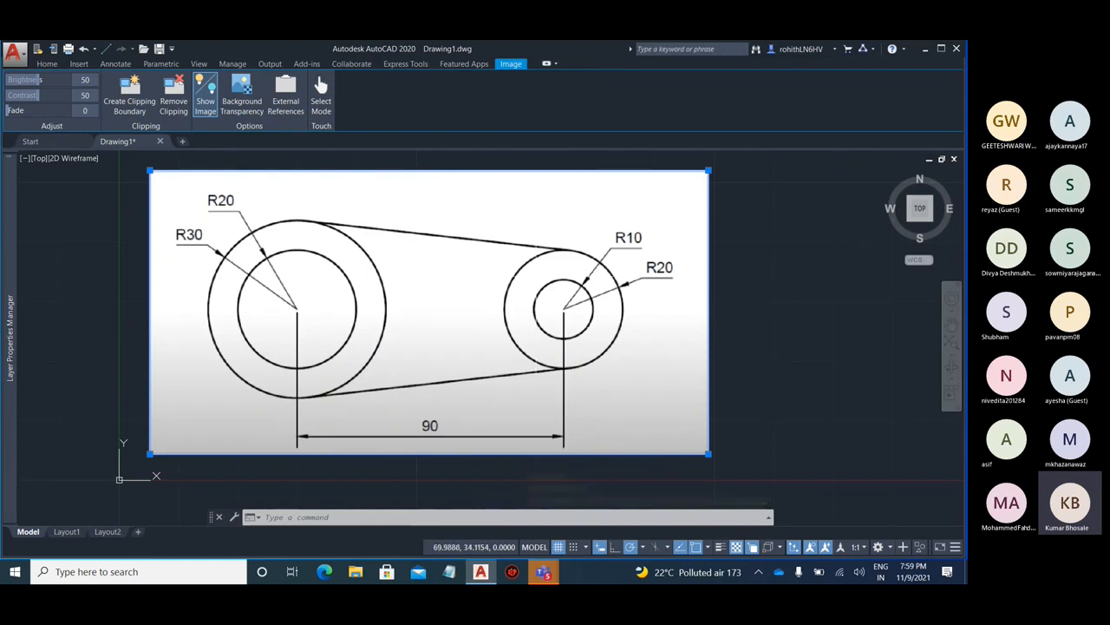
Draw a circle of radius 20 by centre and radius in the empty area east of the reference image
scroll(619, 248, "down", 2)
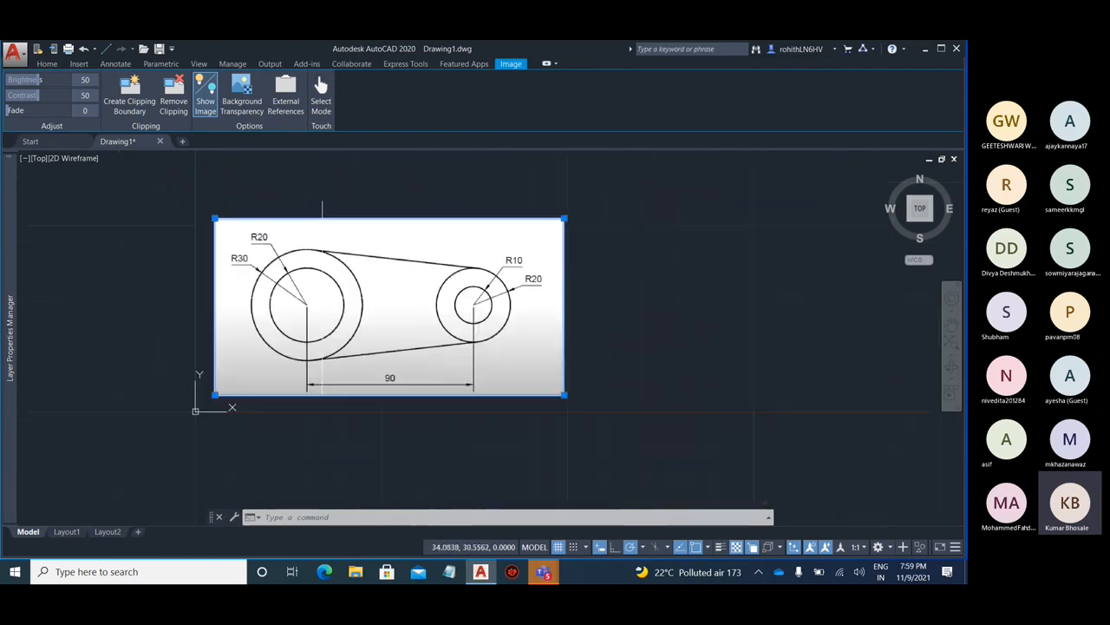
mouse_move(668, 248)
middle_mouse_down()
mouse_move(619, 257)
mouse_move(548, 306)
middle_mouse_up()
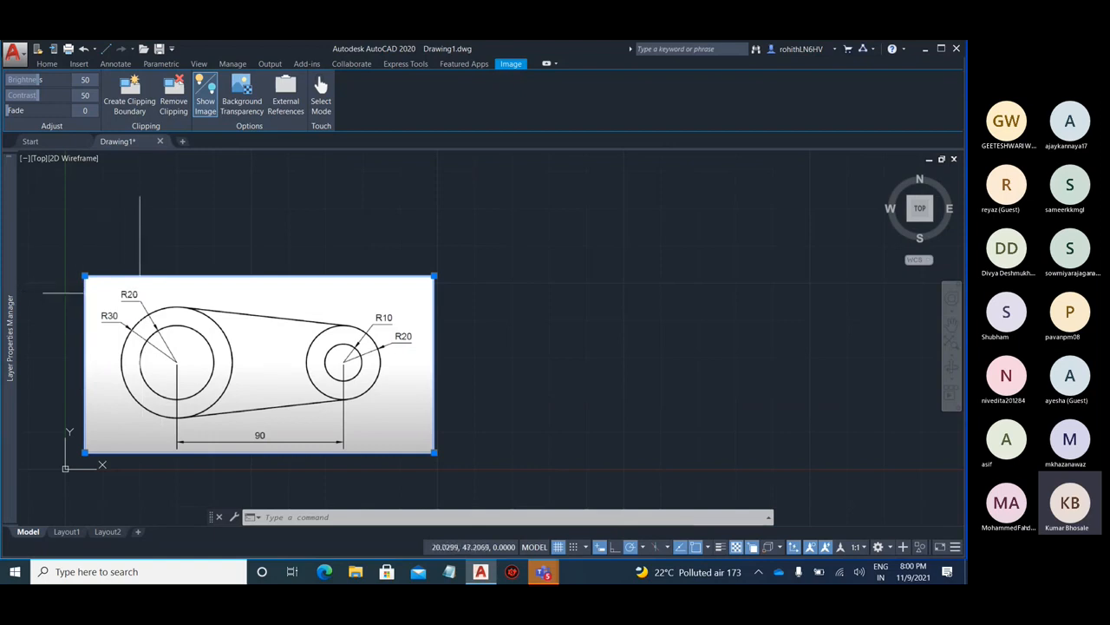
mouse_move(585, 286)
middle_mouse_down()
mouse_move(564, 283)
mouse_move(621, 263)
middle_mouse_up()
middle_click_drag(540, 317, 472, 345)
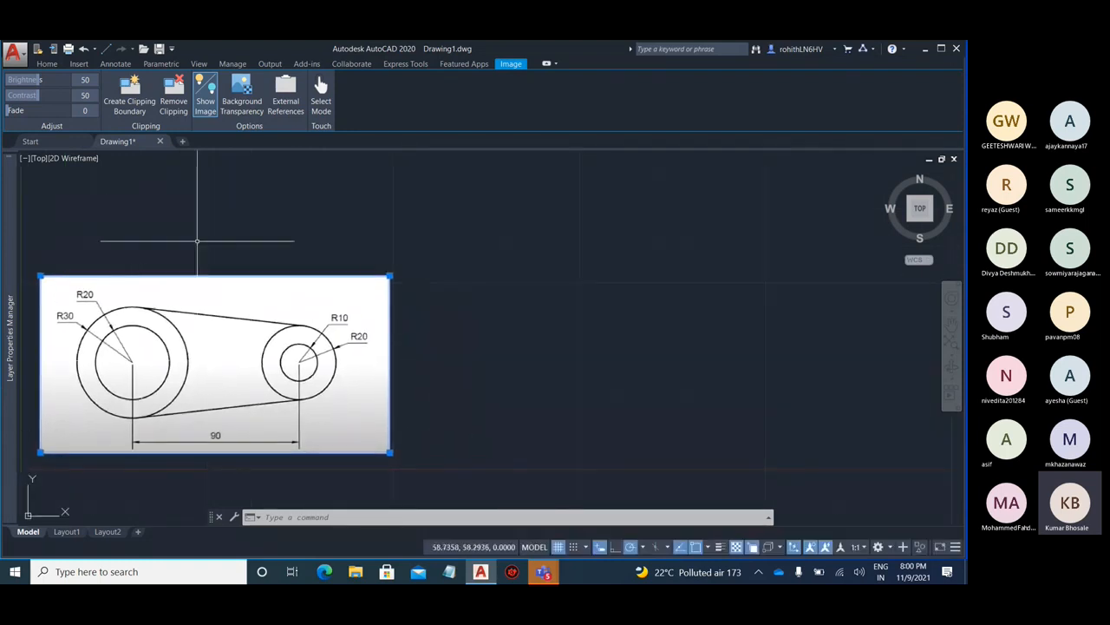
left_click(47, 63)
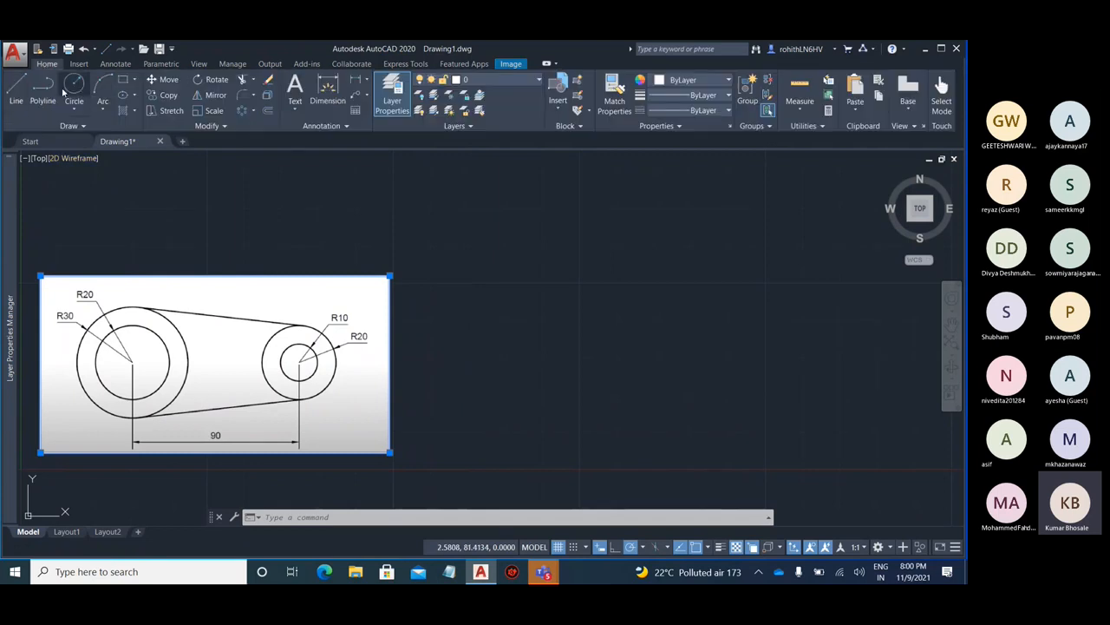
left_click(74, 87)
scroll(590, 355, "down", 2)
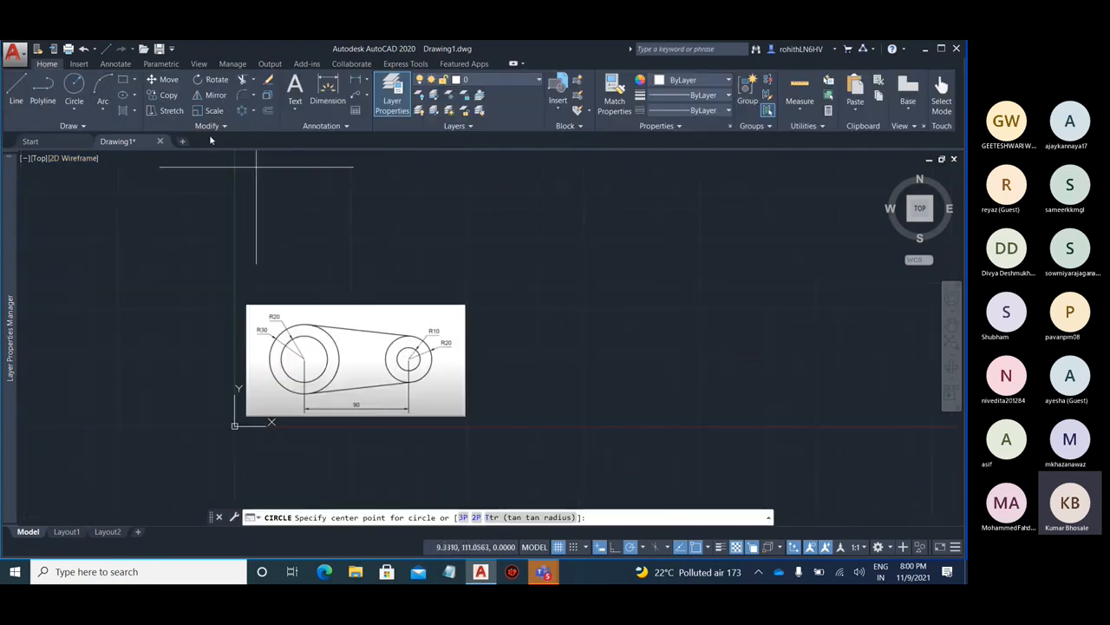
left_click(76, 108)
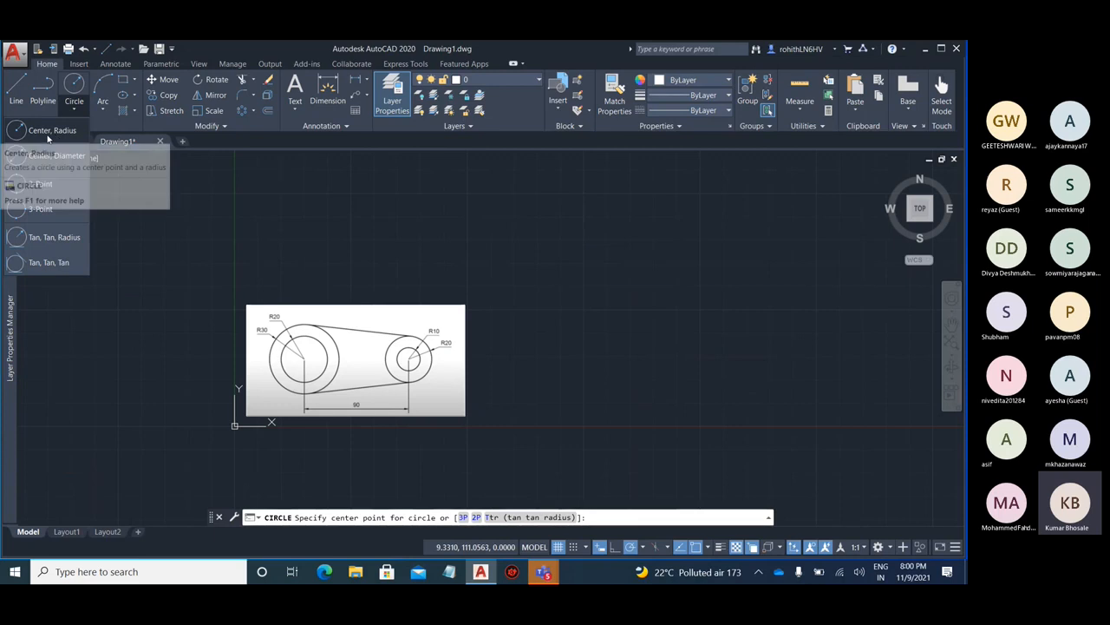
left_click(54, 131)
left_click(616, 362)
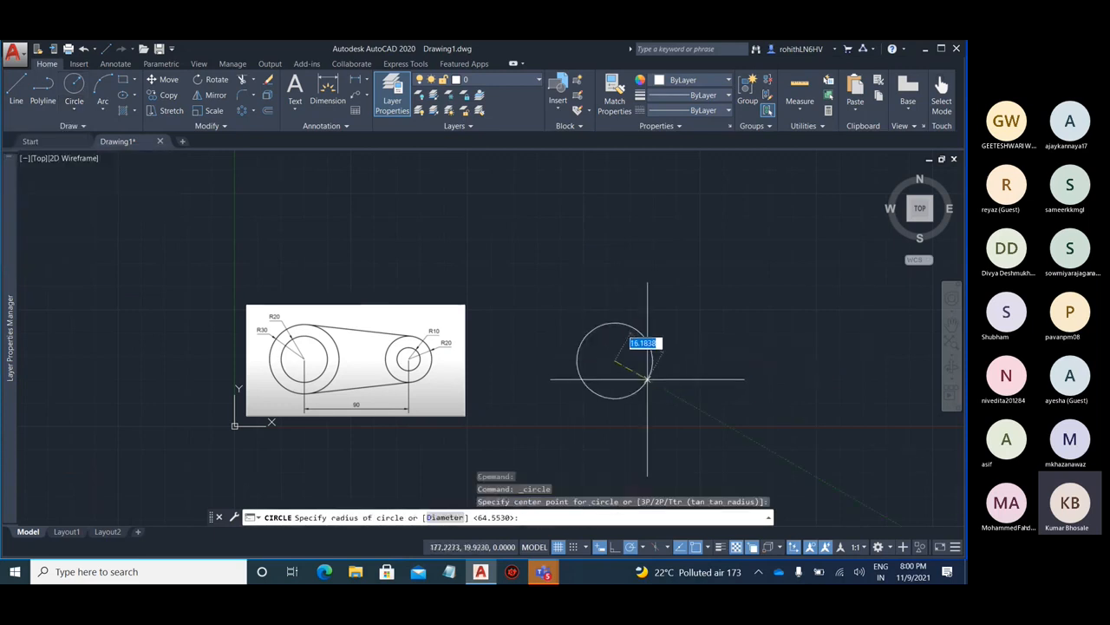
type("20")
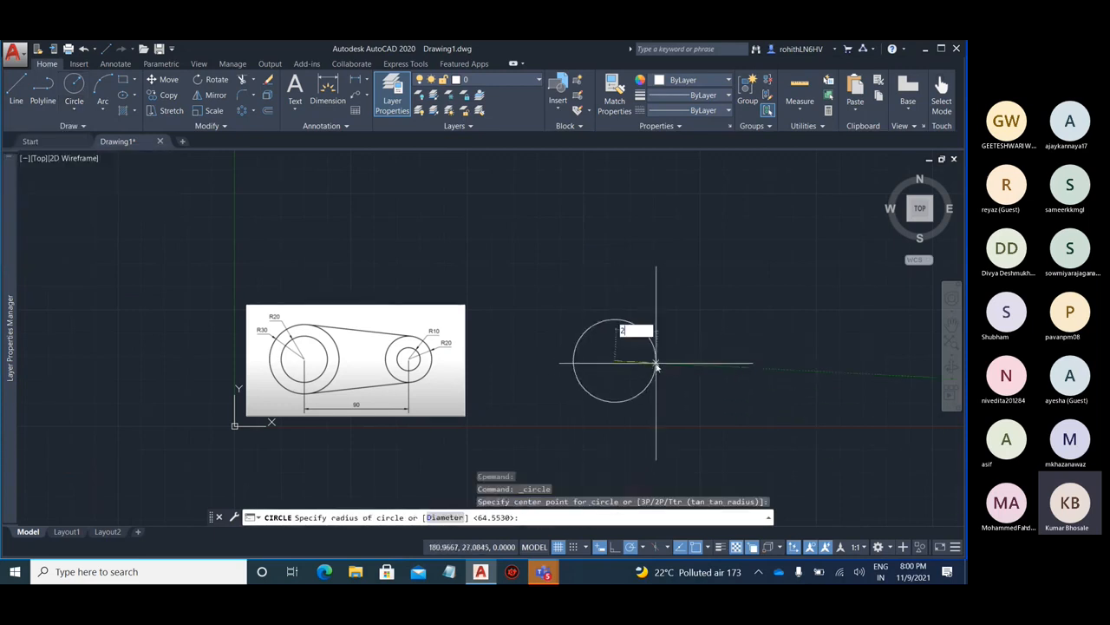
key("Return")
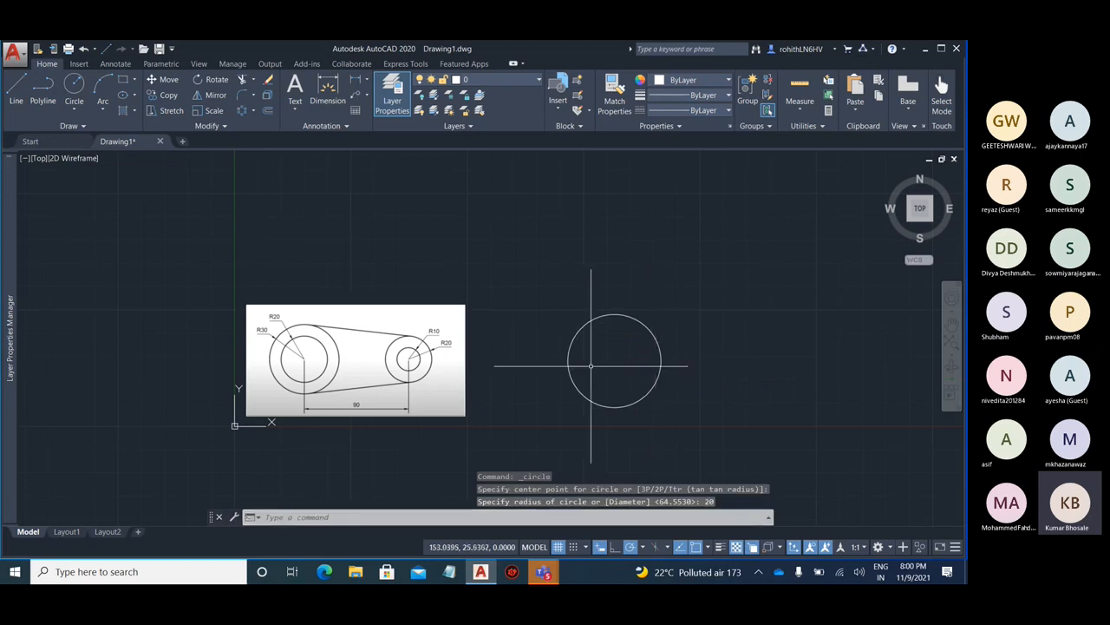
Draw a concentric circle of radius 30 around the radius 20 circle, using the same centre
scroll(599, 365, "up", 3)
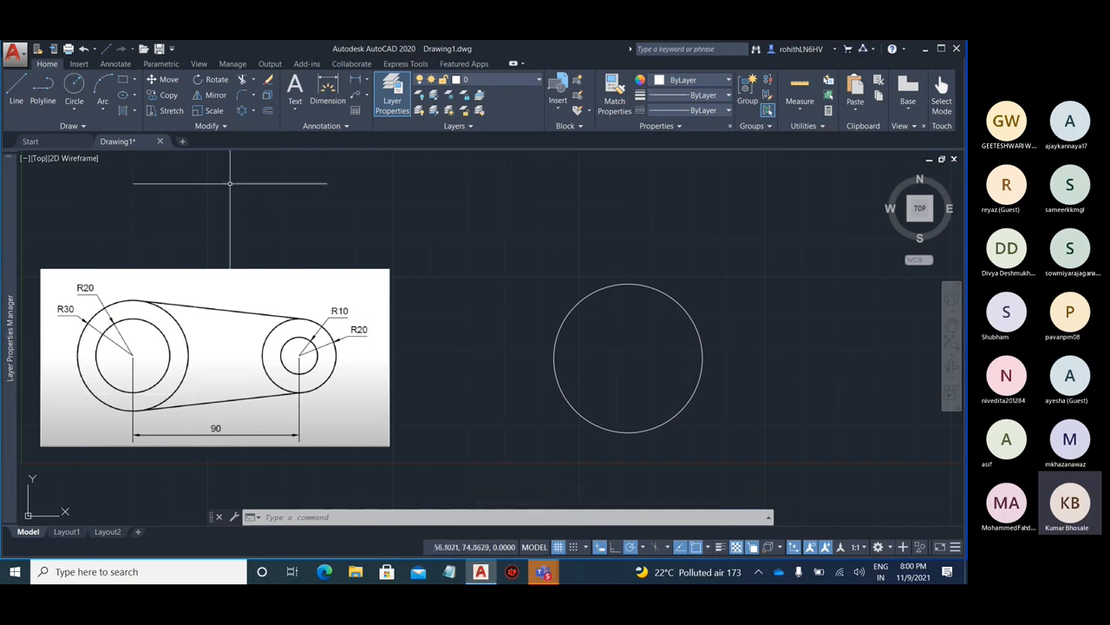
left_click(75, 113)
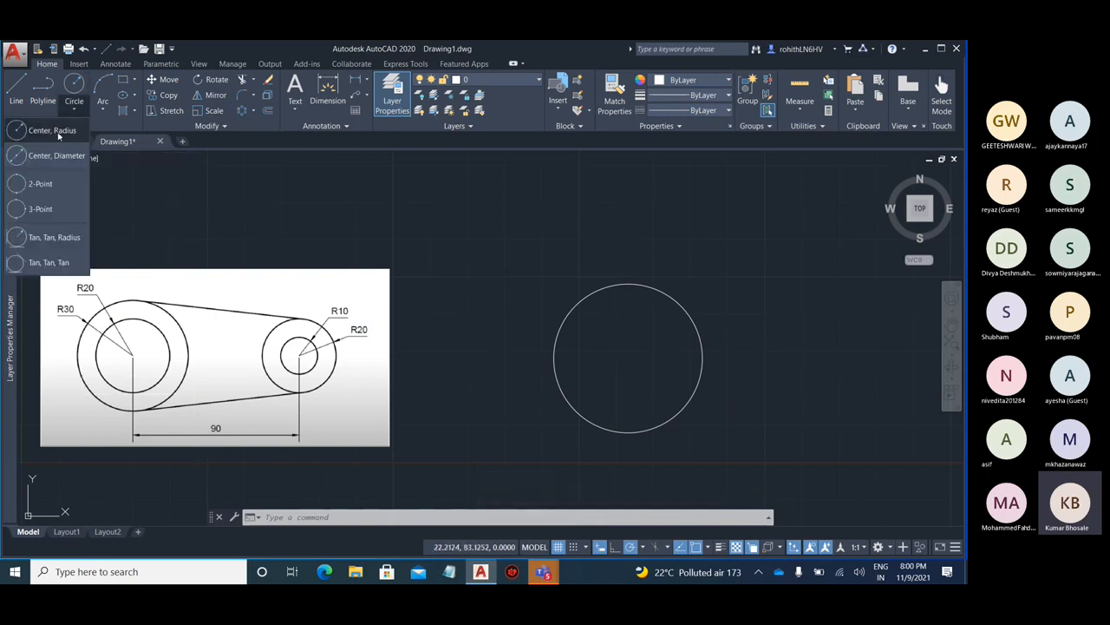
left_click(52, 130)
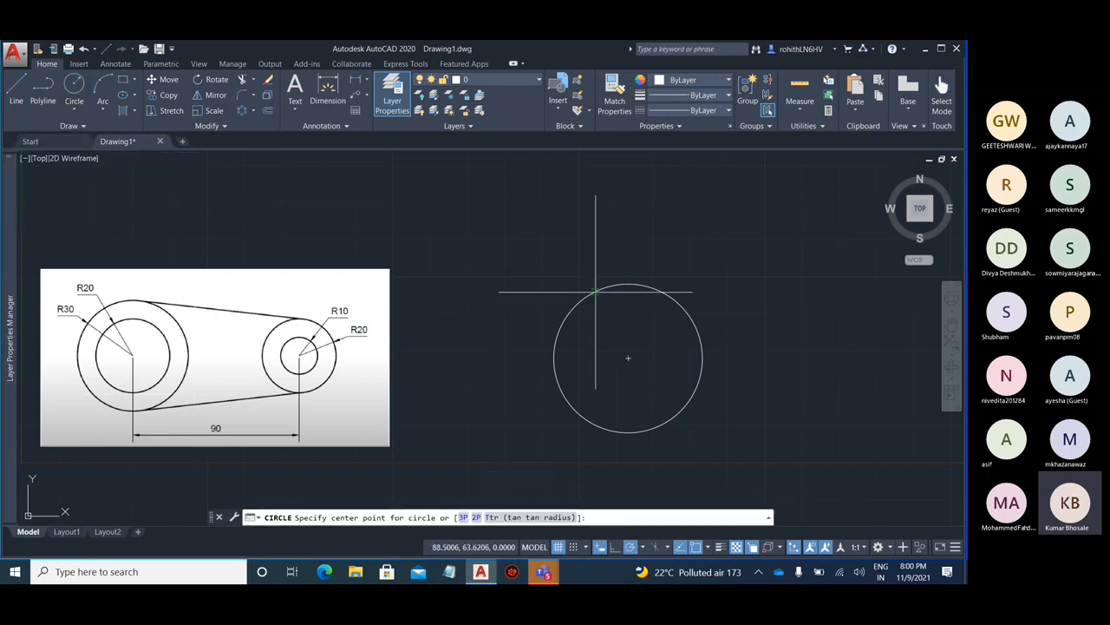
left_click(628, 358)
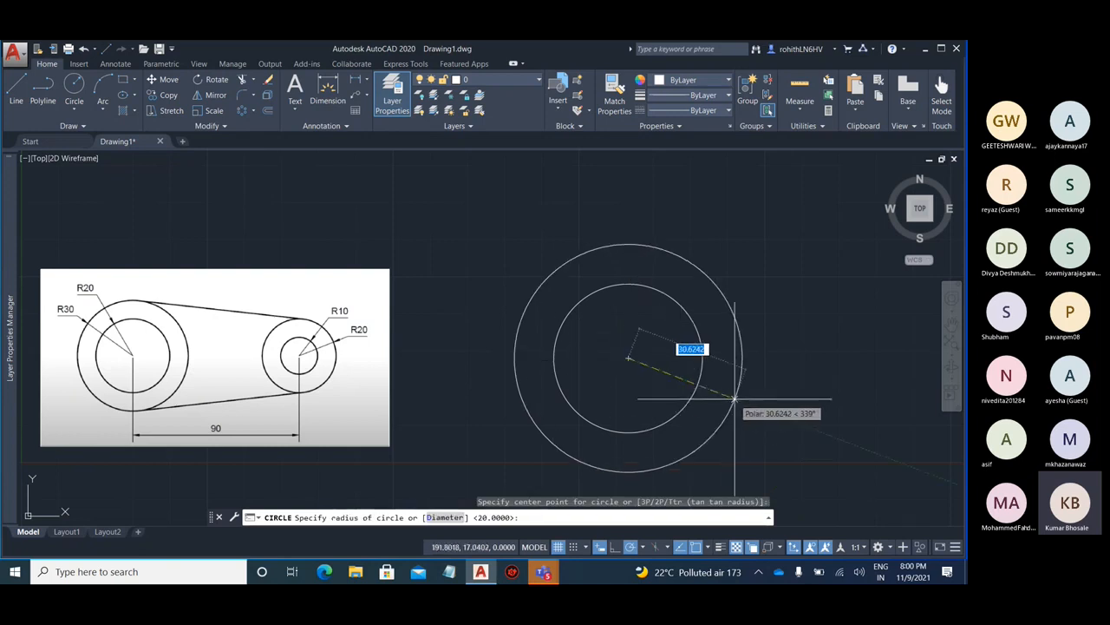
type("3")
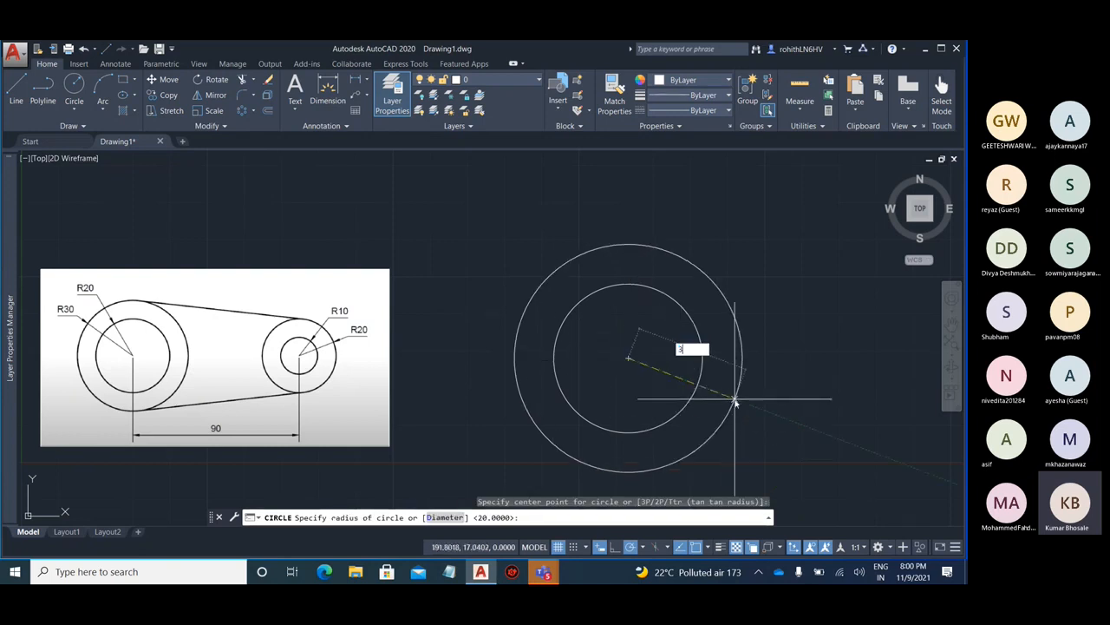
type("0")
key("Return")
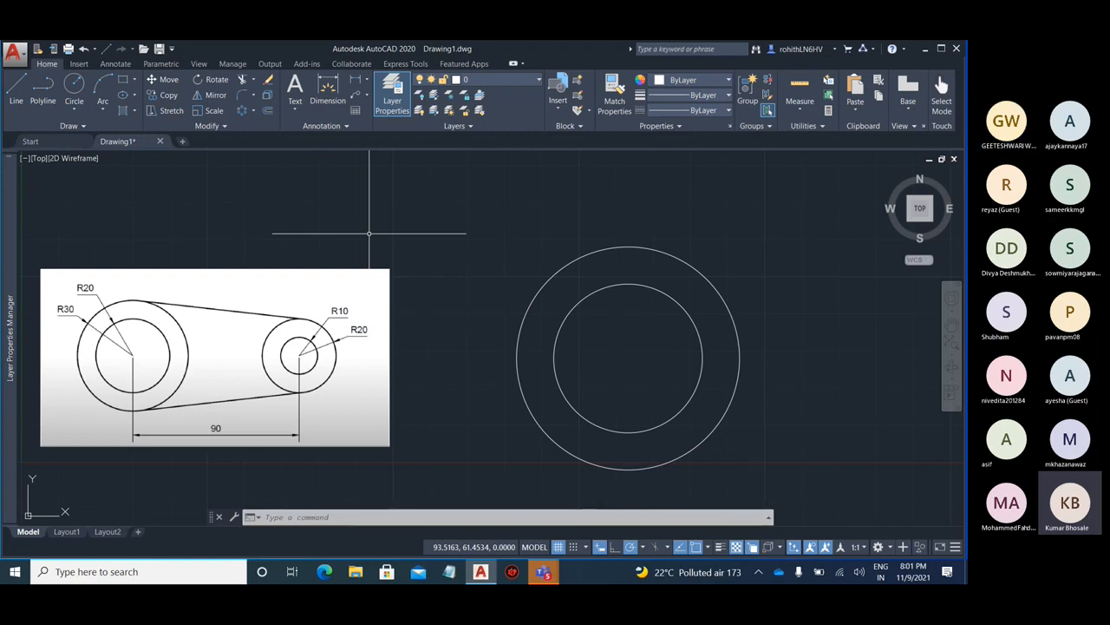
Copy the inner circle 90 units horizontally to the east, using its centre as the base point
middle_click_drag(786, 235, 622, 235)
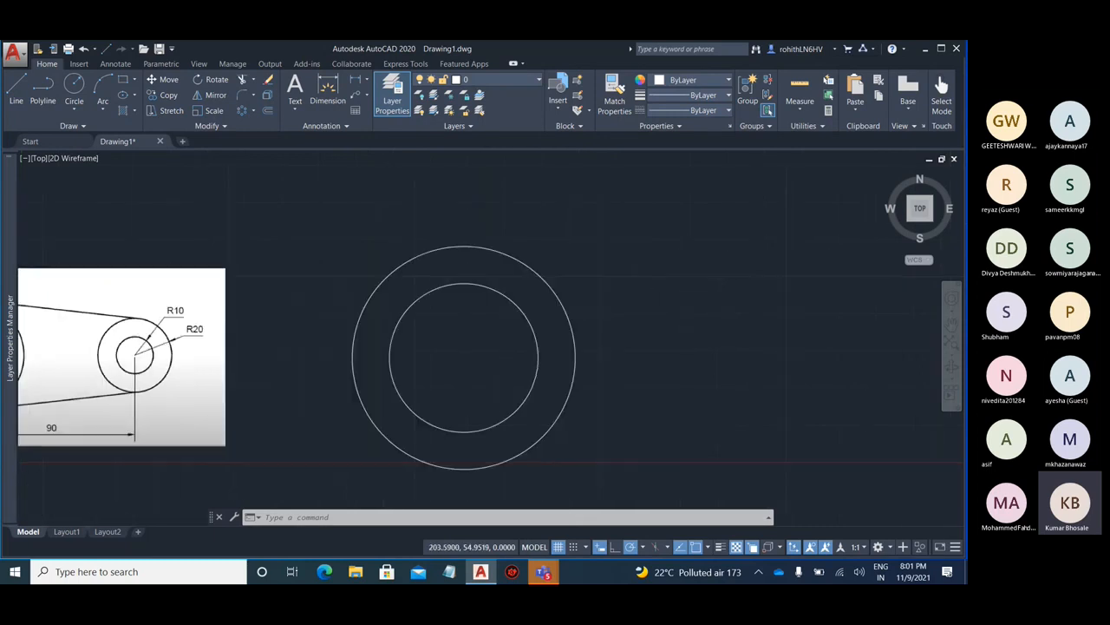
left_click(513, 302)
type("Co")
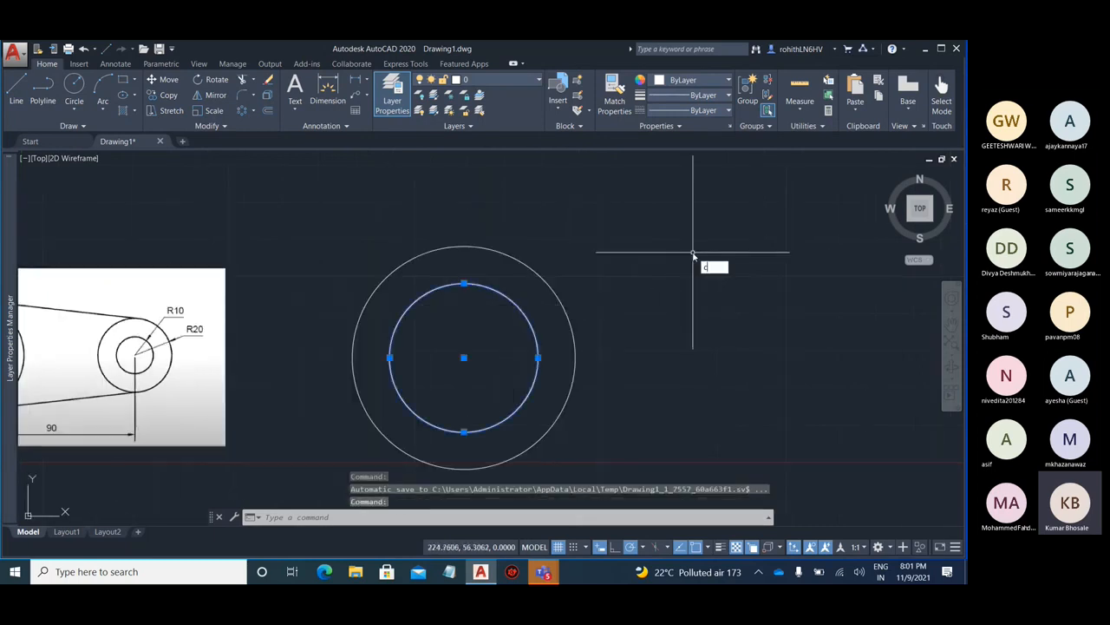
key("Return")
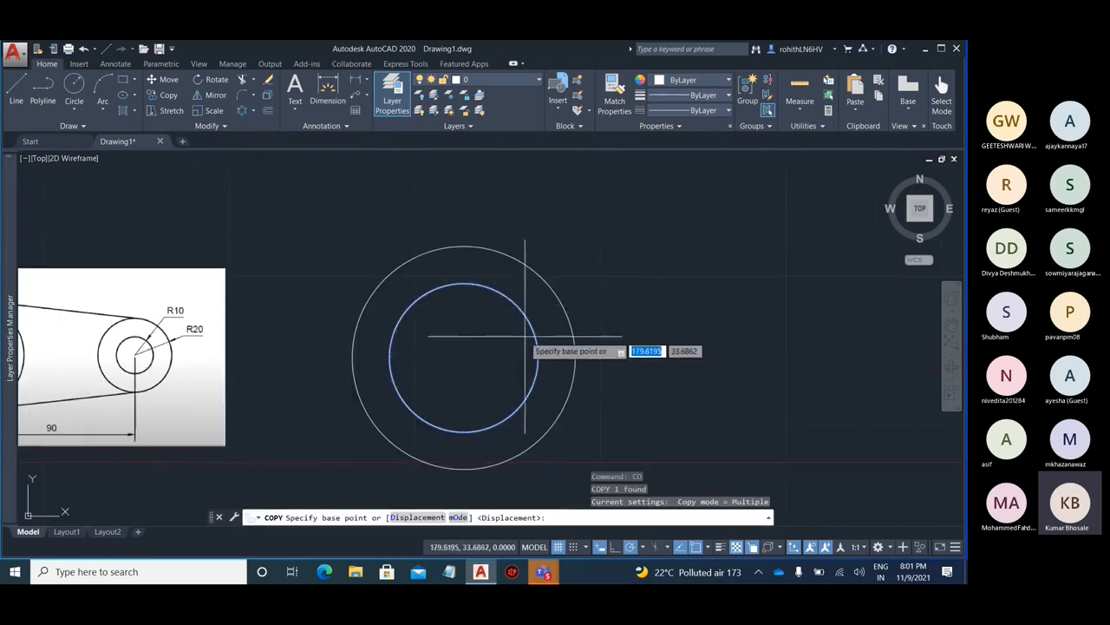
left_click(463, 357)
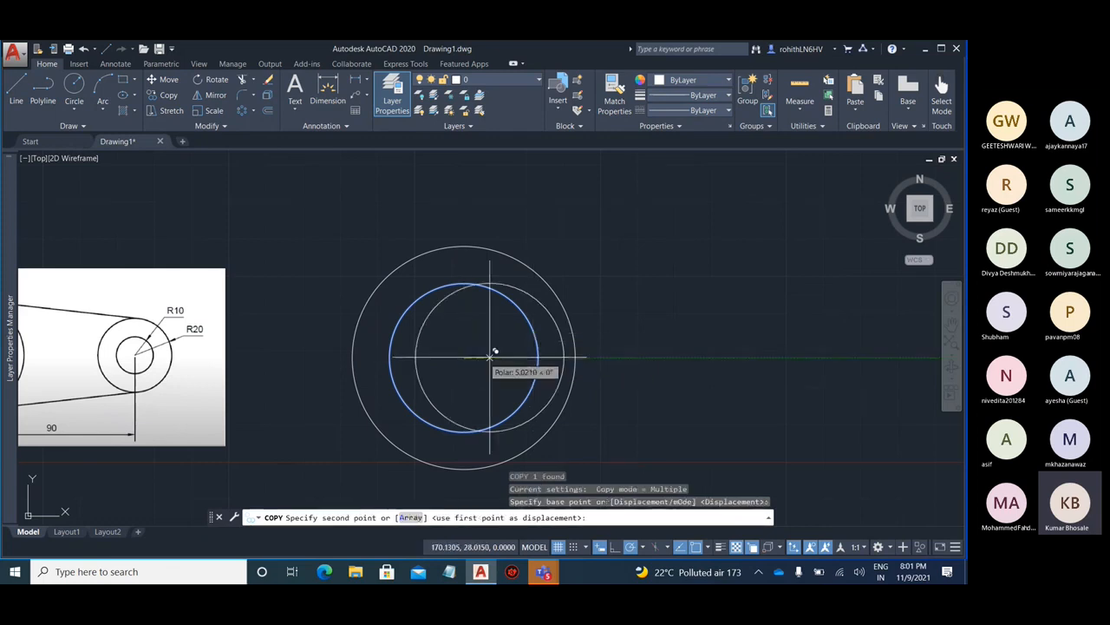
type("90")
key("Return")
key("Escape")
scroll(683, 408, "down", 3)
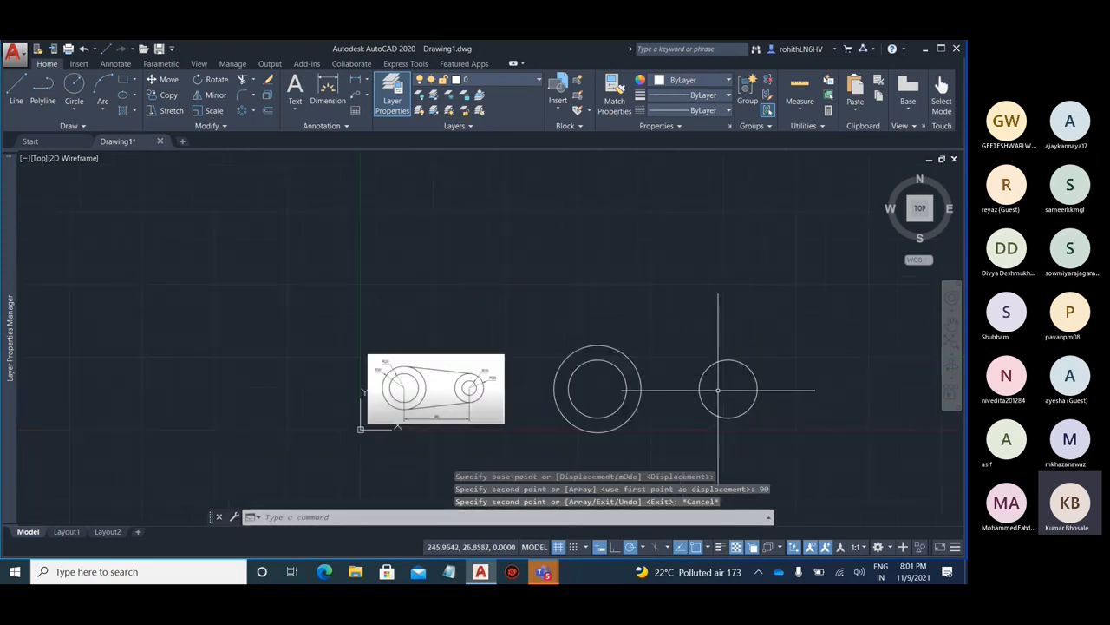
Measure the distance from the centre of the concentric circles to the centre of the copied circle
scroll(550, 401, "up", 4)
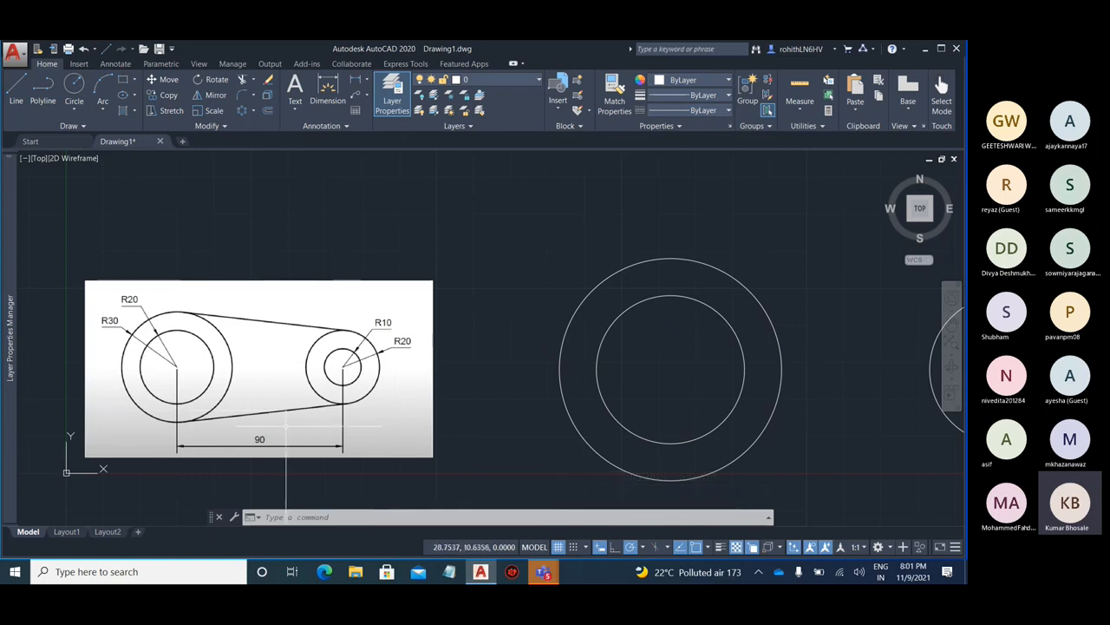
scroll(520, 396, "down", 3)
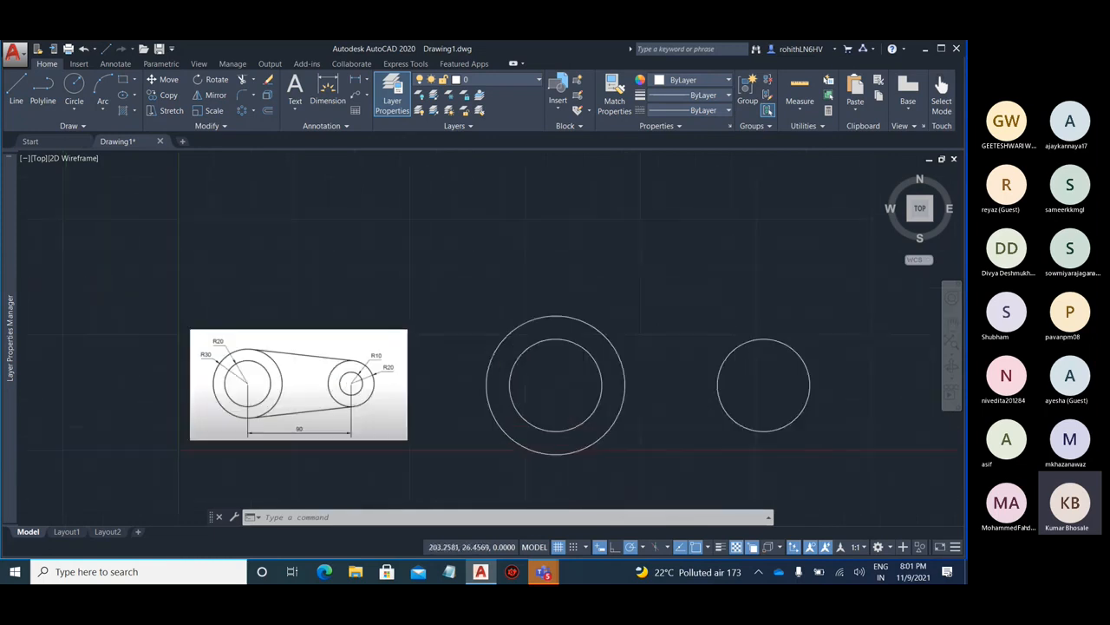
scroll(543, 384, "up", 3)
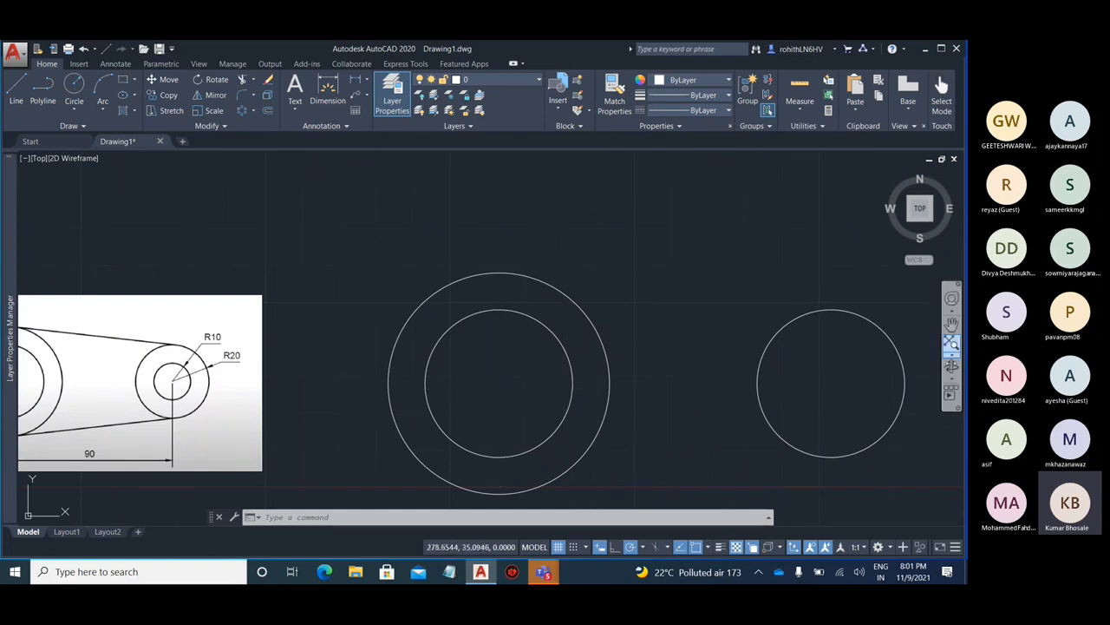
scroll(818, 375, "down", 2)
type("ist")
key("Return")
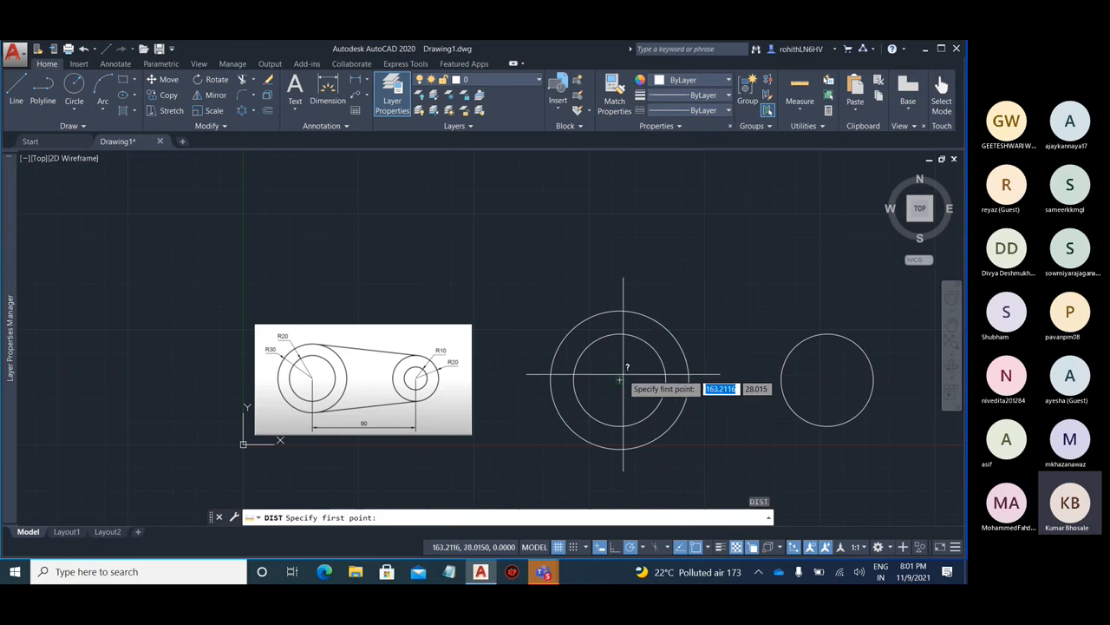
left_click(621, 378)
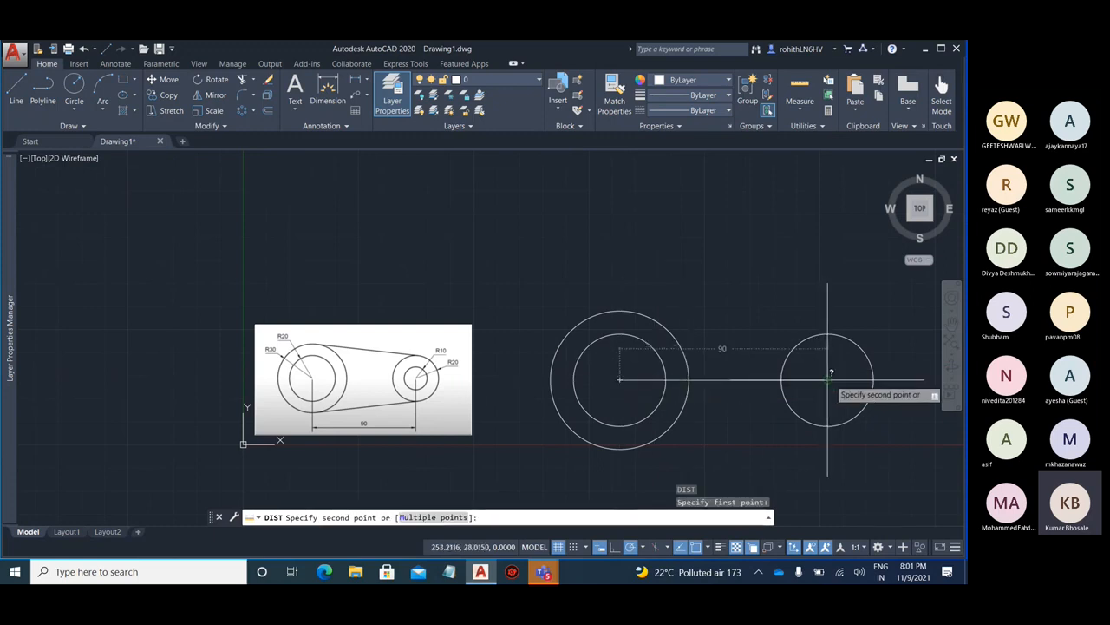
key("Escape")
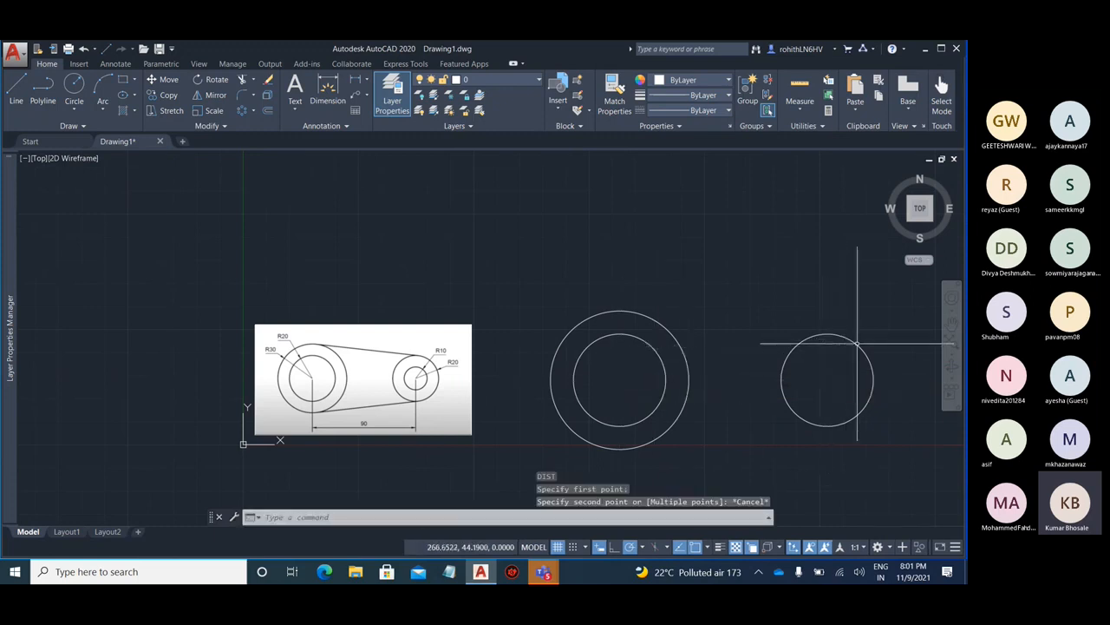
Delete the copied circle east of the two concentric circles
left_click(856, 343)
key("Delete")
scroll(738, 410, "up", 4)
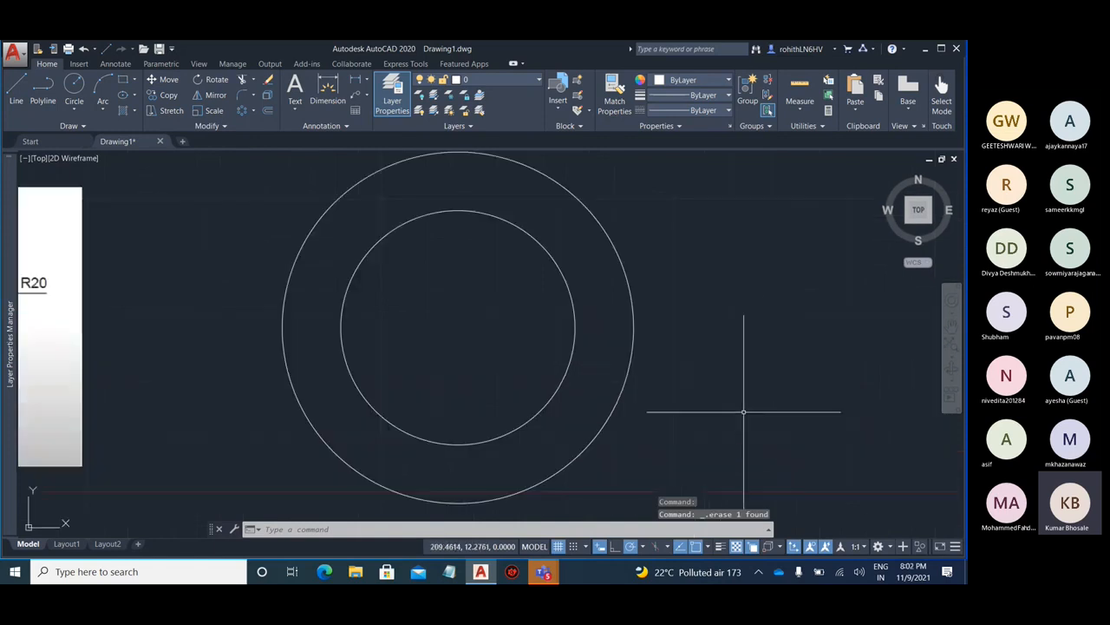
Draw a circle of radius 20 centred 90 units east of the concentric circles' centre, using object snap tracking
scroll(761, 393, "down", 4)
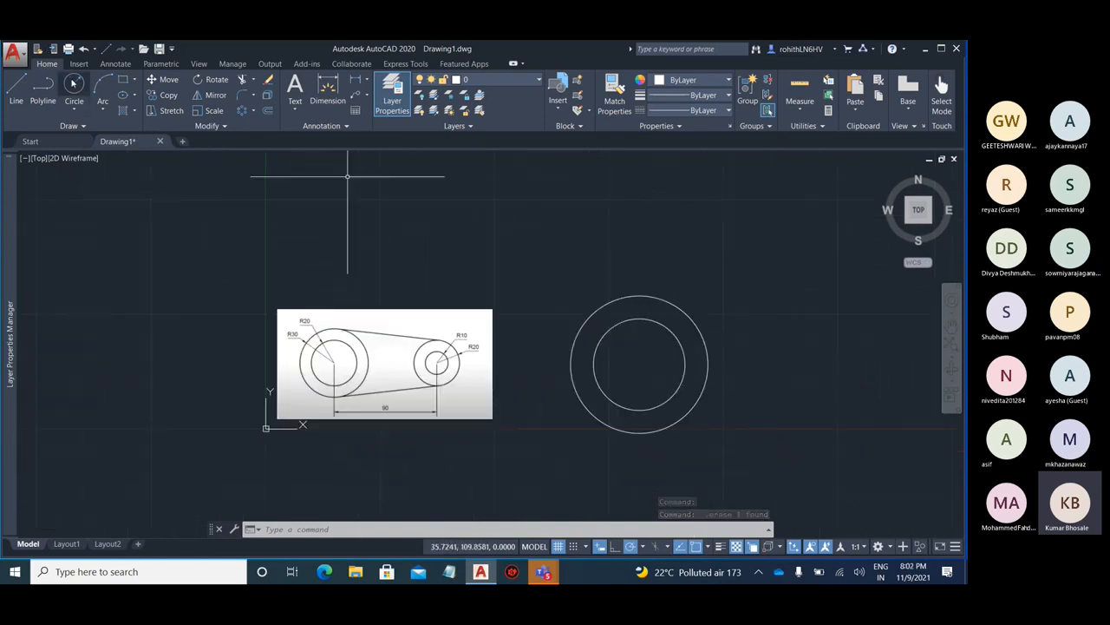
type("c")
key("Return")
scroll(759, 374, "up", 2)
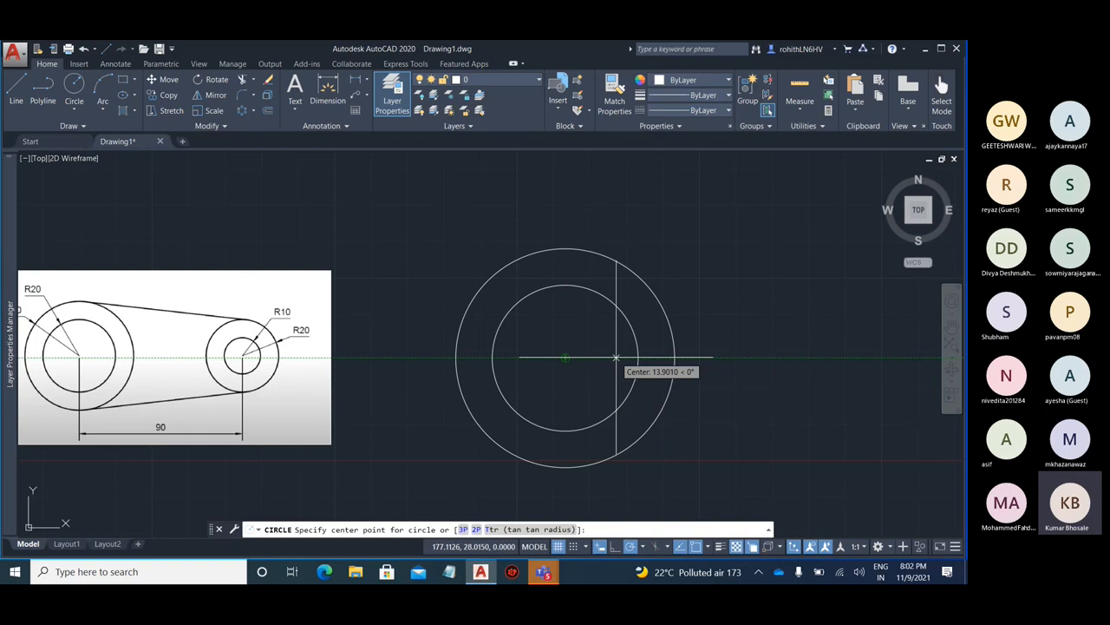
type("90")
key("Return")
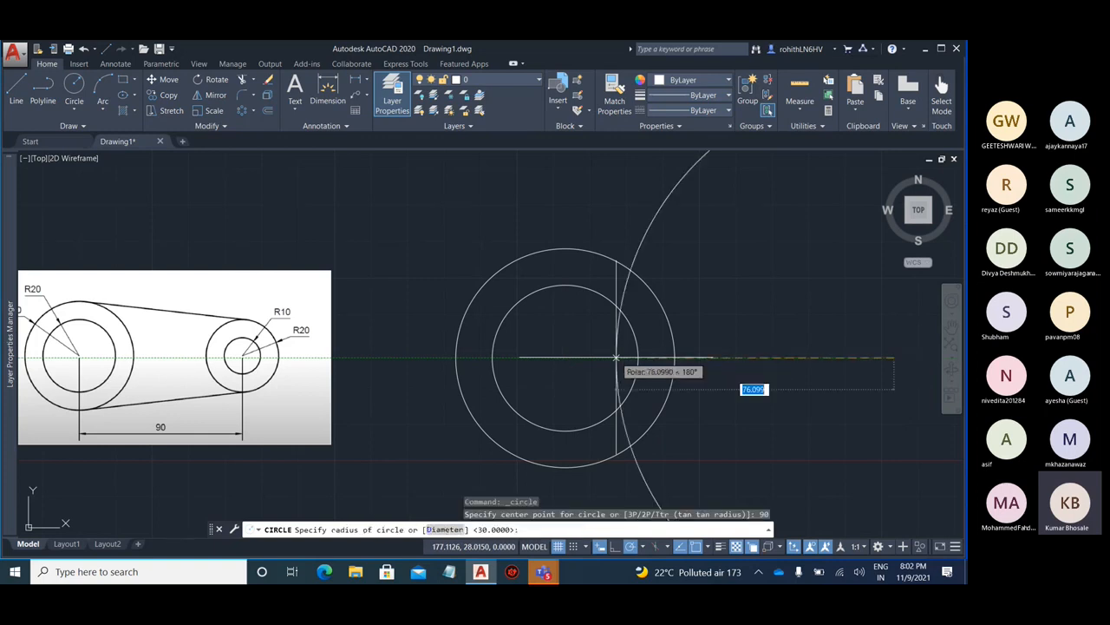
scroll(468, 373, "down", 2)
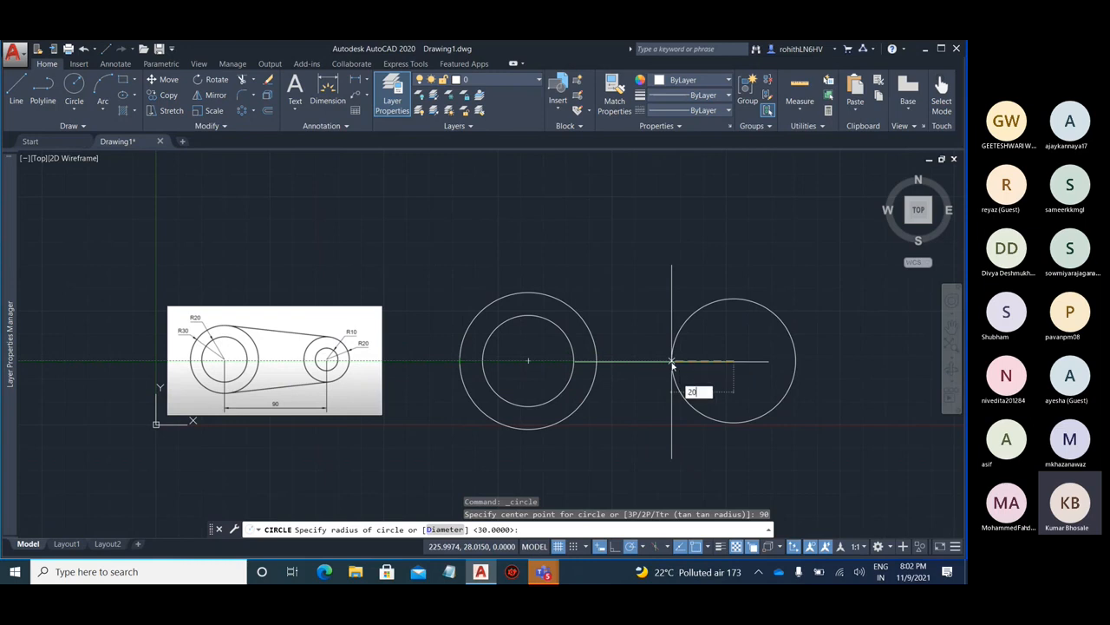
type("20")
key("Return")
Measure the centre-to-centre distance between the concentric circles and the new radius 20 circle
scroll(671, 361, "up", 2)
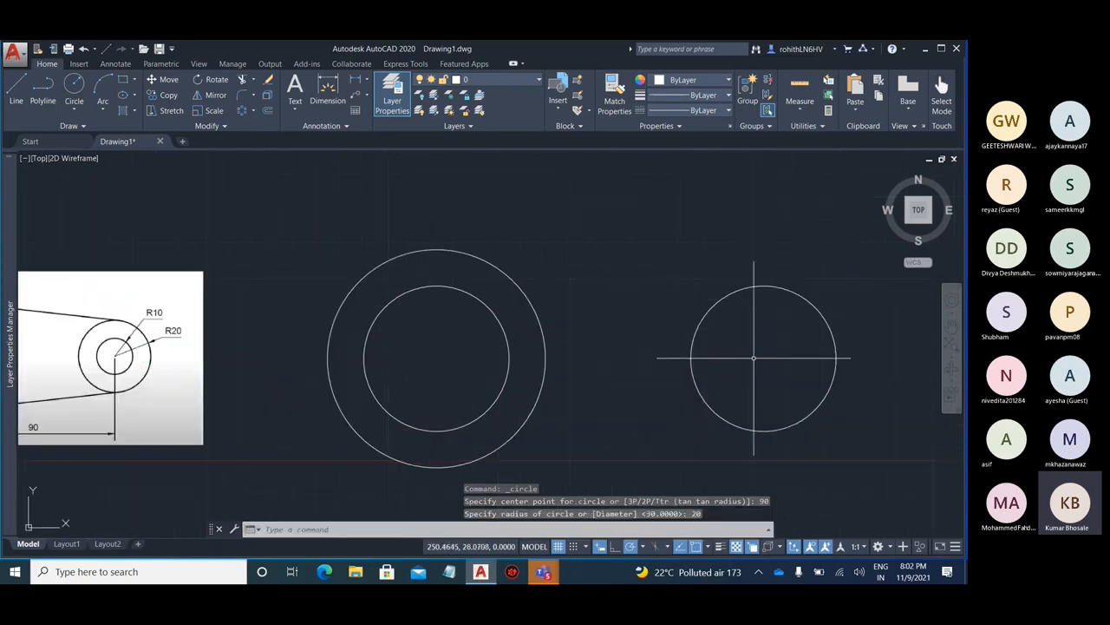
type("di")
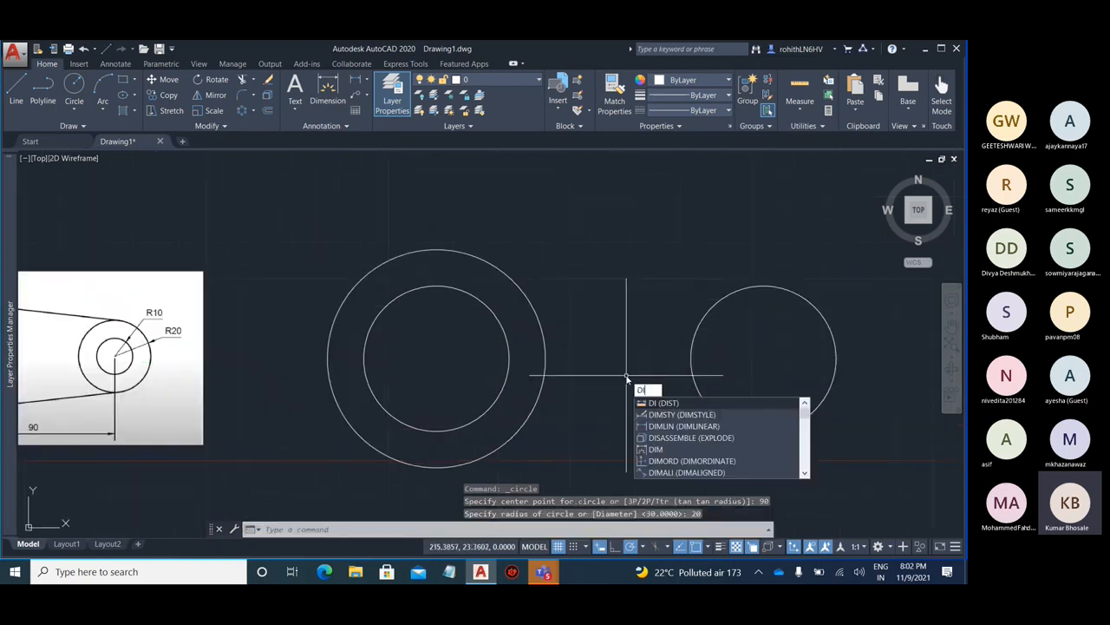
key("Return")
left_click(436, 358)
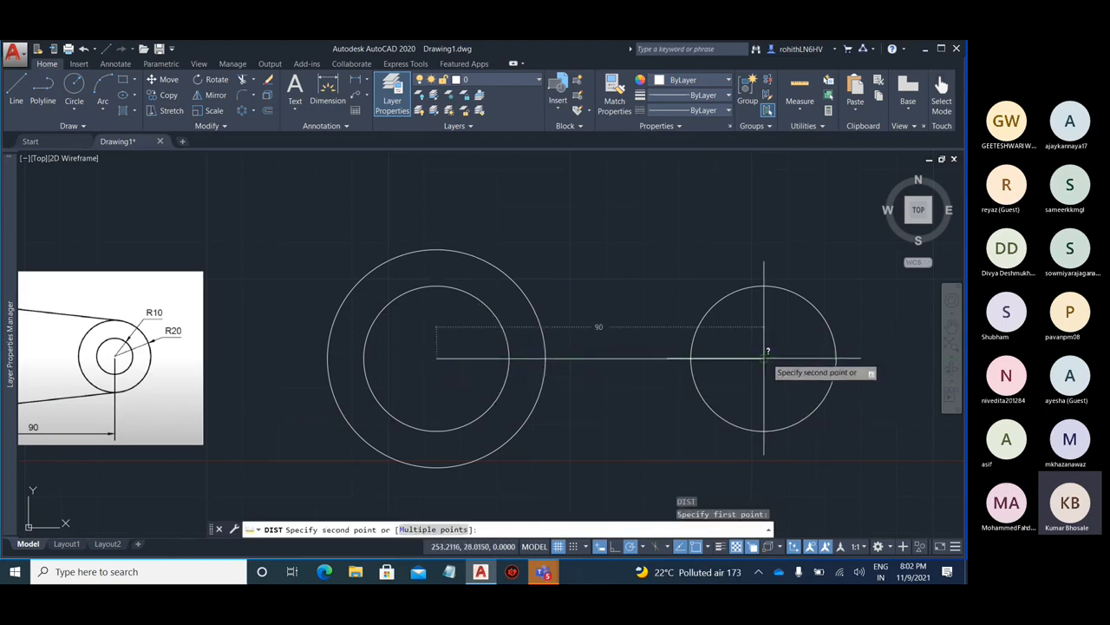
key("Escape")
Delete the radius 20 circle on the east side and draw a 90-unit horizontal line east from the concentric circles' centre
left_click(819, 308)
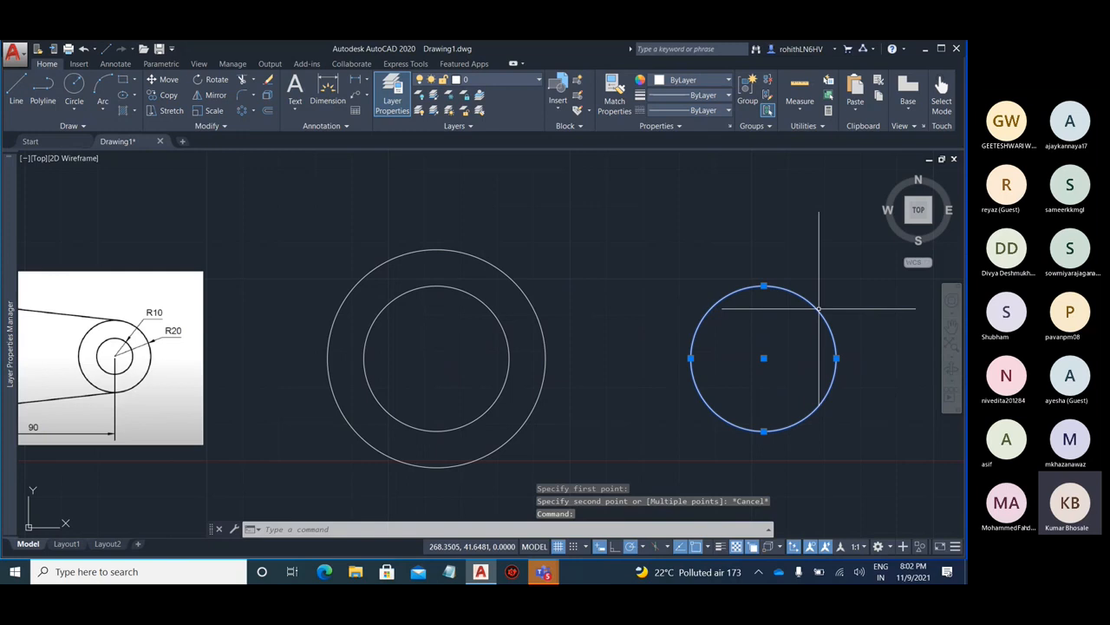
key("Delete")
type("l")
key("Return")
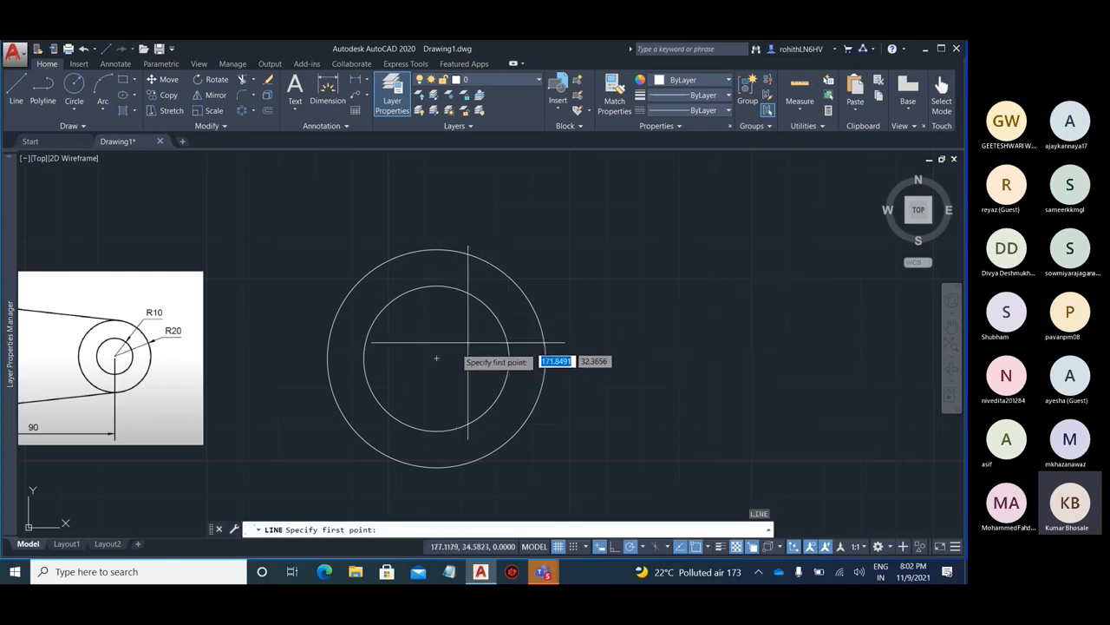
left_click(436, 355)
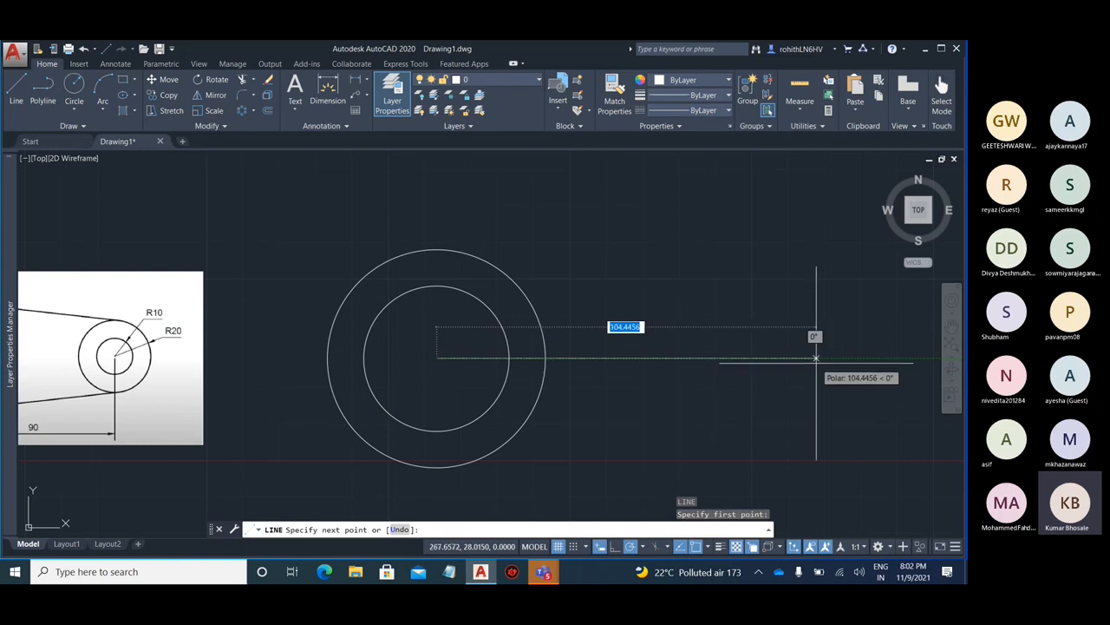
type("90")
key("Return")
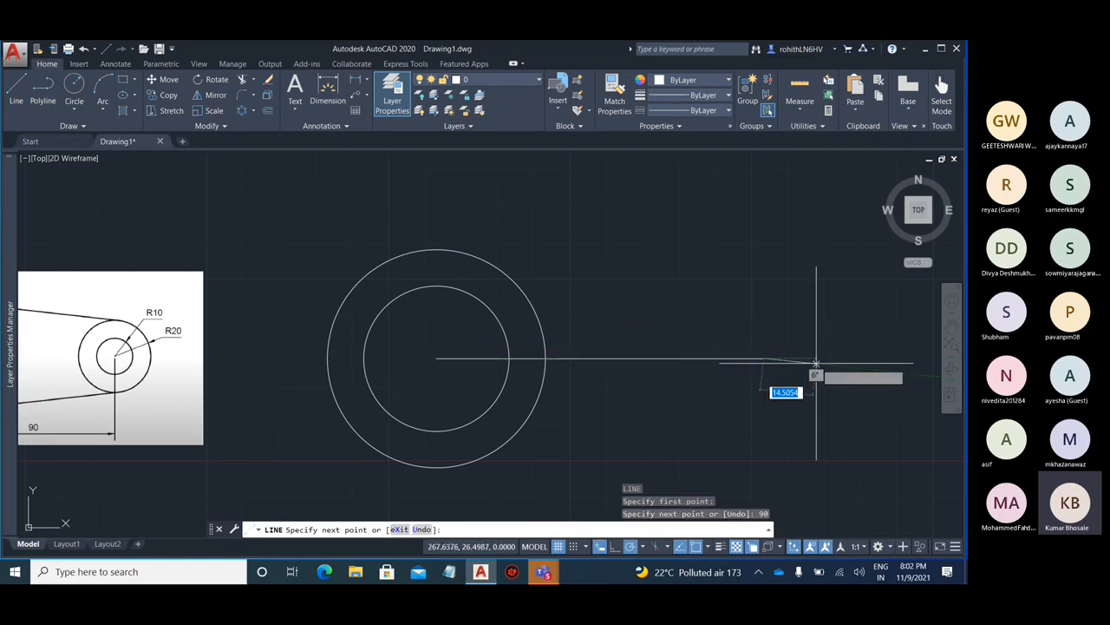
key("Escape")
key("Escape")
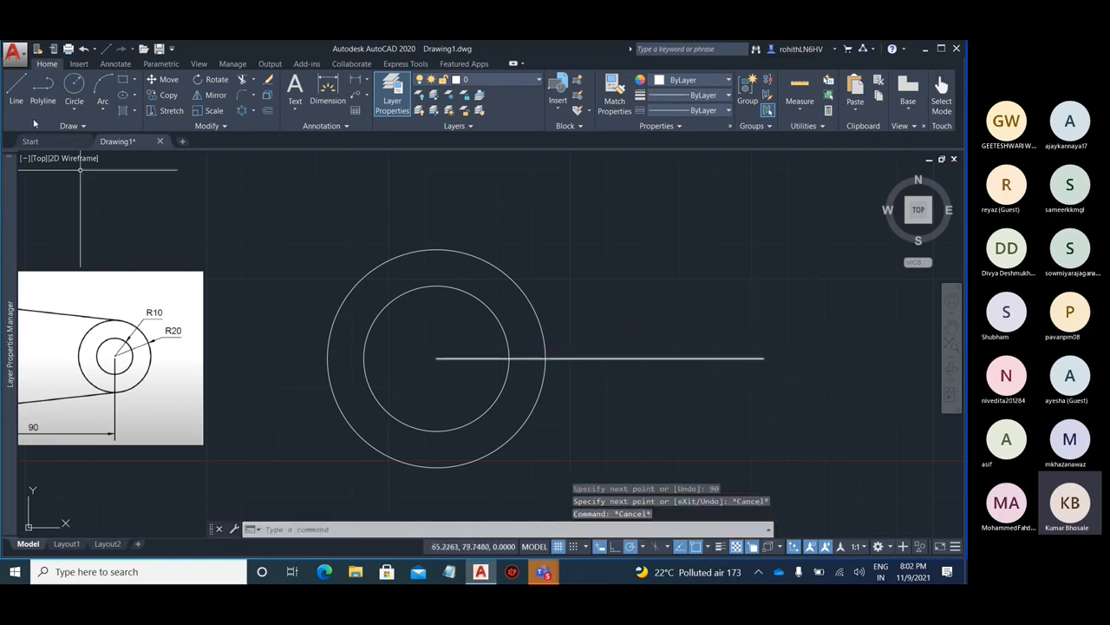
Draw a circle of radius 20 centred on the east end of the line, and delete the line
left_click(73, 86)
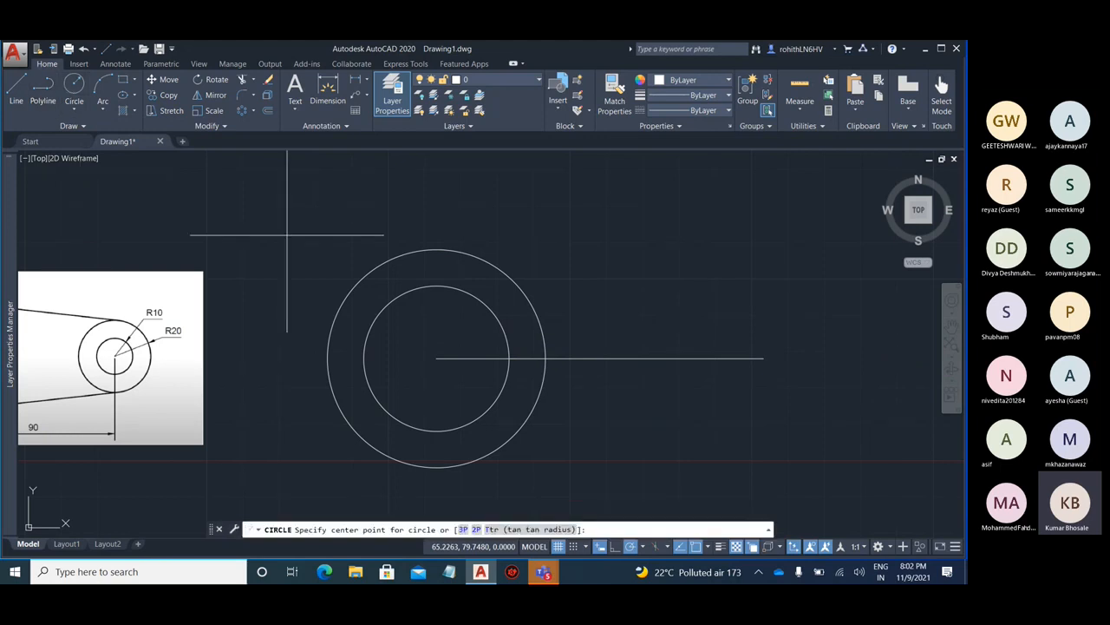
left_click(763, 358)
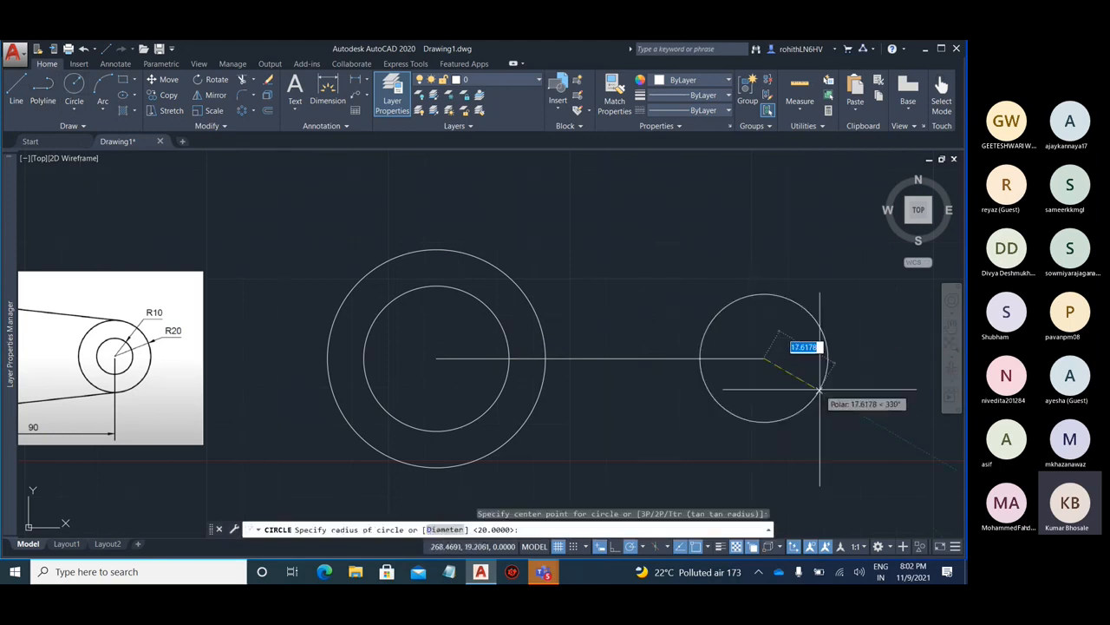
type("20")
key("Return")
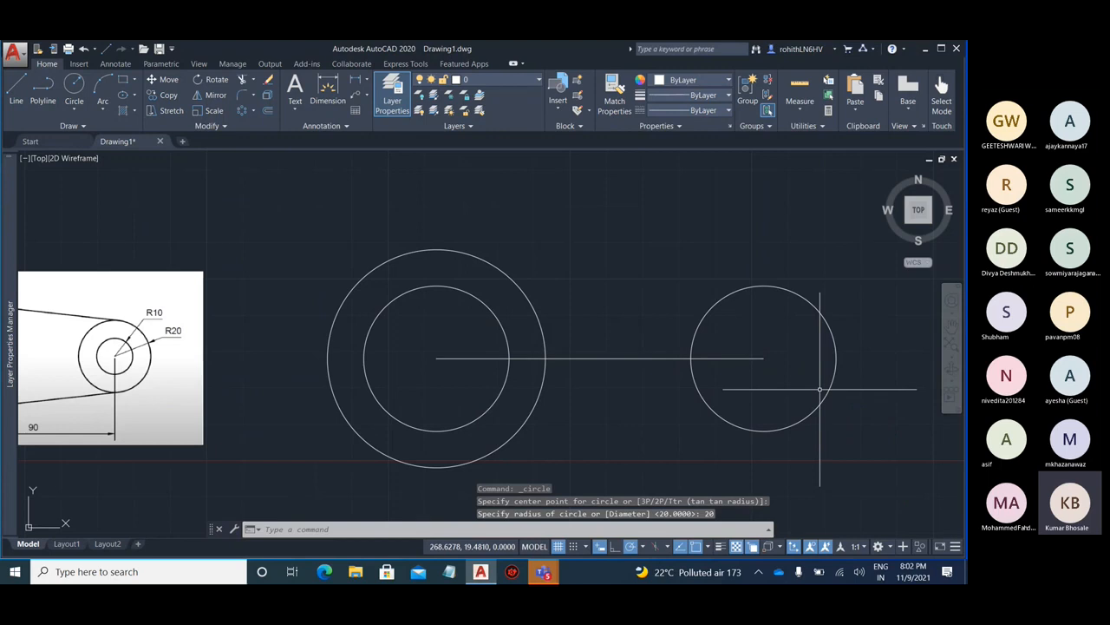
left_click(618, 358)
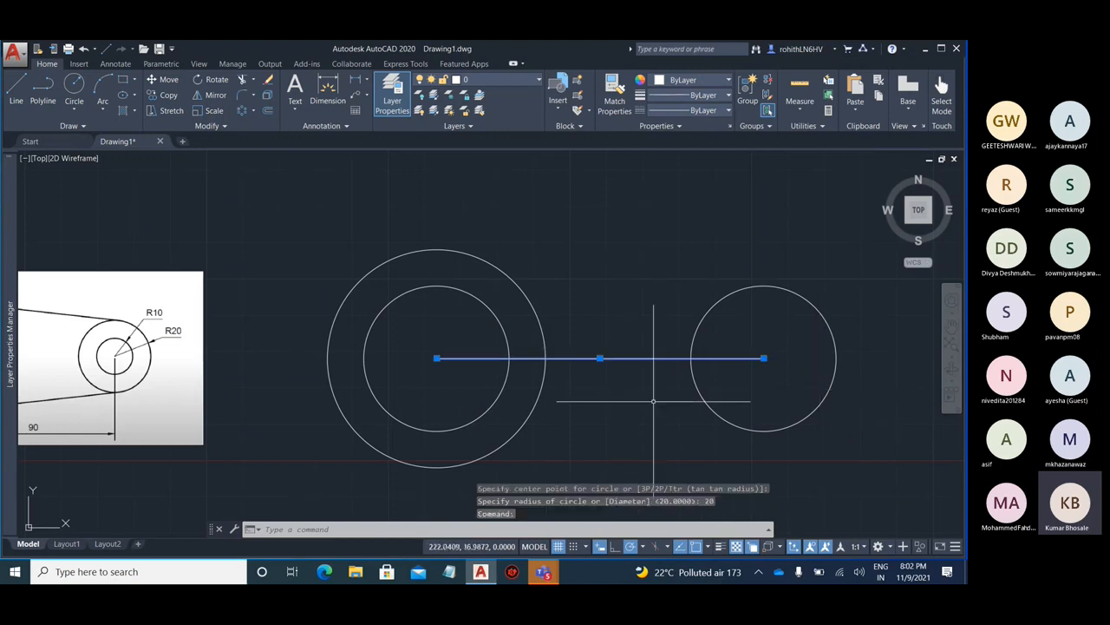
key("Delete")
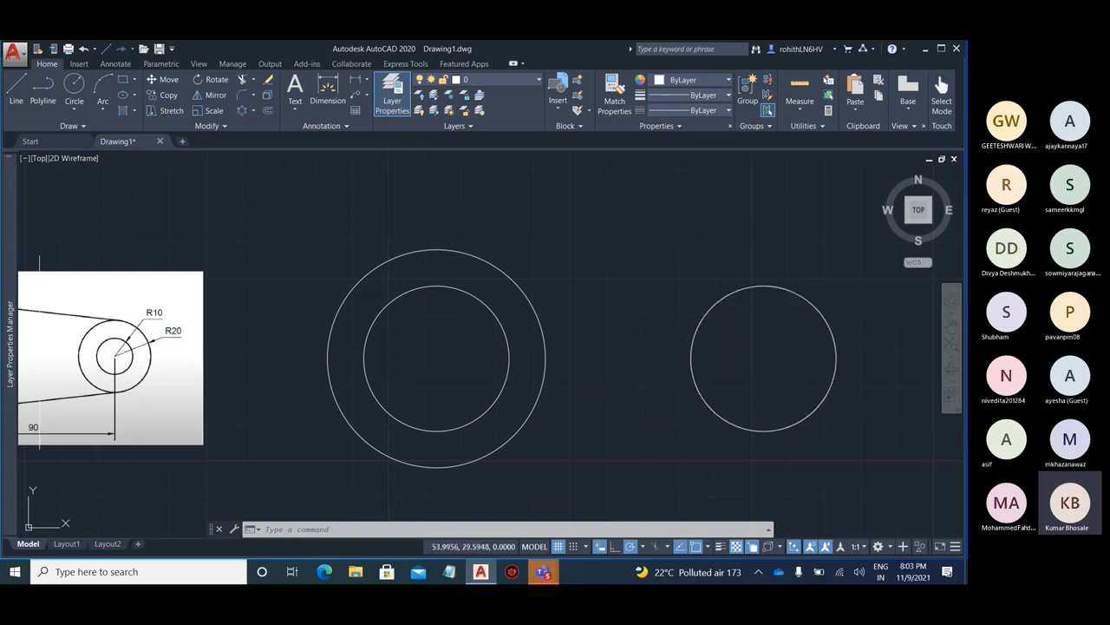
Draw a circle of radius 10 concentric with the radius 20 circle on the east side
scroll(52, 356, "up", 4)
scroll(495, 322, "down", 2)
scroll(737, 334, "down", 3)
type("c")
key("Return")
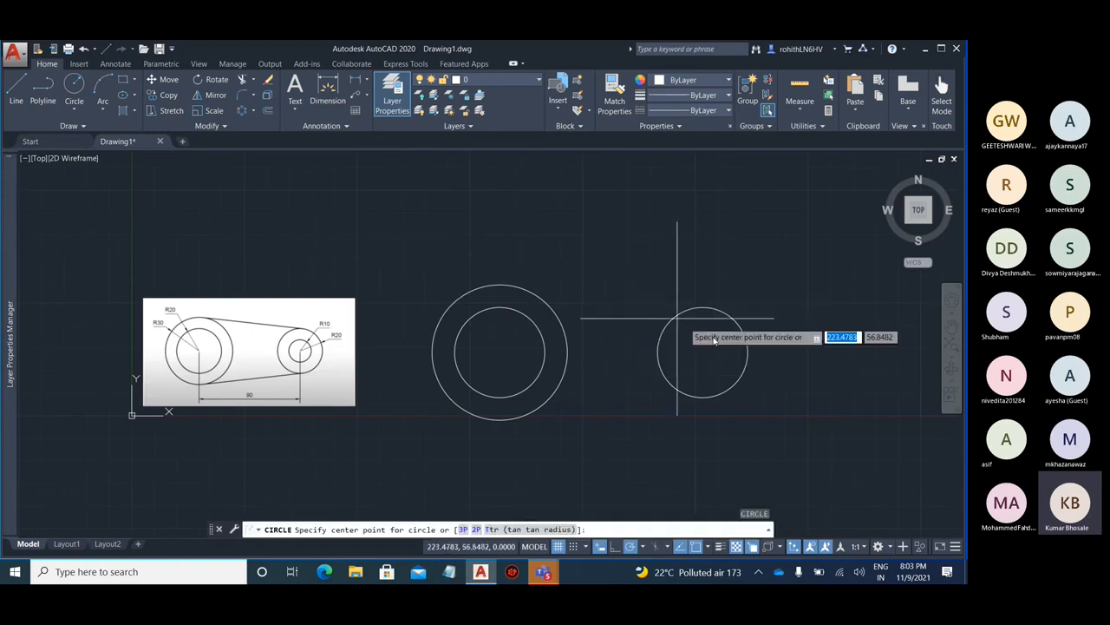
left_click(703, 351)
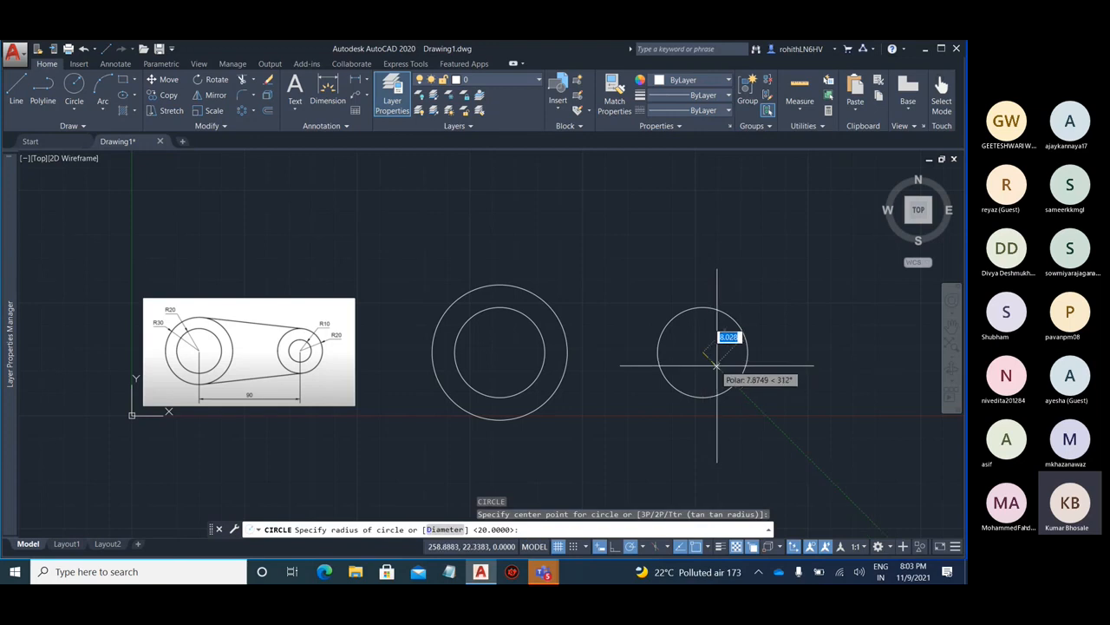
type("10")
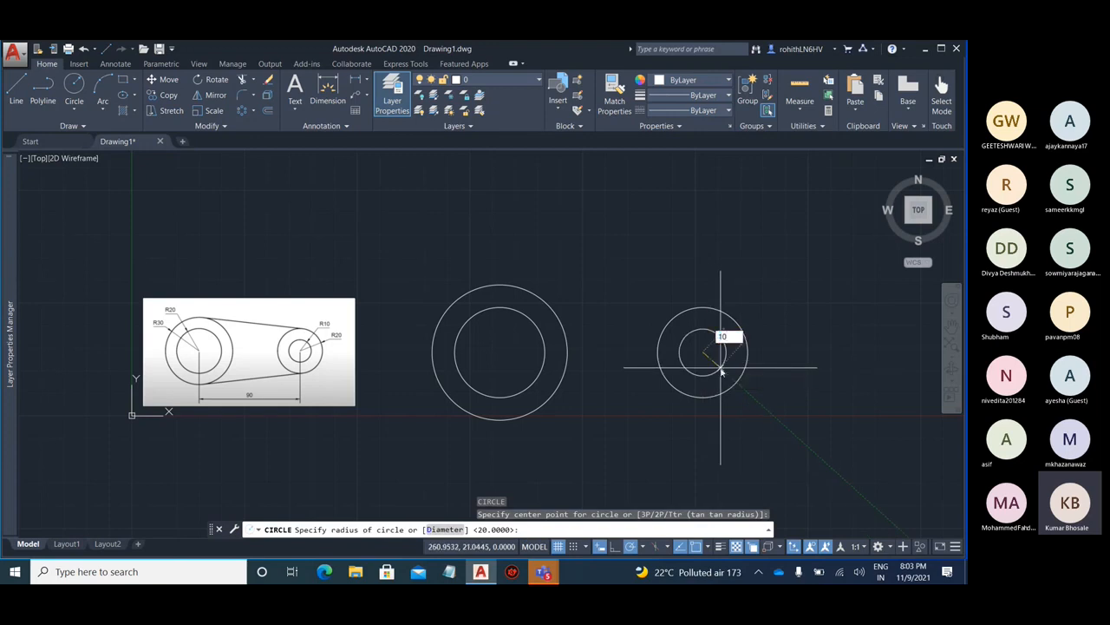
key("Return")
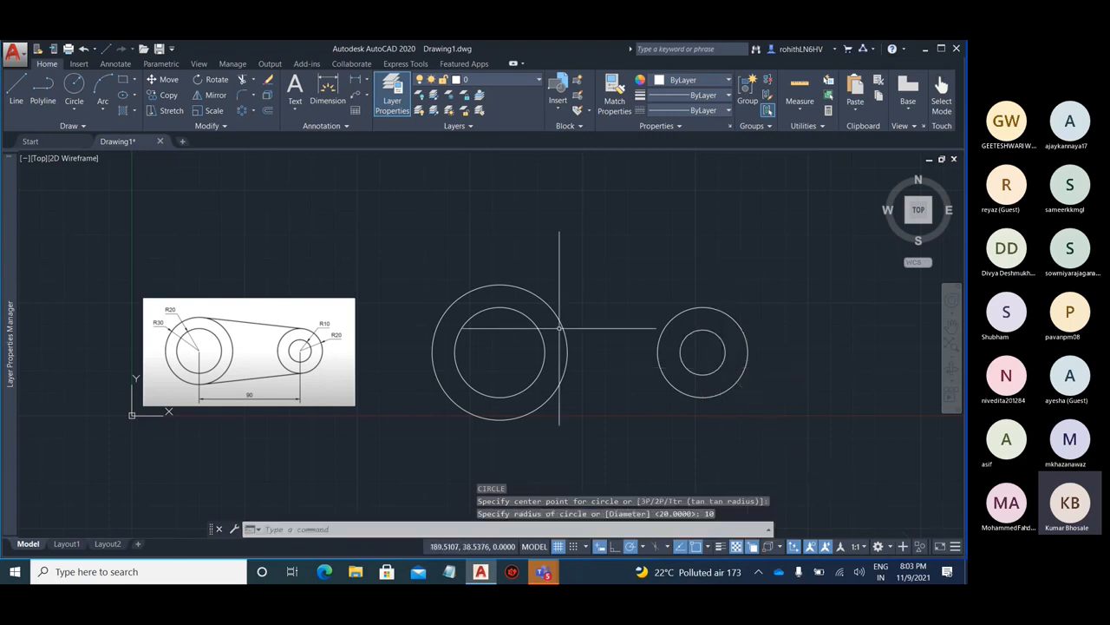
Examine in the reference image where the sloping connecting lines meet the two outer circles, and compare with the drawn circles
scroll(134, 357, "up", 2)
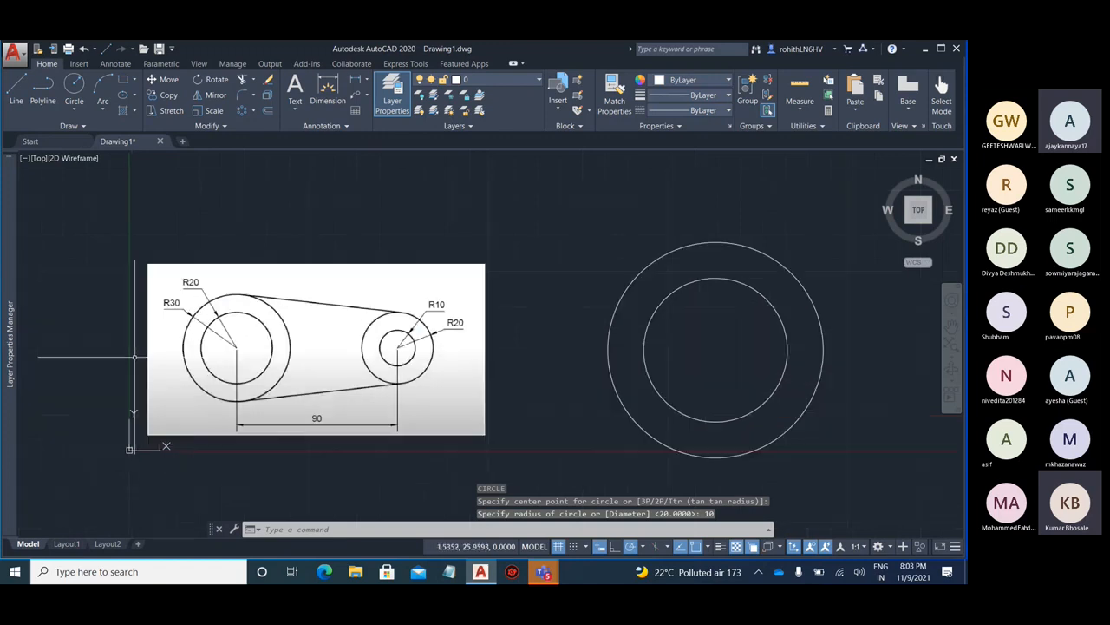
scroll(135, 356, "down", 2)
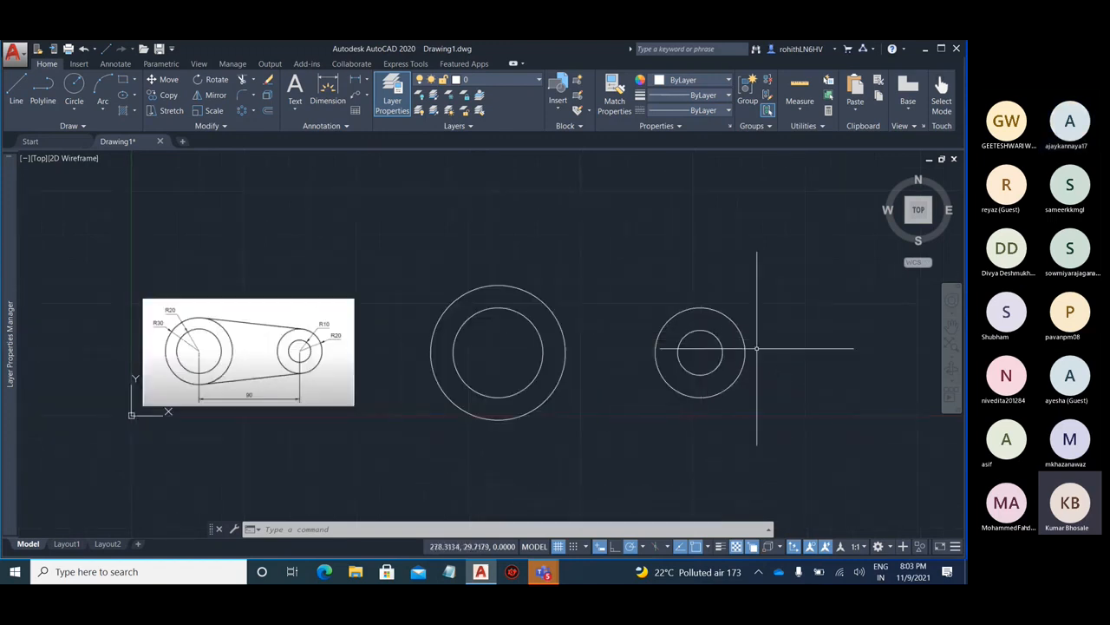
scroll(752, 342, "up", 3)
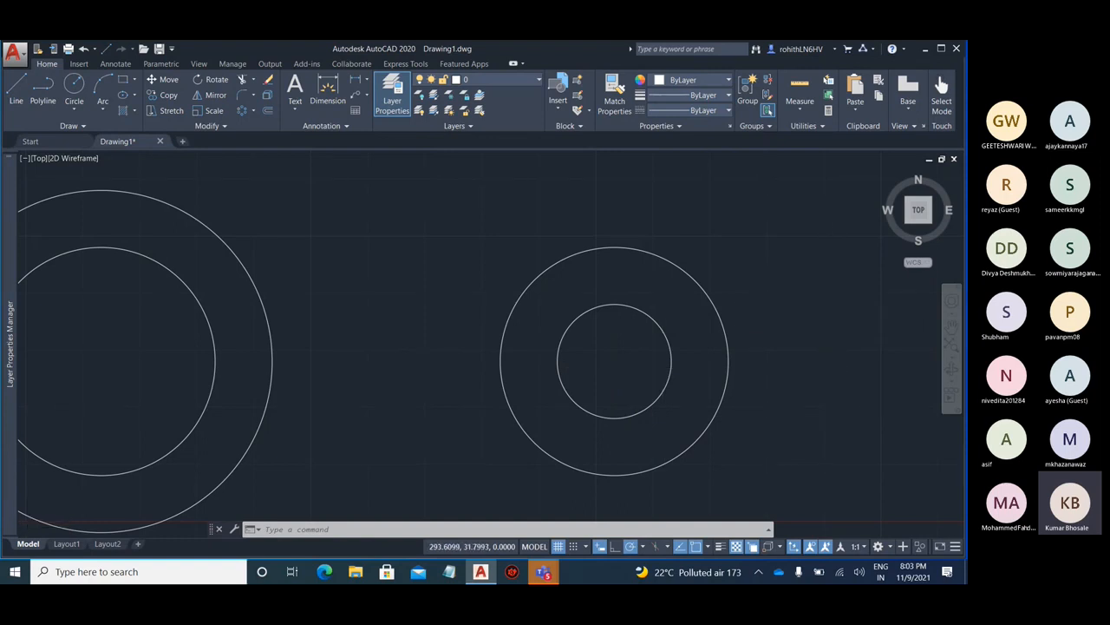
scroll(845, 339, "down", 4)
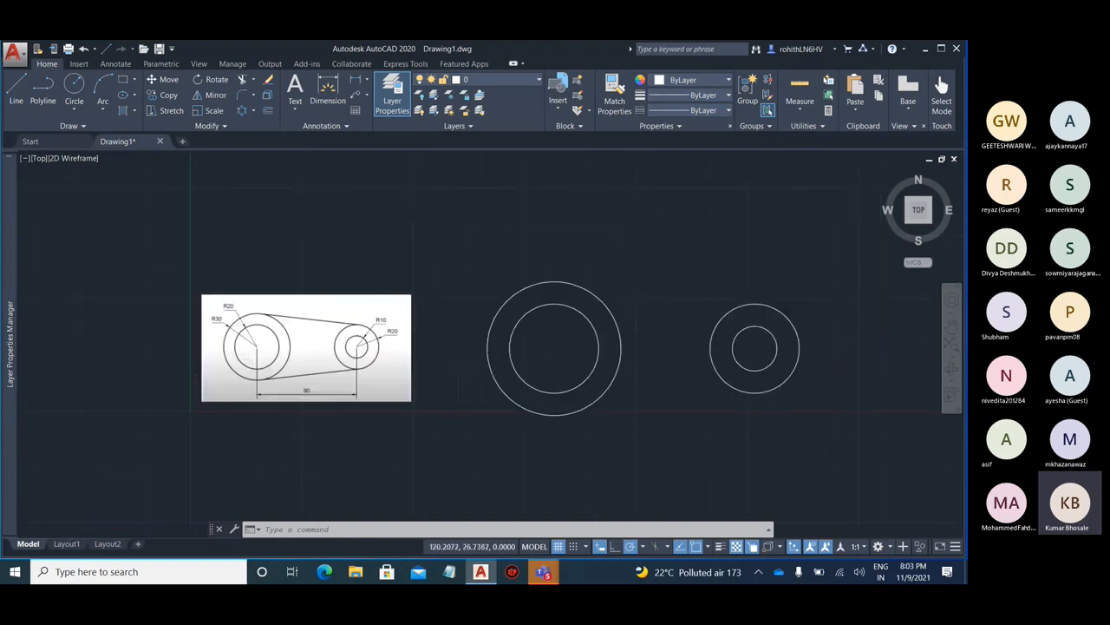
scroll(459, 350, "up", 2)
scroll(543, 333, "down", 2)
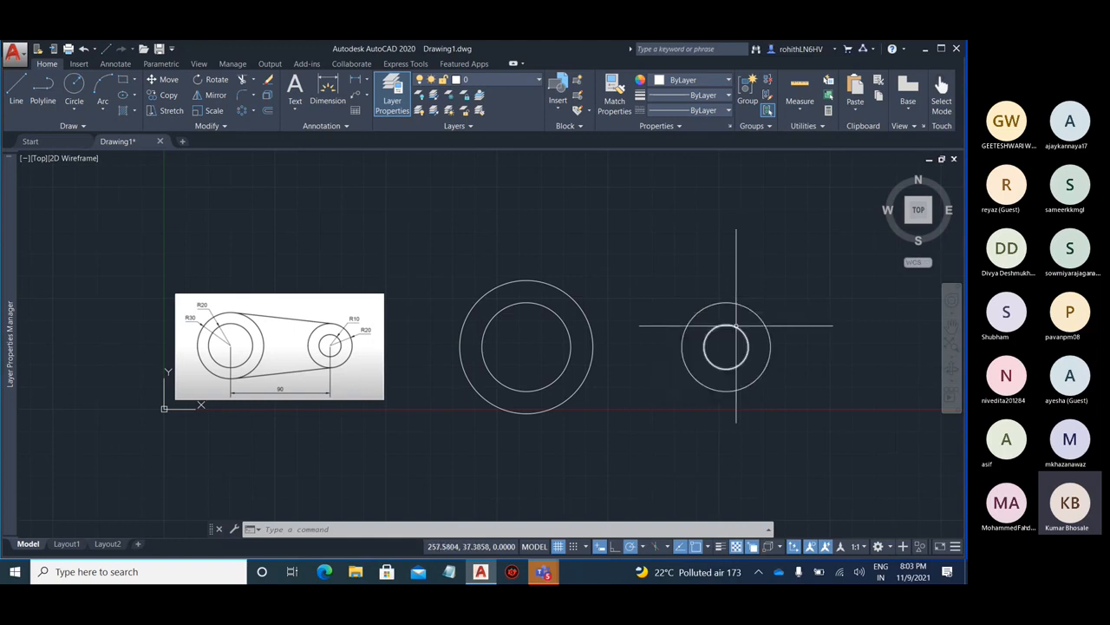
scroll(258, 346, "up", 2)
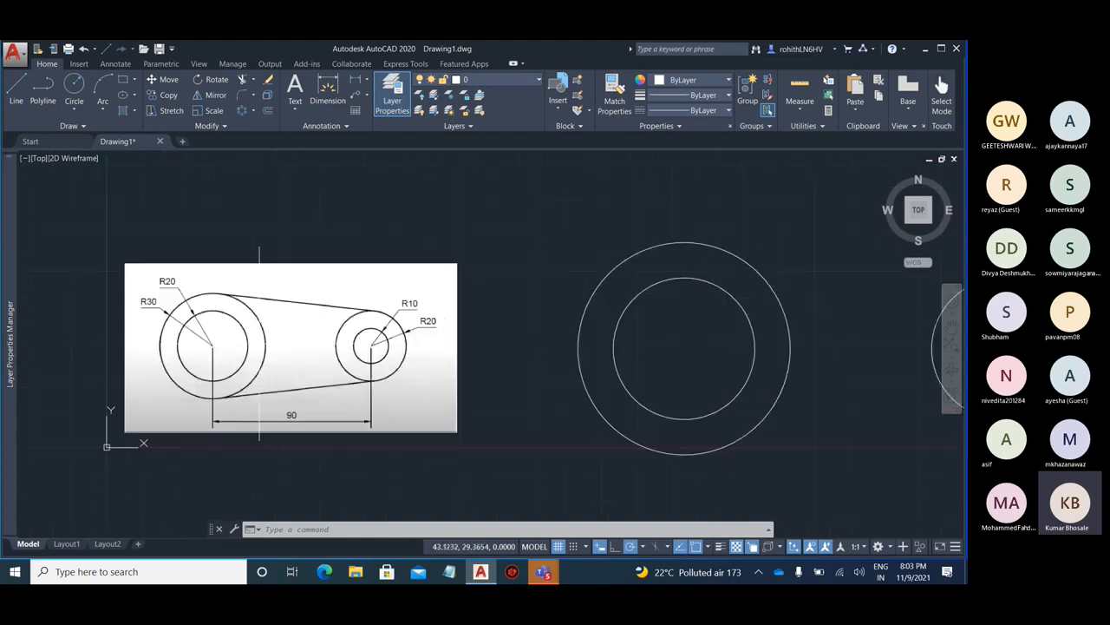
scroll(259, 344, "up", 2)
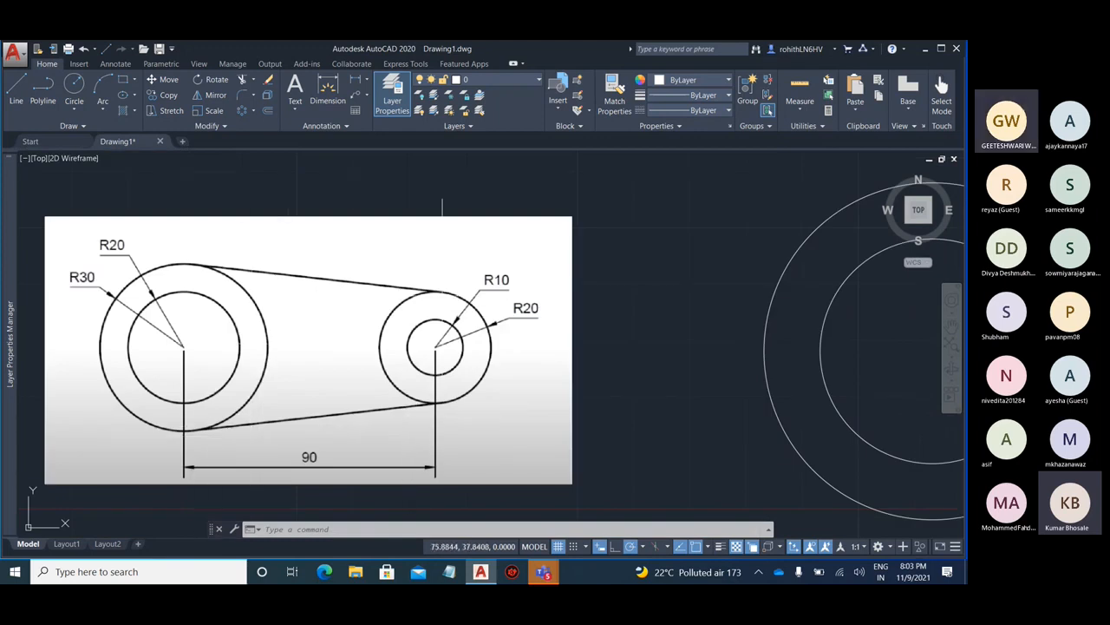
scroll(168, 309, "down", 4)
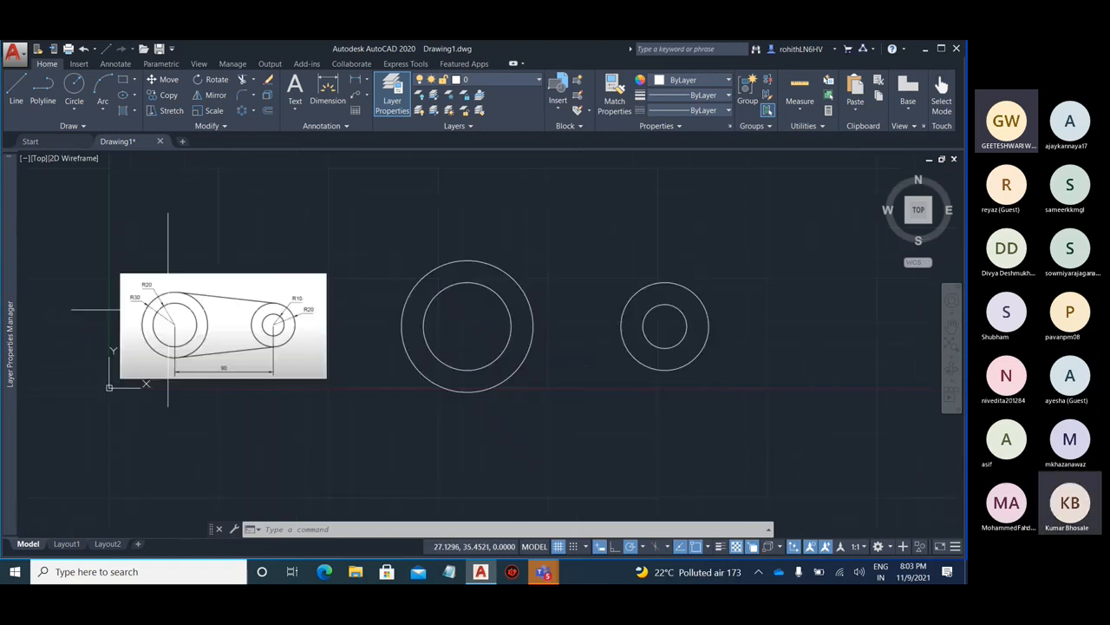
scroll(161, 299, "up", 5)
scroll(196, 278, "up", 2)
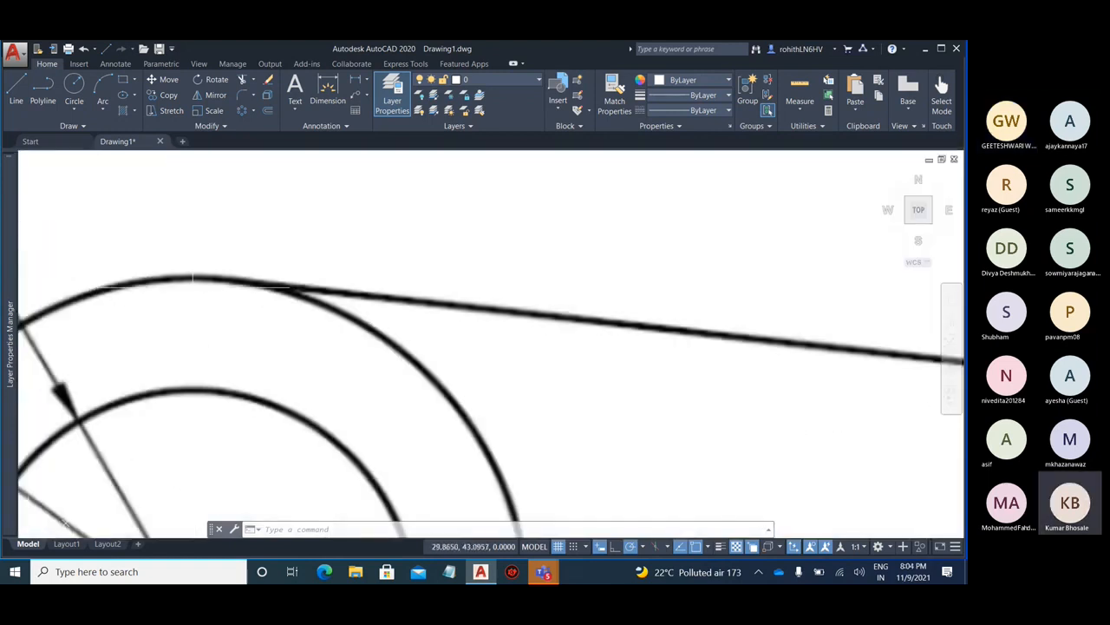
scroll(176, 279, "down", 3)
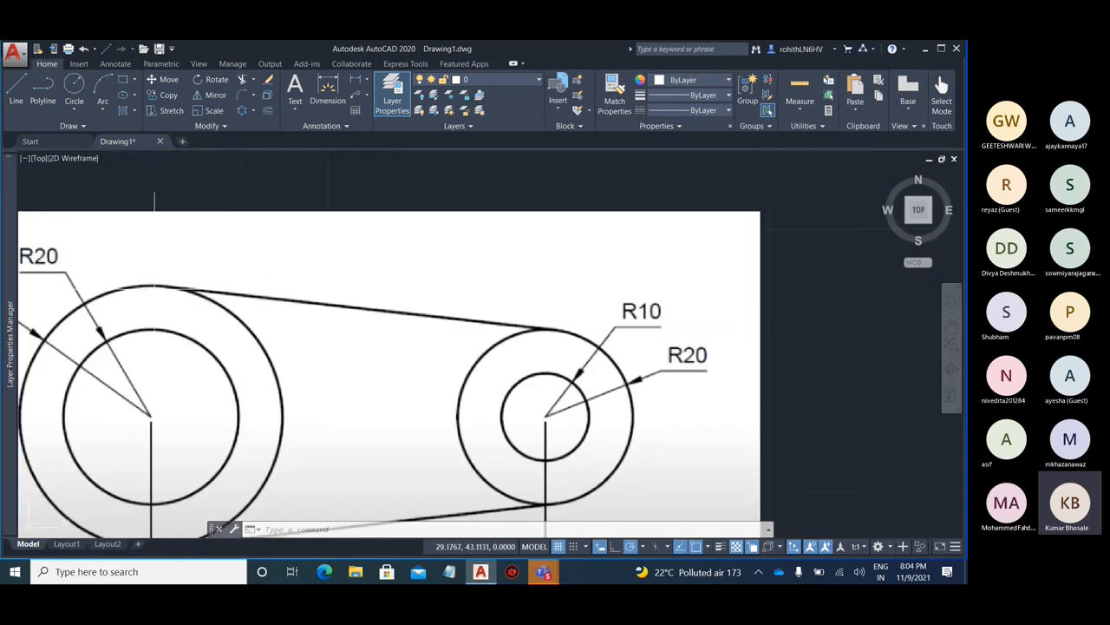
scroll(582, 329, "up", 3)
scroll(466, 329, "up", 3)
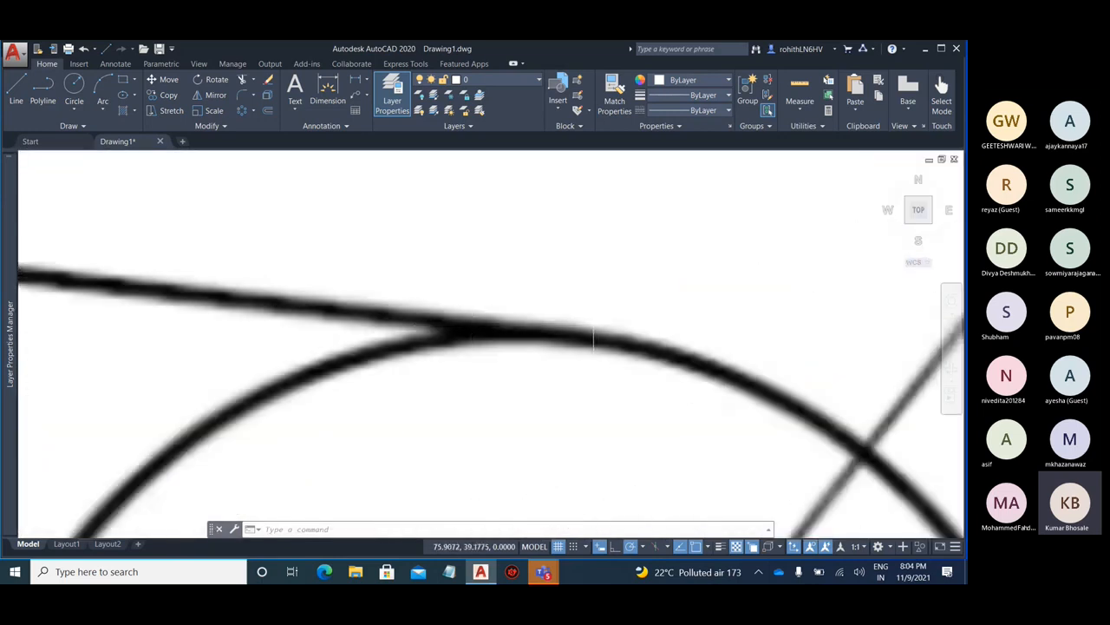
scroll(286, 304, "down", 6)
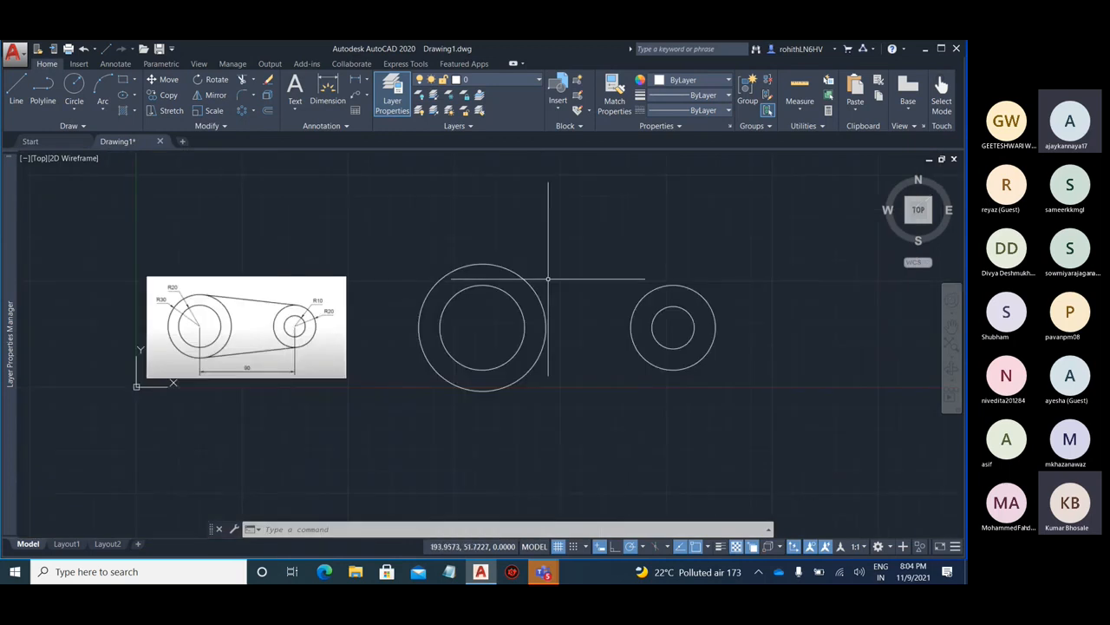
Try a line joining the tops of the radius 30 circle and the eastern radius 20 circle, then delete it
key("Escape")
scroll(603, 270, "up", 2)
middle_click_drag(603, 275, 509, 277)
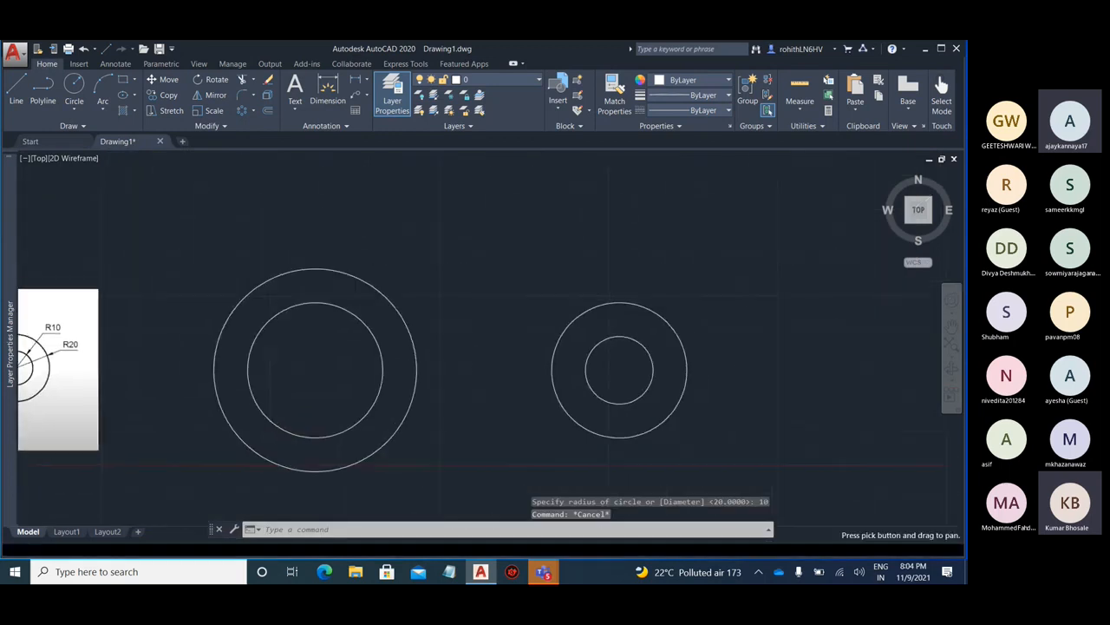
left_click(15, 91)
left_click(315, 262)
left_click(619, 295)
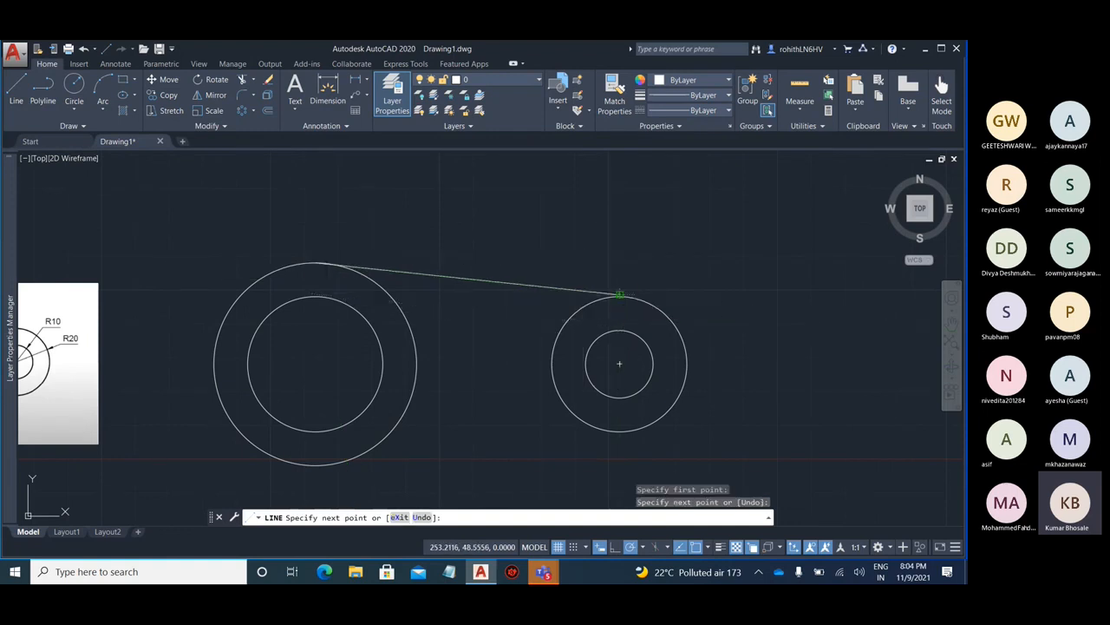
key("Escape")
left_click(558, 287)
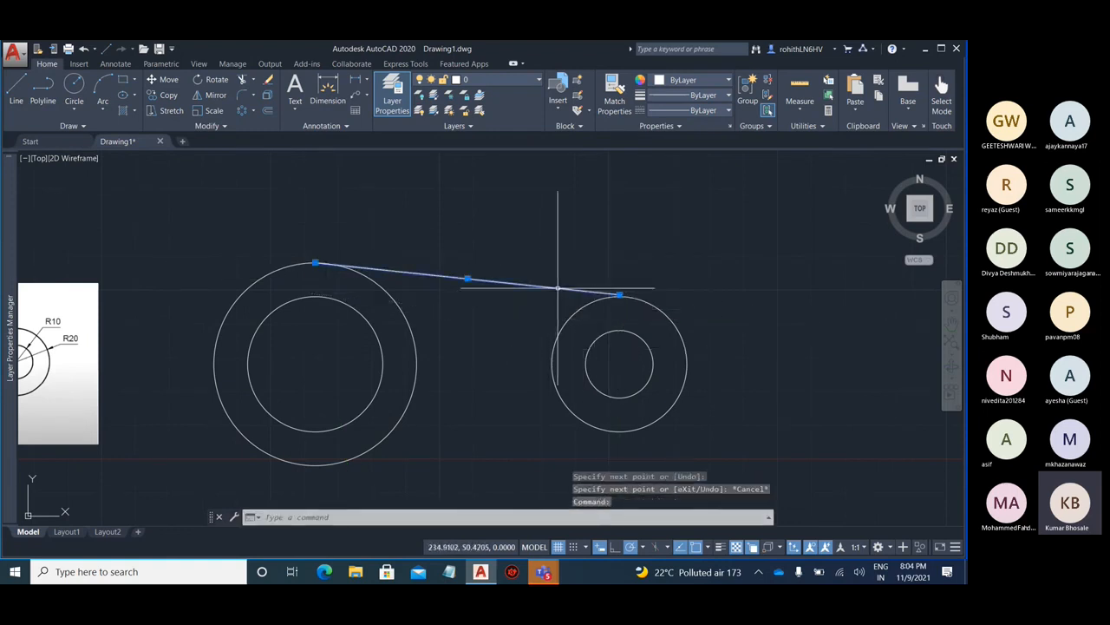
key("Delete")
Draw the upper connecting line from the top quadrant of the radius 30 circle to that of the eastern radius 20 circle
left_click(15, 91)
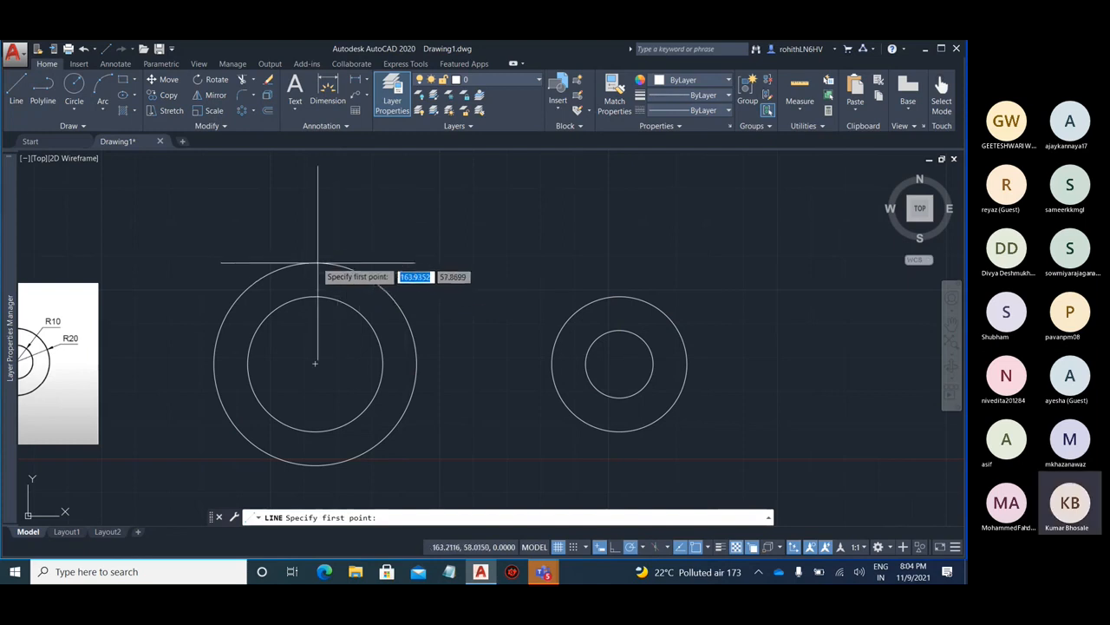
left_click(316, 262)
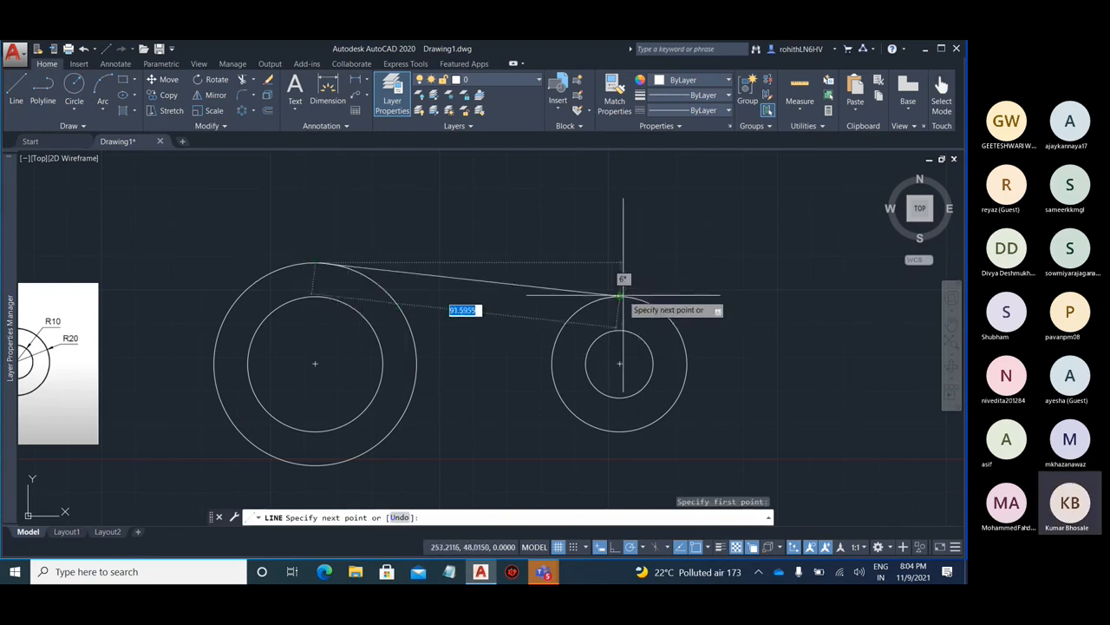
left_click(620, 295)
key("Escape")
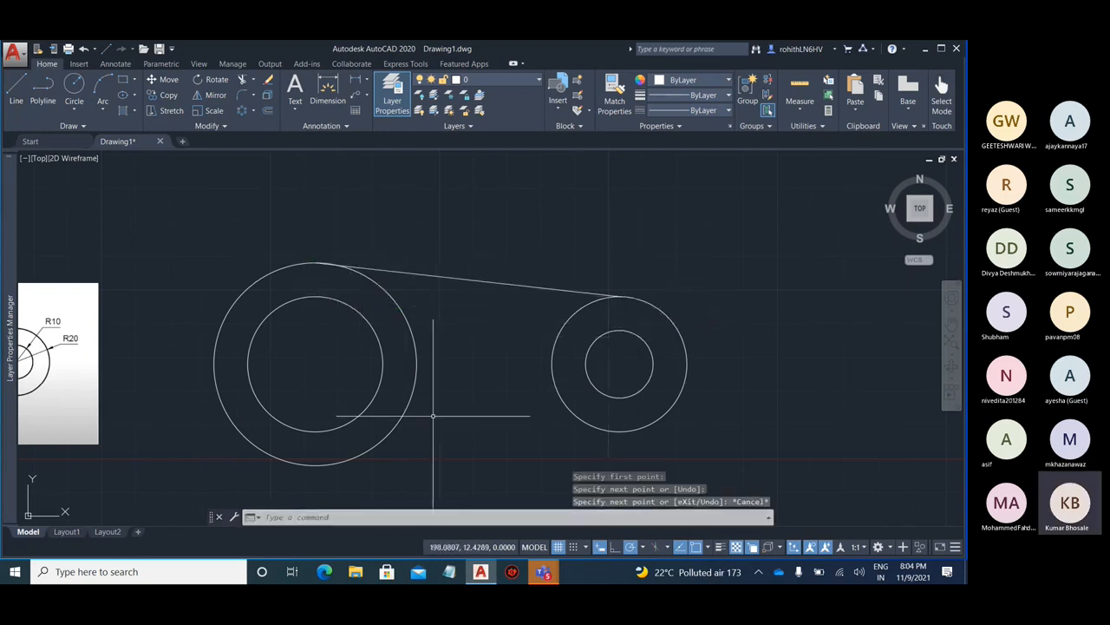
Draw the lower connecting line from the bottom quadrant of the radius 30 circle to that of the eastern radius 20 circle
middle_click_drag(433, 416, 492, 354)
key("space")
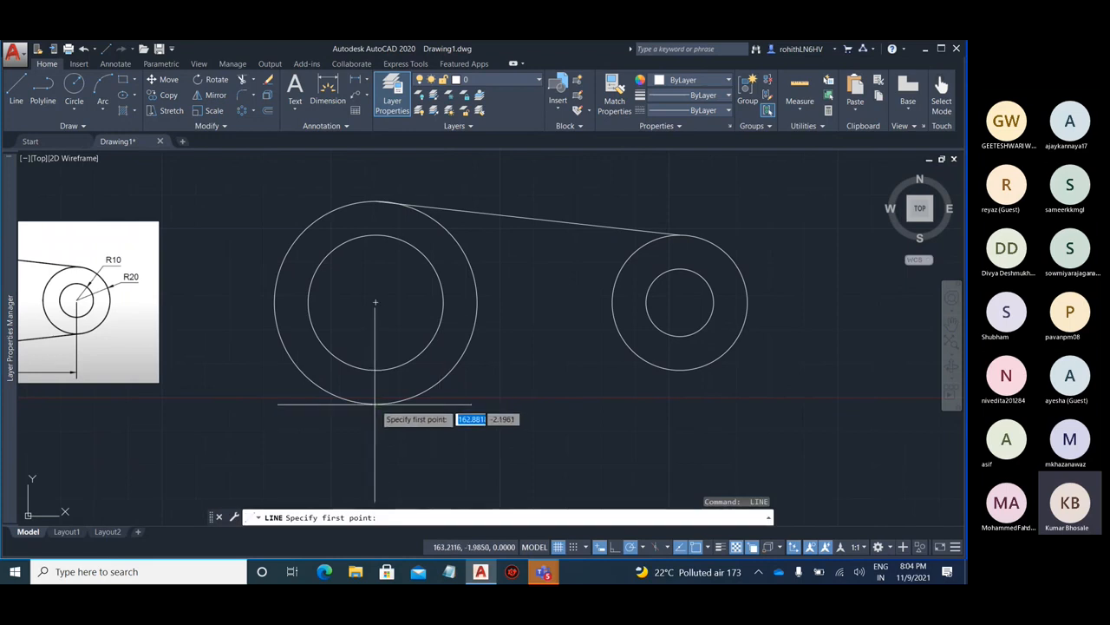
left_click(375, 404)
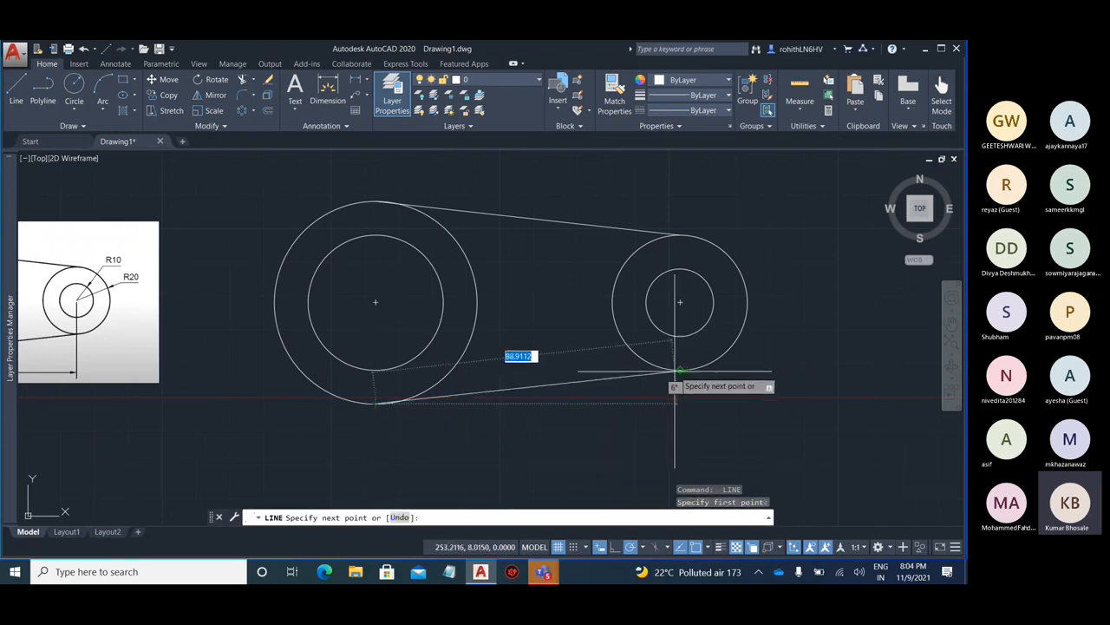
left_click(679, 371)
key("Escape")
key("Escape")
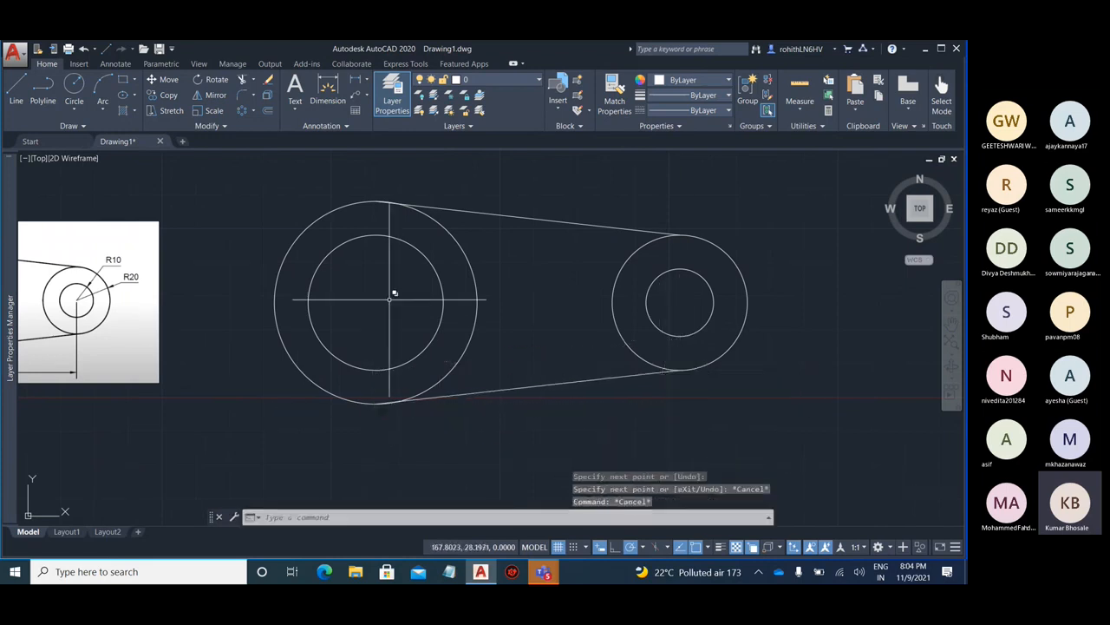
Compare where the connecting lines meet the outer circles in the drawing and in the reference image
scroll(373, 205, "up", 8)
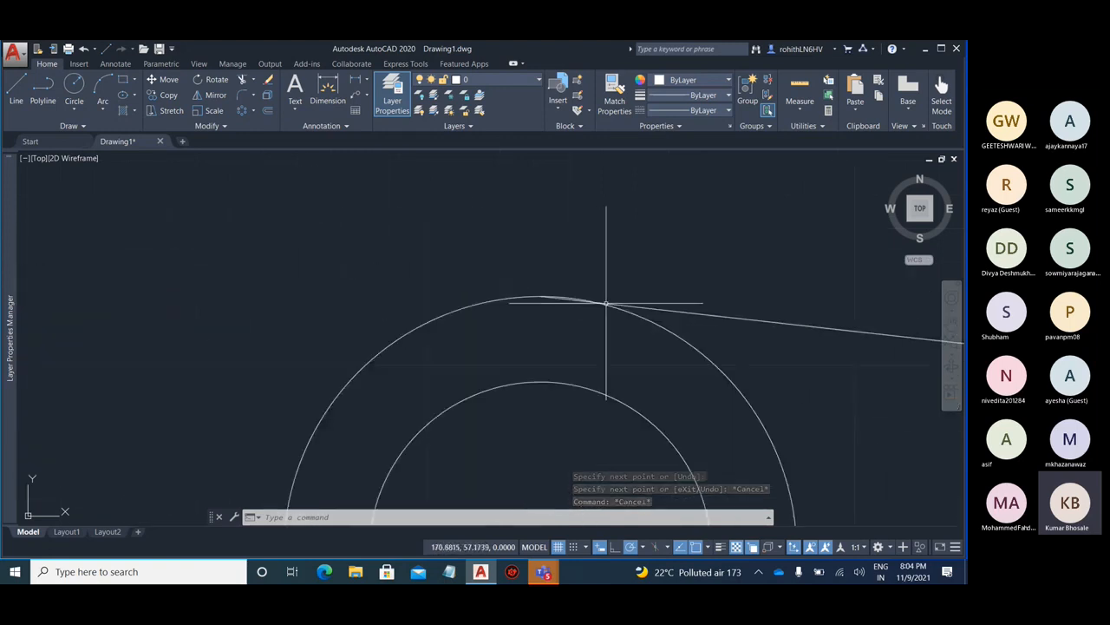
scroll(606, 304, "down", 8)
scroll(321, 333, "up", 10)
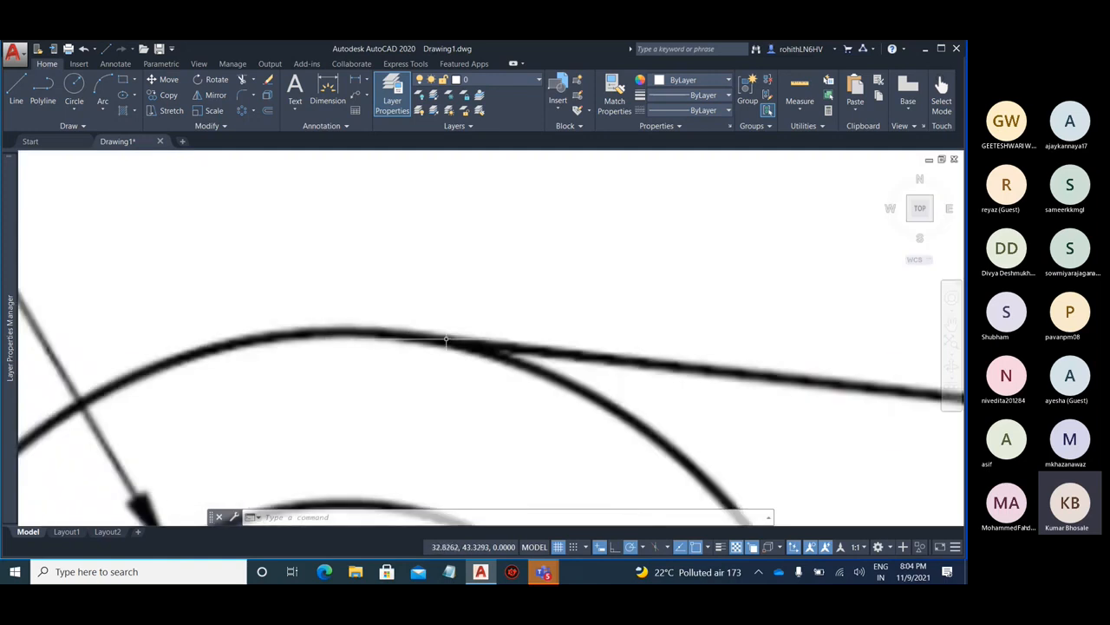
scroll(293, 334, "down", 12)
scroll(512, 304, "up", 3)
scroll(525, 312, "up", 8)
scroll(719, 322, "down", 5)
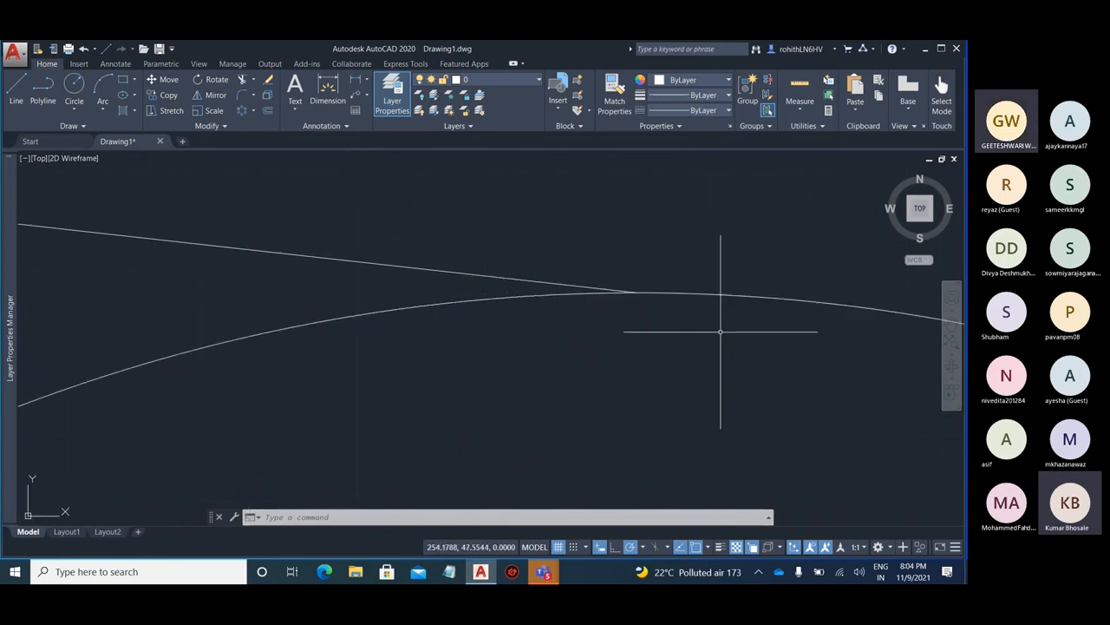
scroll(749, 266, "down", 6)
scroll(720, 250, "up", 4)
Delete the upper and lower connecting lines between the two outer circles
left_click(634, 256)
key("Delete")
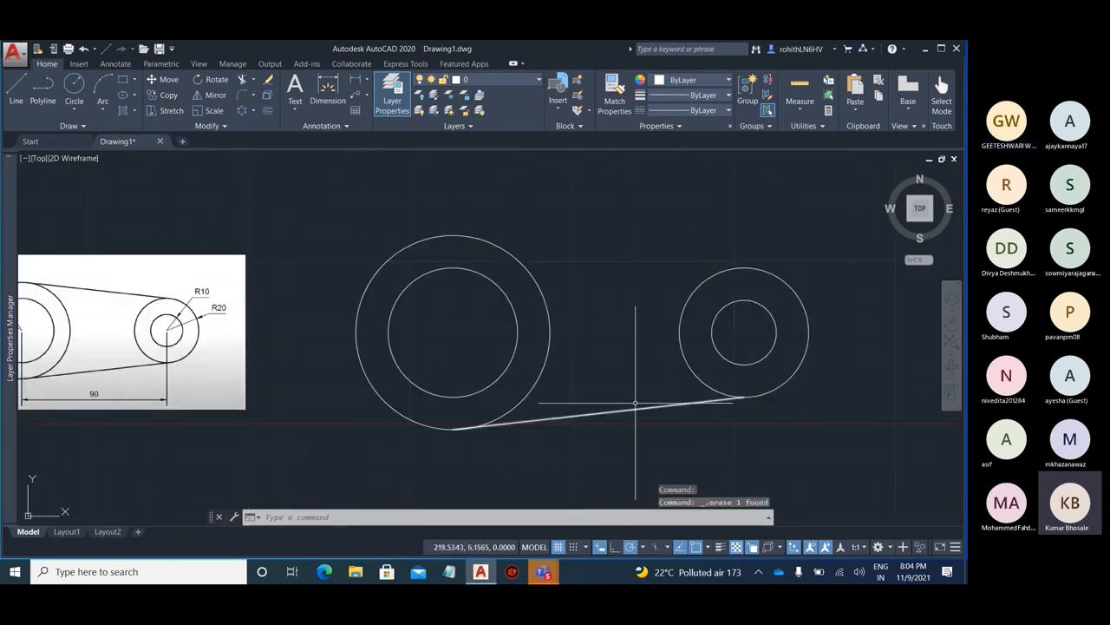
left_click(638, 408)
key("Delete")
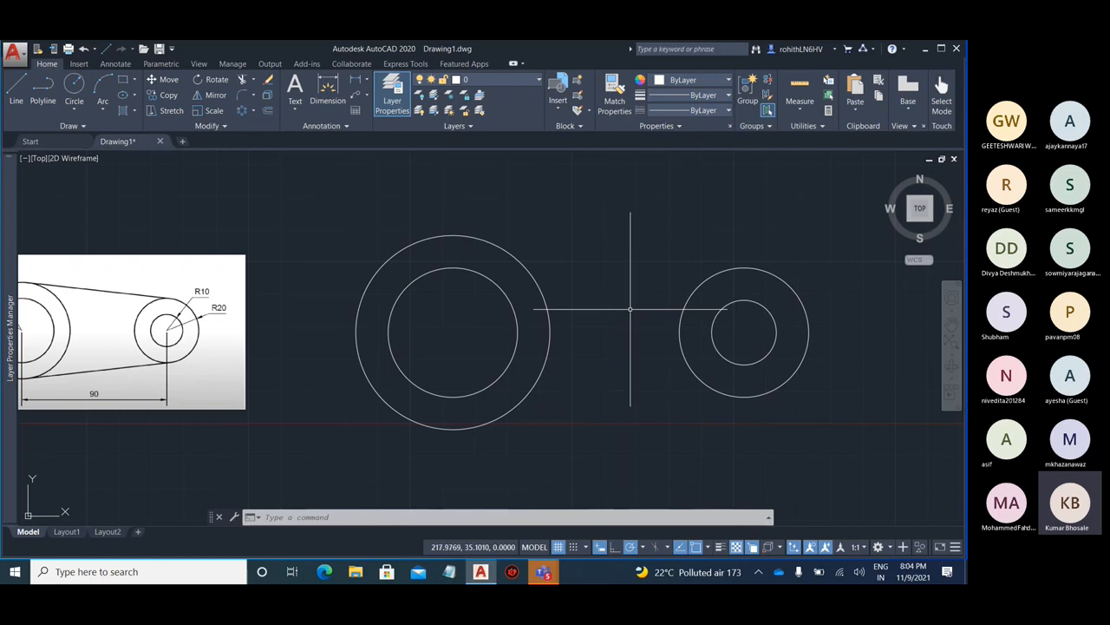
Draw the upper connecting line tangent to the radius 30 circle and the eastern radius 20 circle, using the Tangent object snap at both ends
middle_click_drag(648, 255, 490, 261)
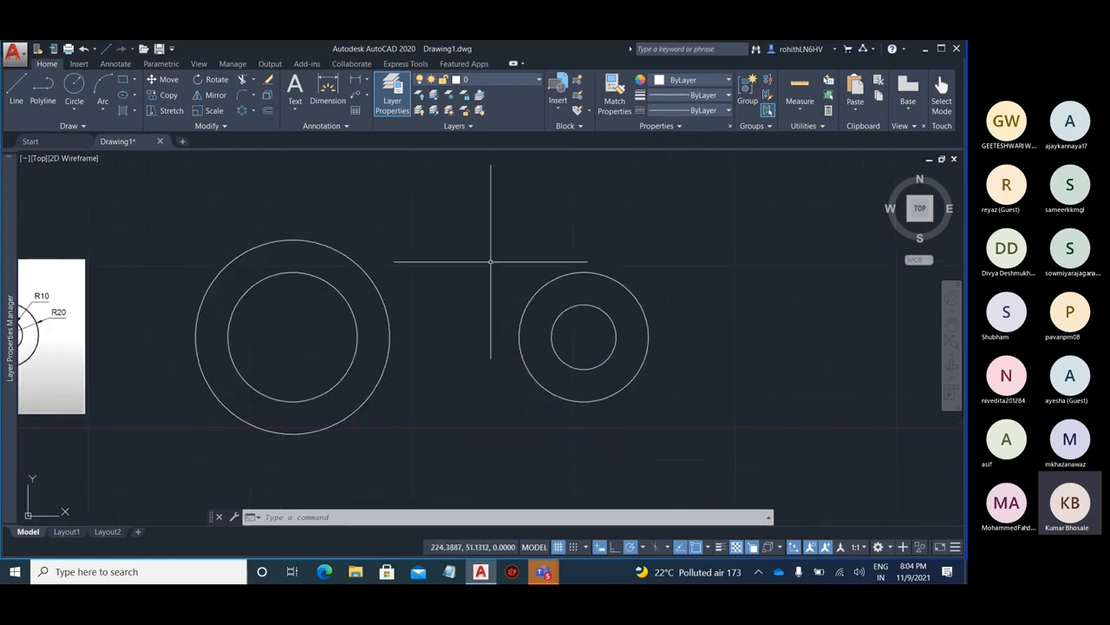
middle_click(488, 260)
middle_click(488, 260)
middle_click_drag(781, 191, 464, 201)
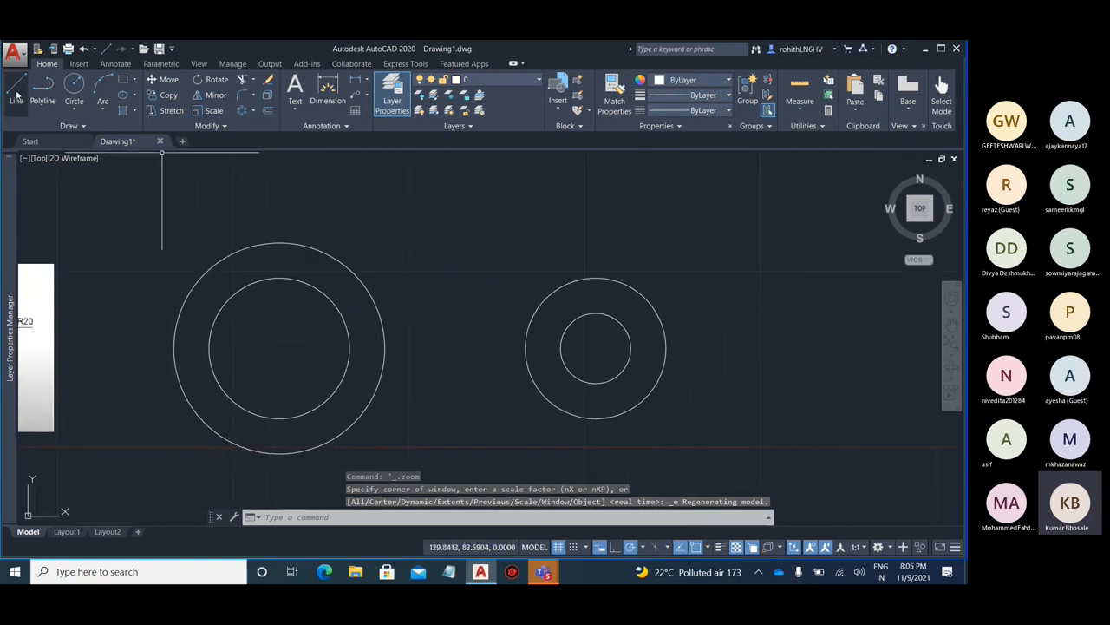
left_click(16, 91)
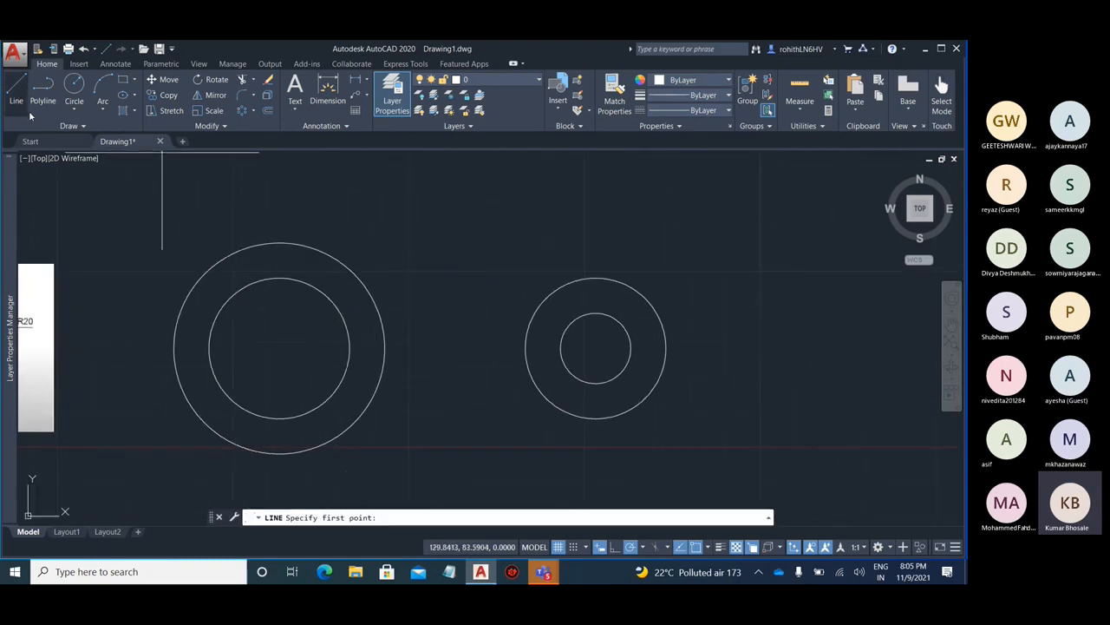
key("F8")
right_click(361, 217, "shift")
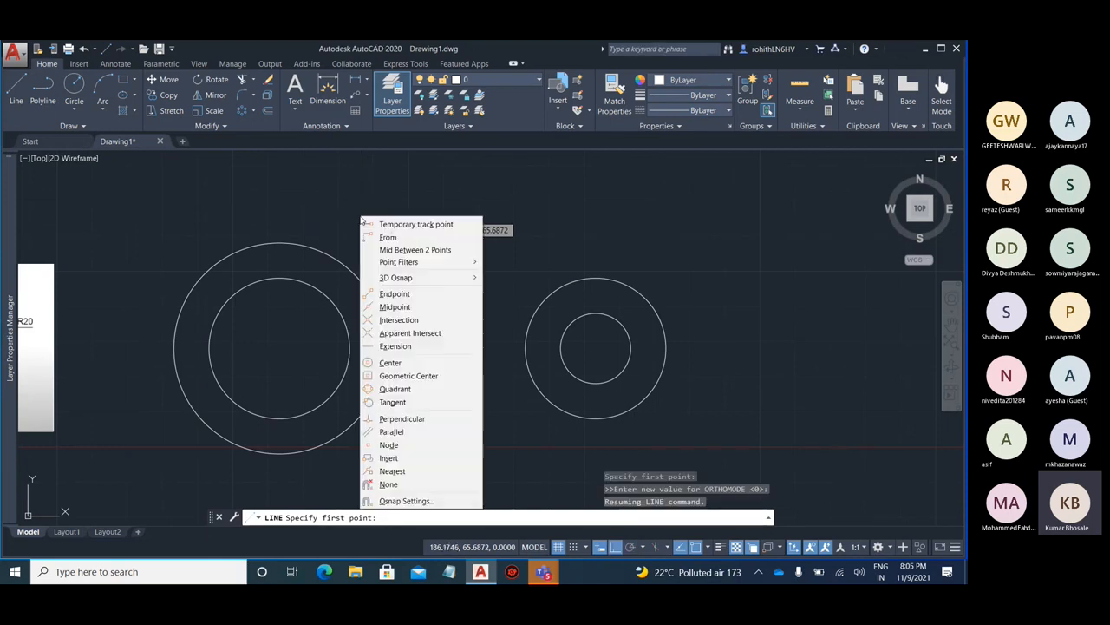
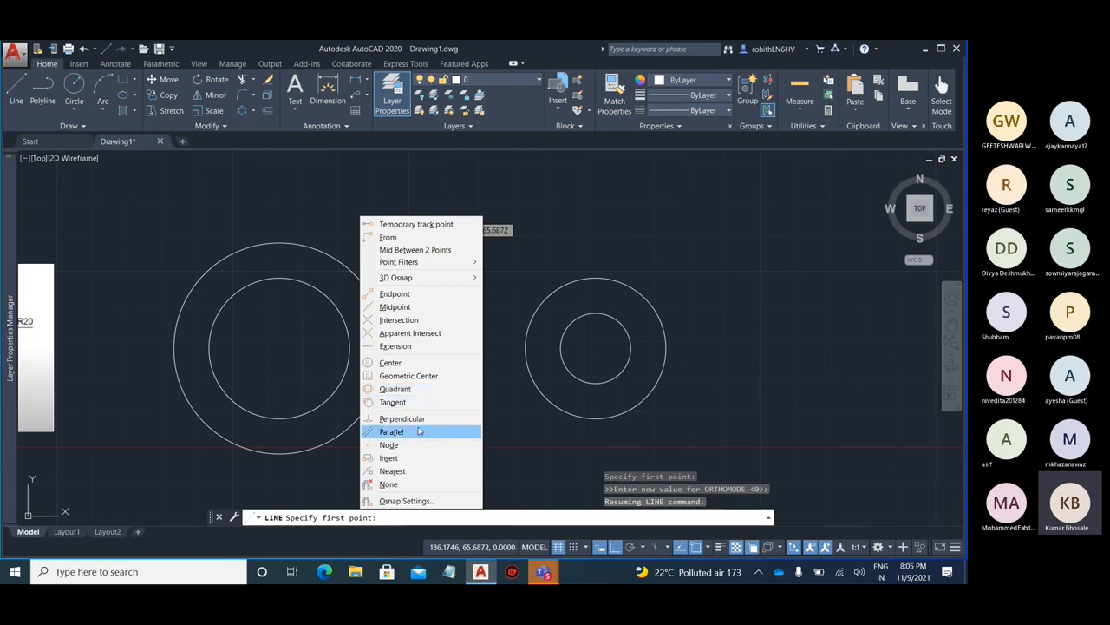
left_click(405, 404)
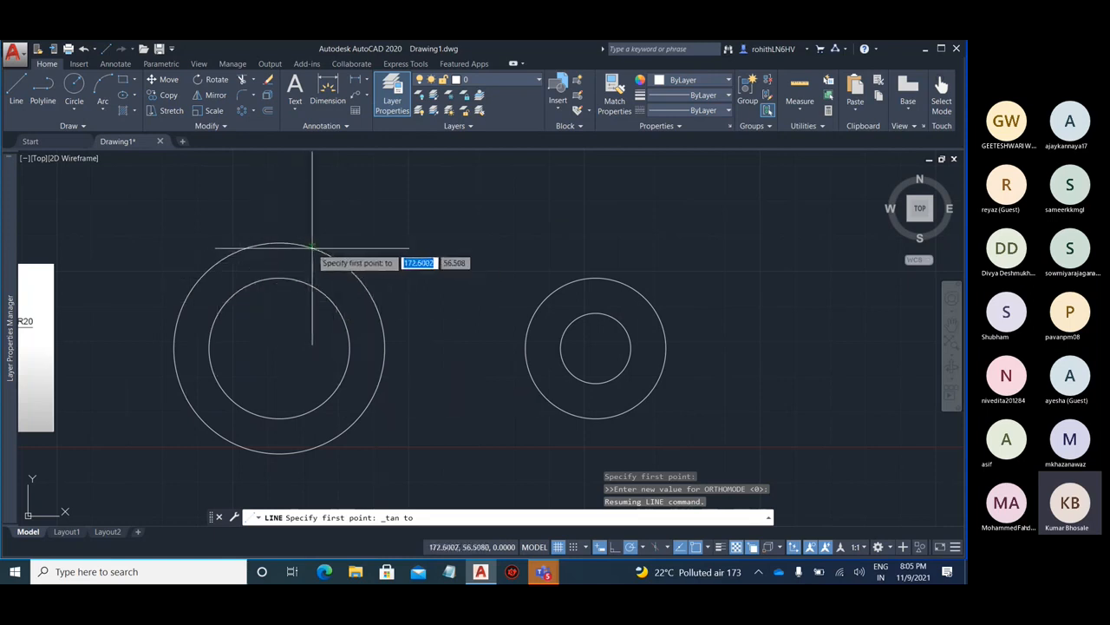
left_click(312, 247)
scroll(434, 455, "down", 4)
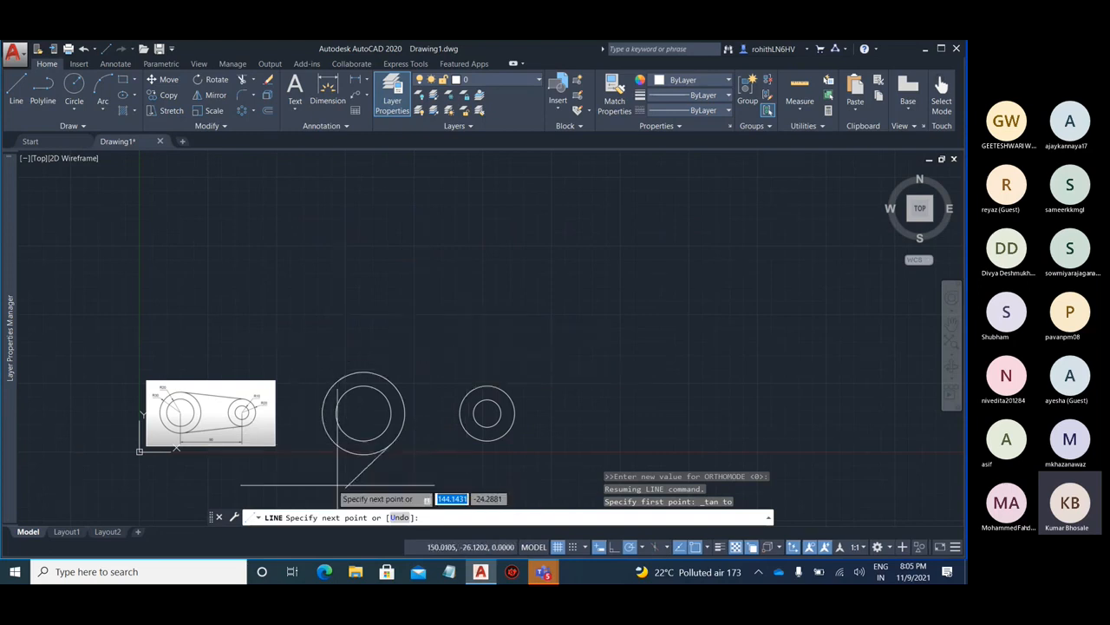
scroll(477, 384, "up", 5)
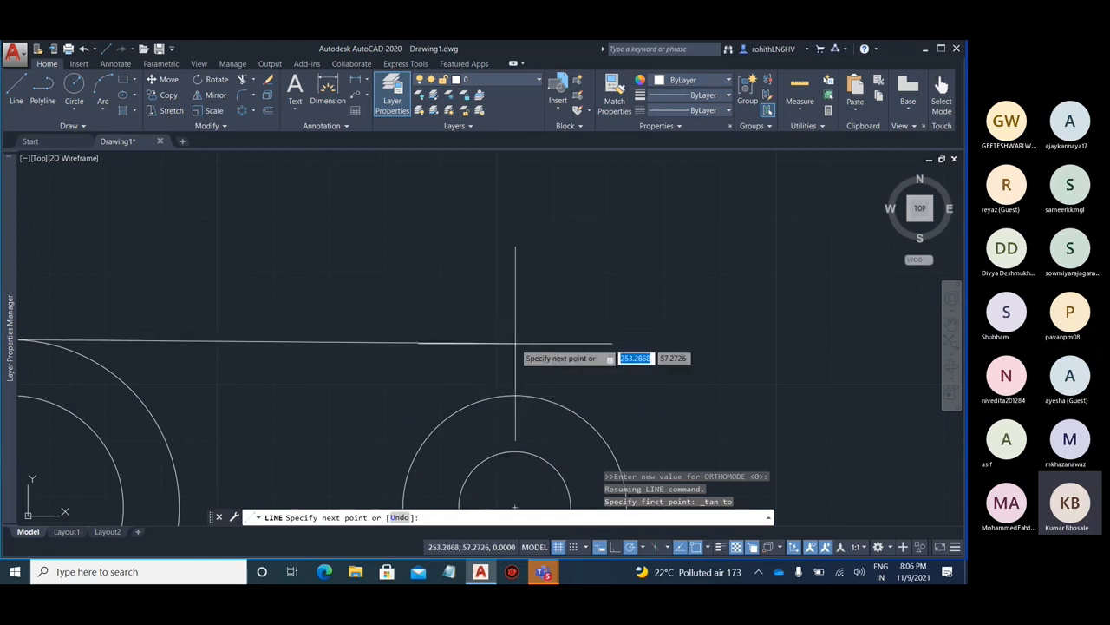
right_click(514, 345, "shift")
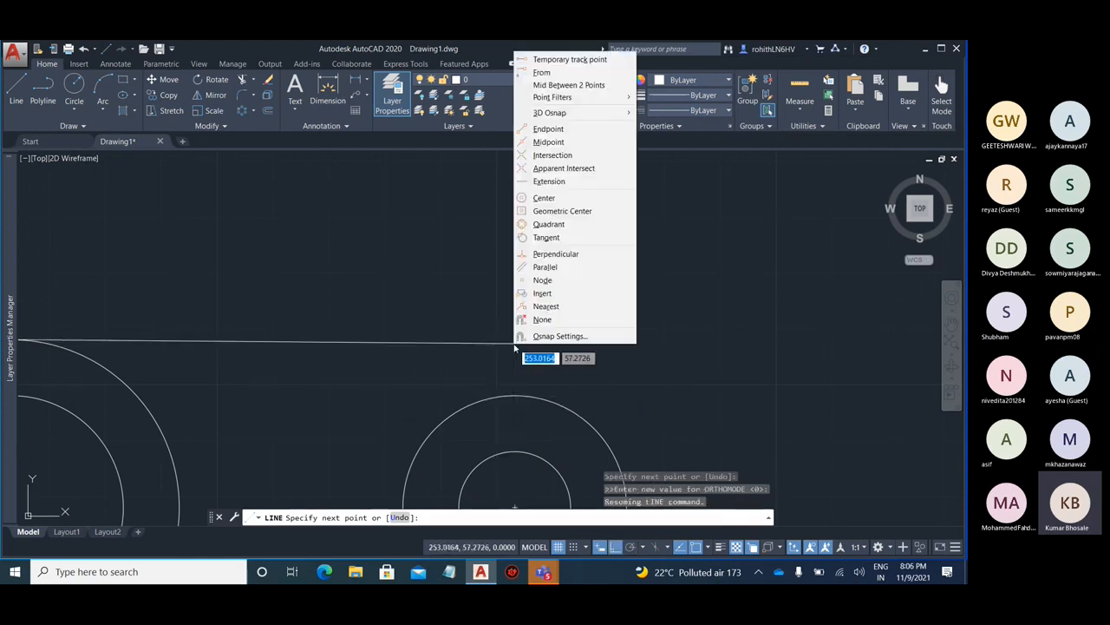
left_click(555, 238)
left_click(477, 402)
key("Escape")
Draw the lower connecting line tangent to the undersides of the radius 30 circle and the eastern radius 20 circle with the Tangent object snap
scroll(533, 310, "down", 3)
scroll(245, 339, "up", 5)
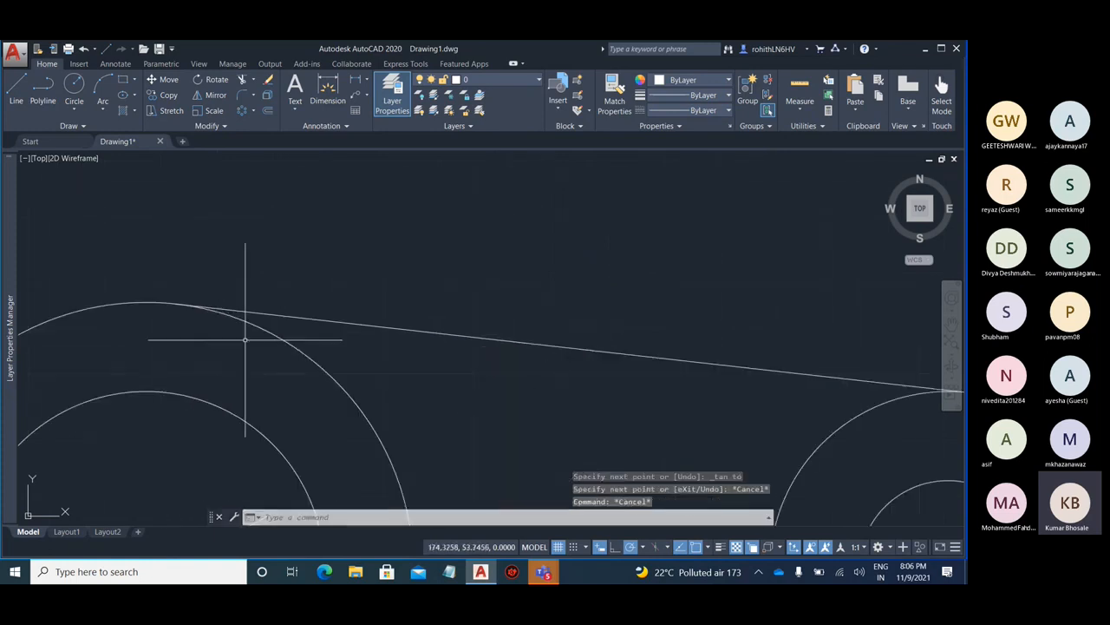
scroll(751, 367, "down", 5)
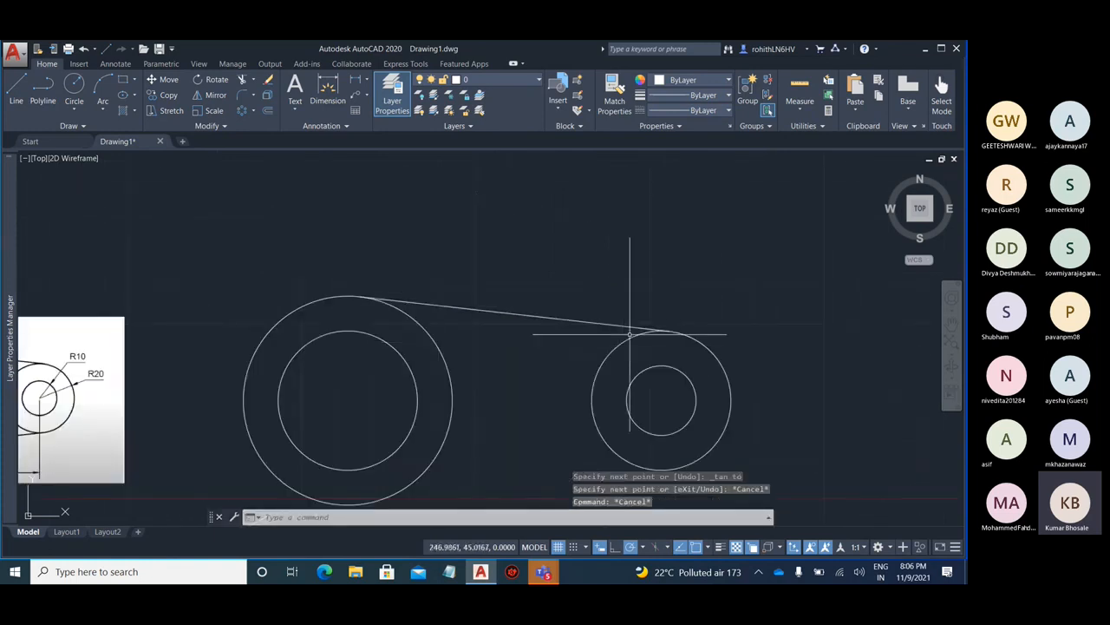
scroll(582, 295, "down", 1)
scroll(545, 391, "up", 1)
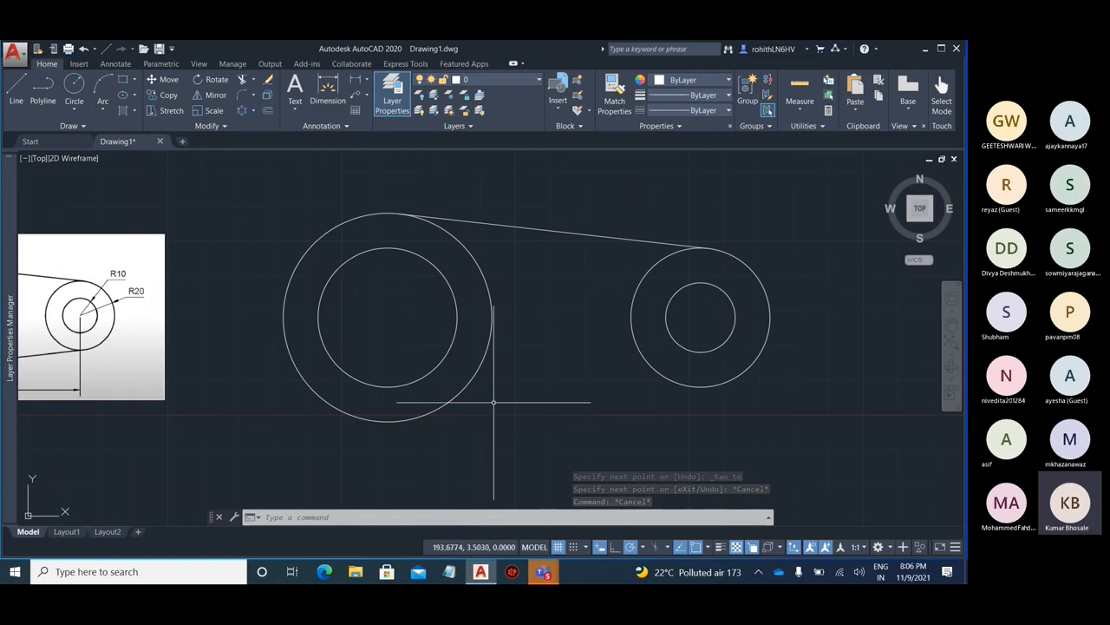
left_click(15, 89)
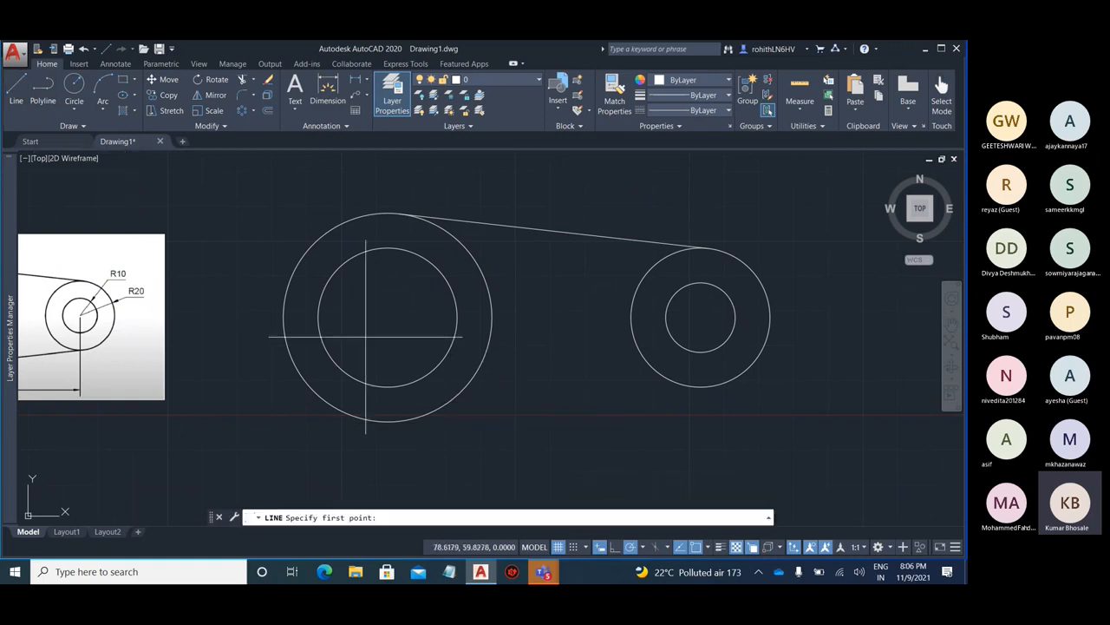
key("F8")
right_click(470, 429, "shift")
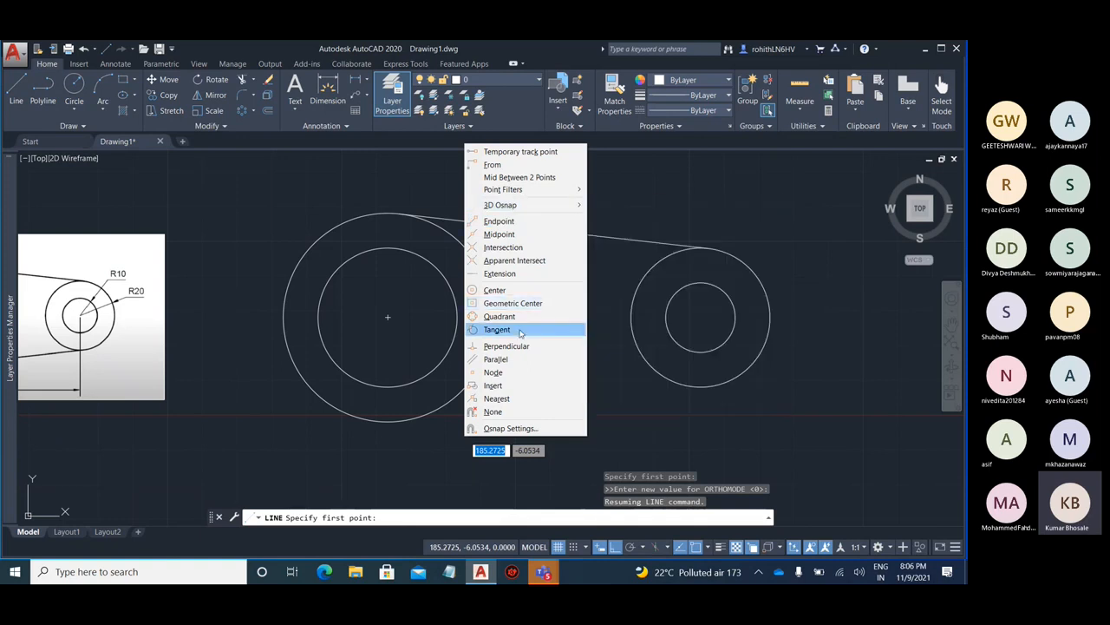
left_click(555, 329)
left_click(445, 410)
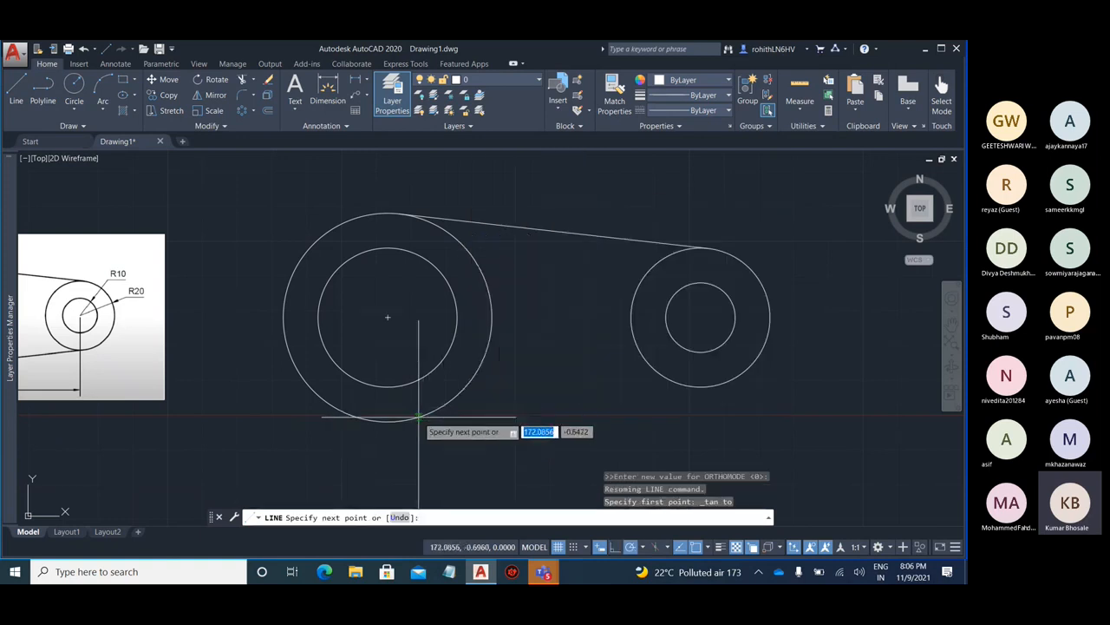
right_click(664, 393, "shift")
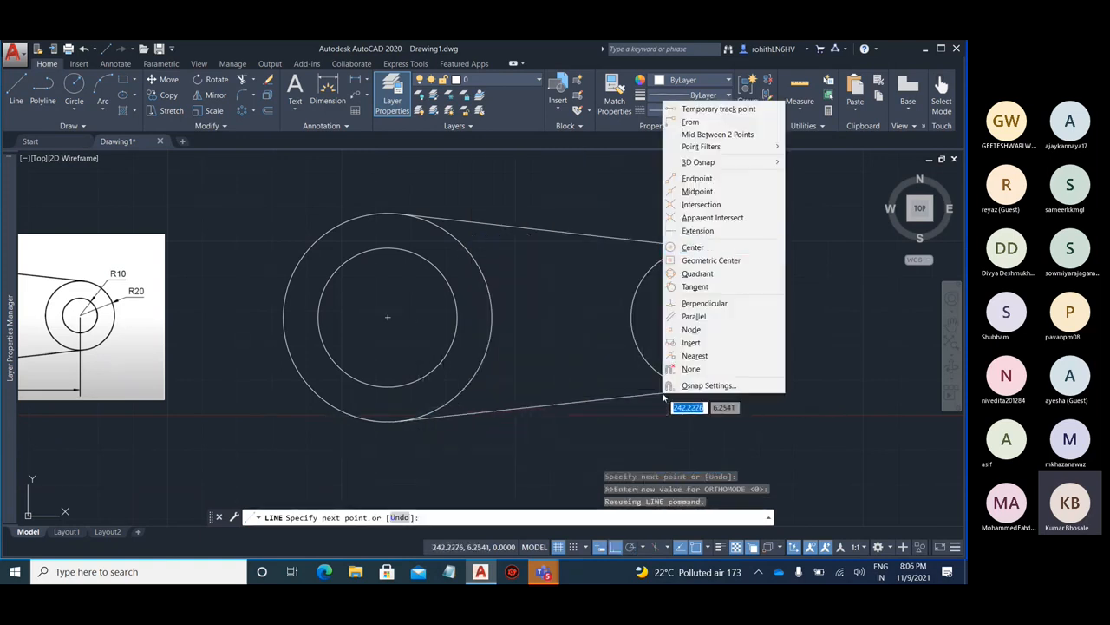
left_click(713, 287)
left_click(679, 379)
key("Escape")
scroll(443, 427, "up", 4)
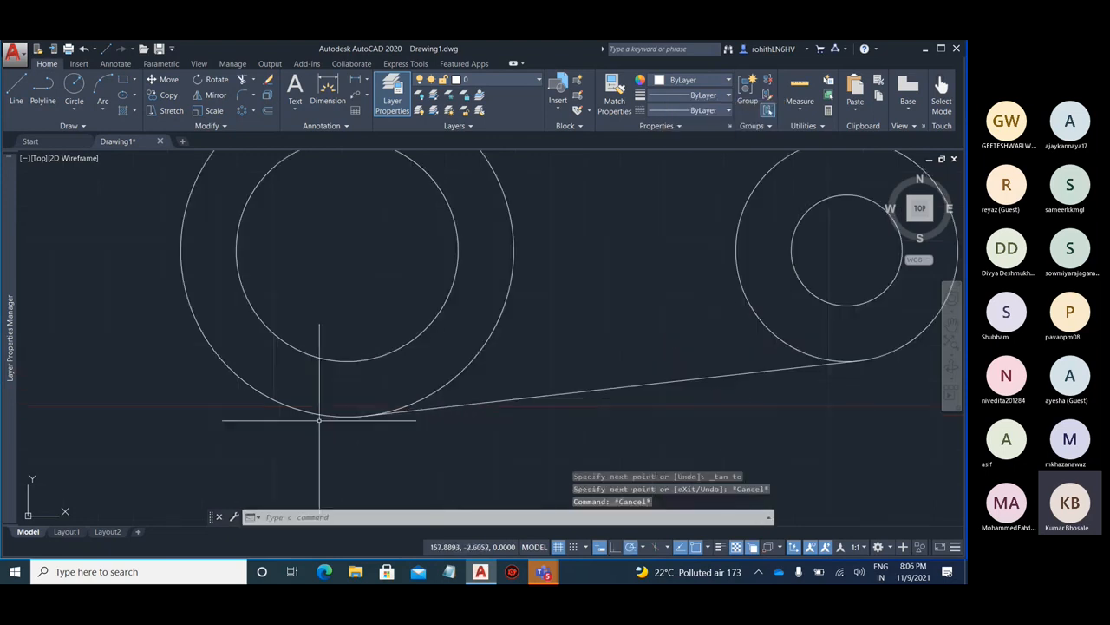
scroll(336, 418, "down", 4)
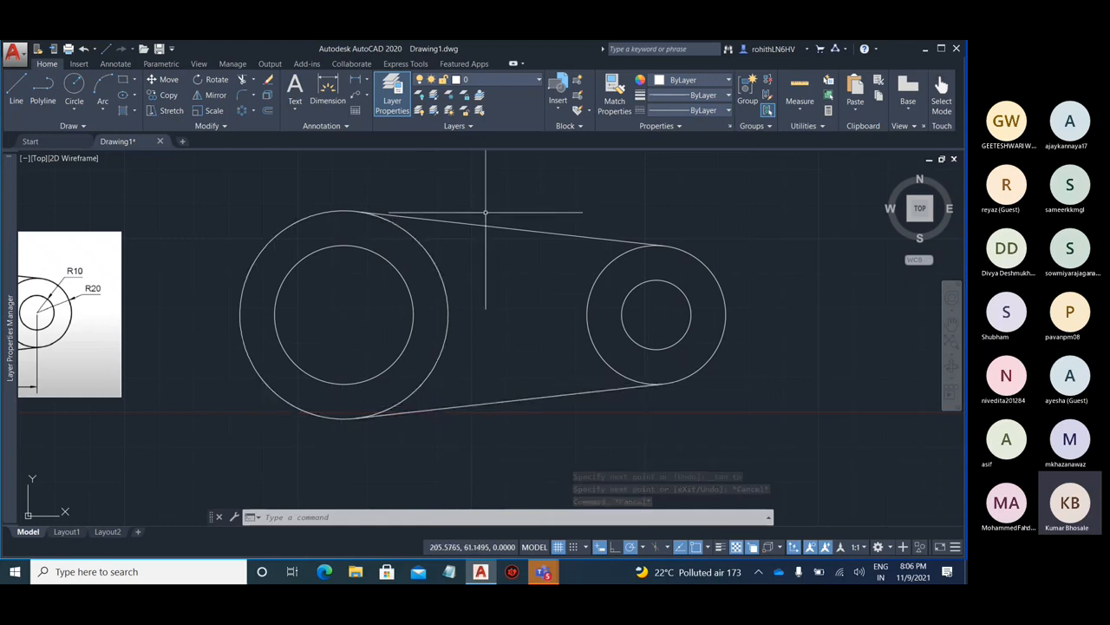
scroll(583, 261, "down", 2)
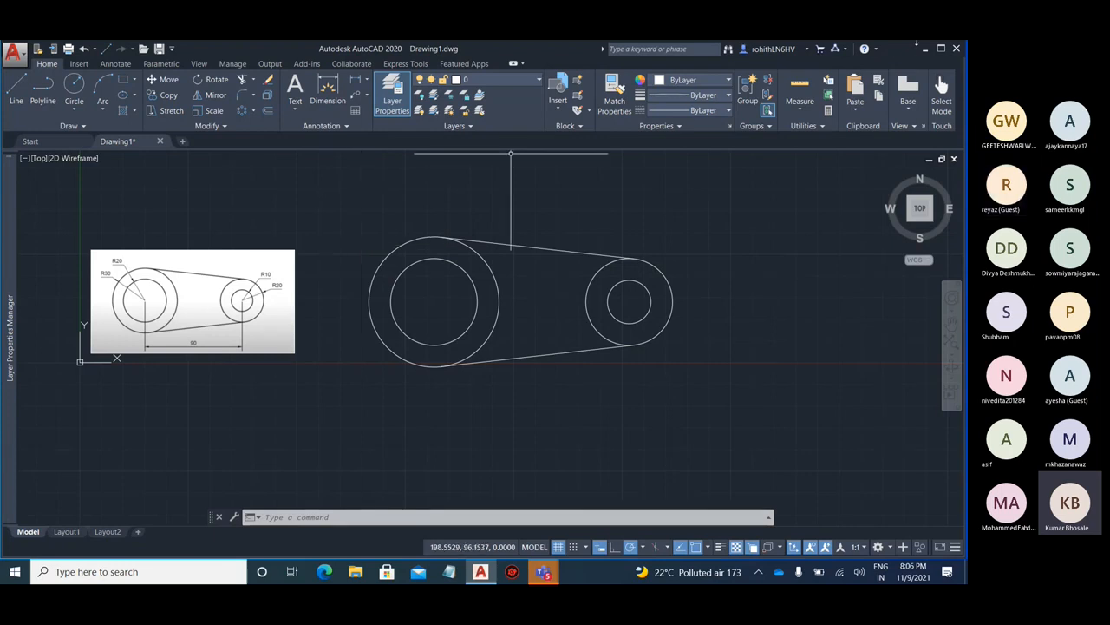
Switch to File Explorer and open the AutoCad folder under New Volume (D:), BIM, BIM Trainer, Trainer Files
left_click(925, 49)
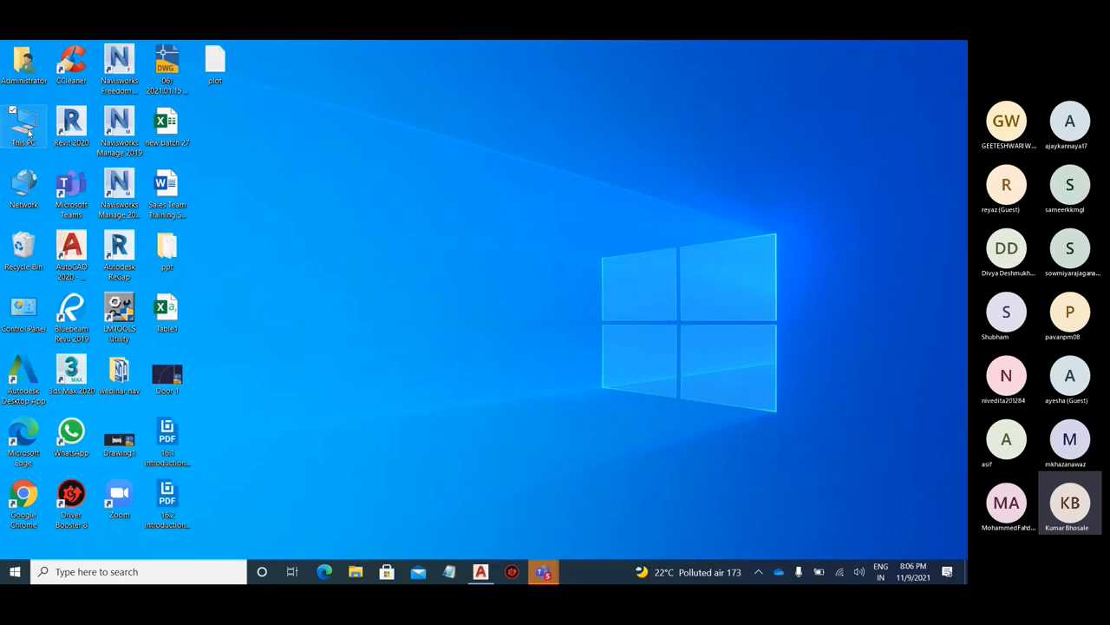
double_click(26, 128)
left_click(763, 92)
double_click(382, 271)
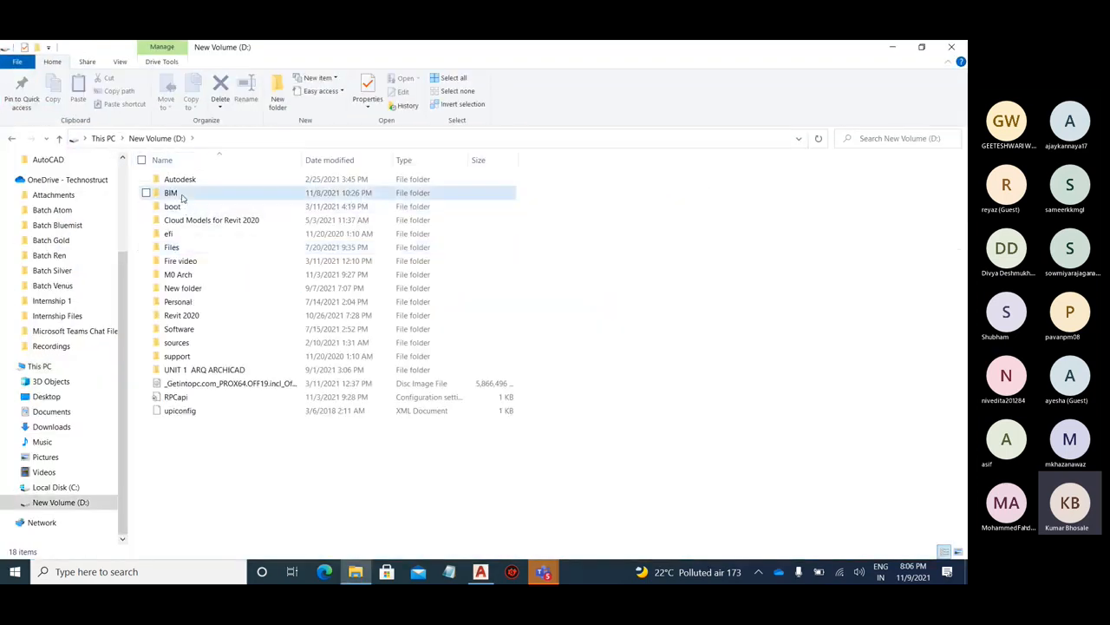
left_click(182, 196)
double_click(178, 193)
double_click(211, 197)
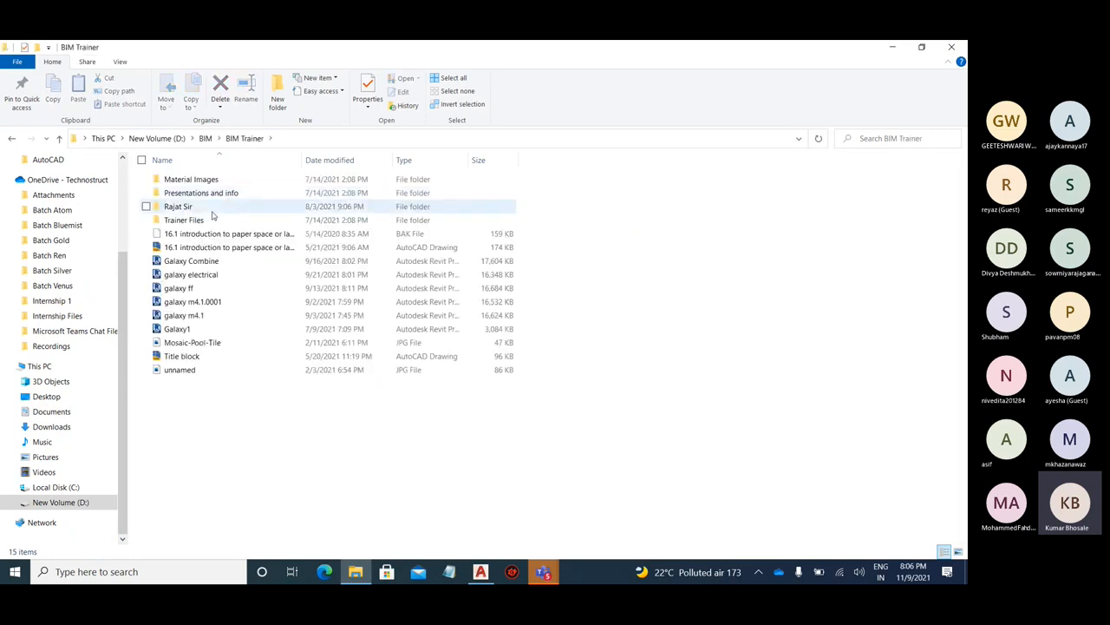
left_click(213, 219)
double_click(214, 219)
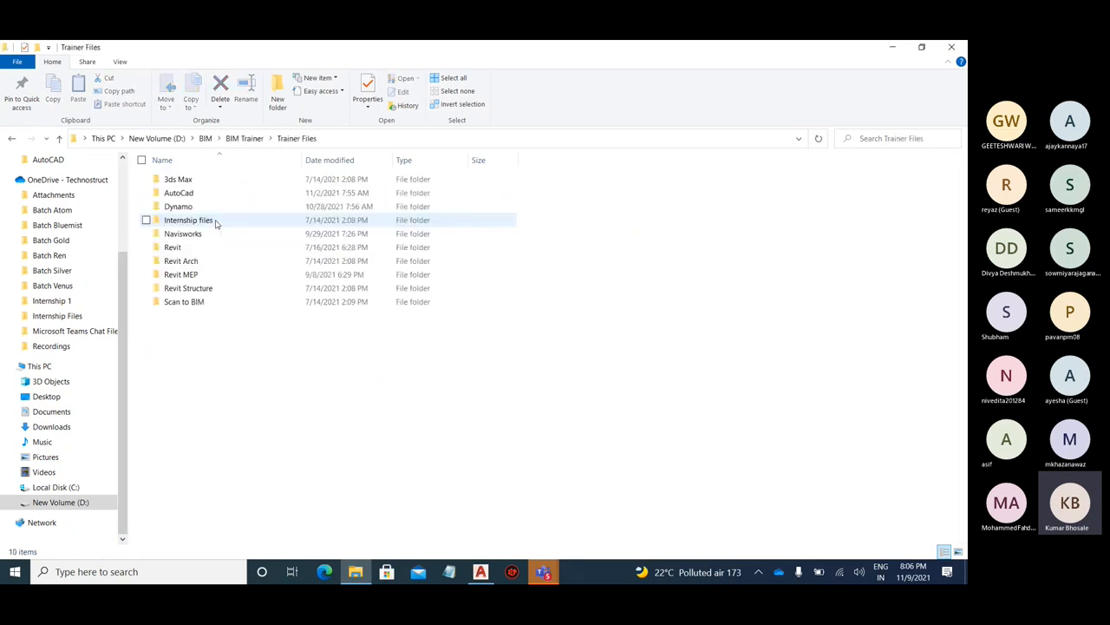
double_click(217, 192)
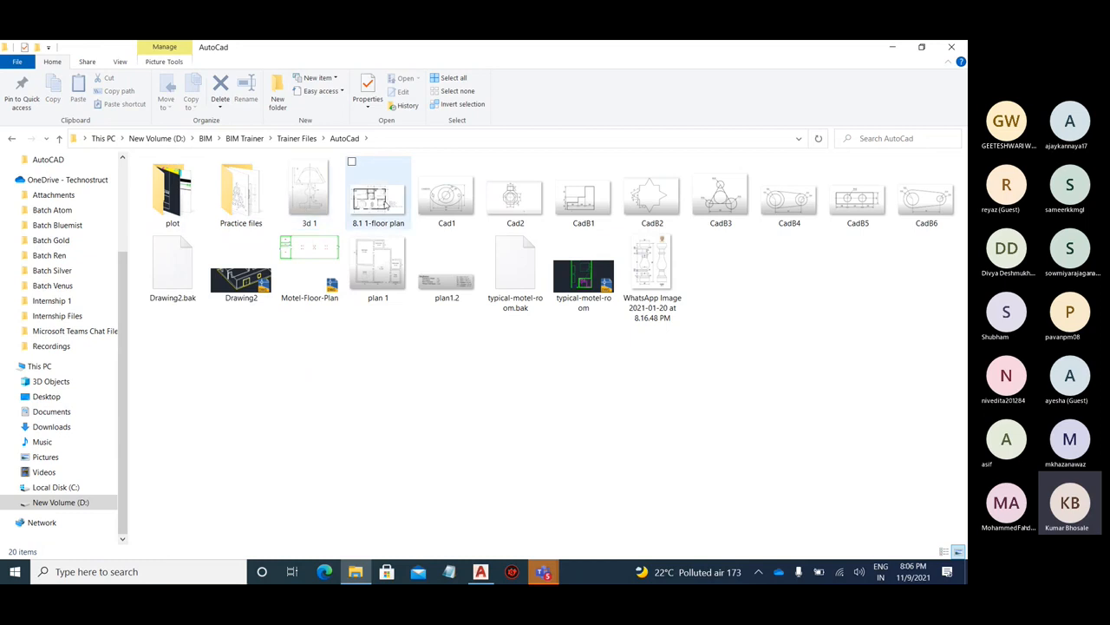
Open the Cad1 practice image in Photos and review the following figures up to CadB5
double_click(428, 202)
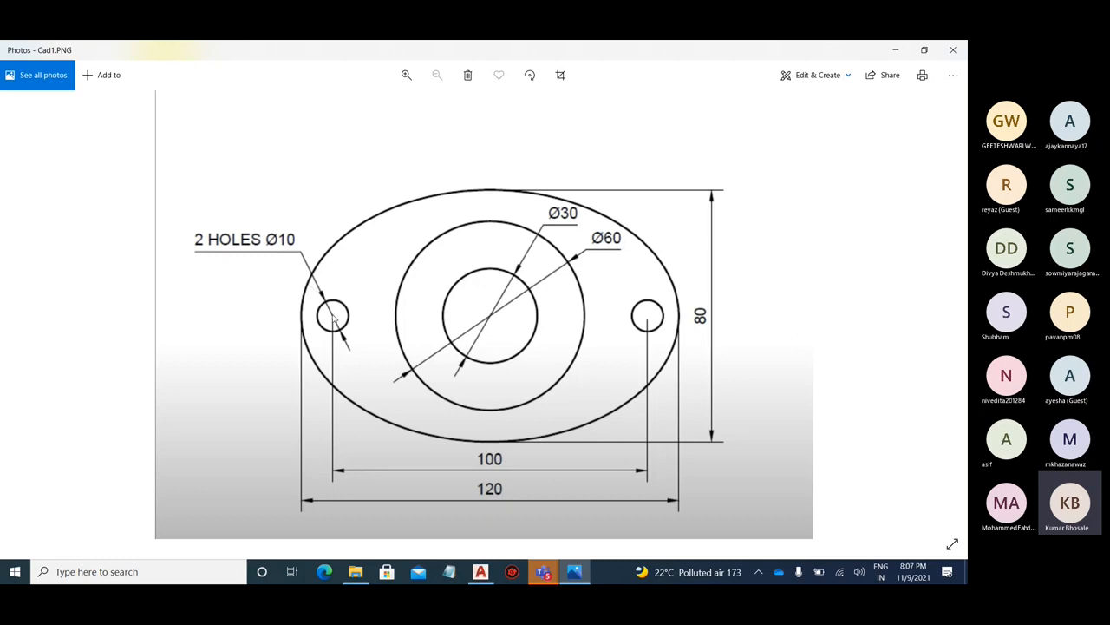
key("Right")
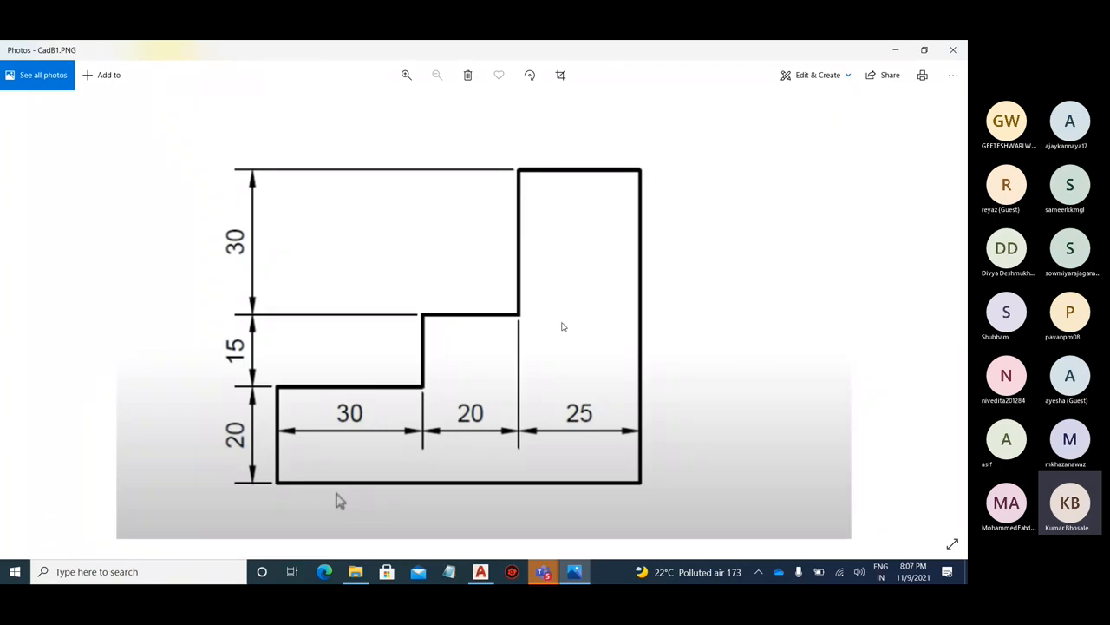
key("Right")
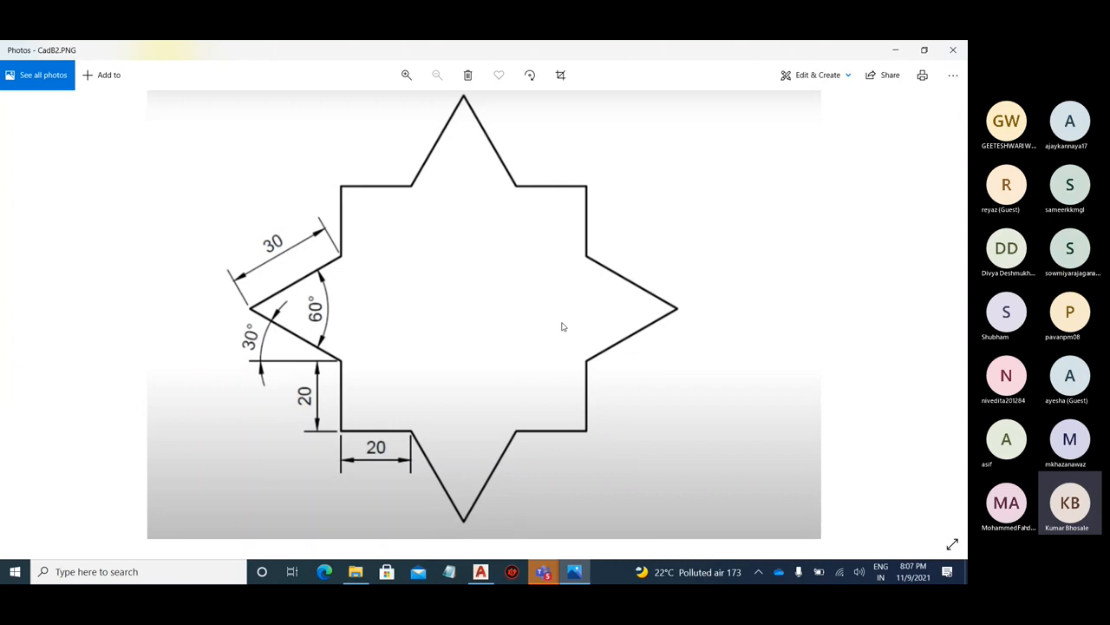
key("Right")
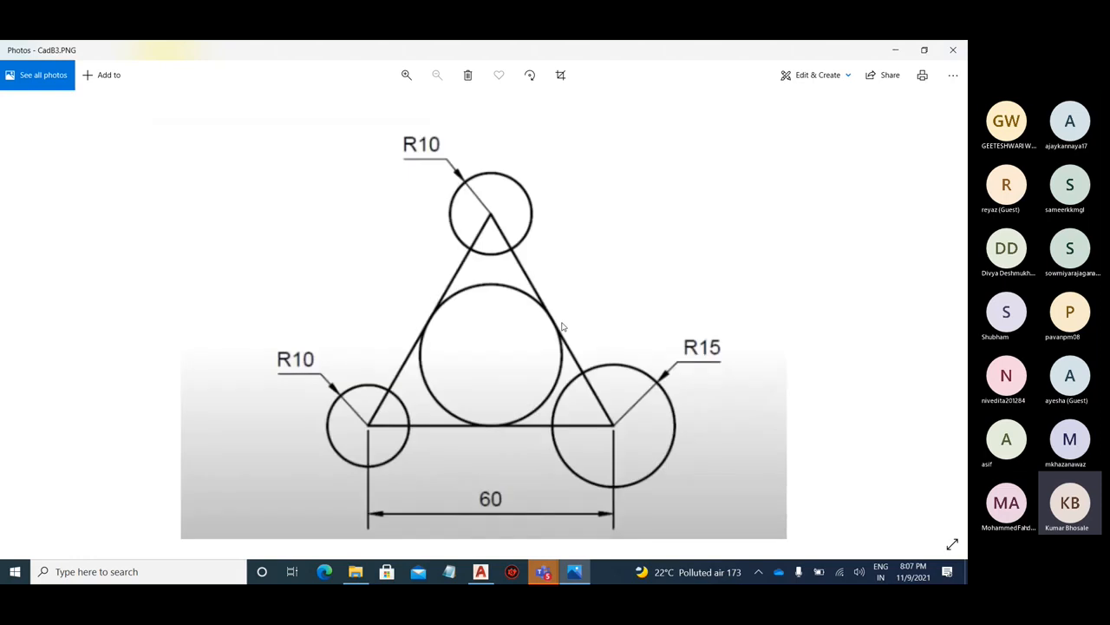
key("Right")
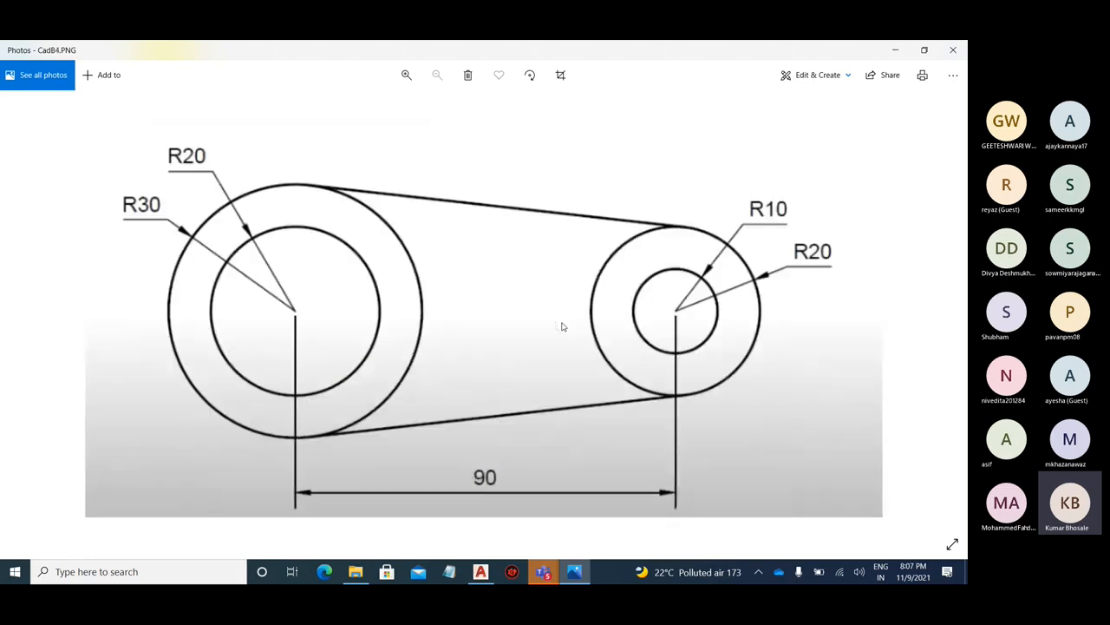
key("Right")
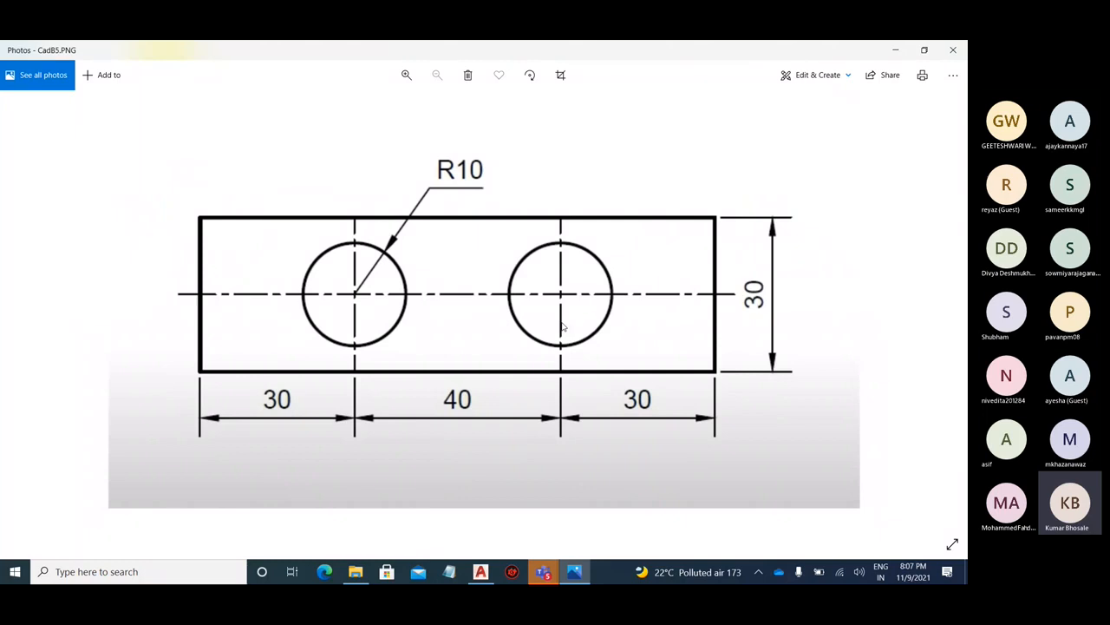
Review the remaining practice images through to the dimensioned baluster drawing and minimize both Photos and File Explorer
key("Right")
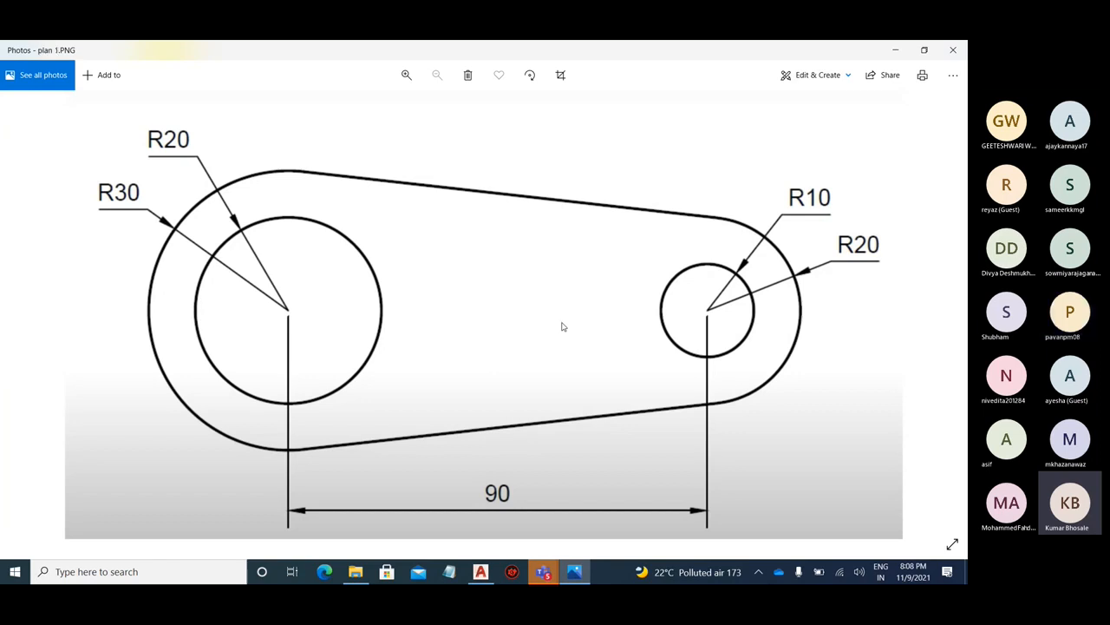
key("Right")
key("Right")
key("Right")
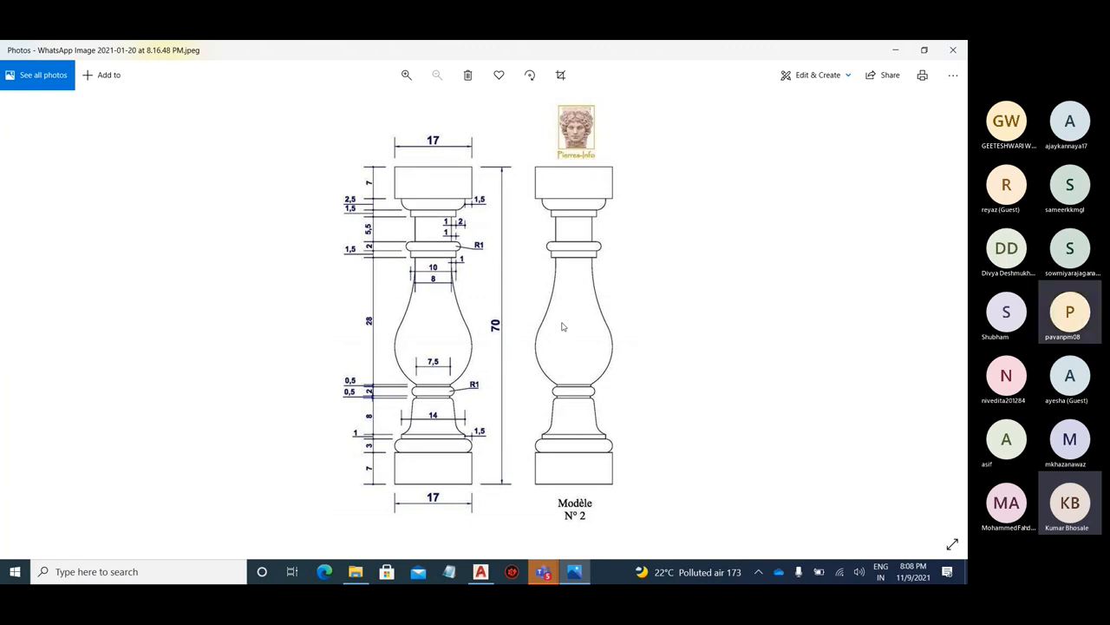
left_click(900, 50)
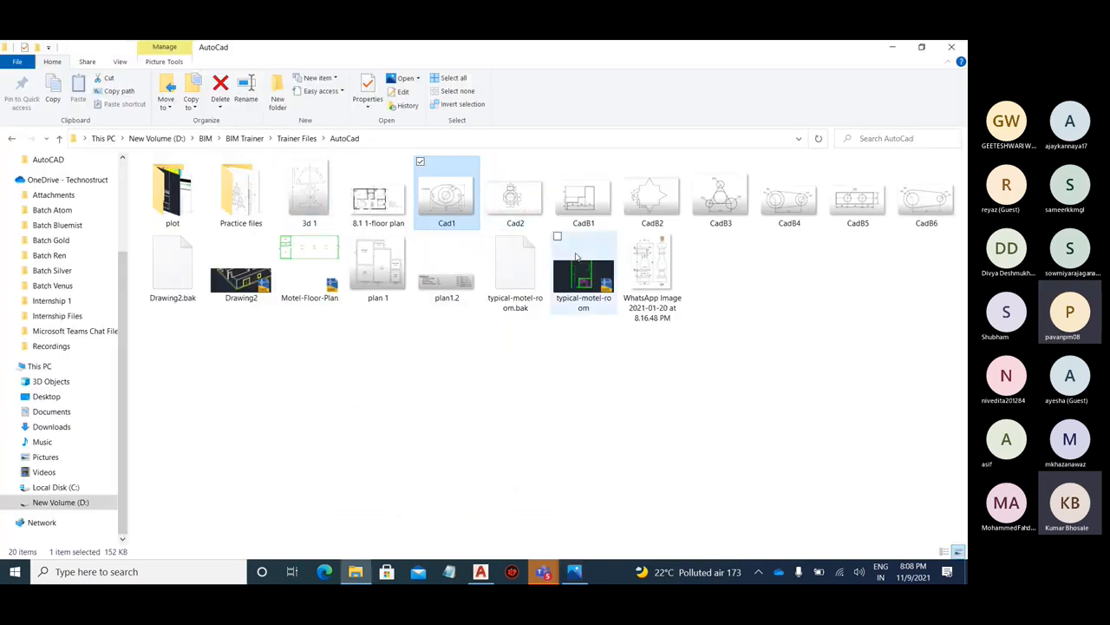
left_click(895, 47)
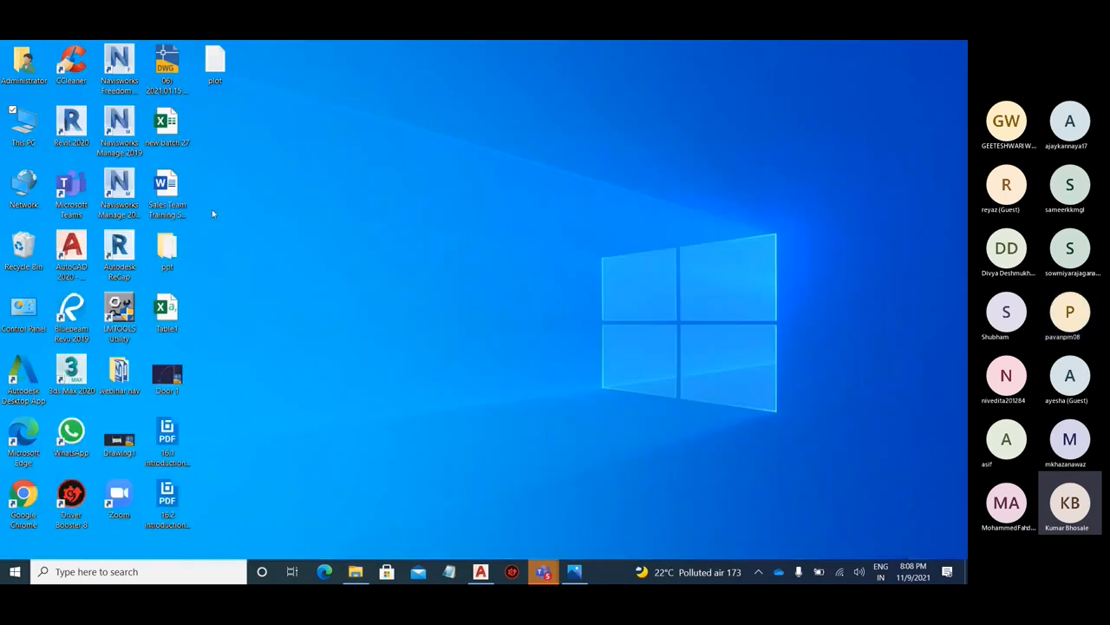
Switch to Microsoft Teams and open the files of the Student Tasks channel in the Batch Phoenix team
left_click(62, 191)
double_click(62, 191)
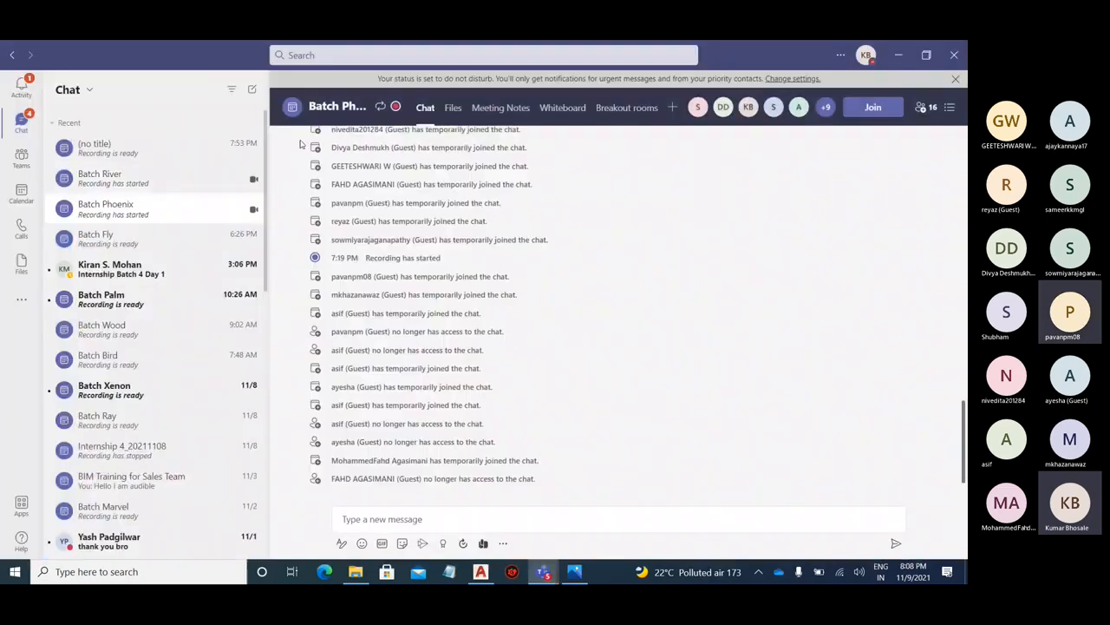
left_click(21, 158)
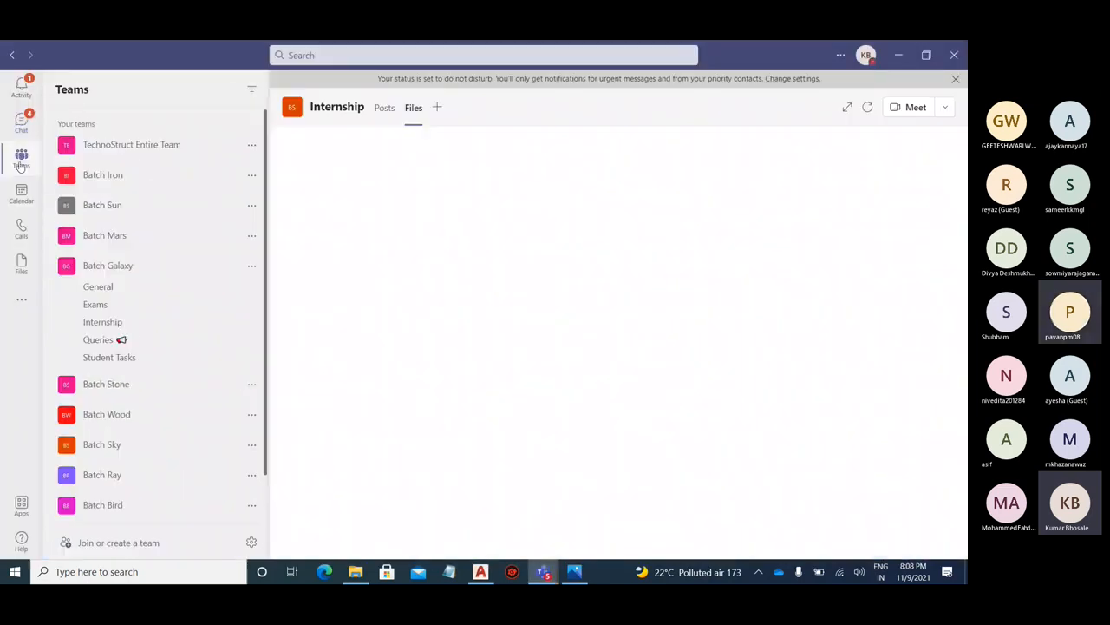
scroll(186, 443, "down", 2)
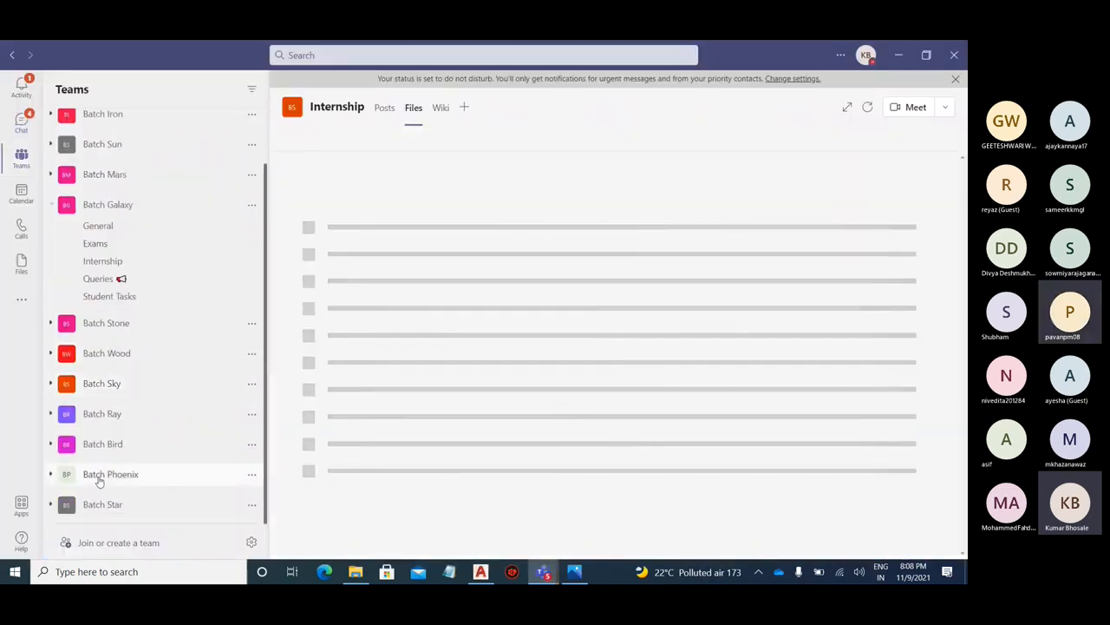
left_click(97, 477)
scroll(165, 486, "down", 1)
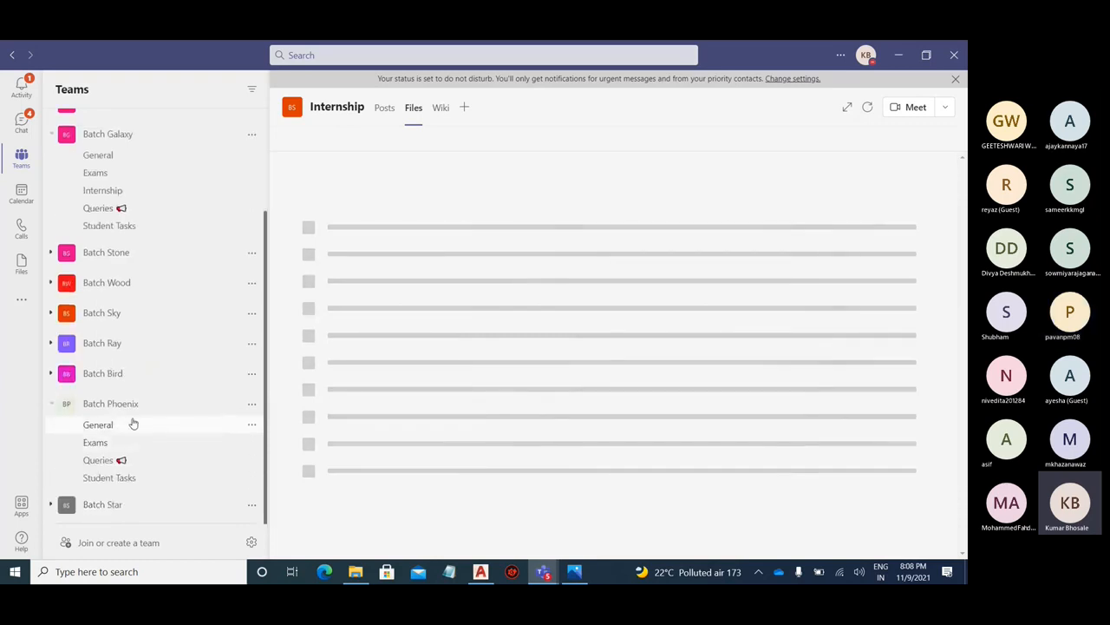
left_click(124, 483)
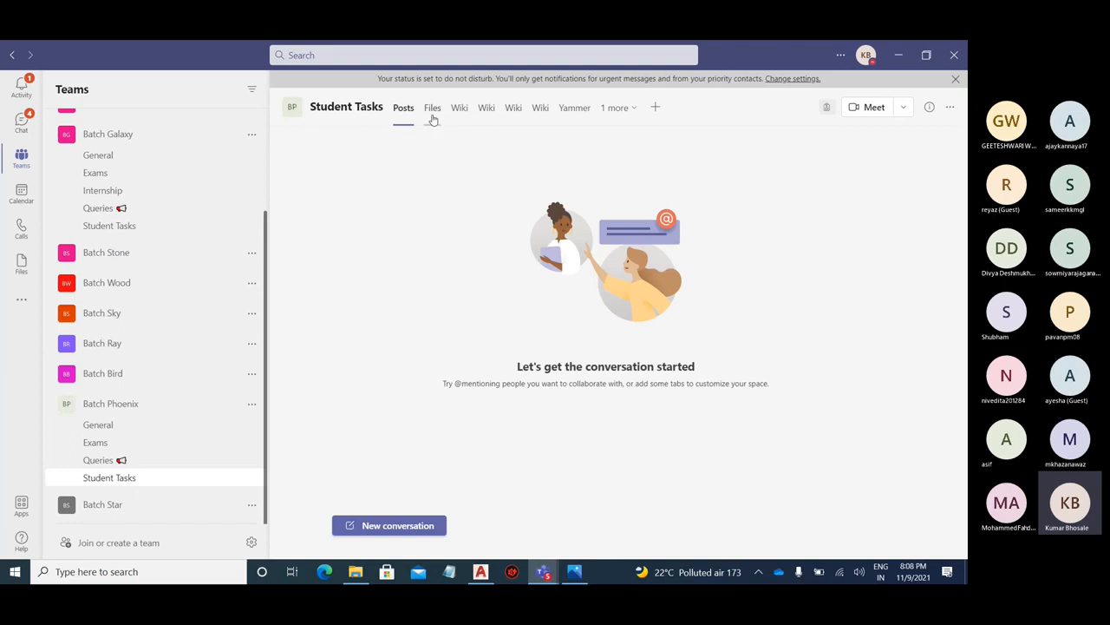
left_click(432, 116)
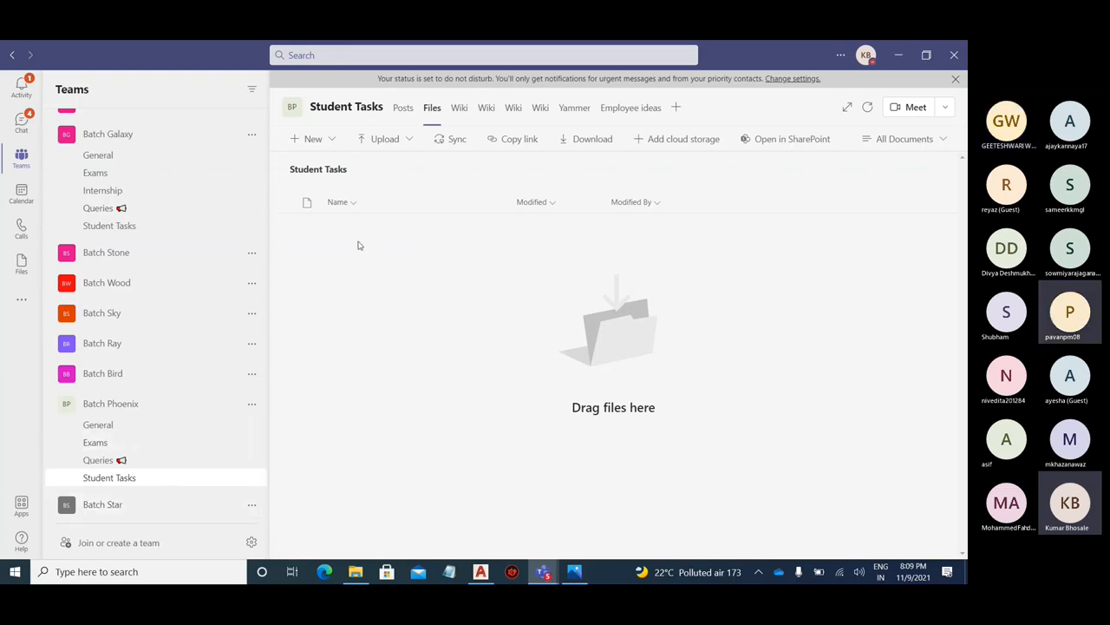
Create a folder named Submitted Task in the Student Tasks files and open it
left_click(324, 144)
left_click(365, 169)
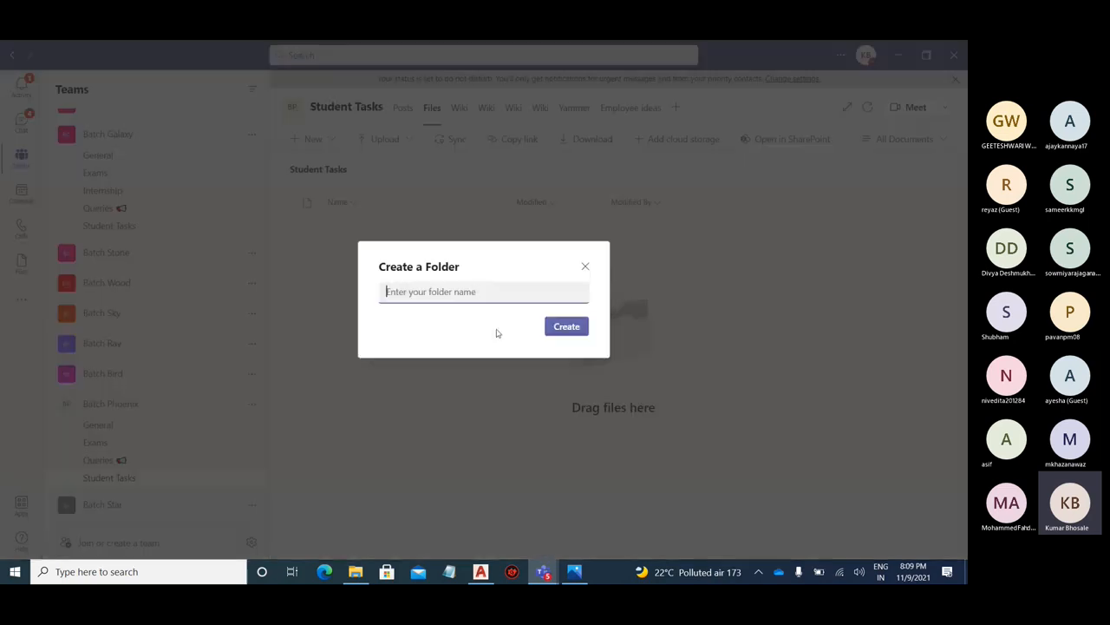
type("Sub")
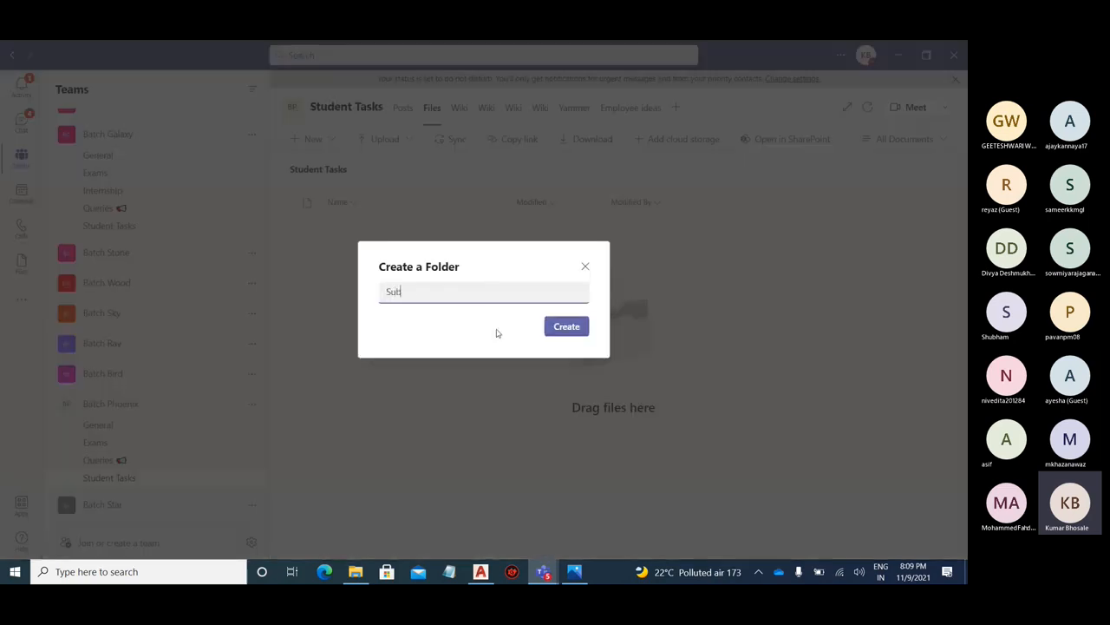
type("mitted")
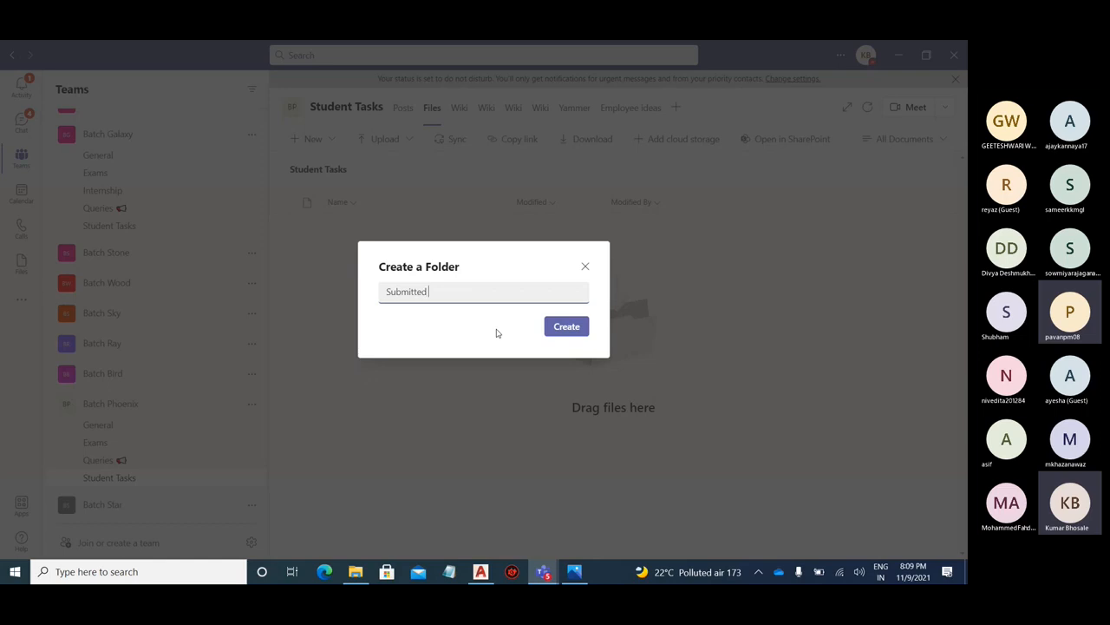
type(" Task")
left_click(564, 330)
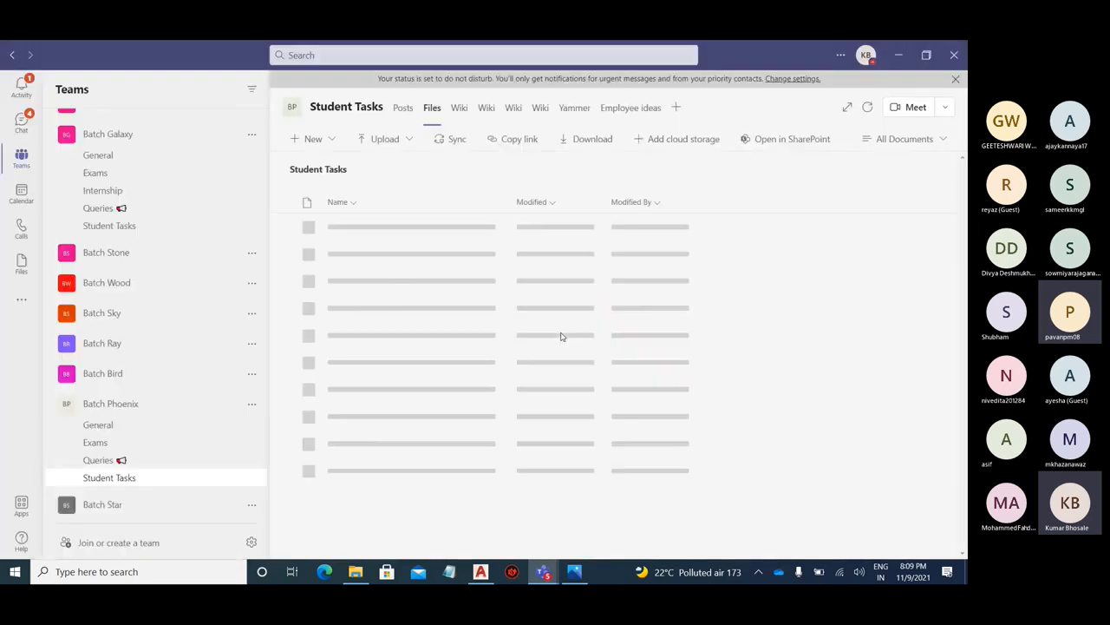
left_click(364, 229)
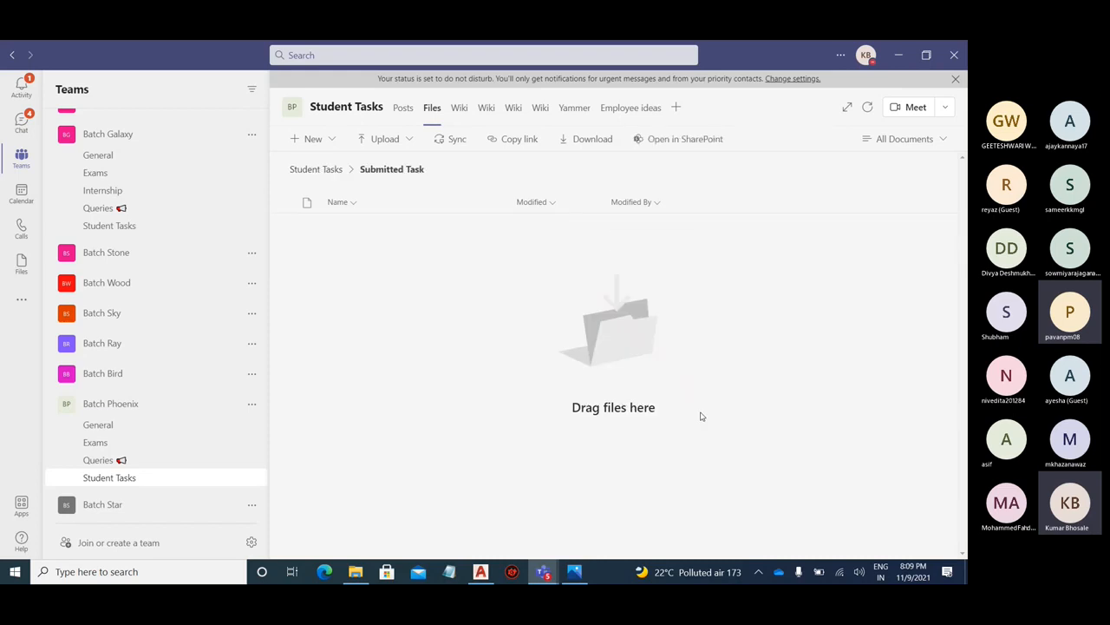
Check the participants in the Batch Phoenix meeting window and create a folder with a student's first name inside Submitted Task
mouse_move(543, 571)
left_click(545, 485)
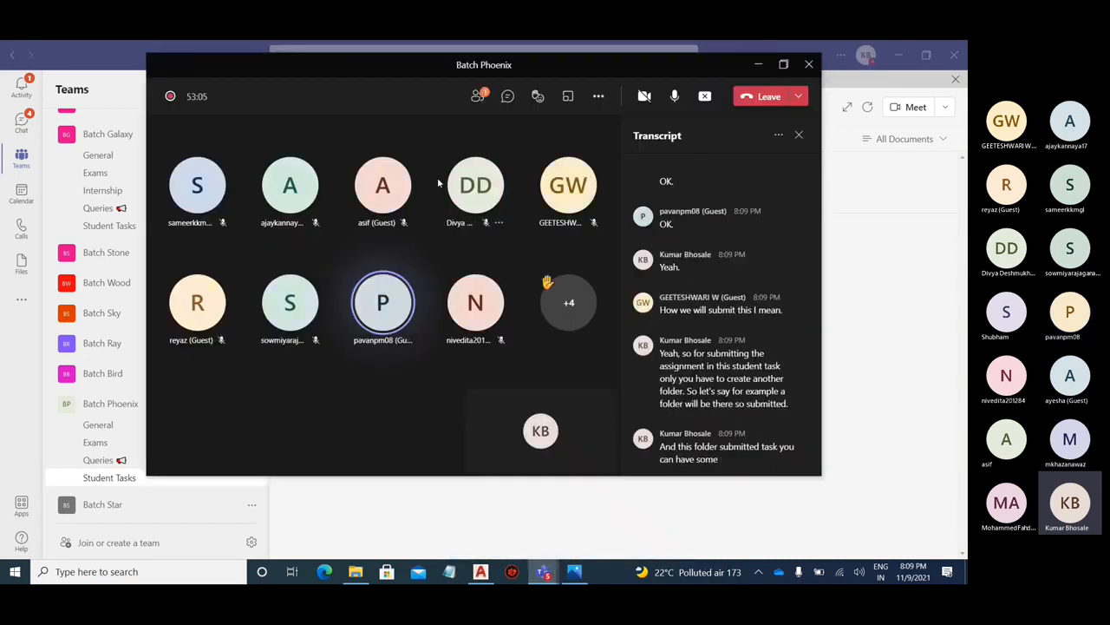
left_click(758, 65)
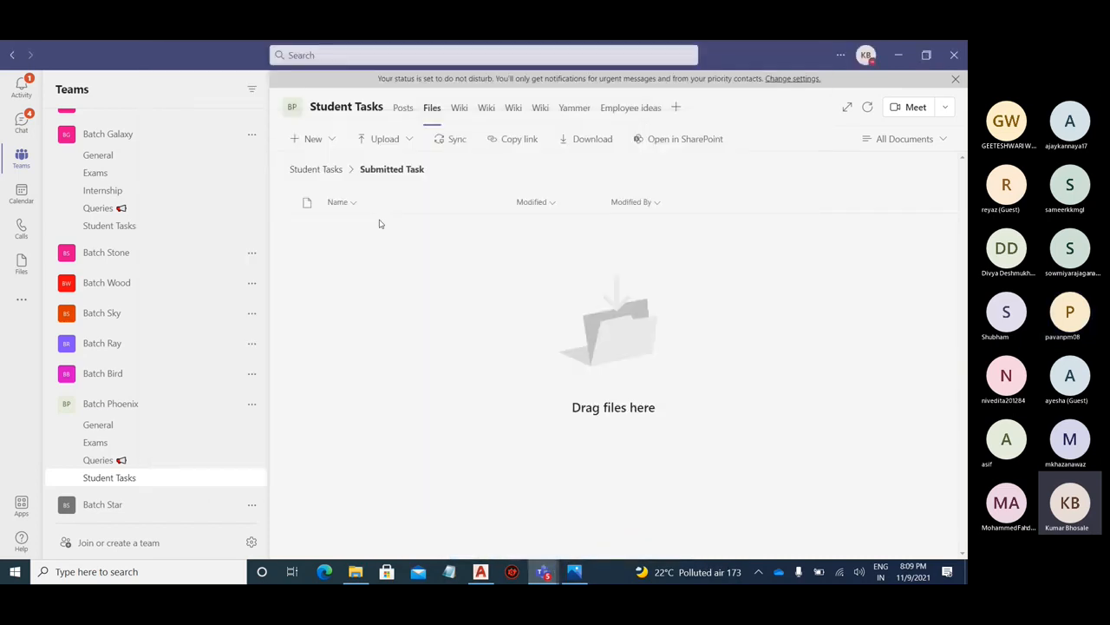
left_click(329, 140)
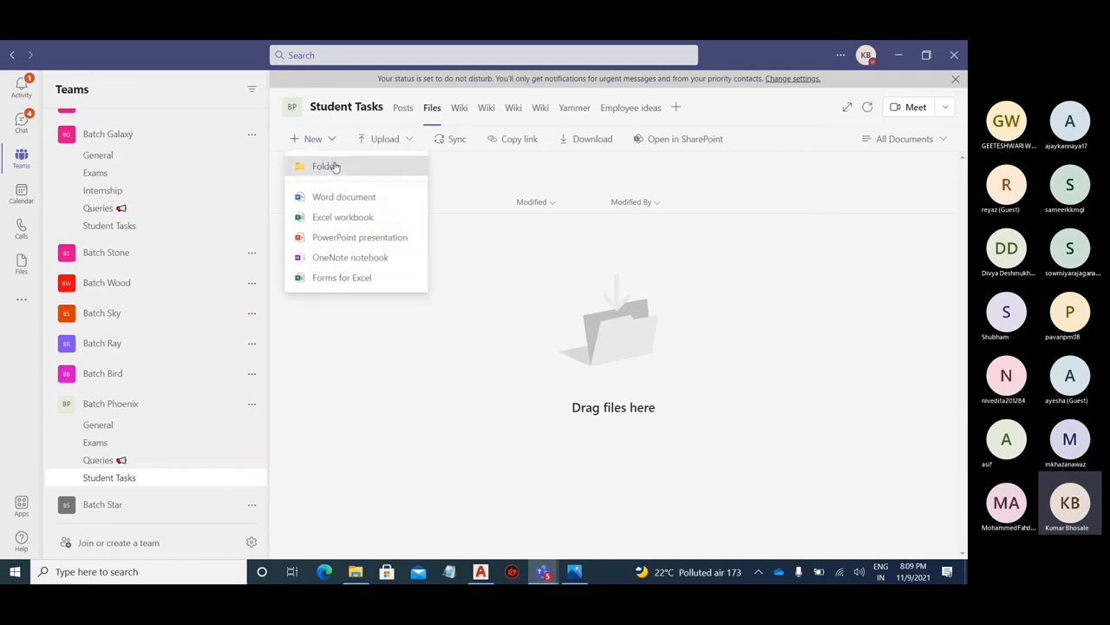
left_click(326, 165)
type("Ajay")
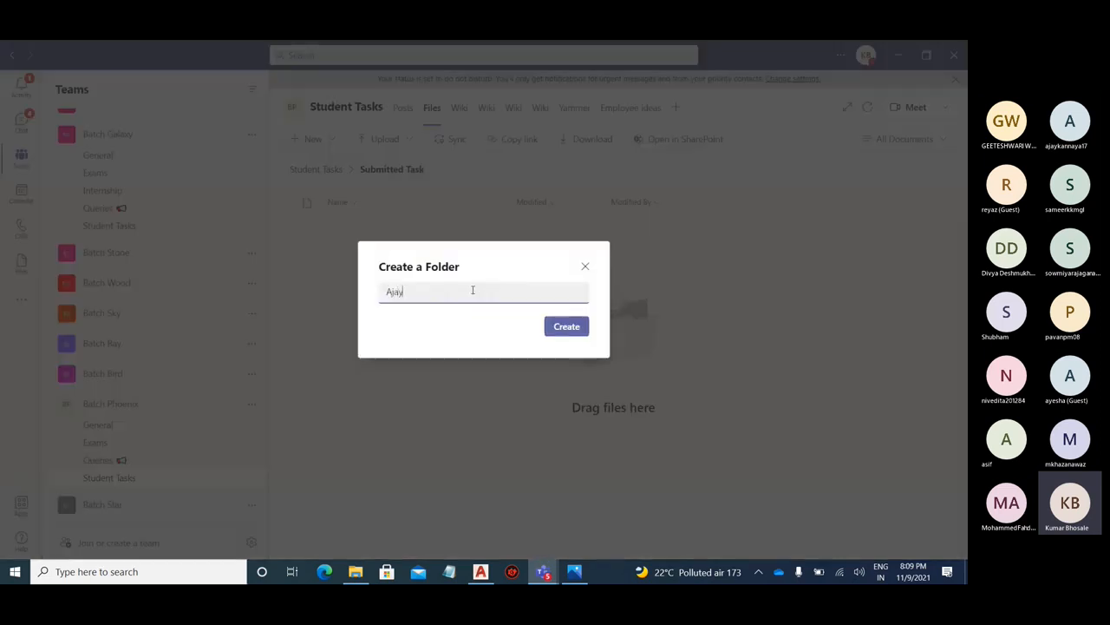
left_click(567, 326)
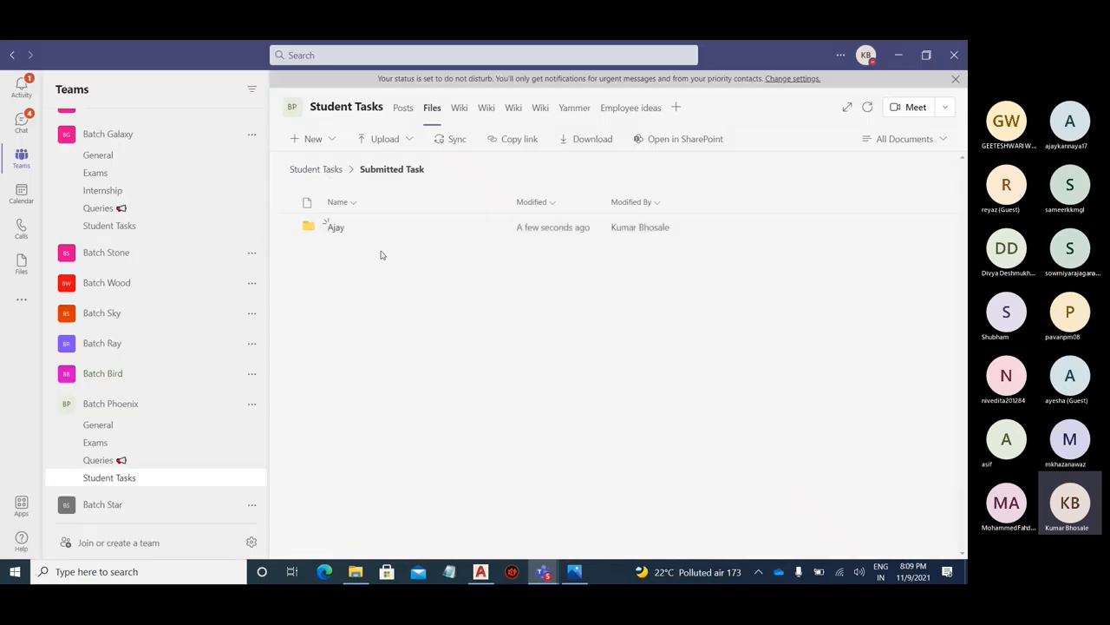
left_click(328, 142)
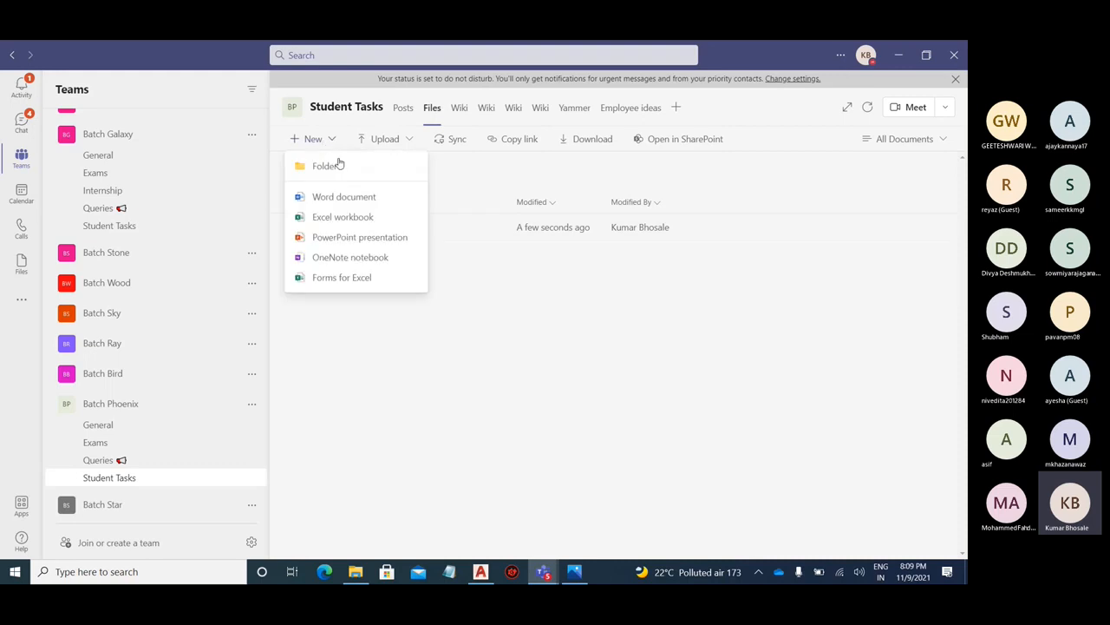
left_click(378, 356)
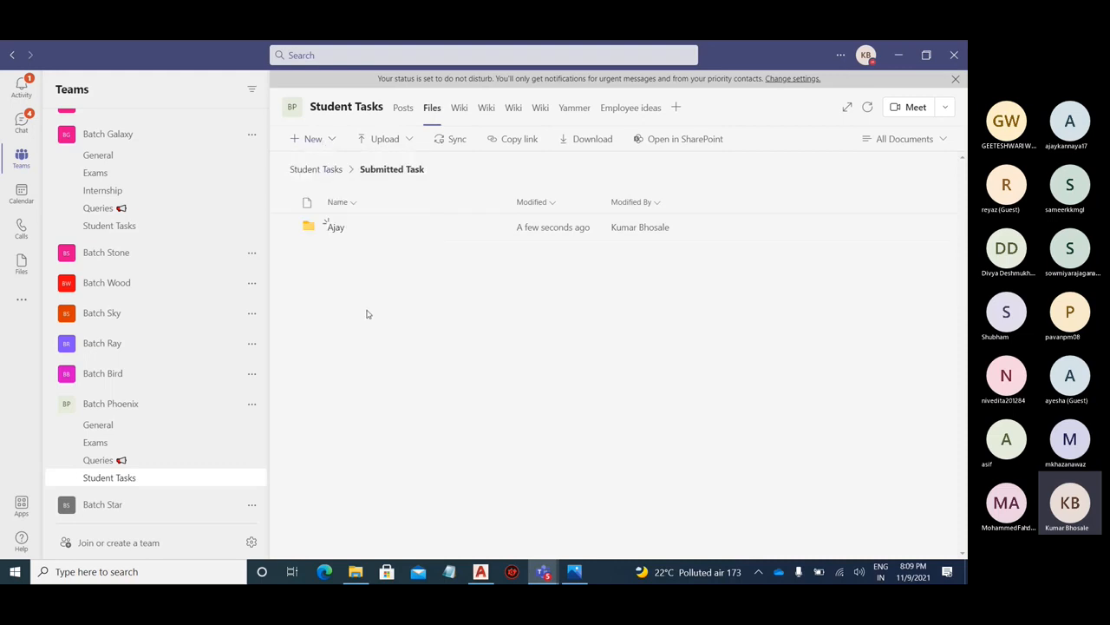
Open the student's folder and create a subfolder named AutoCAD in it
left_click(339, 231)
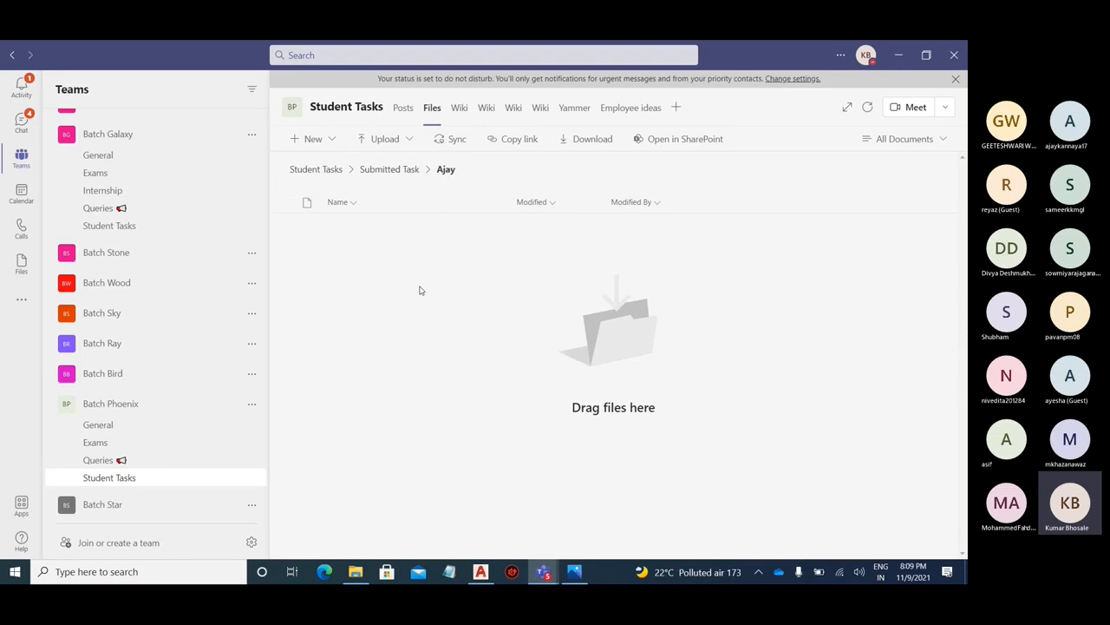
left_click(333, 141)
left_click(332, 167)
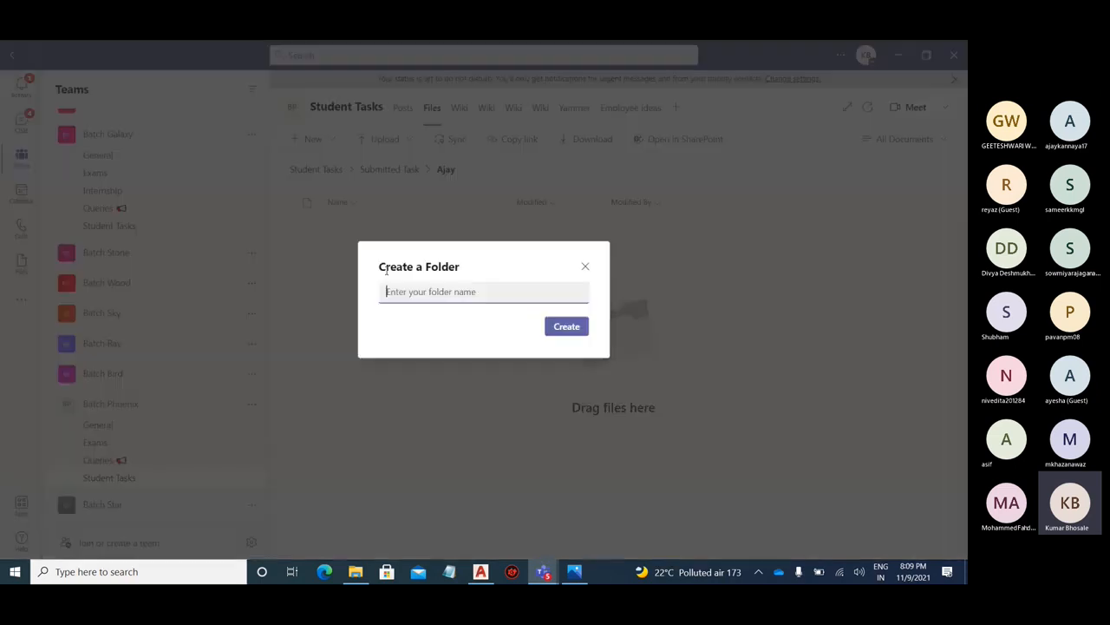
type("AutoCAD")
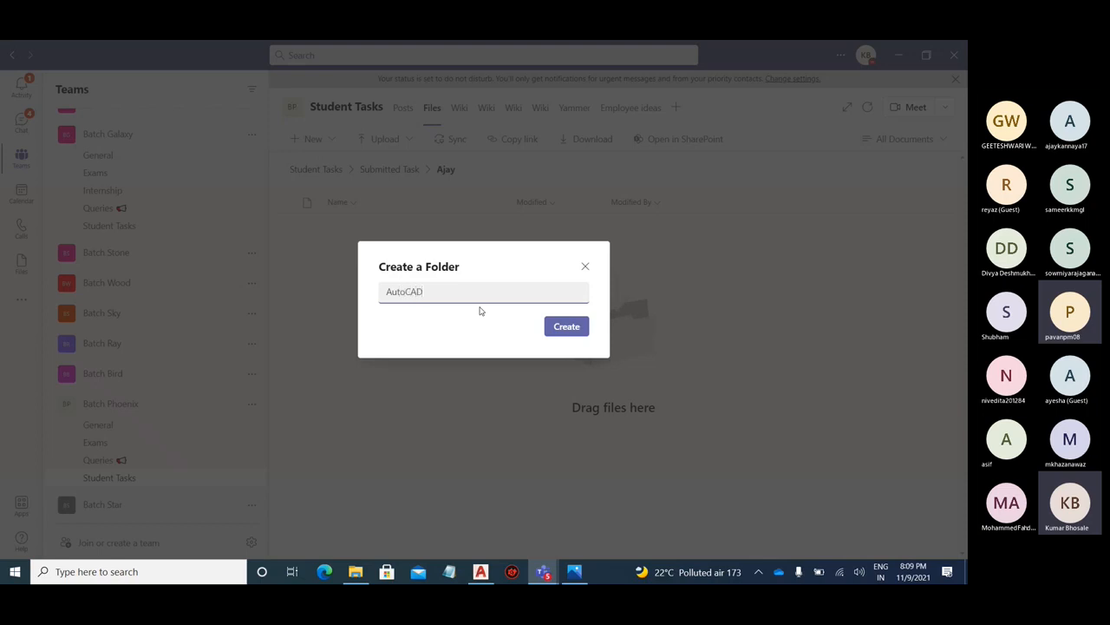
left_click(555, 327)
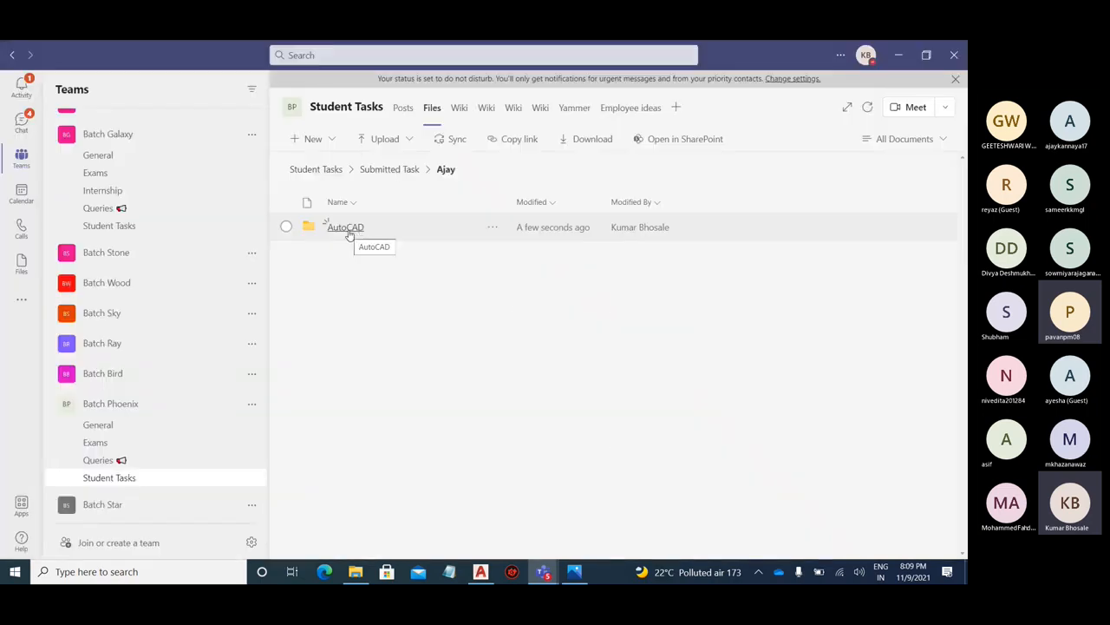
Return to the Student Tasks root and retrace the path through Submitted Task and the student's folder into AutoCAD
left_click(379, 176)
left_click(328, 172)
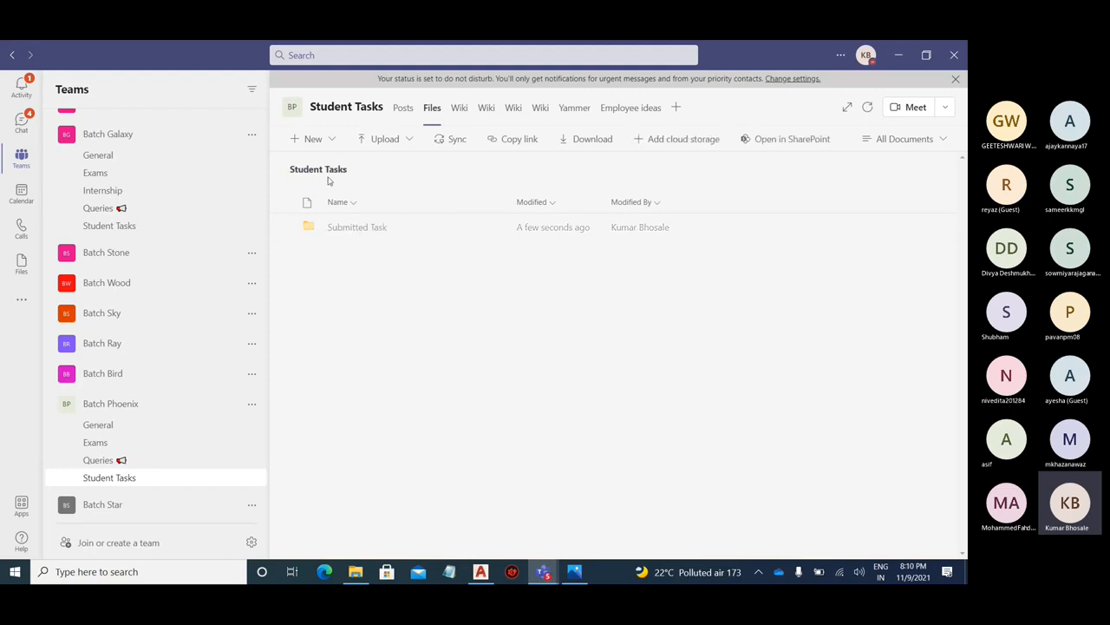
left_click(338, 228)
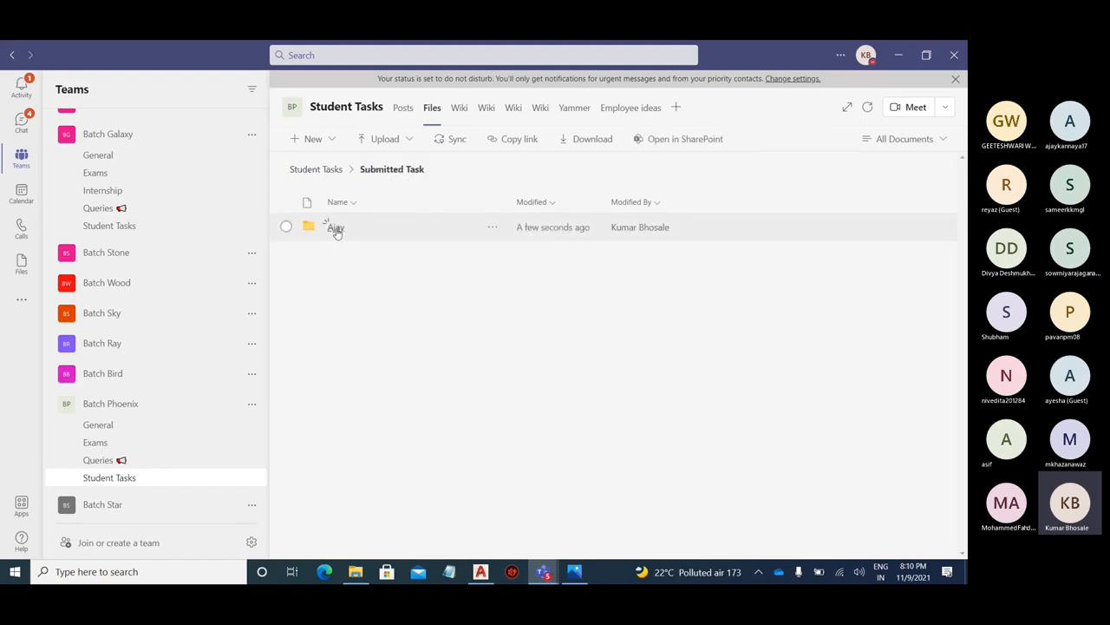
left_click(337, 228)
left_click(347, 227)
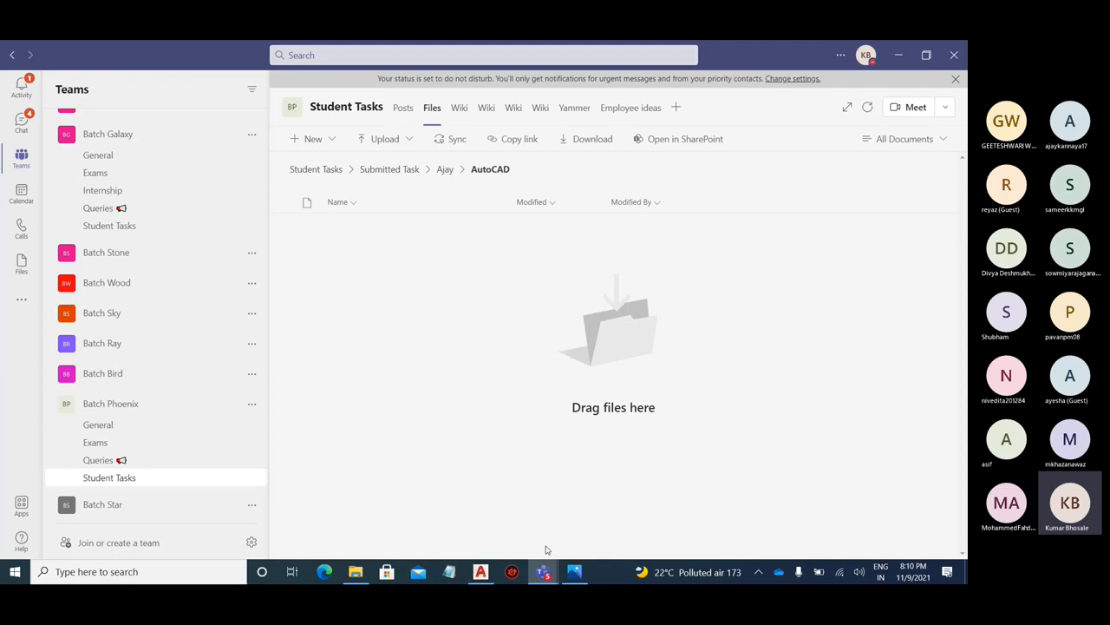
Switch to Photos, go back to the CadB6 figure to review it, and minimize the viewer
left_click(574, 570)
key("Left")
key("Left")
key("Left")
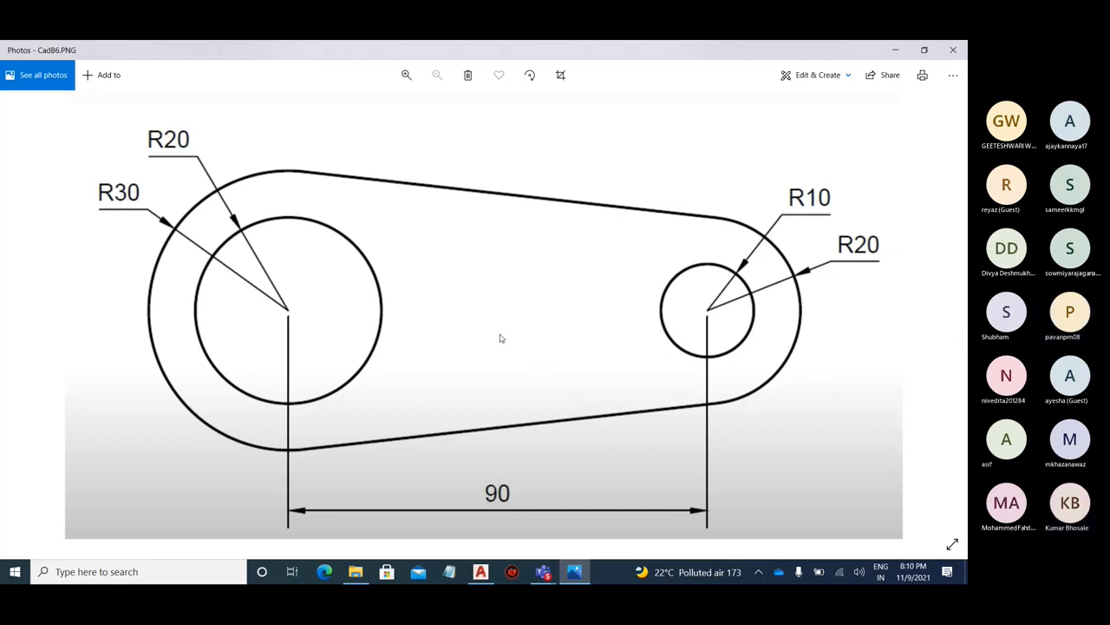
left_click(895, 52)
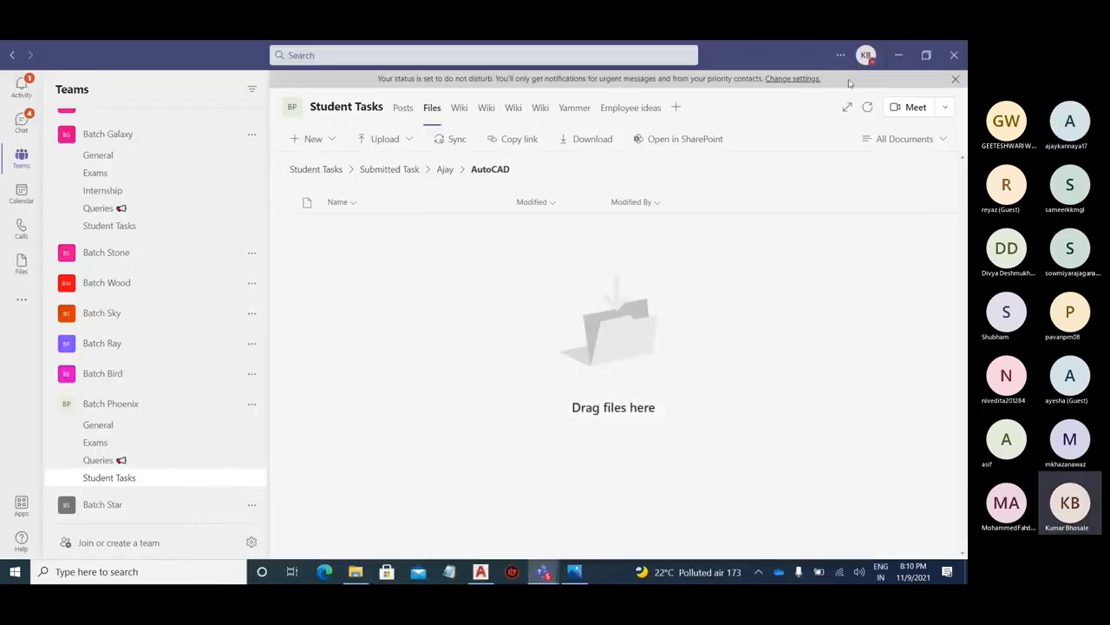
Minimize Teams, bring its Student Tasks window back to show the AutoCAD submission folder, and return to the desktop
left_click(902, 56)
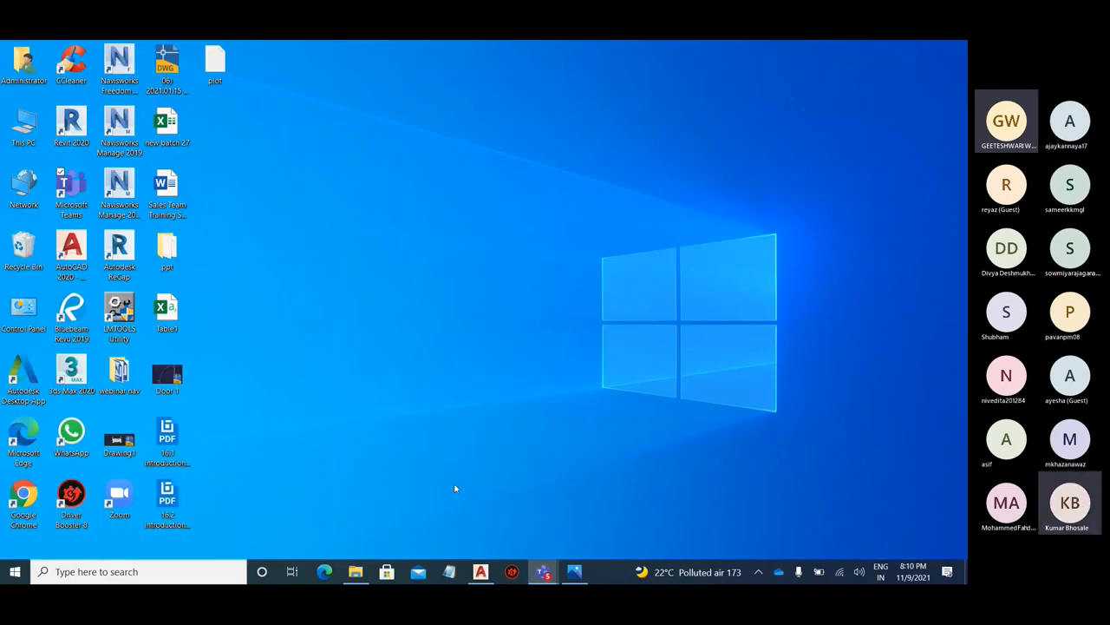
mouse_move(543, 577)
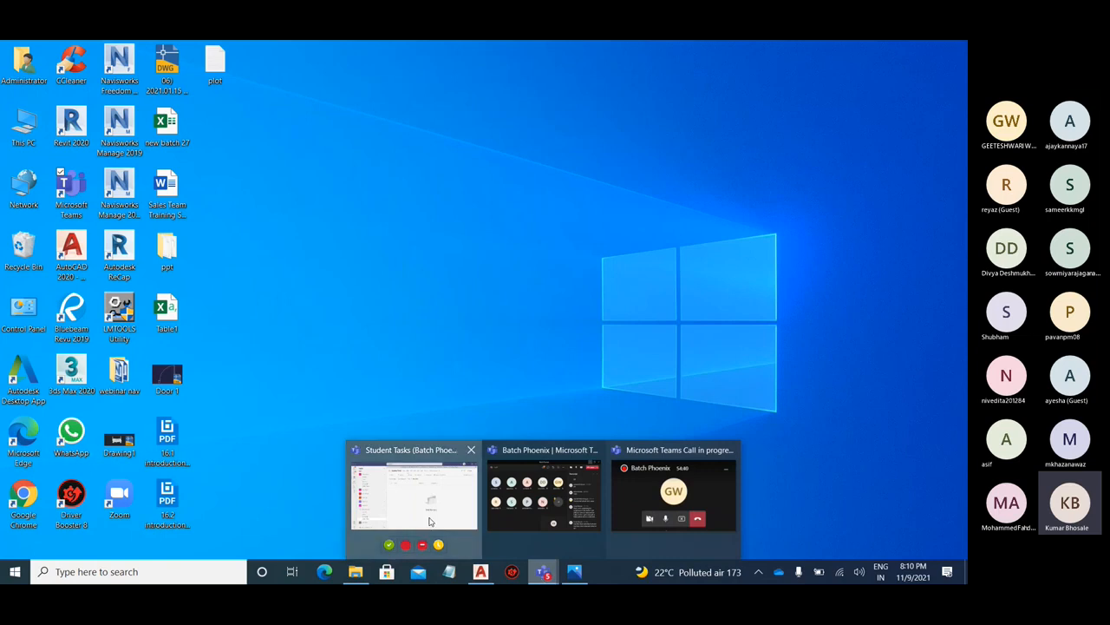
left_click(429, 496)
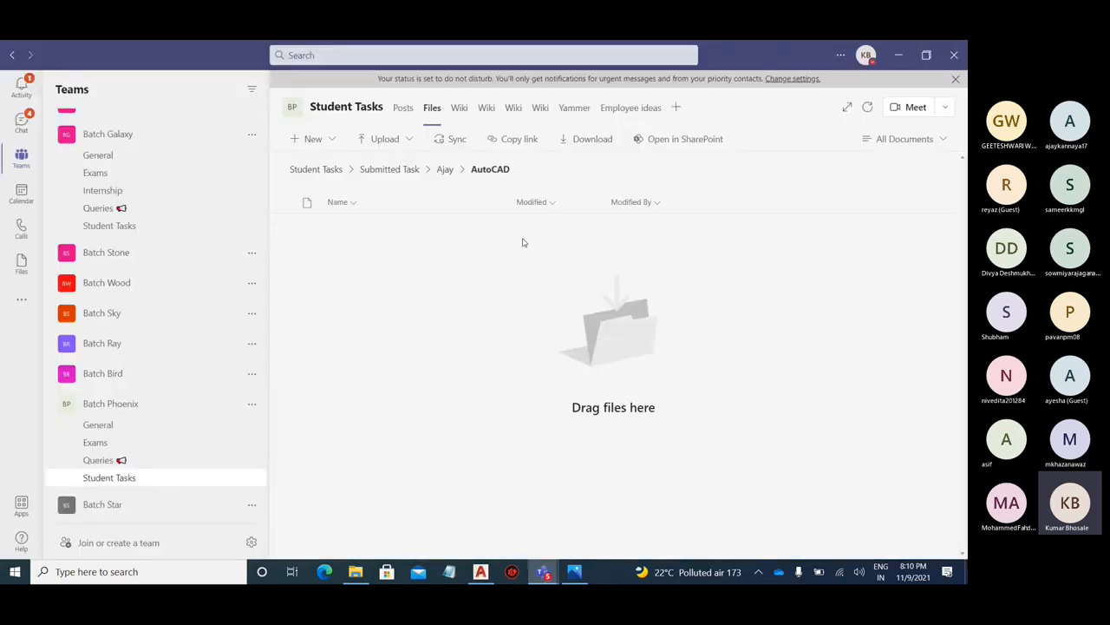
left_click(898, 58)
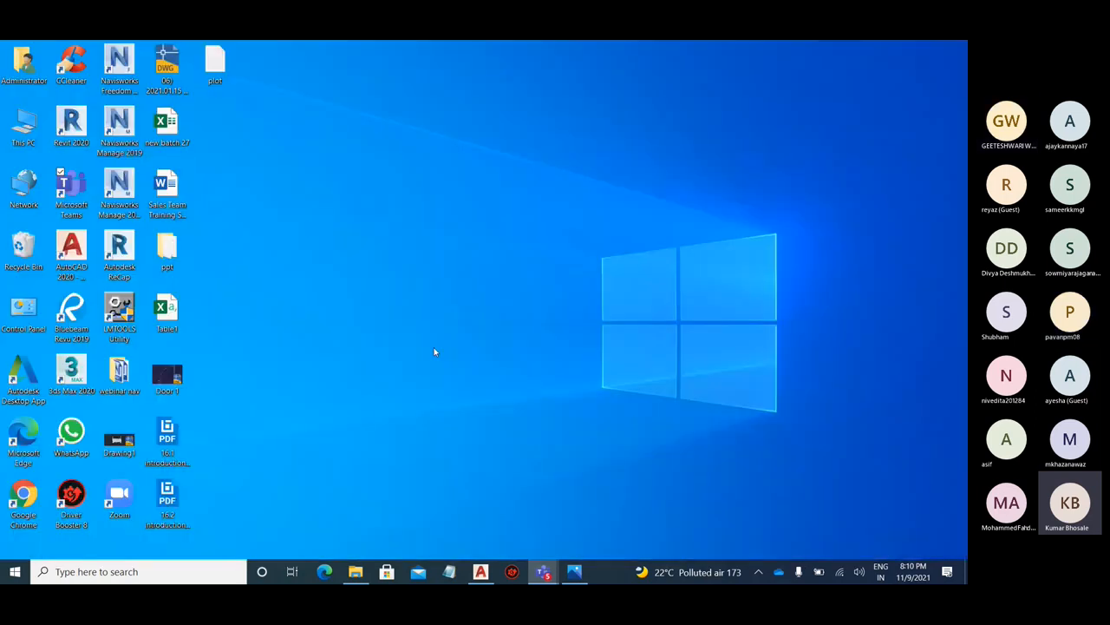
Minimize the Teams meeting, switch to AutoCAD and erase the reference image beside the drawn two-pulley outline, checking the same figure in Photos; return to the desktop
left_click(898, 496)
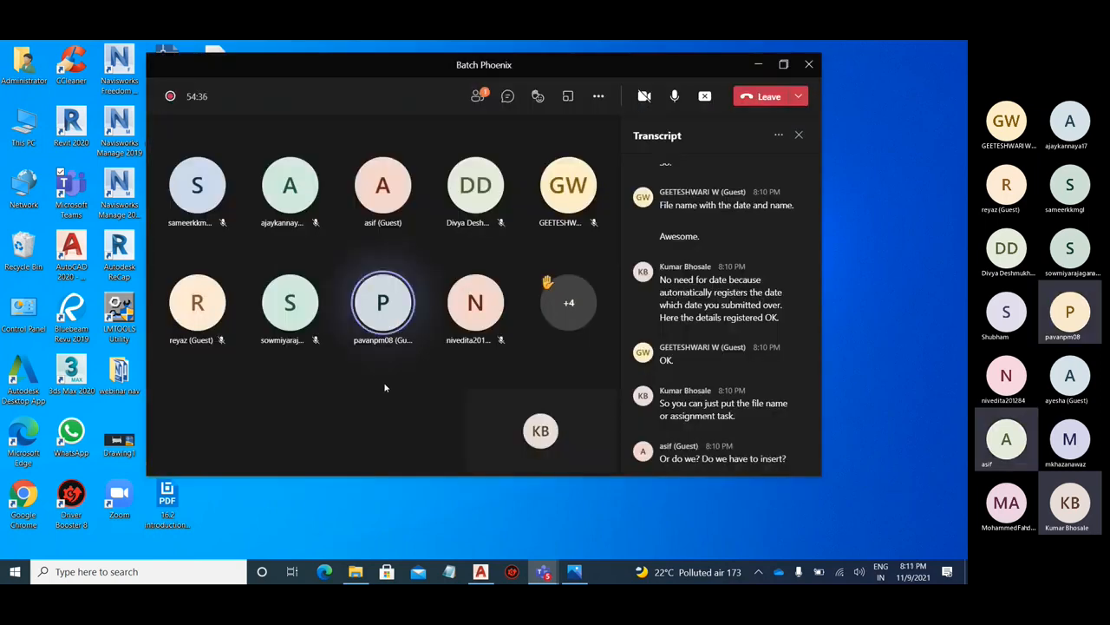
left_click(758, 64)
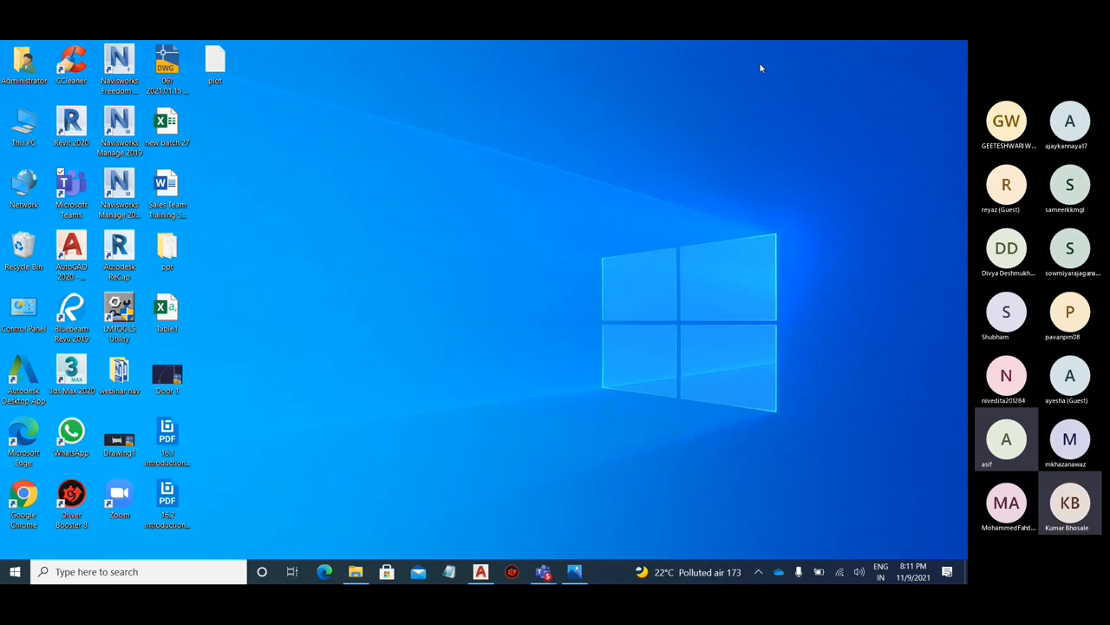
left_click(480, 570)
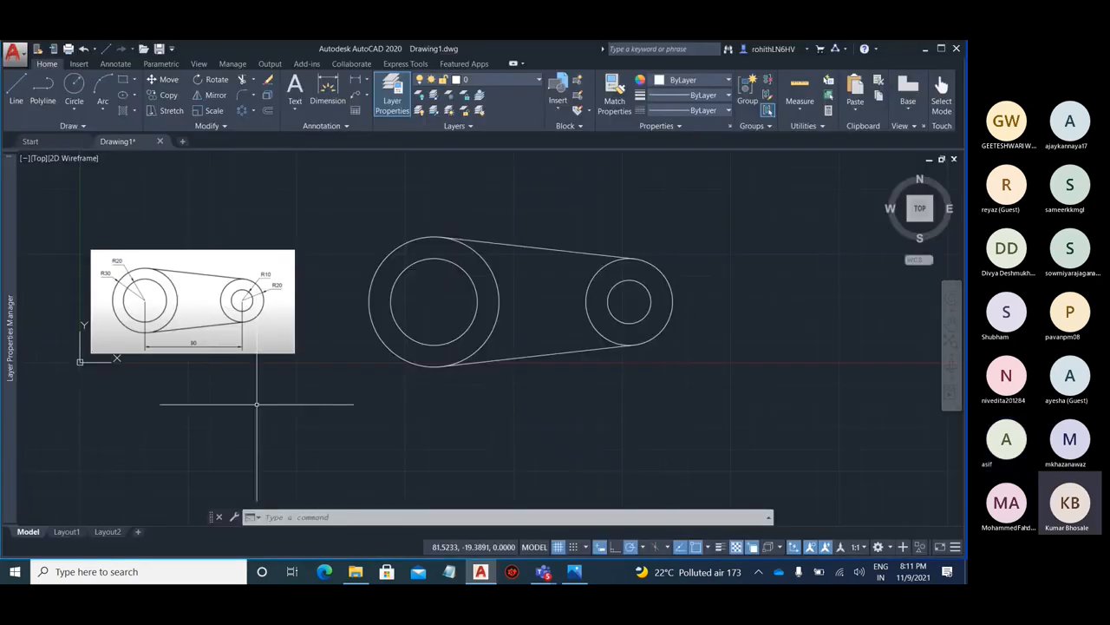
scroll(78, 273, "up", 2)
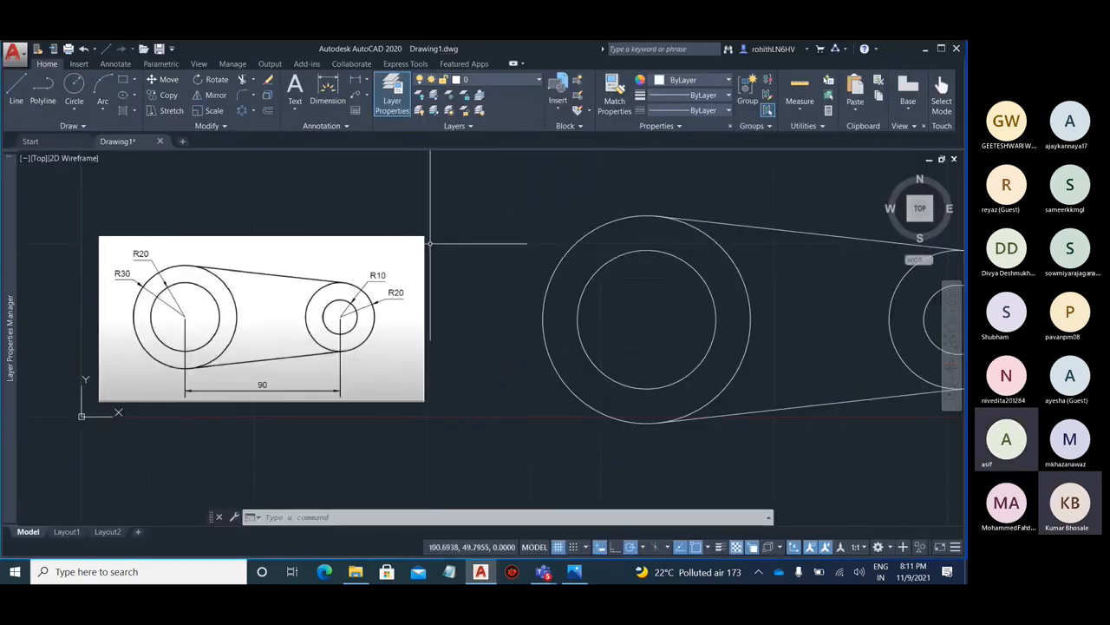
left_click(471, 219)
left_click(344, 286)
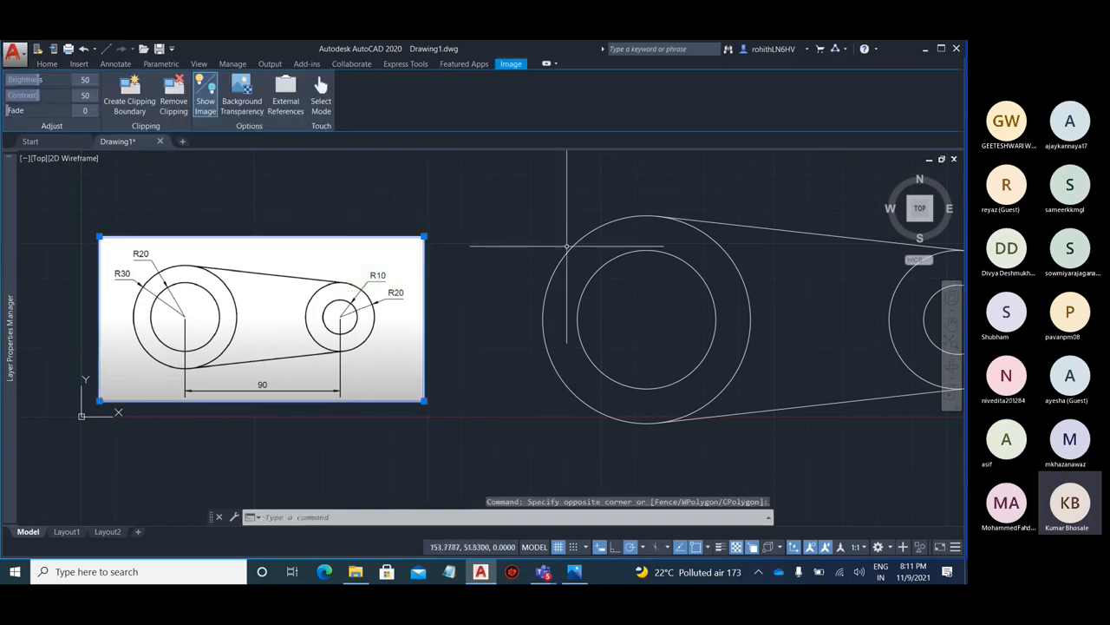
scroll(264, 301, "down", 2)
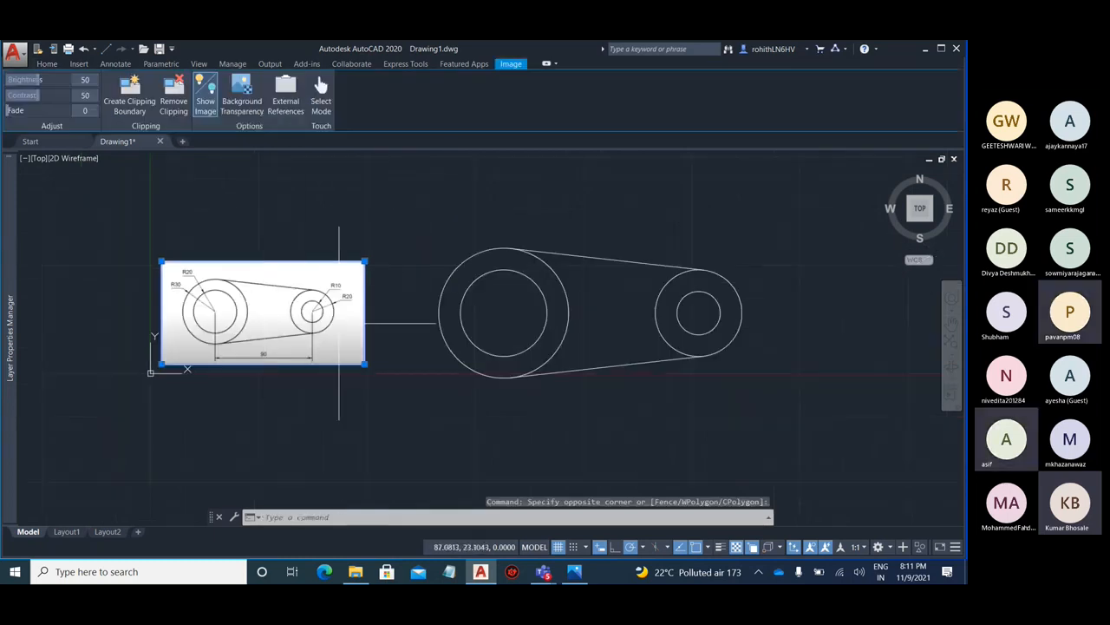
left_click(925, 48)
left_click(575, 570)
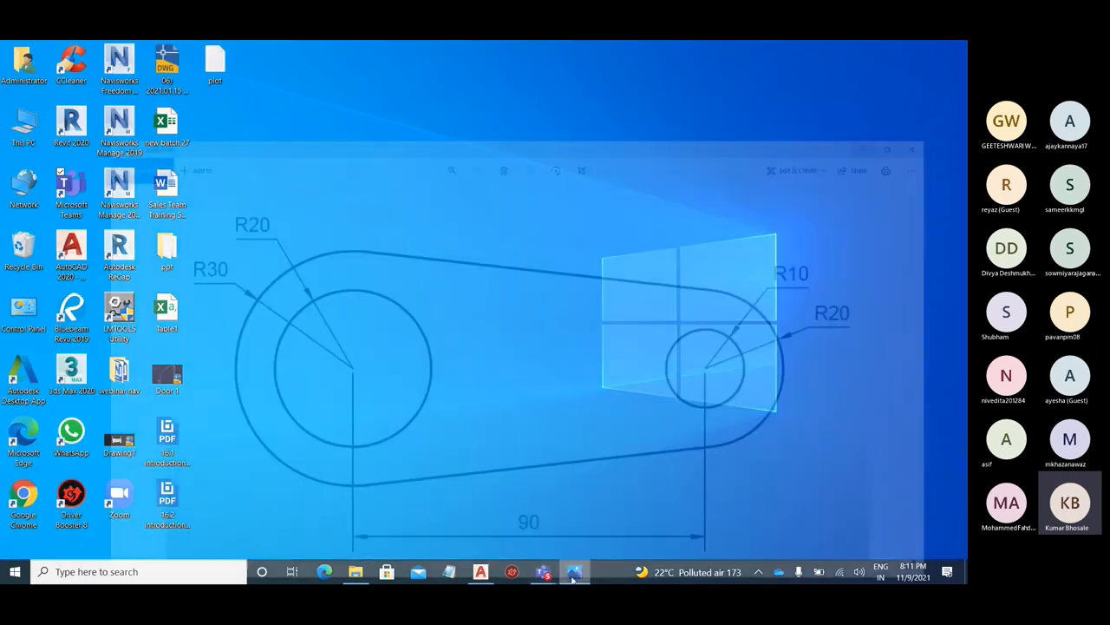
left_click(896, 49)
mouse_move(546, 574)
left_click(481, 572)
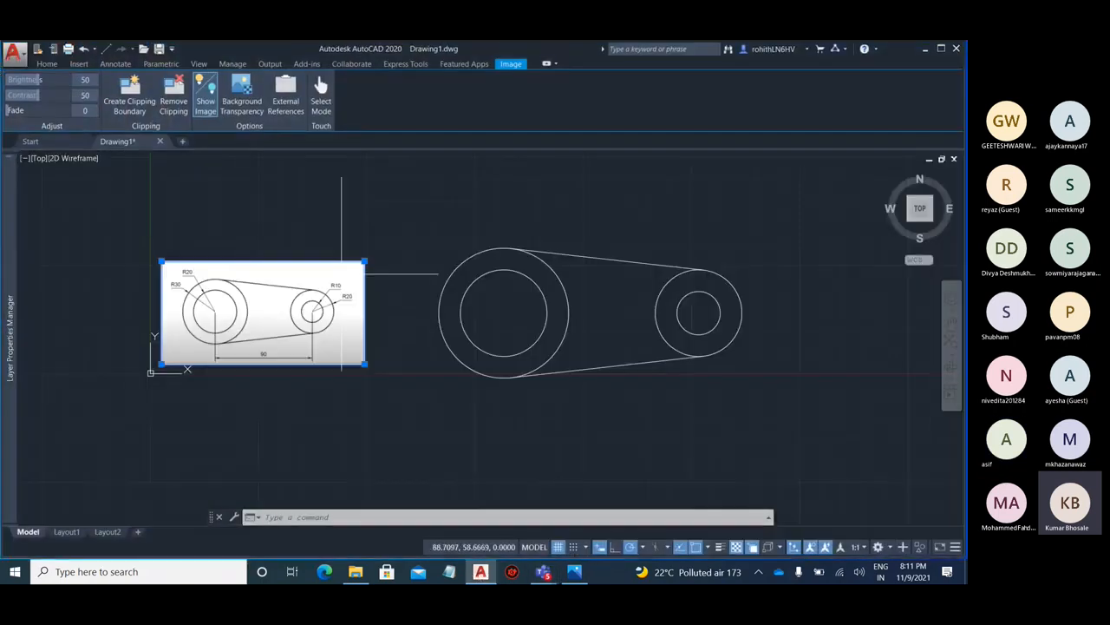
key("Delete")
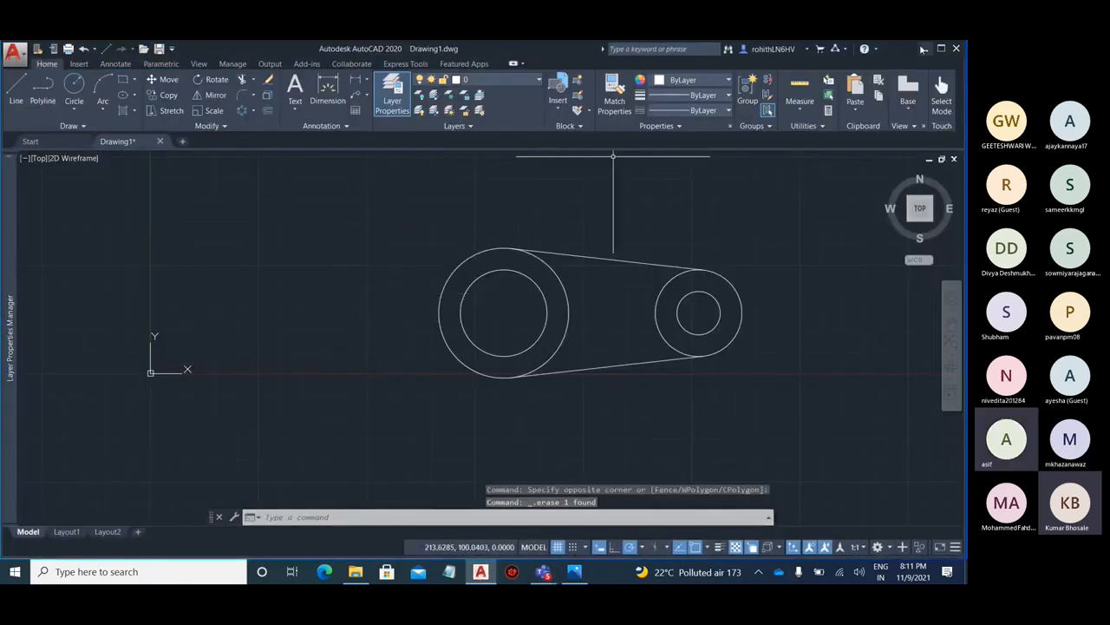
left_click(925, 48)
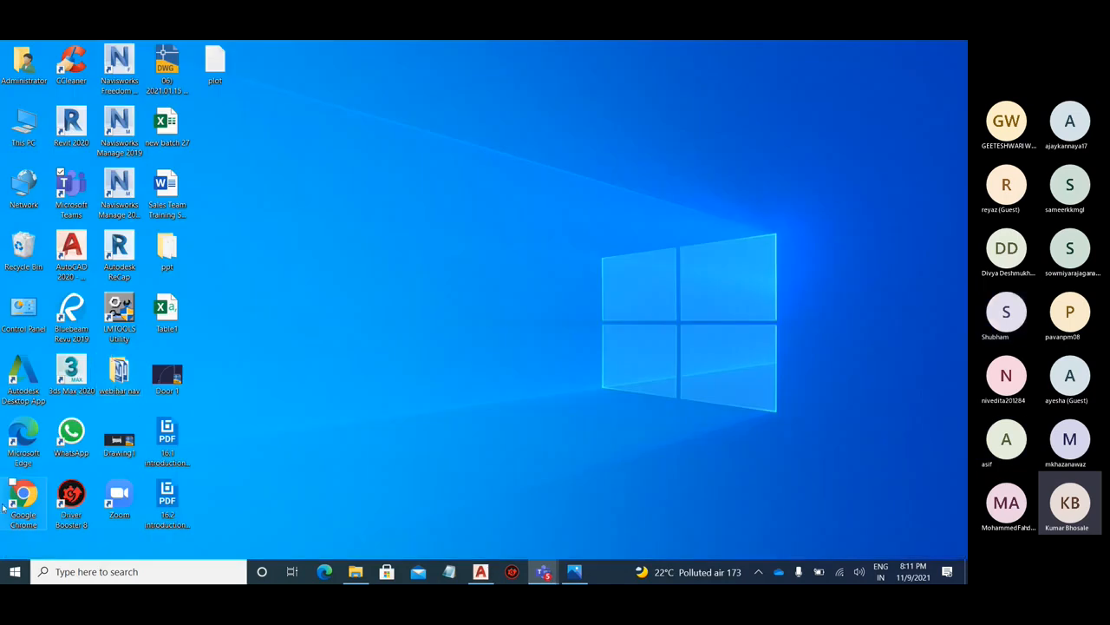
Open Chrome, go to the mytibcam.com login page and sign in with the saved account name and password
double_click(24, 496)
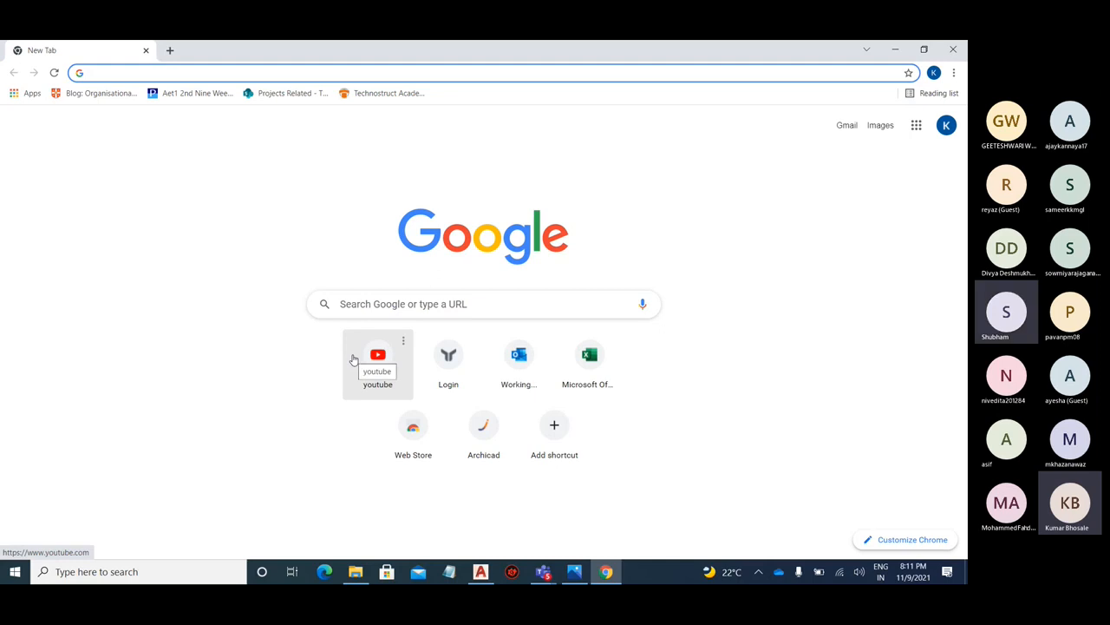
left_click(450, 369)
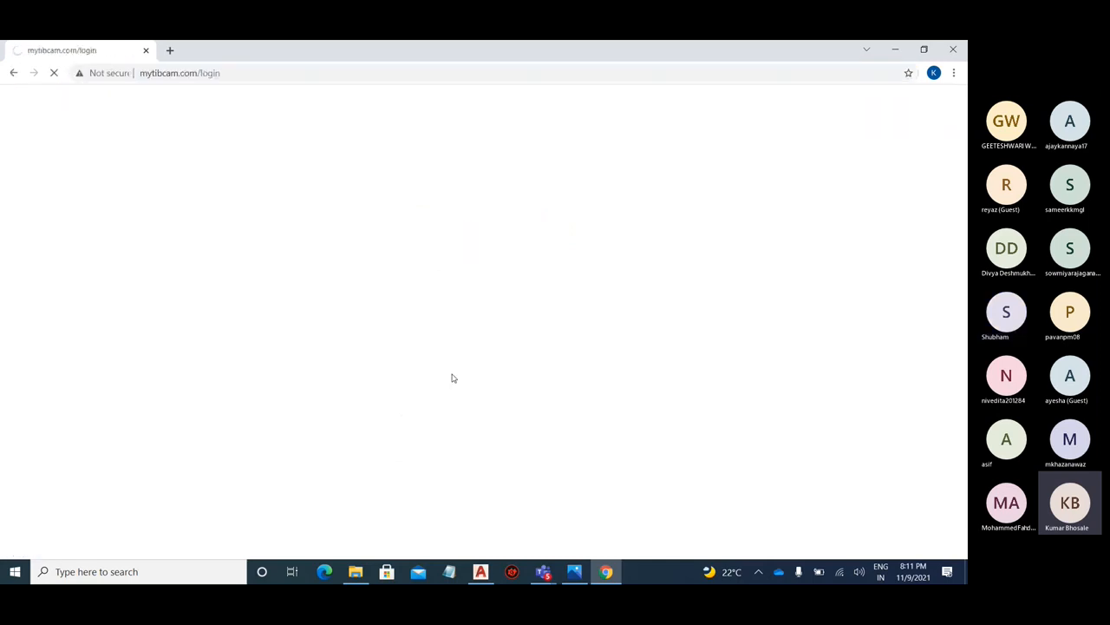
left_click(671, 261)
left_click(659, 291)
left_click(552, 356)
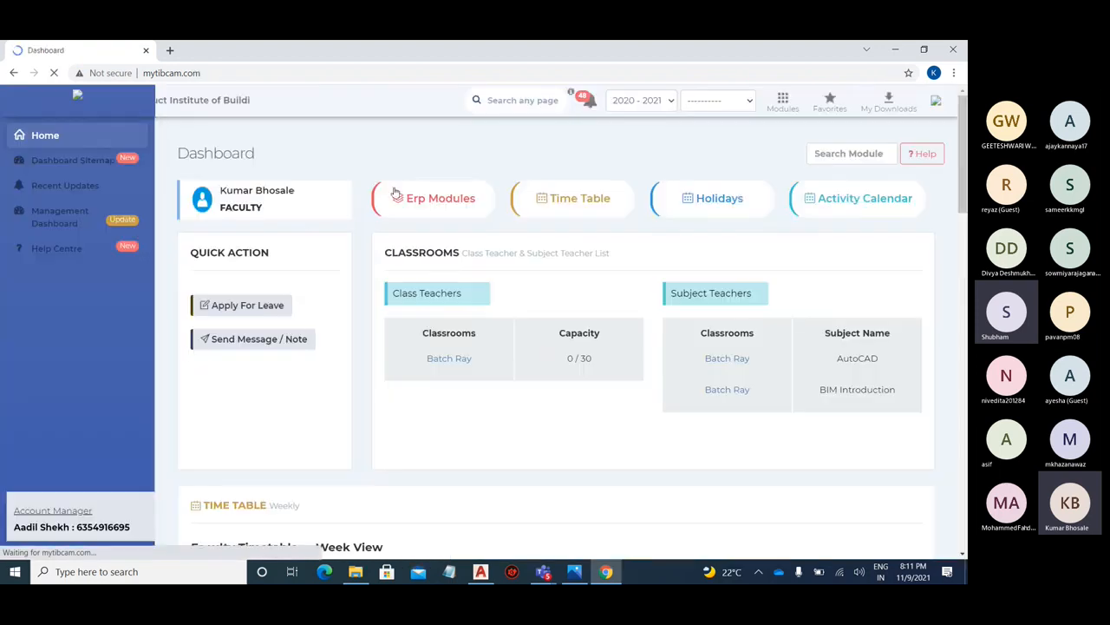
Open the Student Attendance module from the dashboard and go to its Attendance By Absent No. page
scroll(413, 196, "down", 12)
scroll(413, 199, "down", 2)
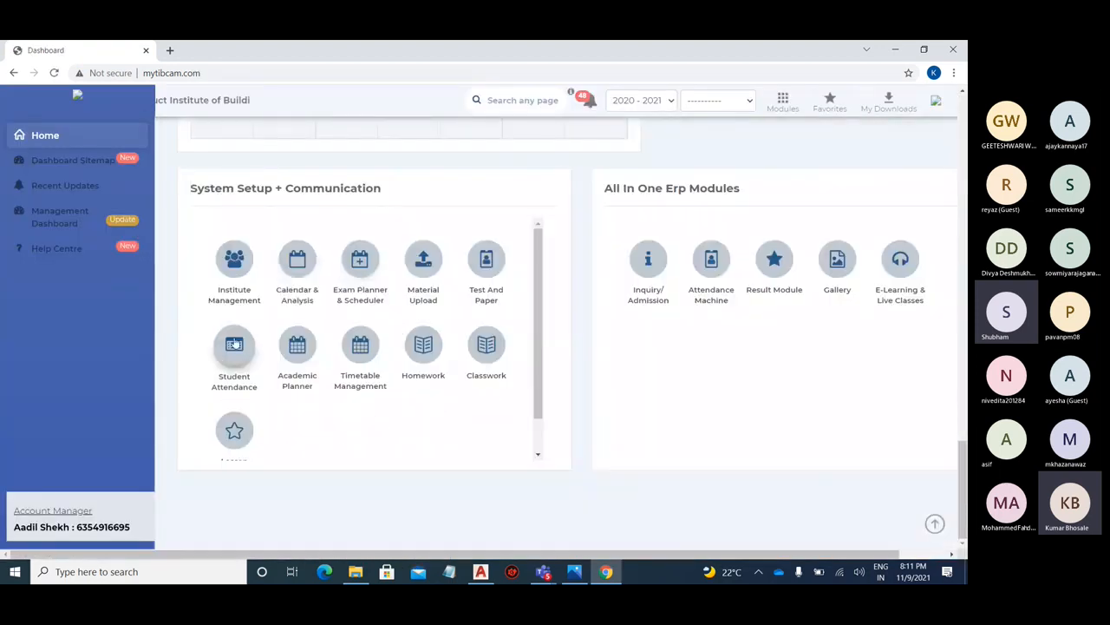
left_click(233, 342)
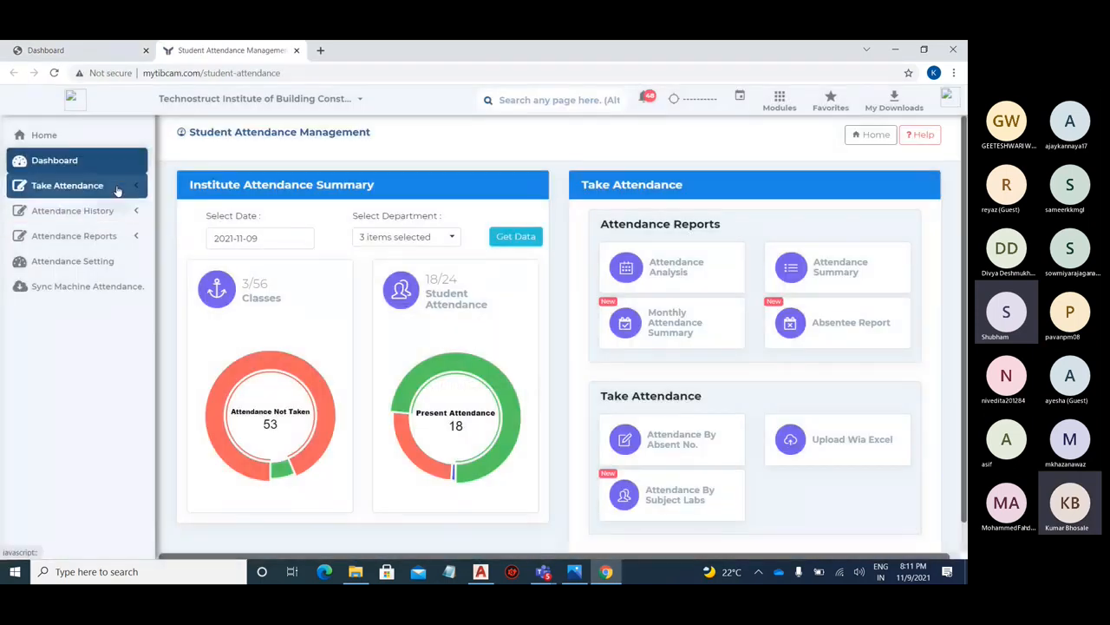
left_click(117, 187)
left_click(118, 218)
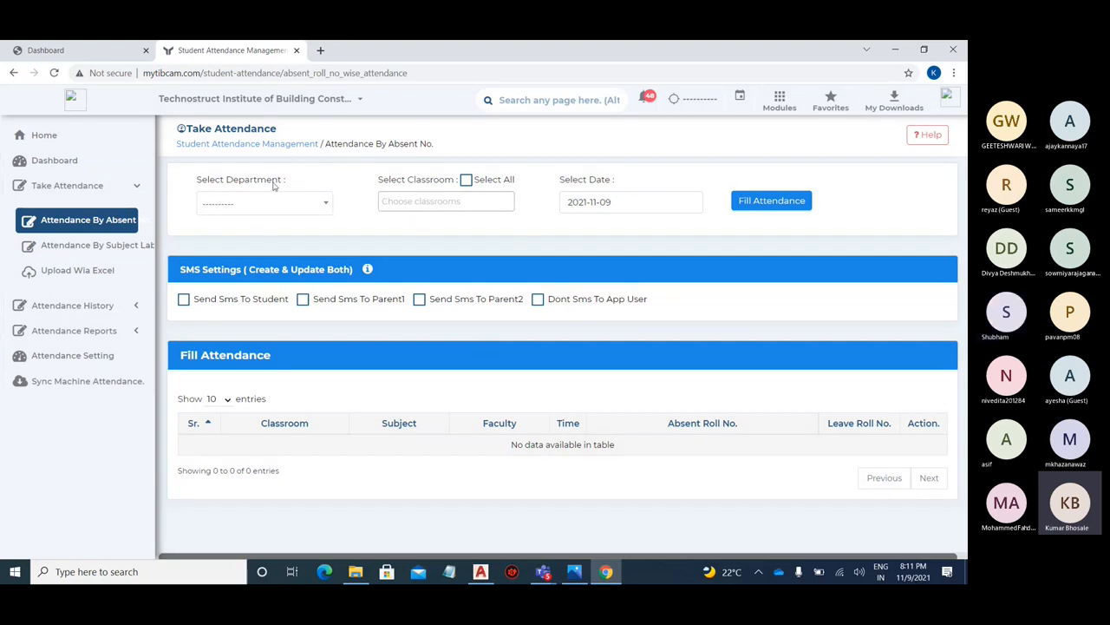
Switch to AutoCAD and draw a wavy control-vertex spline with six vertices above the two-pulley outline
left_click(895, 50)
left_click(481, 571)
scroll(336, 325, "down", 4)
middle_click_drag(339, 235, 270, 360)
left_click(50, 126)
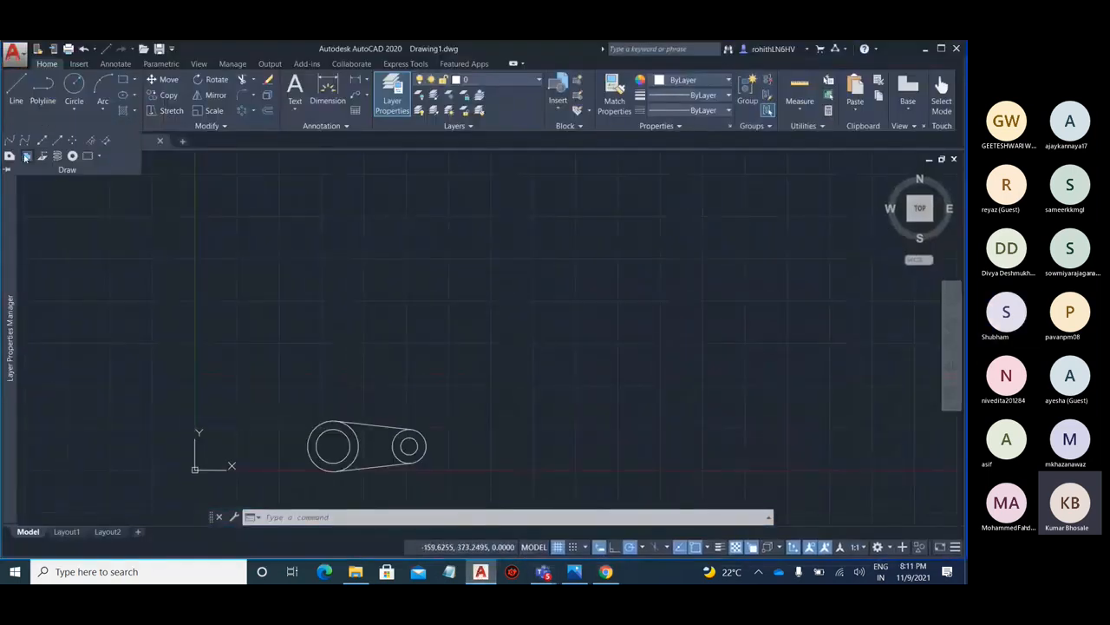
left_click(24, 139)
left_click(273, 287)
left_click(457, 202)
left_click(723, 352)
left_click(808, 237)
scroll(546, 409, "down", 2)
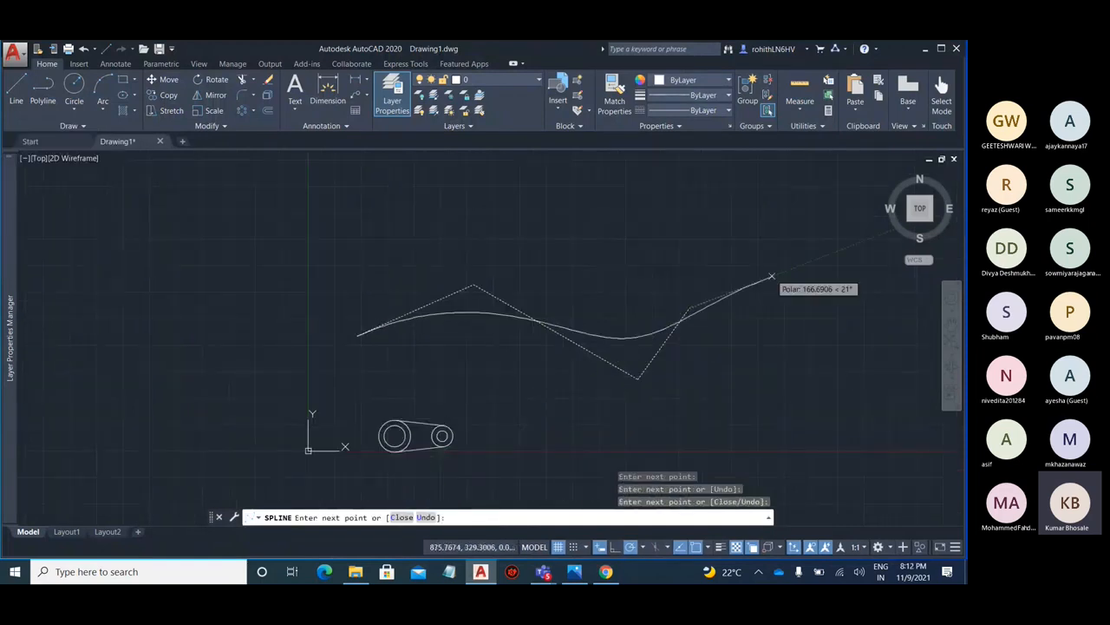
left_click(772, 278)
left_click(814, 356)
key("Return")
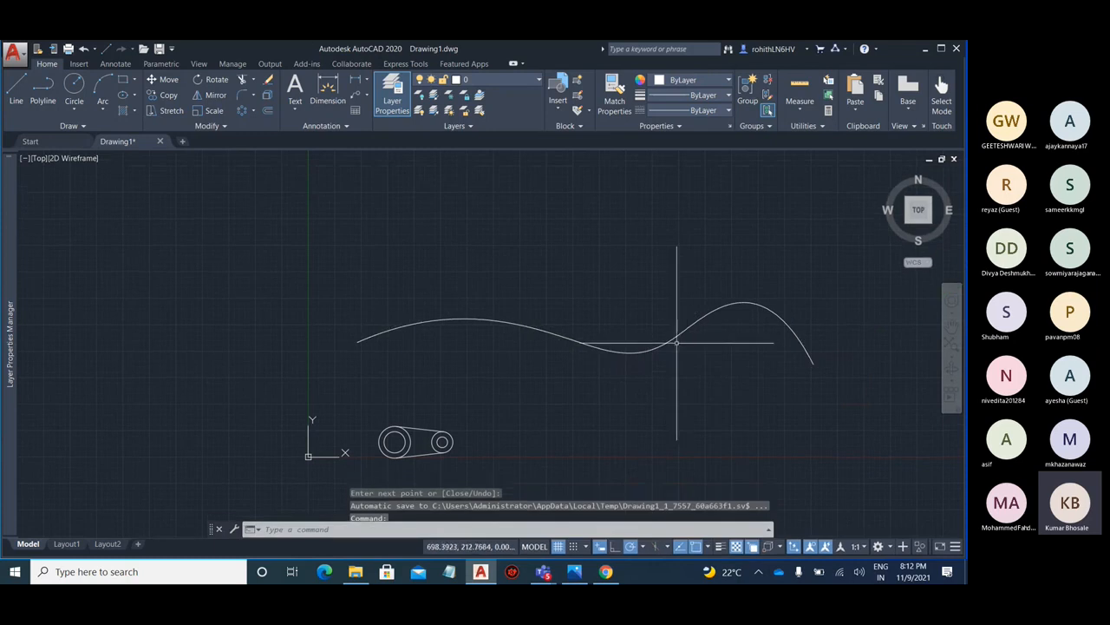
Stretch the spline's second control vertex from its start downward by about 110 units
left_click(677, 335)
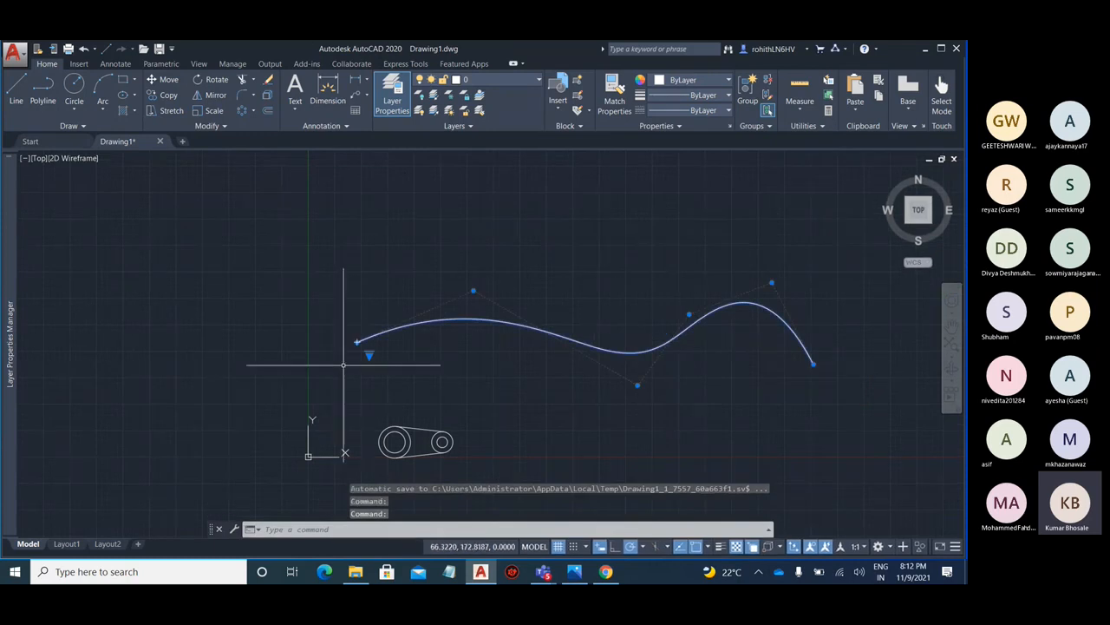
scroll(490, 265, "up", 2)
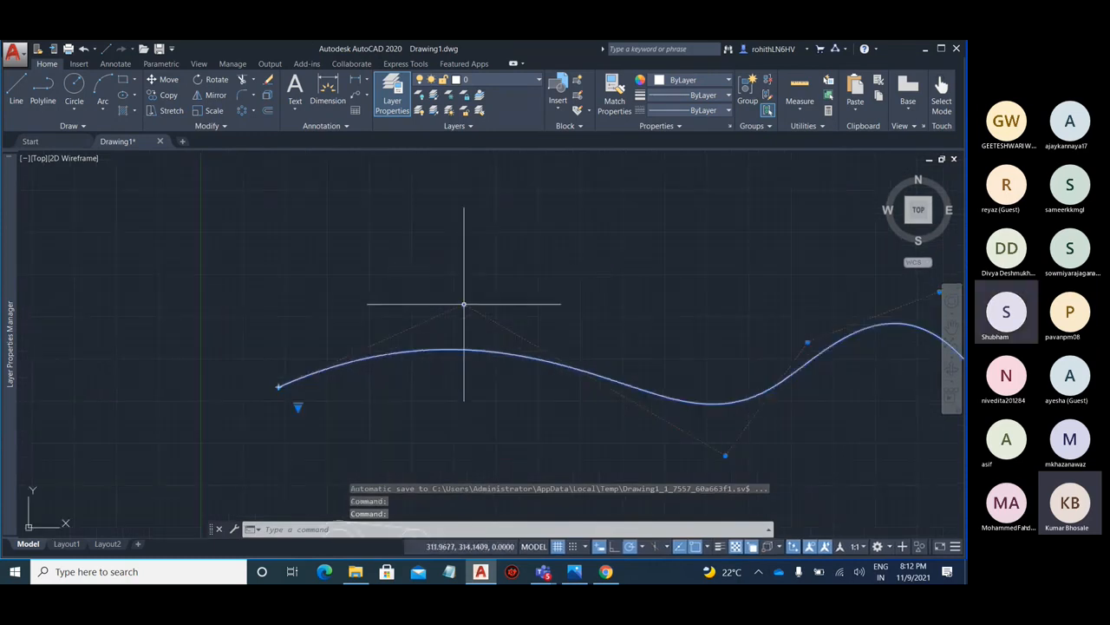
left_click(464, 304)
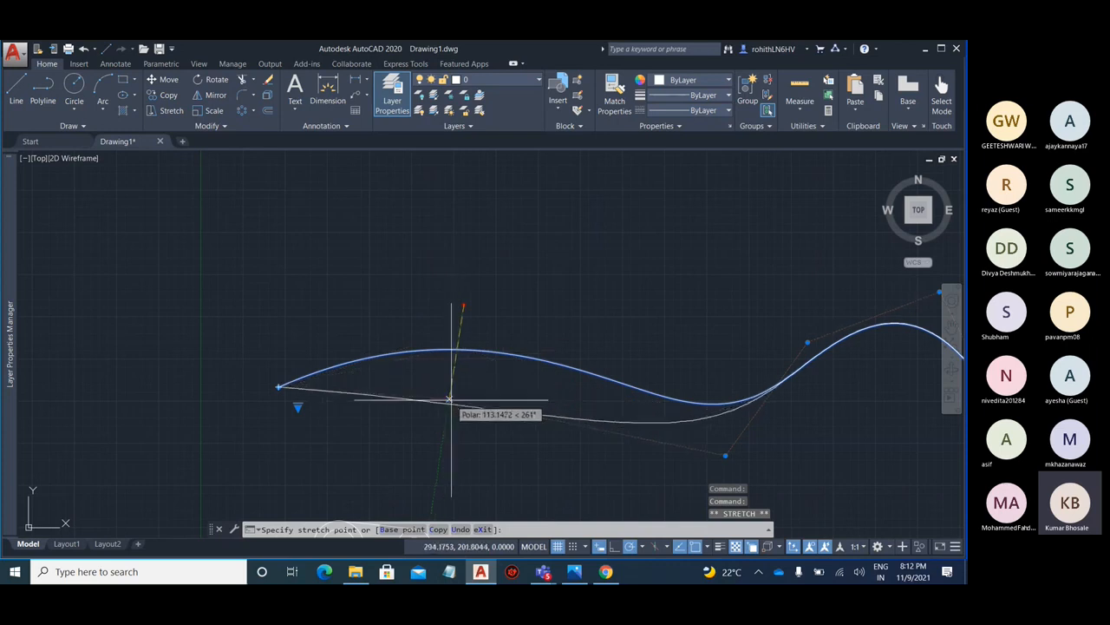
left_click(454, 397)
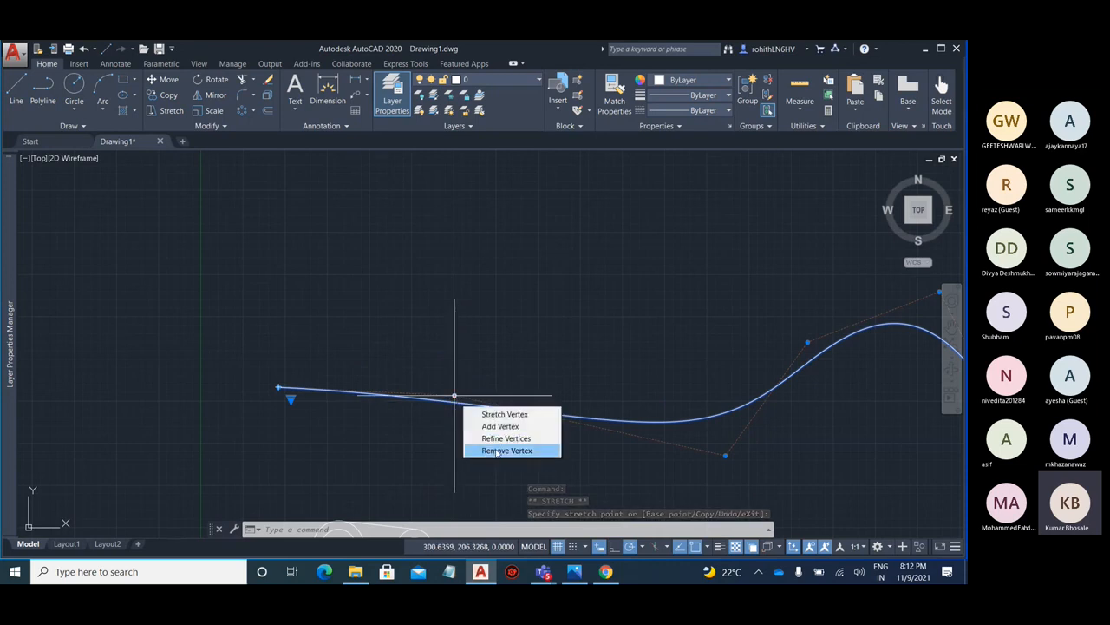
Remove the spline's four inner control vertices one by one, flattening it to a straight segment between its endpoints
left_click(507, 450)
scroll(278, 399, "down", 2)
mouse_move(557, 434)
left_click(605, 488)
left_click(607, 364)
key("Escape")
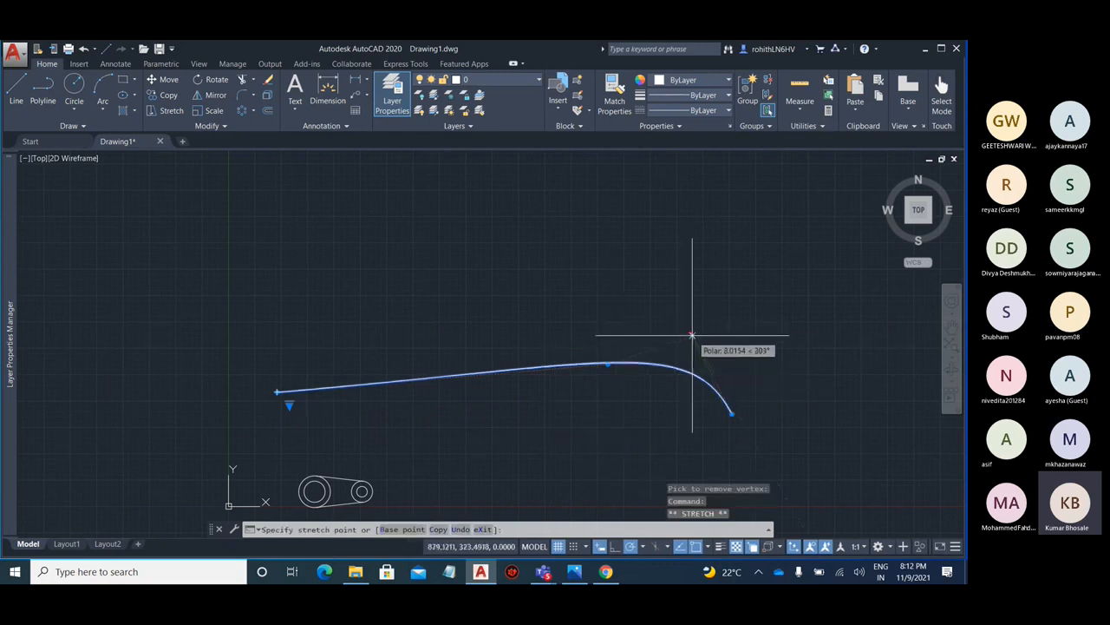
mouse_move(690, 333)
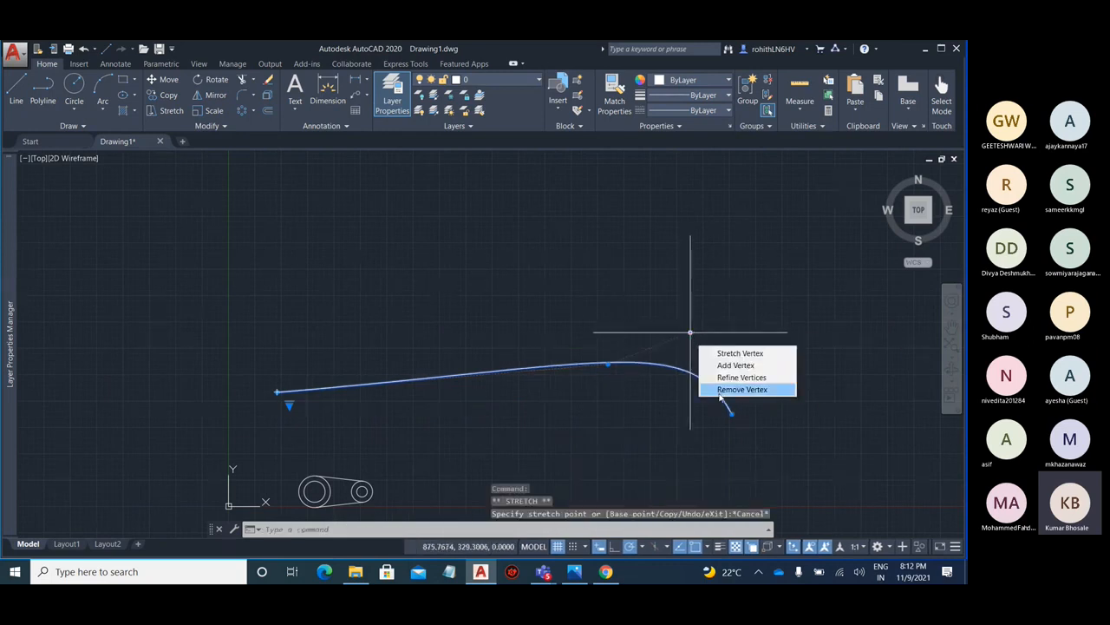
left_click(744, 388)
mouse_move(609, 367)
left_click(661, 420)
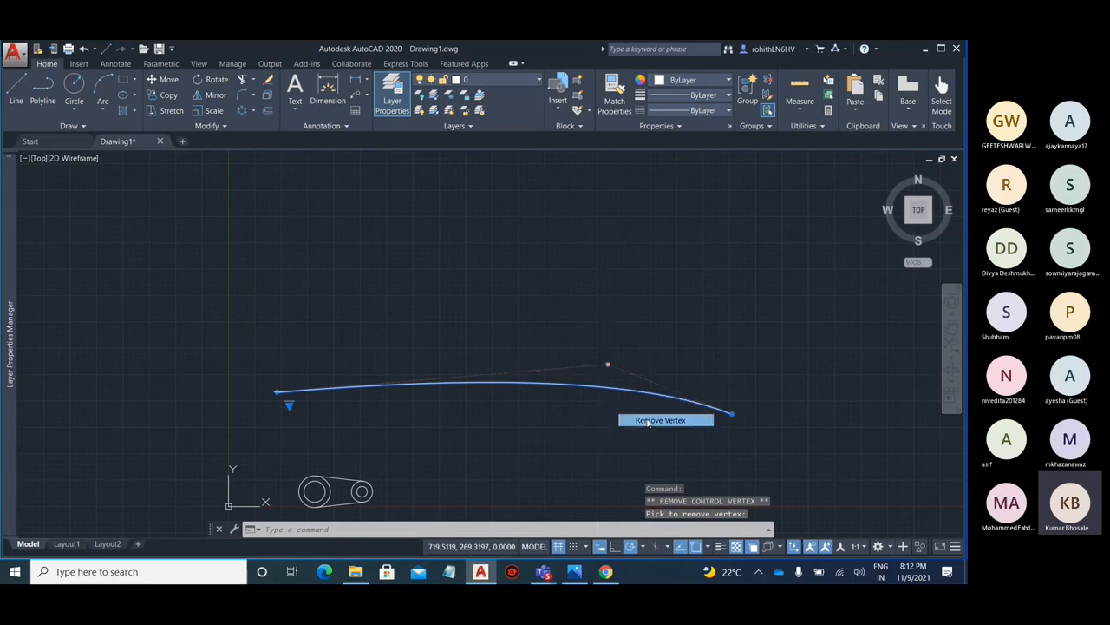
Try to explode the straightened spline, and select it again
scroll(555, 441, "up", 2)
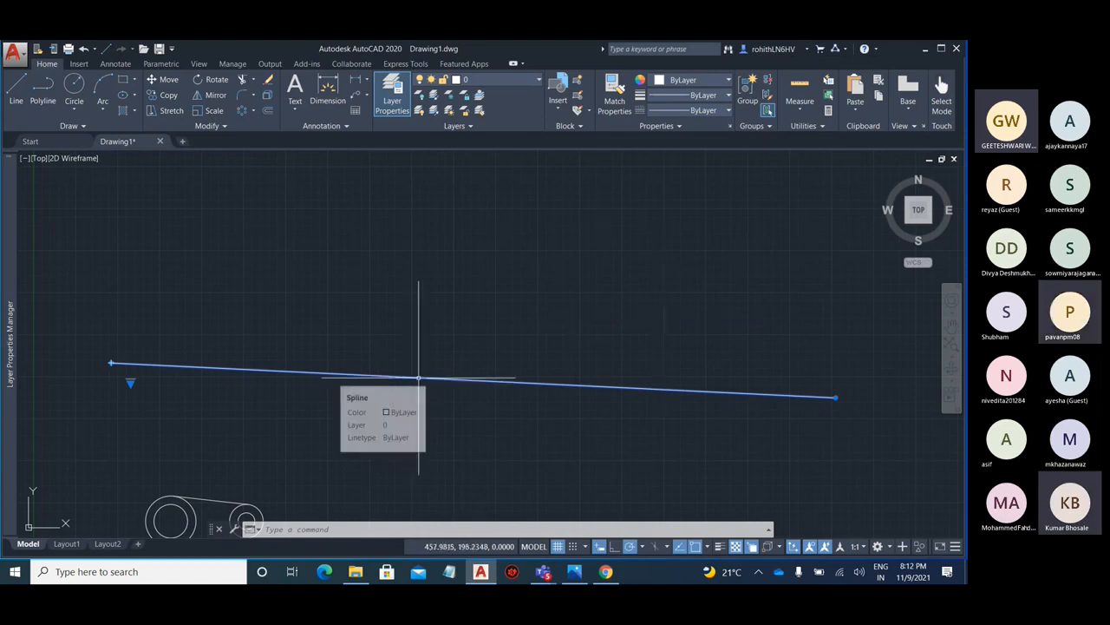
key("Return")
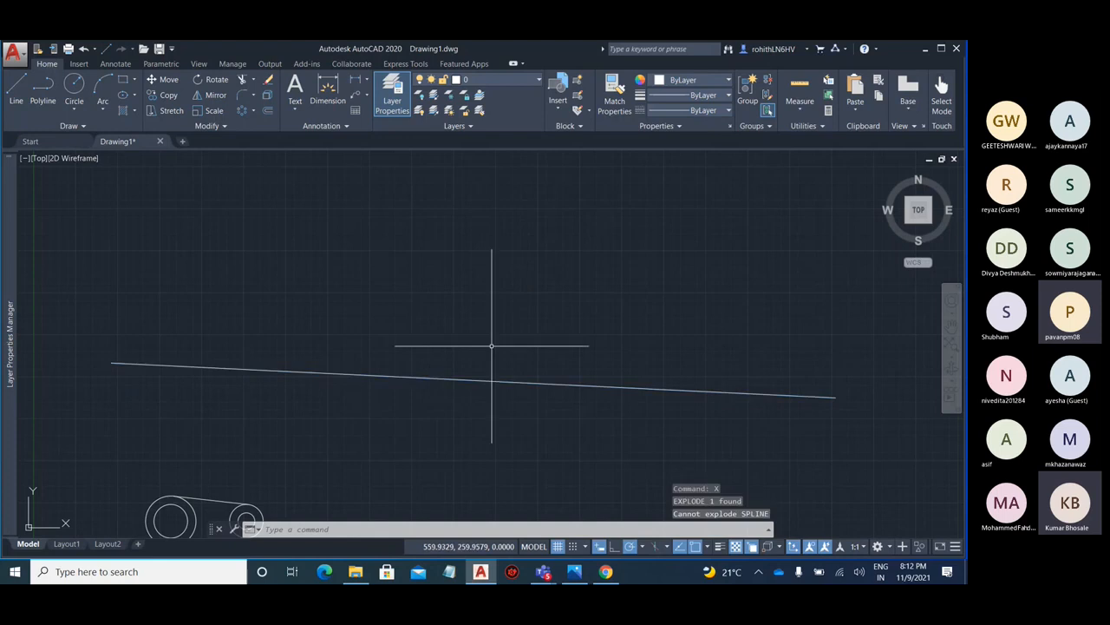
left_click(471, 379)
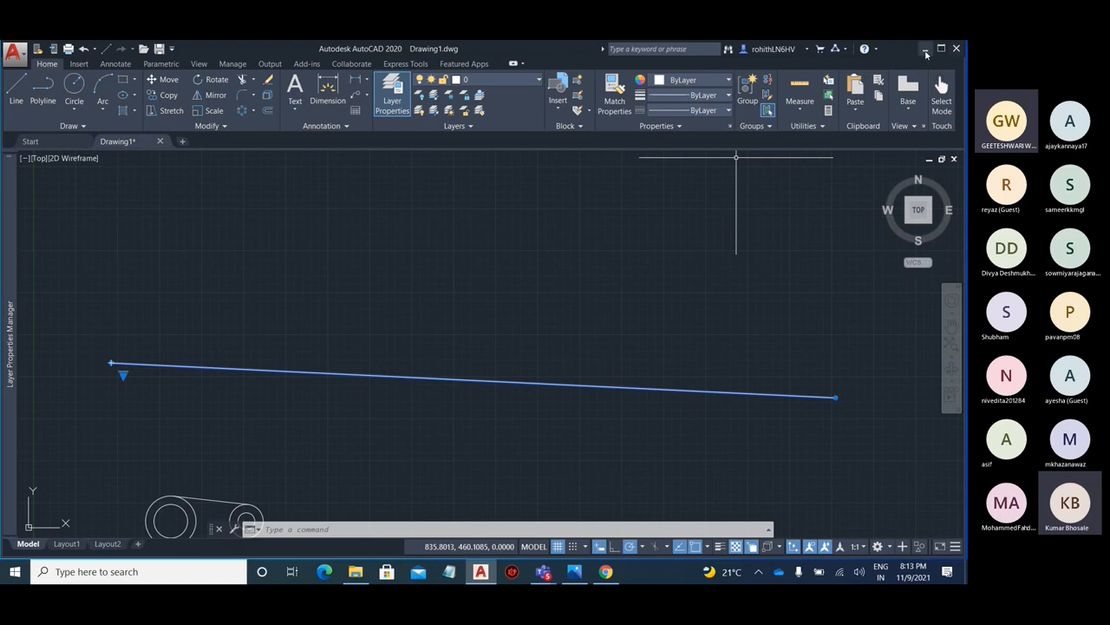
Return to the attendance form in Chrome and load attendance for the BIM Ready Regular department and the Batch Phoenix classroom
left_click(925, 49)
left_click(606, 571)
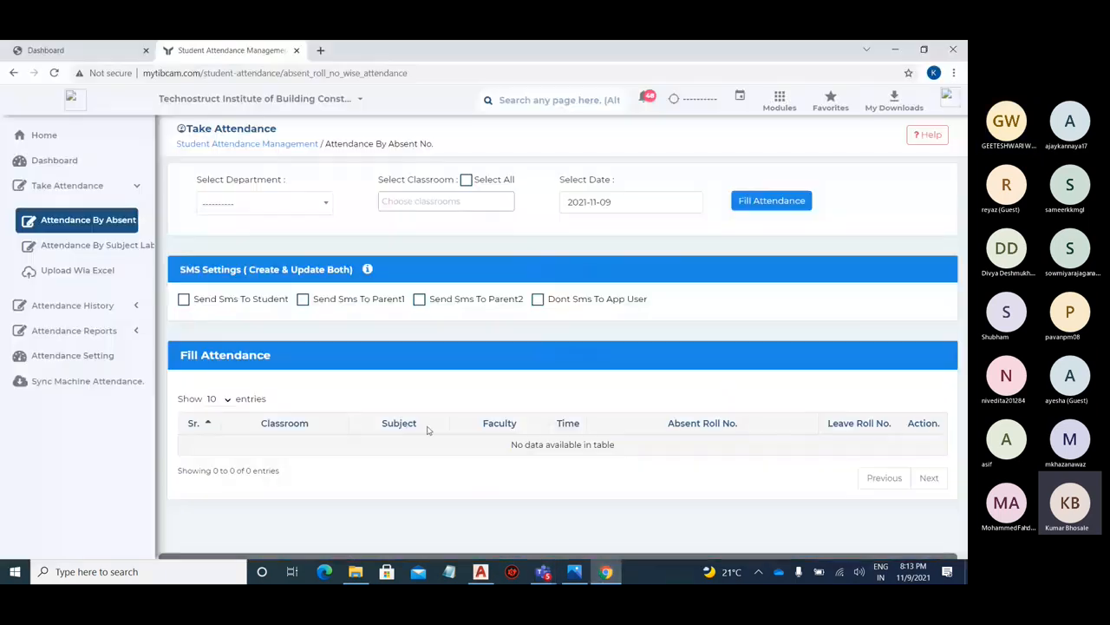
left_click(278, 203)
left_click(243, 251)
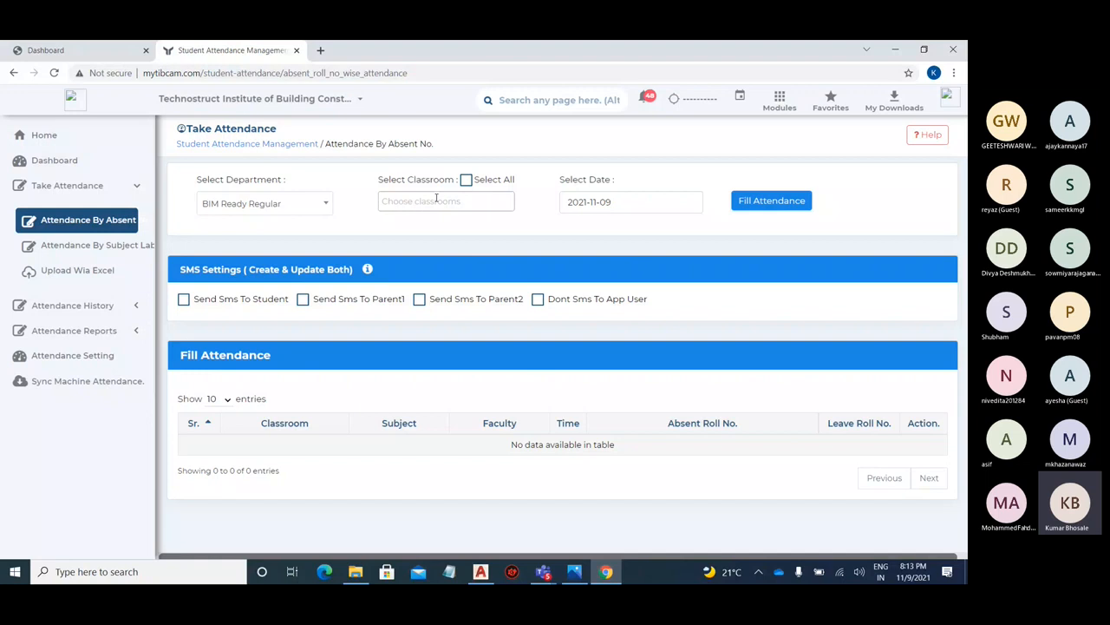
left_click(435, 205)
scroll(451, 255, "down", 10)
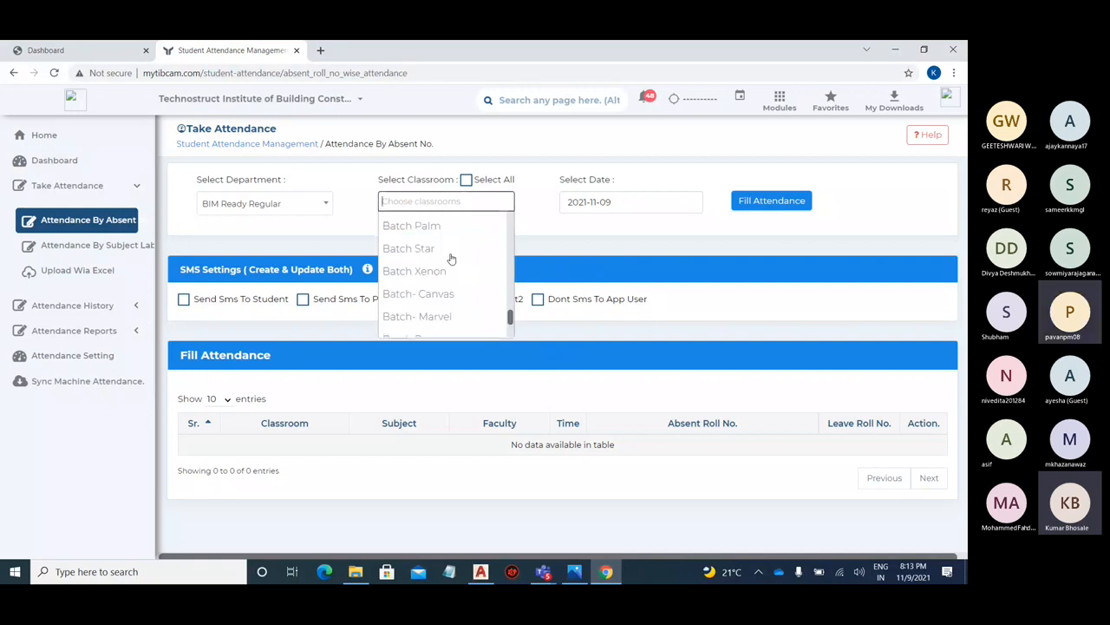
scroll(449, 255, "down", 2)
left_click(451, 324)
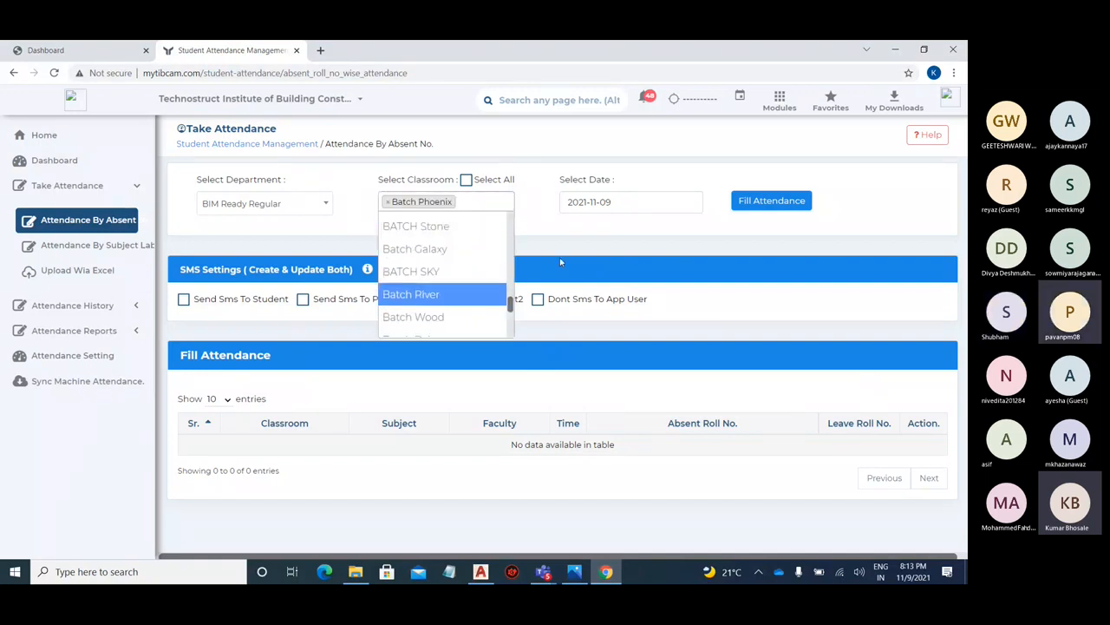
left_click(788, 208)
left_click(788, 208)
Set the Batch Phoenix attendance subject to AutoCAD and mark the first student on the roll list absent
left_click(399, 451)
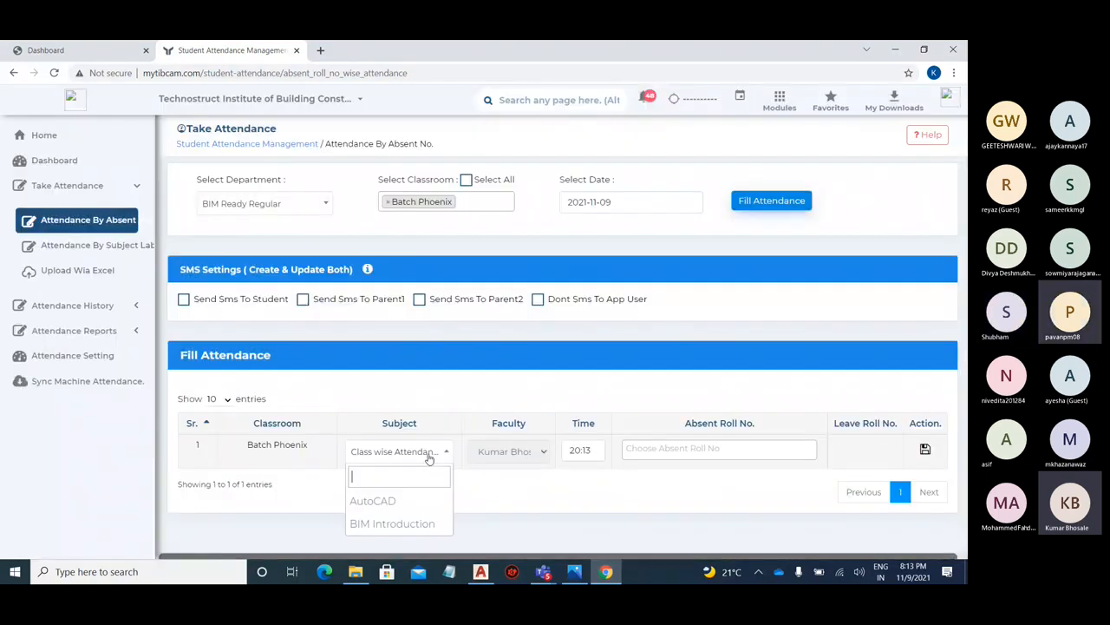
left_click(373, 500)
left_click(694, 448)
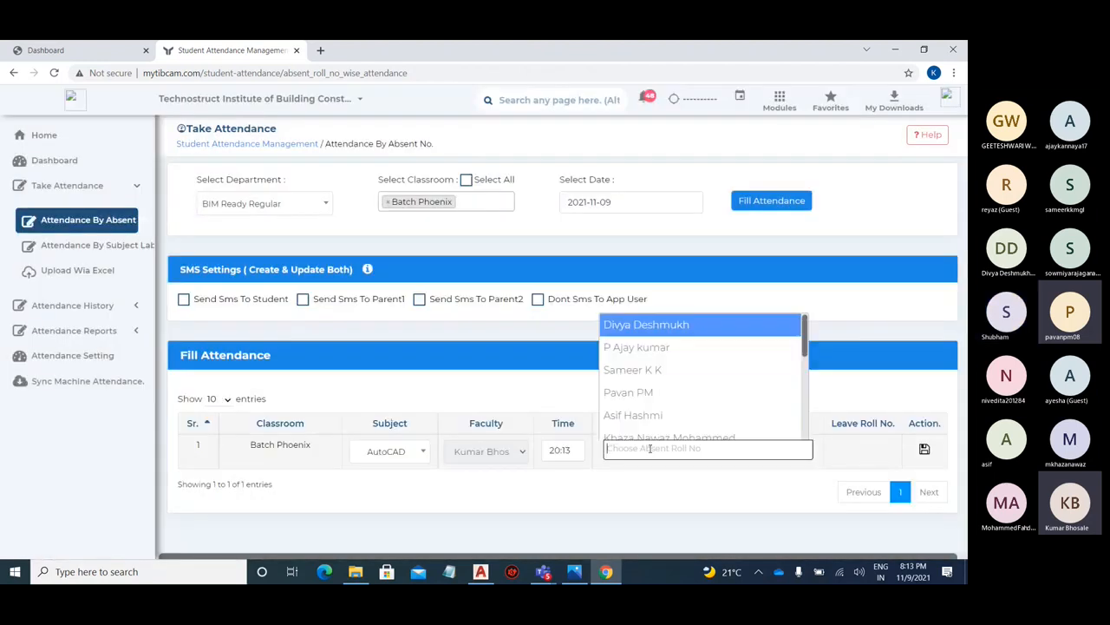
left_click(673, 326)
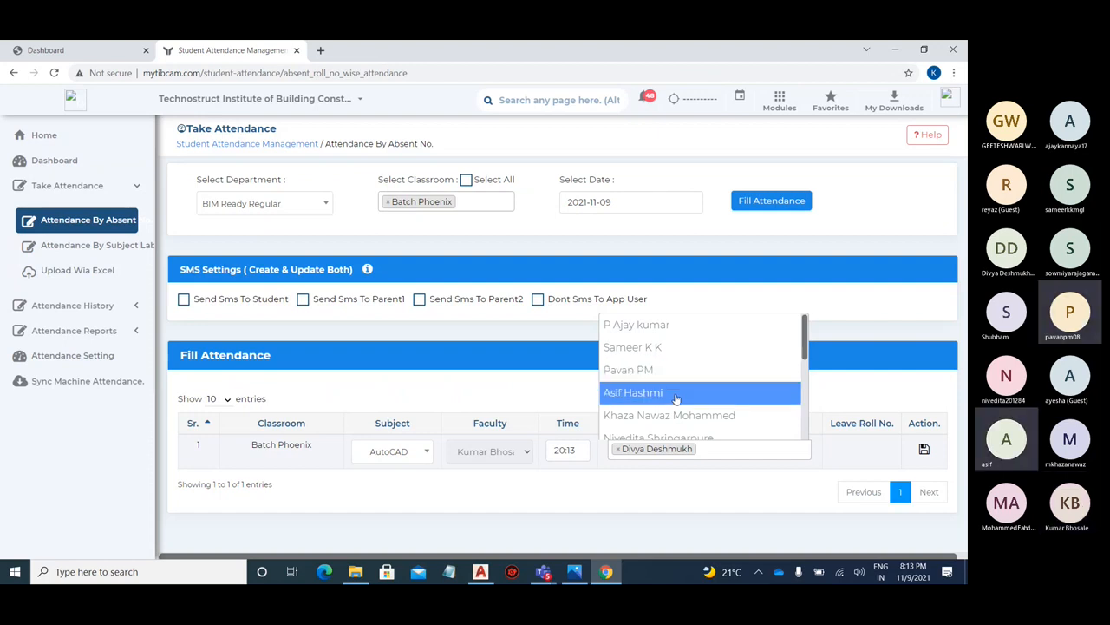
Add the three other absent students from further down the roll list to Batch Phoenix's absent roll numbers
scroll(676, 395, "down", 1)
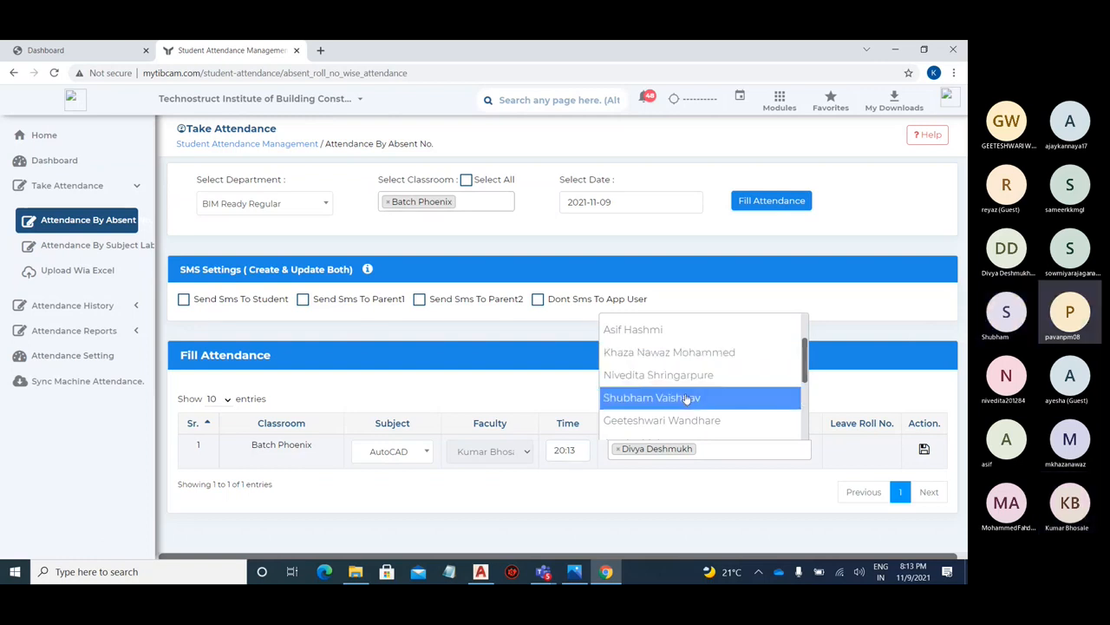
scroll(687, 398, "down", 1)
scroll(687, 398, "down", 2)
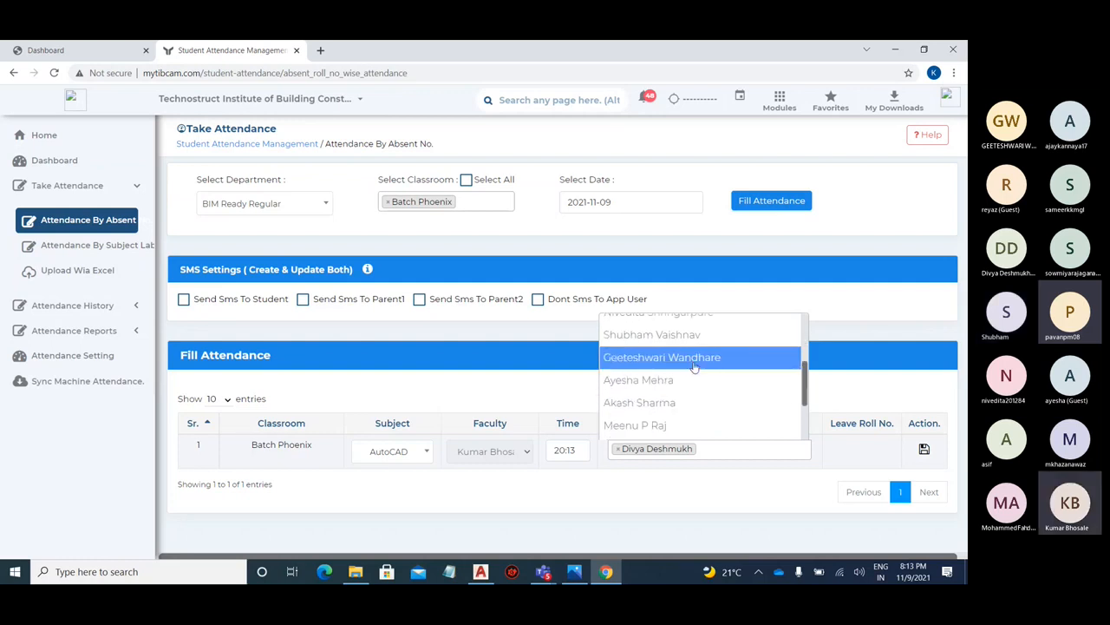
left_click(677, 404)
scroll(685, 386, "down", 2)
scroll(685, 386, "down", 1)
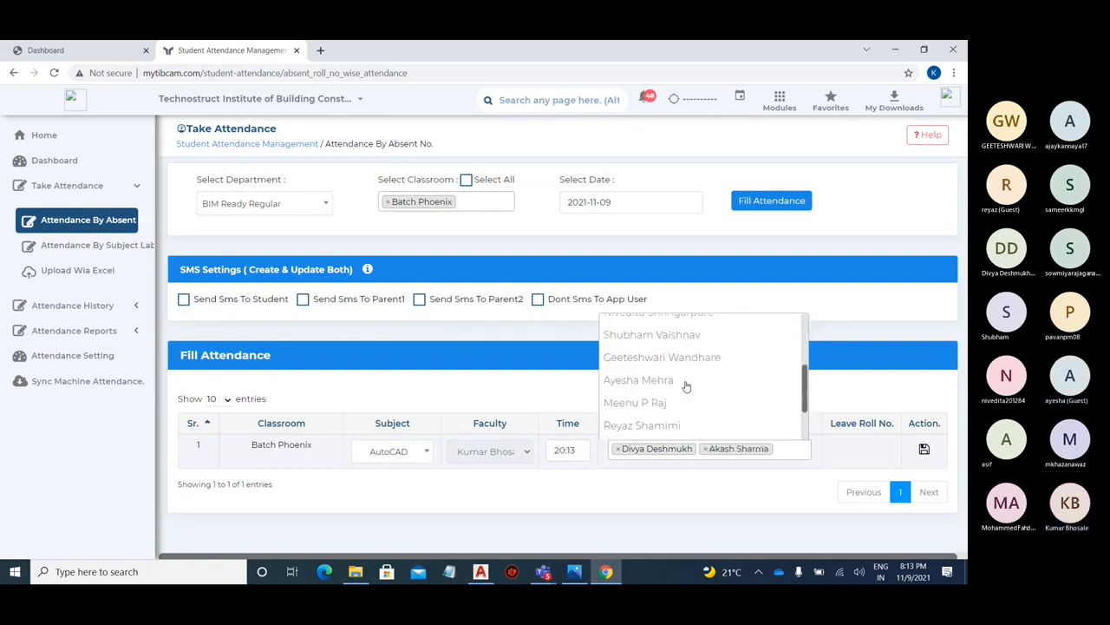
left_click(683, 404)
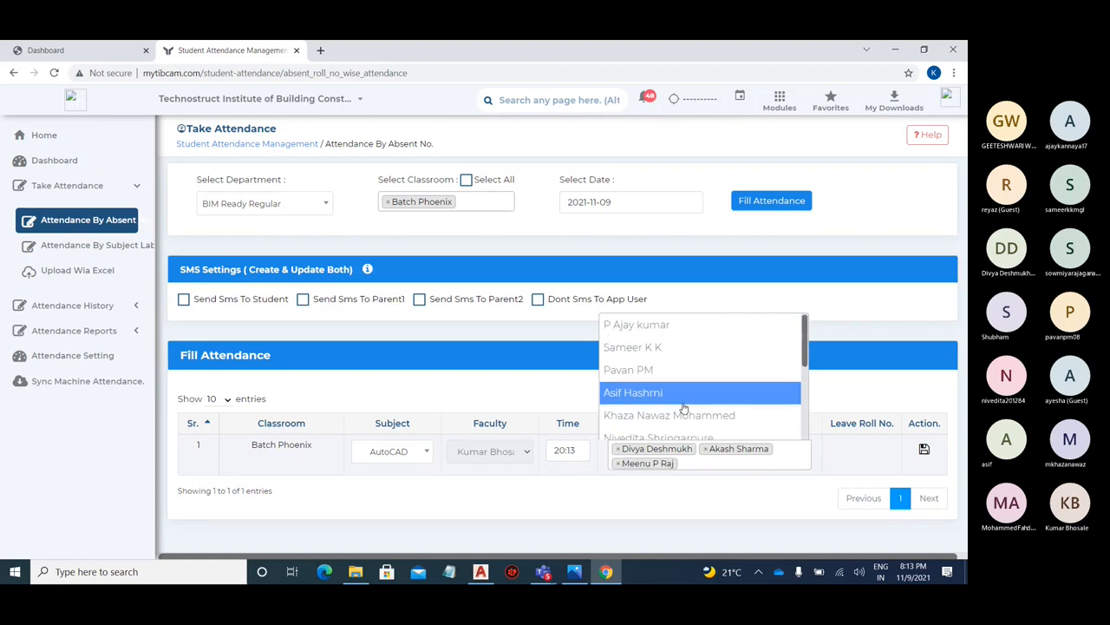
scroll(687, 390, "up", 2)
scroll(689, 382, "down", 3)
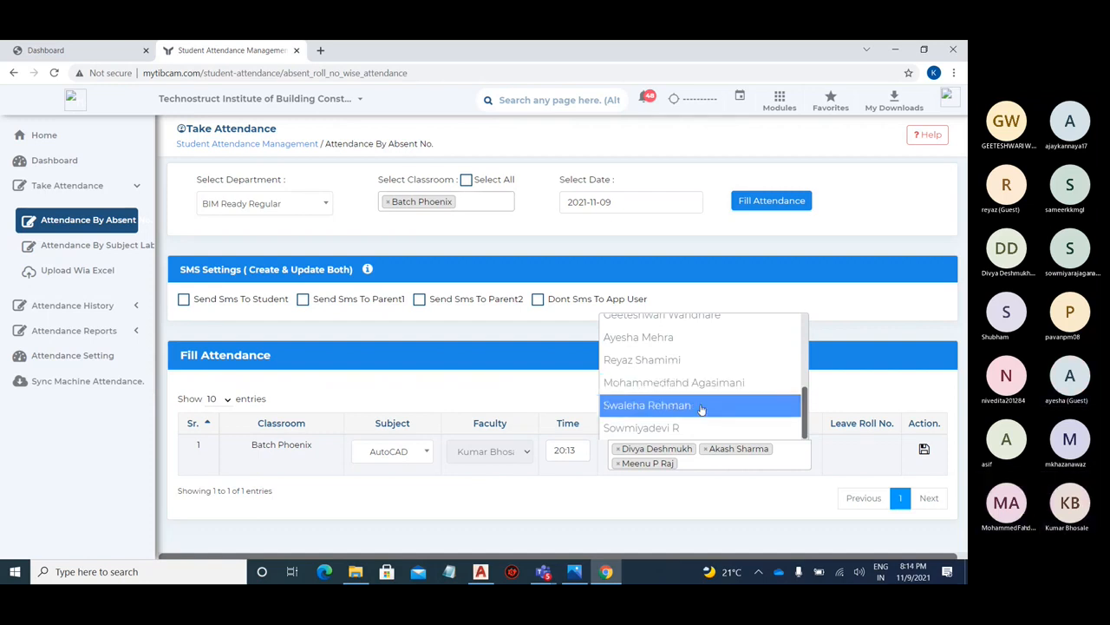
left_click(701, 405)
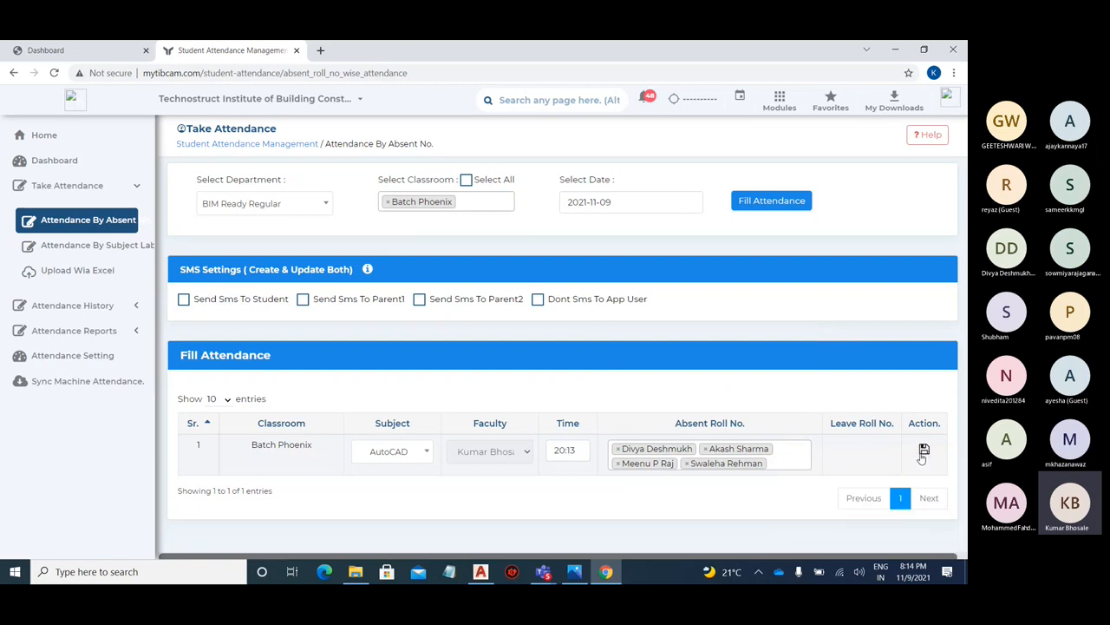
Save the Batch Phoenix AutoCAD attendance entry and confirm the submission
left_click(924, 448)
left_click(521, 414)
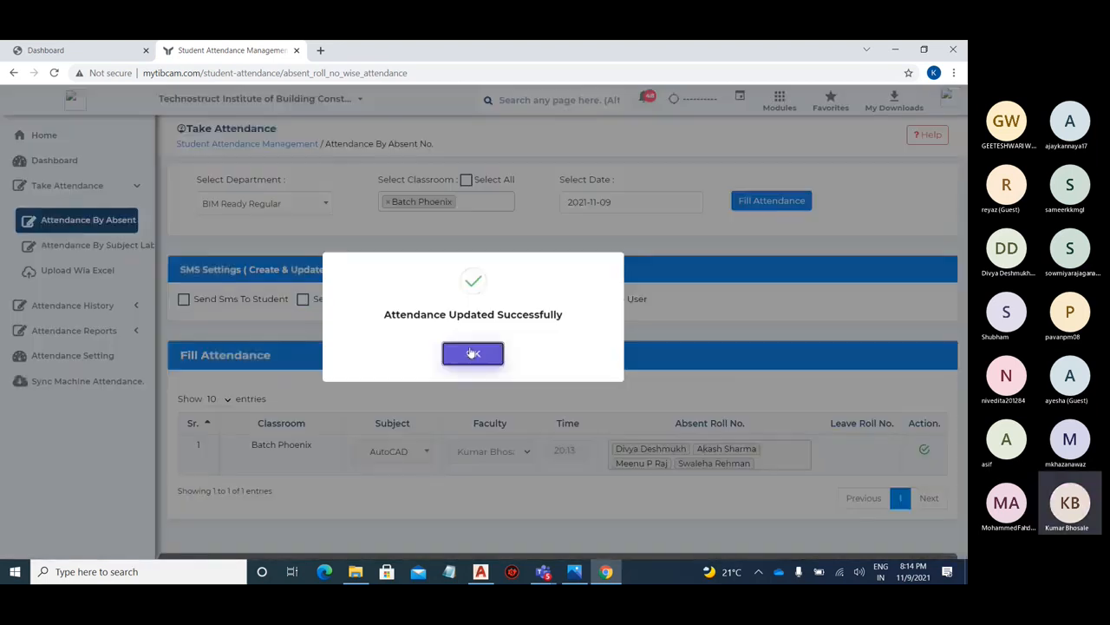
left_click(471, 354)
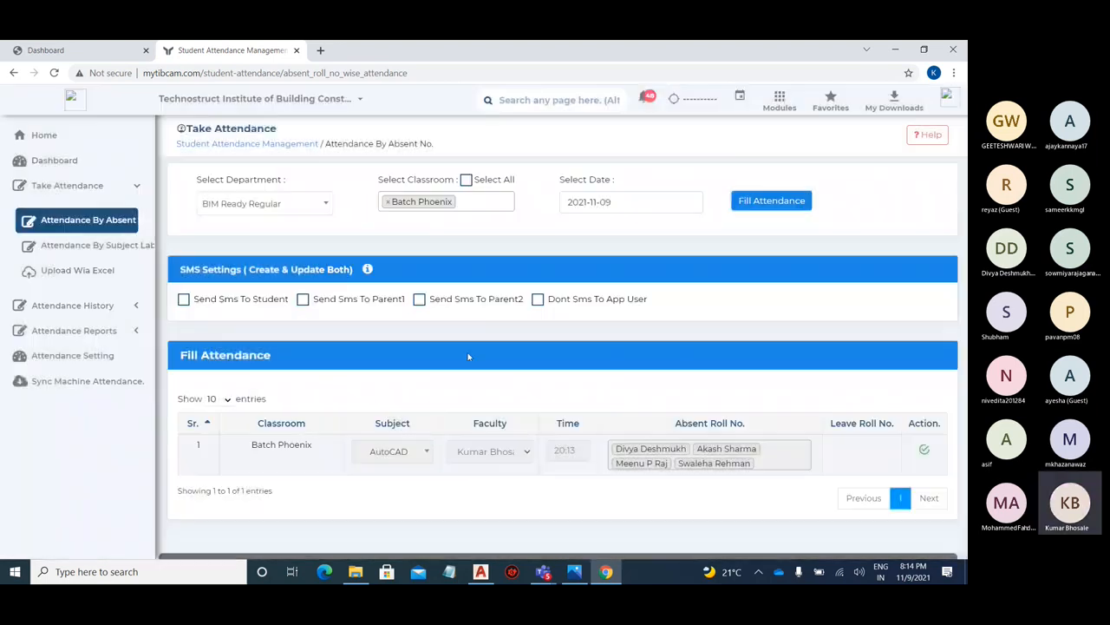
Switch to the Batch Phoenix meeting in Microsoft Teams, mute the microphone and stop sharing the screen
mouse_move(543, 571)
left_click(607, 491)
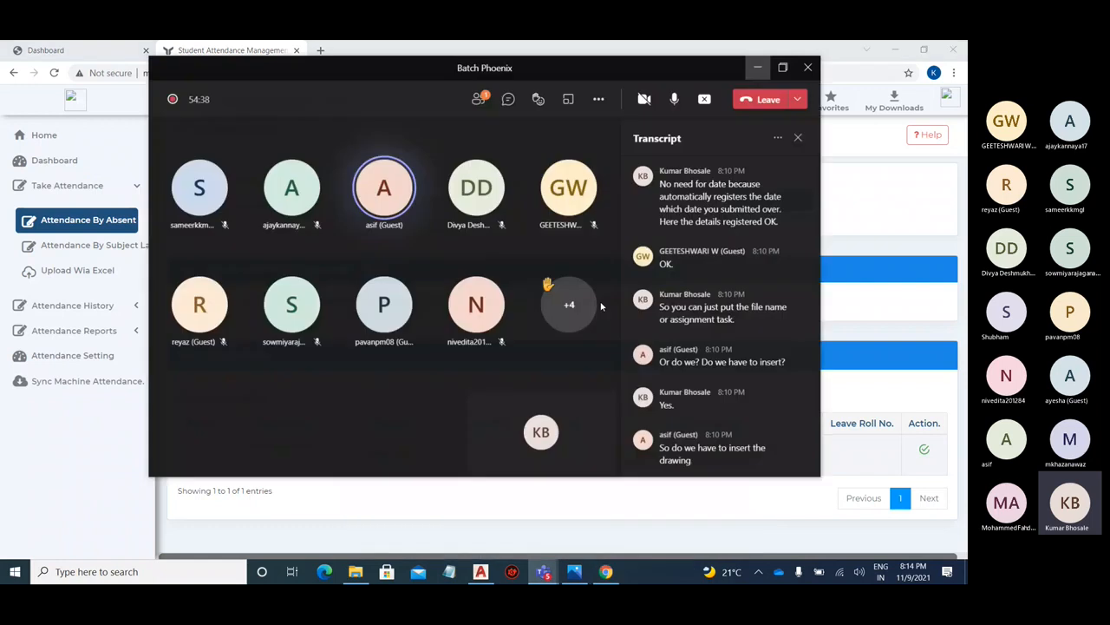
left_click(668, 99)
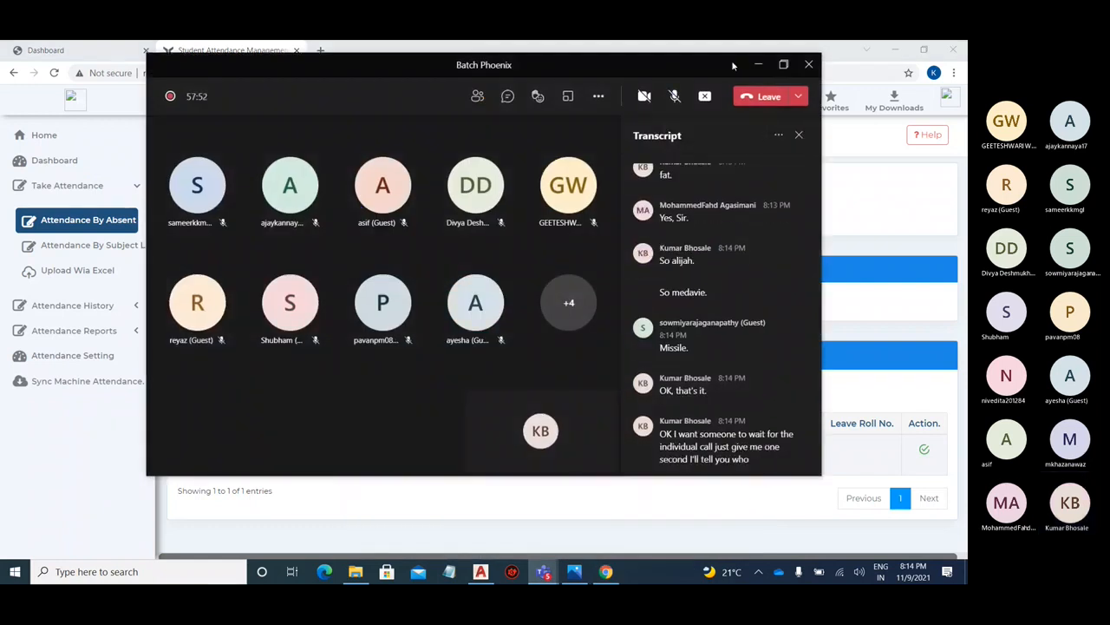
left_click(704, 98)
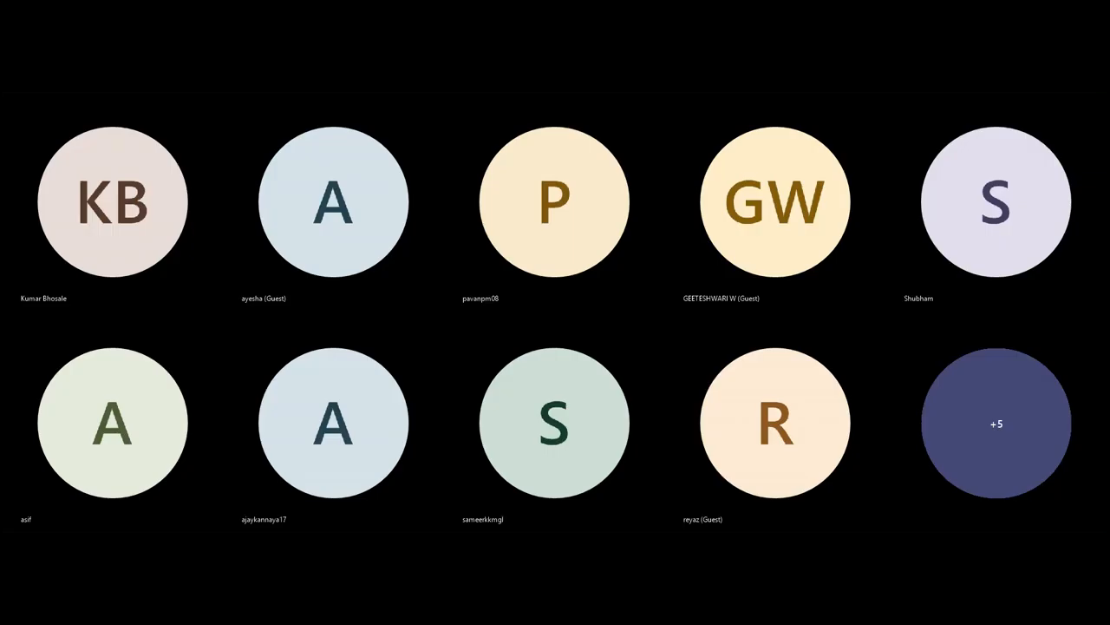